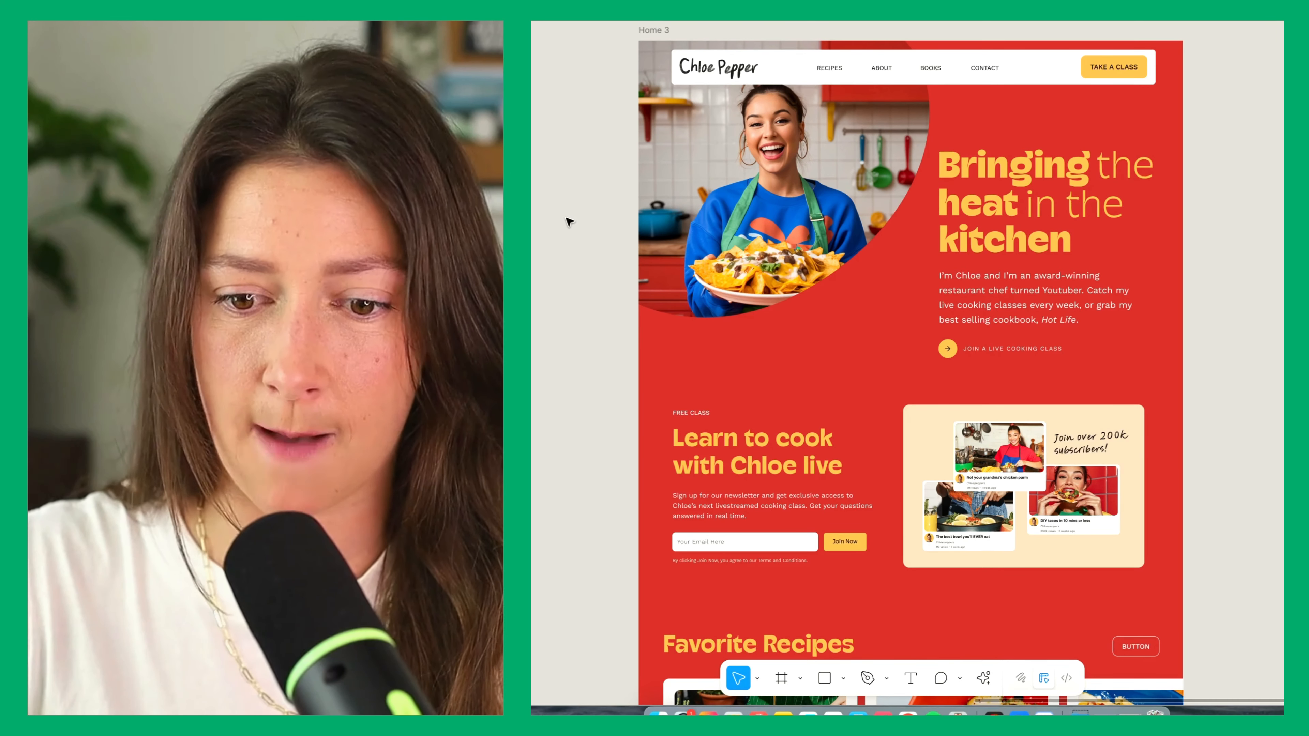
Review the Home 3 page design from its hero to the recipe sections, including the call-to-action color variants
left_click(705, 223)
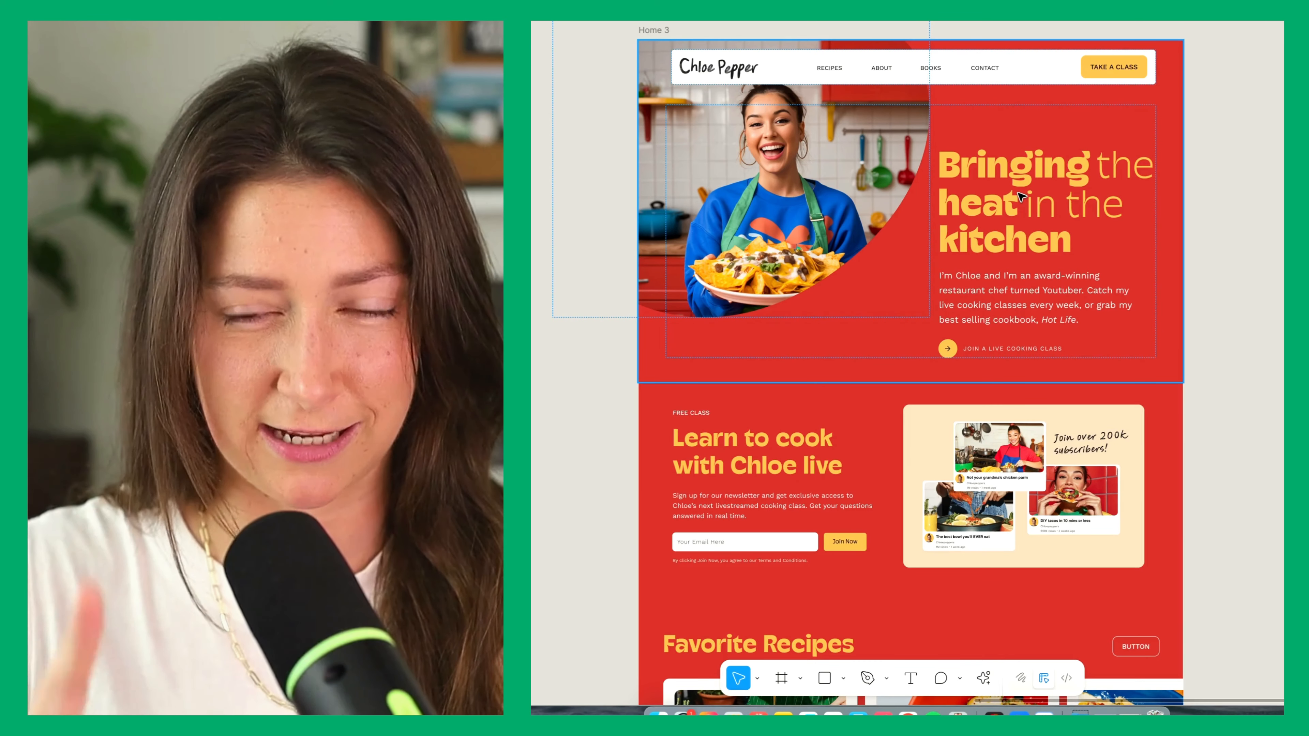
left_click(1278, 394)
scroll(1069, 380, "down", 8)
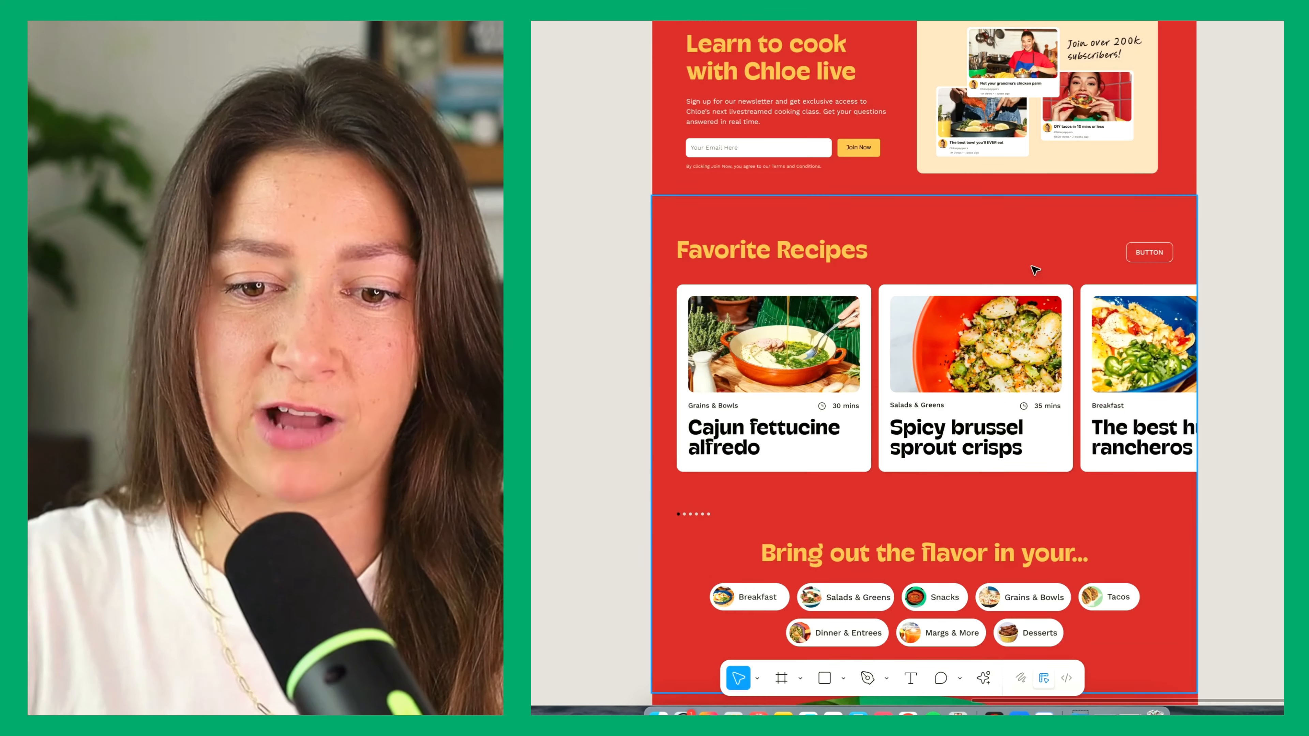
scroll(885, 294, "down", 10)
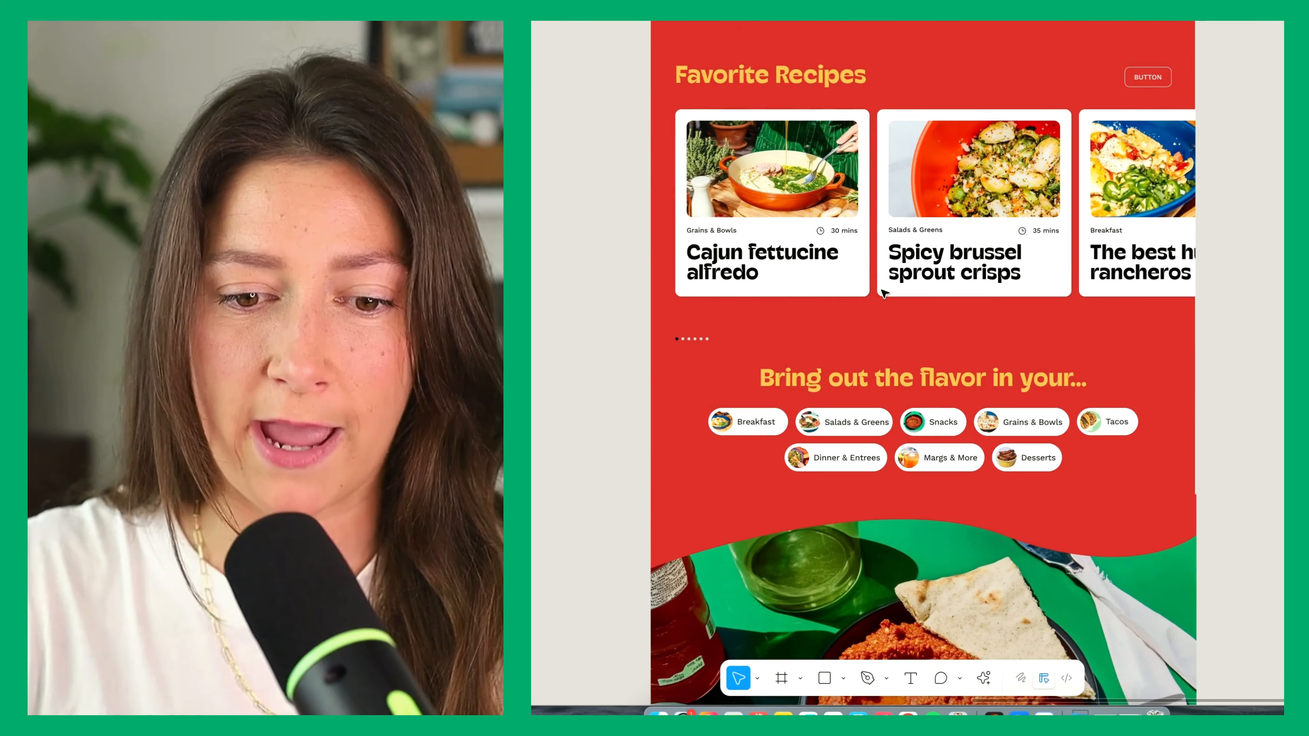
scroll(885, 293, "down", 10)
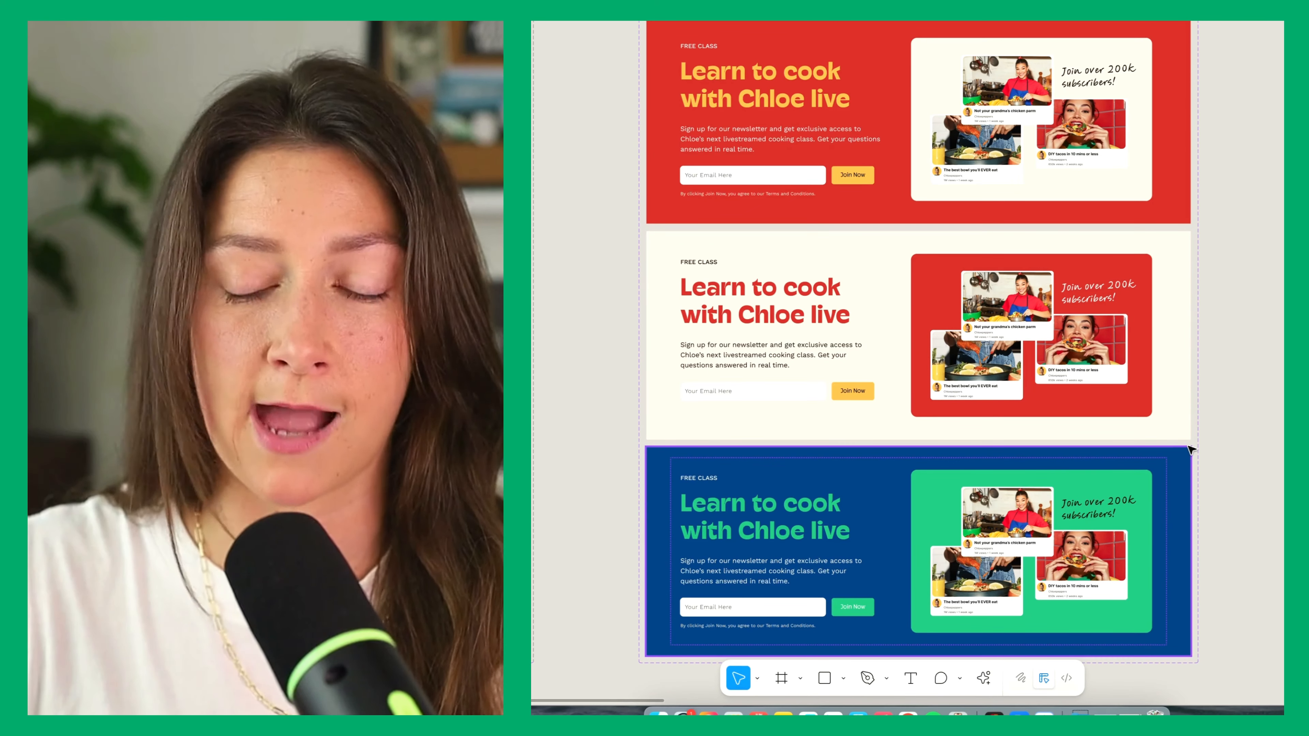
scroll(1211, 464, "down", 5)
Examine the Home Final and Cookbook page designs, including the Cookbook hero and preorder section
scroll(1212, 465, "right", 10)
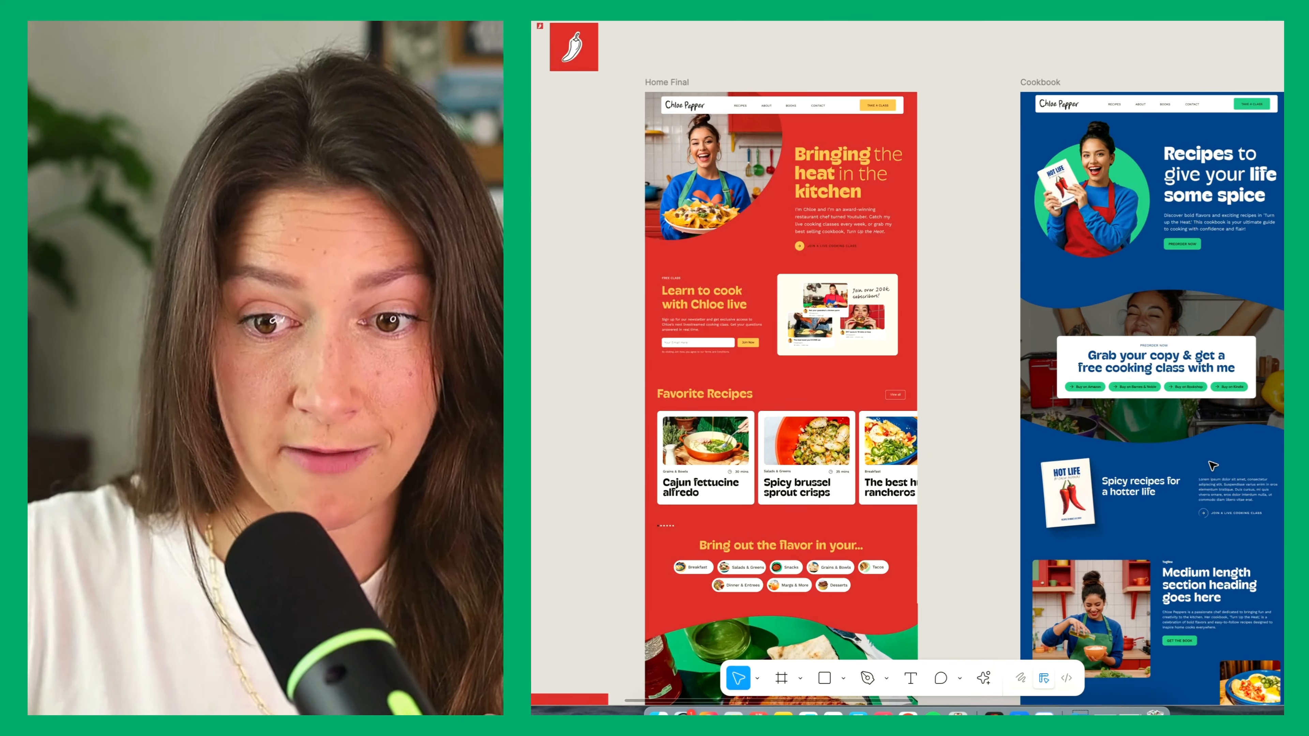
scroll(1087, 284, "up", 5)
scroll(1089, 285, "up", 5)
scroll(1089, 285, "right", 4)
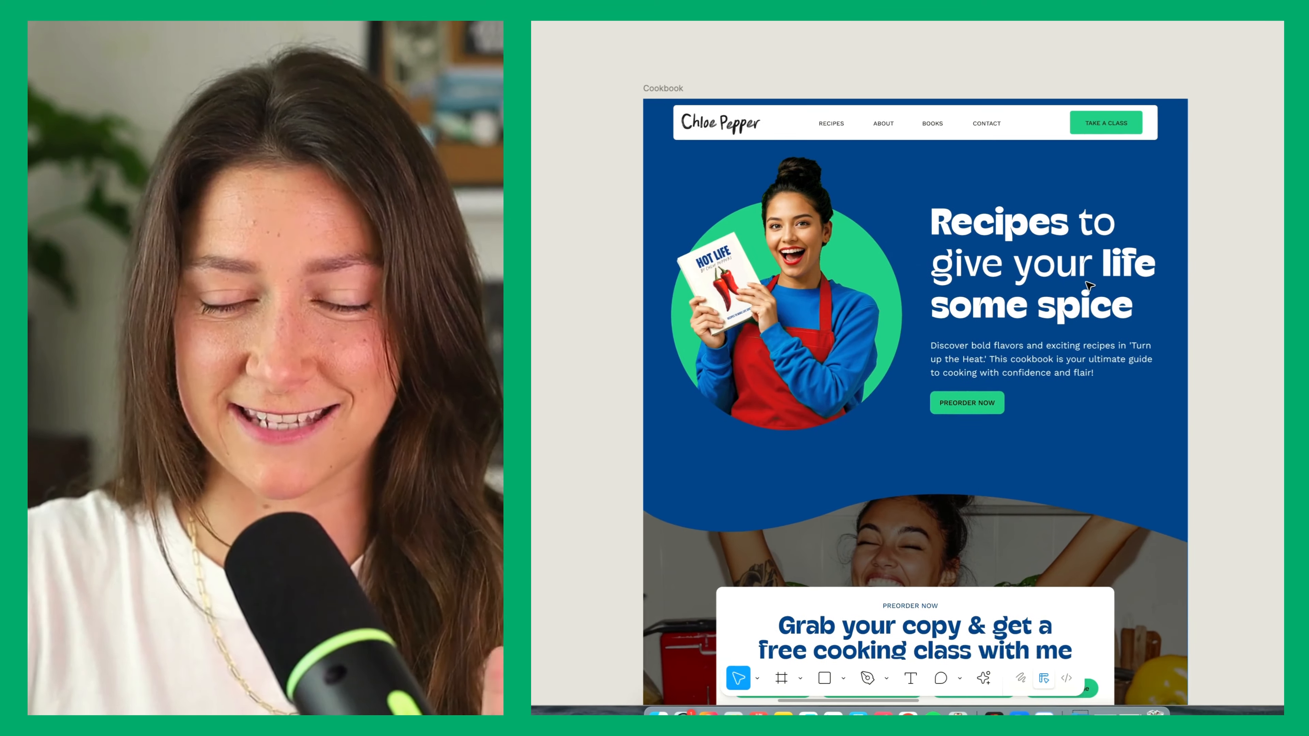
scroll(1089, 286, "down", 5)
scroll(1089, 286, "down", 2)
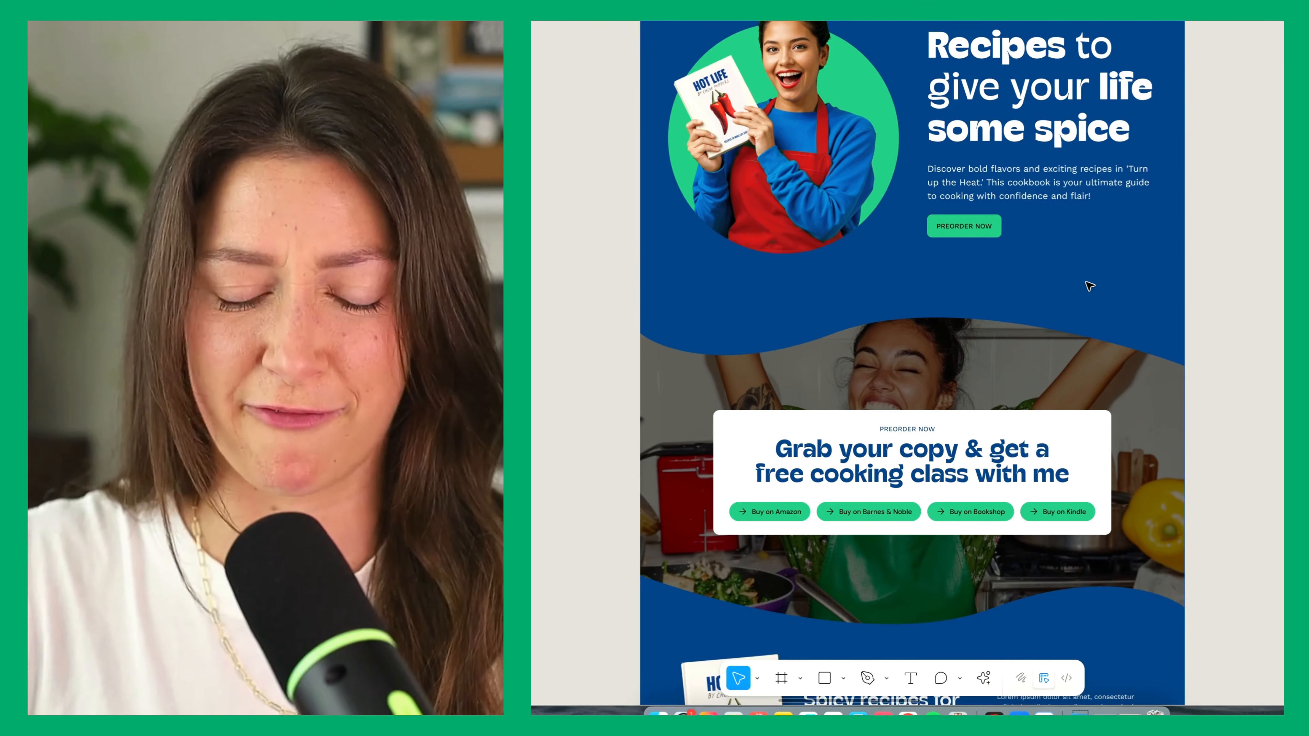
scroll(1087, 284, "left", 12)
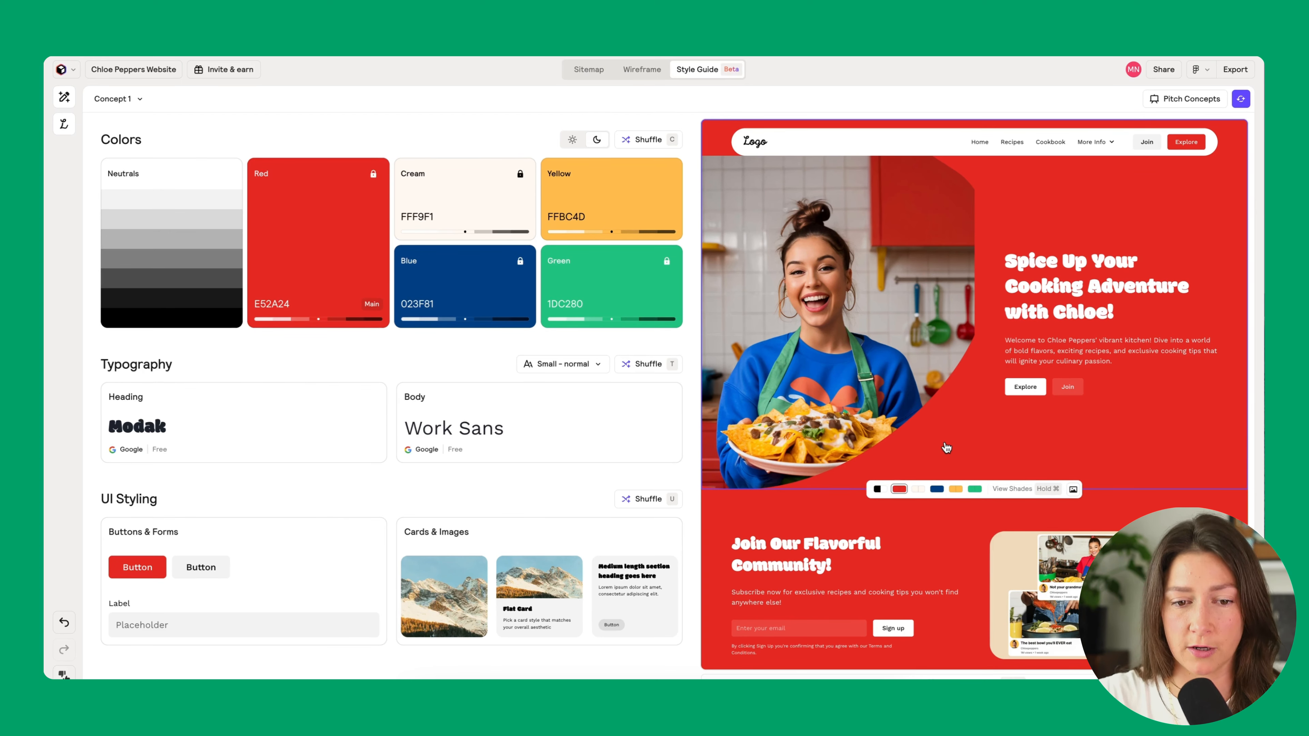
Look over the Concept 1 style guide and its home page preview in Relume
scroll(946, 448, "down", 3)
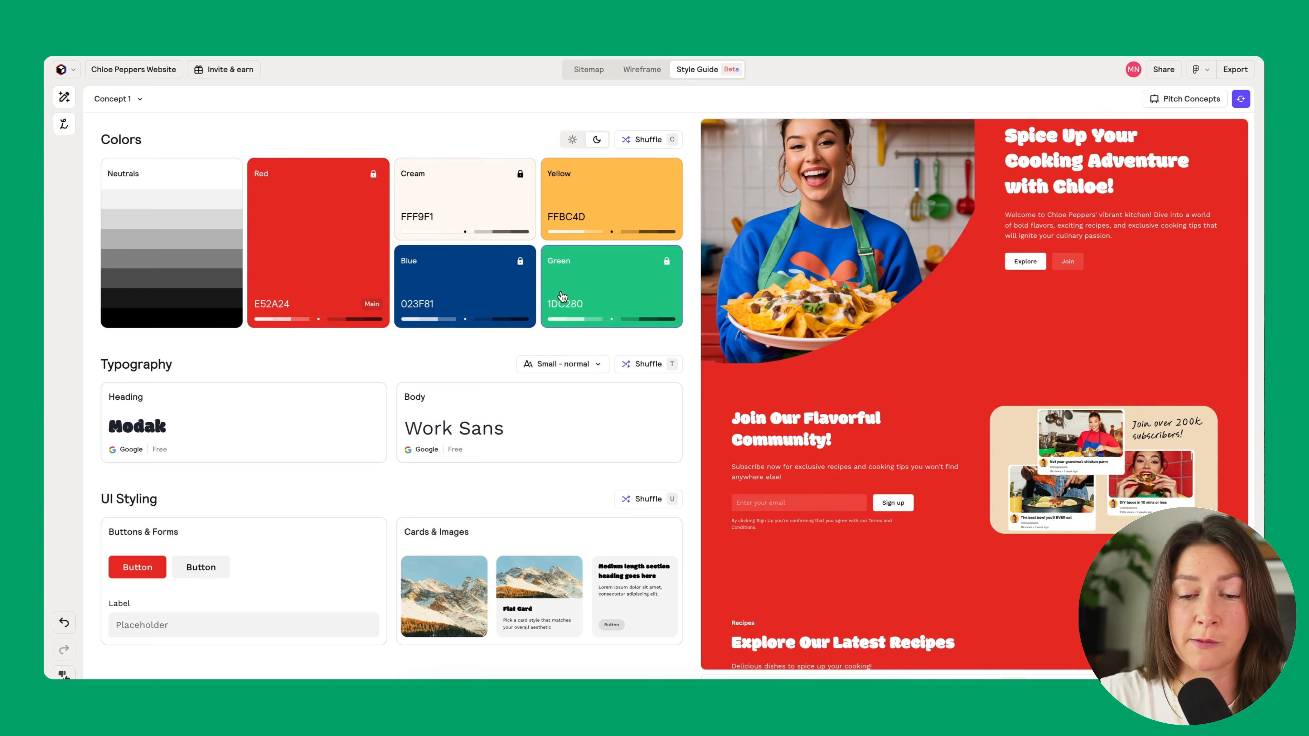
mouse_move(871, 388)
scroll(871, 388, "down", 7)
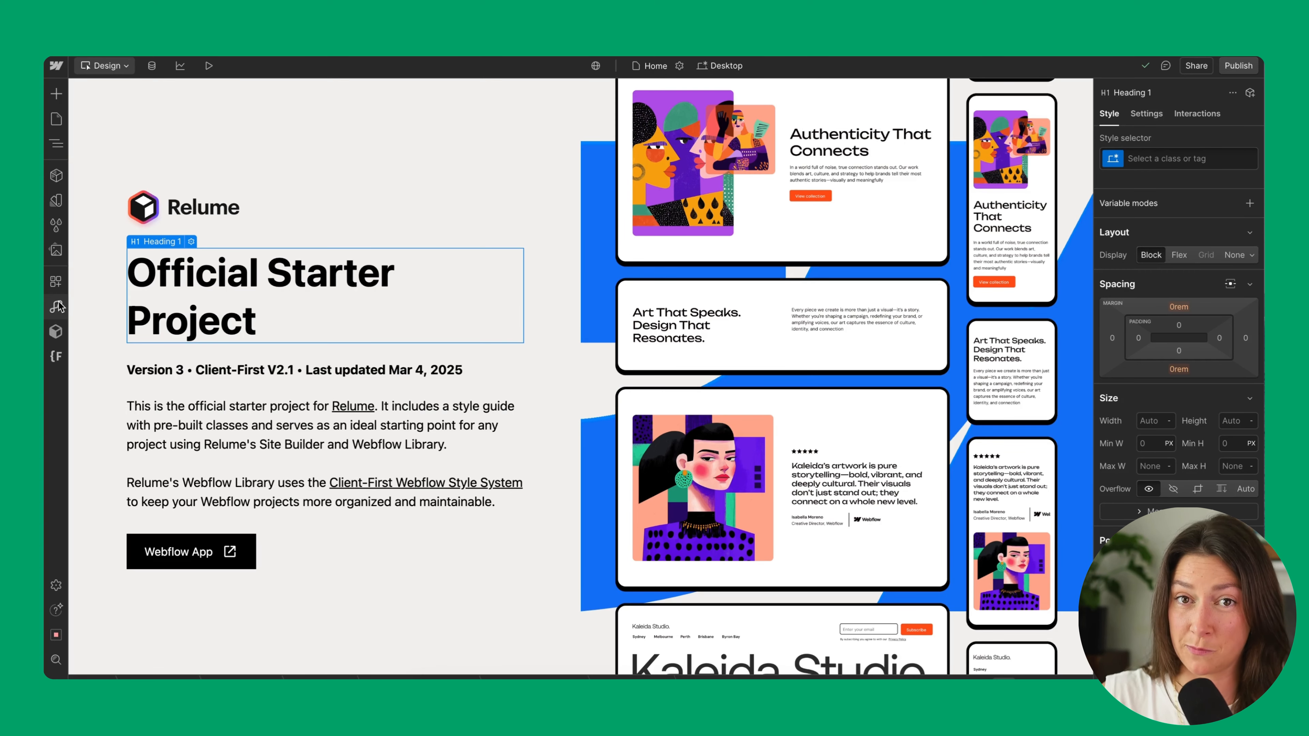
Launch the connected Relume app inside the Webflow starter project
left_click(56, 283)
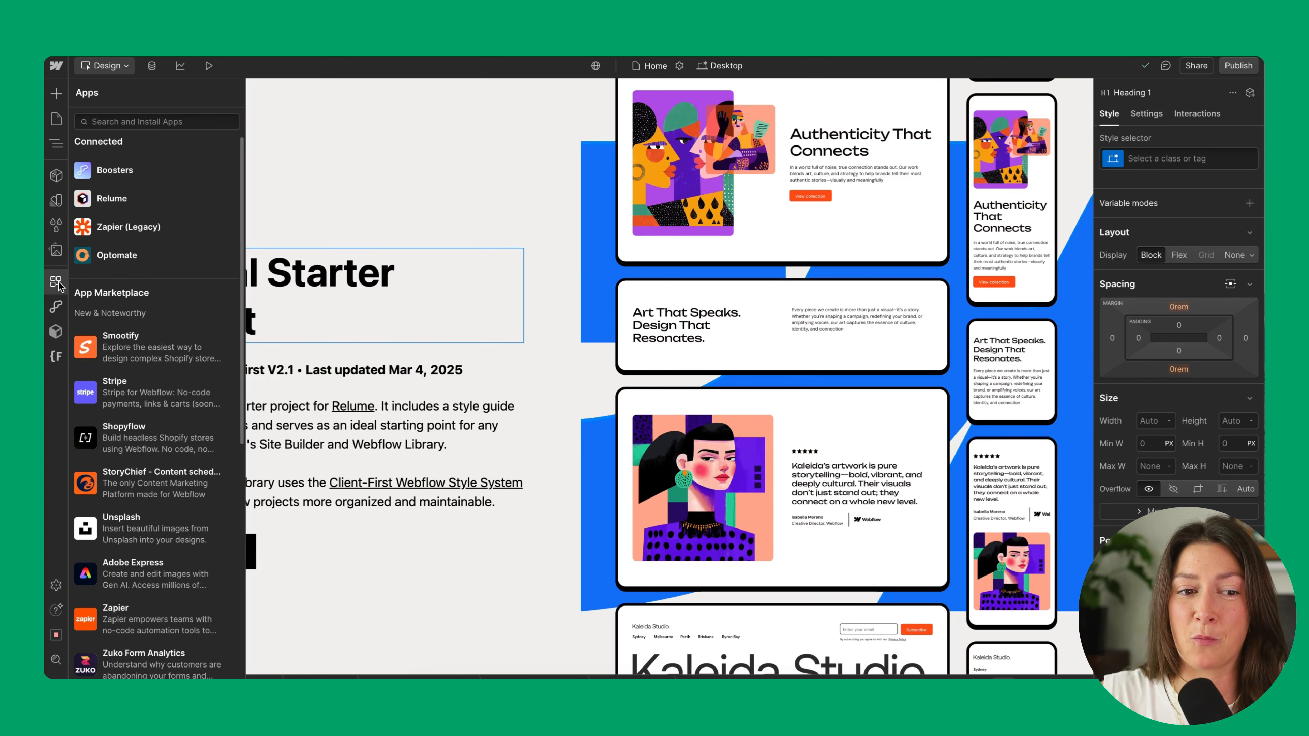
left_click(117, 205)
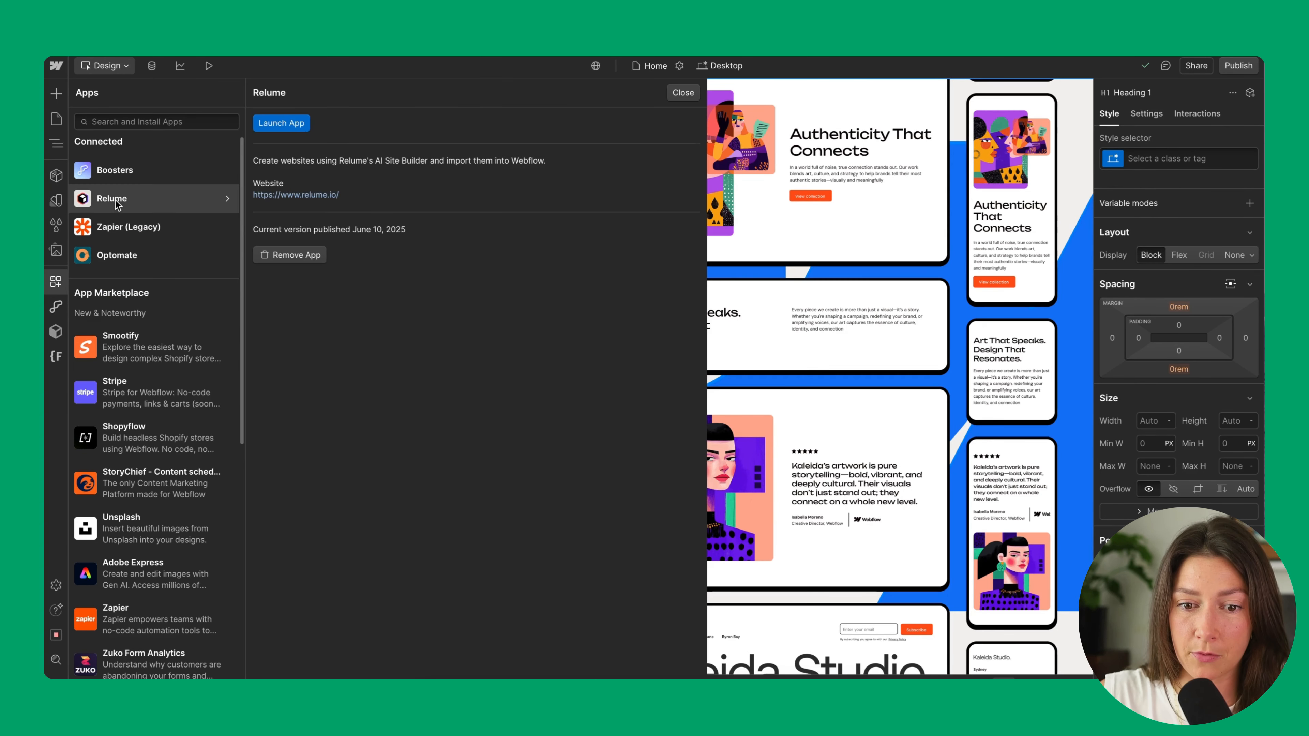
left_click(289, 124)
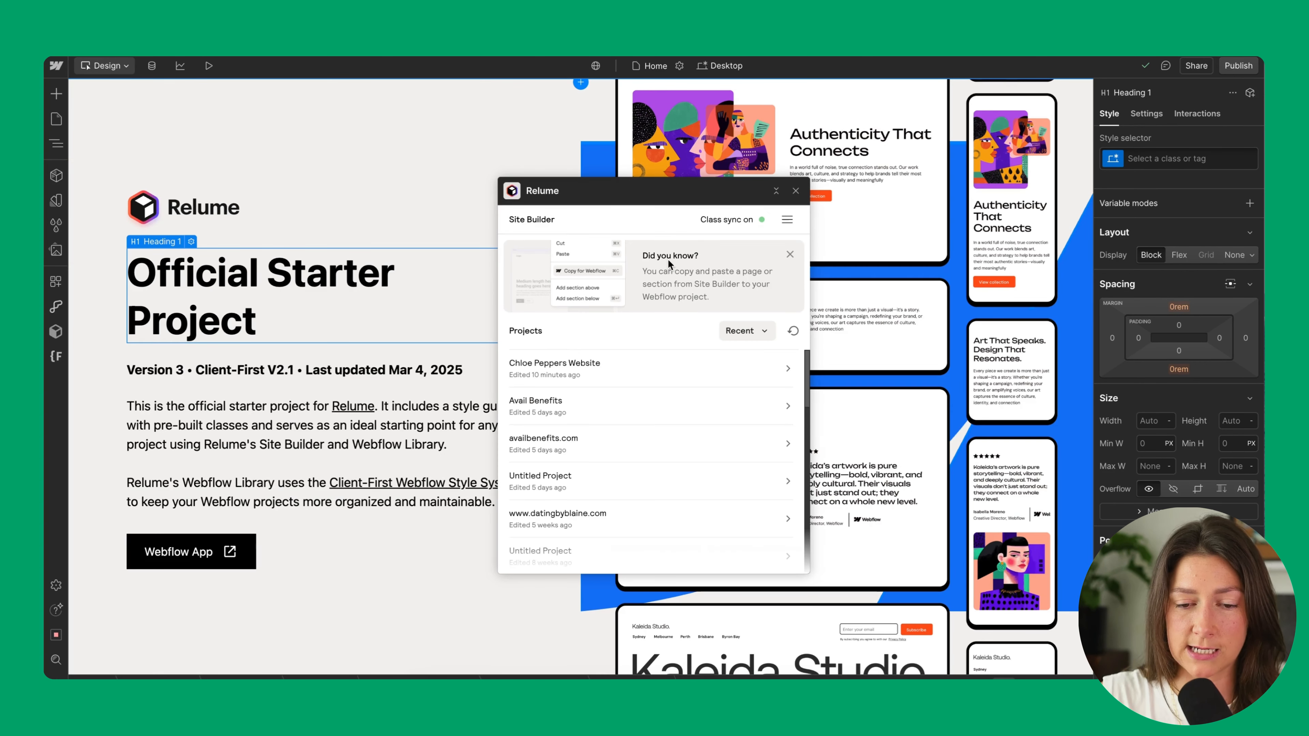
Open the Chloe Peppers Website project for import and choose the Concept 1 style guide
left_click(626, 372)
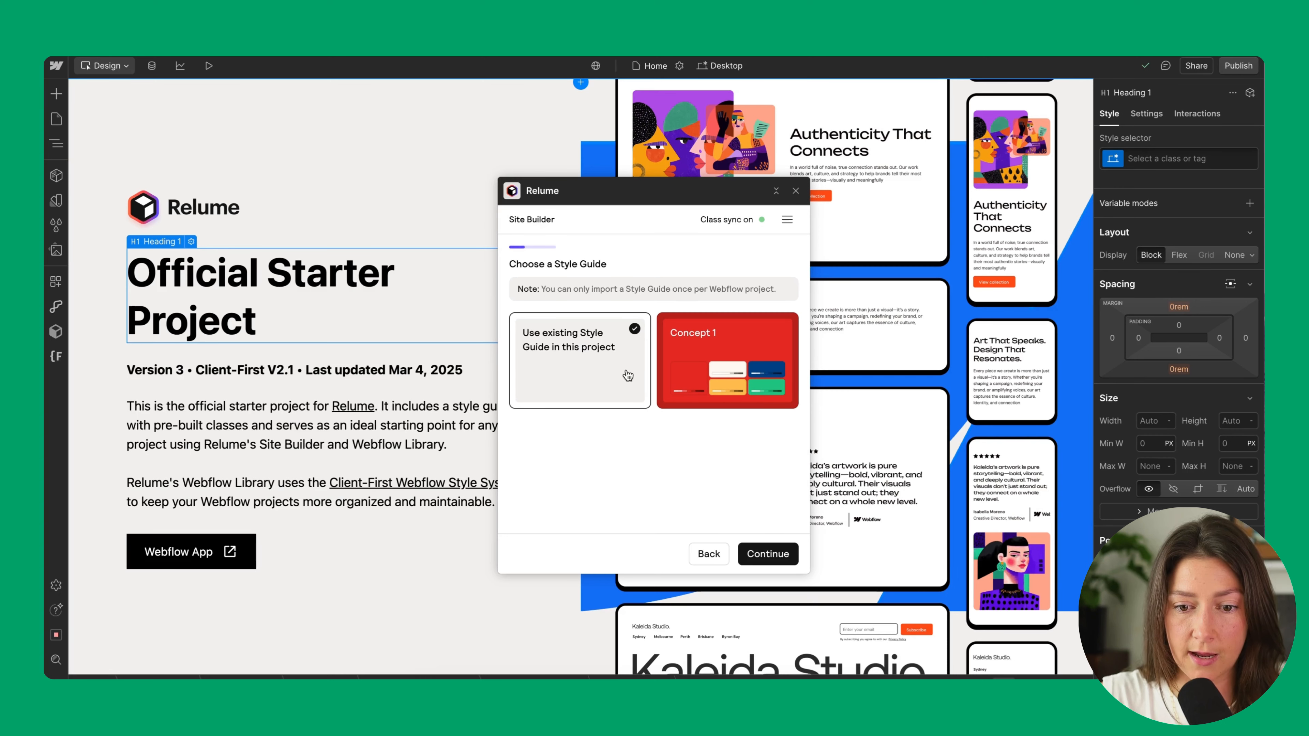
left_click(697, 366)
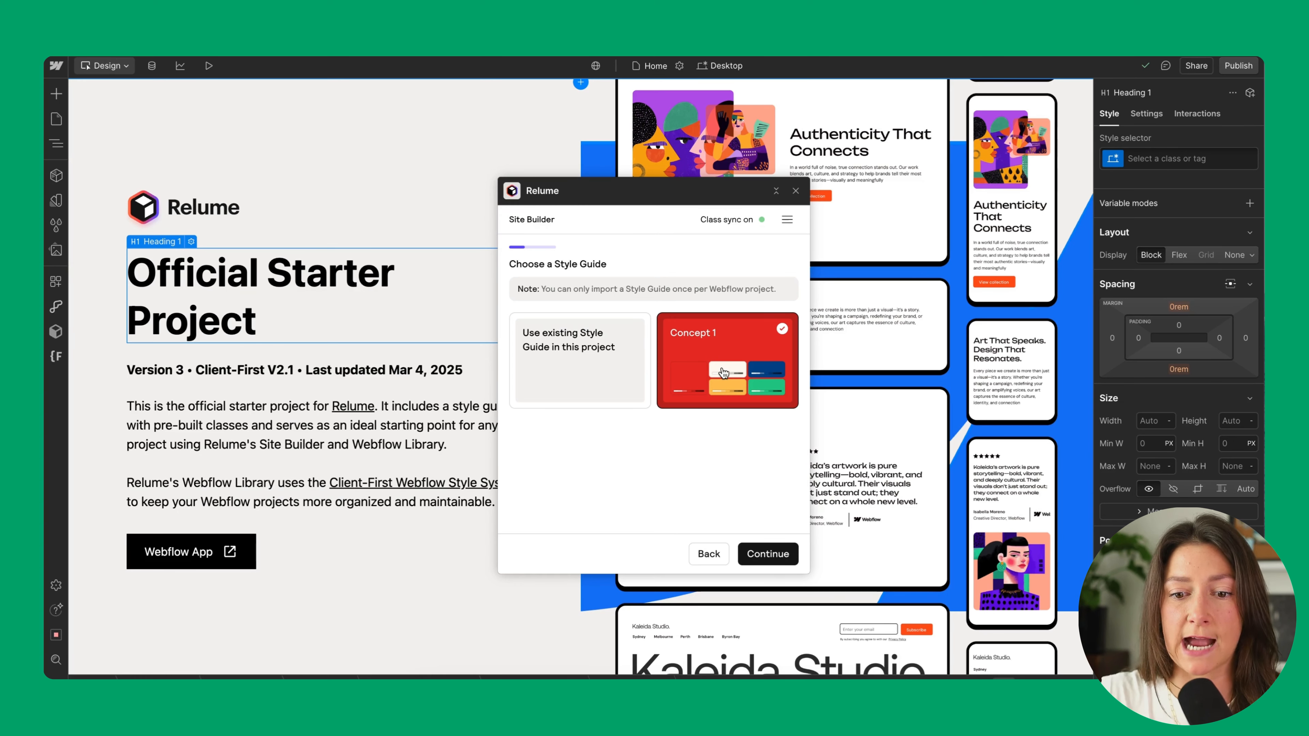
left_click(768, 554)
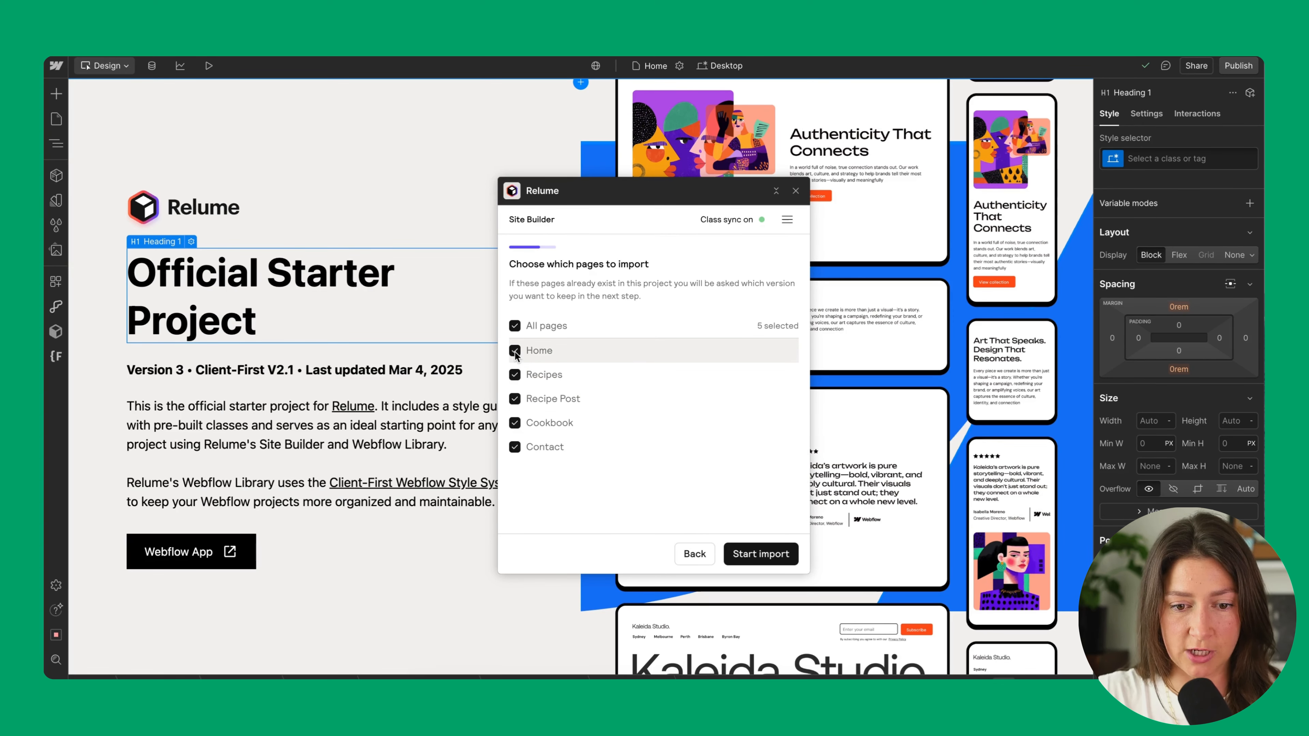
Import only the Home and Cookbook pages into the Webflow project and close the Relume app
left_click(515, 445)
left_click(516, 426)
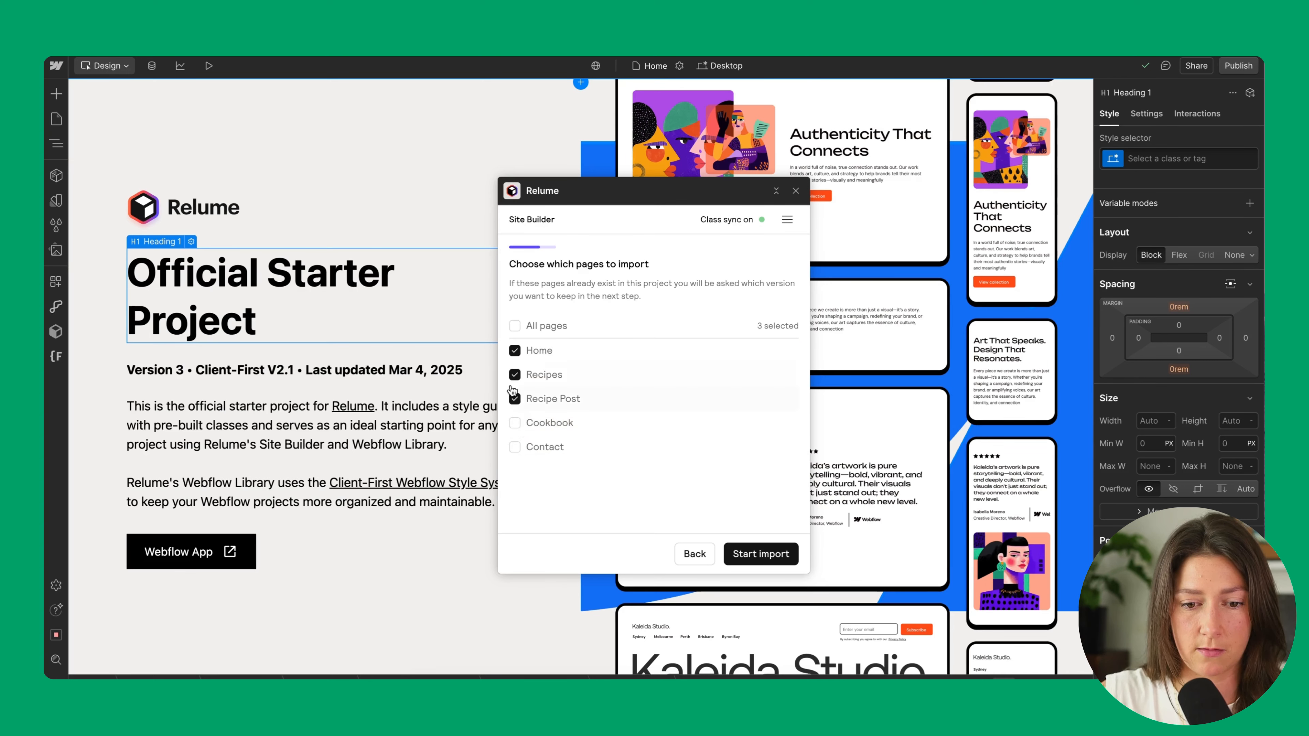
left_click(514, 374)
left_click(515, 398)
left_click(516, 423)
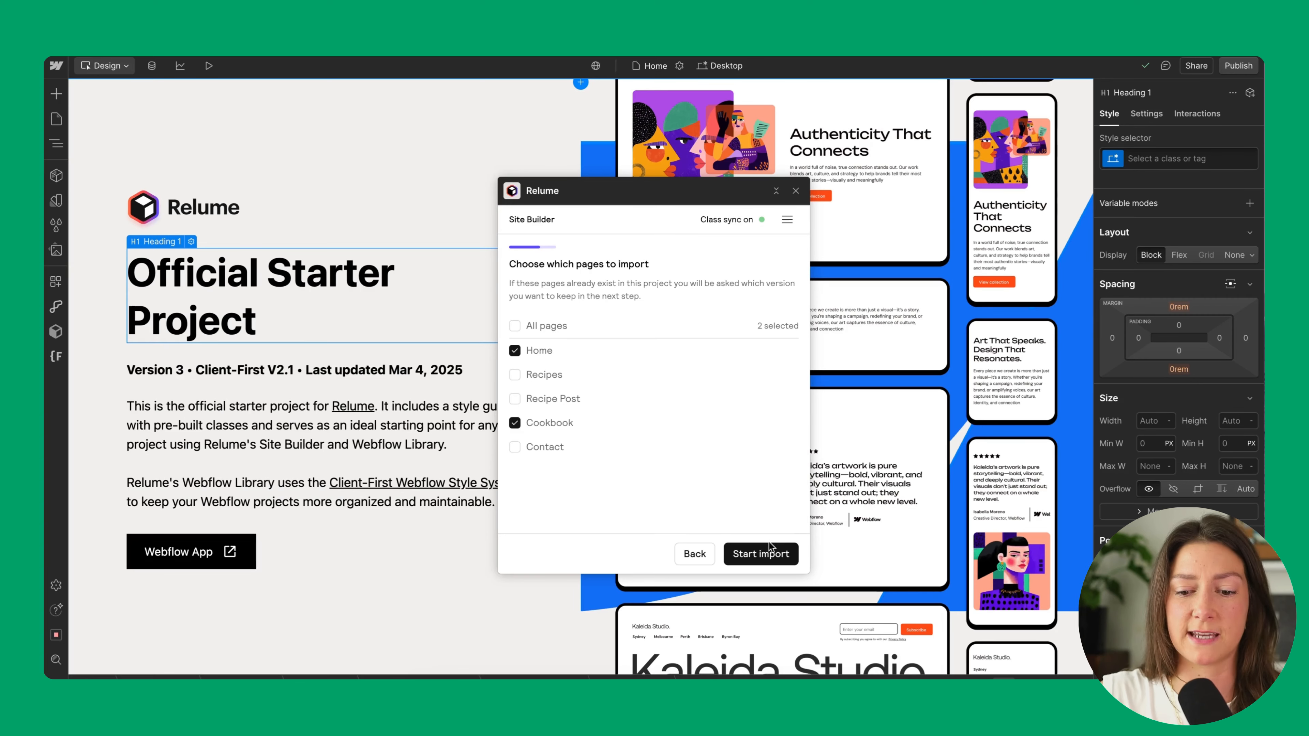
left_click(765, 554)
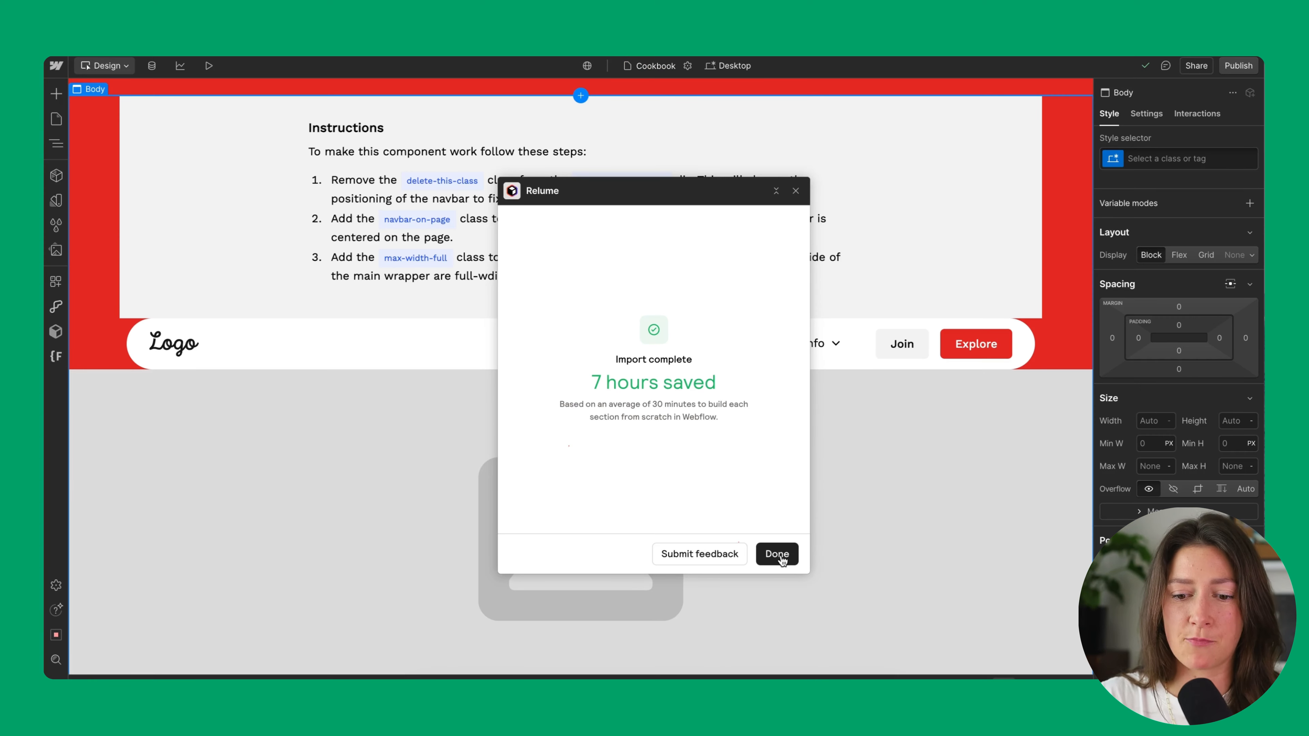
left_click(780, 554)
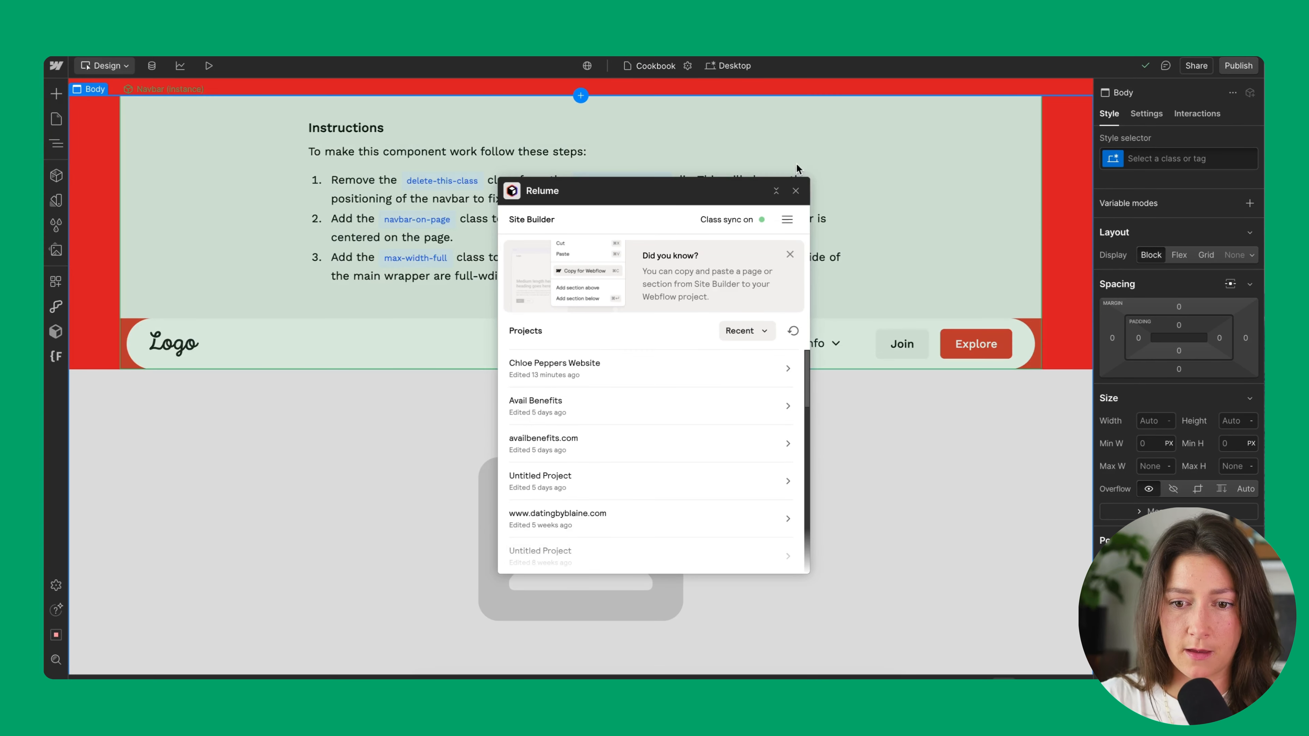
left_click(796, 192)
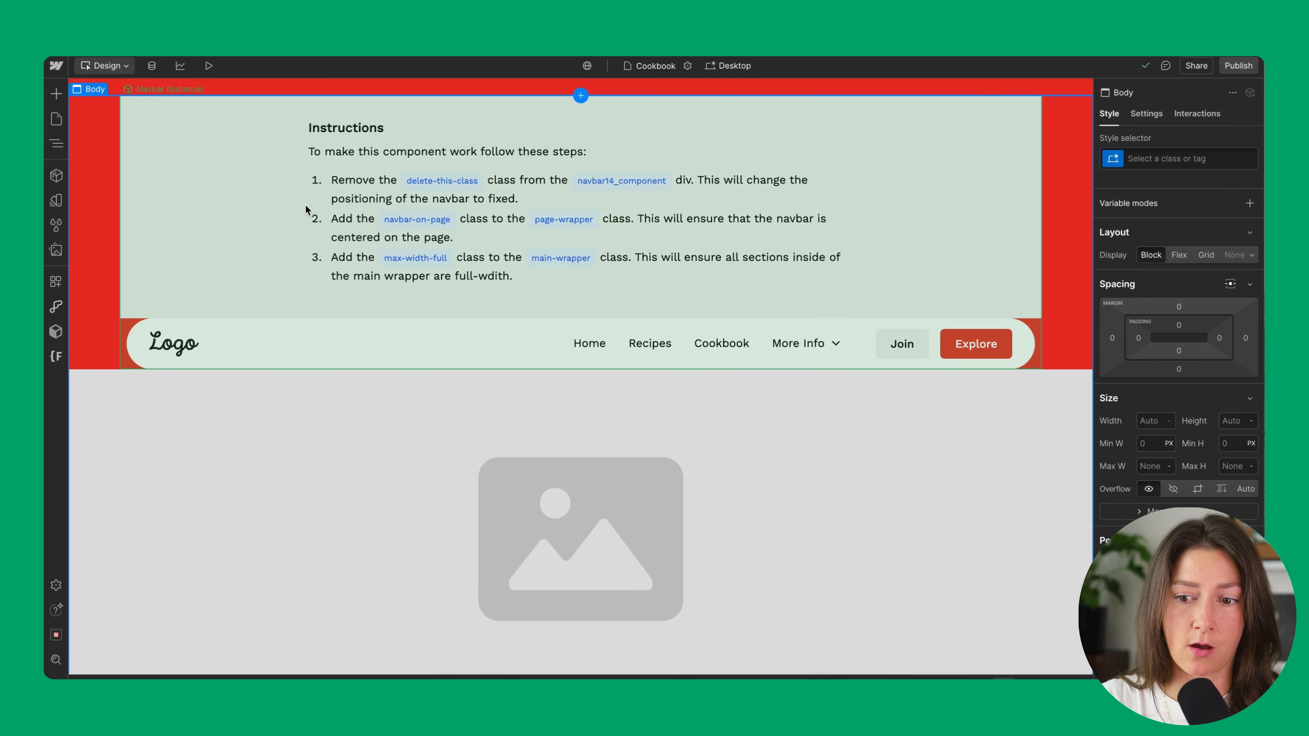
Delete the instructions block above the navigation inside the Navbar component and return to the Cookbook page
double_click(965, 301)
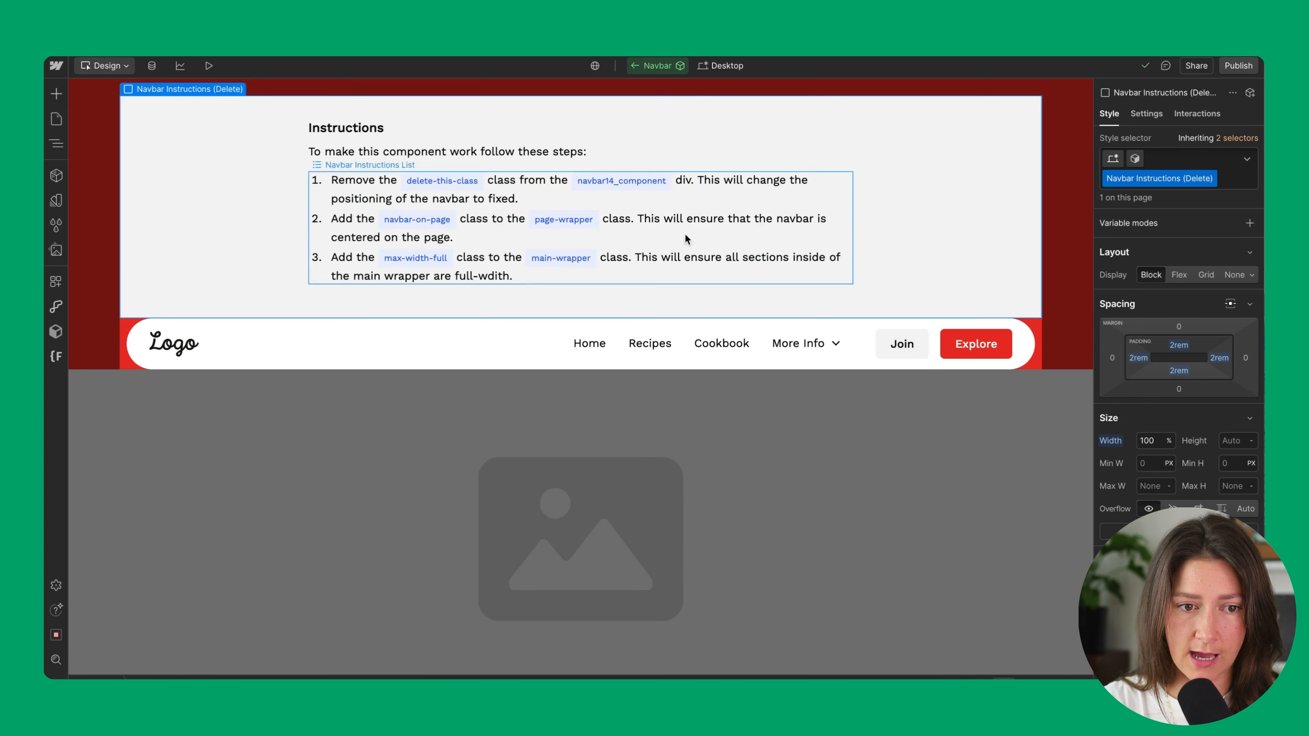
left_click(1234, 274)
left_click(866, 316)
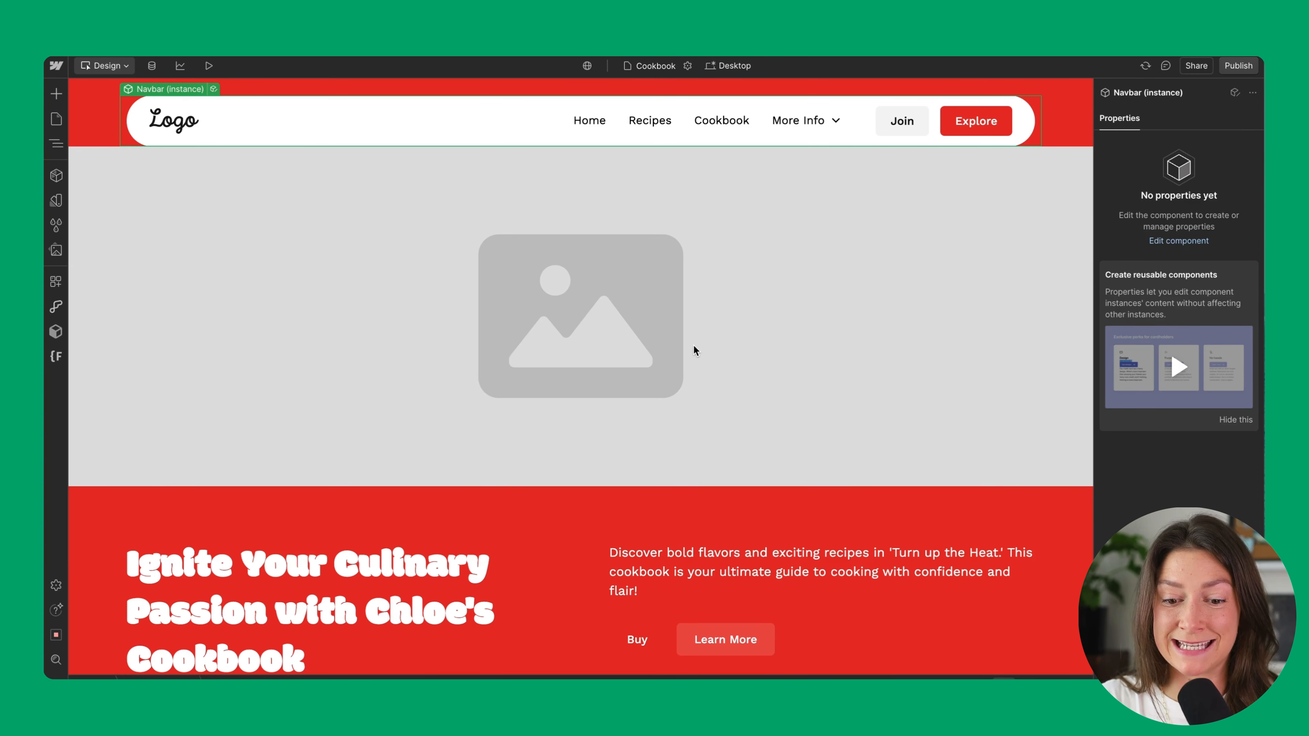
Compare the imported Cookbook page in Webflow with the finished Home Final and Cookbook designs in Figma
scroll(693, 346, "down", 5)
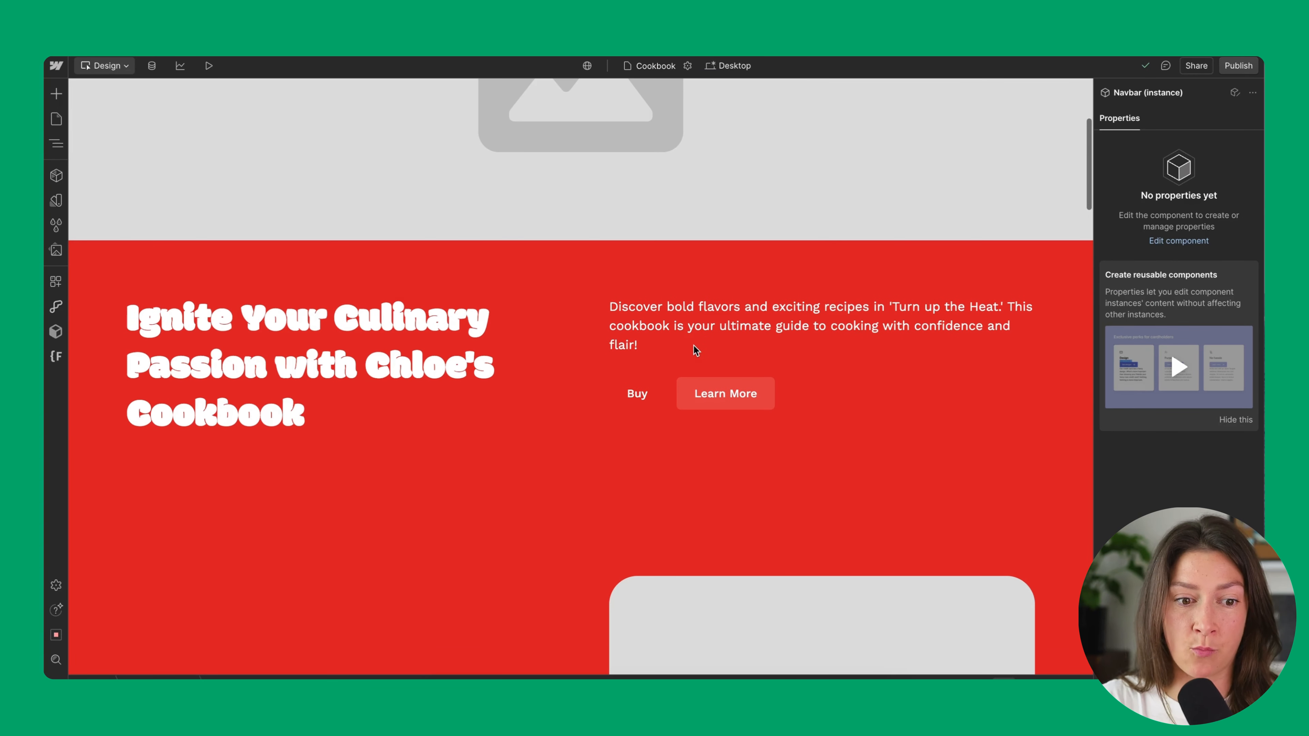
scroll(693, 345, "up", 5)
left_click(531, 522)
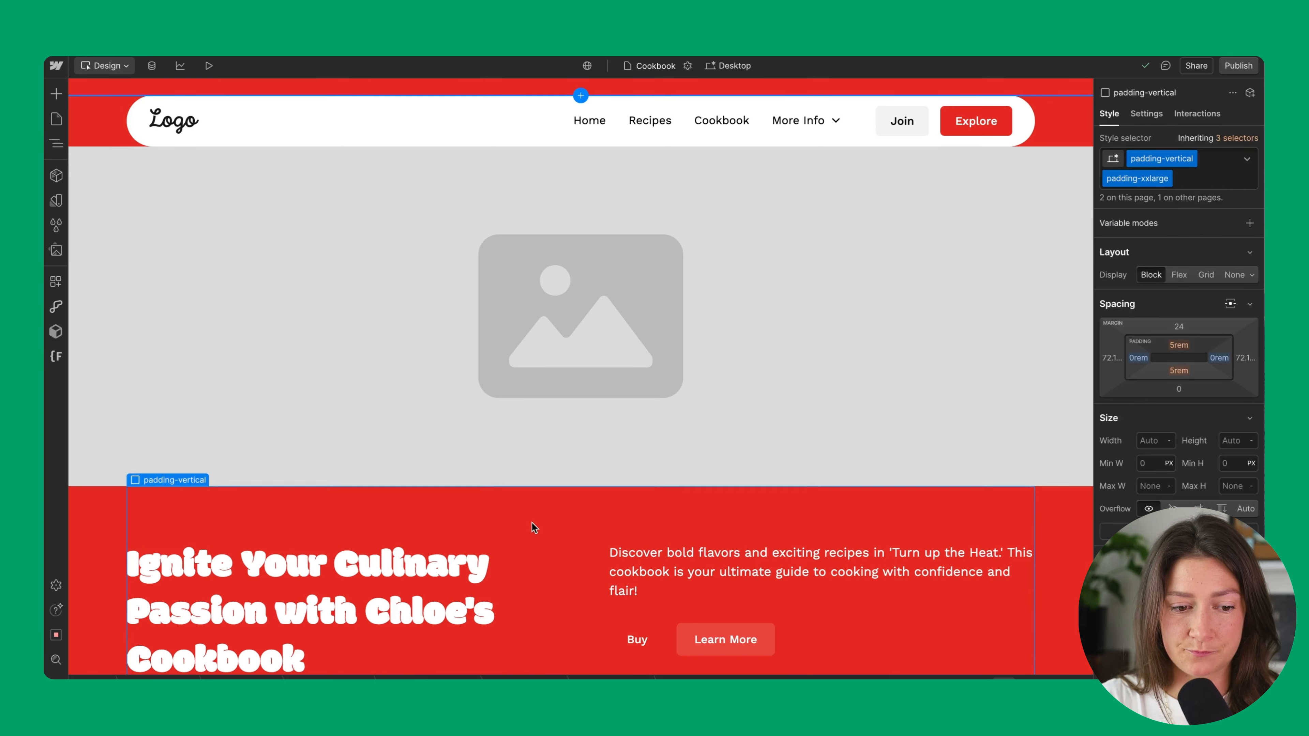
left_click(330, 678)
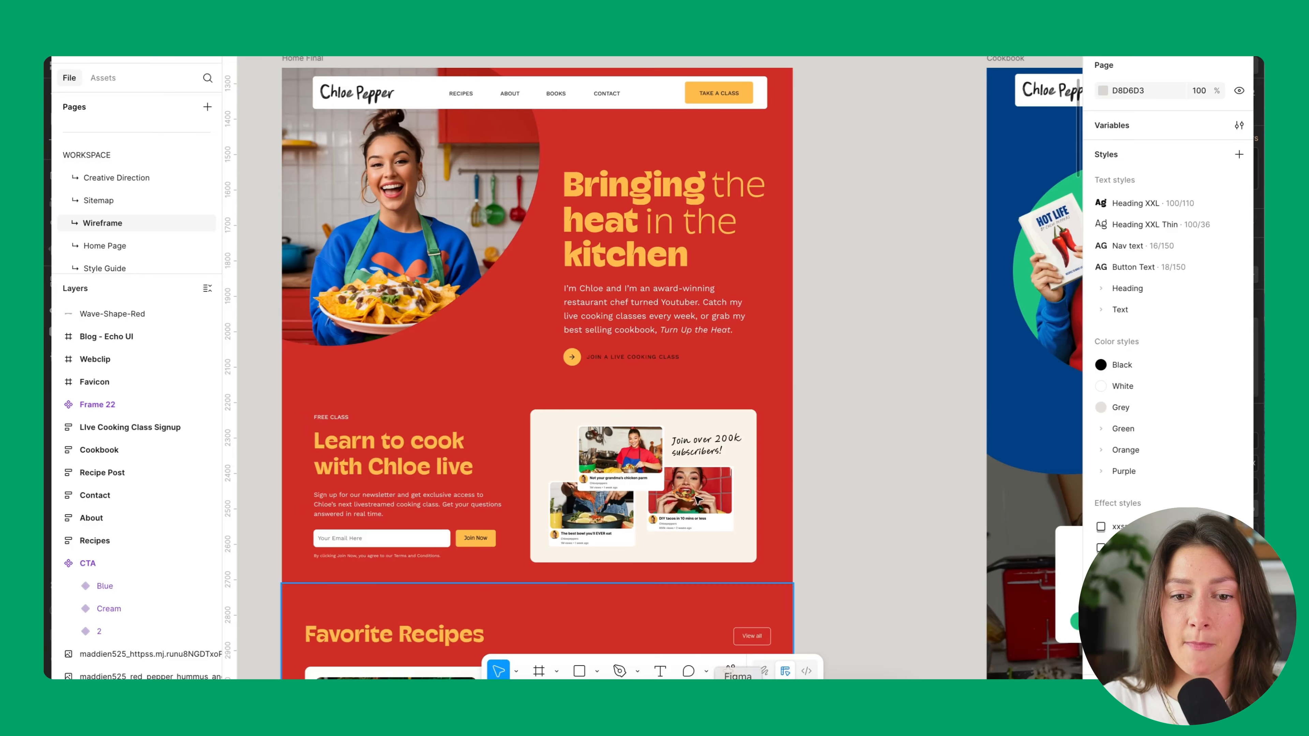
scroll(688, 393, "right", 2)
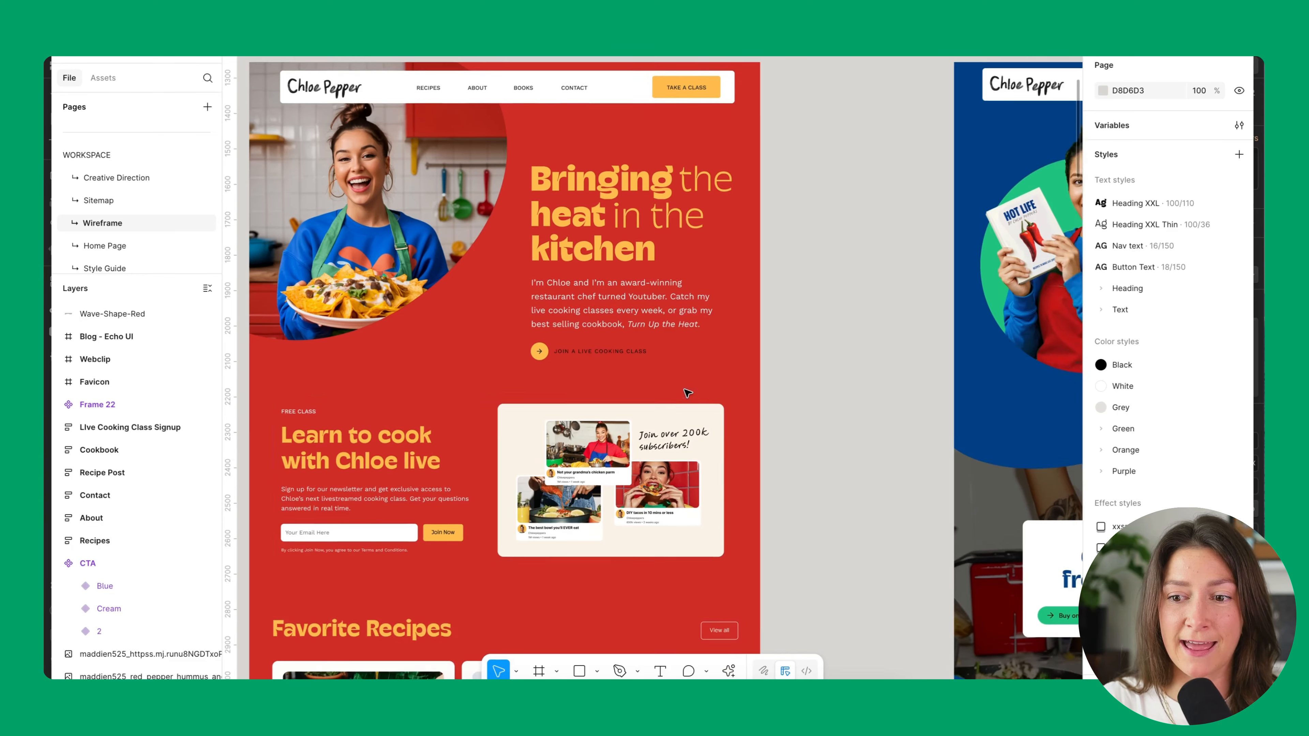
scroll(688, 393, "right", 5)
scroll(687, 389, "left", 5)
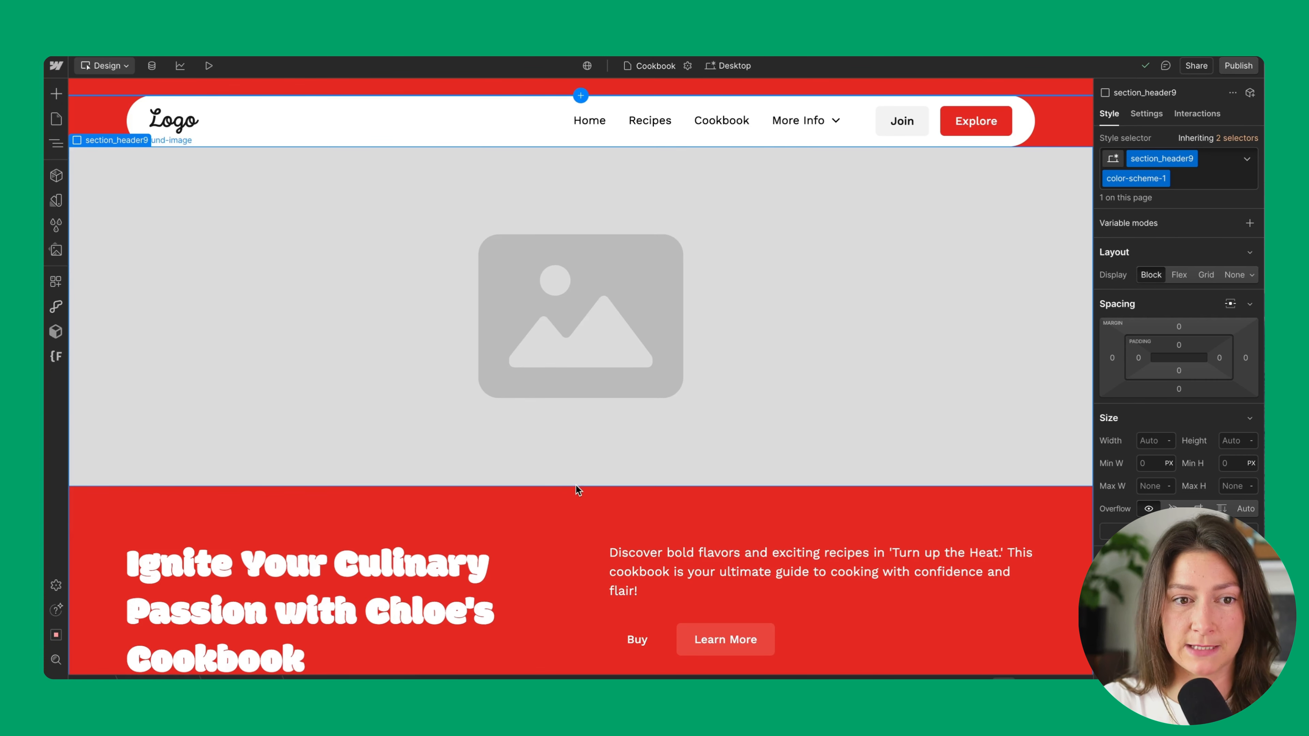
Review the Primitives color variables in Webflow and compare them with the Red shades in Relume's style guide
left_click(57, 201)
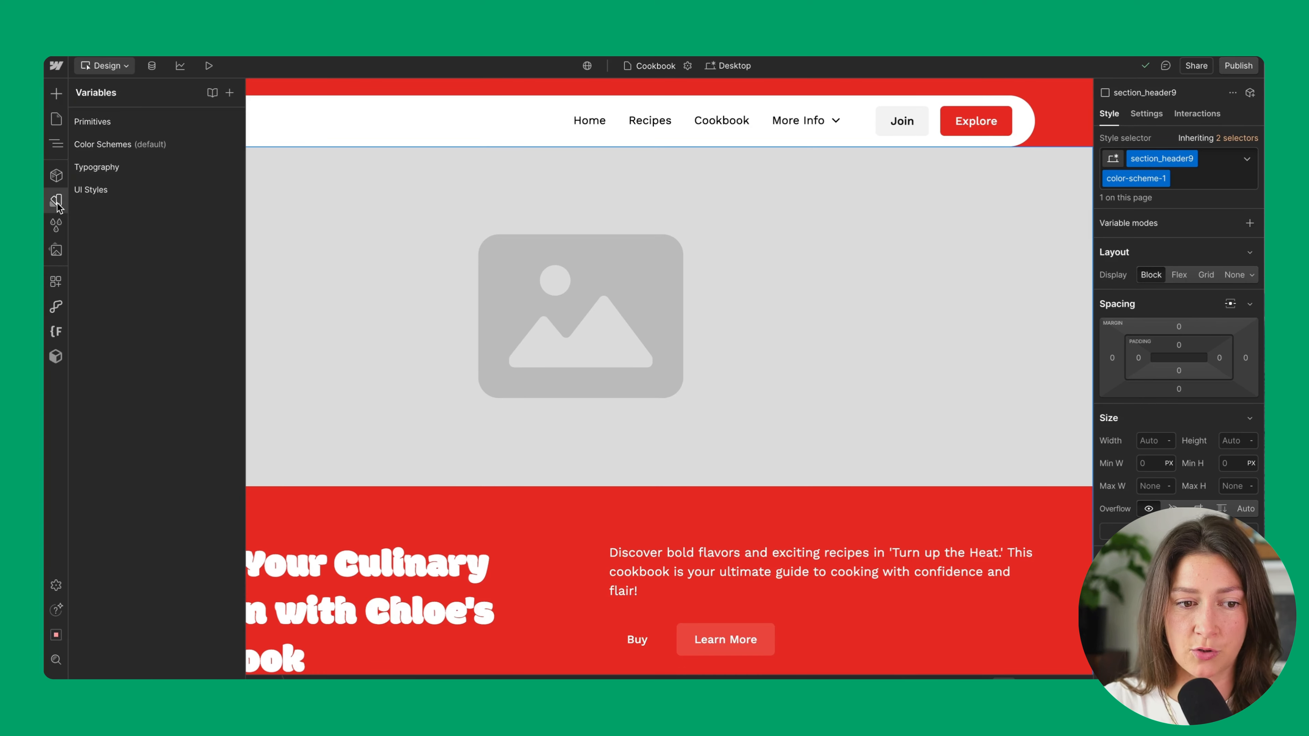
left_click(100, 124)
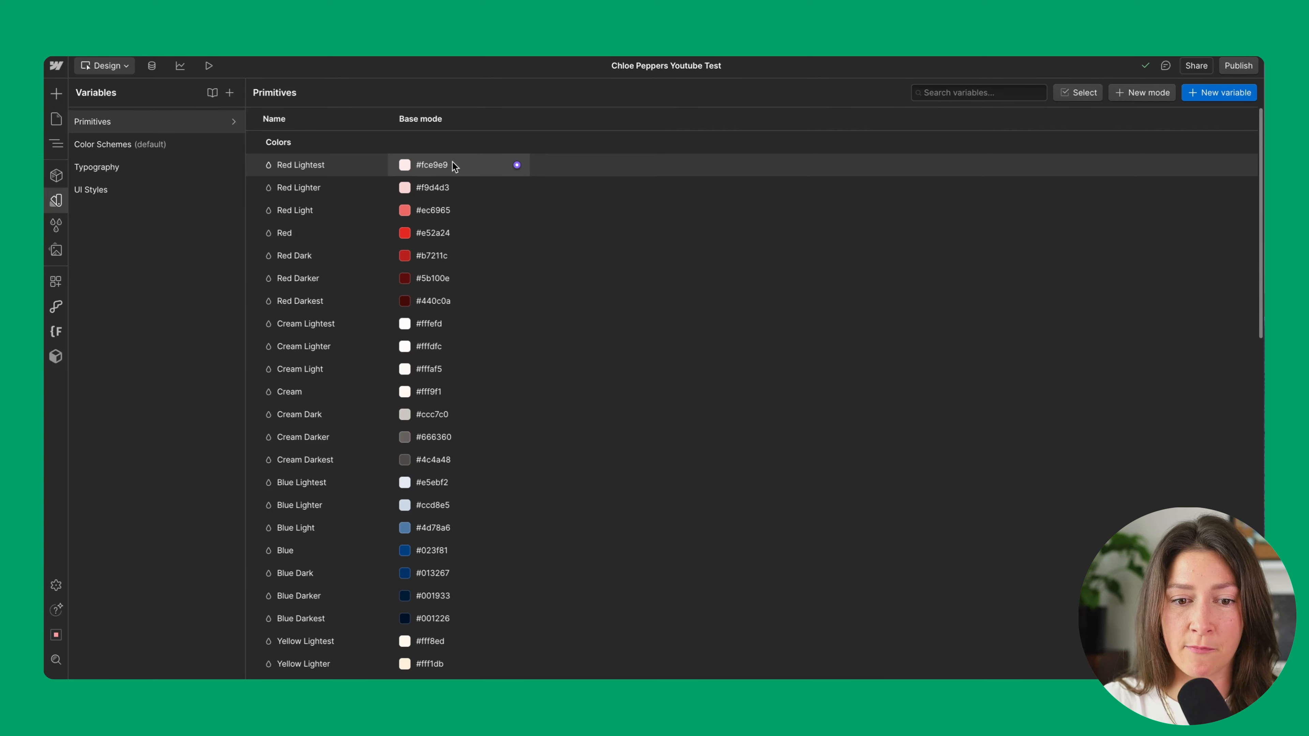
scroll(453, 287, "down", 10)
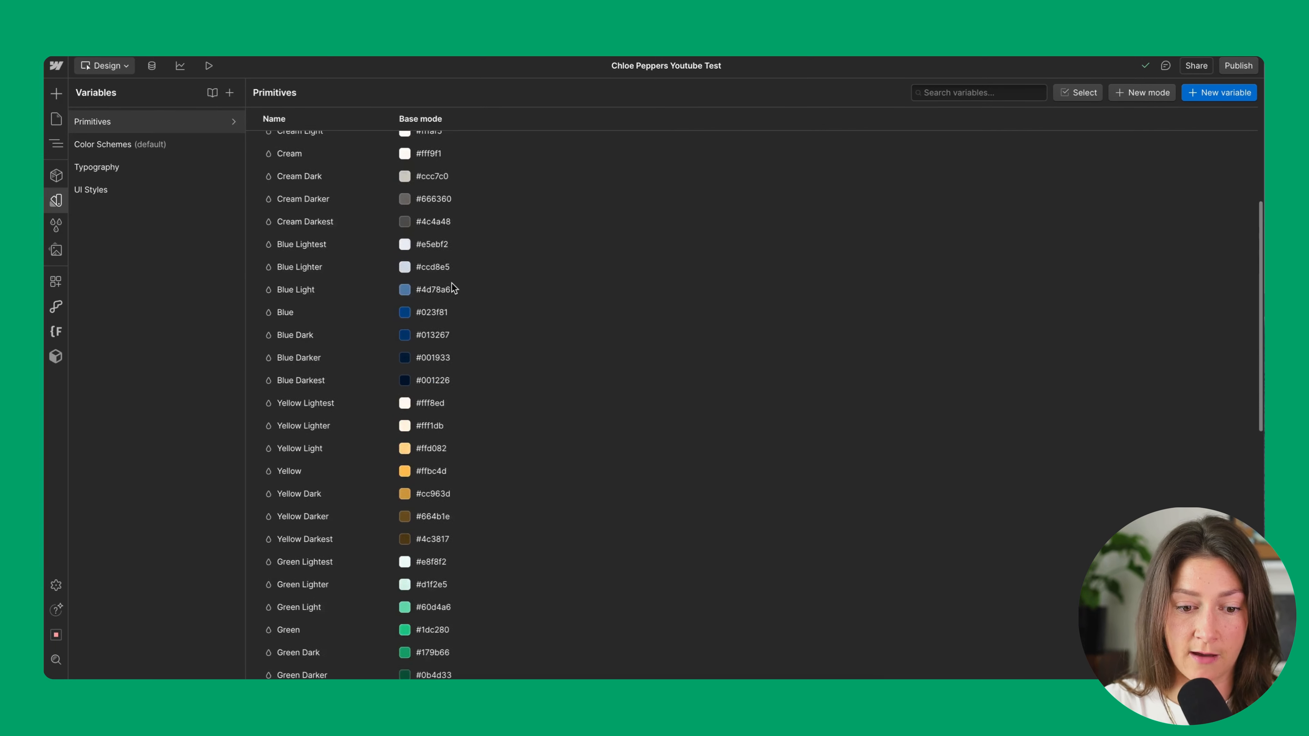
scroll(453, 288, "down", 1)
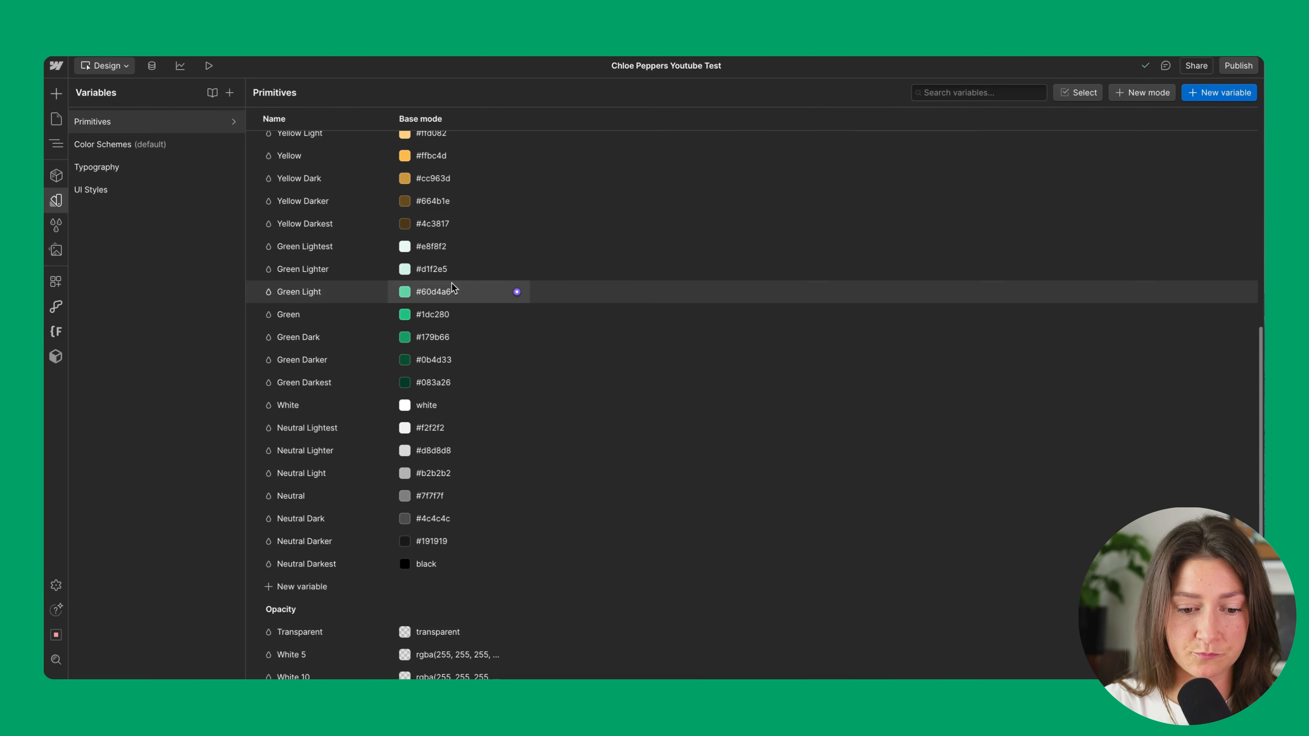
scroll(453, 287, "up", 10)
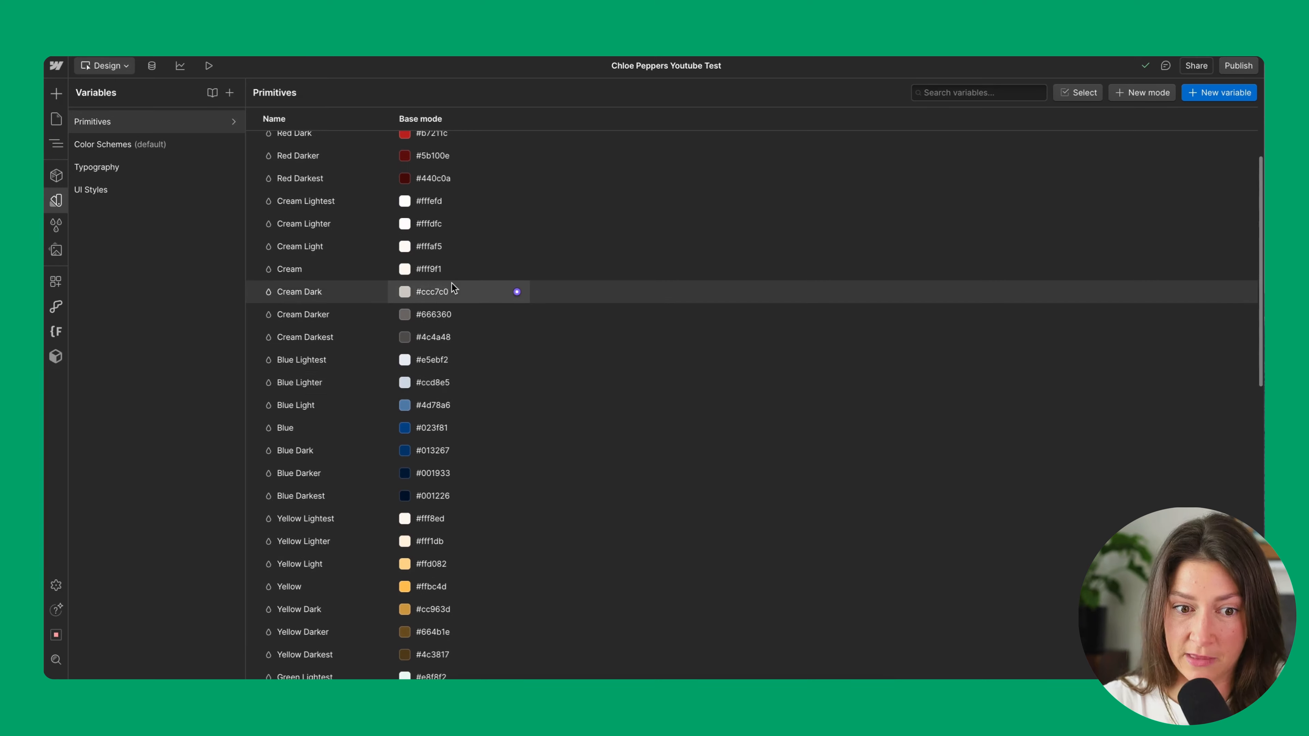
scroll(453, 288, "up", 3)
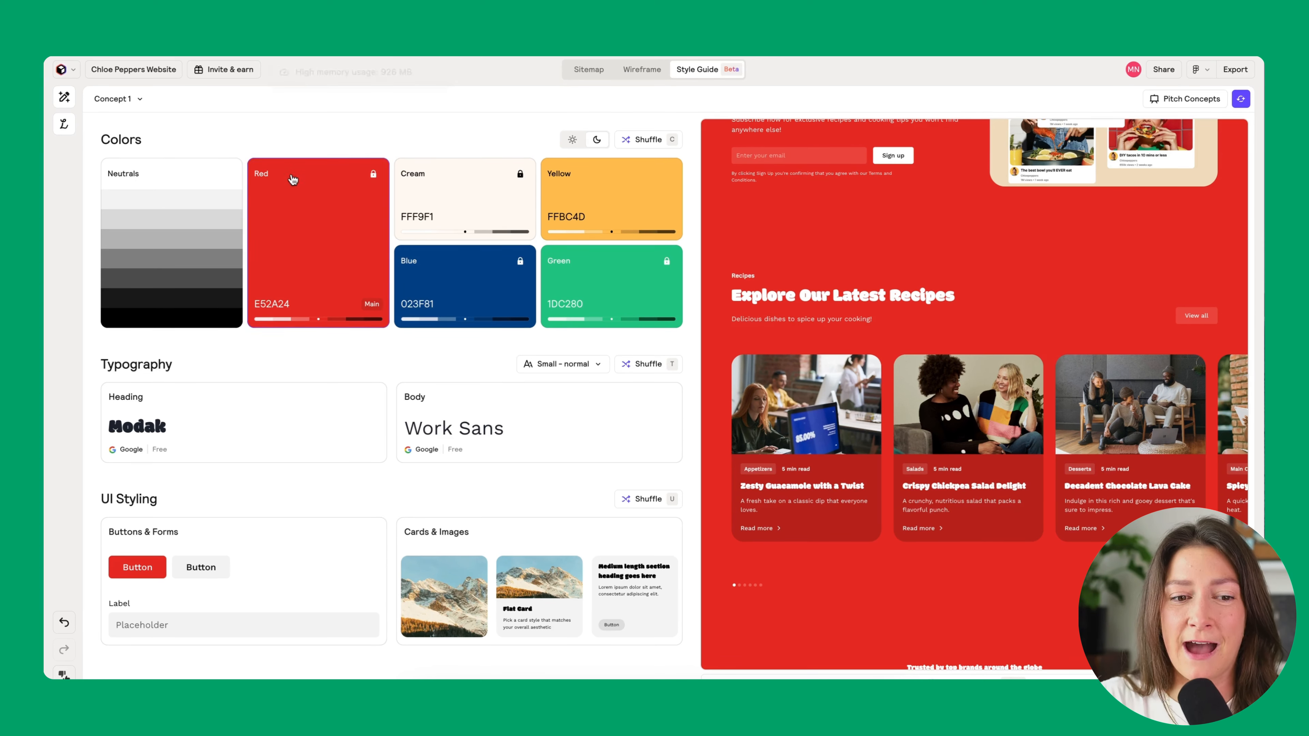
left_click(261, 176)
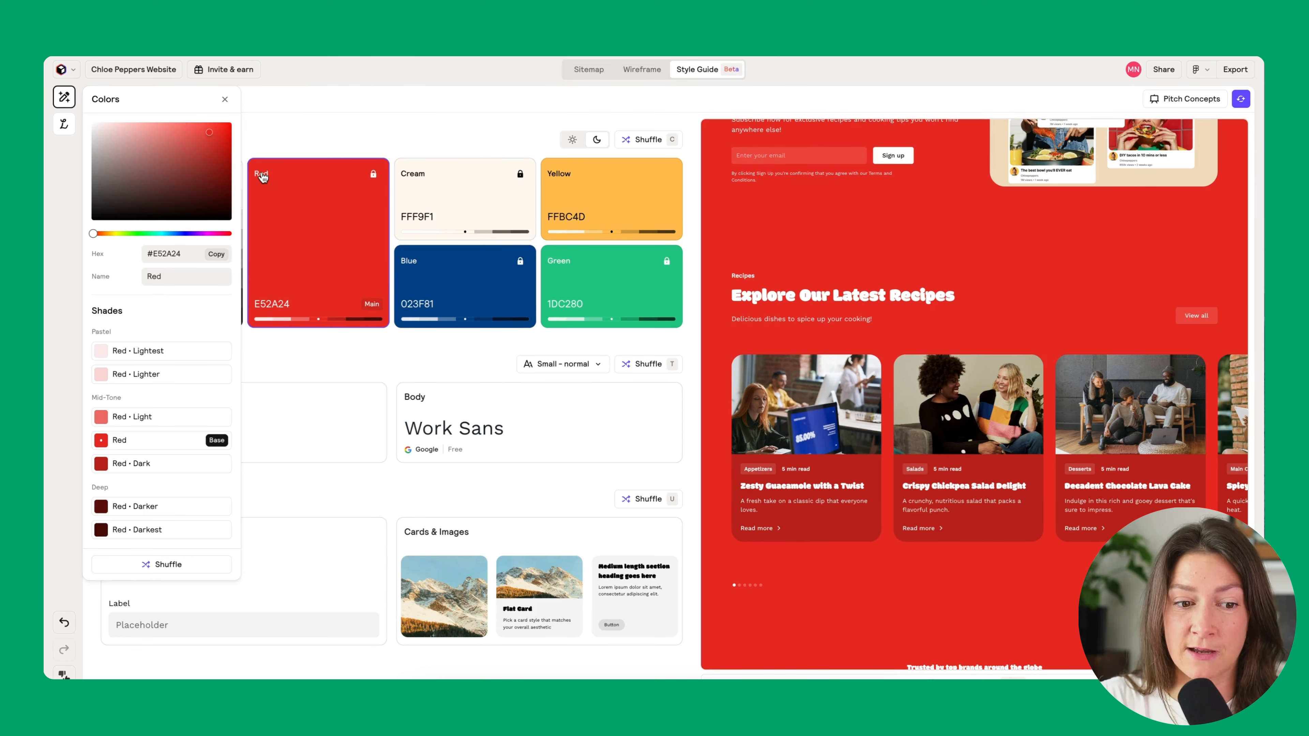
Check the Red color's name in Relume's style guide, and review the remaining Primitives colors and Opacity variables in Webflow
left_click(166, 278)
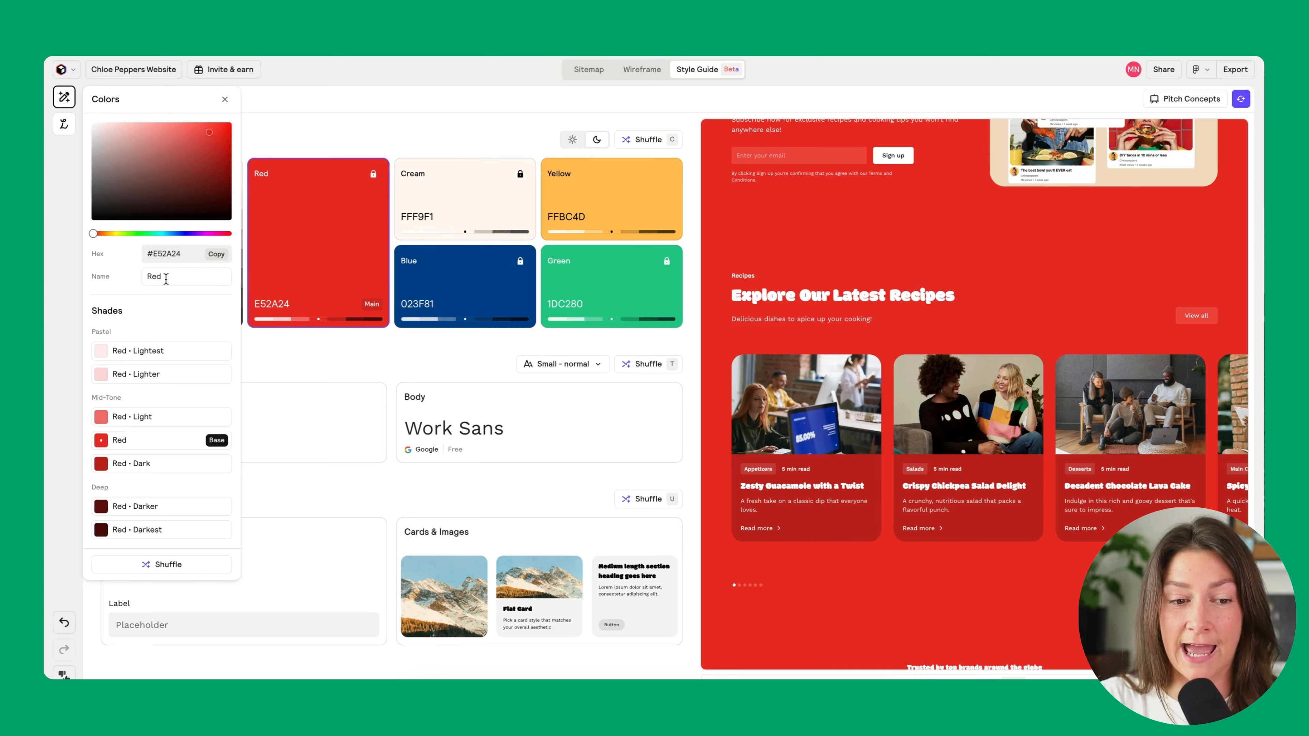
left_click(159, 279)
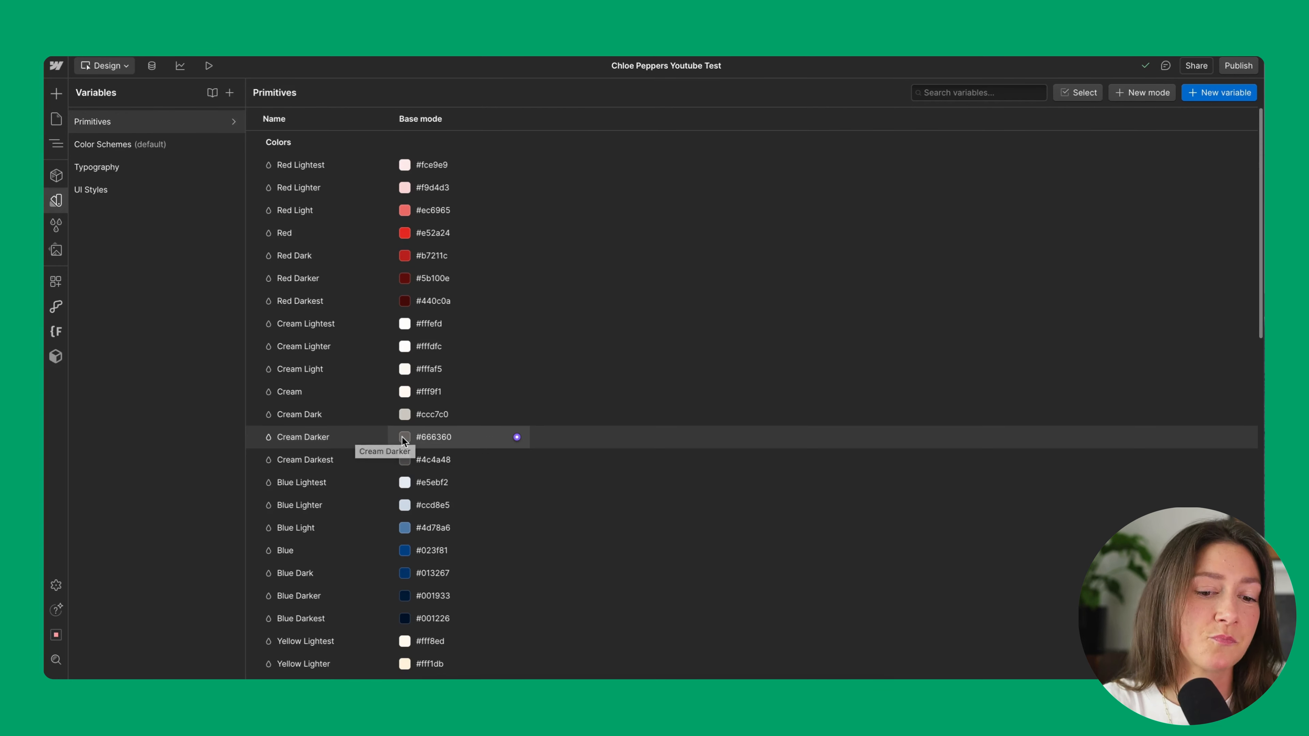
scroll(514, 436, "down", 10)
scroll(648, 447, "down", 2)
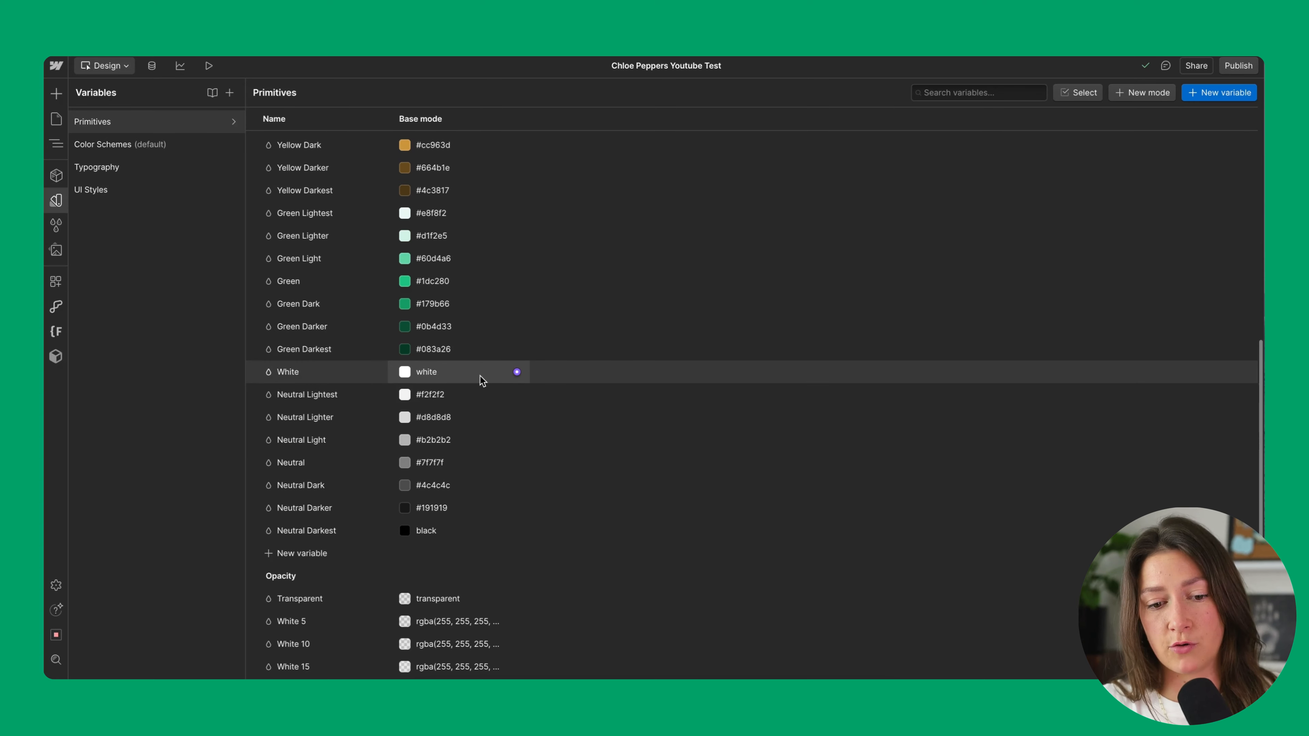
scroll(464, 464, "down", 4)
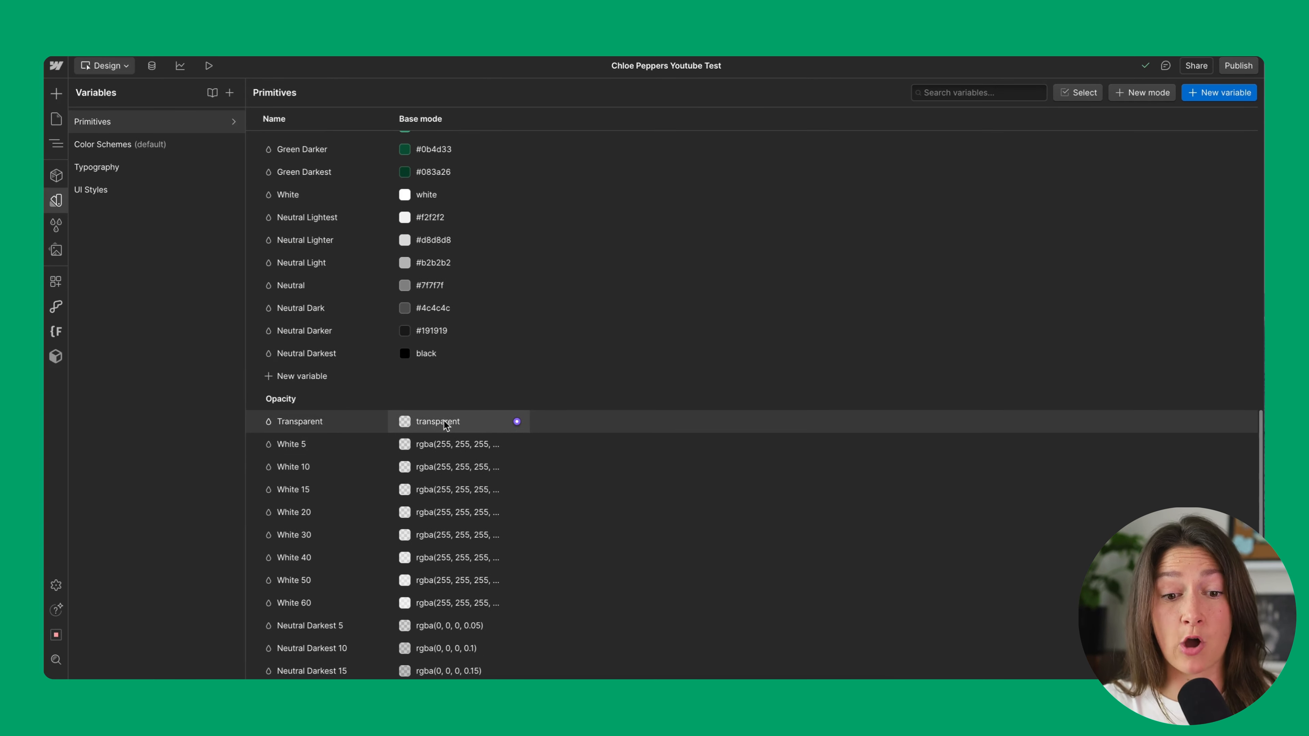
scroll(514, 549, "down", 3)
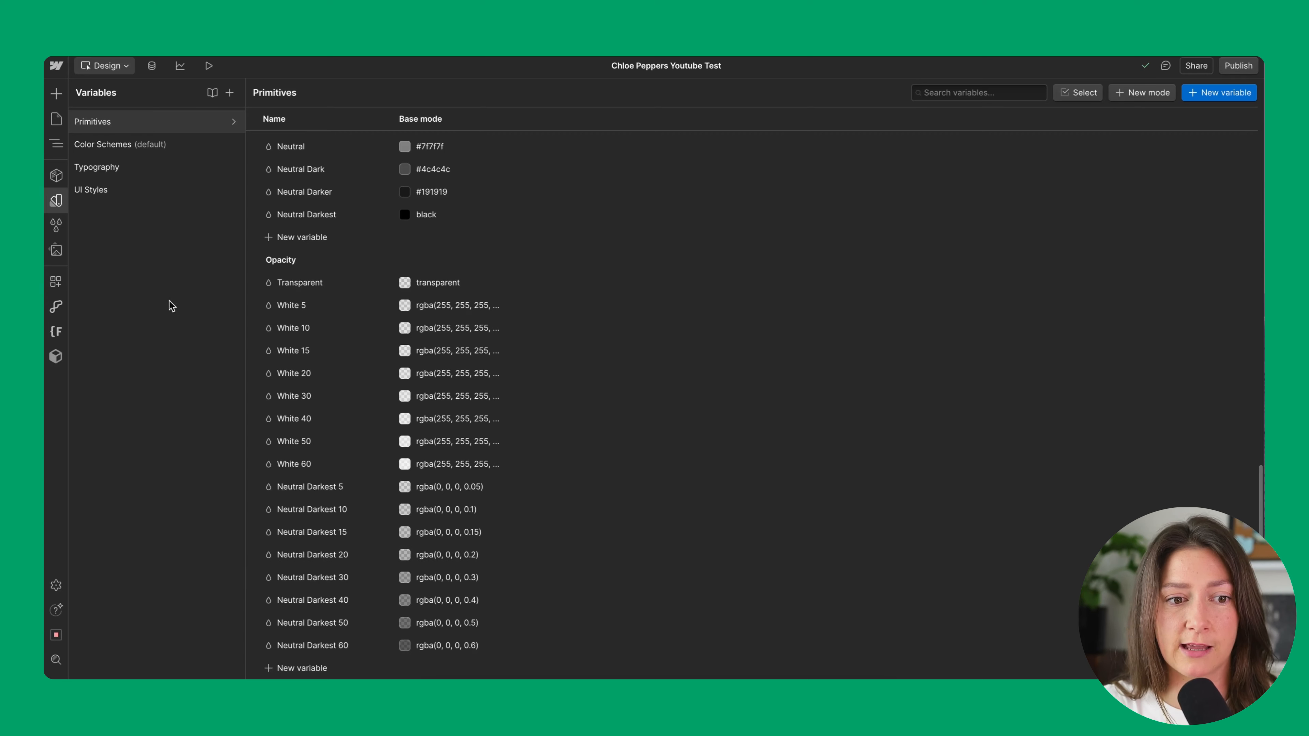
Review the Color Schemes variables against Relume's style guide, and view the variables selectable for Color Scheme 1's Text
left_click(104, 145)
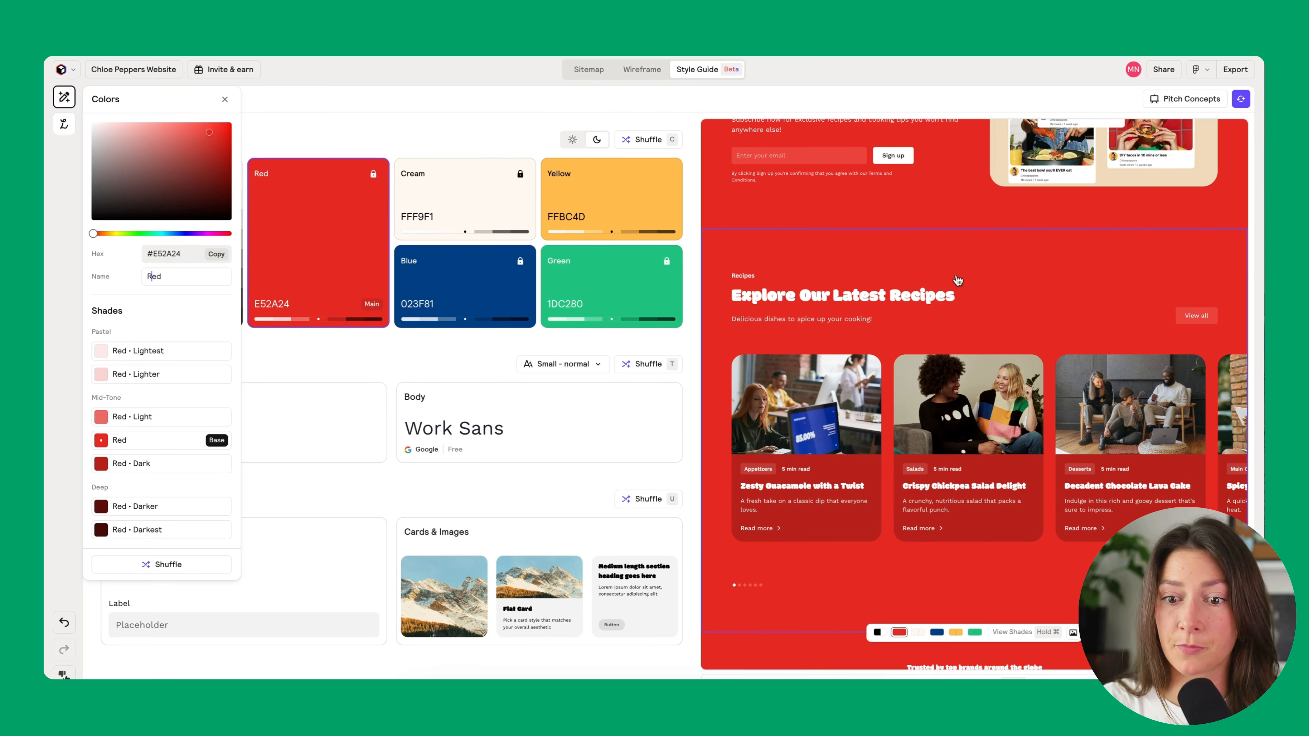
scroll(882, 245, "down", 2)
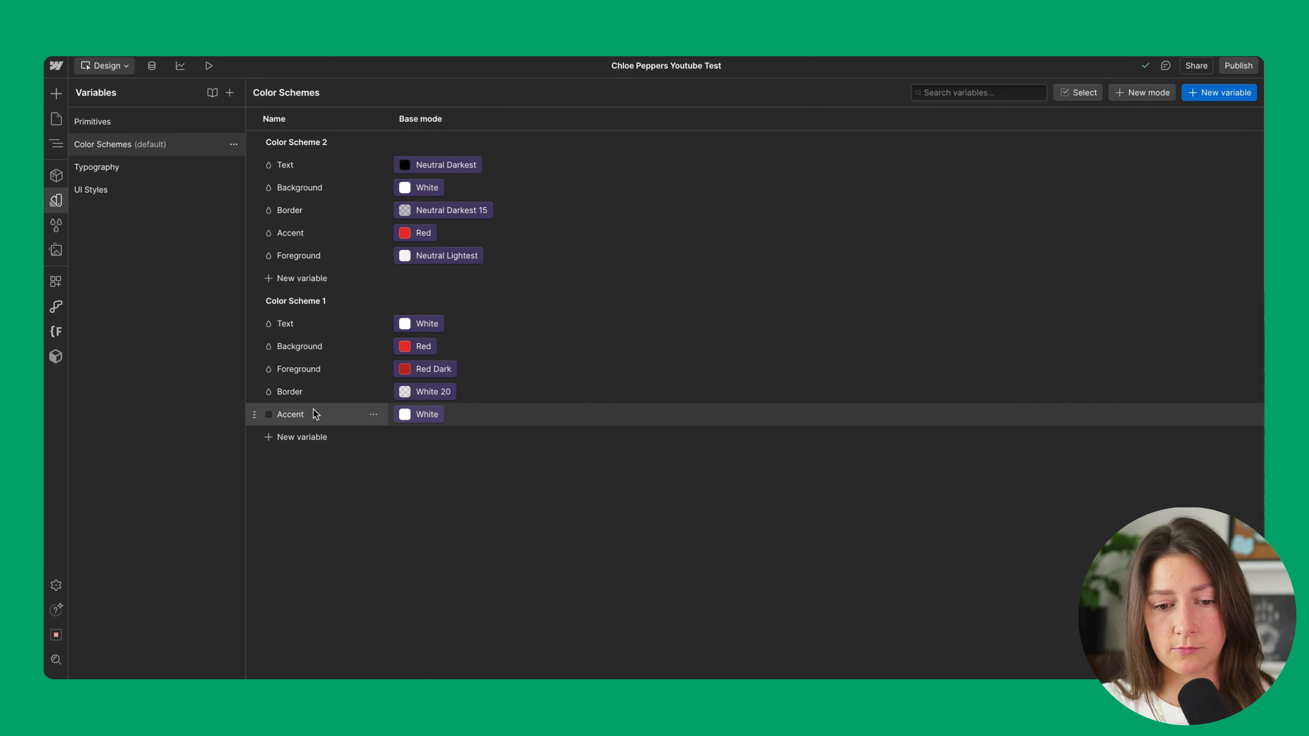
left_click(426, 323)
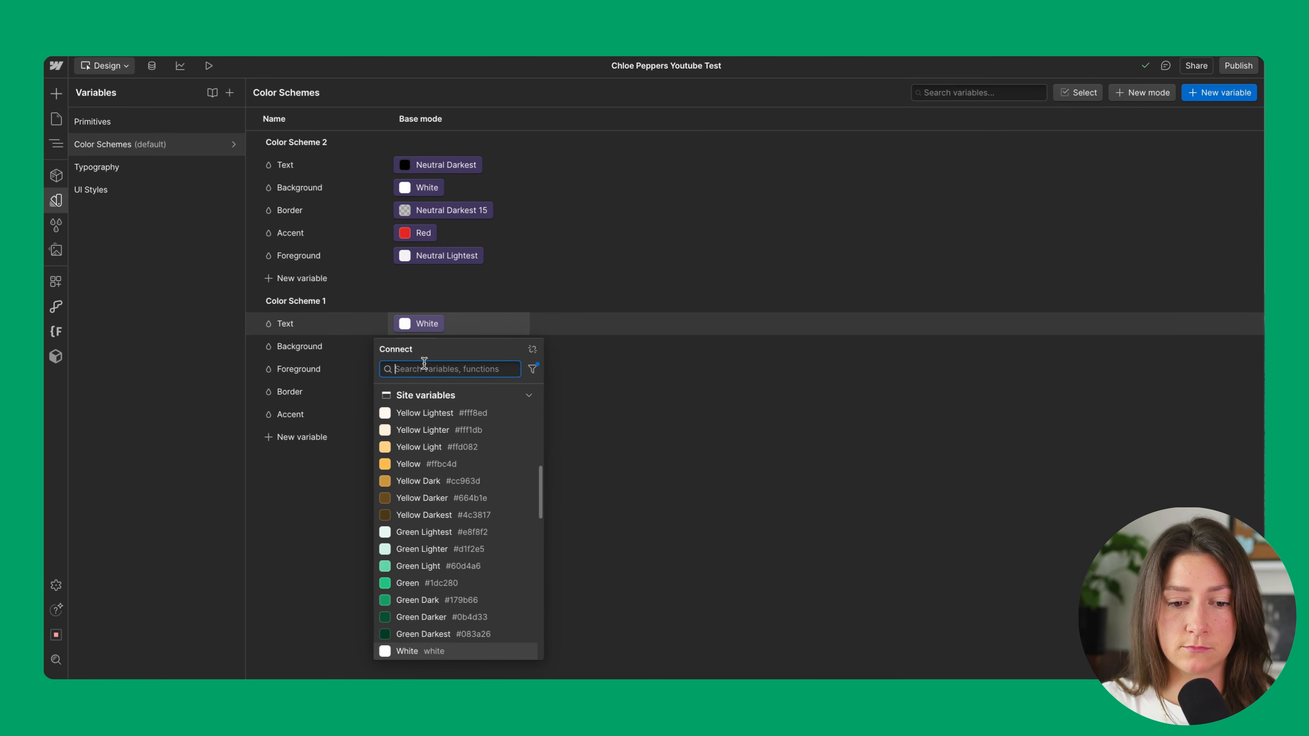
scroll(432, 454, "up", 1)
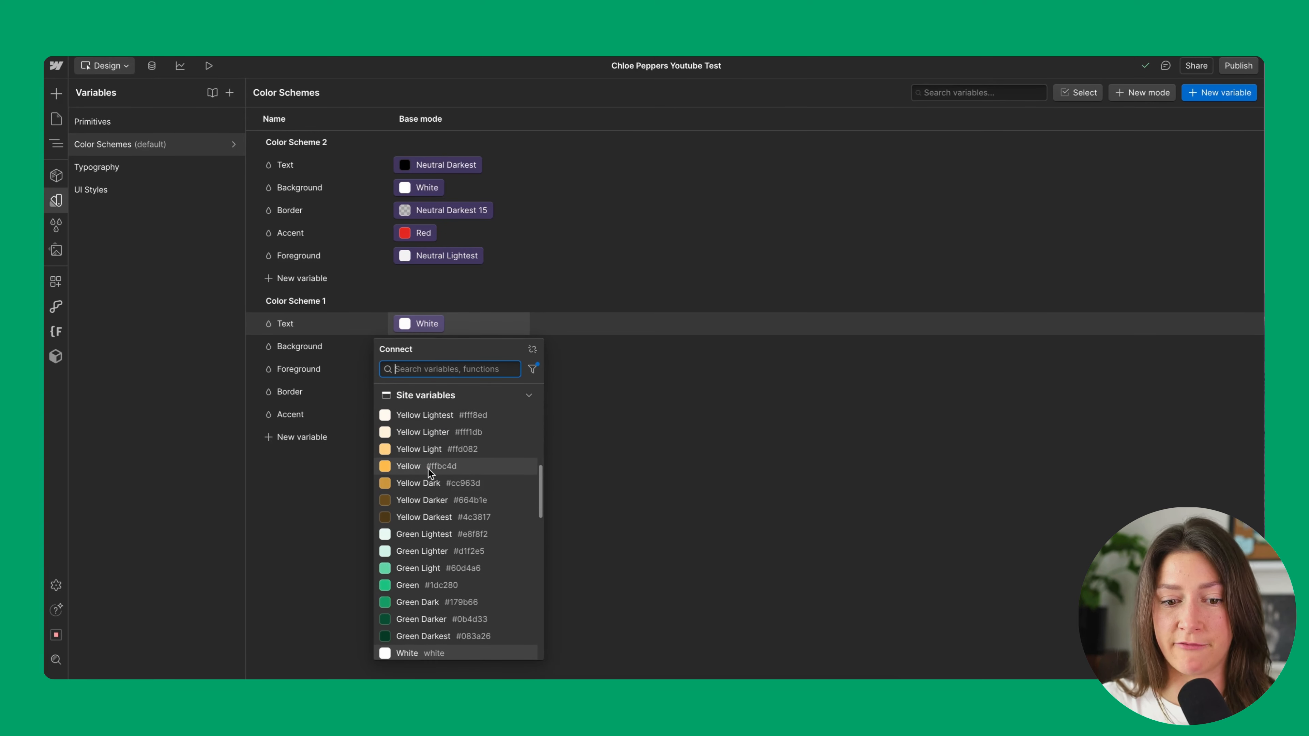
left_click(719, 447)
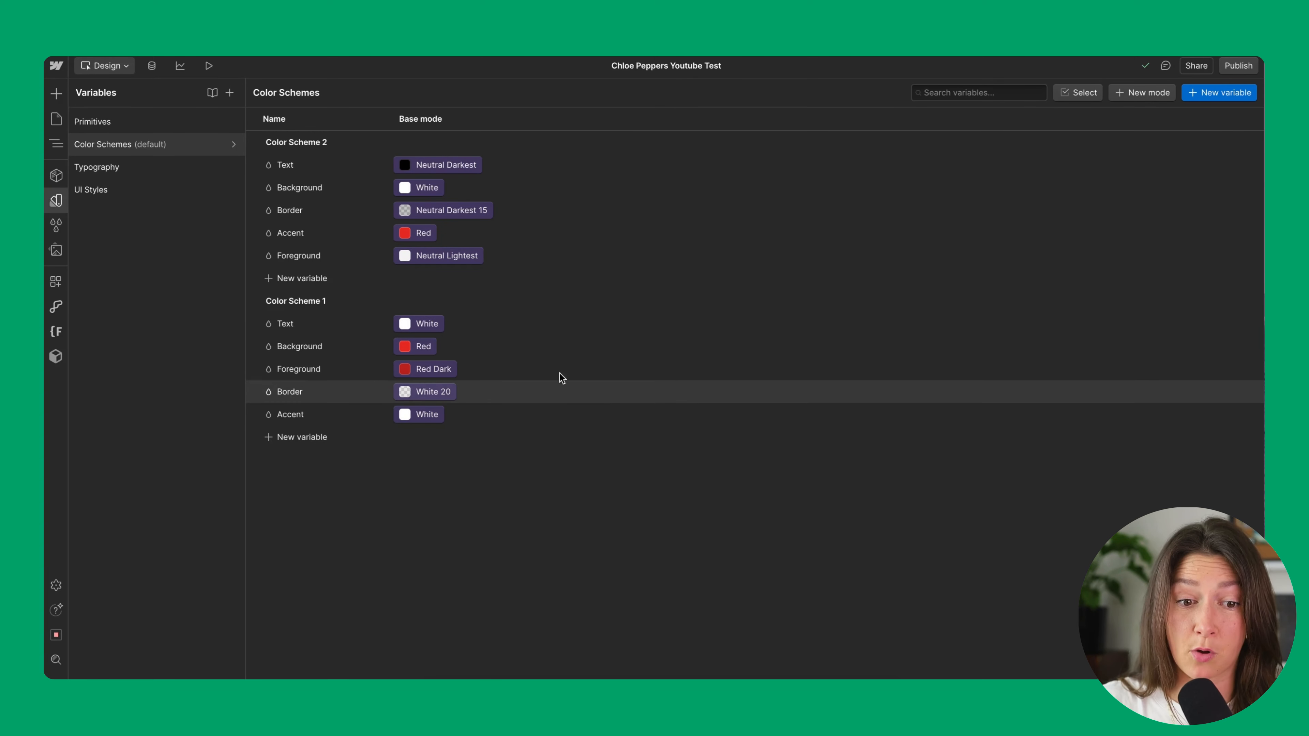
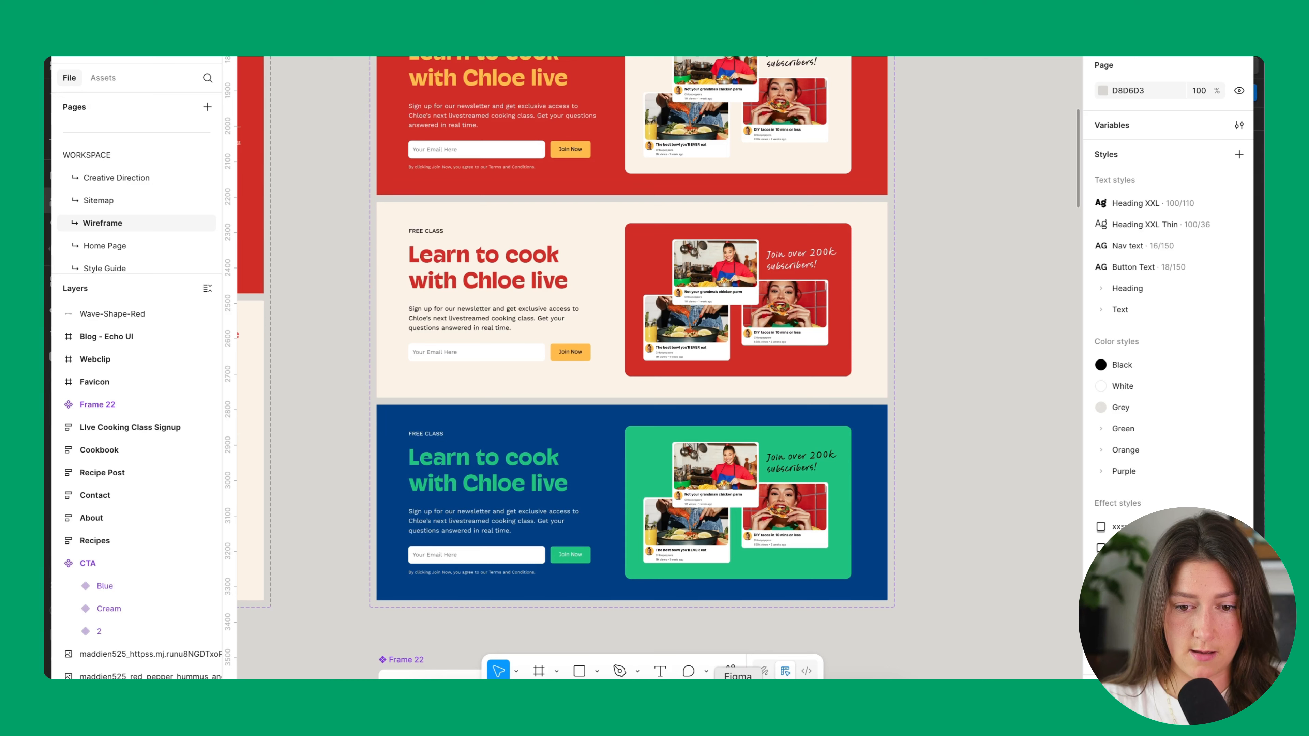
Check the blue CTA variant's colors in Figma and return to the Color Schemes variables in Webflow
left_click(553, 481)
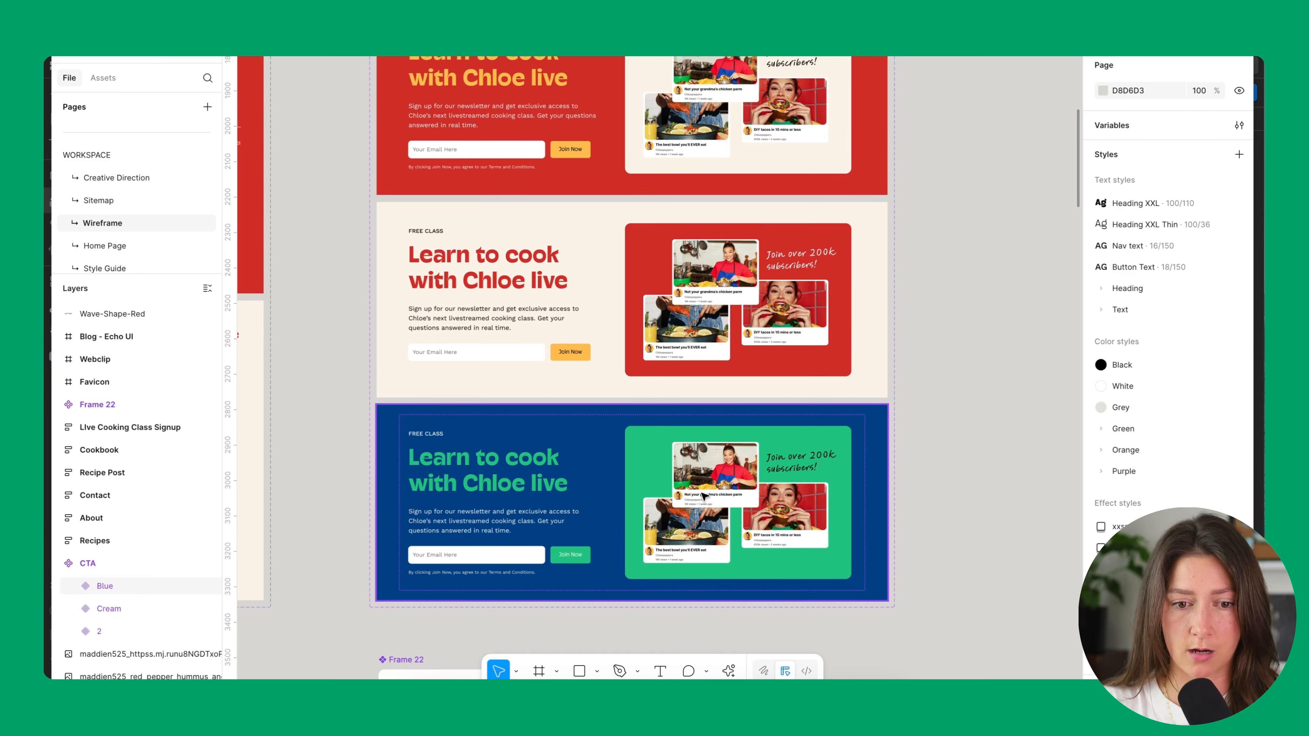
left_click(657, 679)
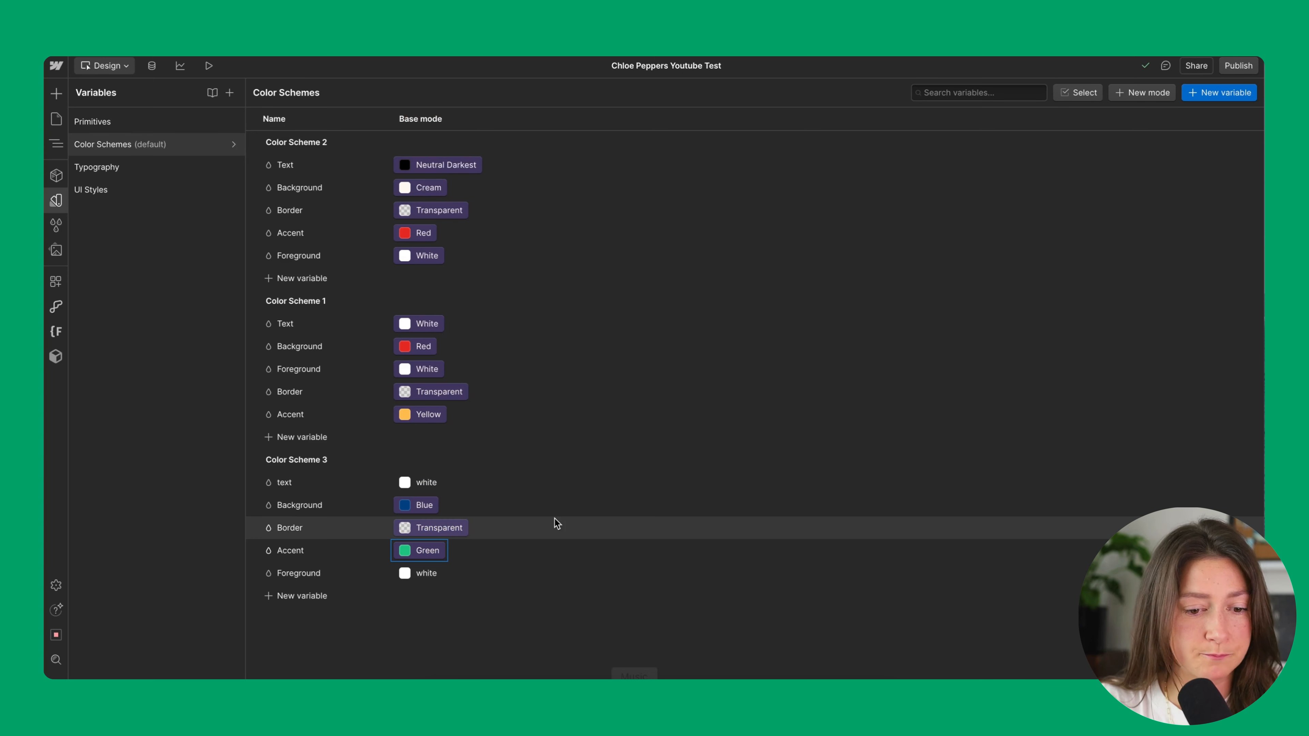
Open the code of the color-schemes embed inside the Home page's Global Styles component
left_click(56, 118)
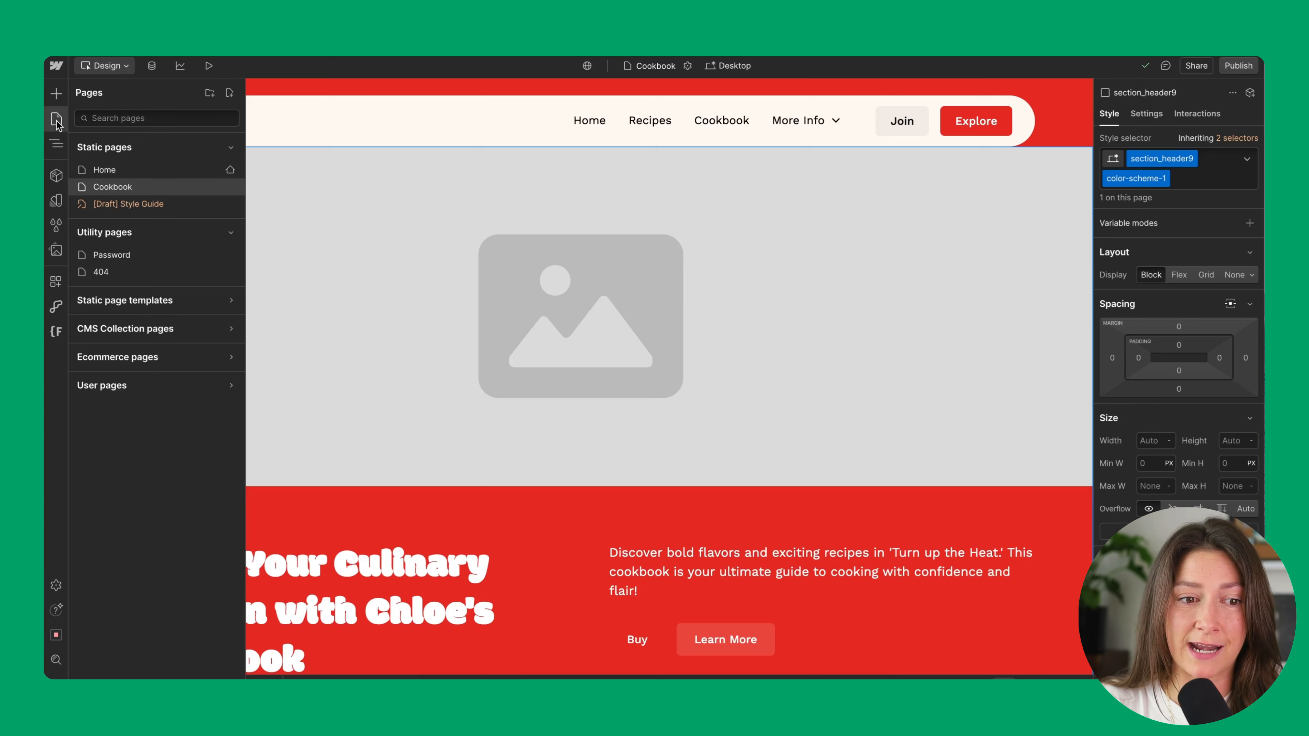
left_click(107, 172)
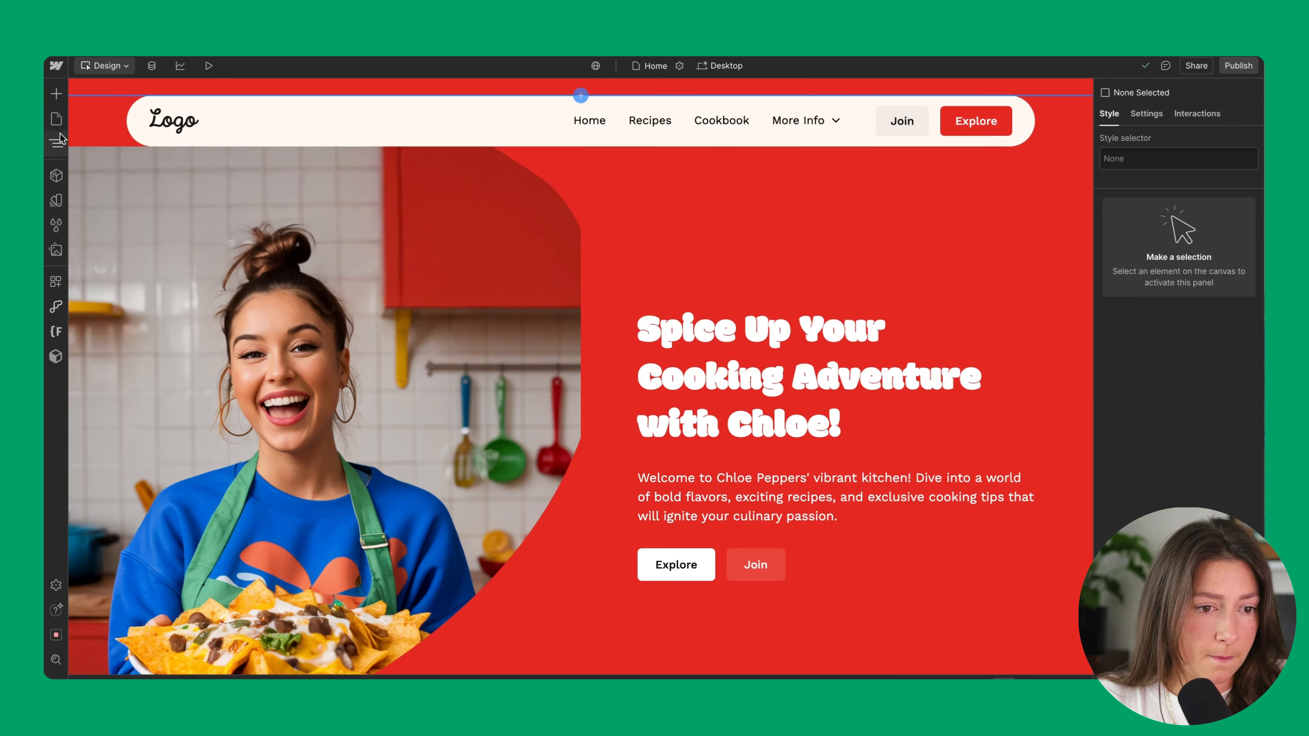
left_click(57, 145)
left_click(79, 133)
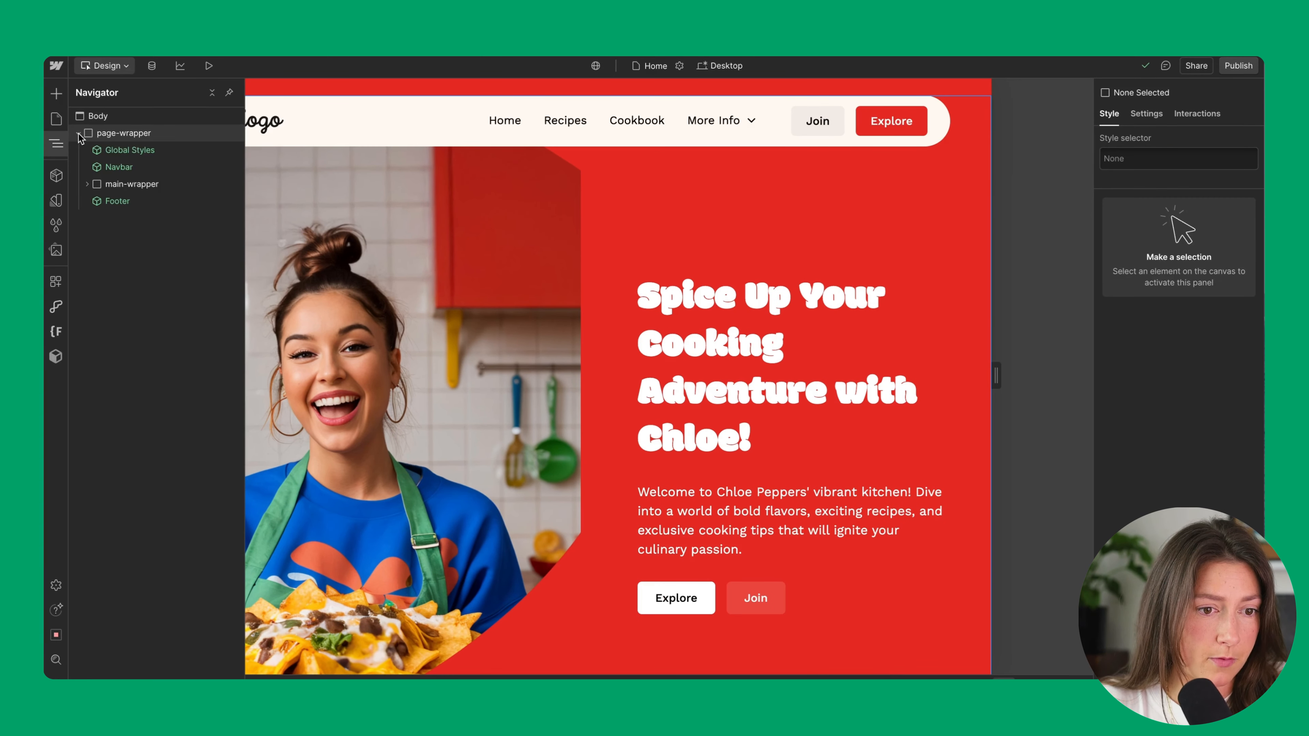
double_click(124, 153)
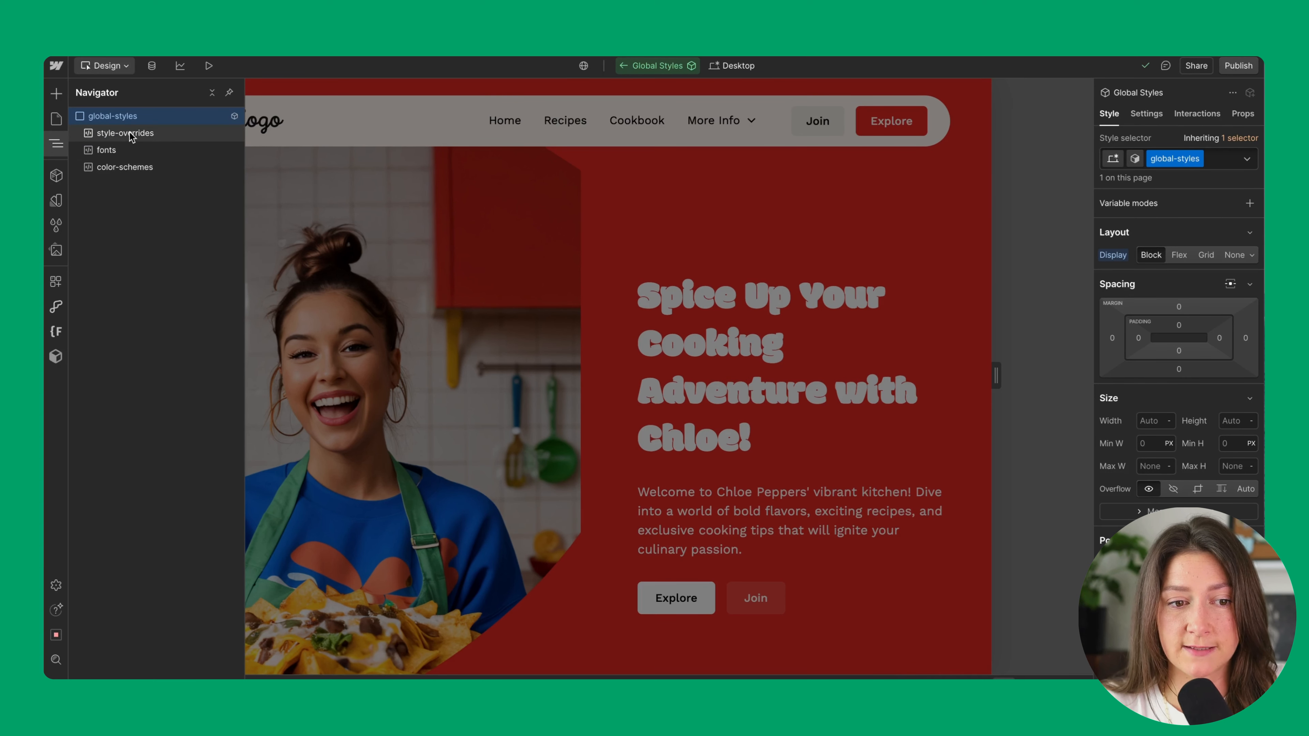
left_click(130, 168)
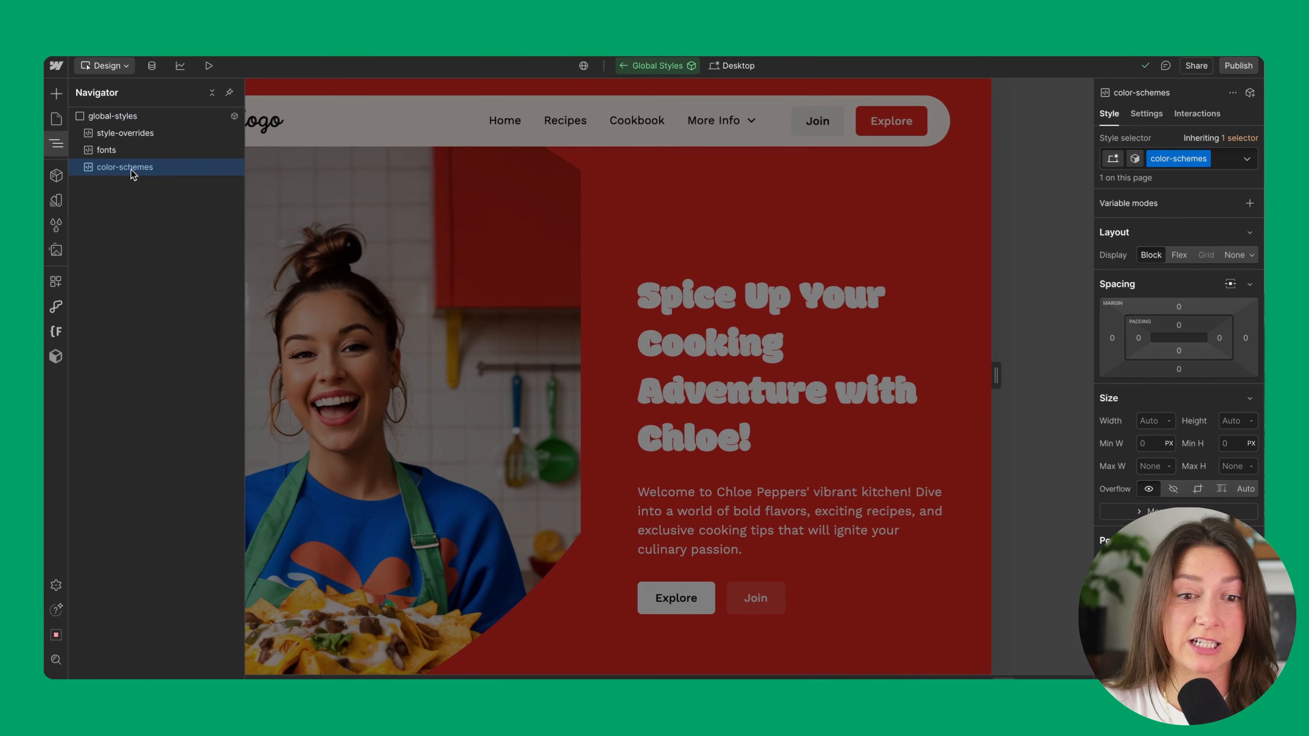
left_click(1150, 115)
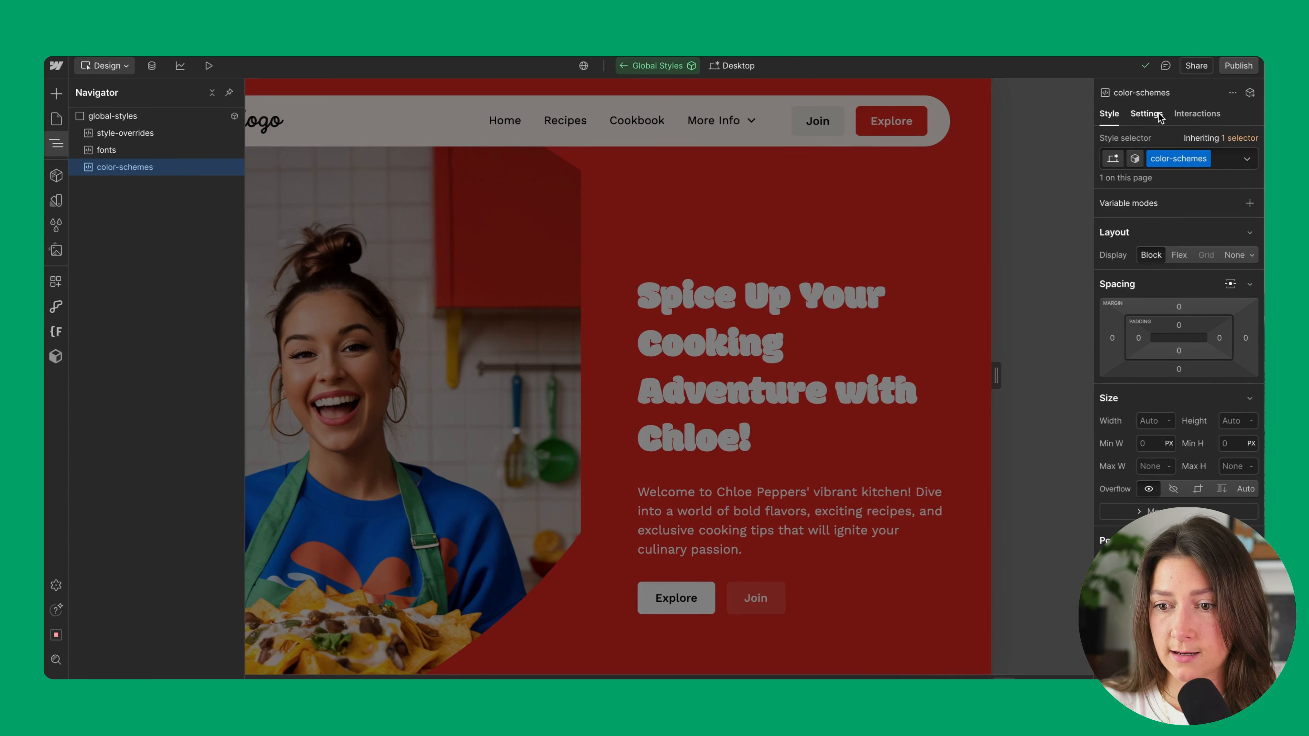
left_click(1182, 273)
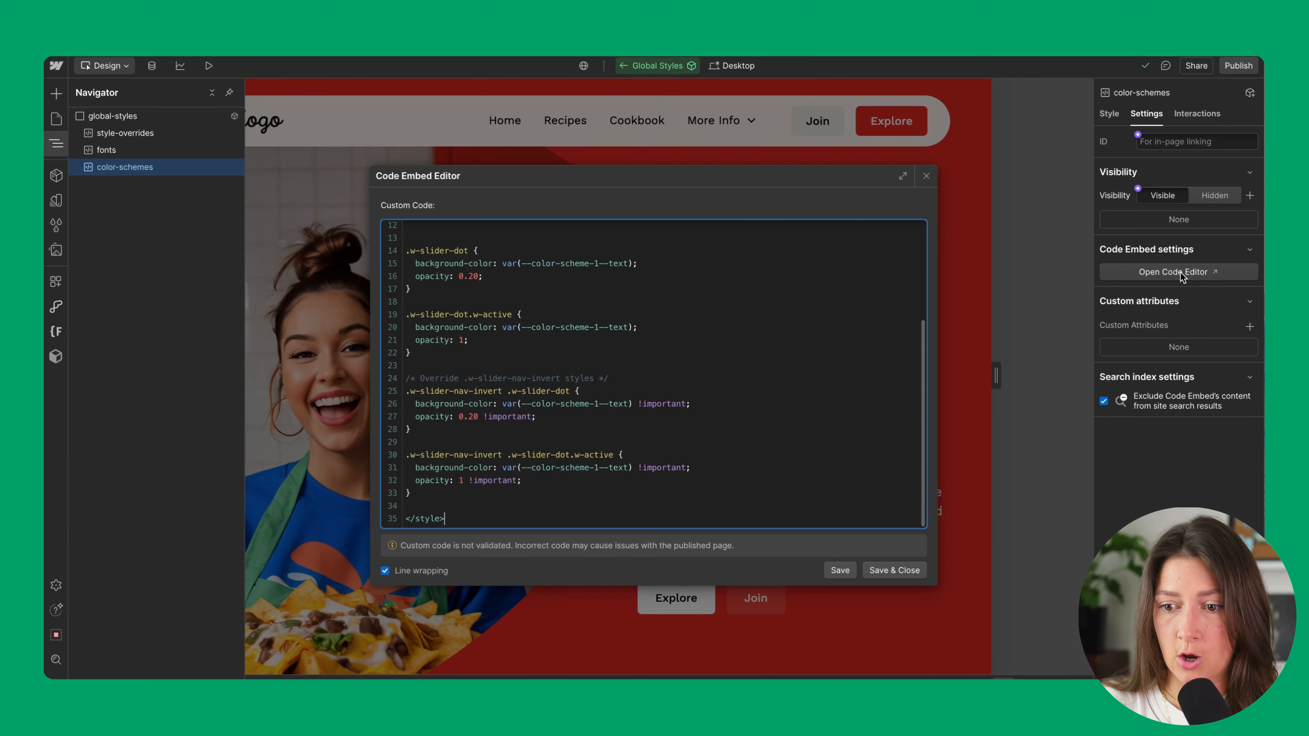
scroll(640, 437, "up", 5)
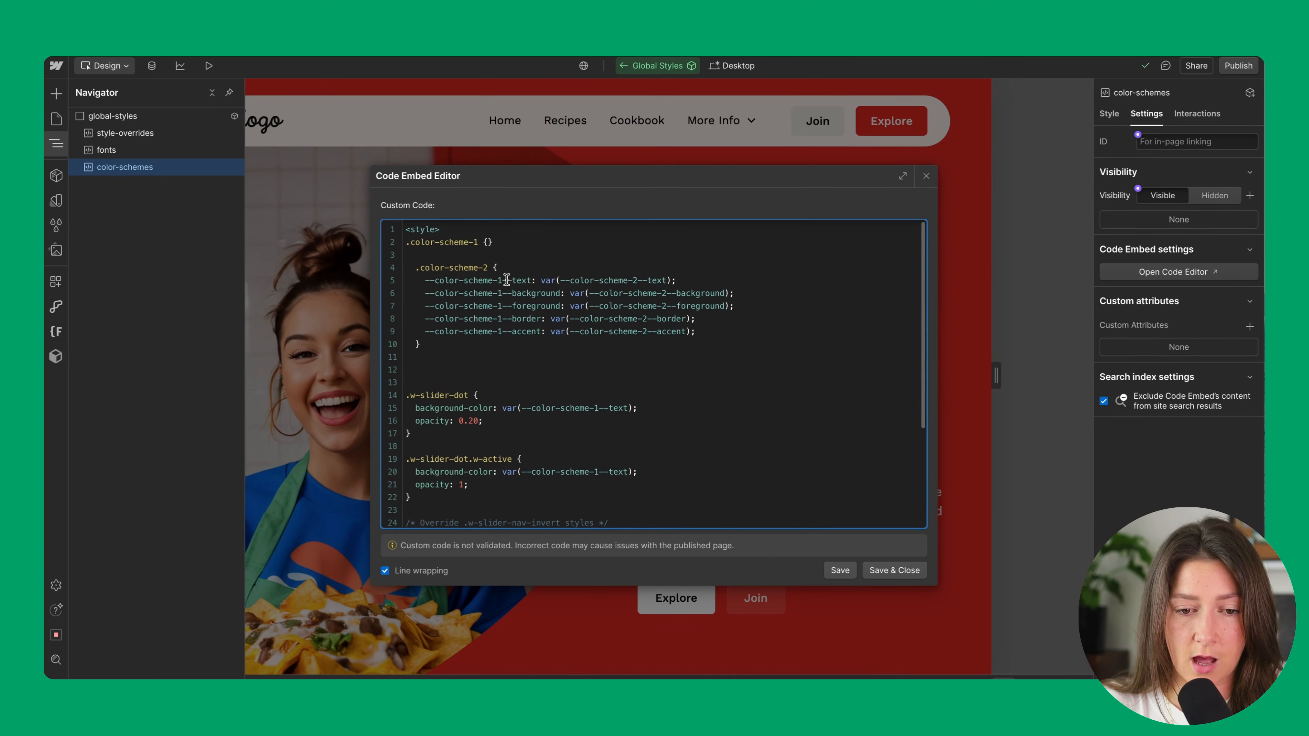
Duplicate the .color-scheme-2 rule below the original in the color-schemes embed code
left_click_drag(422, 345, 418, 272)
key("ctrl+c")
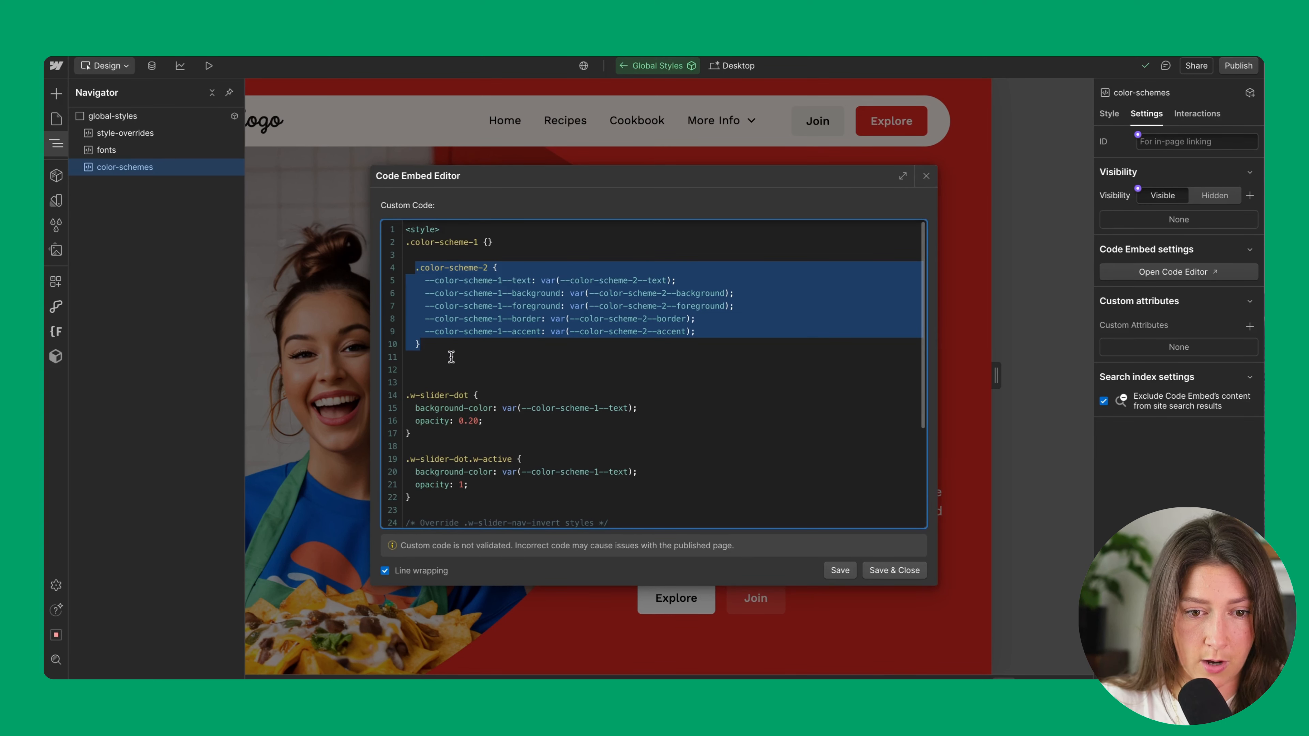
left_click(433, 346)
key("Return")
key("Return")
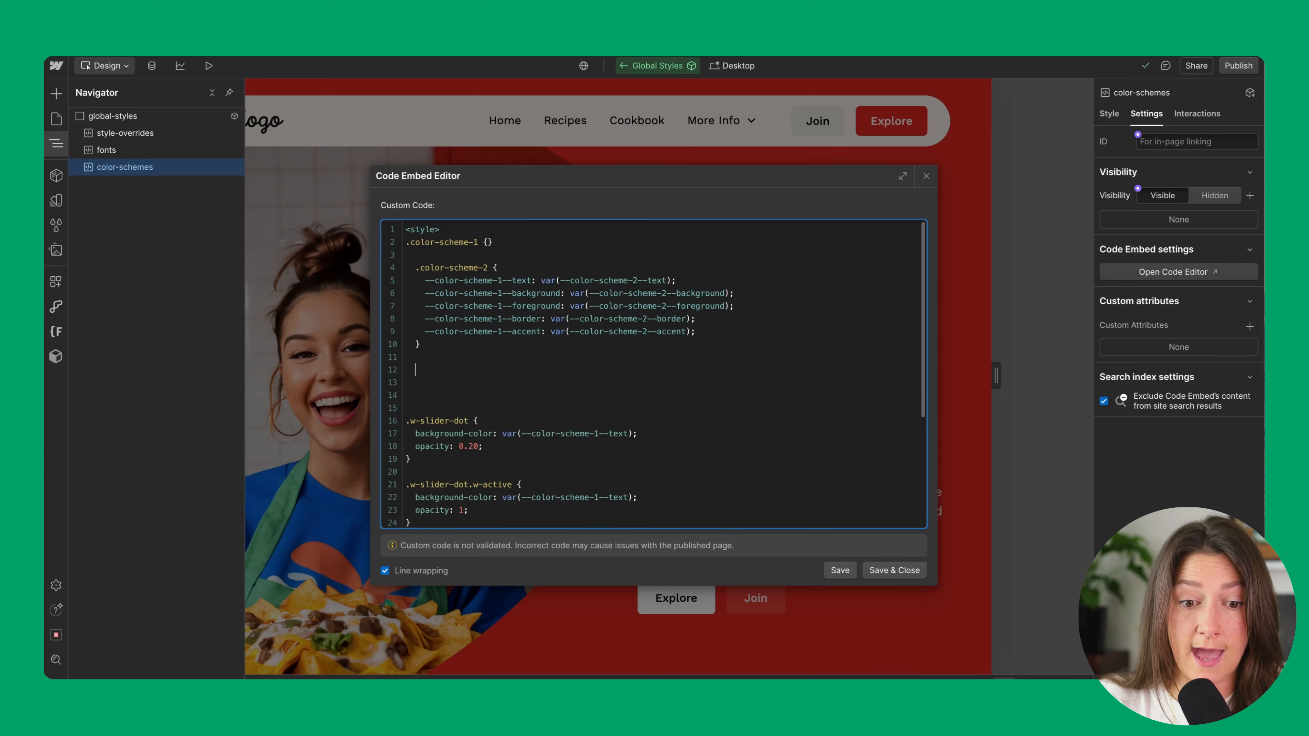
key("Return")
key("ctrl+v")
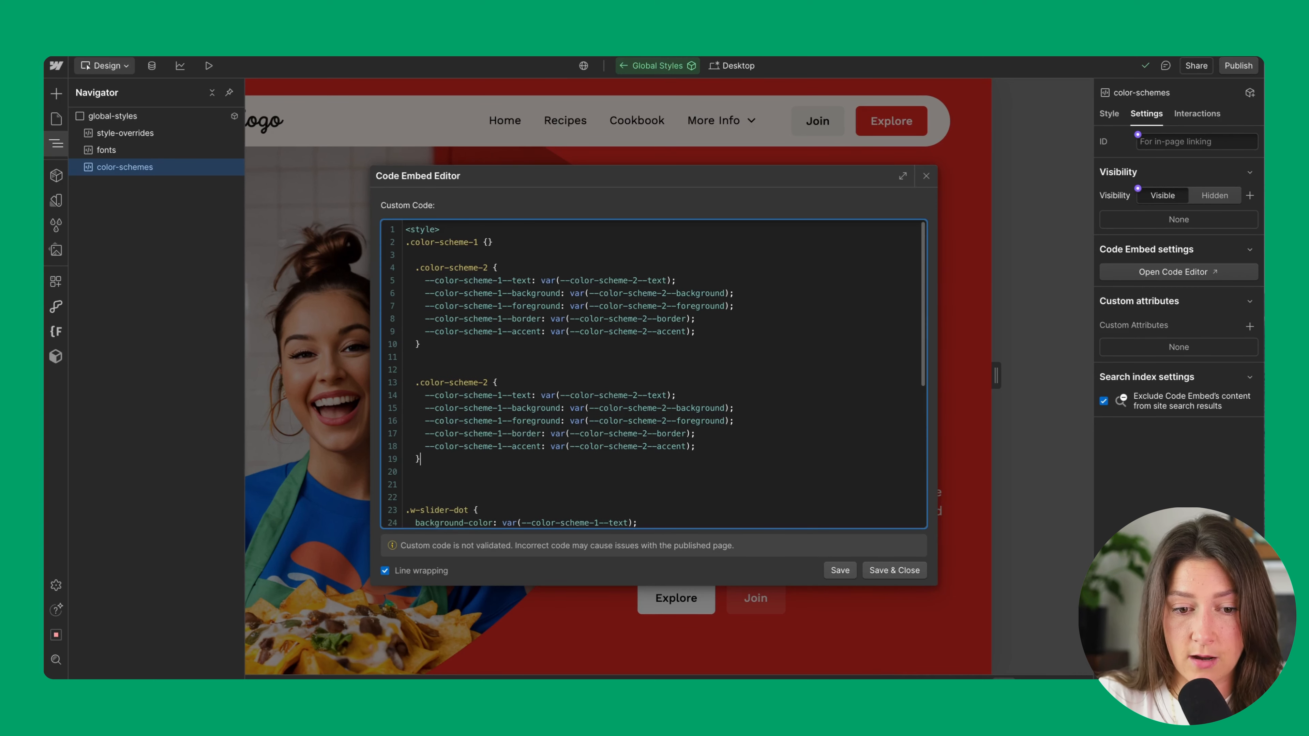
Rename the copied rule to .color-scheme-3 and point its text, background and foreground values to the color-scheme-3 variables
left_click(488, 382)
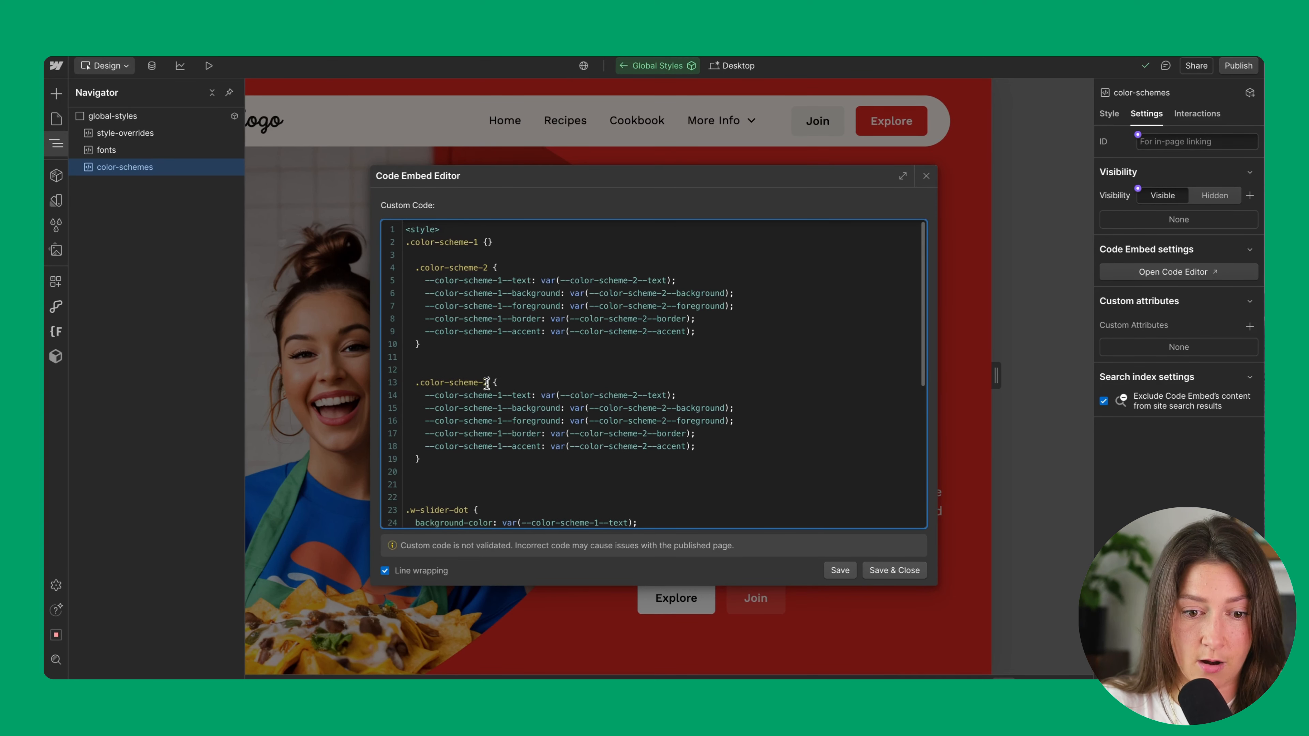
key("BackSpace")
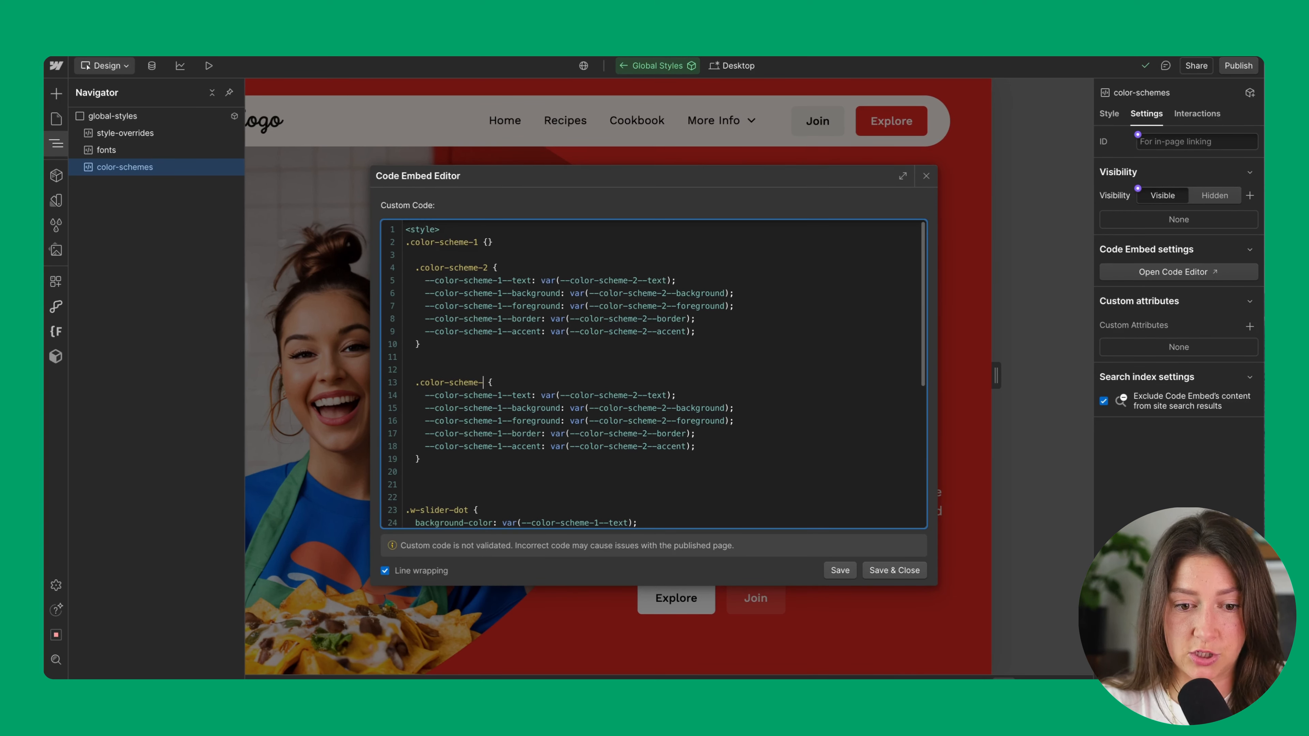
type("3")
left_click(638, 395)
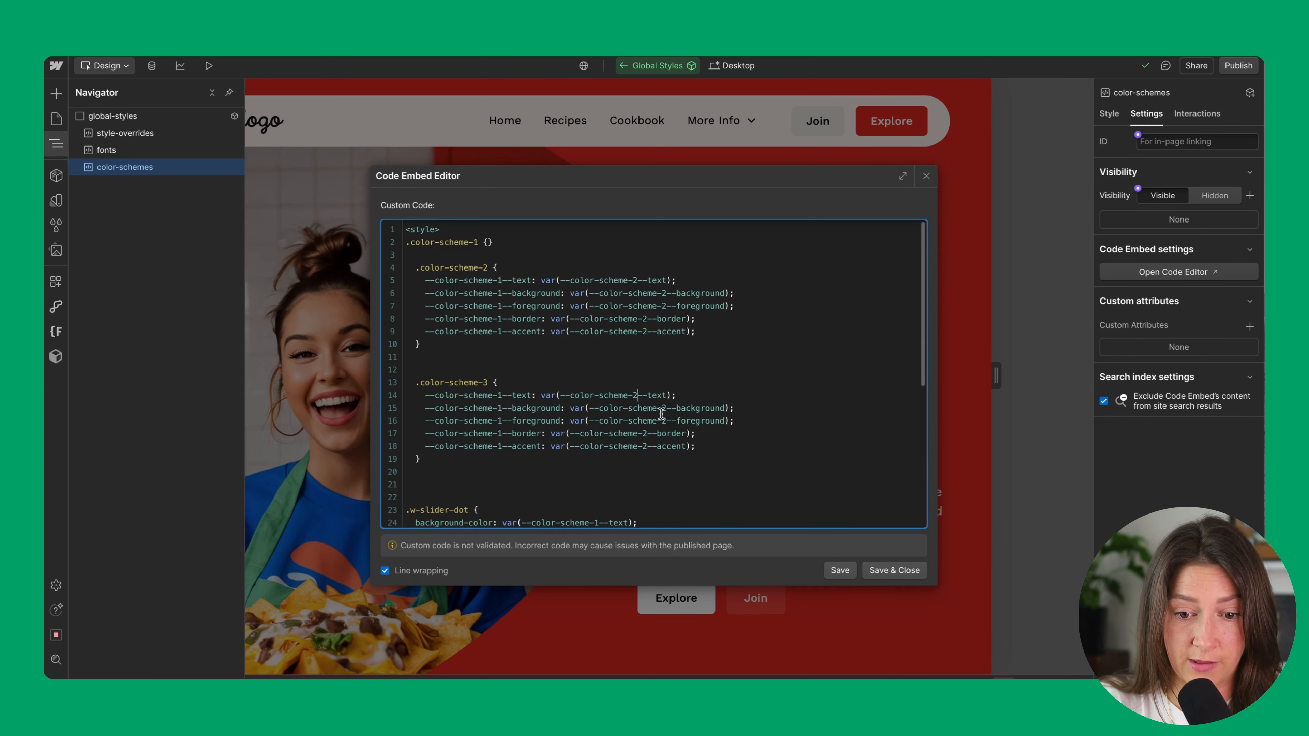
key("BackSpace")
type("3")
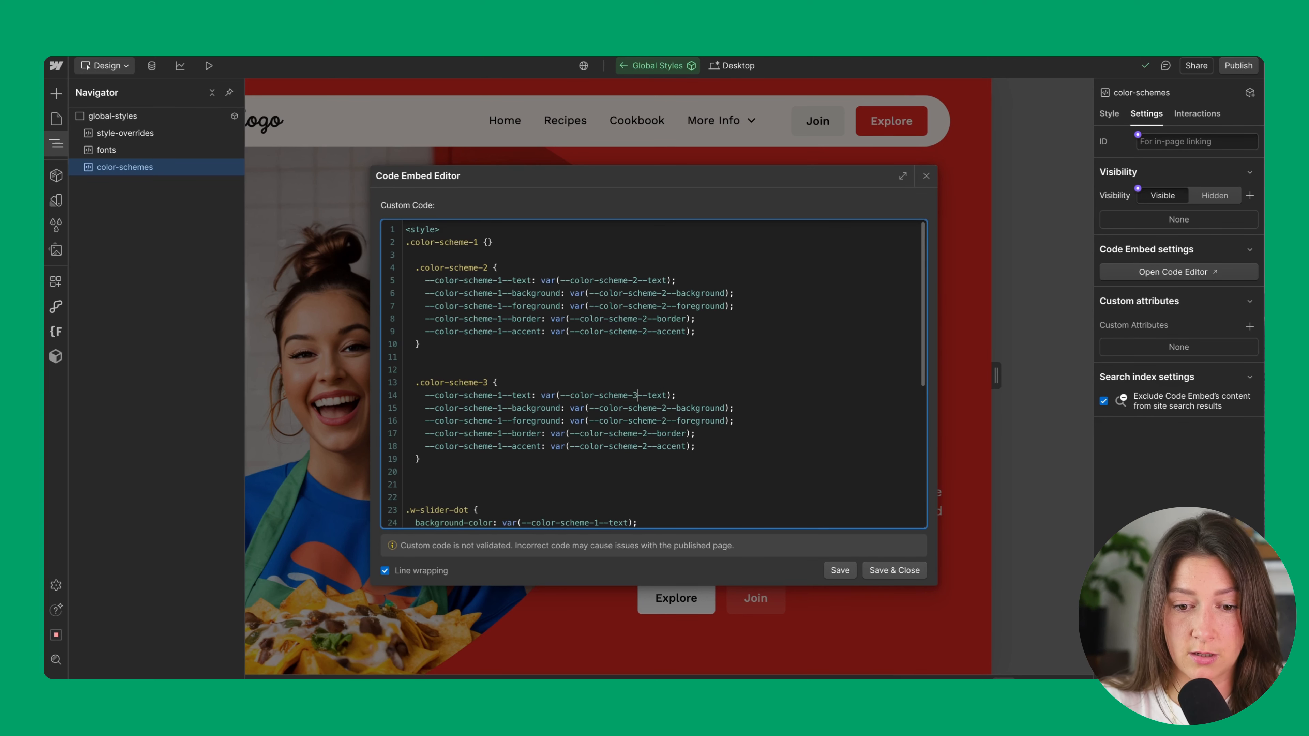
left_click(666, 408)
key("BackSpace")
type("3")
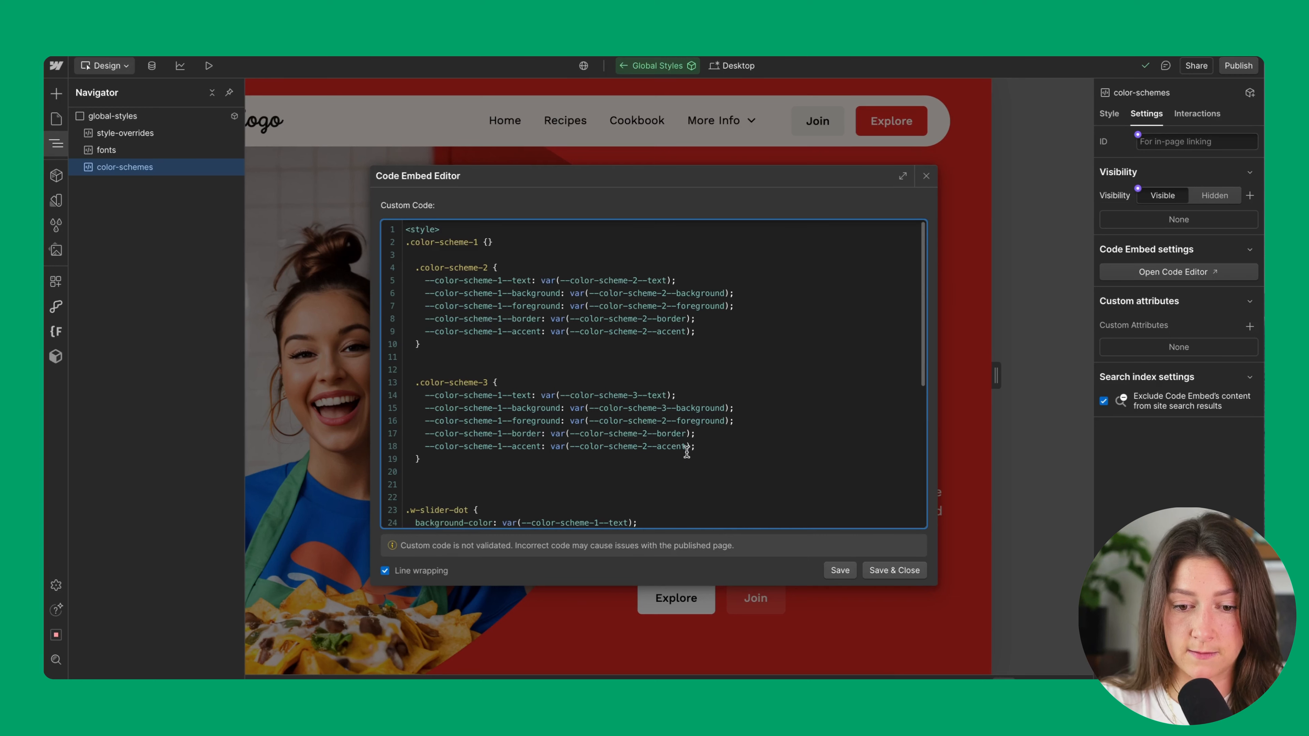
key("Down")
key("BackSpace")
type("3")
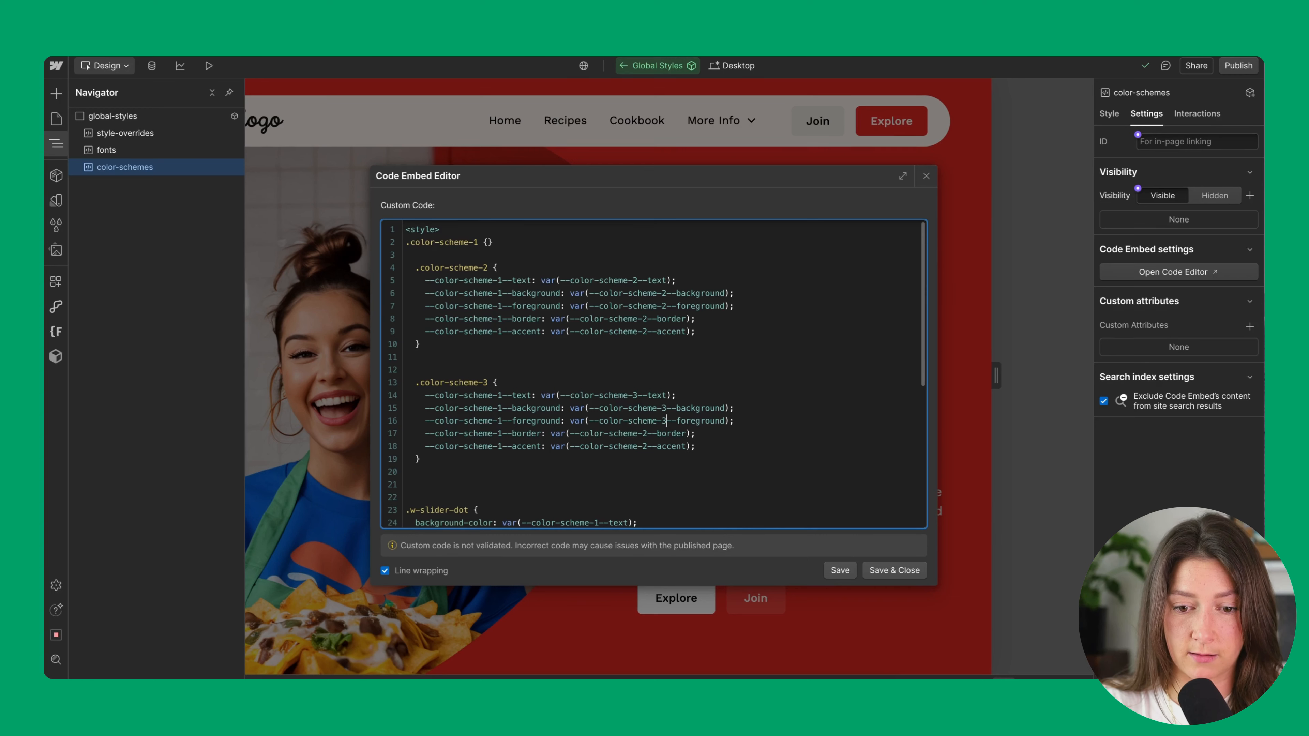
Point the .color-scheme-3 rule's border and accent values to the color-scheme-3 variables, and save and close the embed code
left_click(647, 433)
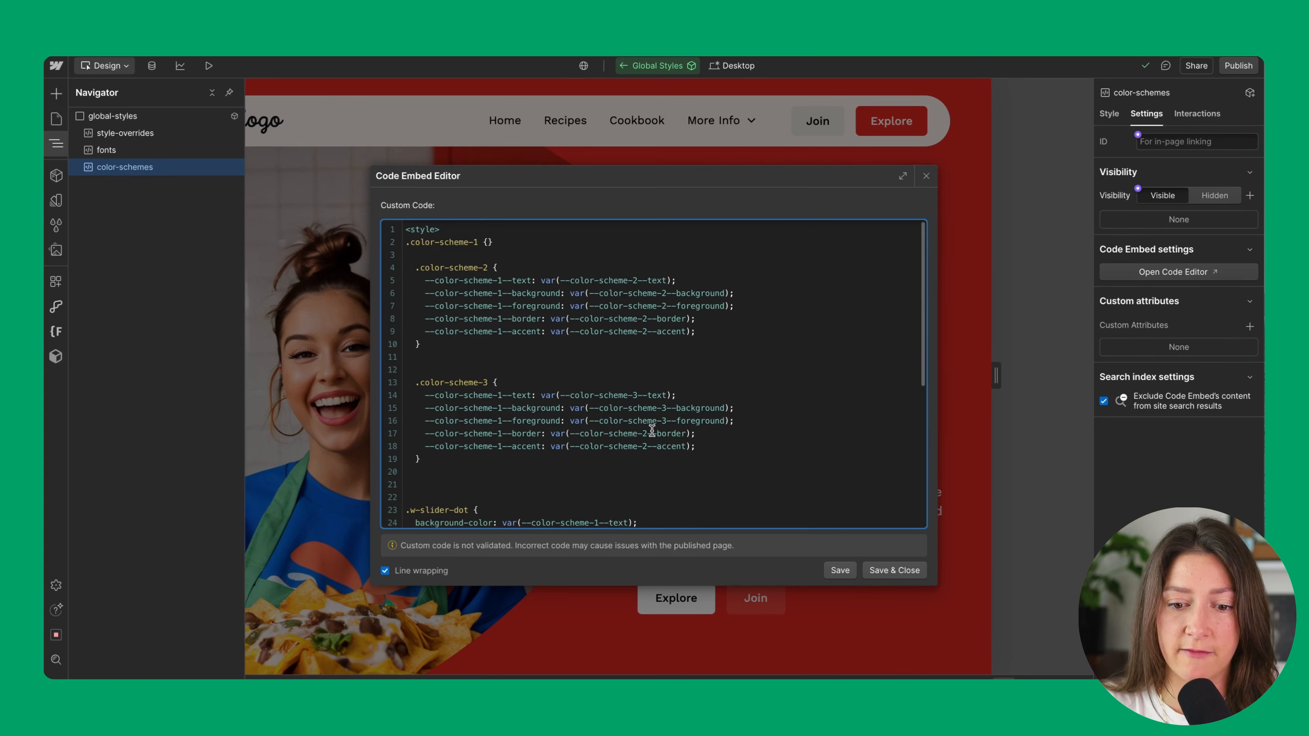
key("BackSpace")
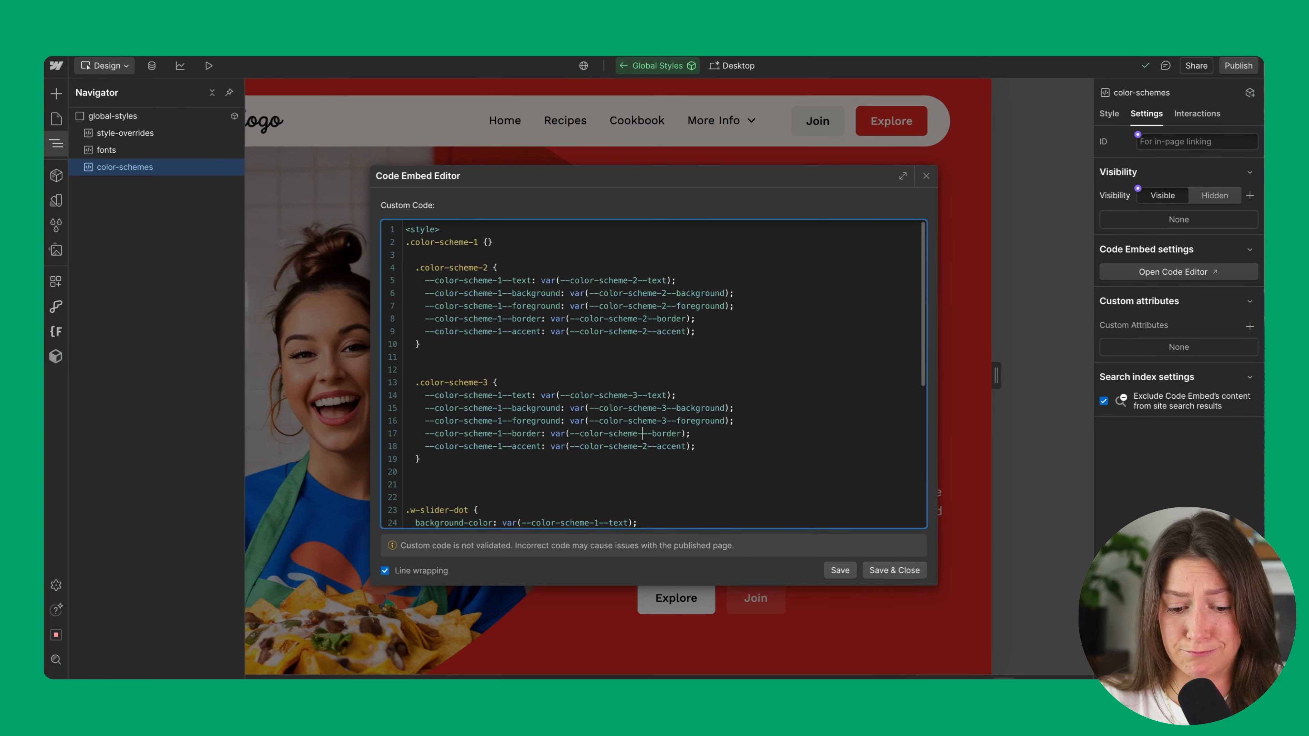
type("3")
left_click(646, 446)
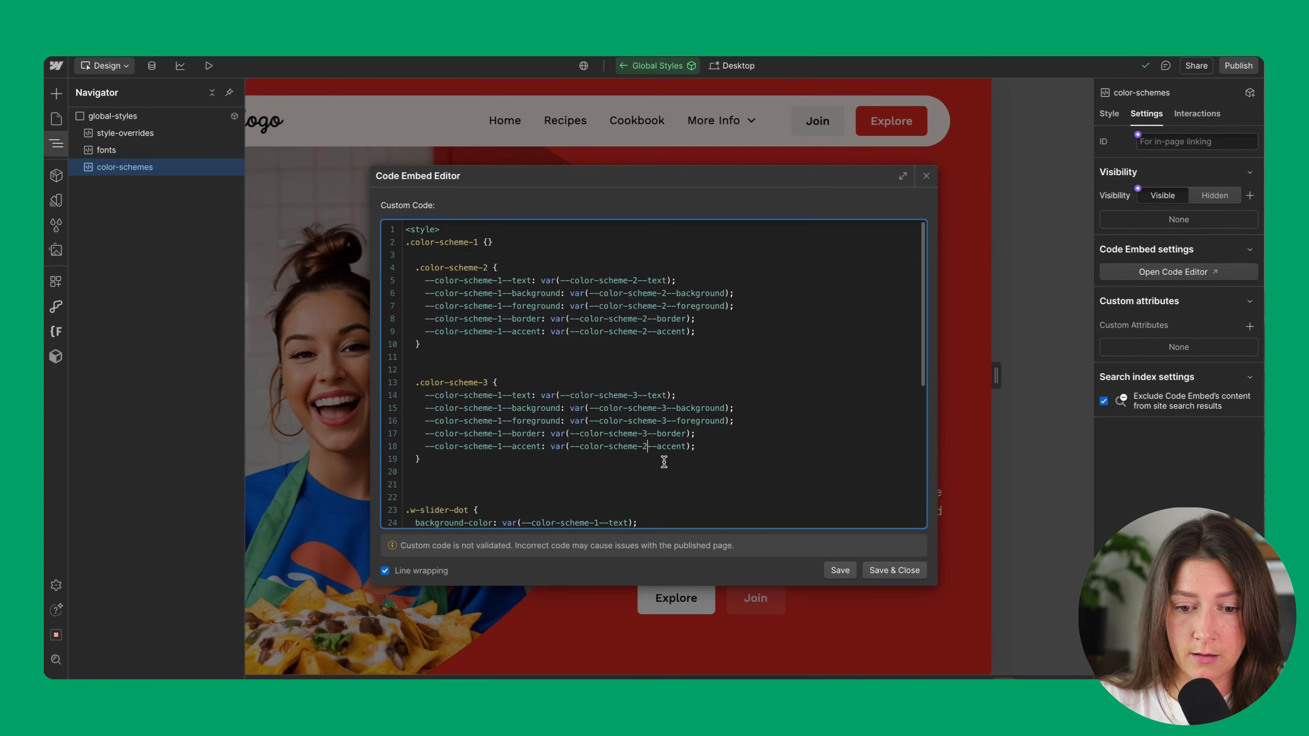
type("3")
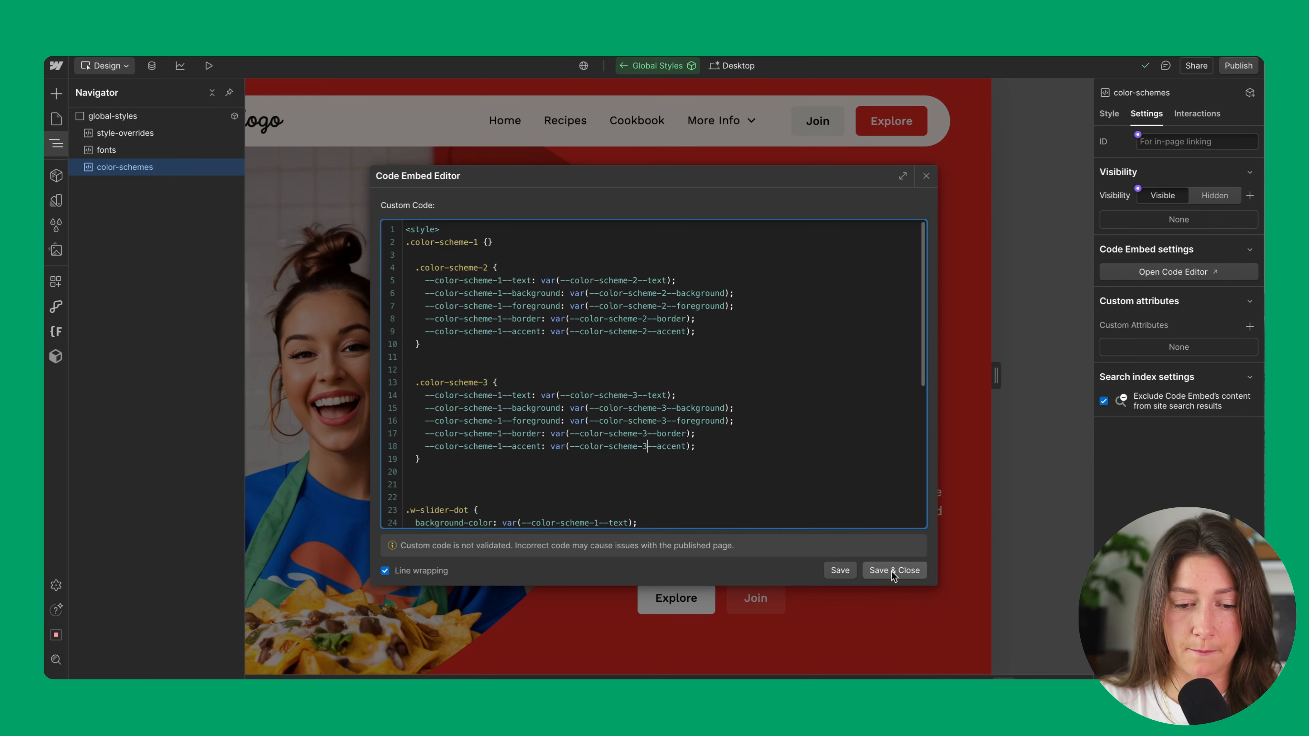
left_click(894, 571)
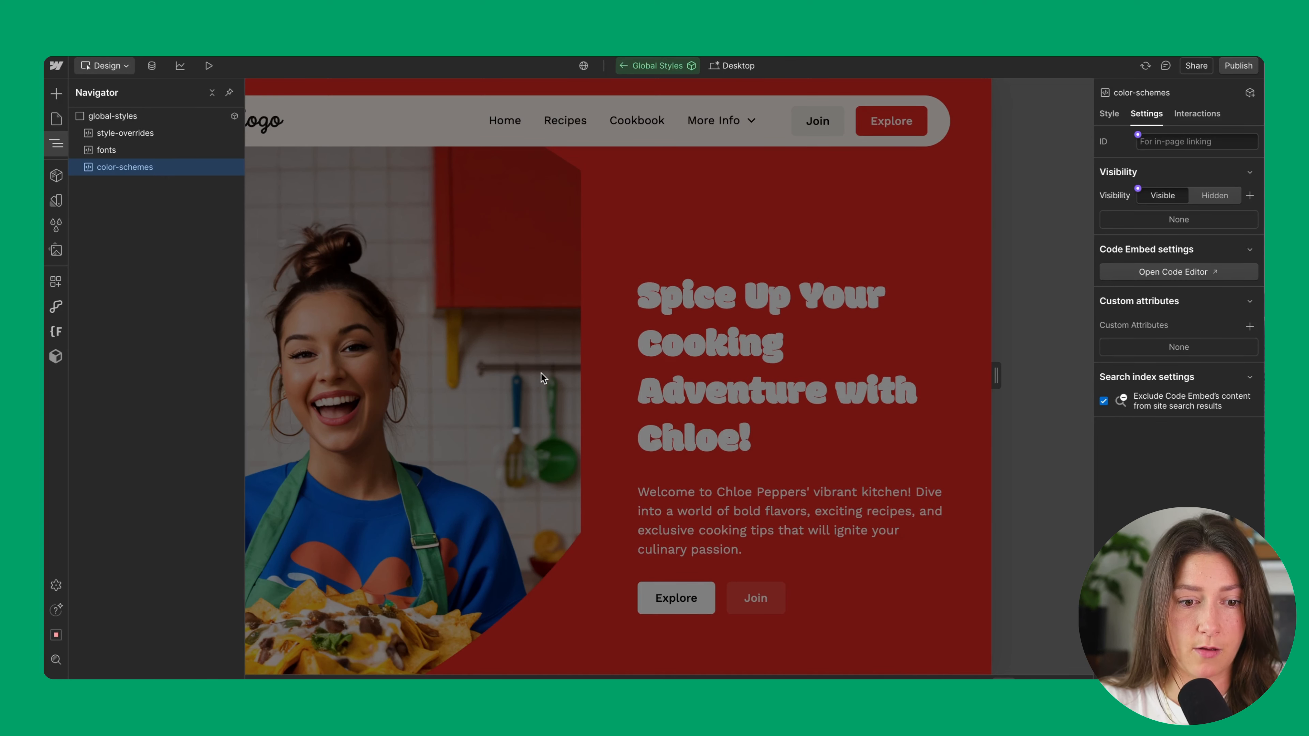
Leave the Global Styles component and return to the Home page
left_click(57, 119)
left_click(1038, 237)
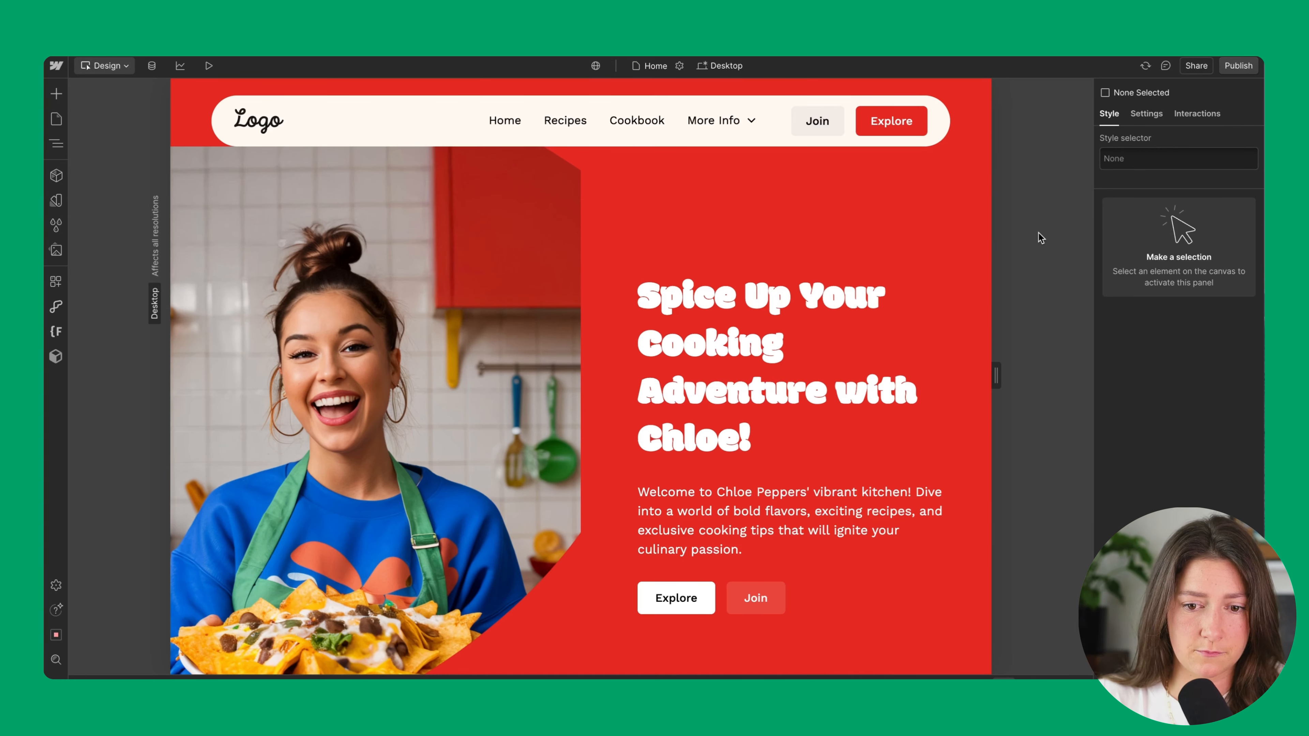
left_click(698, 187)
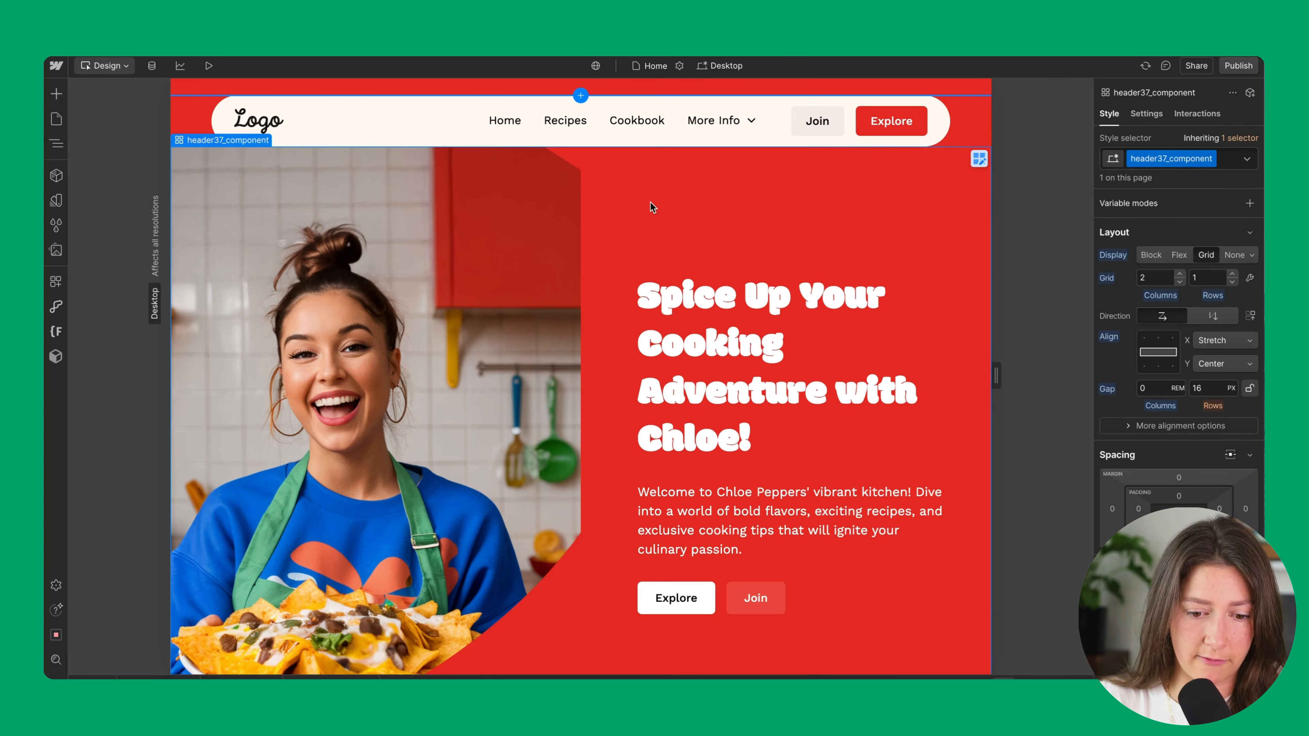
left_click(325, 677)
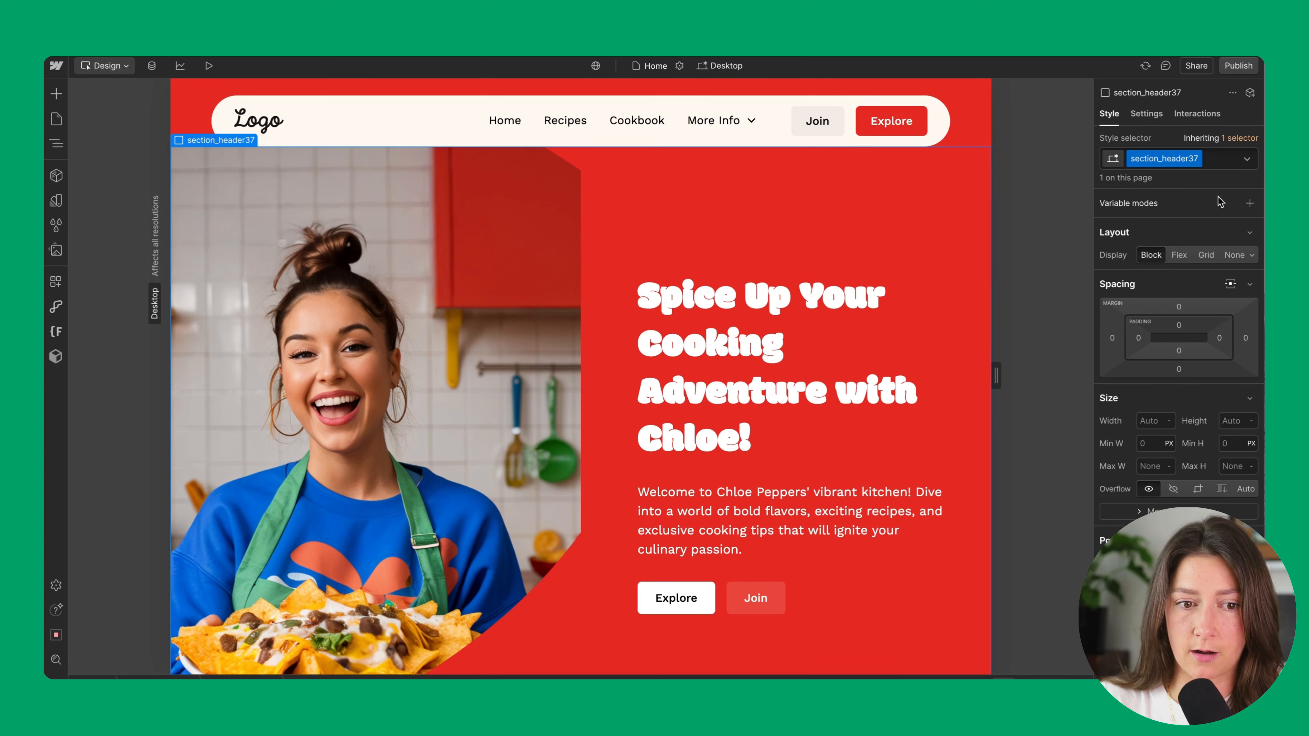
key("super+z")
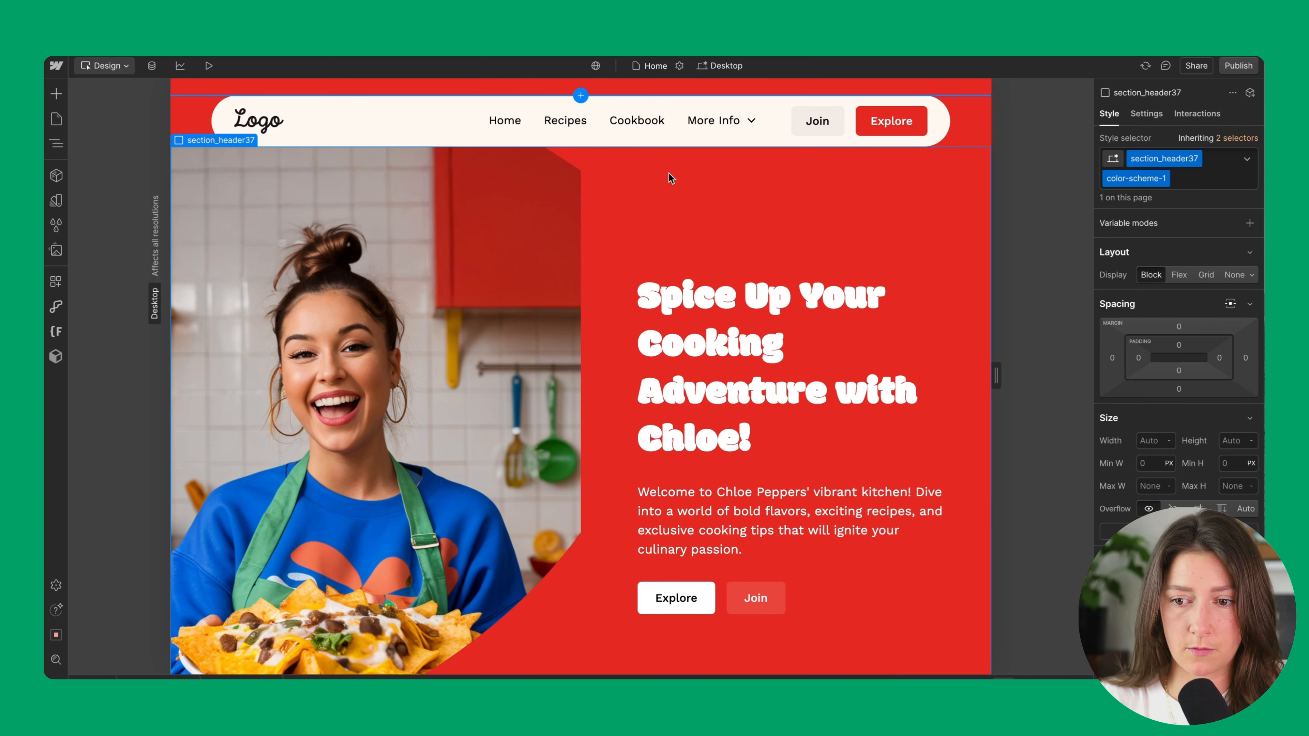
Replace the color-scheme-1 class with color-scheme-2 on section_cta2 inside the Home page's CTA Section component
scroll(756, 270, "down", 10)
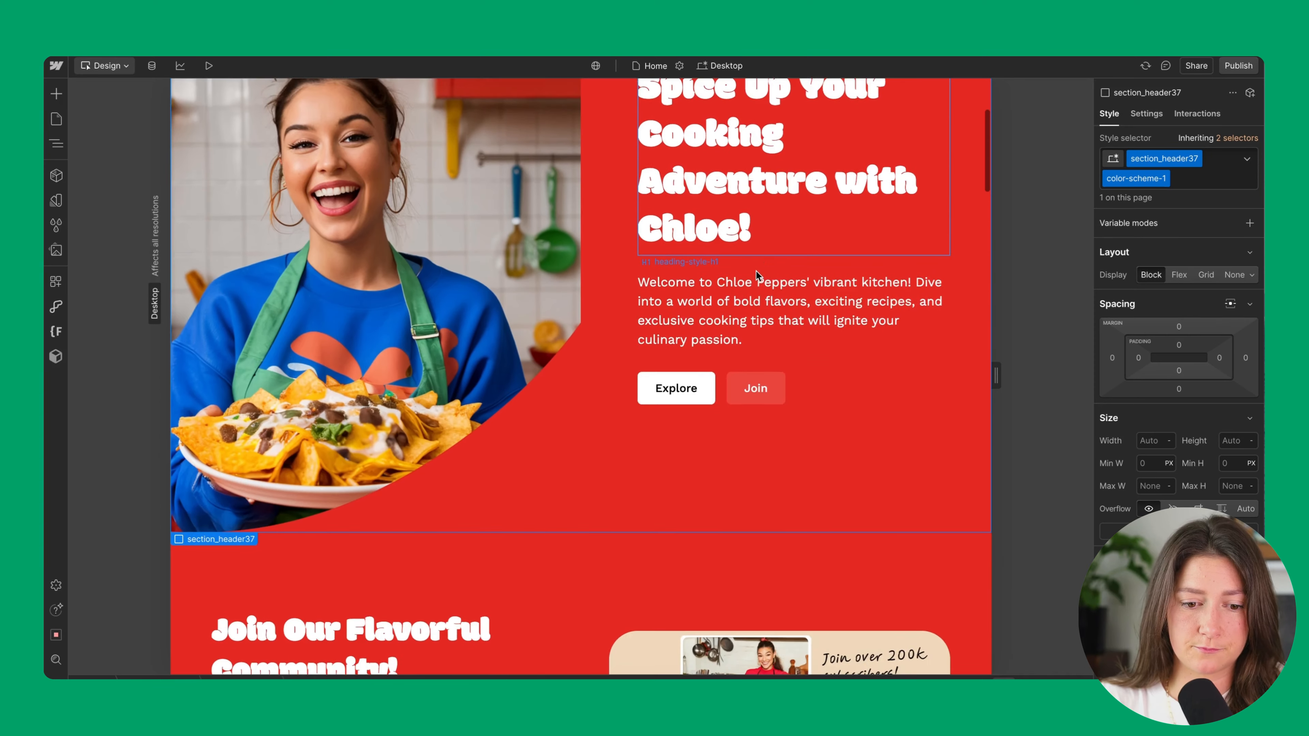
scroll(755, 270, "down", 2)
left_click(515, 249)
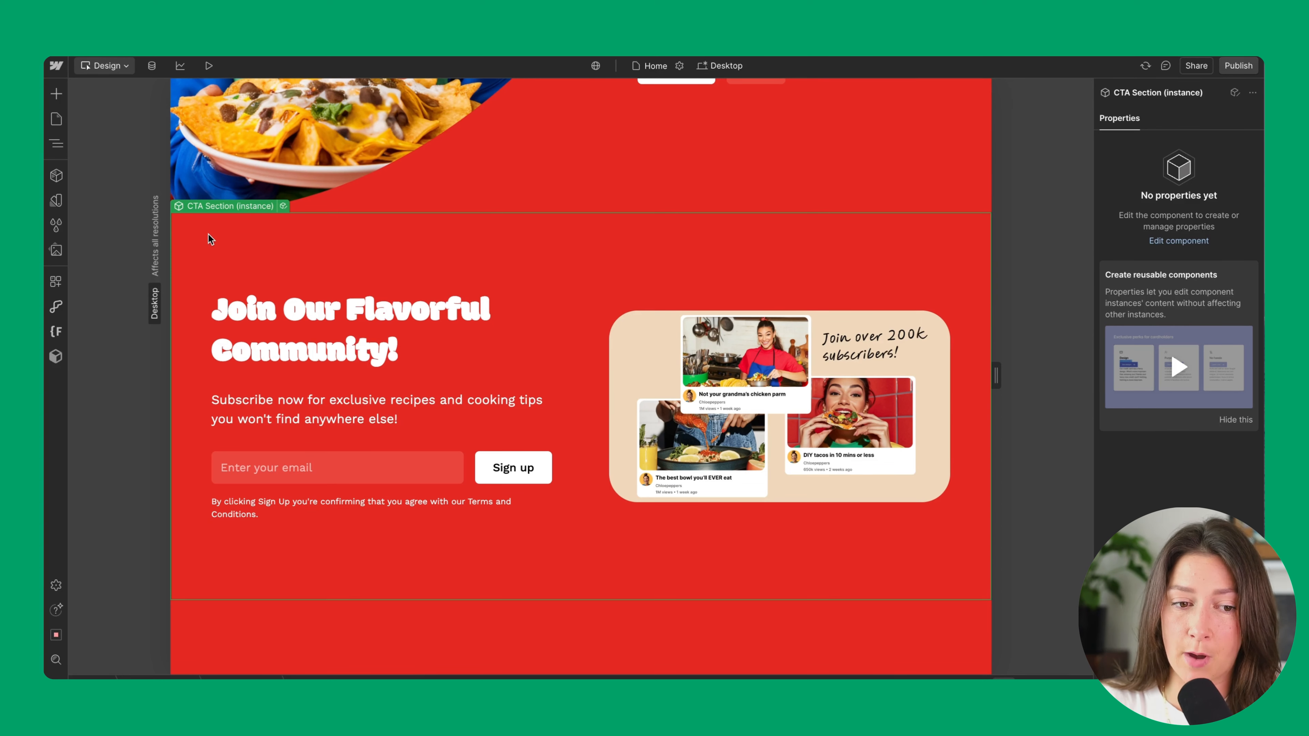
double_click(240, 234)
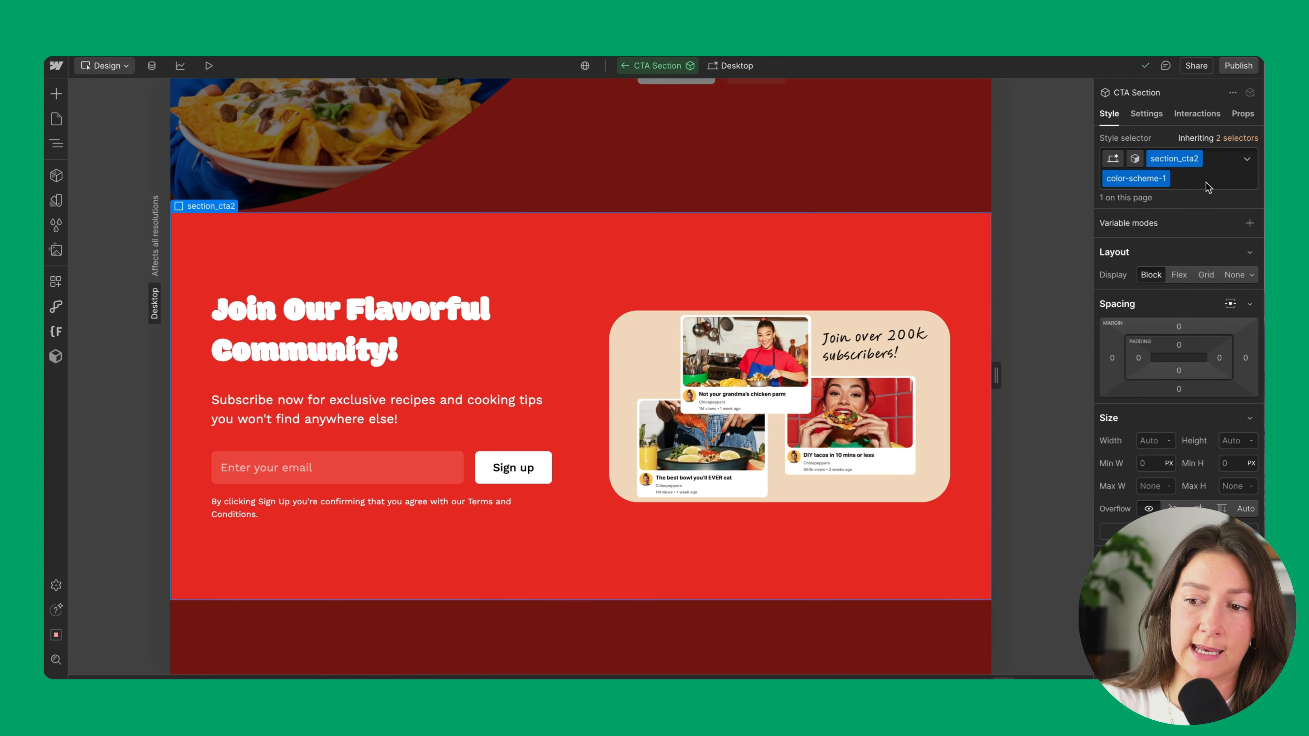
left_click(1182, 183)
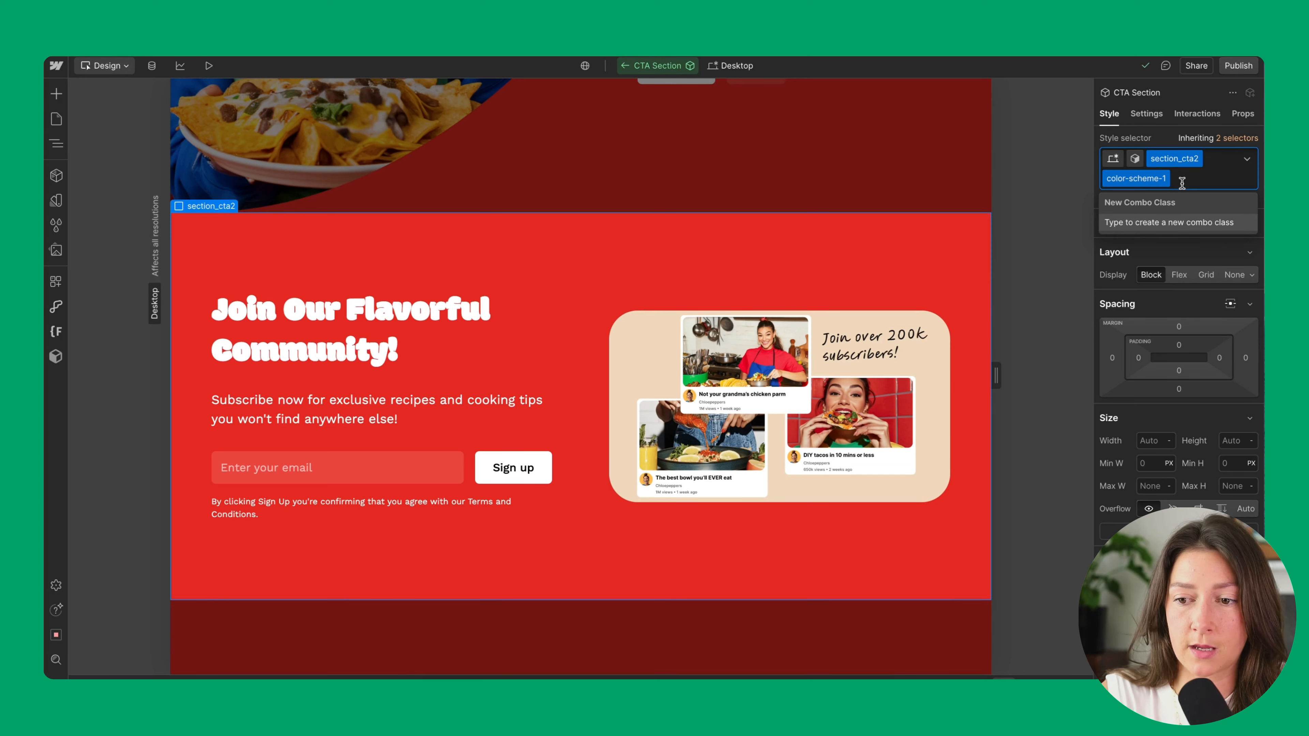
key("BackSpace")
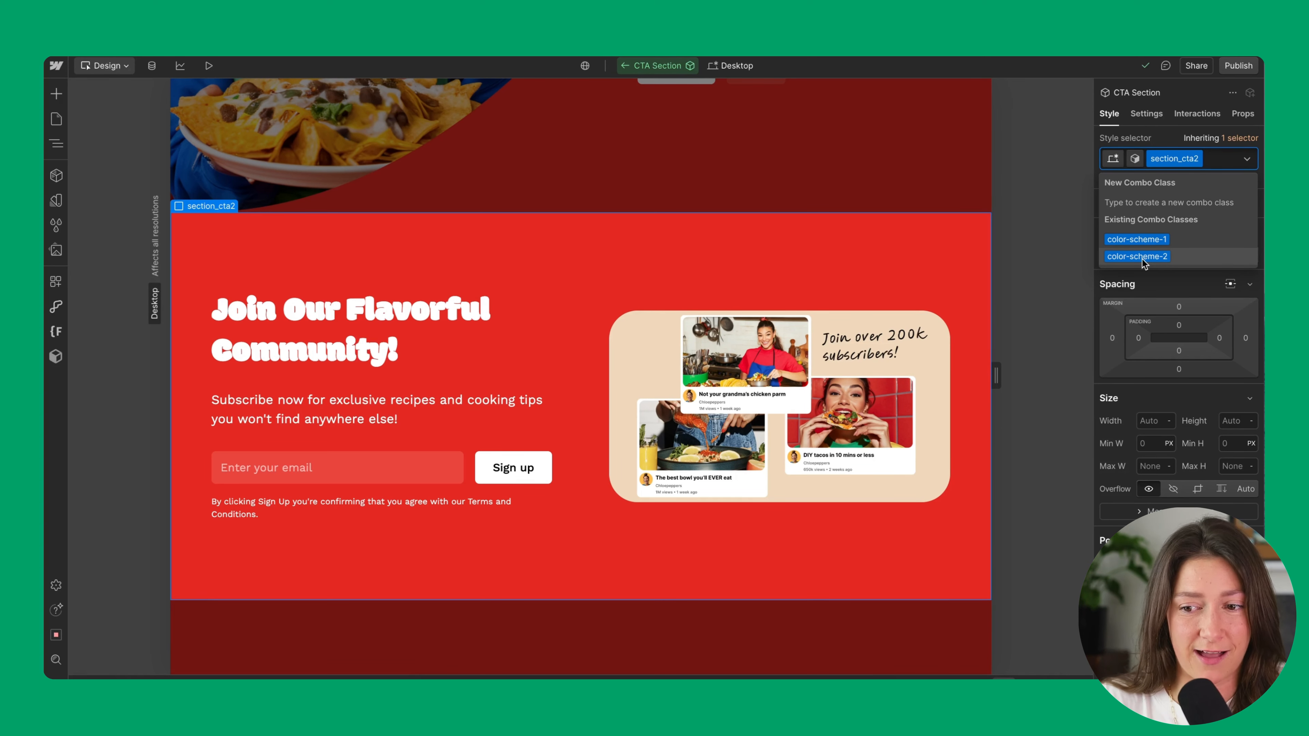
left_click(1140, 257)
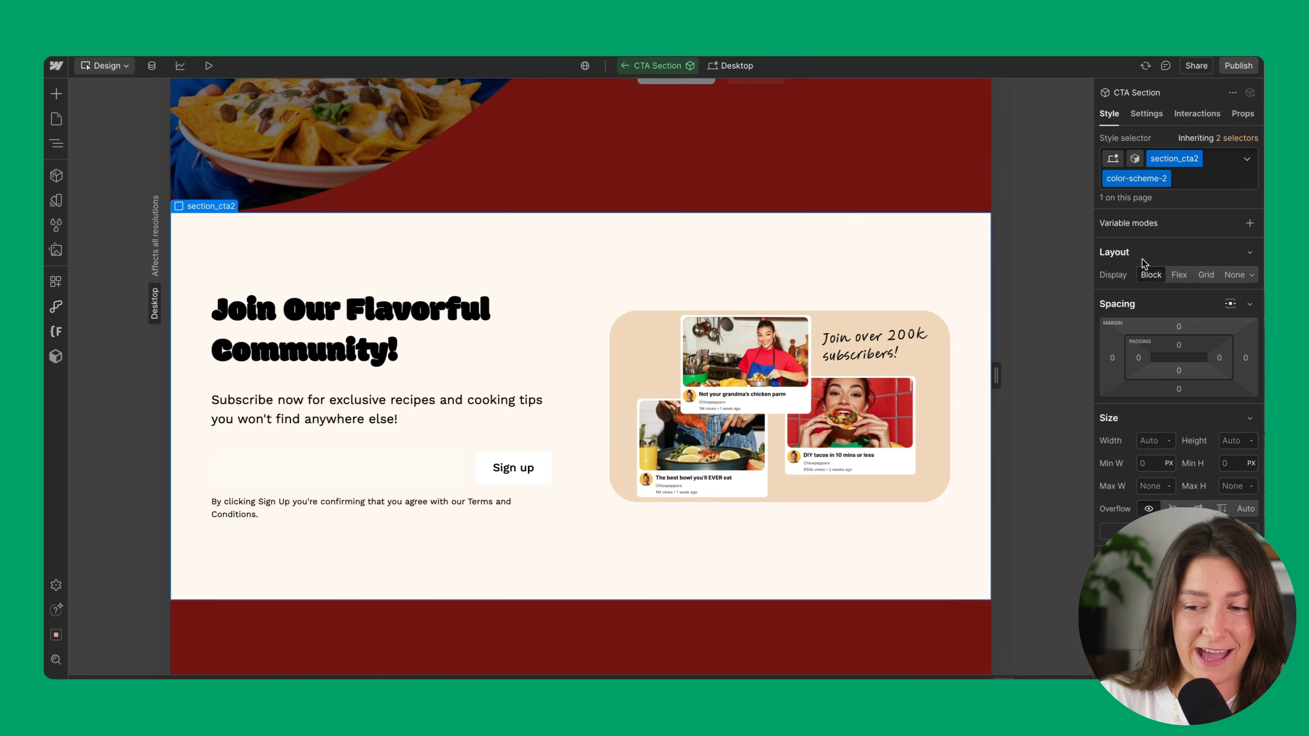
Open the Style Guide page and inspect the Scheme 1 card in its Colors section
left_click(828, 155)
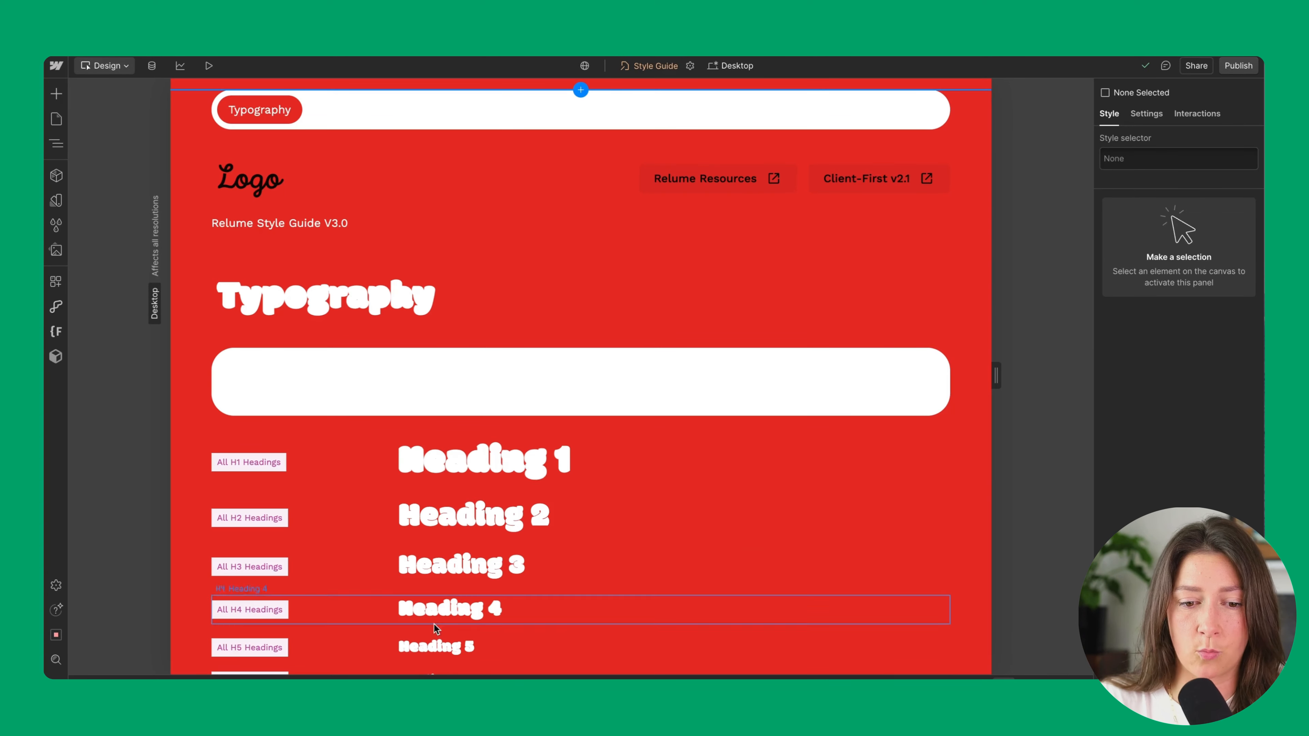
scroll(429, 514, "down", 1)
scroll(429, 513, "down", 20)
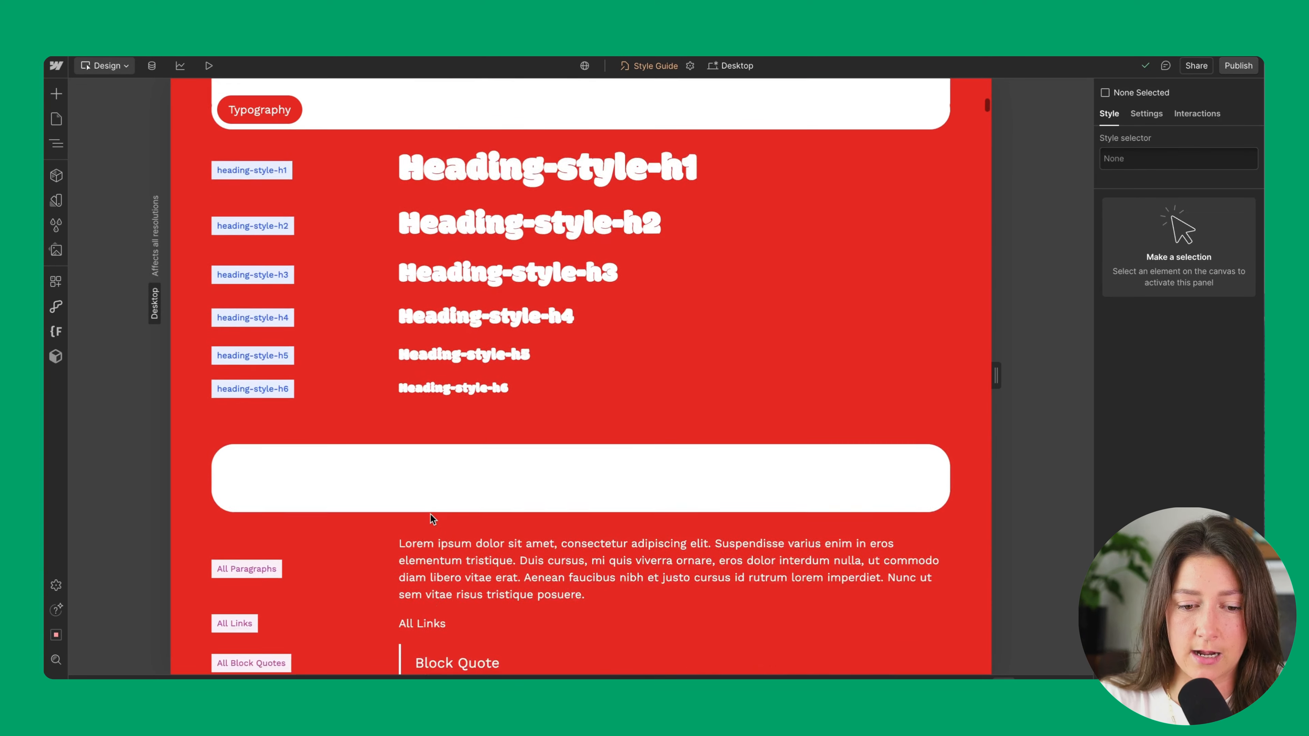
scroll(431, 516, "down", 20)
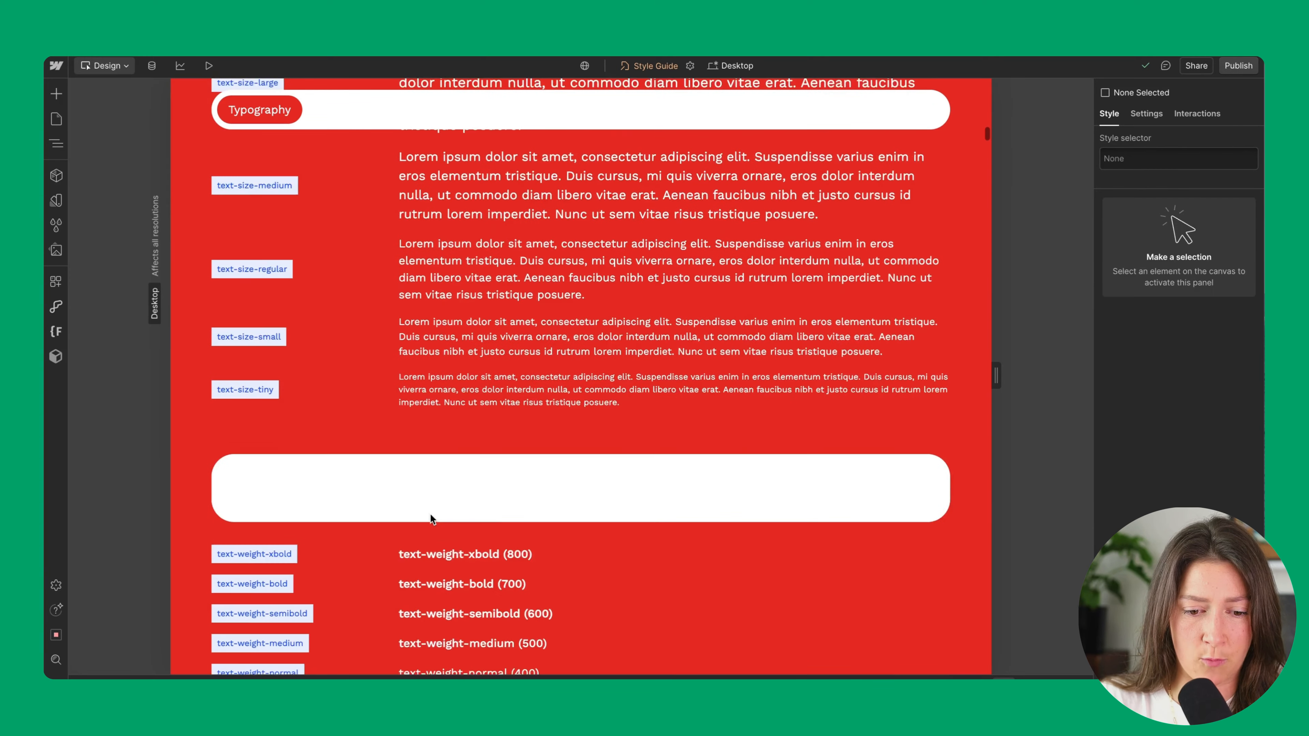
scroll(429, 514, "down", 20)
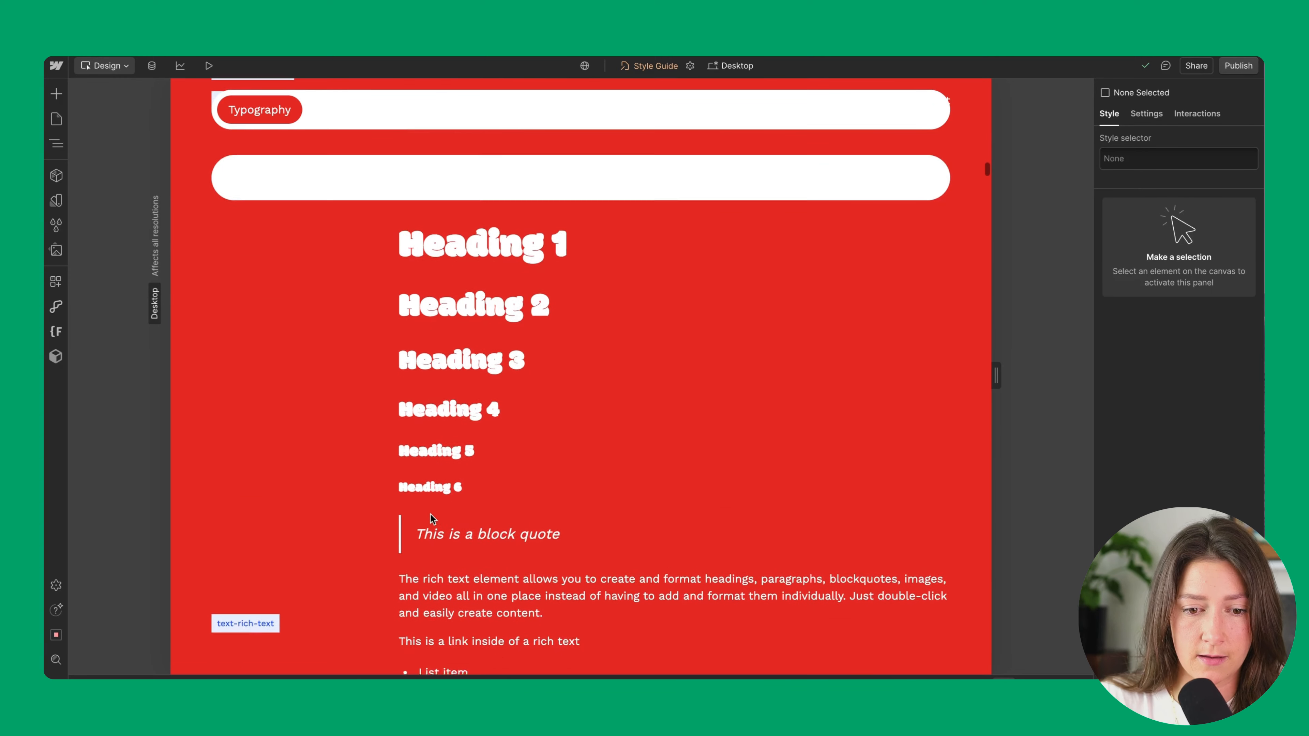
scroll(431, 517, "down", 10)
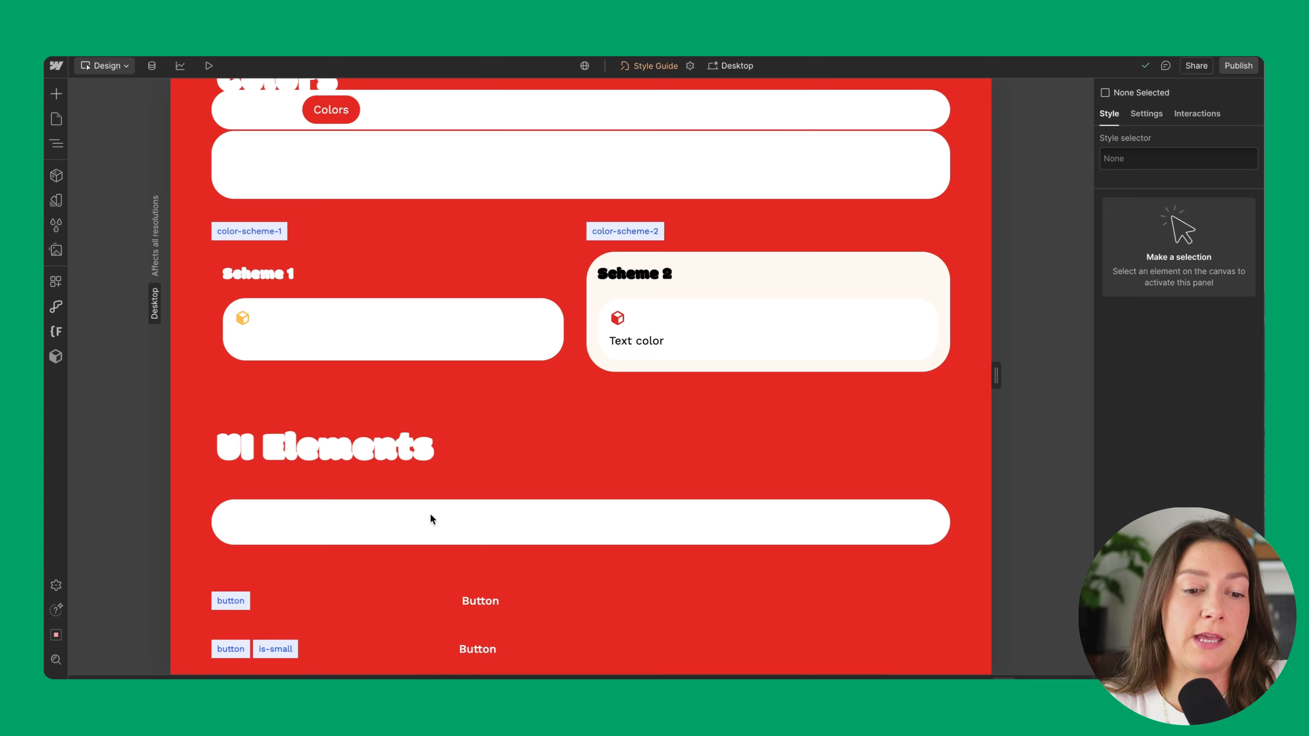
left_click(373, 291)
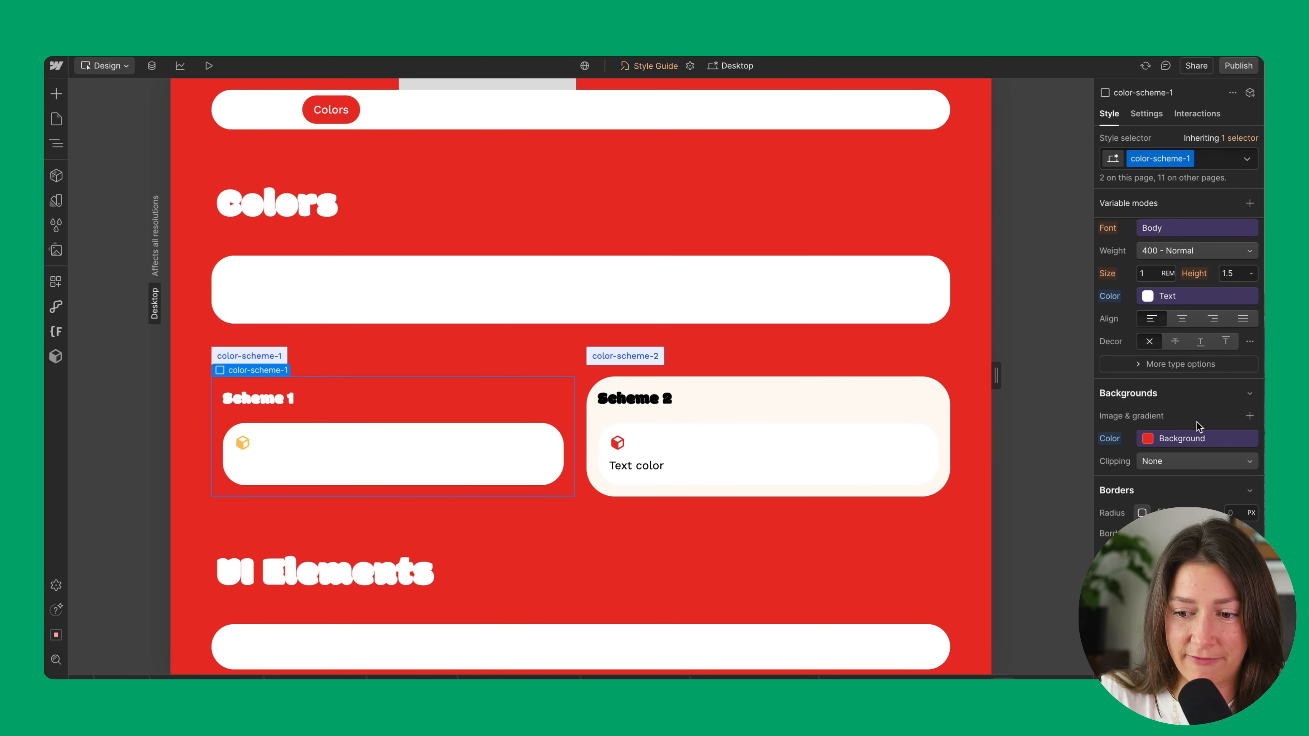
Duplicate the whole Scheme 2 block, including its label, in the Style Guide's Colors section
left_click(595, 388)
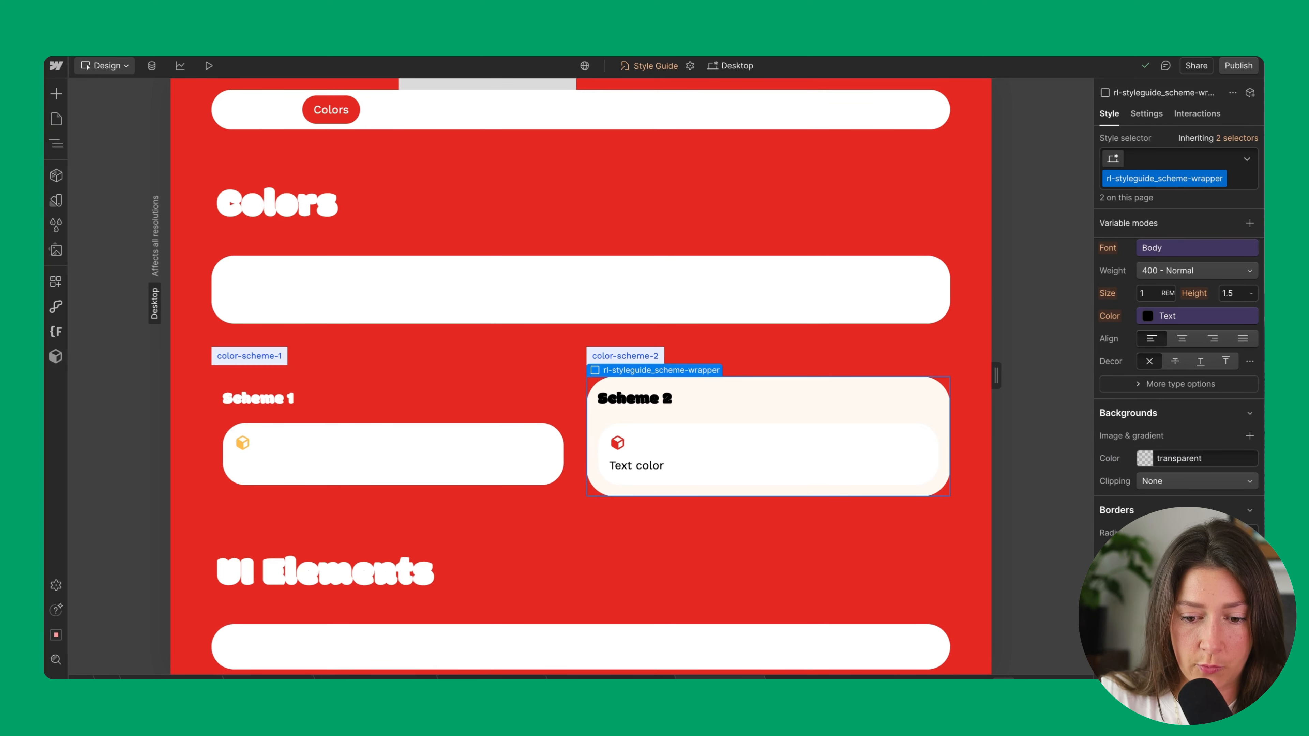
key("Up")
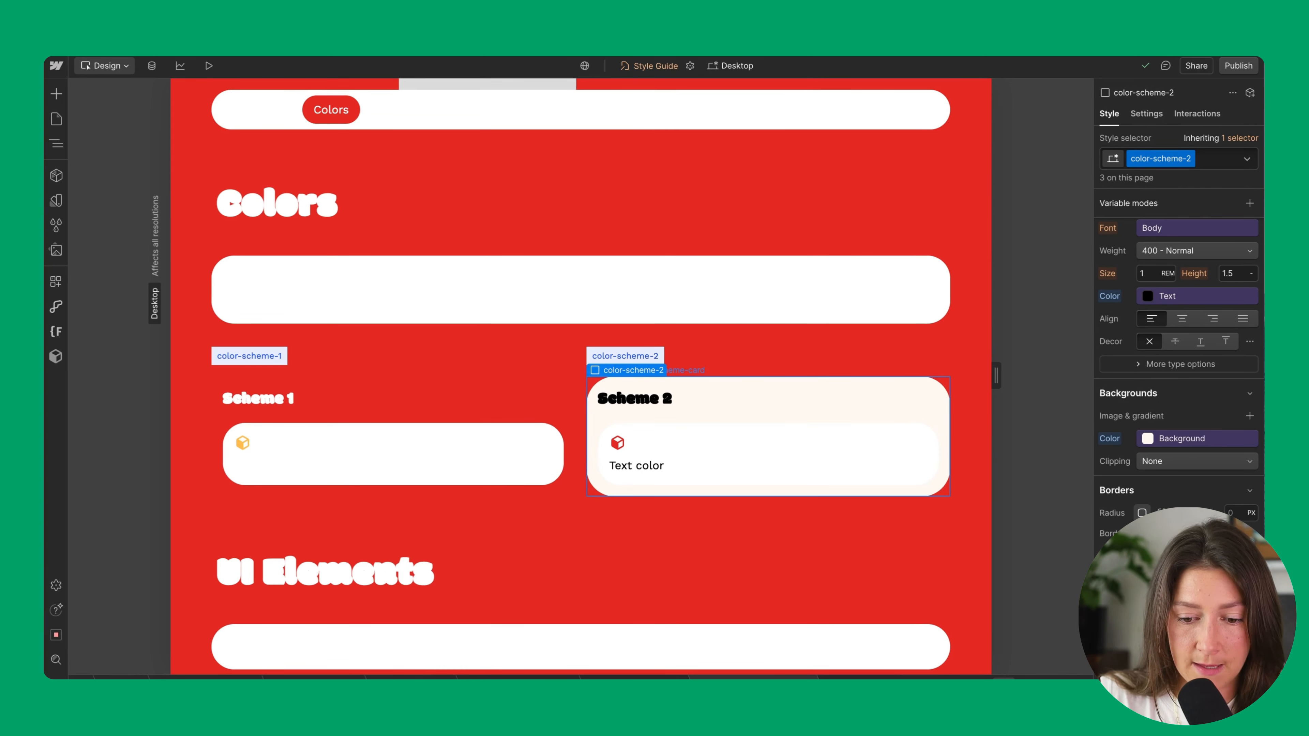
left_click(734, 677)
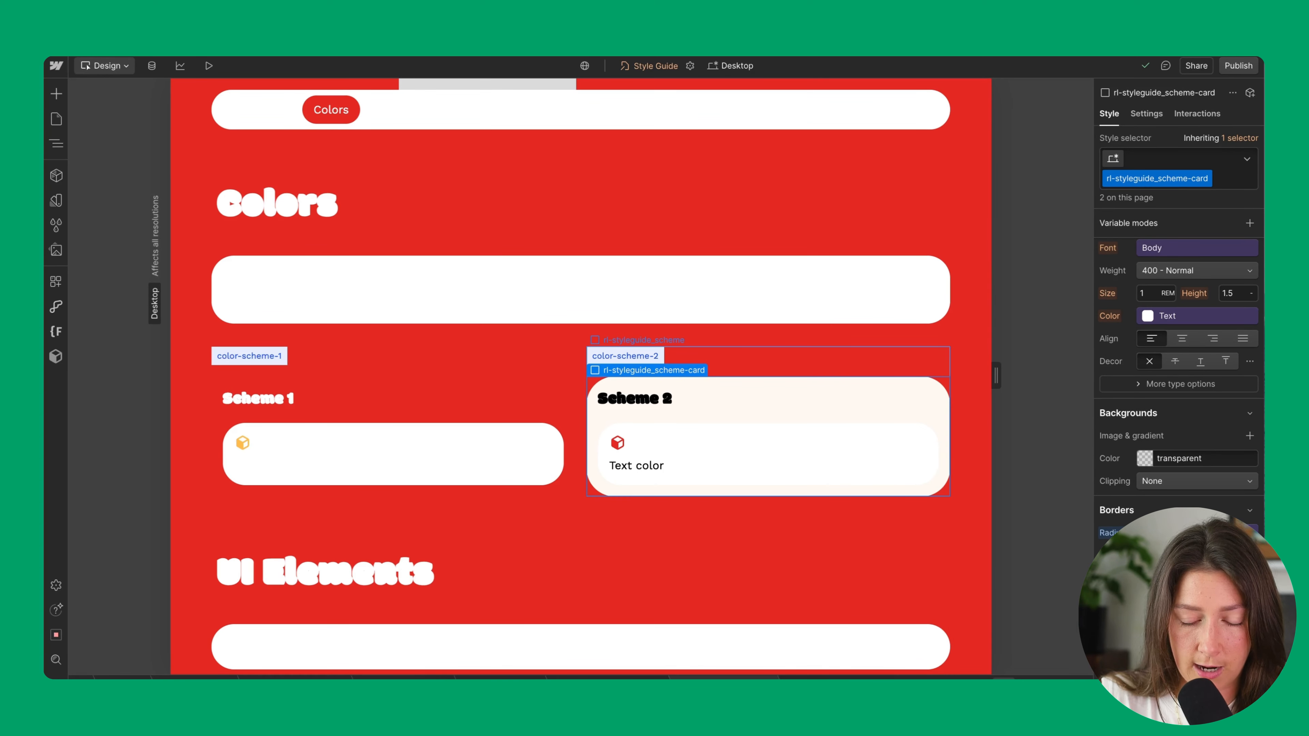
key("Up")
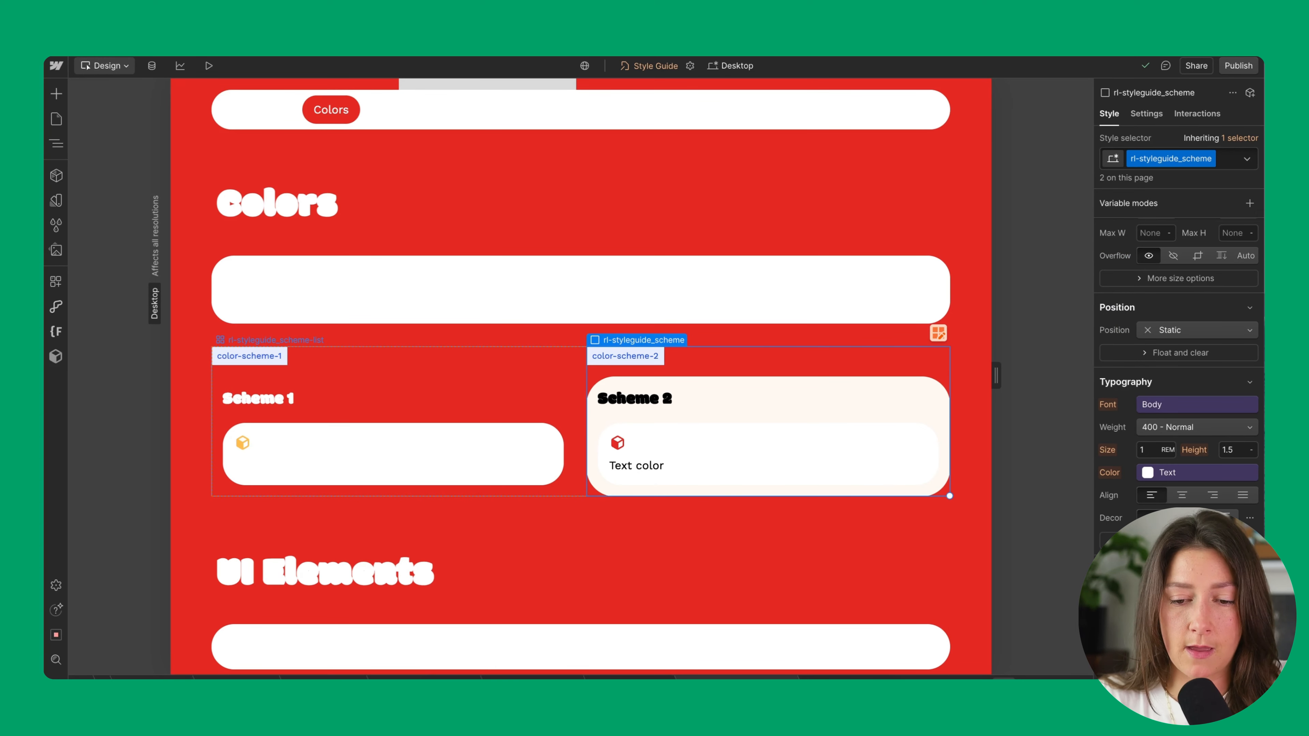
key("ctrl+d")
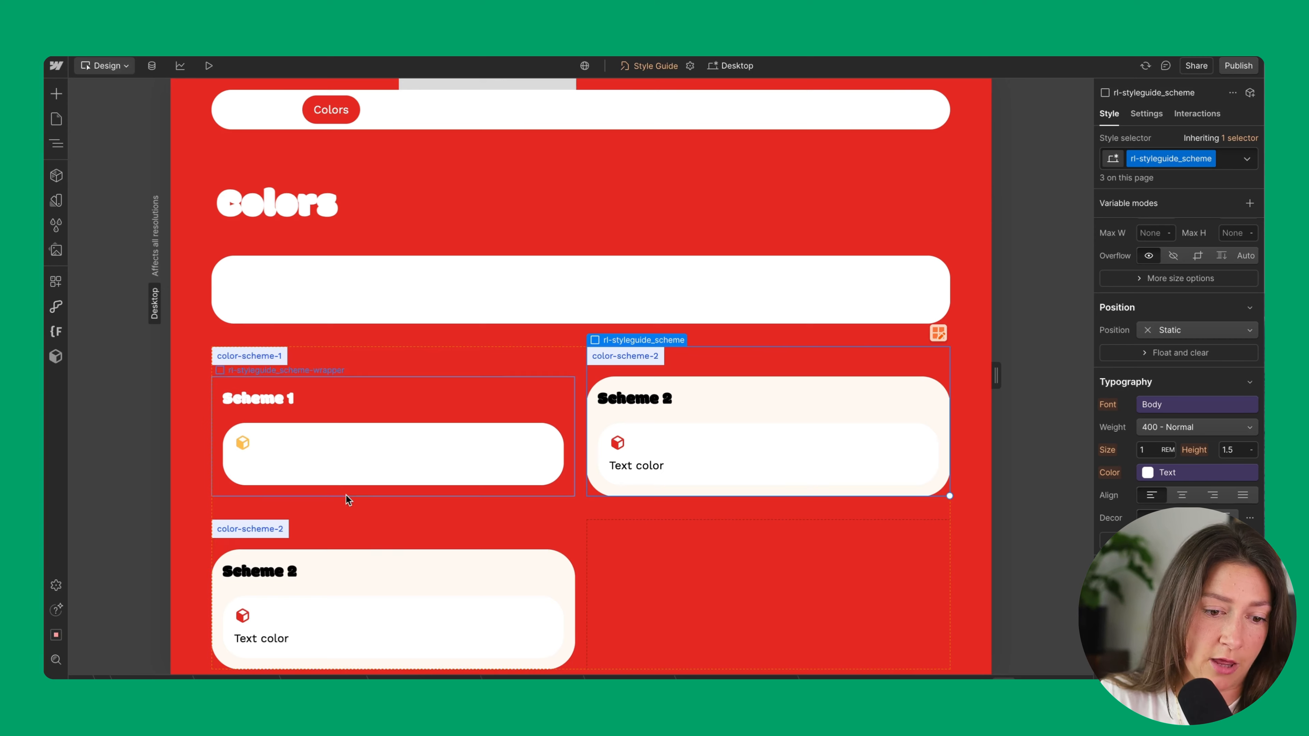
Change the duplicated block's heading to Scheme 3 and its label text to color-scheme-3
scroll(319, 516, "down", 1)
double_click(296, 520)
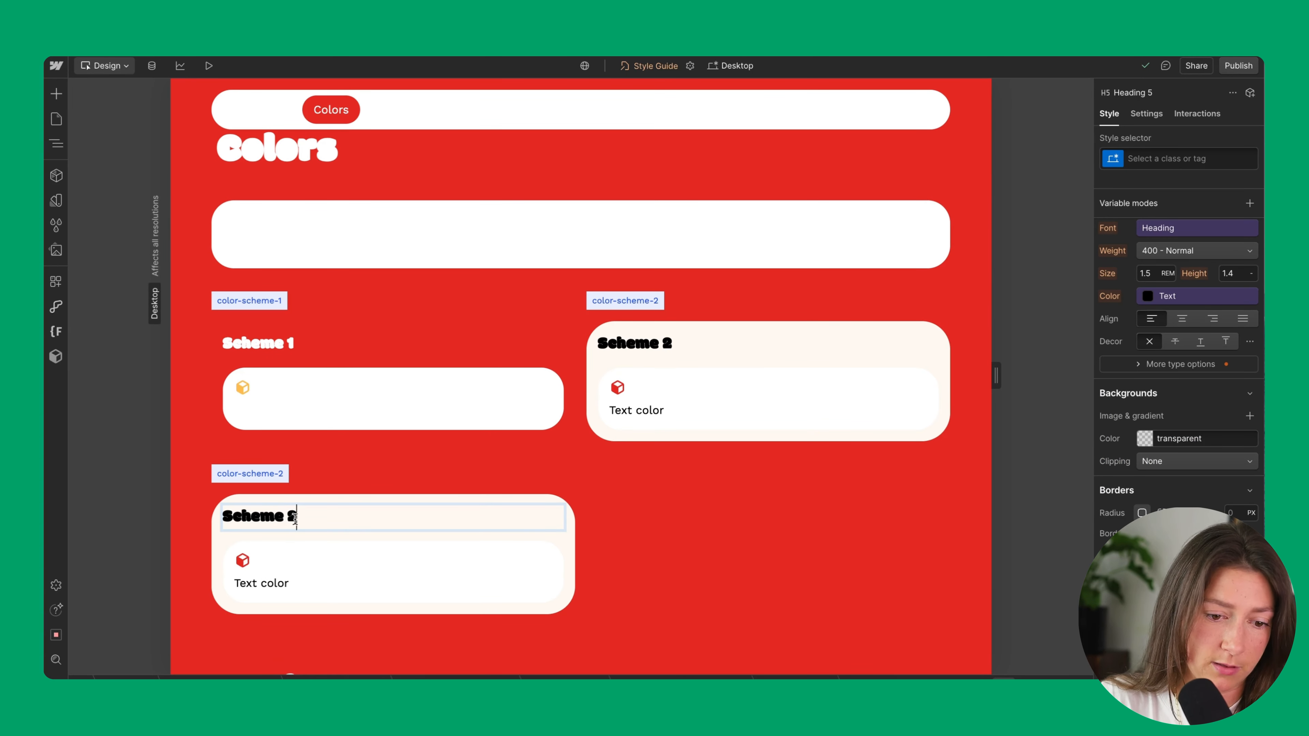
key("BackSpace")
type("3")
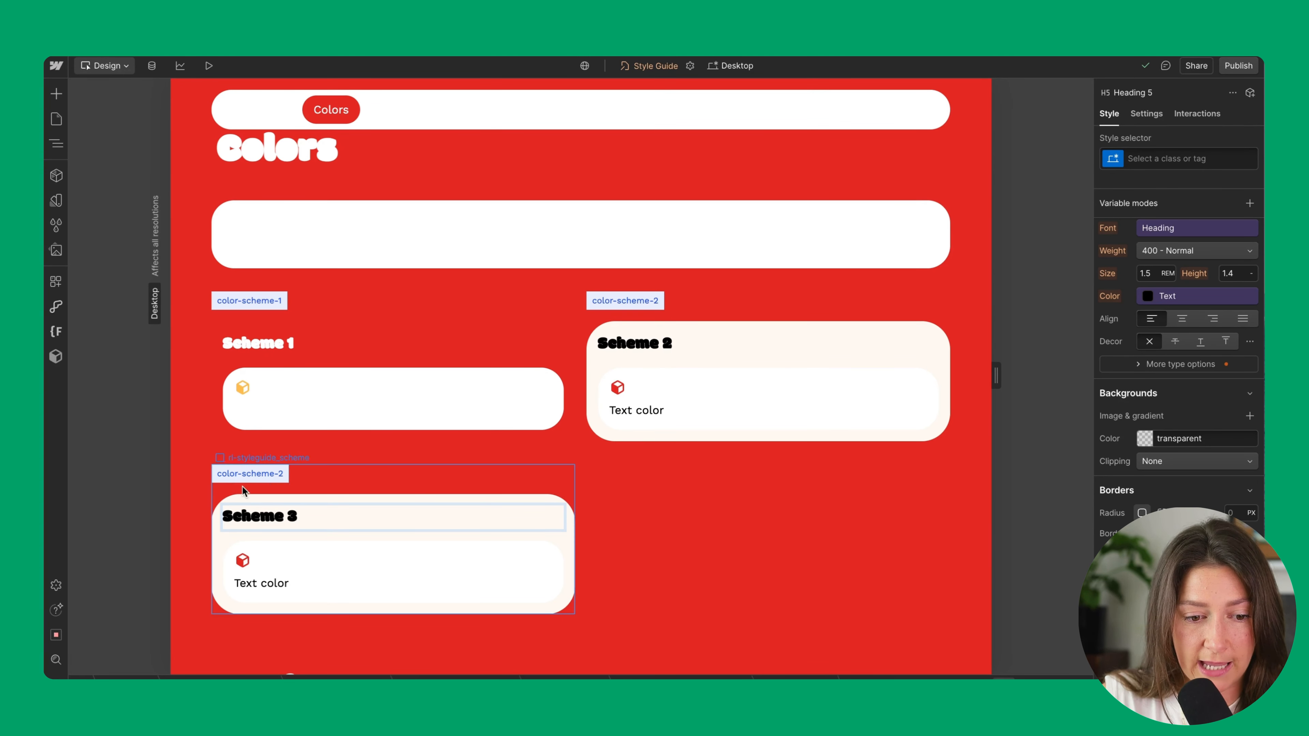
double_click(245, 473)
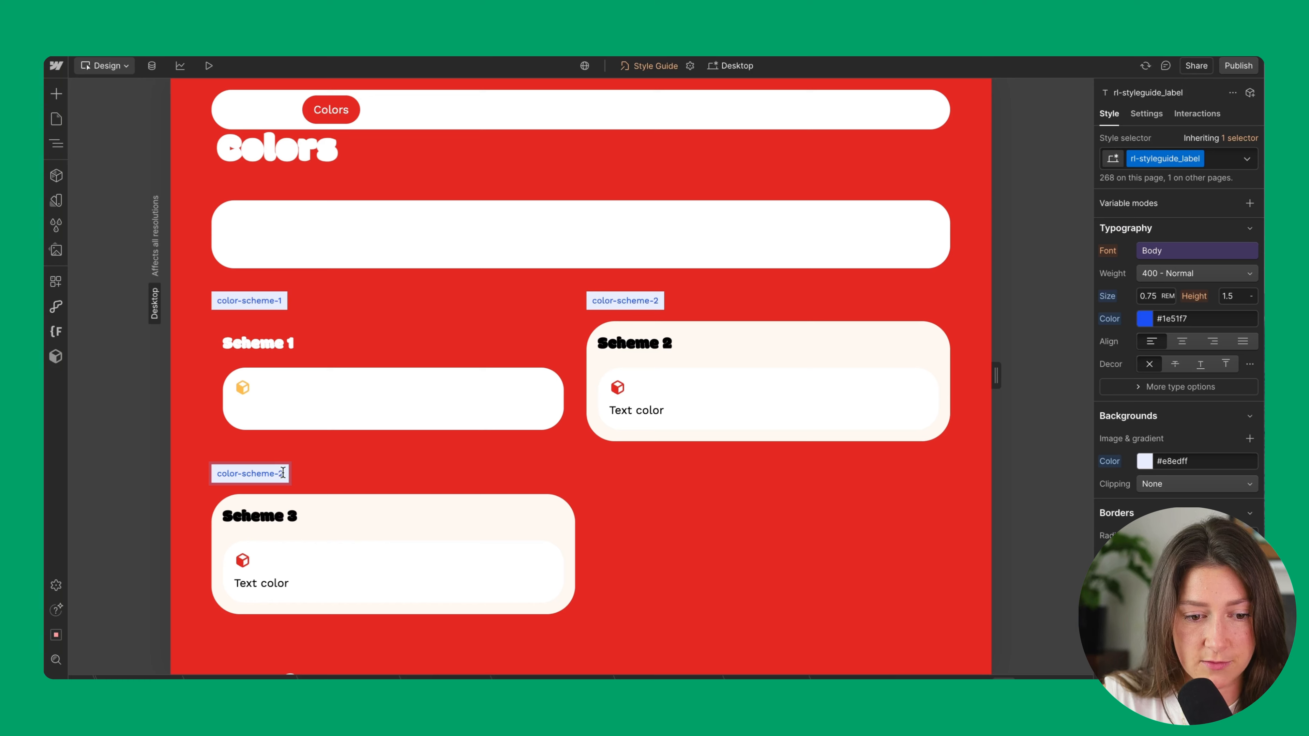
key("BackSpace")
type("3")
Duplicate the color-scheme-2 class on the Scheme 3 card and name the new class color-scheme-3
left_click(293, 516)
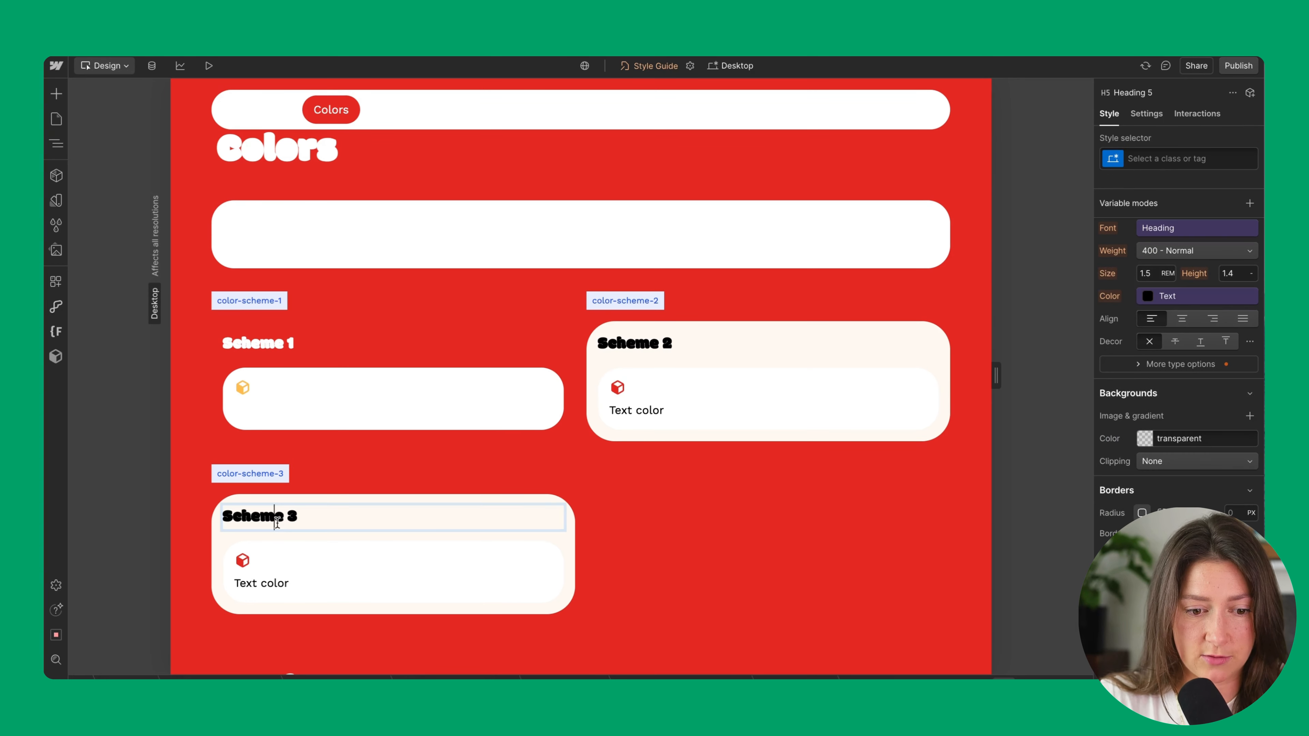
left_click(211, 539)
left_click(248, 522)
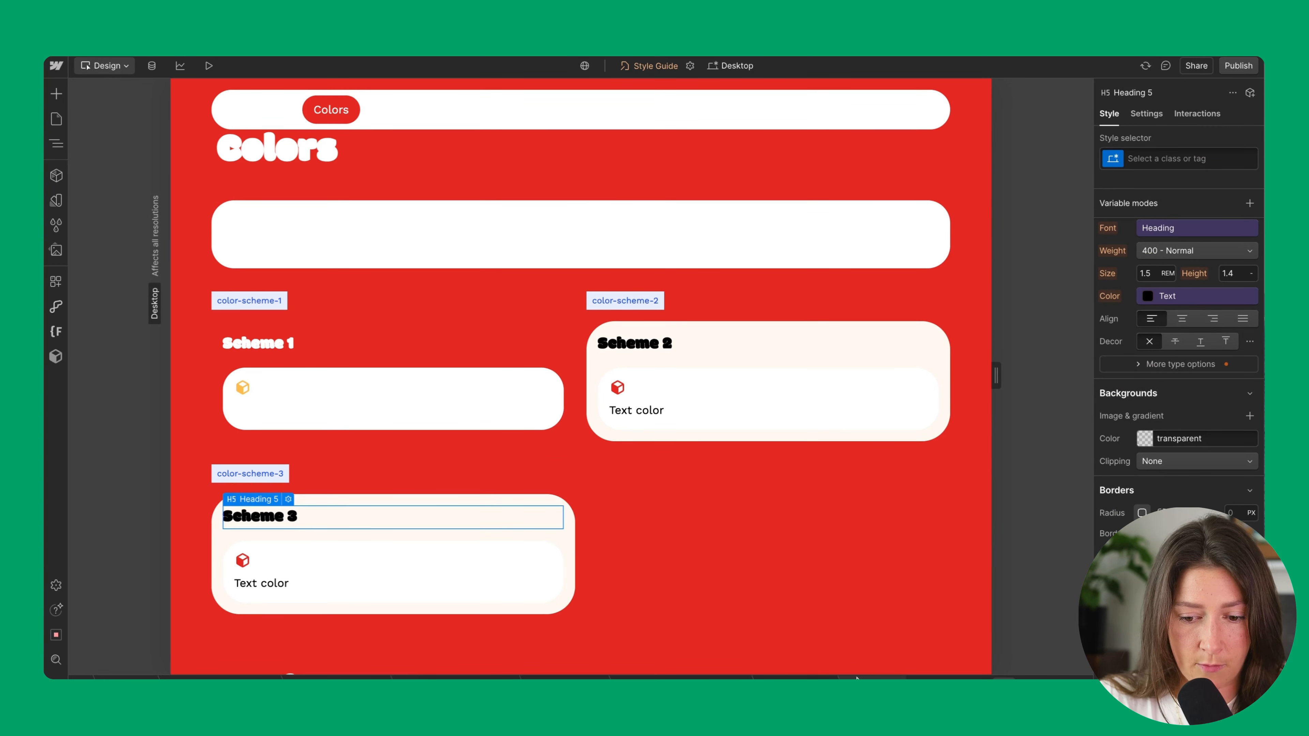
left_click(561, 683)
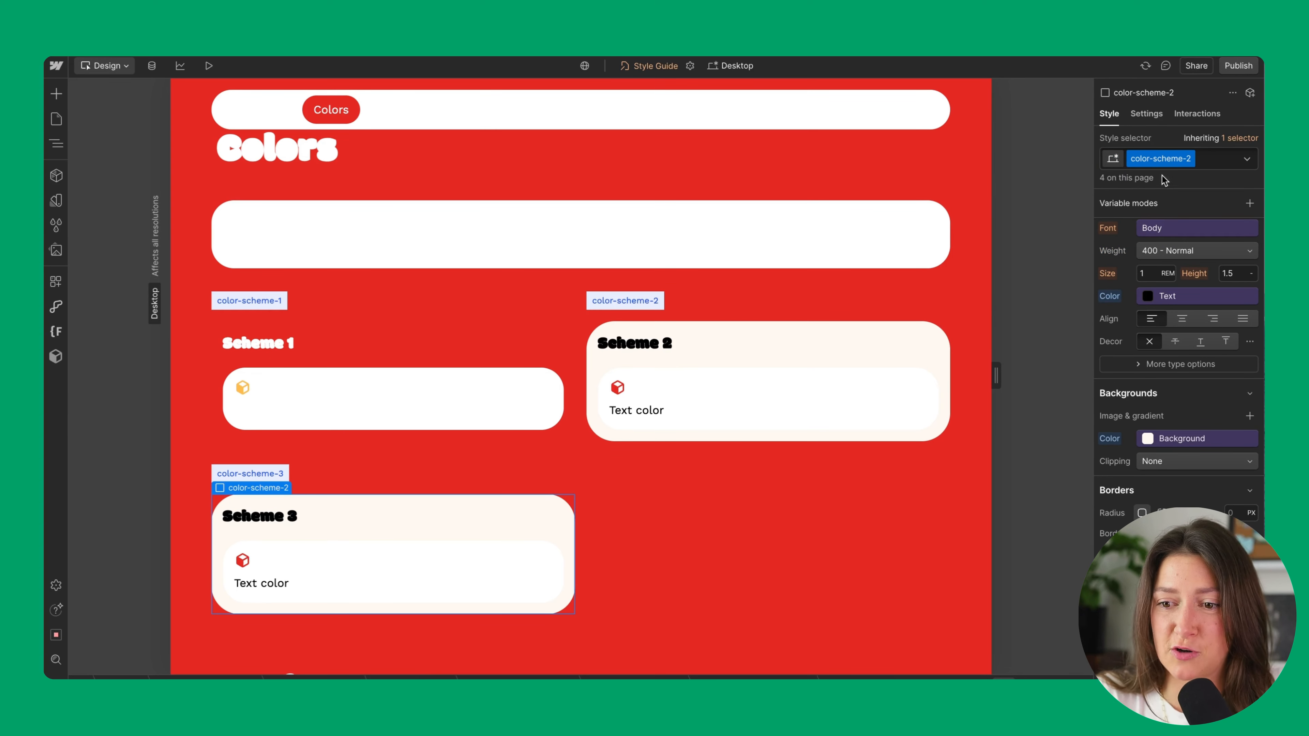
left_click(1190, 159)
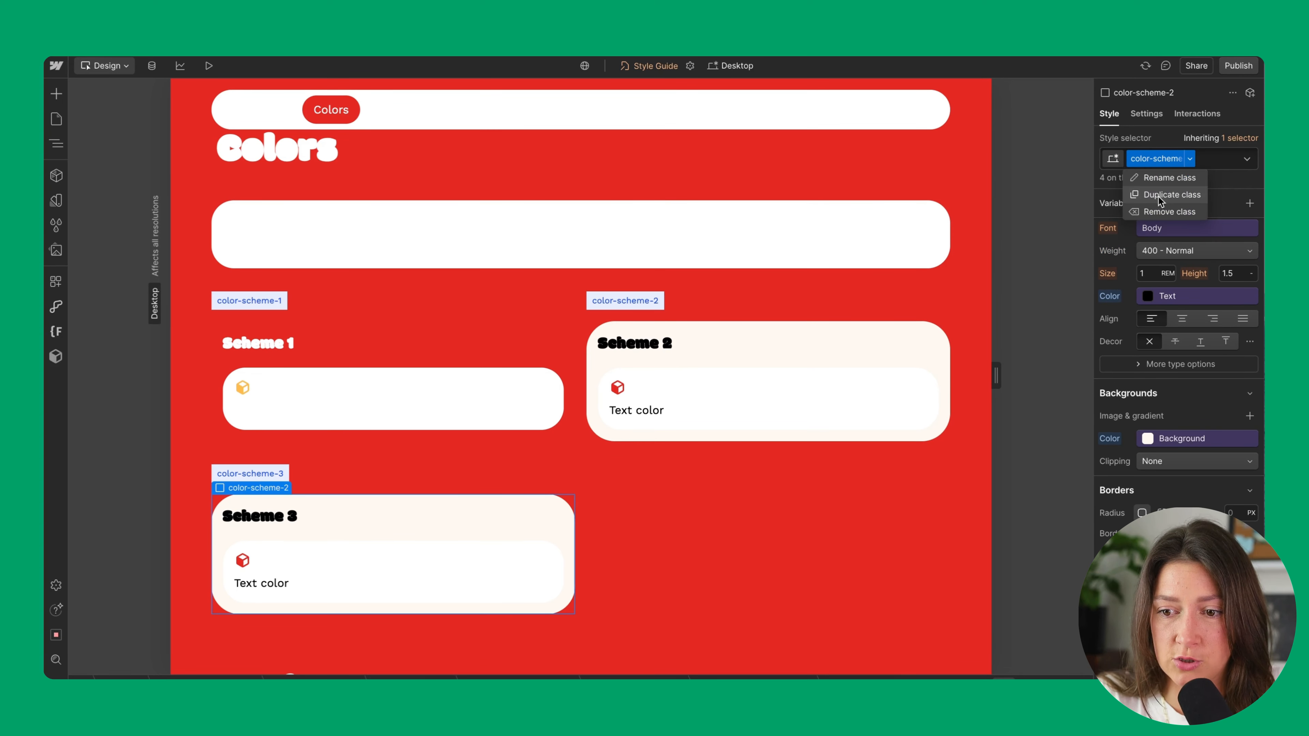
left_click(1159, 195)
type("color-scheme-3")
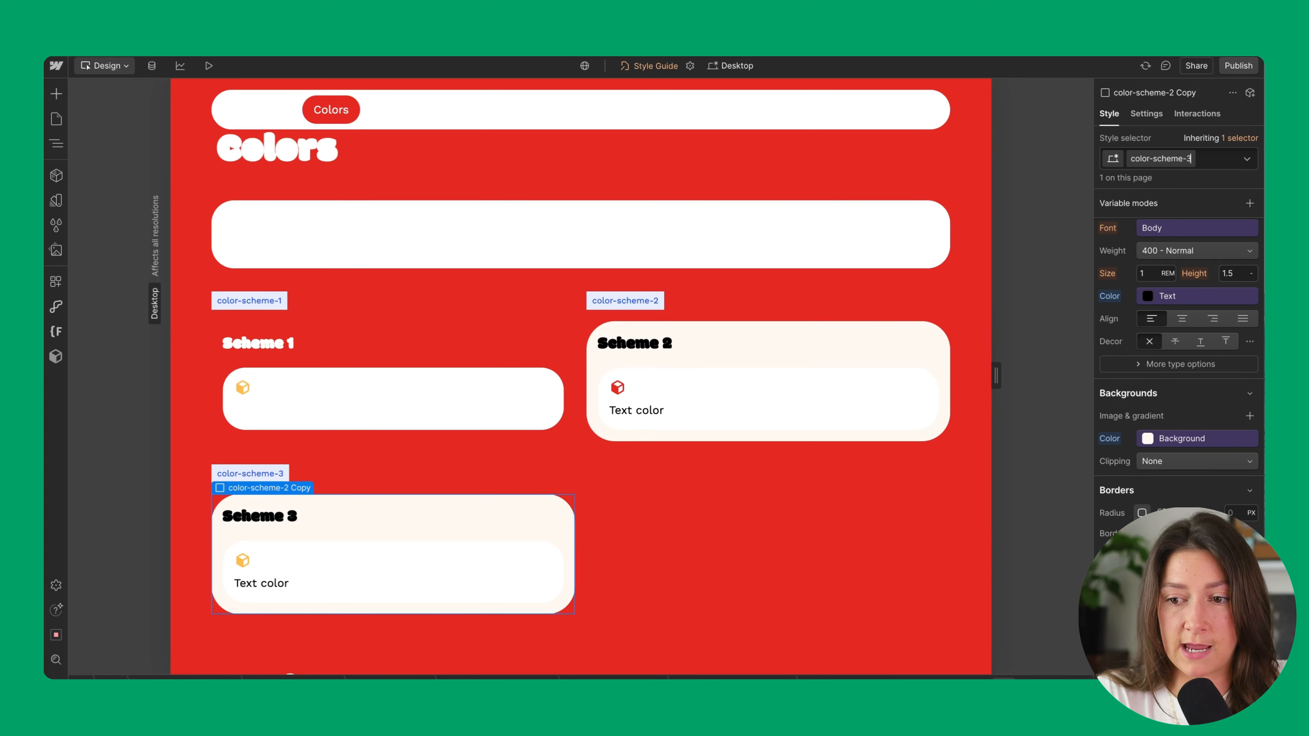
key("Return")
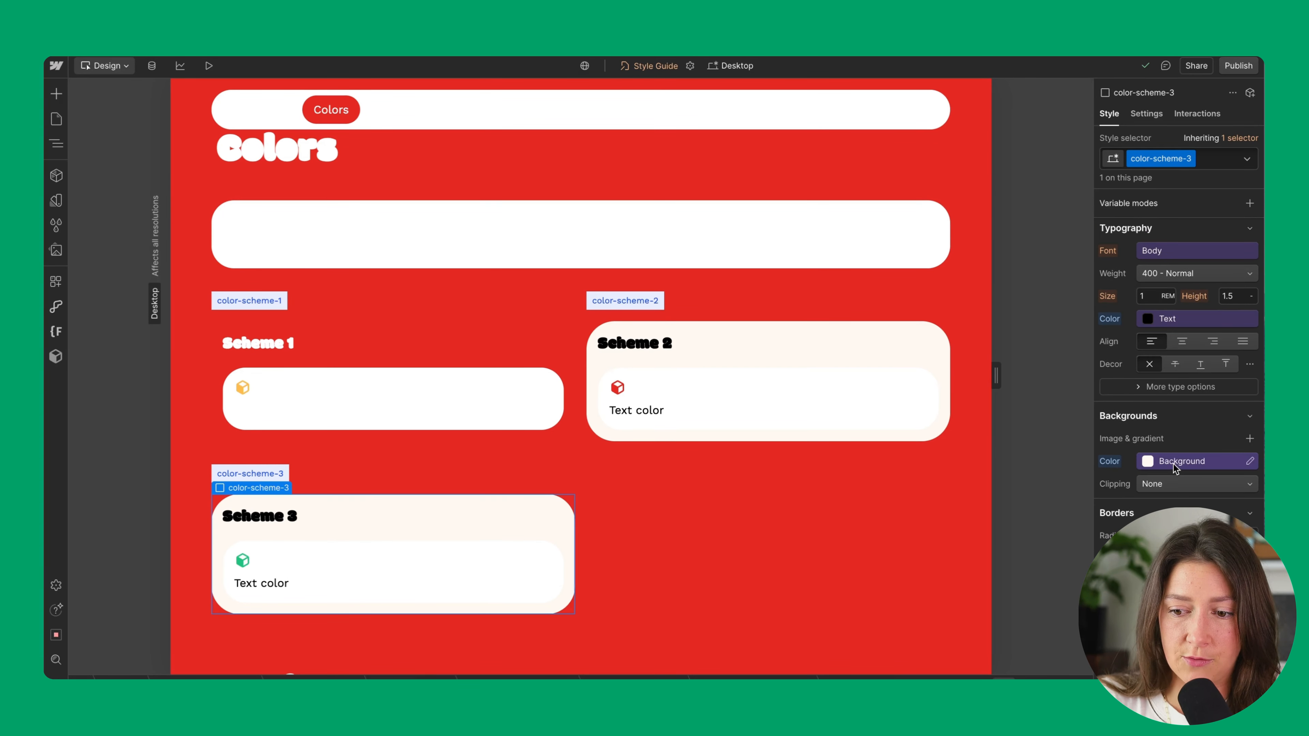
Set the color-scheme-3 class's background color to the Background variable of Color Scheme 3
left_click(1176, 467)
scroll(1147, 367, "down", 3)
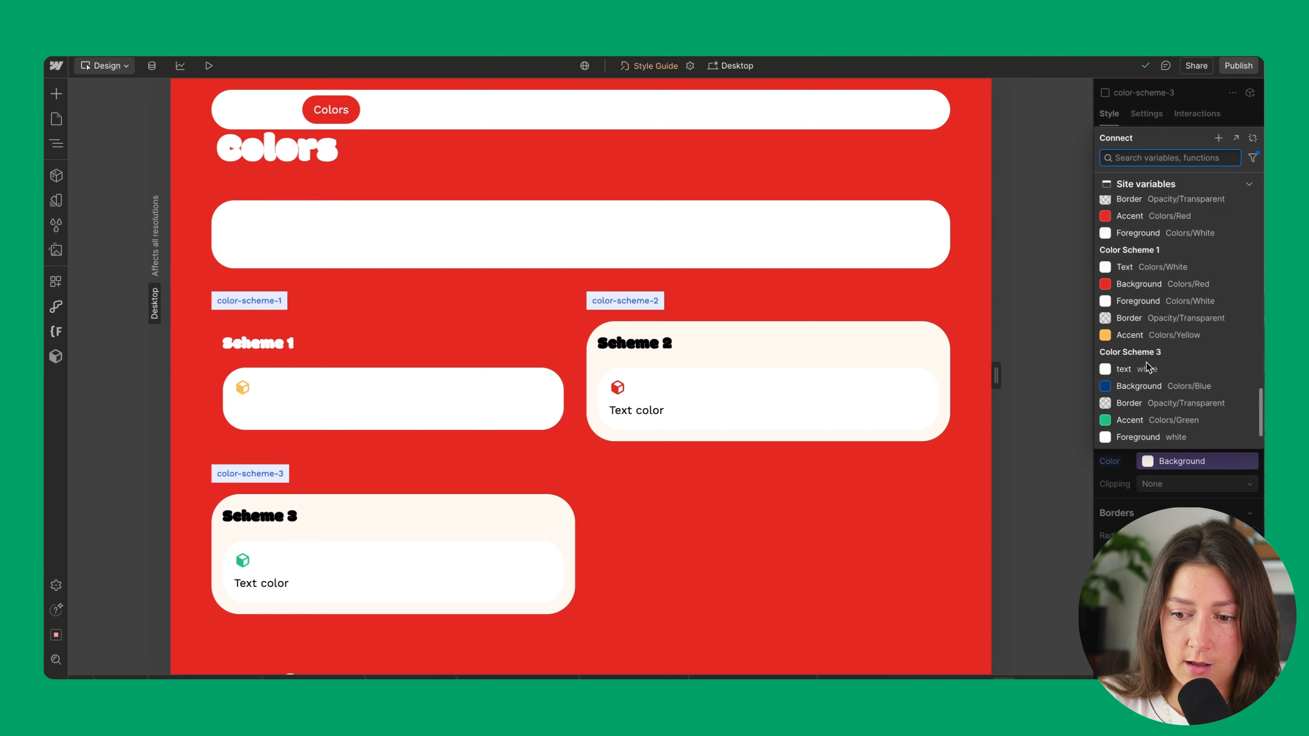
scroll(1147, 367, "down", 1)
left_click(1128, 364)
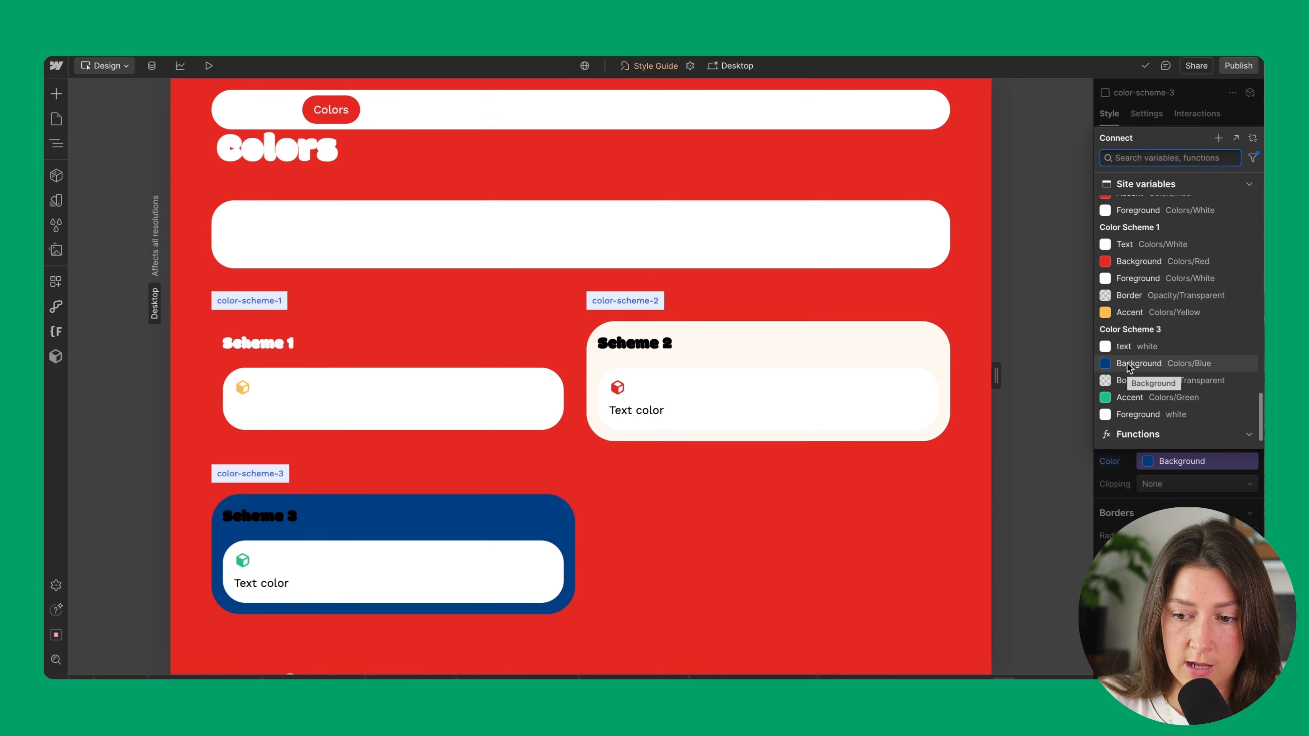
left_click(1128, 347)
left_click(1129, 366)
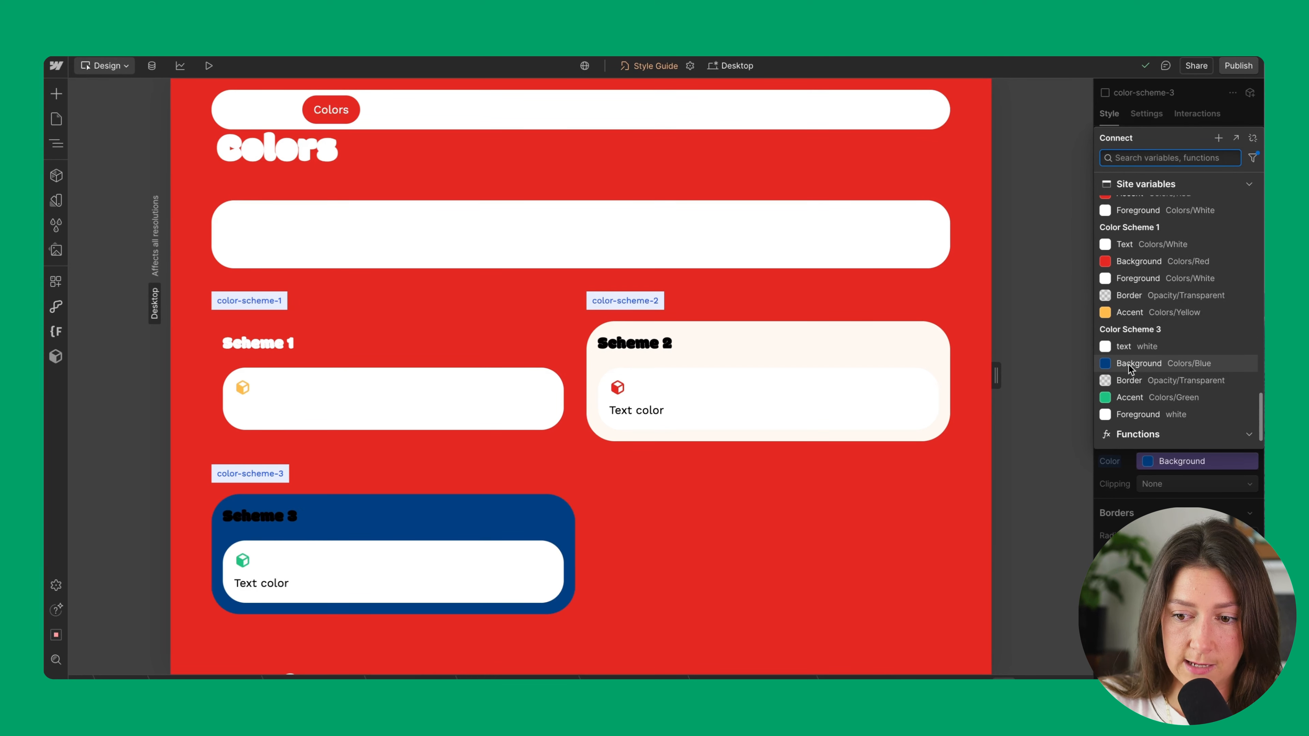
key("Escape")
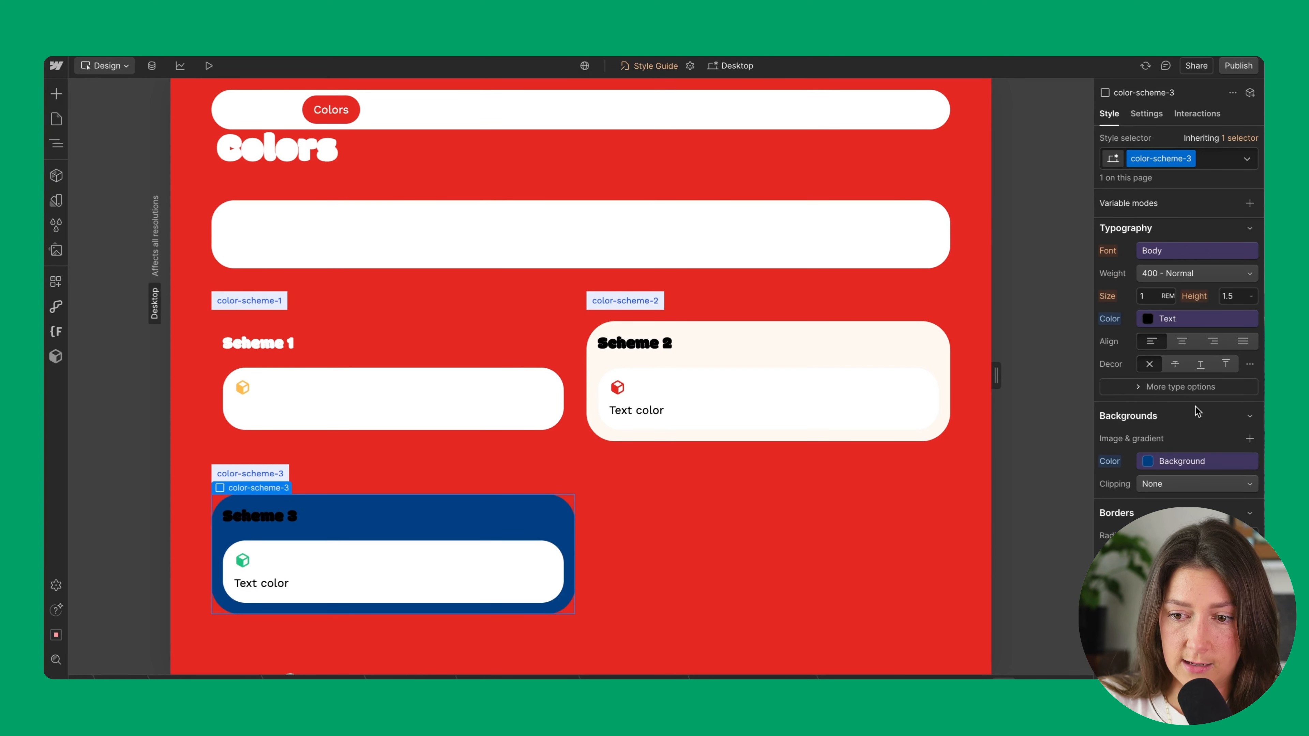
Set the color-scheme-3 class's text color to the White variable
scroll(1185, 351, "up", 1)
left_click(1184, 362)
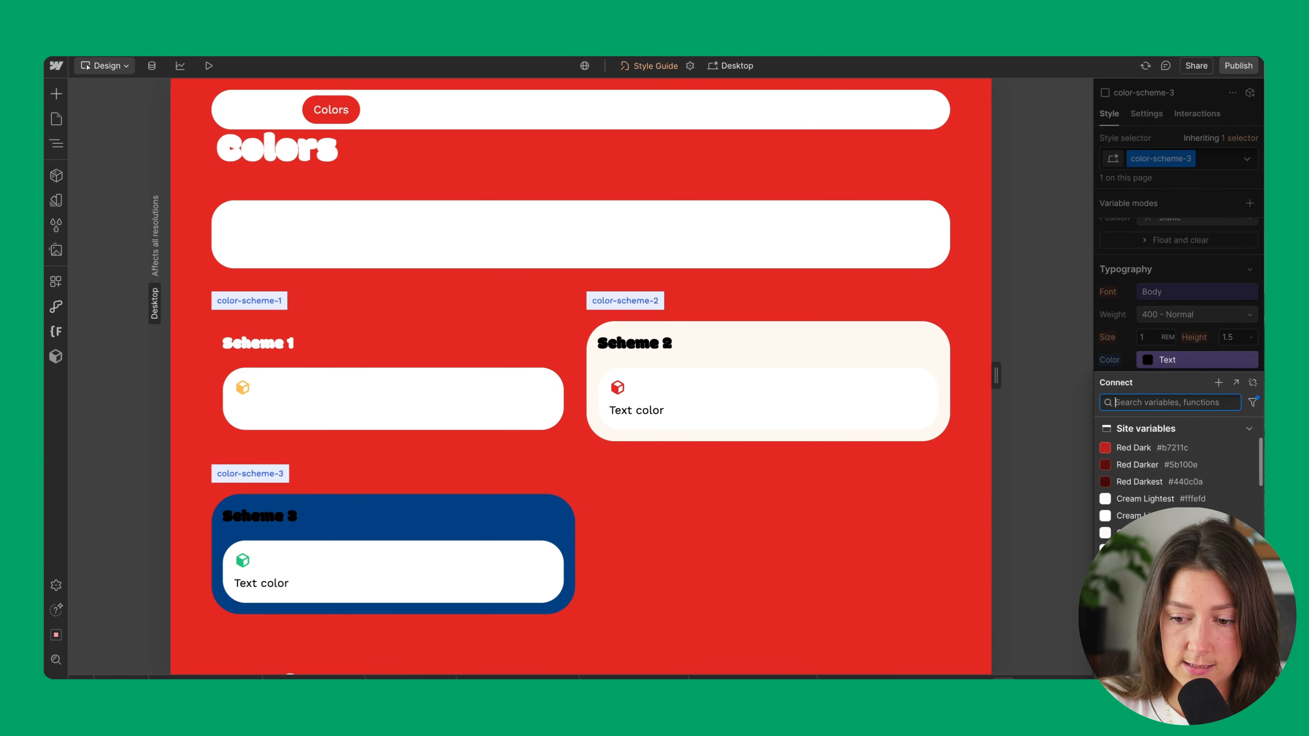
type("white")
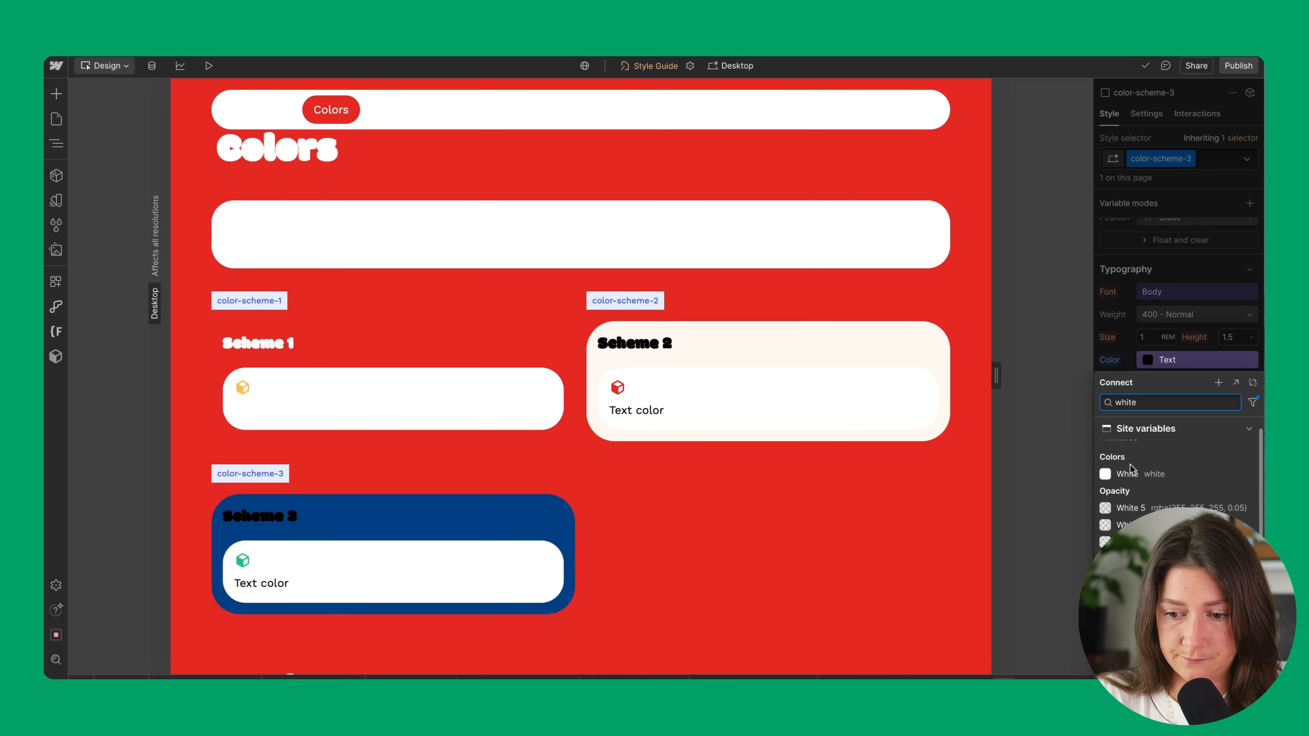
left_click(1129, 474)
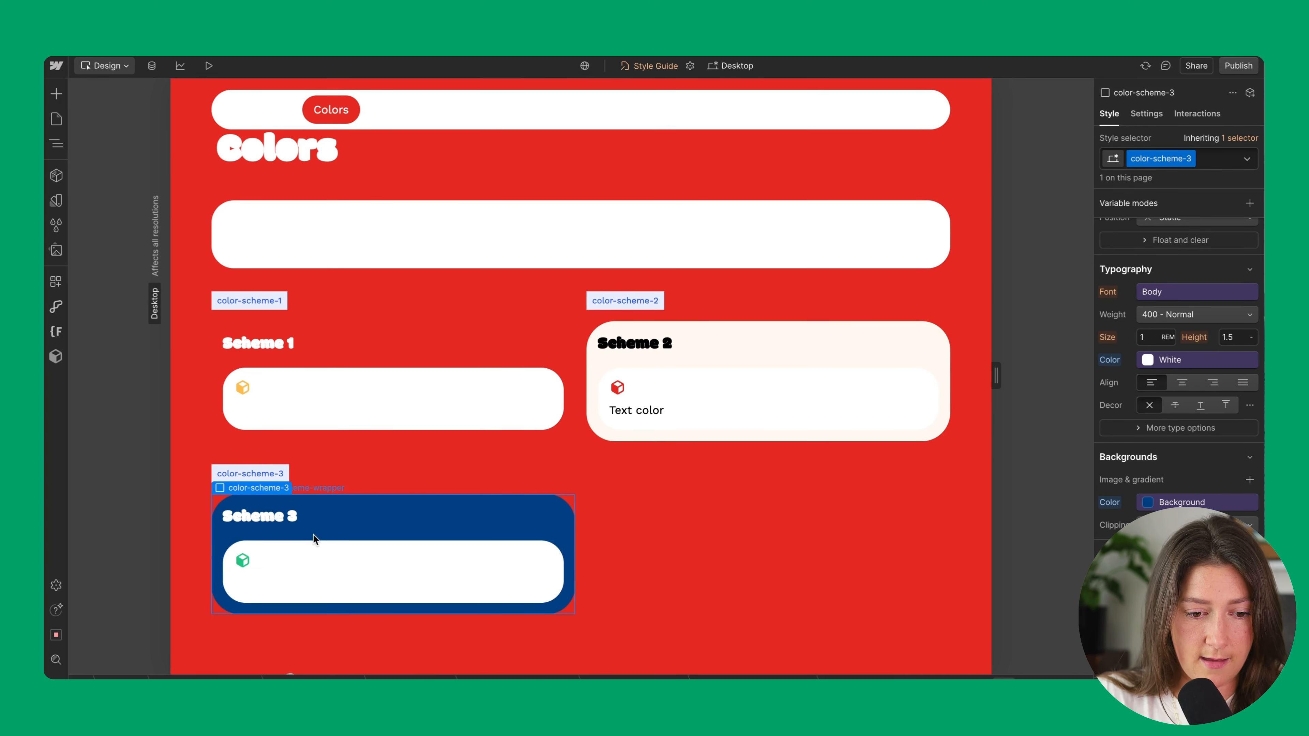
Apply the existing heading-style-h2 class to the Scheme 3 heading
left_click(283, 516)
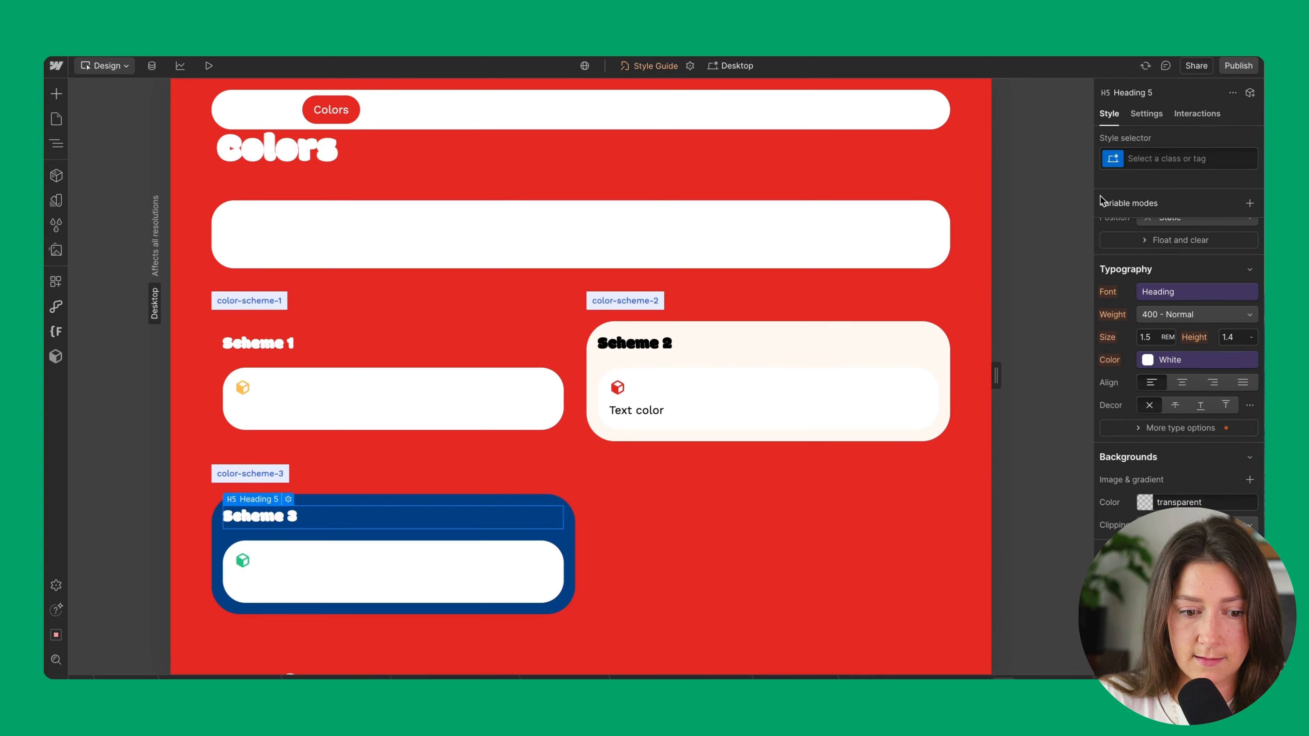
left_click(1159, 157)
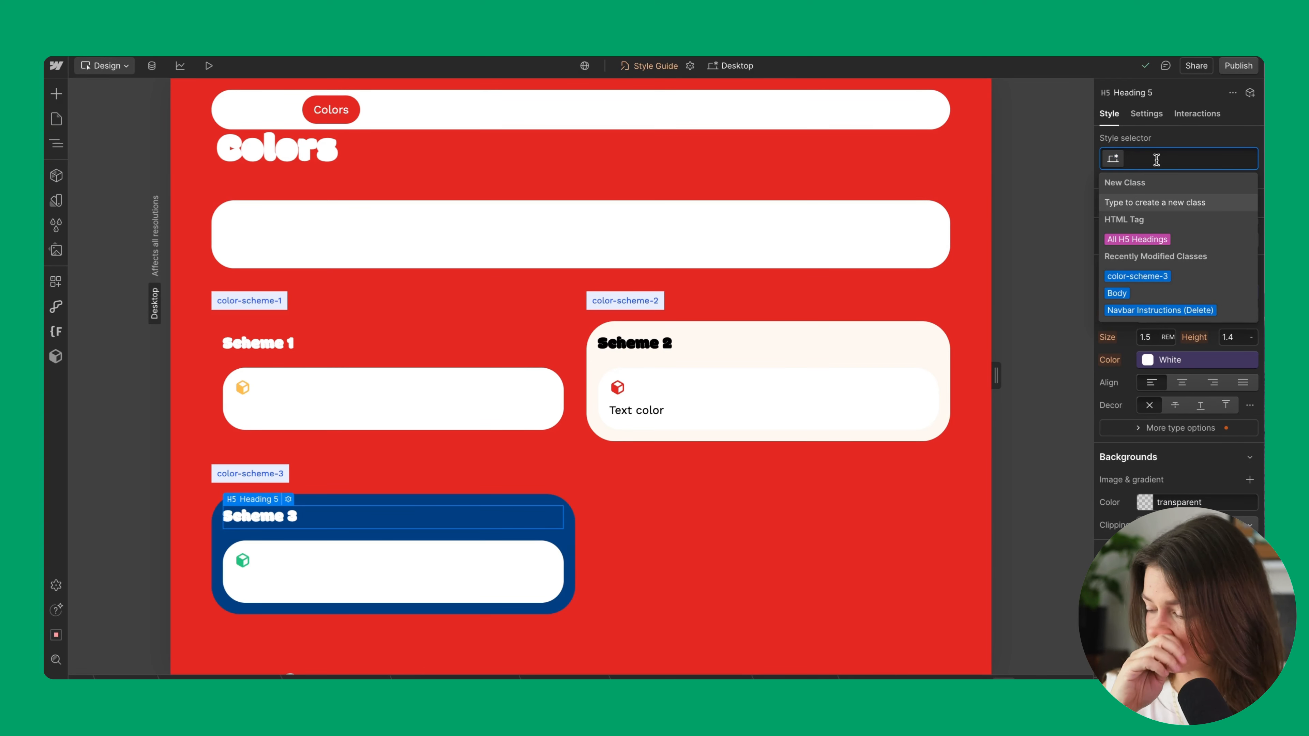
type("heading-style")
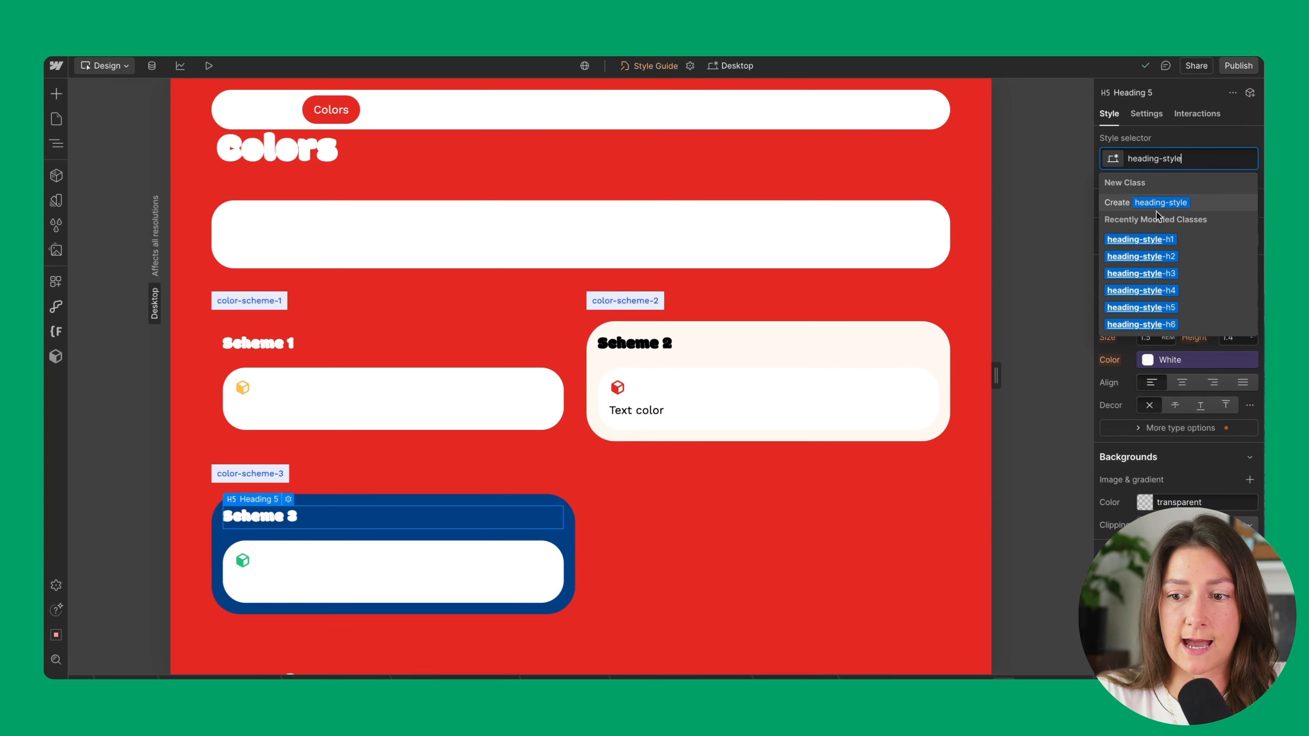
left_click(1158, 258)
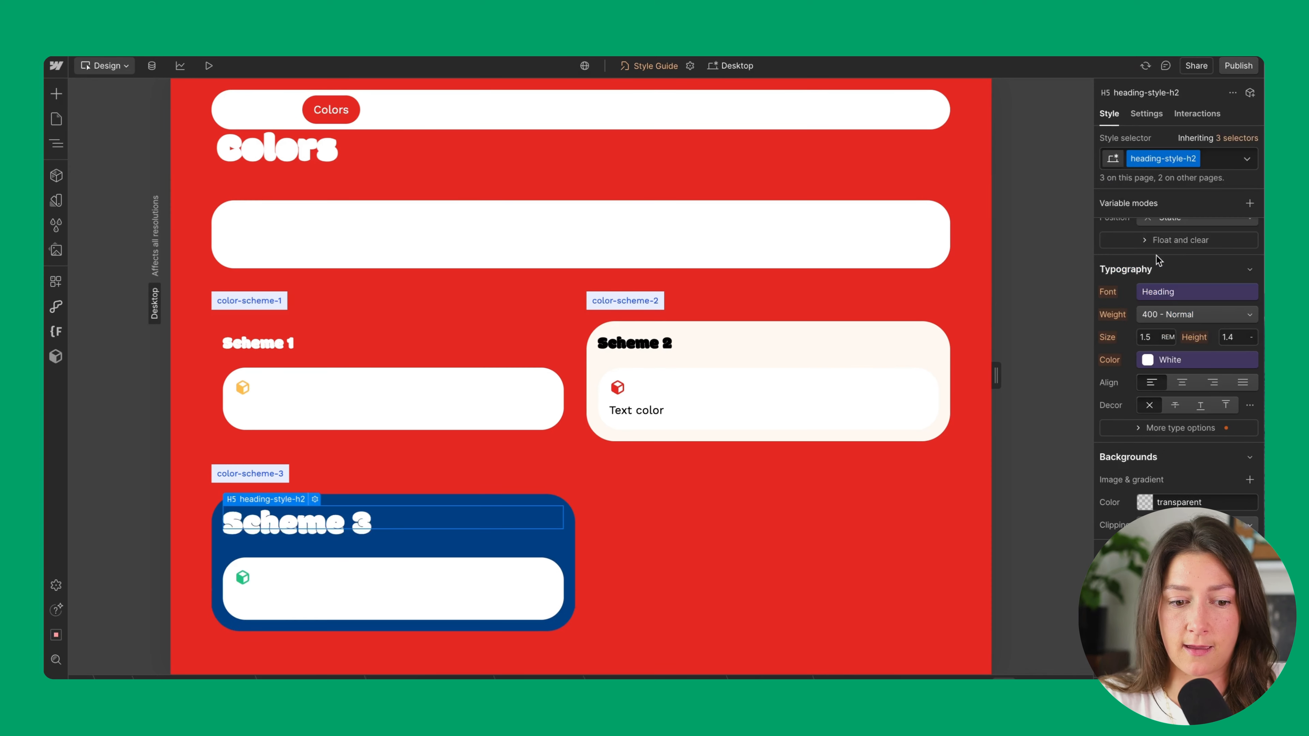
Try adding the text-color-black combo class to the Scheme 3 heading and undo it
left_click(1225, 164)
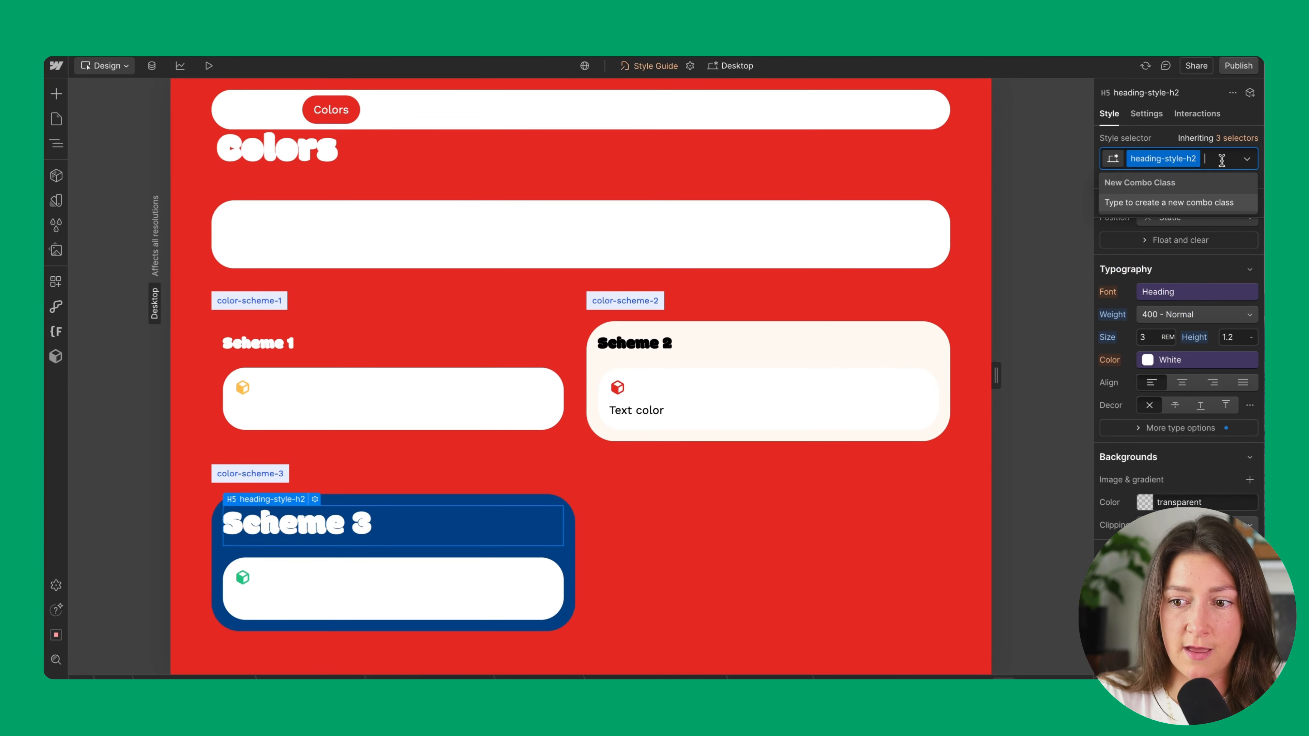
type("text-color")
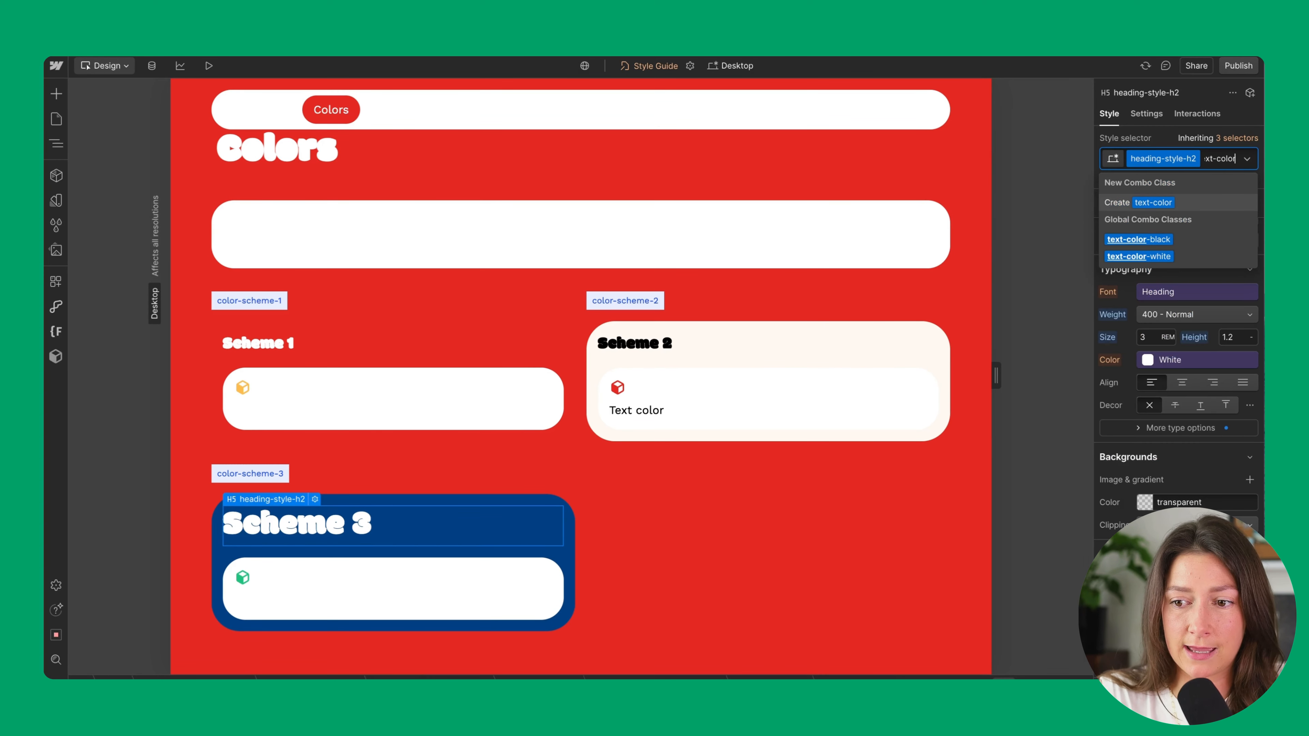
type("-gr")
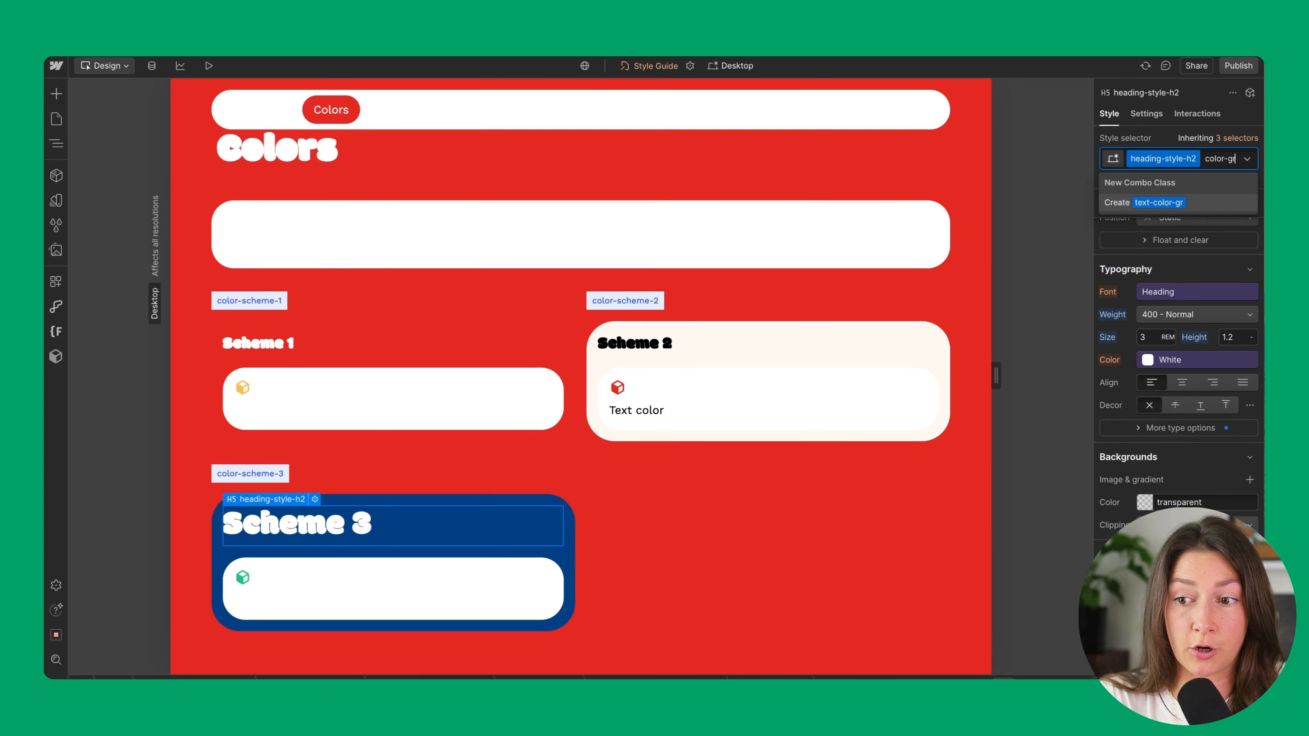
key("BackSpace")
key("BackSpace")
key("BackSpace")
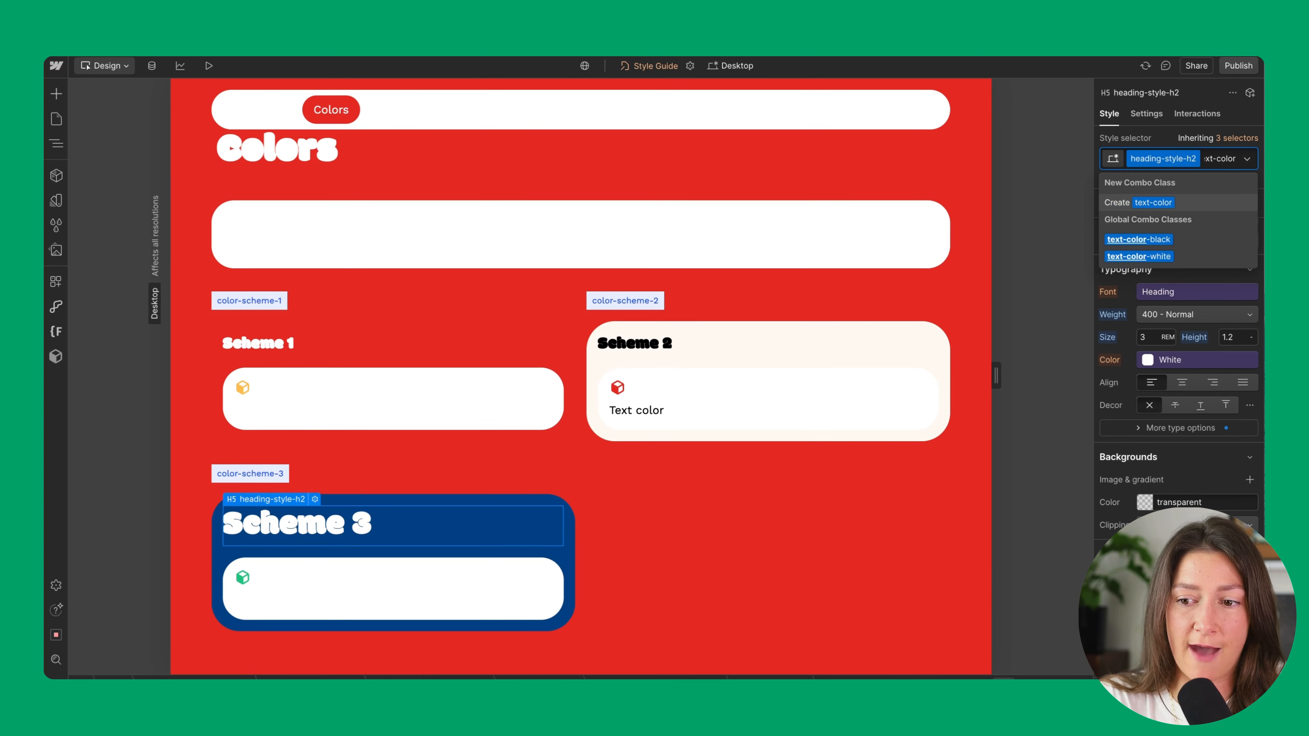
left_click(1125, 240)
key("super+z")
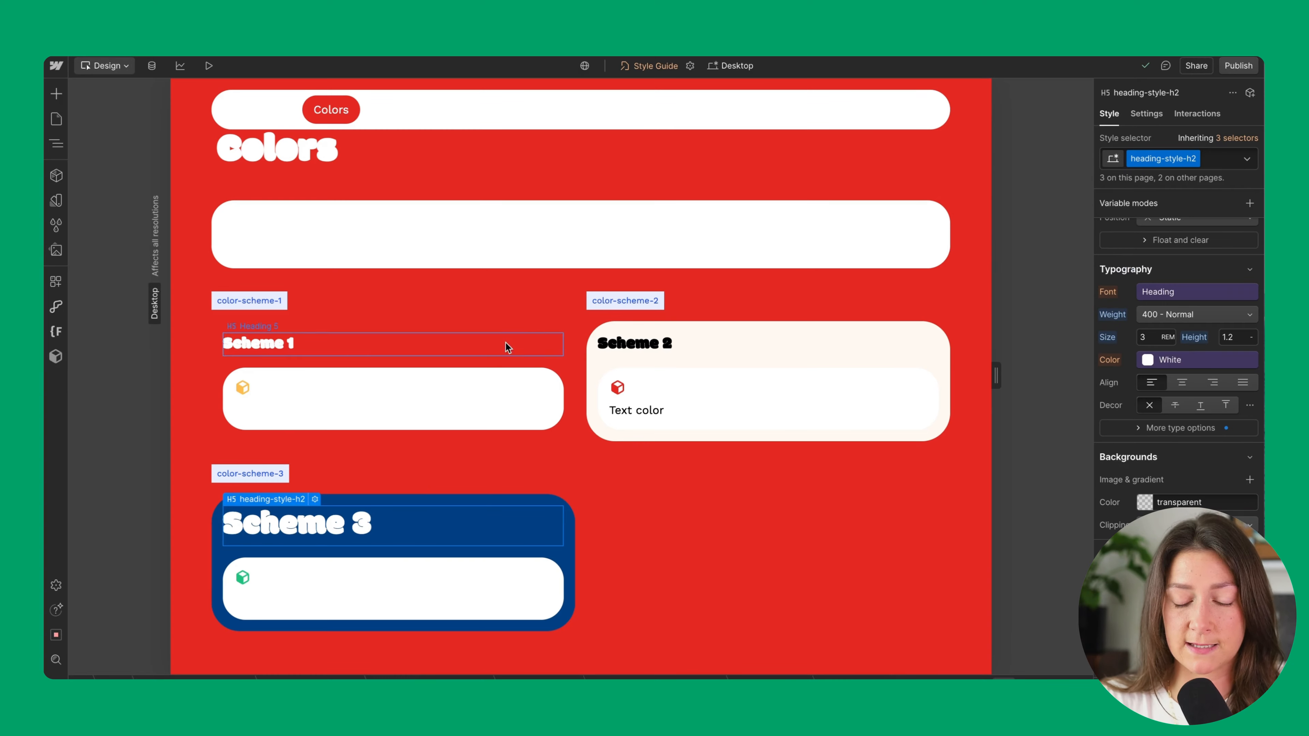
scroll(669, 496, "up", 1)
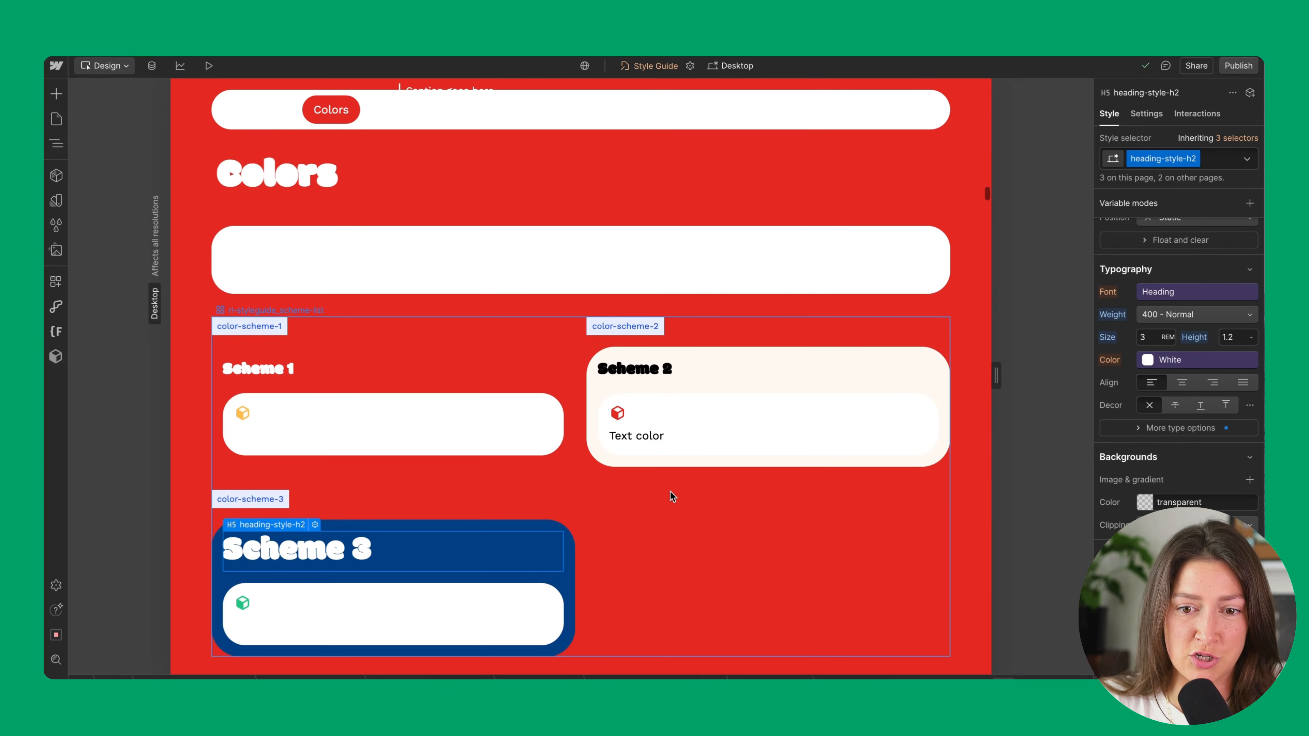
scroll(670, 492, "up", 2)
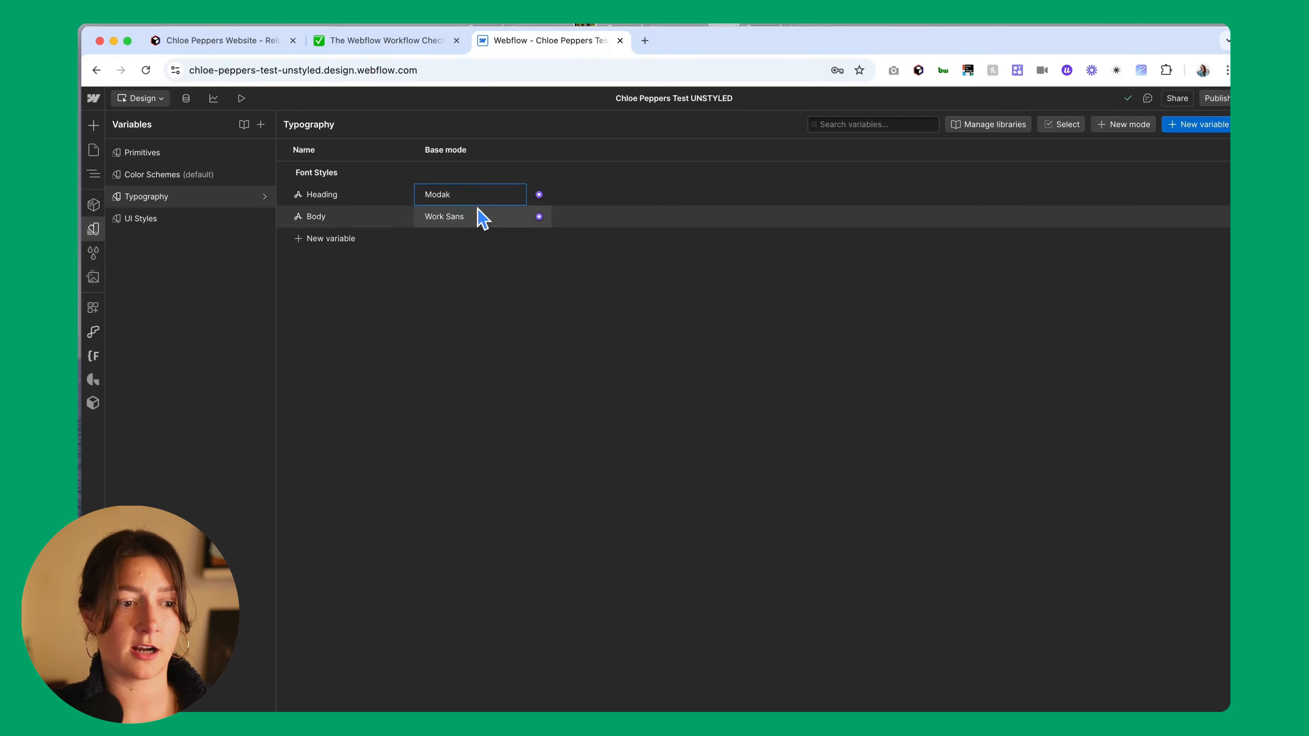
Set the Heading font variable to the custom font Kul and open the UI Styles variable collection
left_click(466, 195)
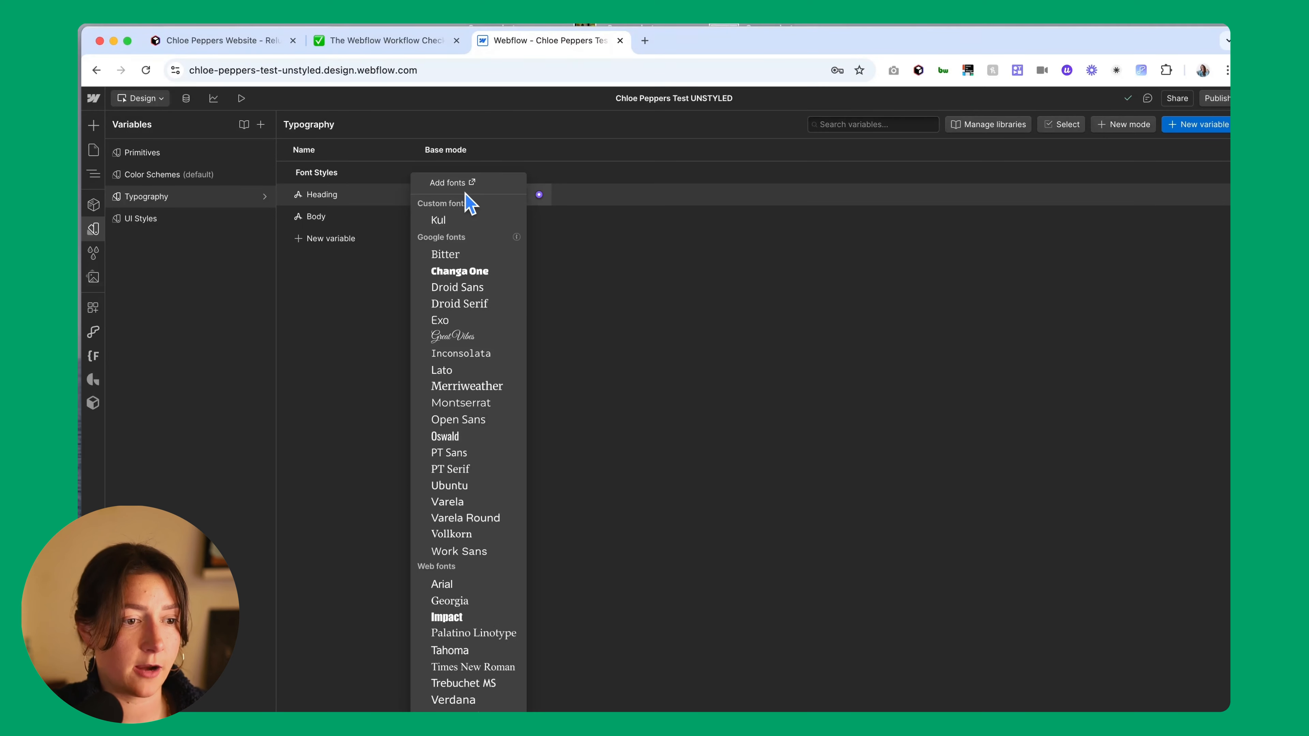
left_click(439, 221)
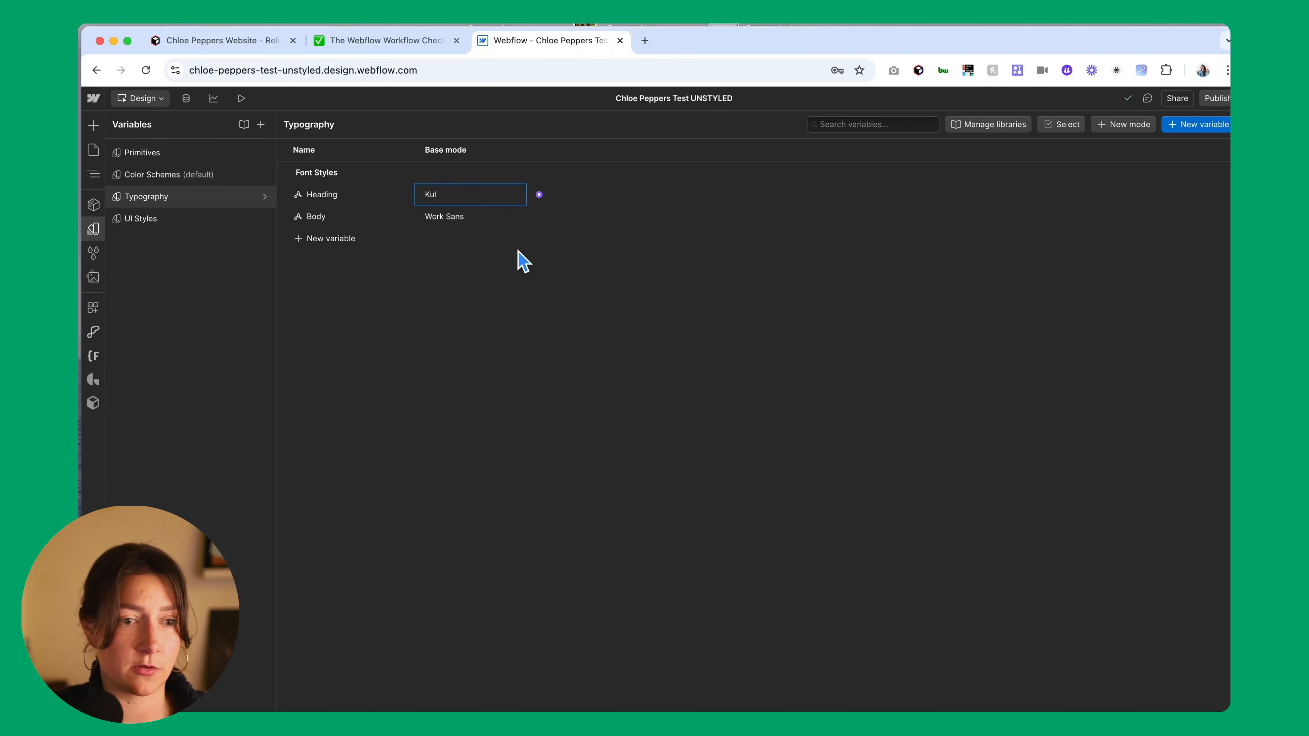
left_click(140, 221)
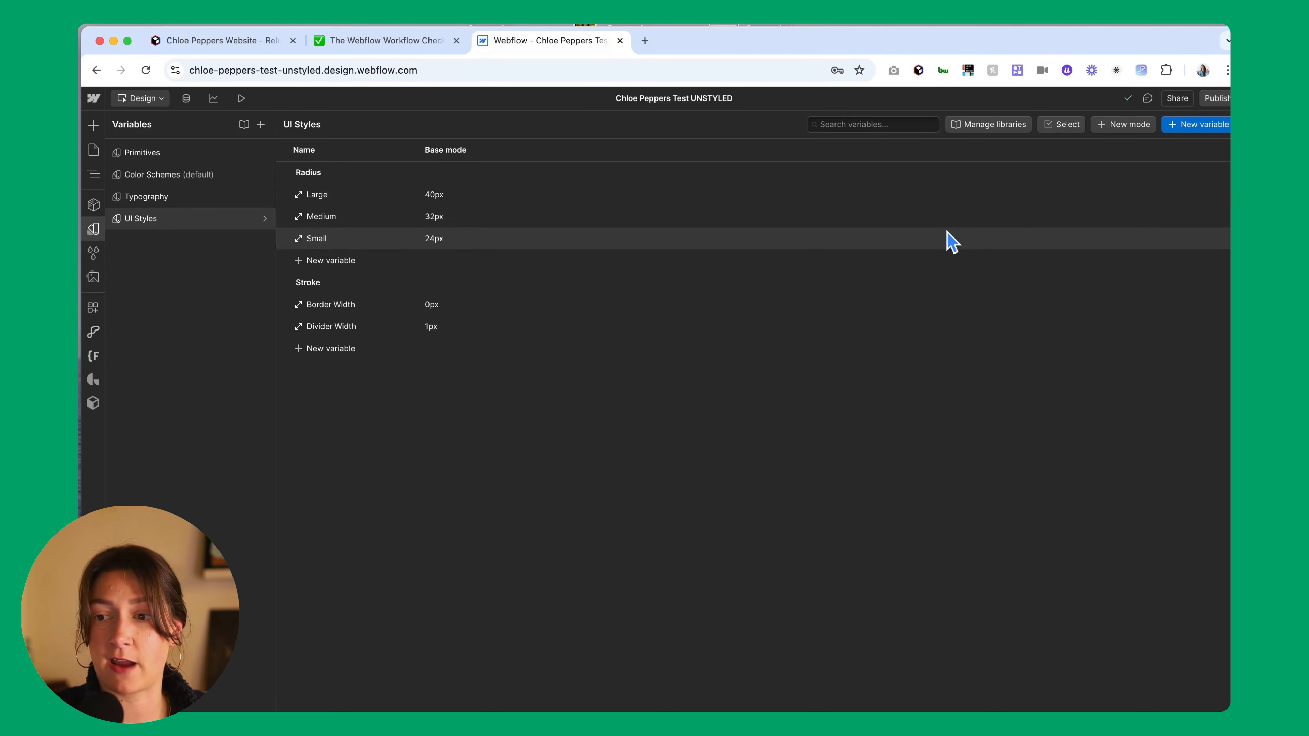
Examine the HTML heading tags and the heading classes in the Style Guide's Typography section
key("super+Tab")
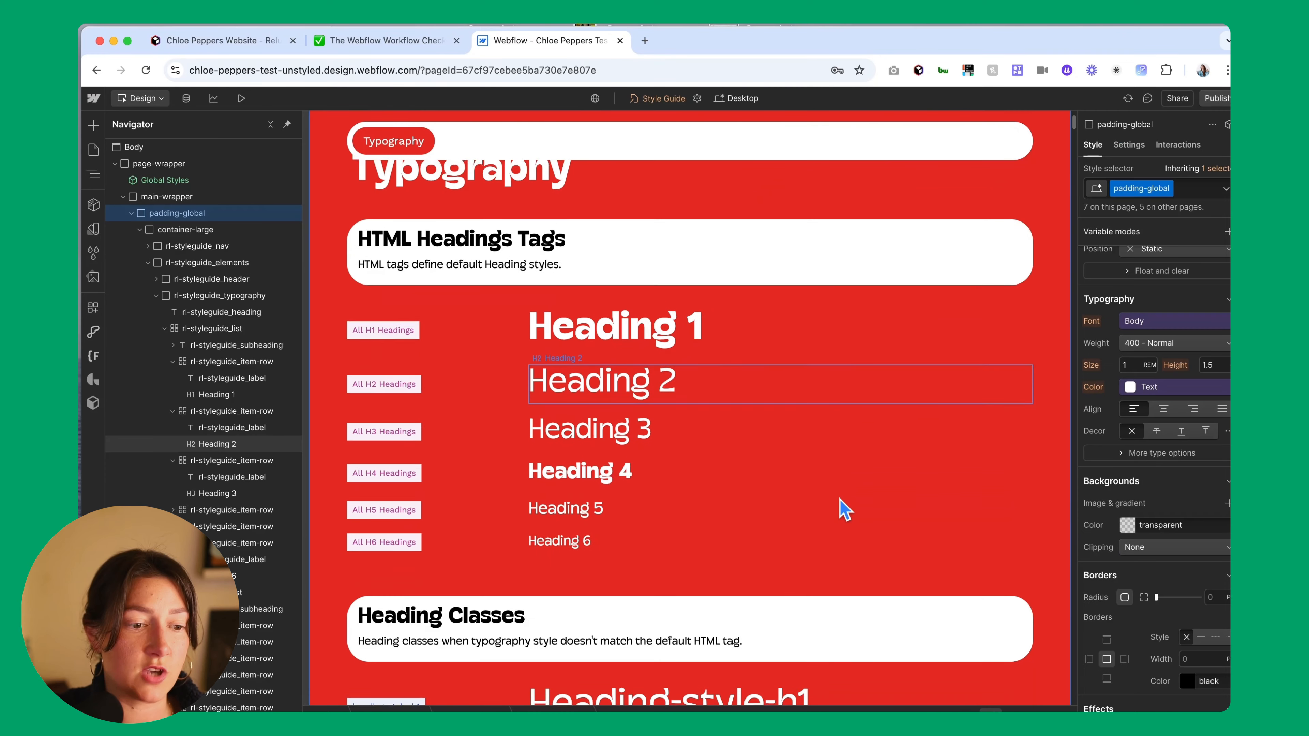
scroll(842, 506, "down", 2)
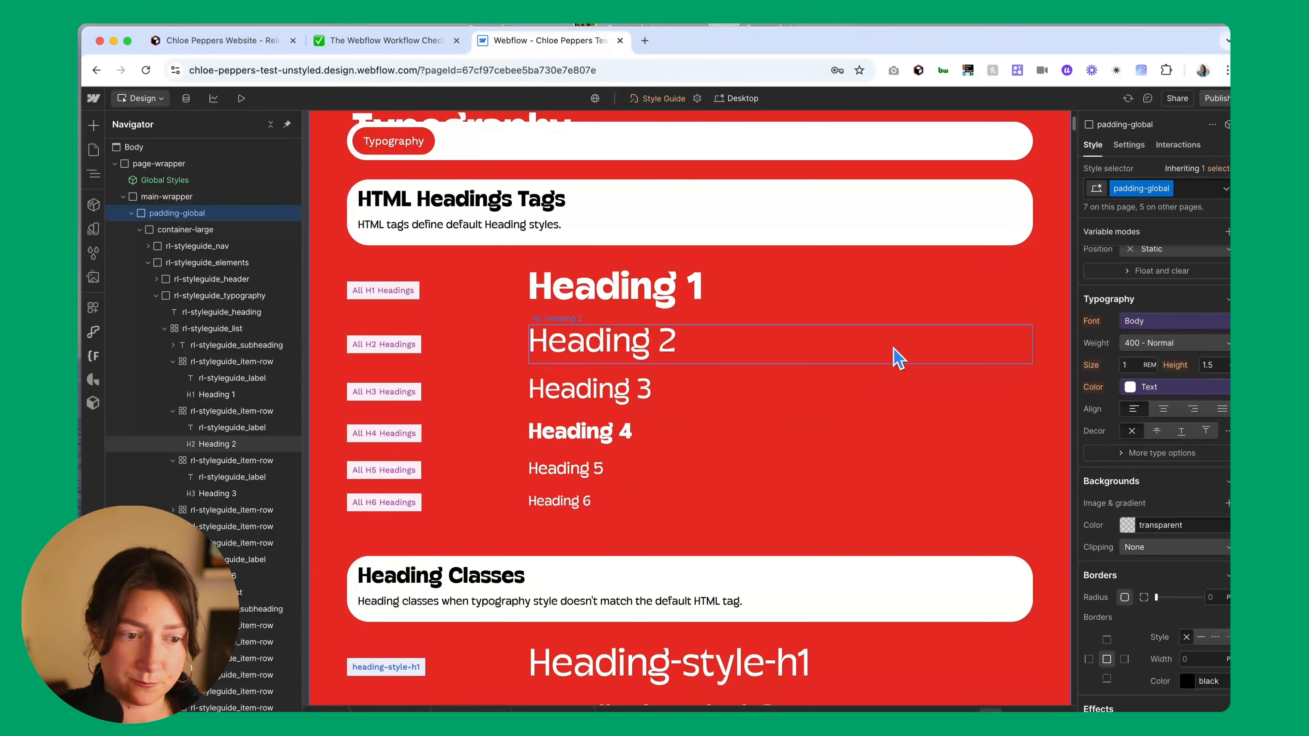
scroll(894, 357, "down", 1)
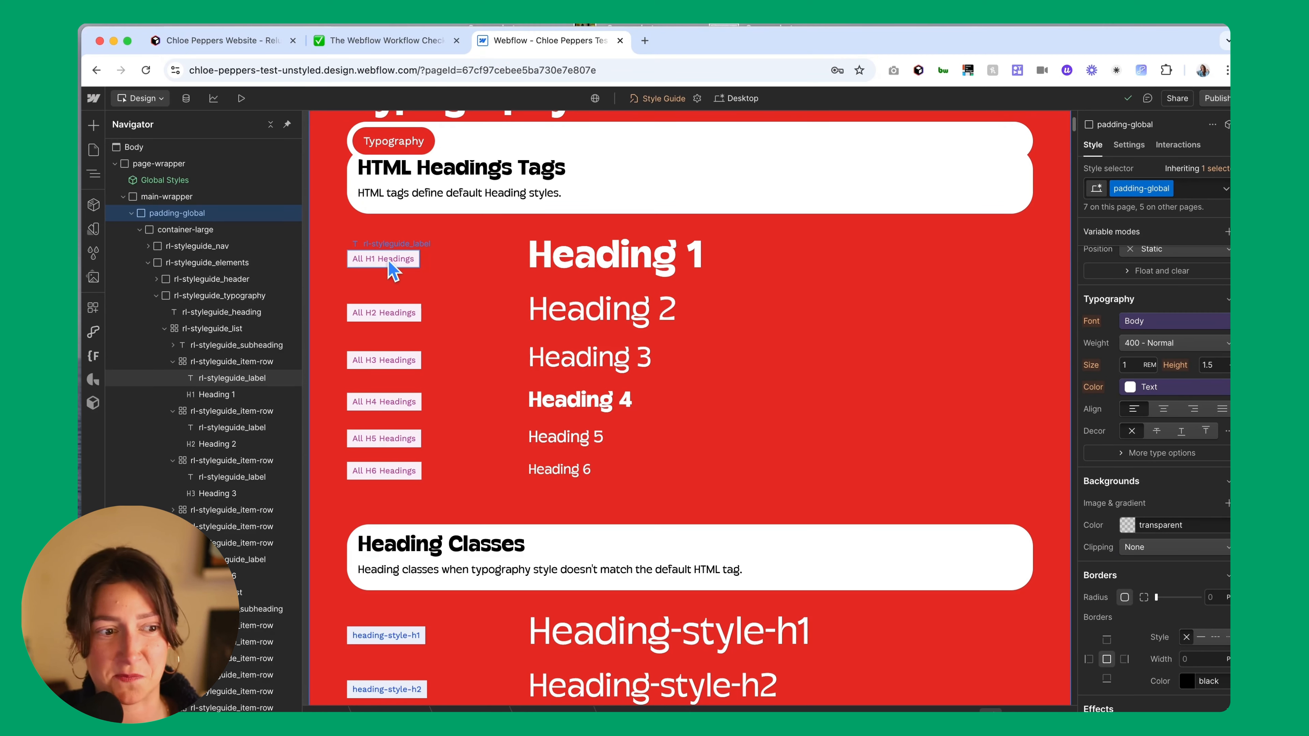
scroll(393, 270, "down", 5)
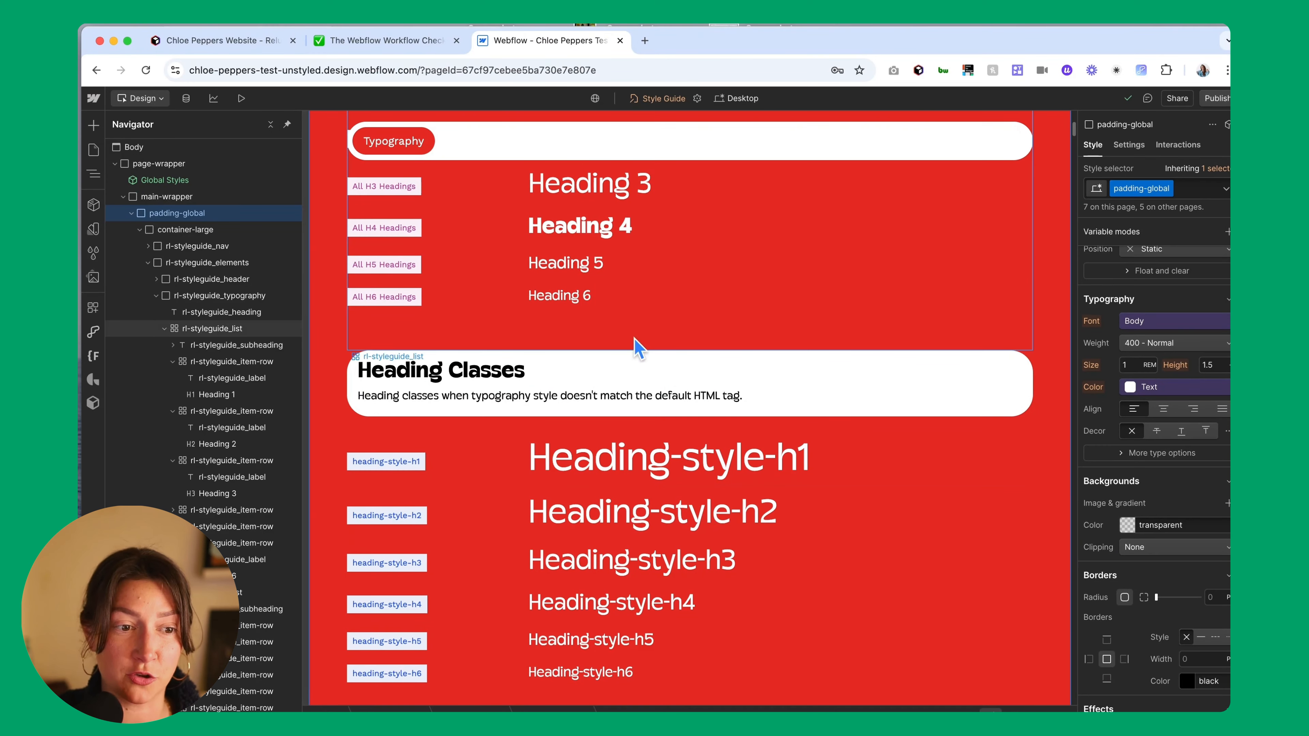
scroll(641, 361, "up", 7)
scroll(642, 361, "down", 4)
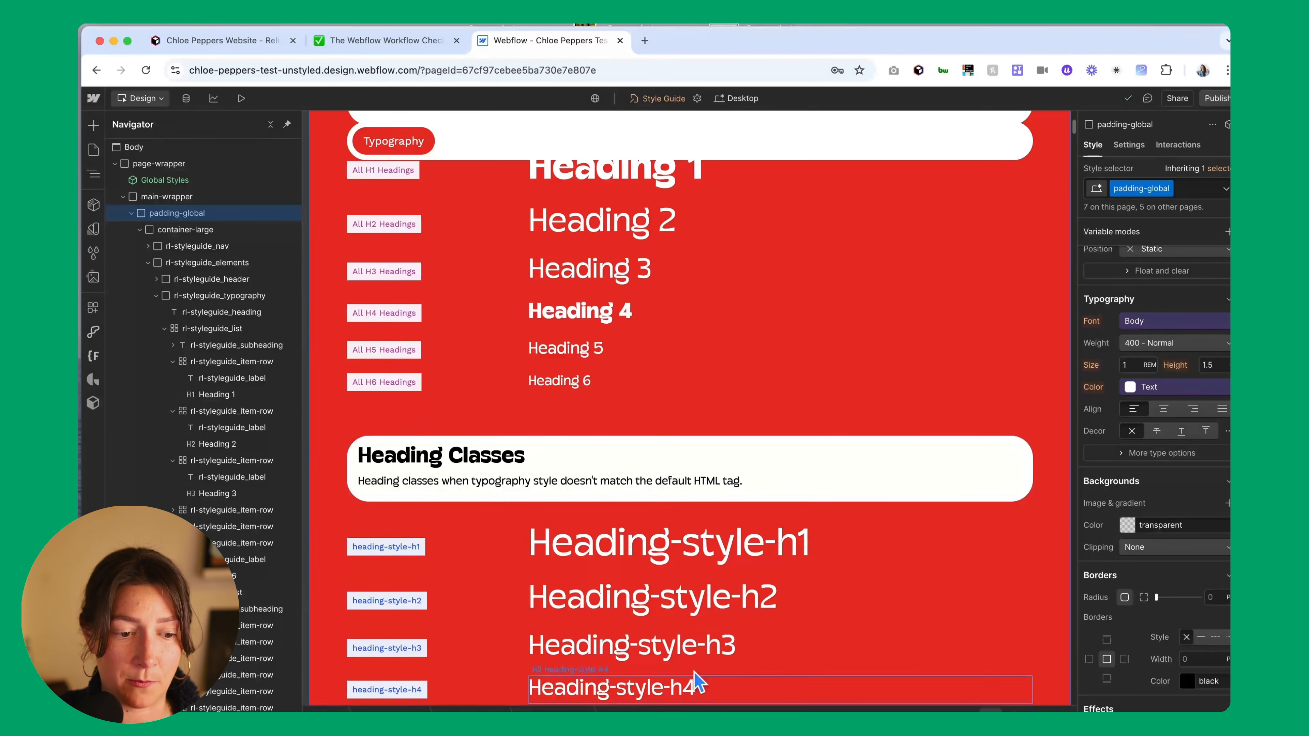
scroll(680, 579, "up", 1)
scroll(681, 575, "up", 1)
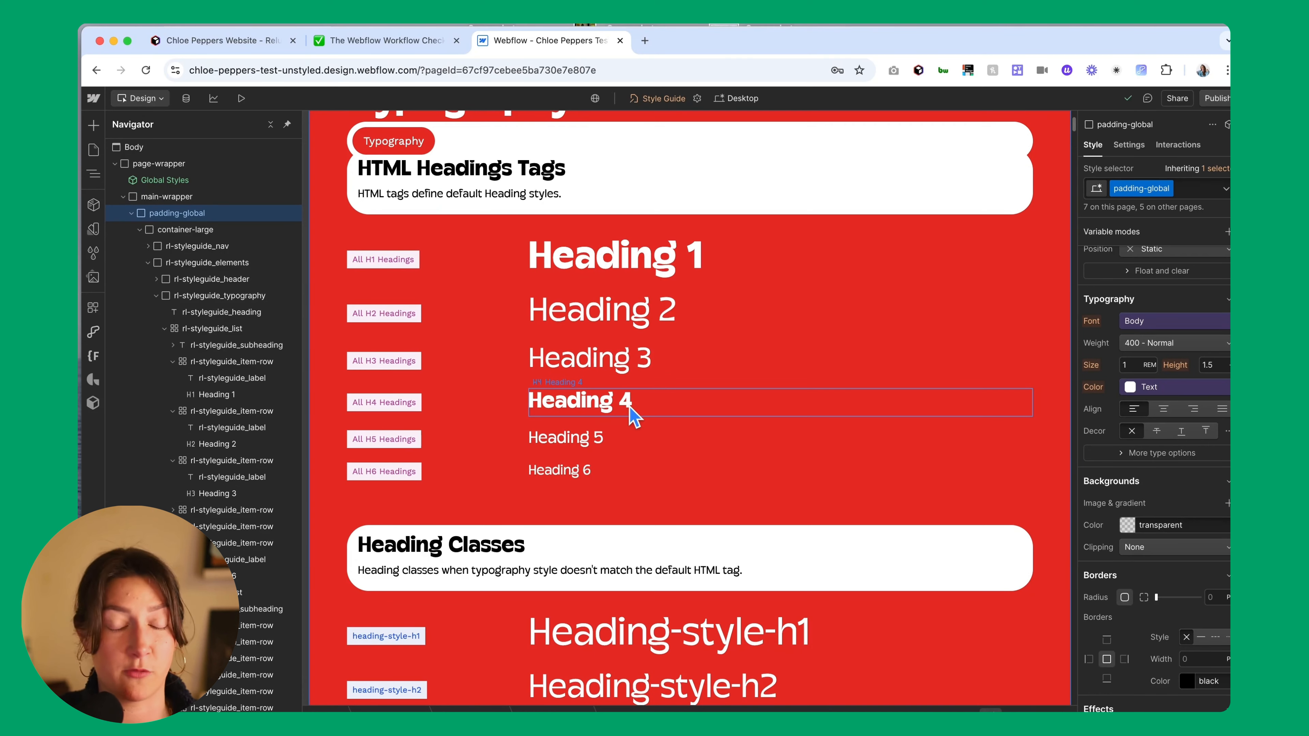
scroll(634, 420, "down", 3)
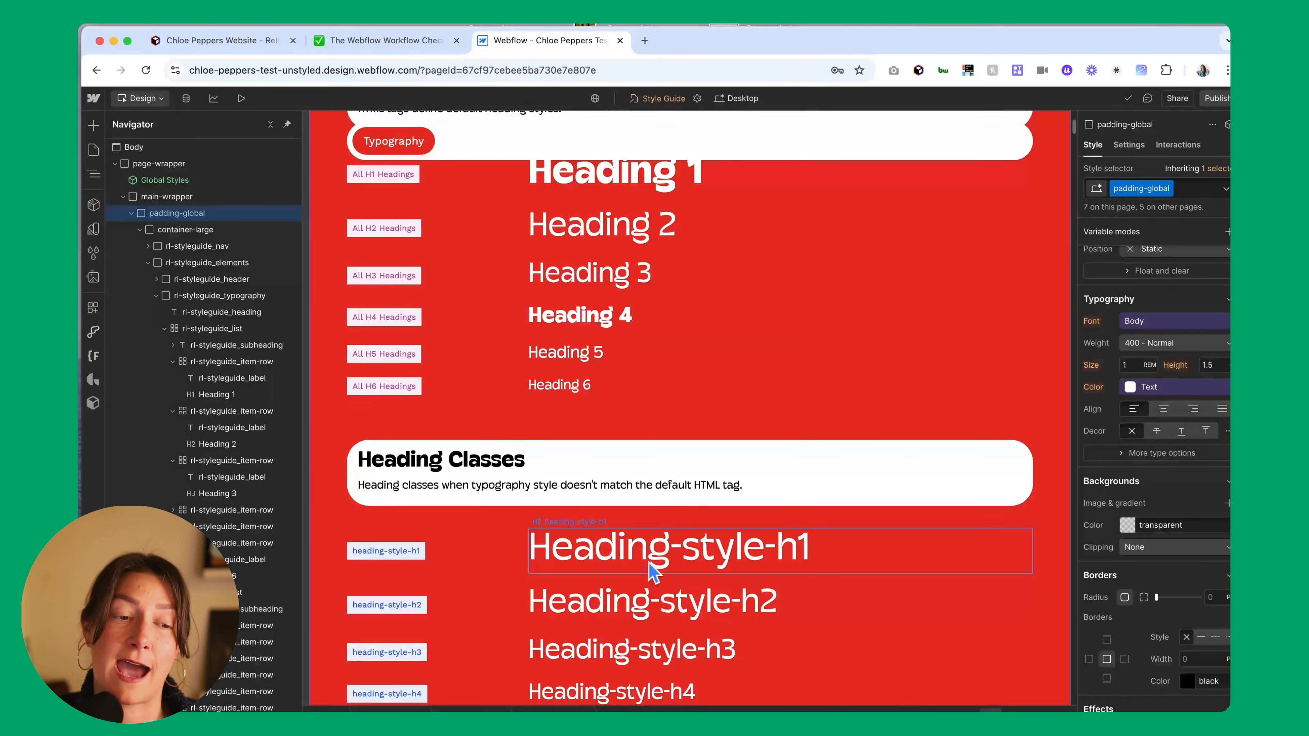
scroll(654, 573, "down", 2)
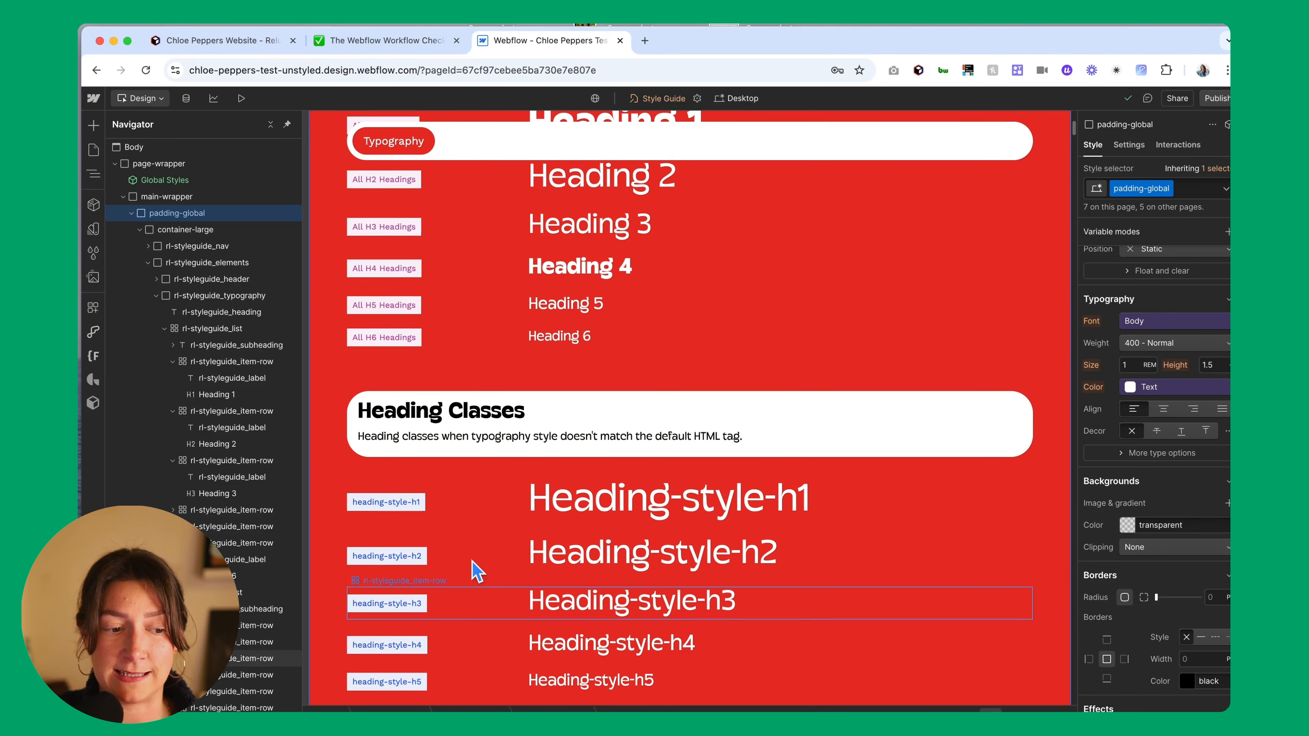
scroll(520, 640, "up", 3)
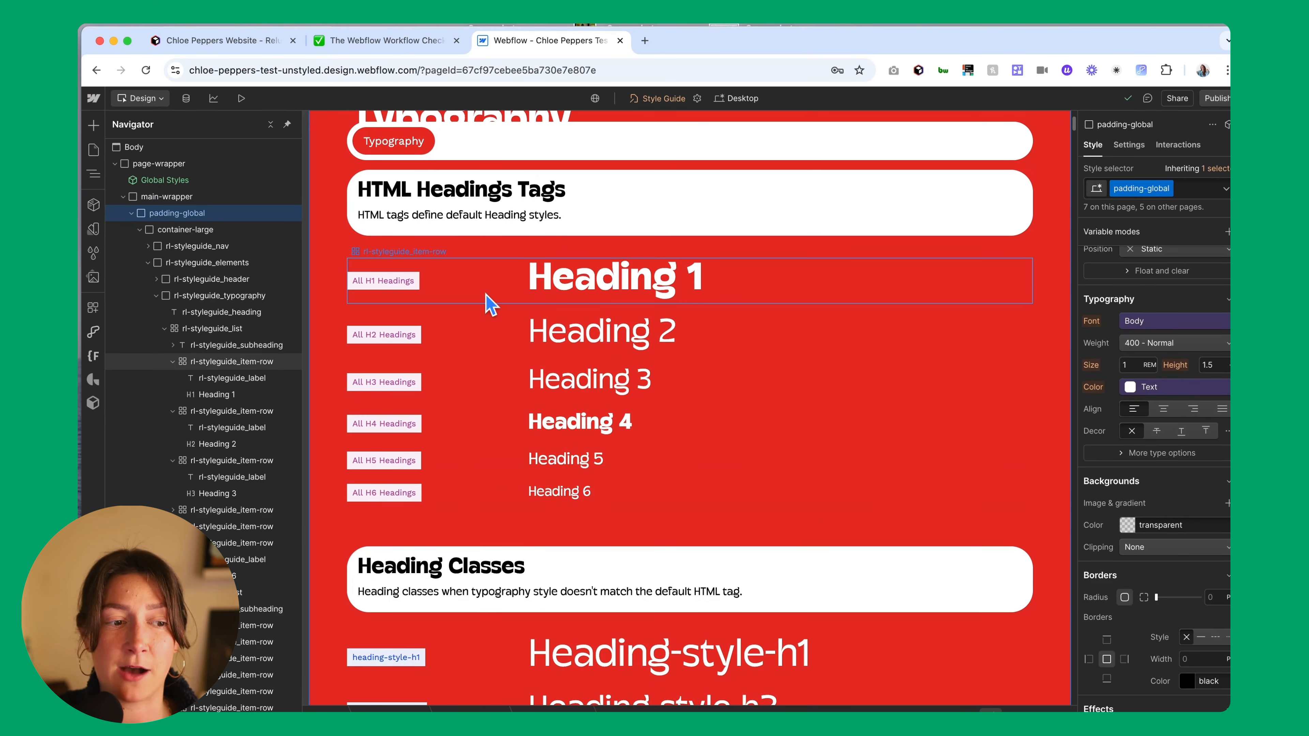
Check Heading 1's desktop text style in Figma and set the All H1 Headings tag's font size to 5 rem (80/16) in Webflow
left_click(597, 290)
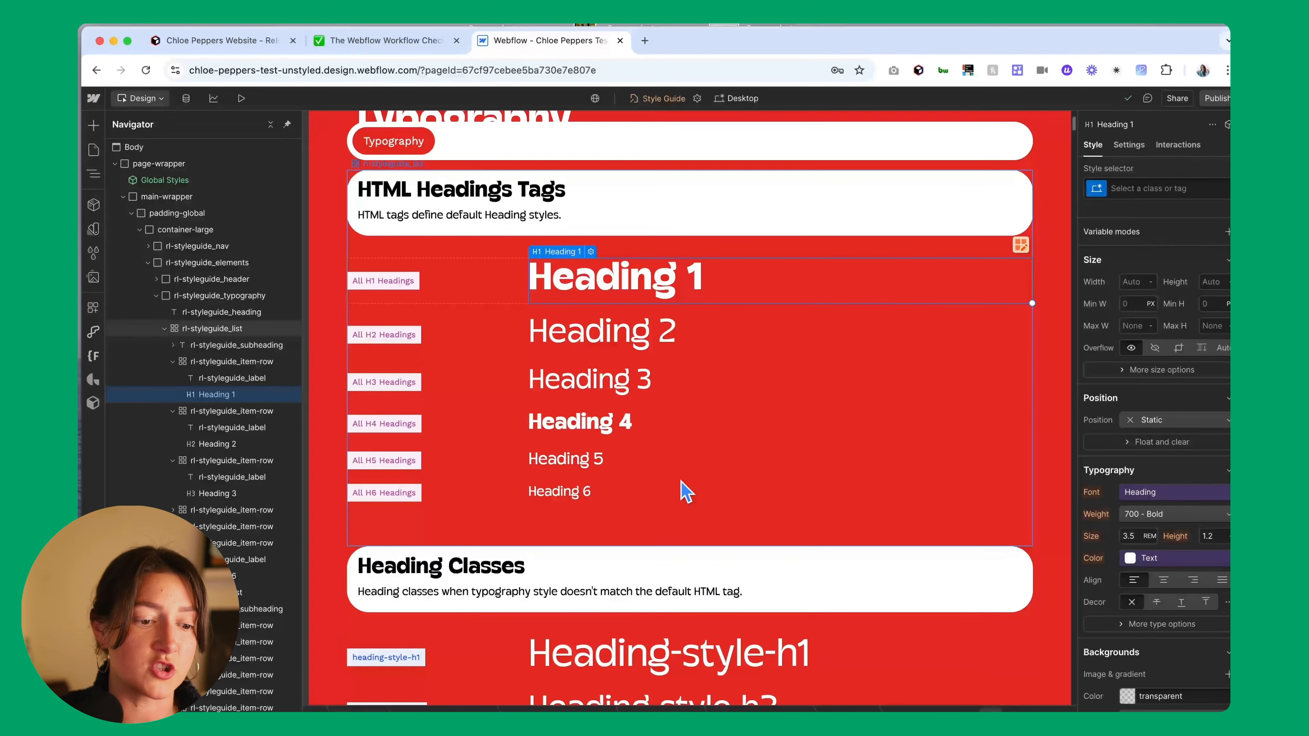
scroll(686, 490, "up", 1)
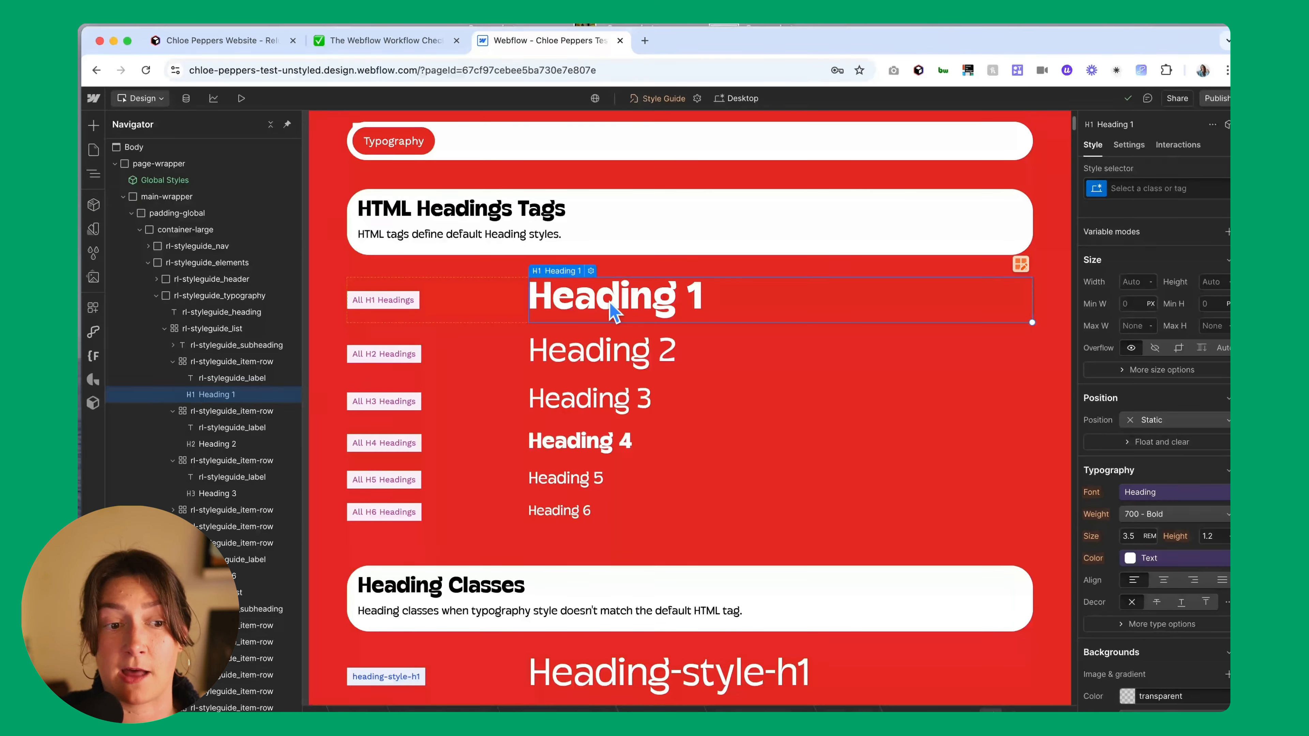
left_click(1138, 188)
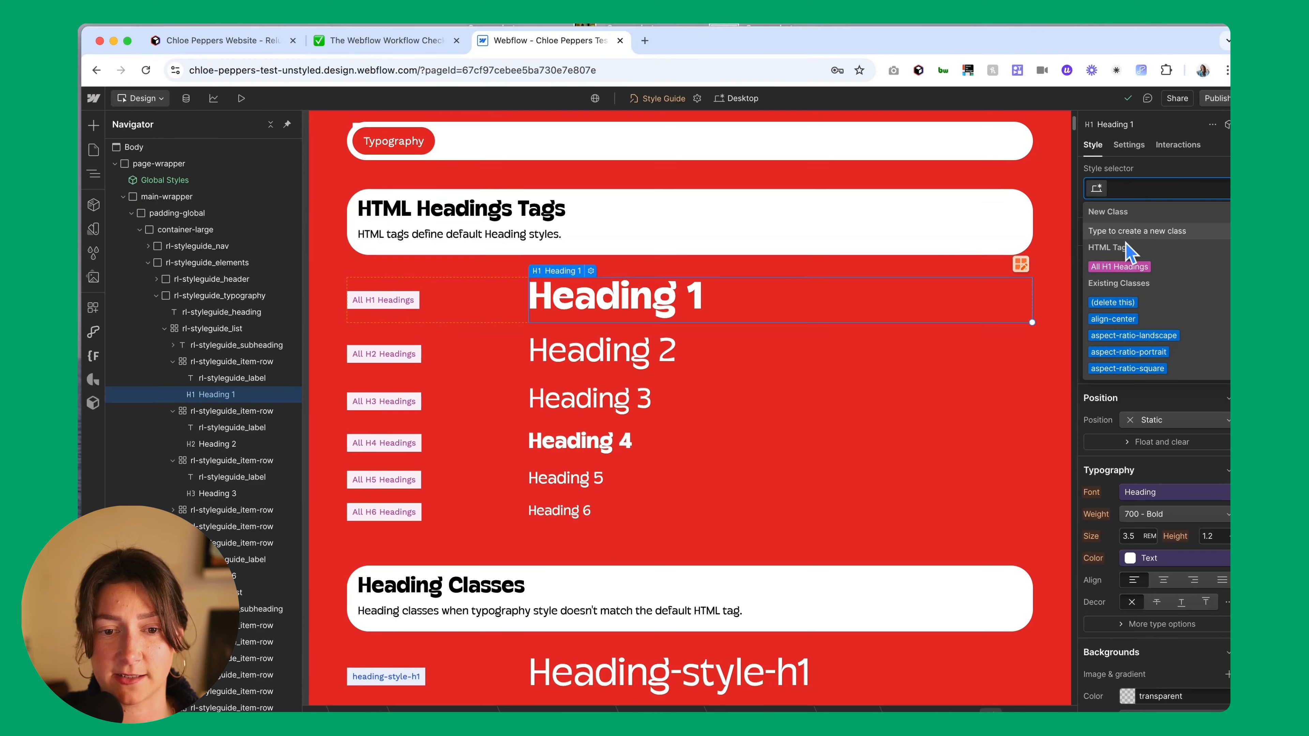
left_click(1132, 269)
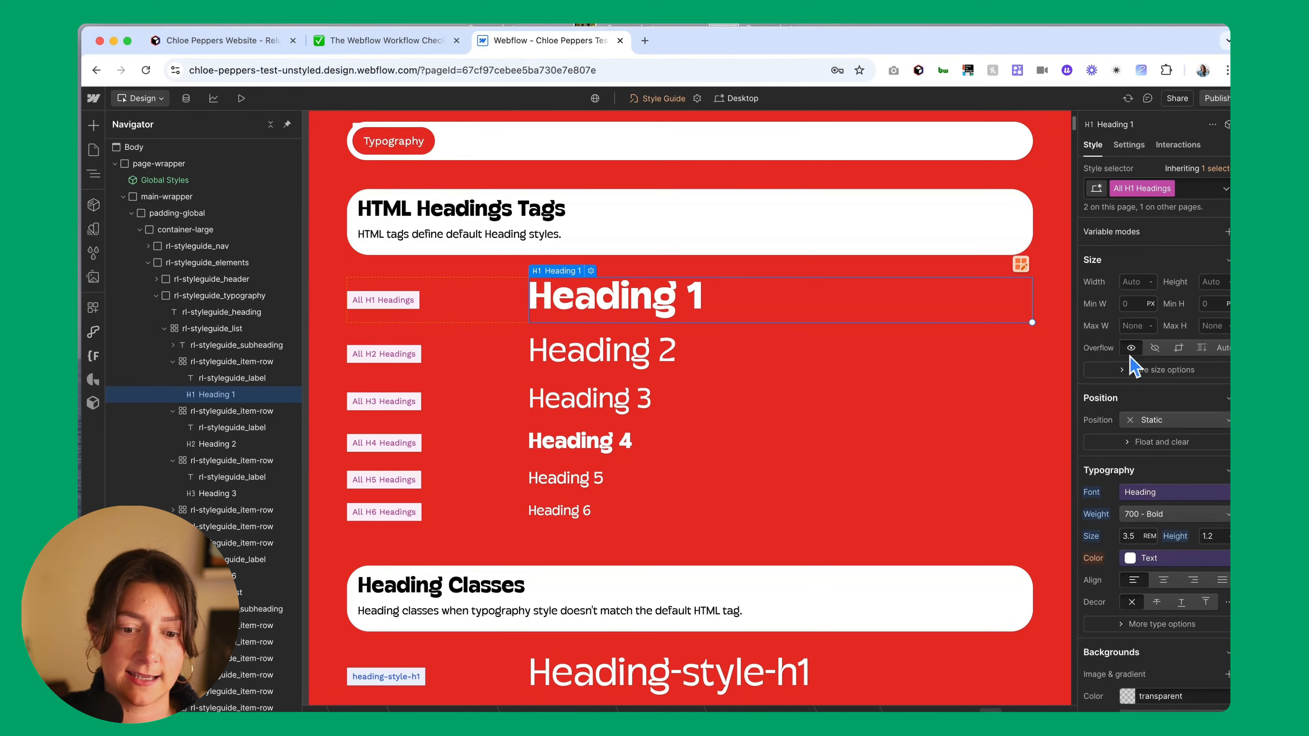
scroll(1133, 366, "down", 3)
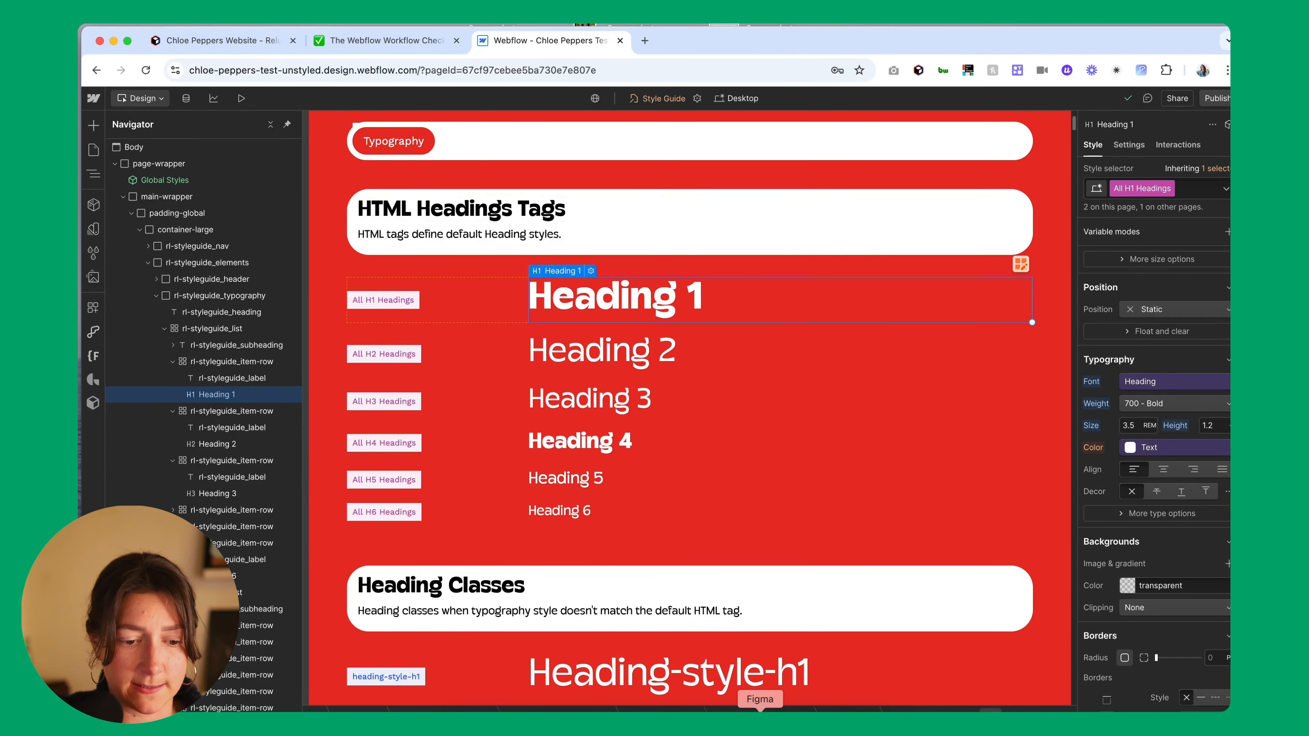
left_click(753, 712)
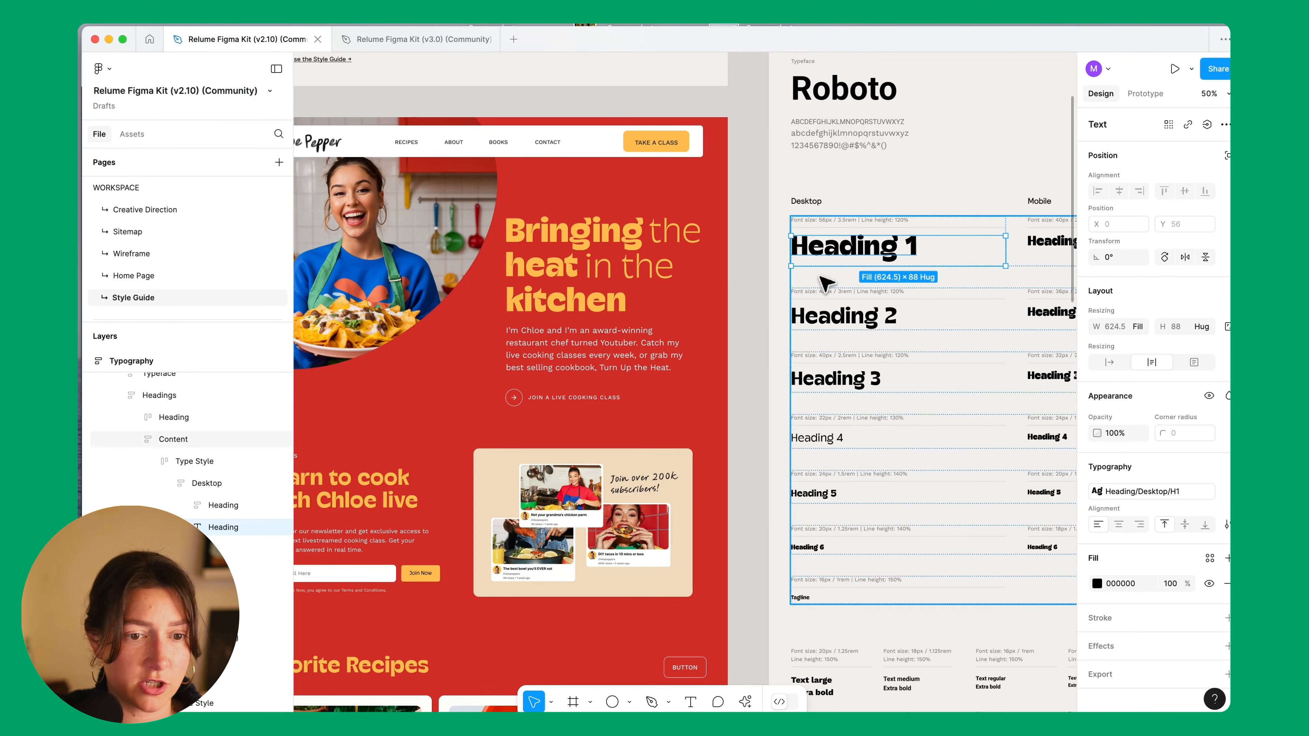
left_click(1139, 491)
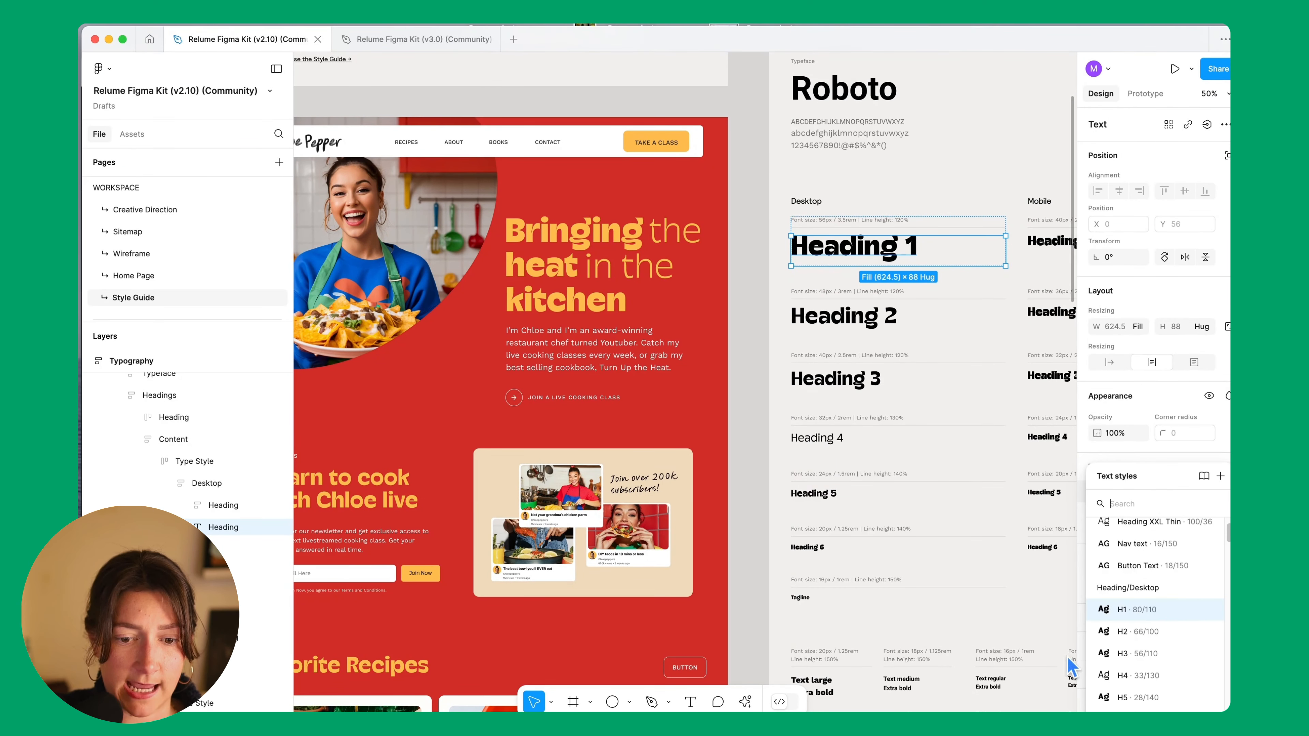
left_click(683, 712)
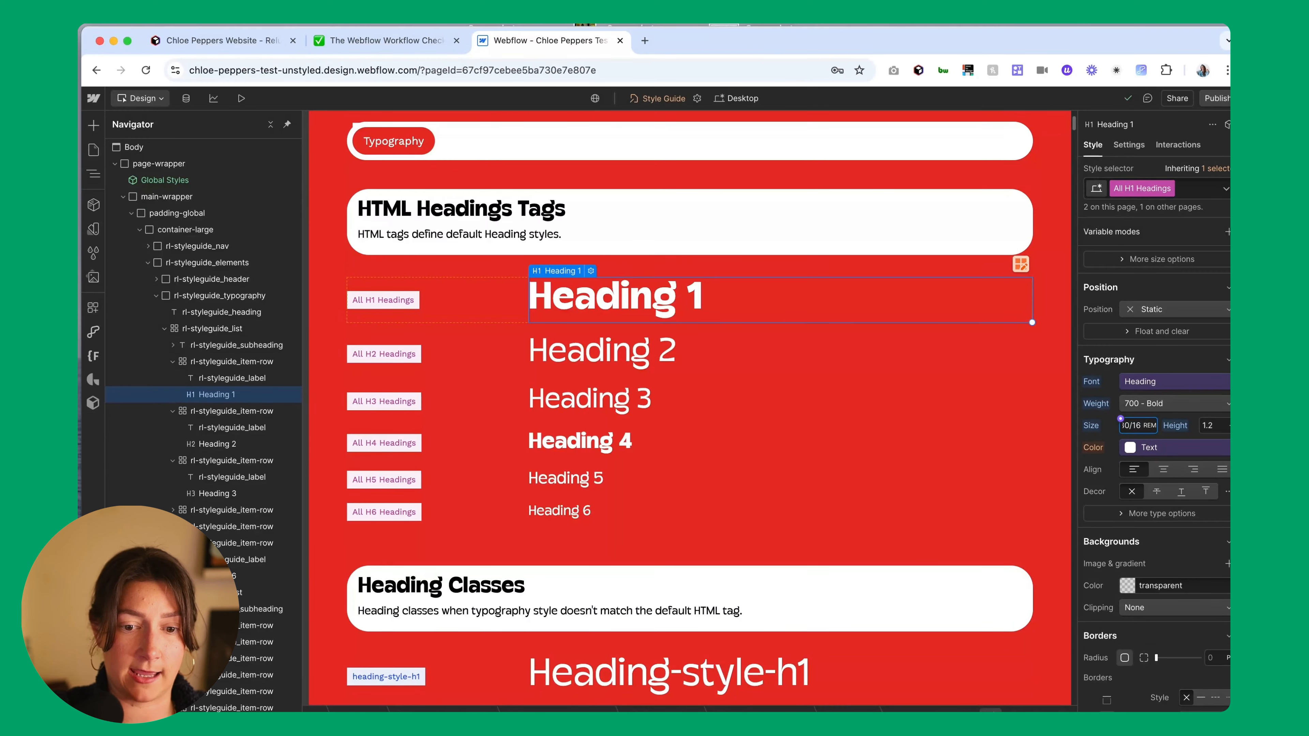
key("Return")
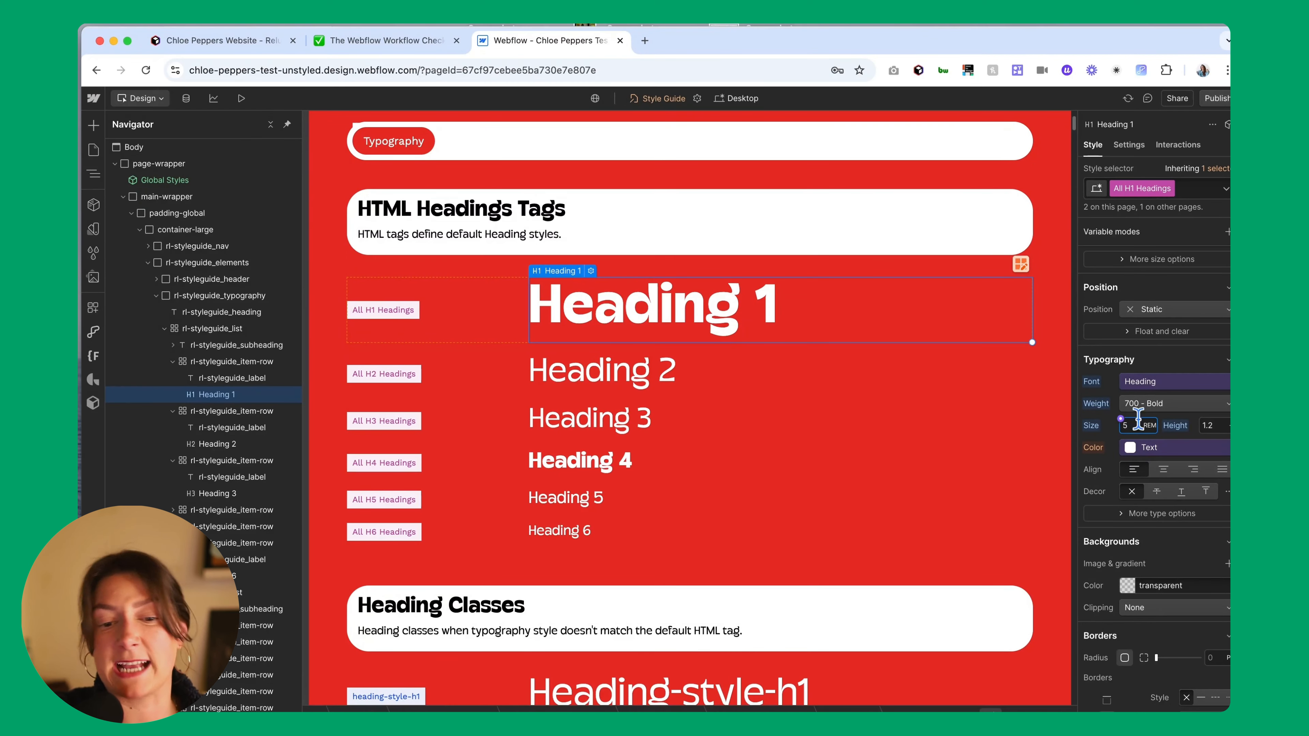
Set the All H1 Headings tag's line height to 1.1 and weight to 800 - Extra Bold, checking the H1 text style in Figma
left_click(1138, 419)
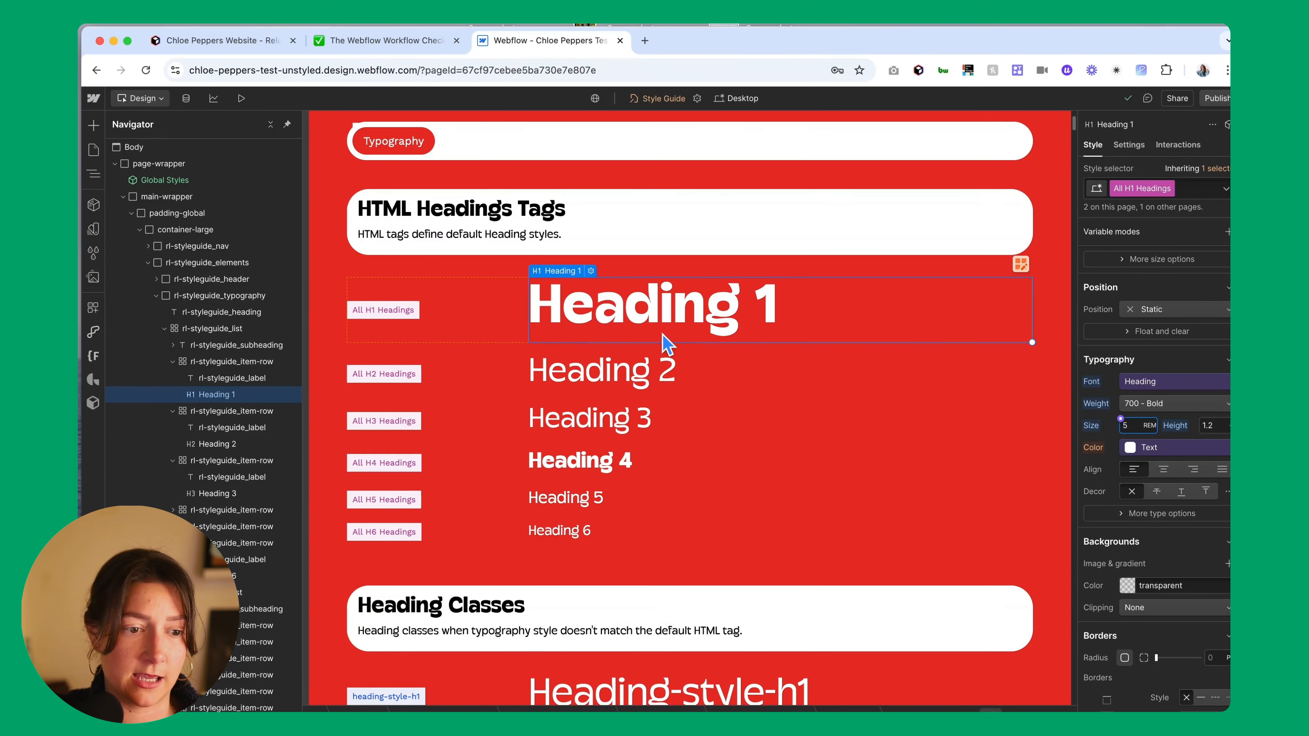
scroll(665, 338, "down", 1)
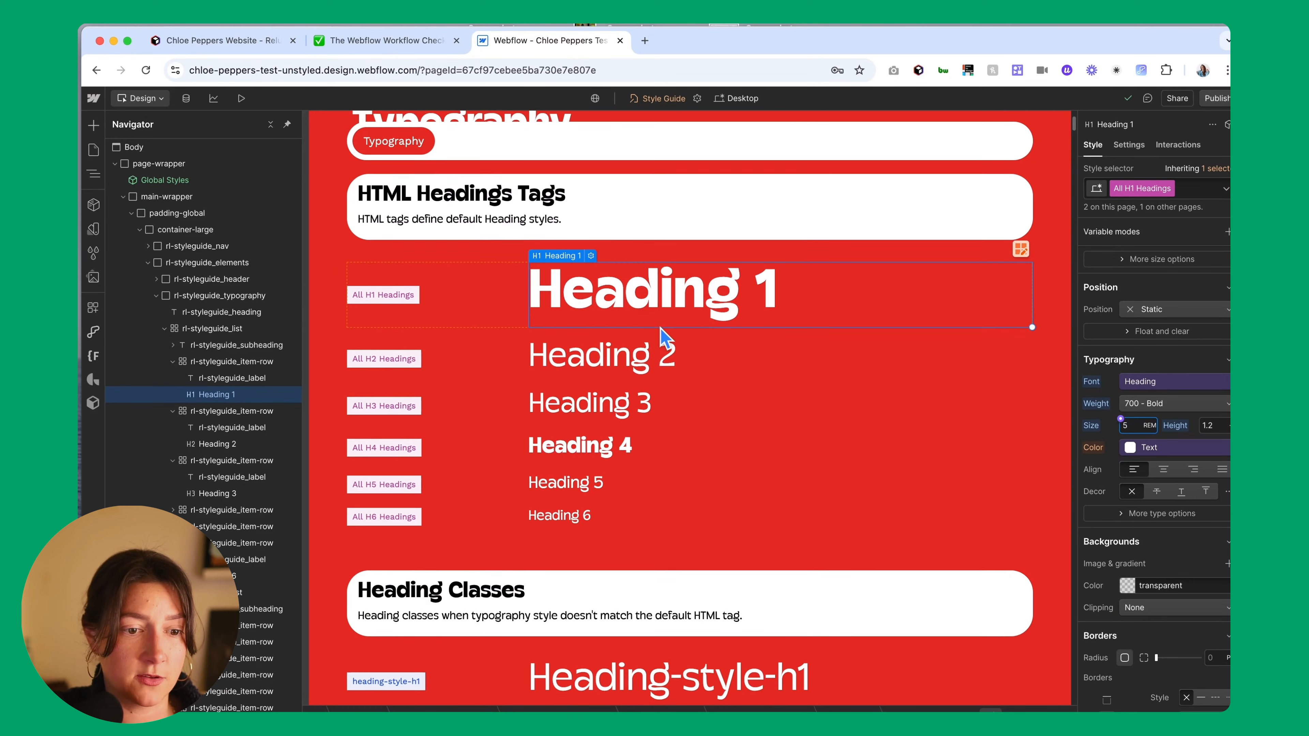
scroll(669, 304, "down", 3)
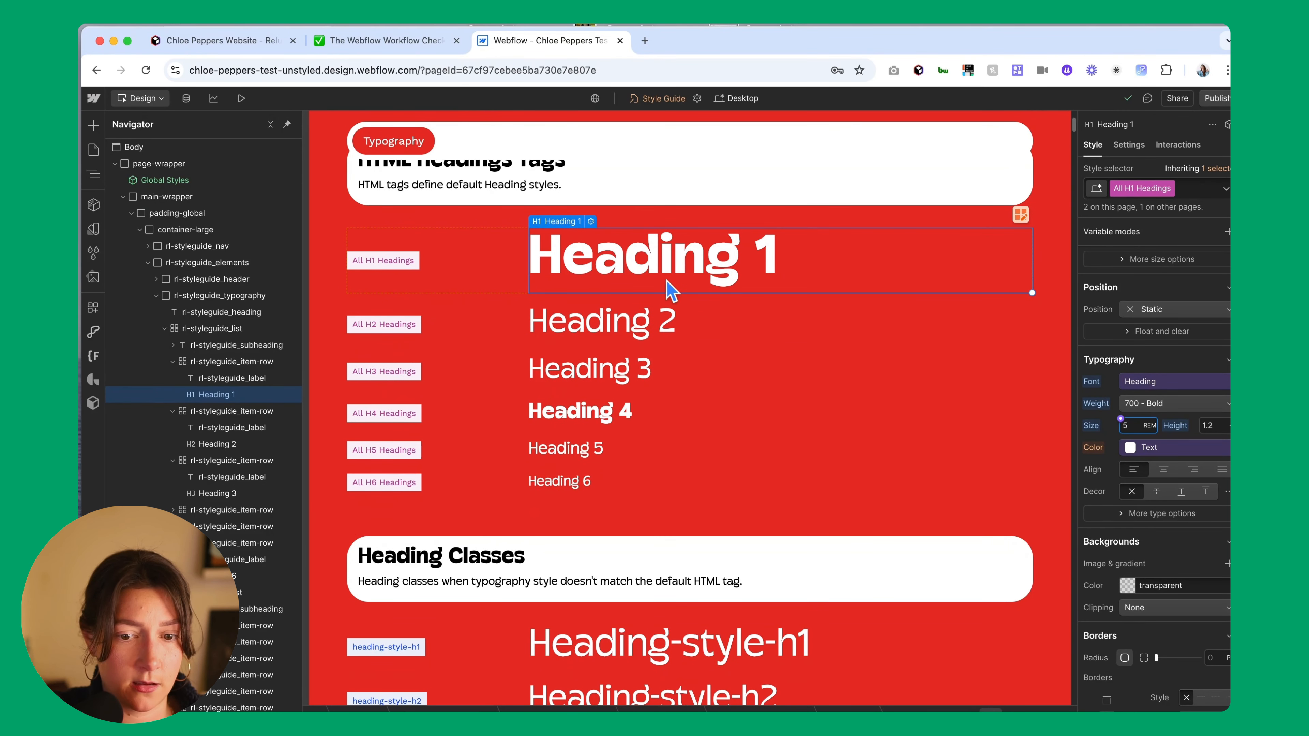
left_click(1179, 404)
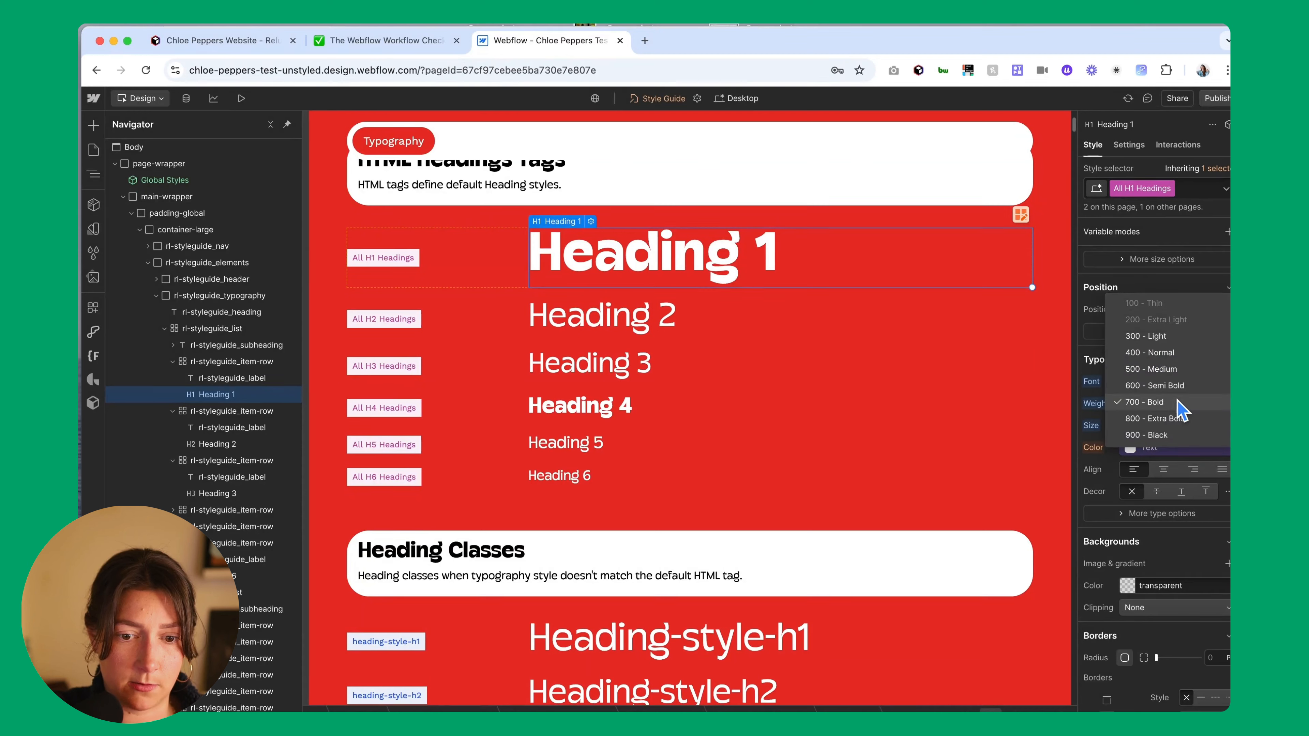
left_click(1165, 418)
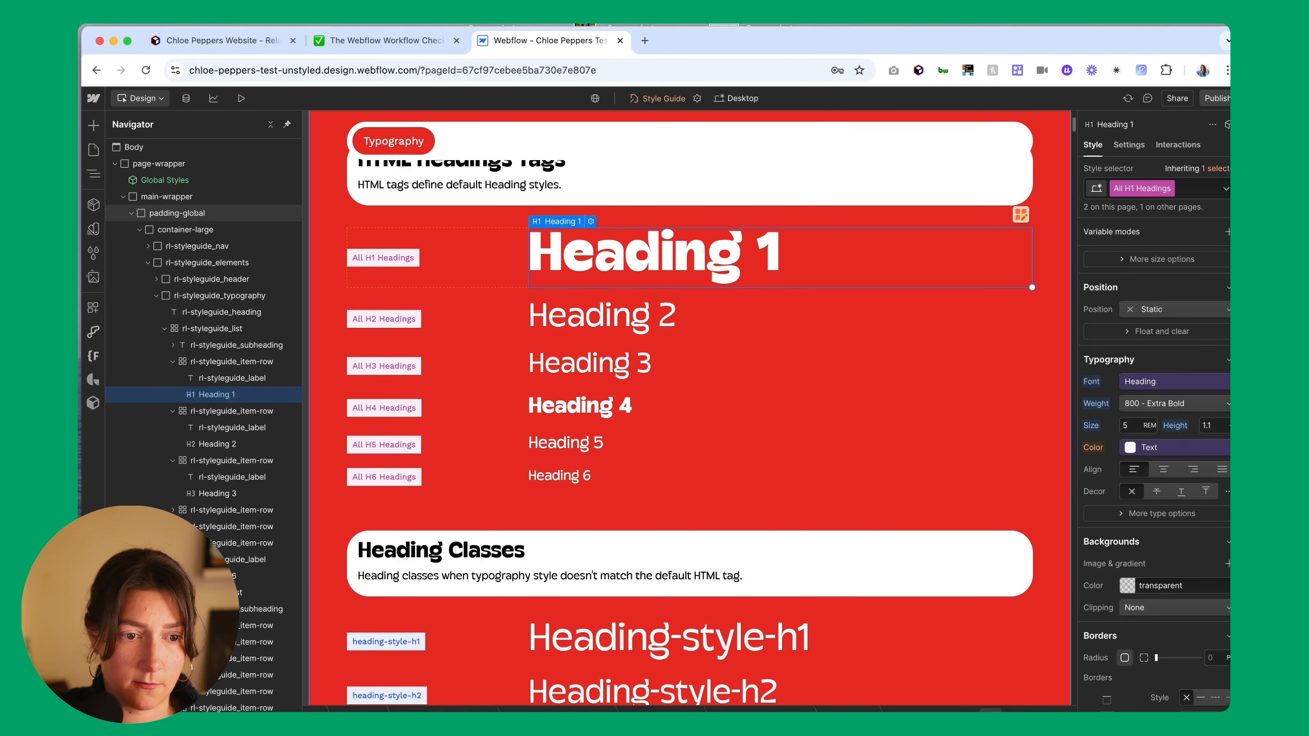
left_click(759, 728)
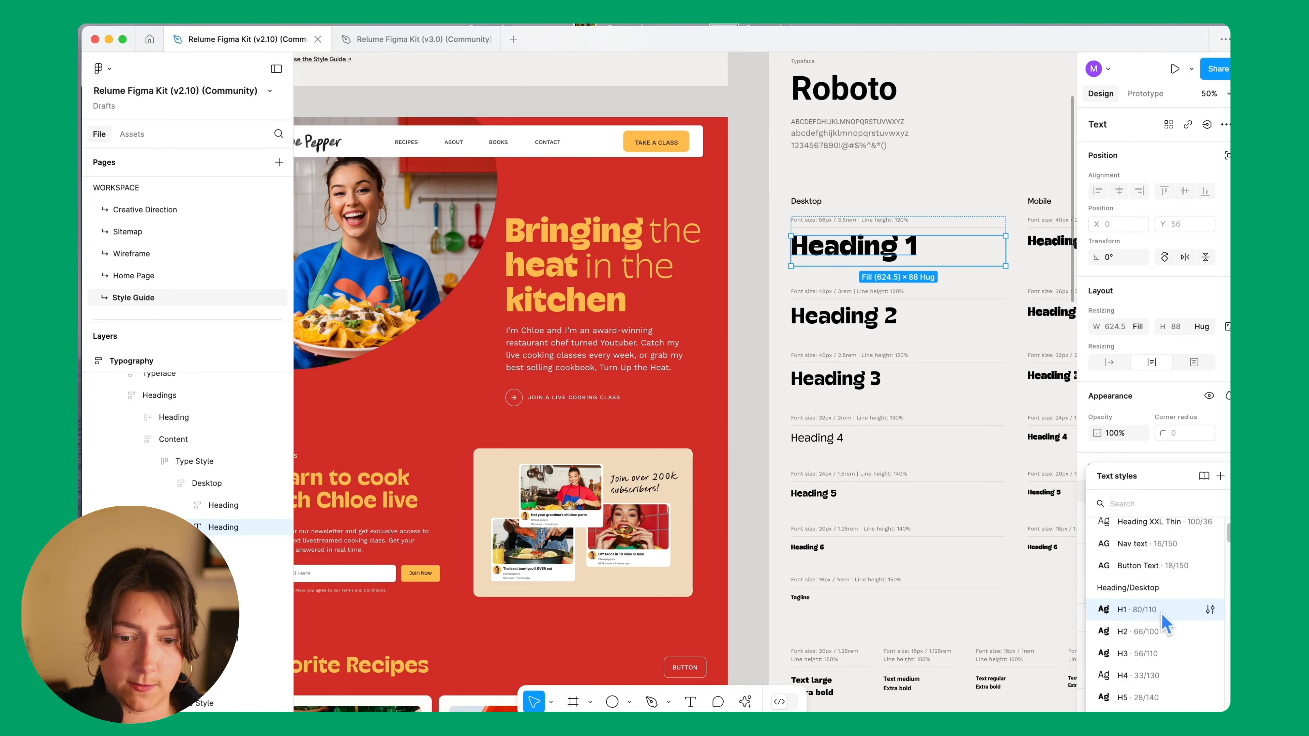
left_click(1210, 610)
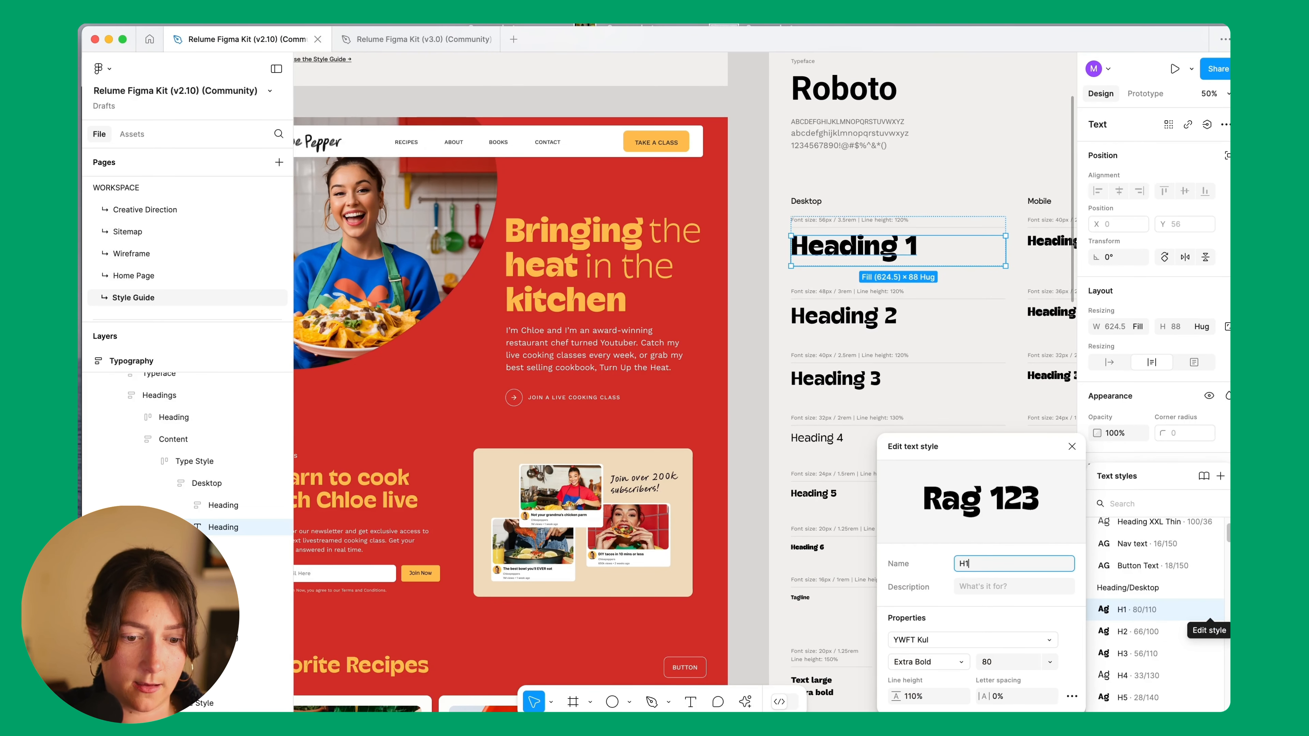
left_click(677, 728)
In Webflow, set the heading-style-h1 class to 5 rem font size, 1.1 line height and 800 - Extra Bold weight
scroll(654, 367, "down", 3)
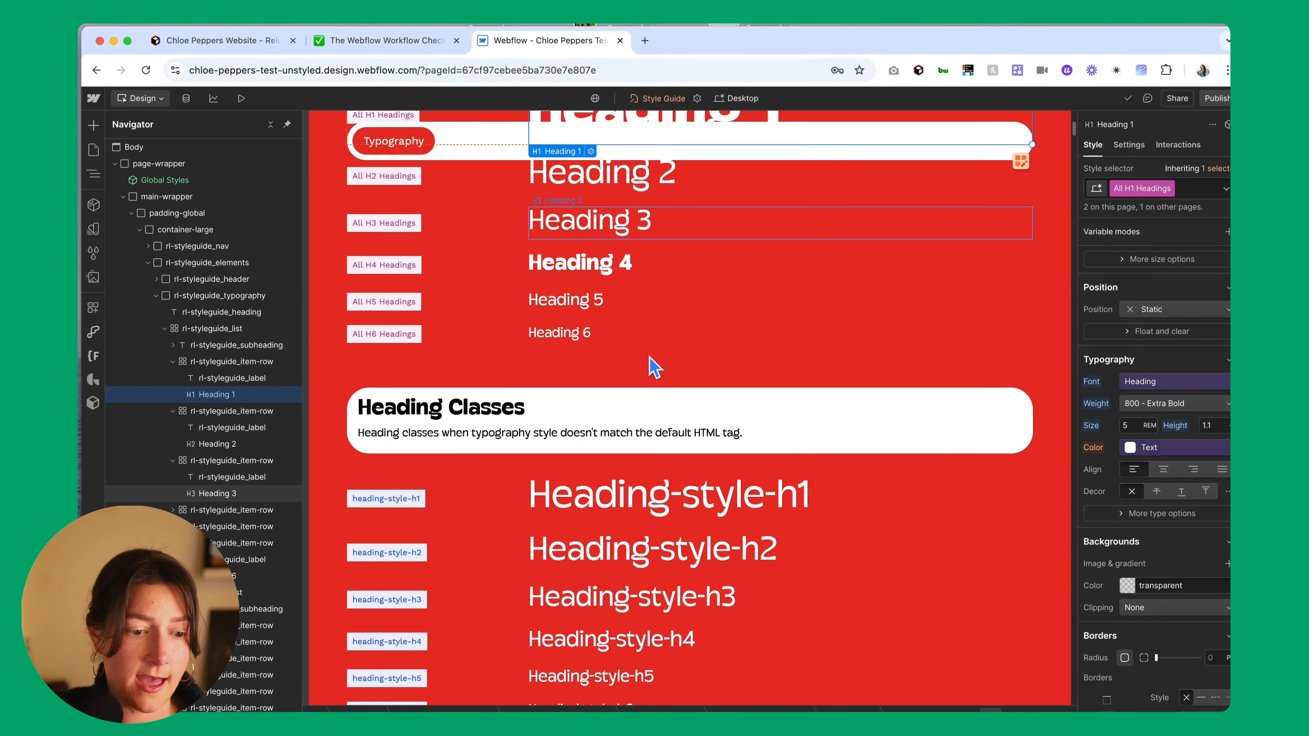
left_click(607, 516)
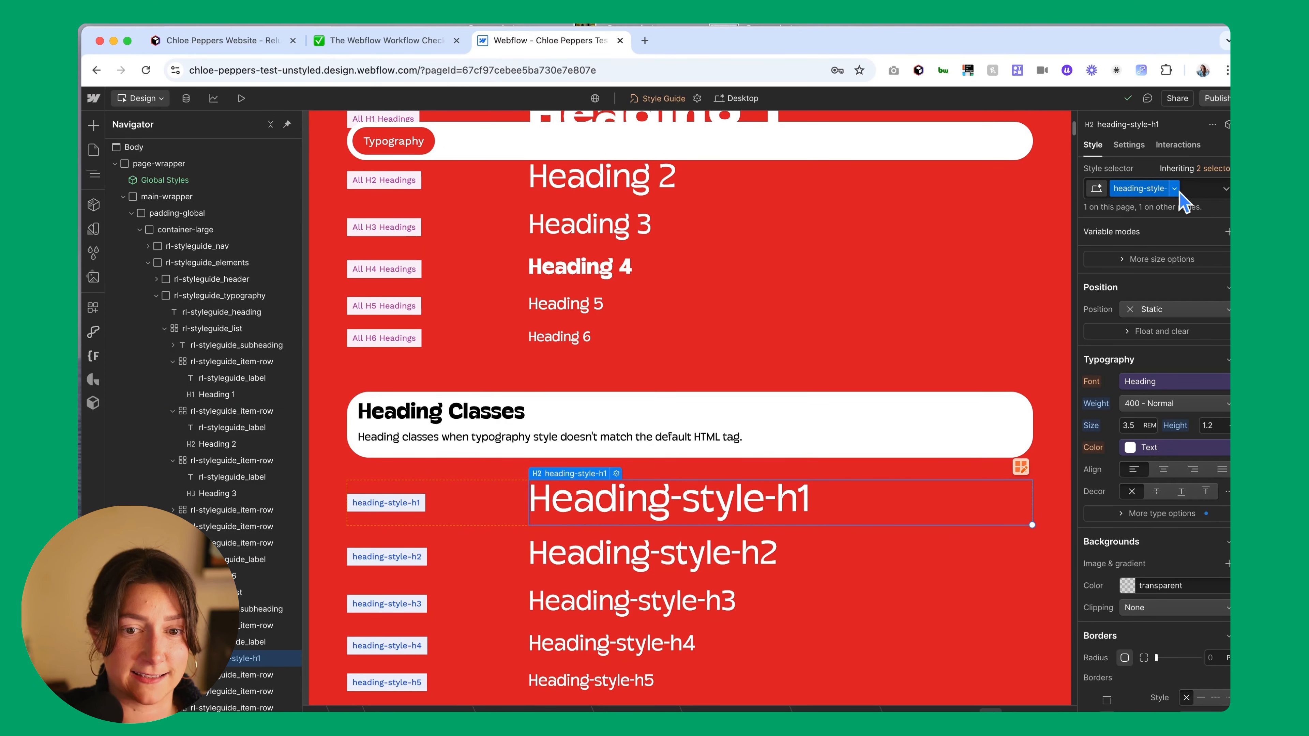
left_click(1138, 427)
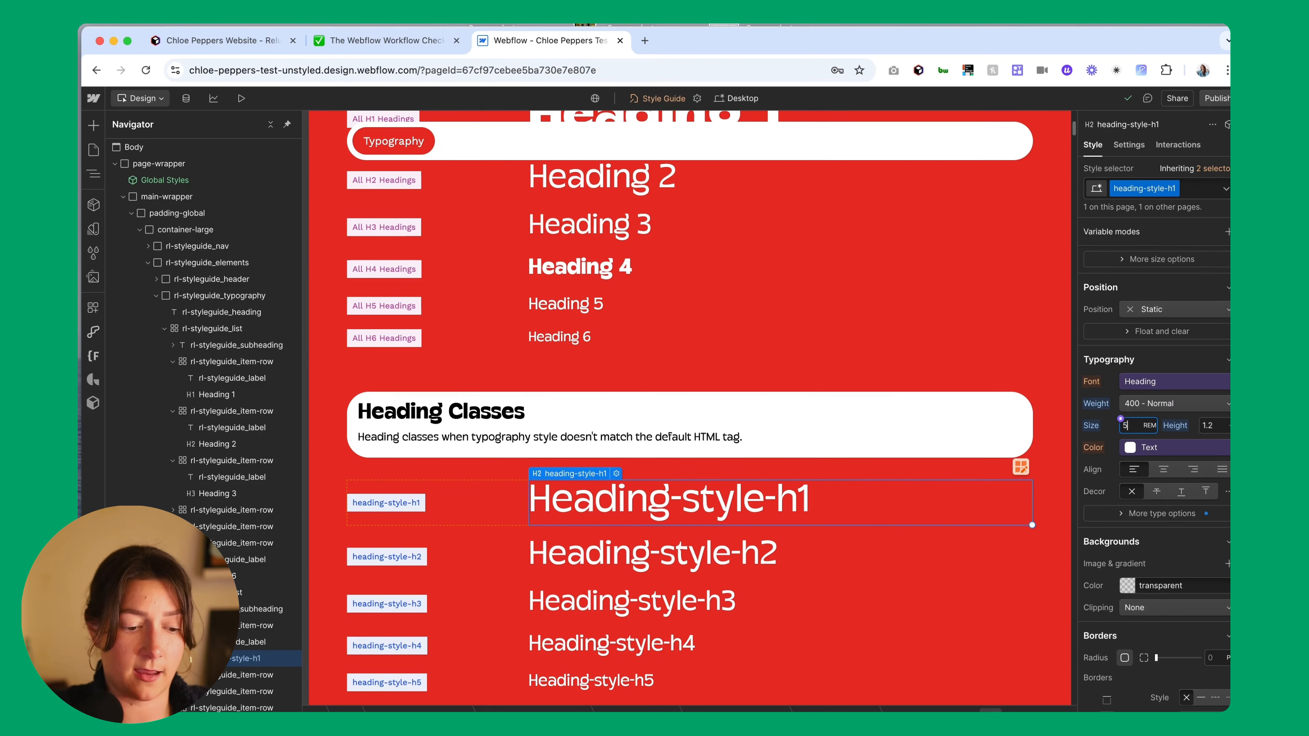
type("5")
key("Return")
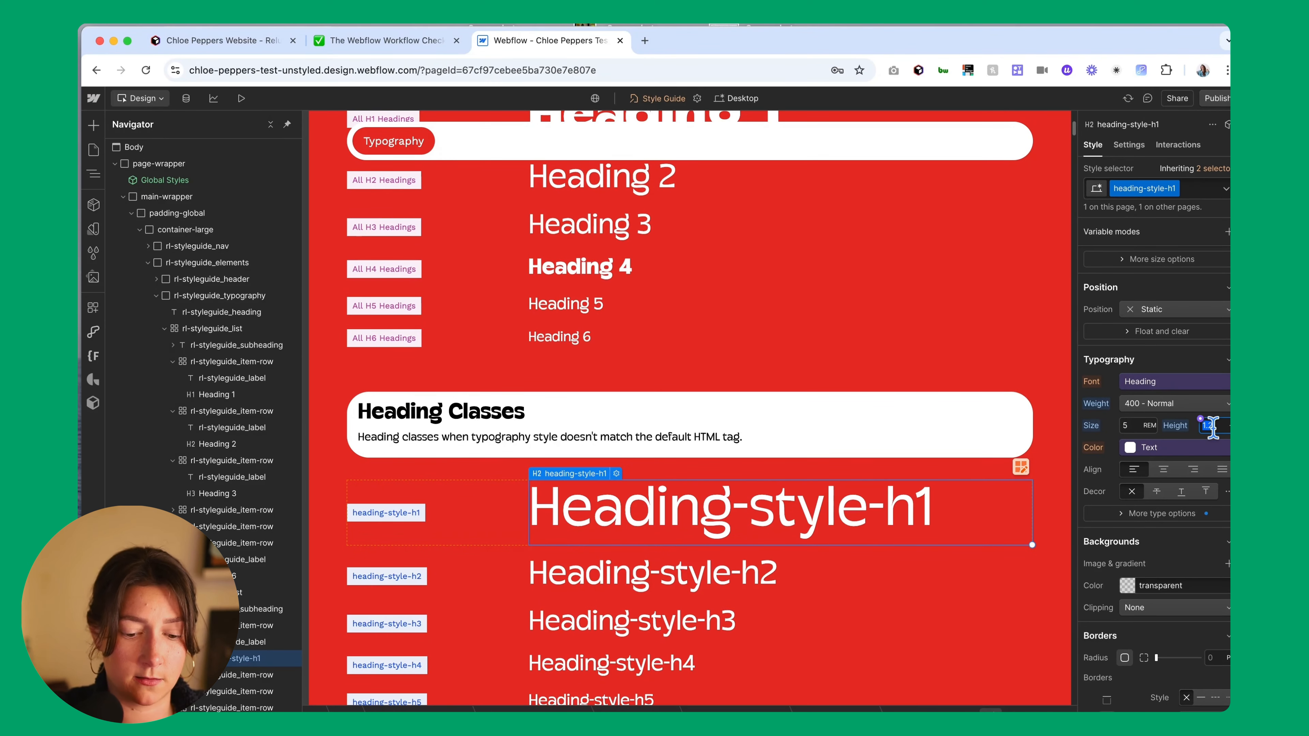
type("1.1")
key("Return")
left_click(1165, 403)
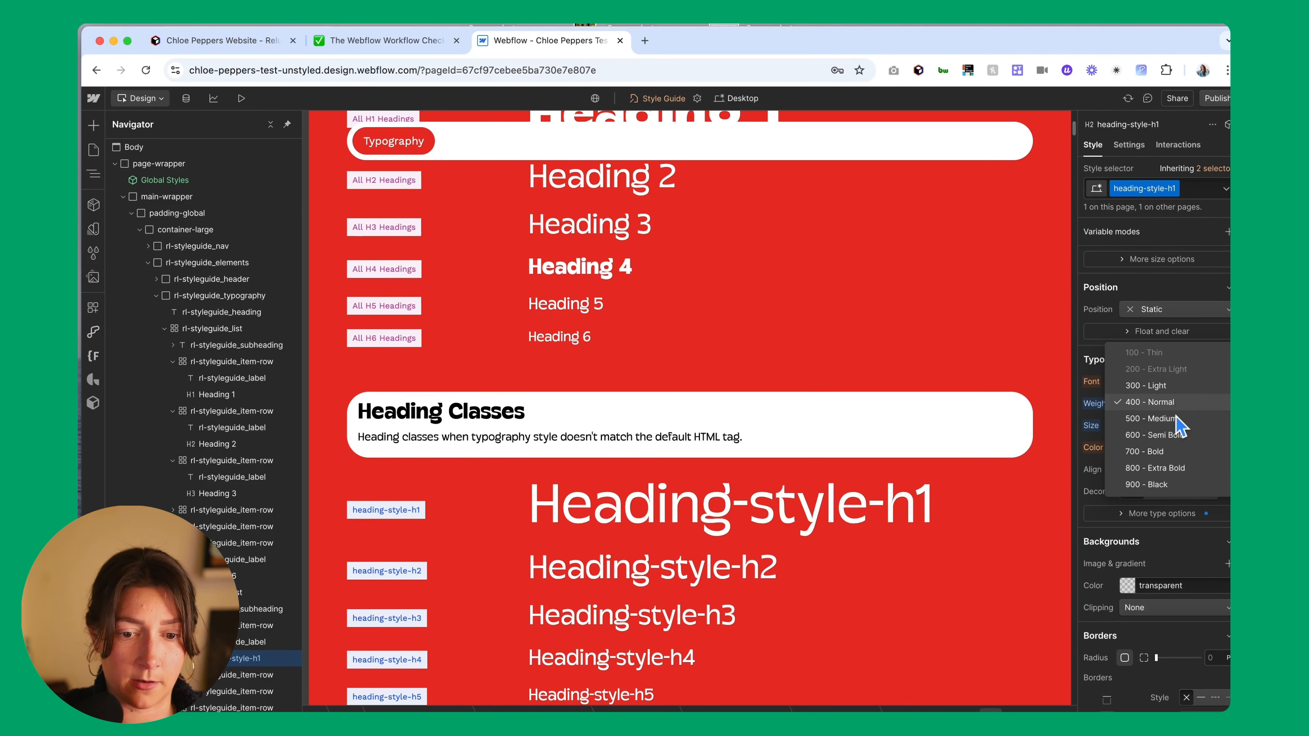
left_click(1176, 469)
Select Heading 2 under HTML Headings Tags and check Heading 2's desktop text style in Figma
scroll(570, 555, "up", 3)
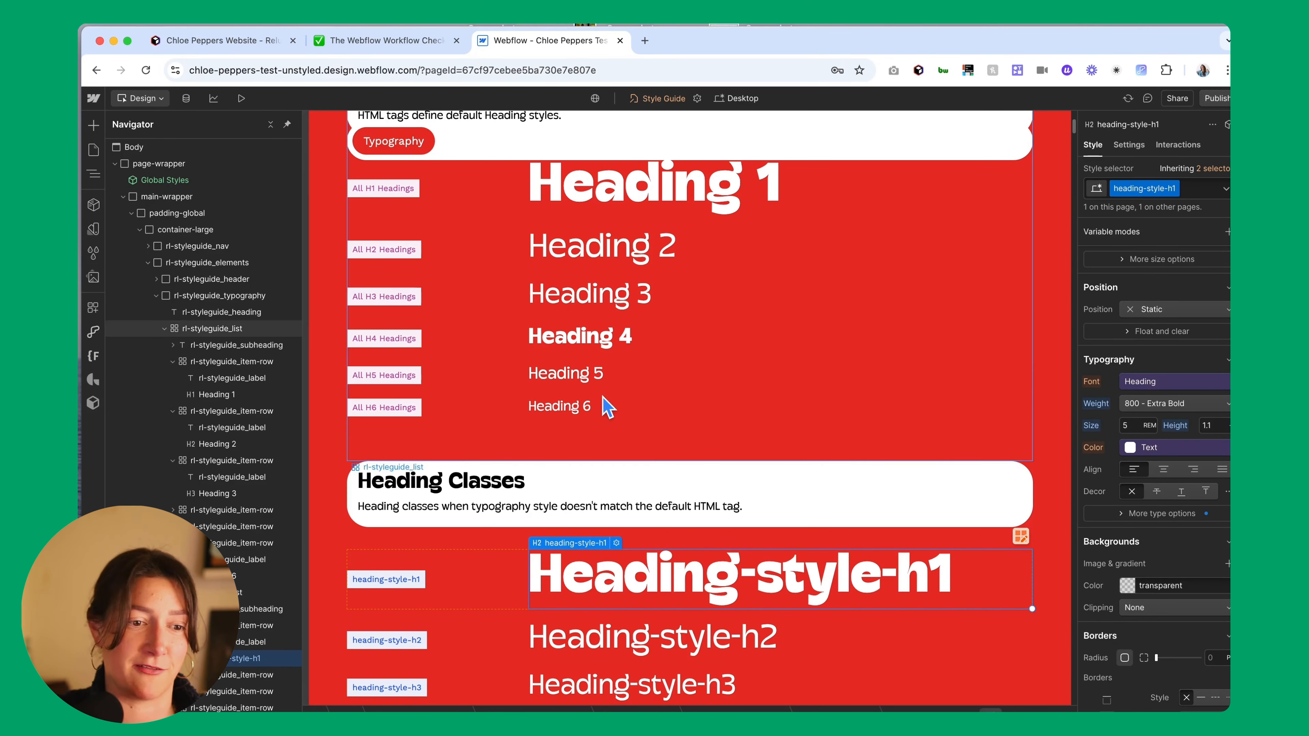
left_click(590, 248)
scroll(587, 252, "up", 2)
scroll(588, 251, "up", 1)
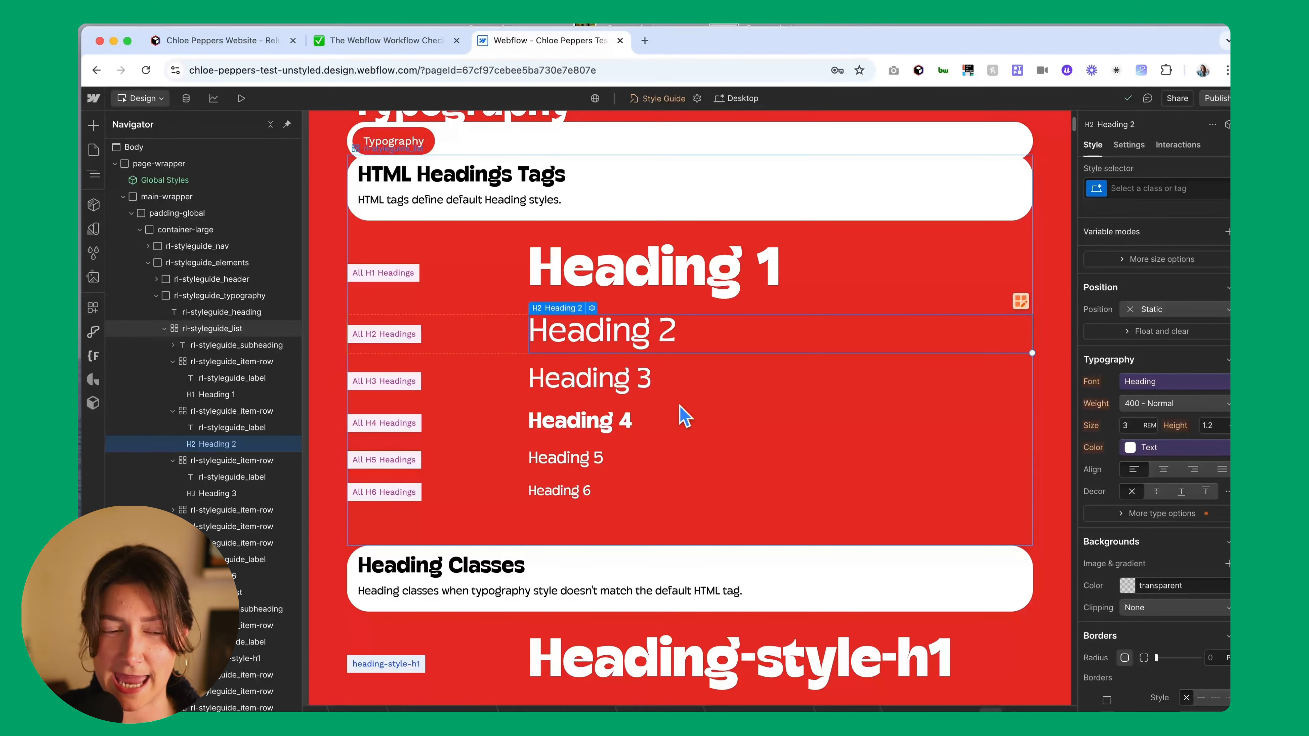
left_click(757, 721)
left_click(838, 323)
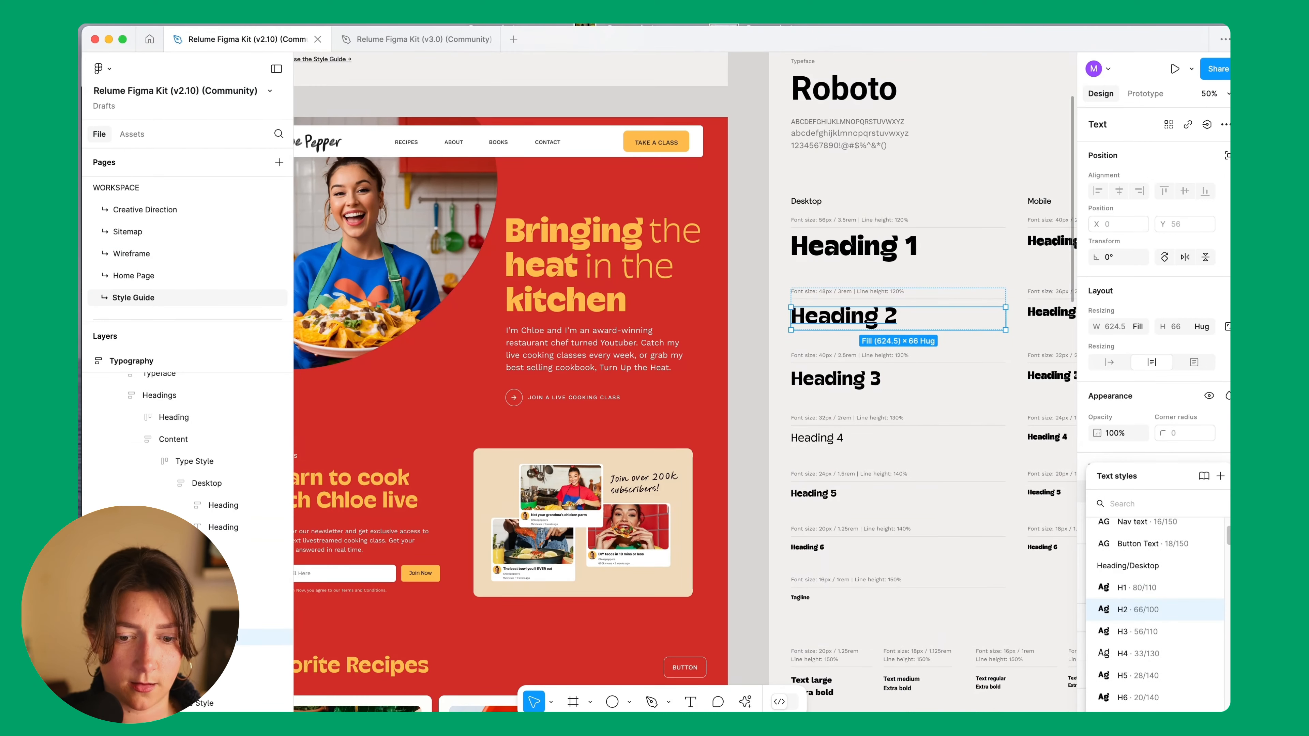
Try styling Heading 2 in Webflow with a 4.125 rem font size and 700 - Bold weight without choosing its HTML tag
left_click(682, 722)
left_click(1129, 424)
type("4.06")
key("Return")
left_click(1168, 403)
left_click(1169, 450)
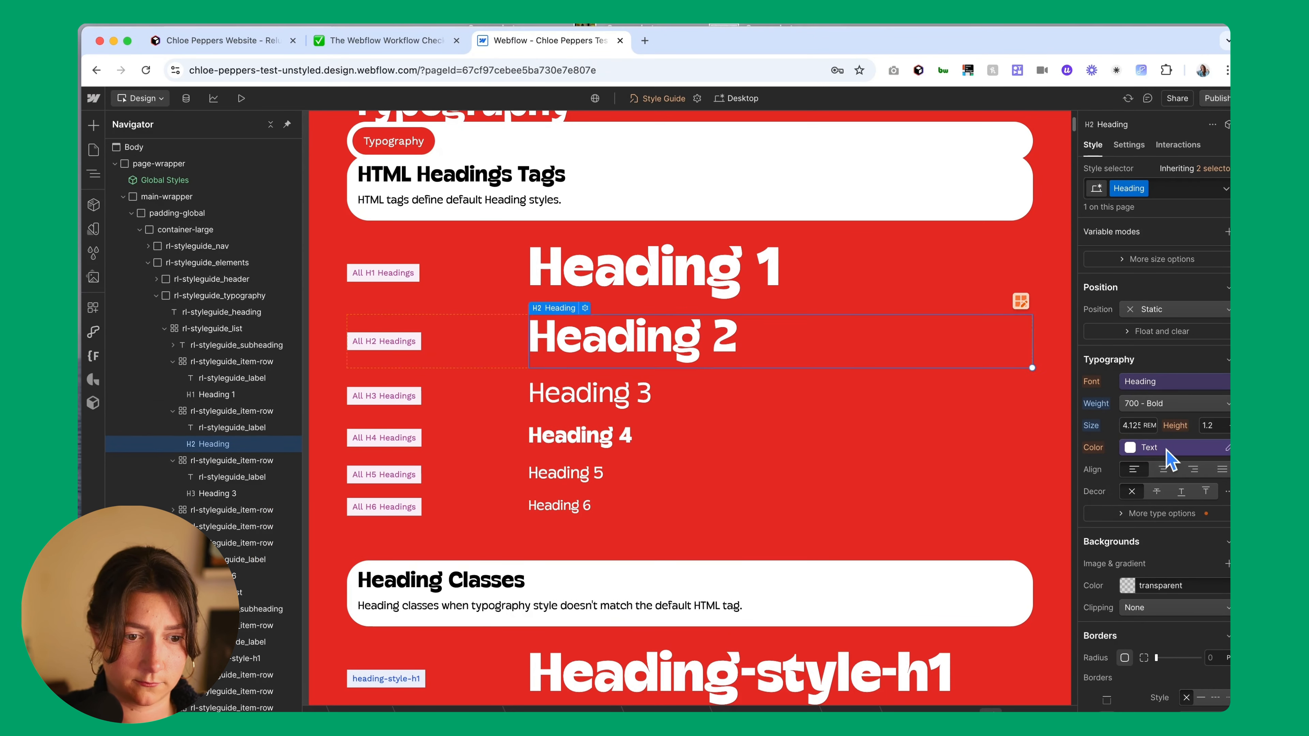
Set the heading-style-h2 class to a 4.125 rem font size and 700 - Bold weight
scroll(722, 516, "down", 1)
left_click(669, 679)
left_click(634, 281)
scroll(644, 464, "down", 1)
left_click(650, 670)
left_click(1126, 424)
type("4.125")
key("Return")
left_click(1180, 403)
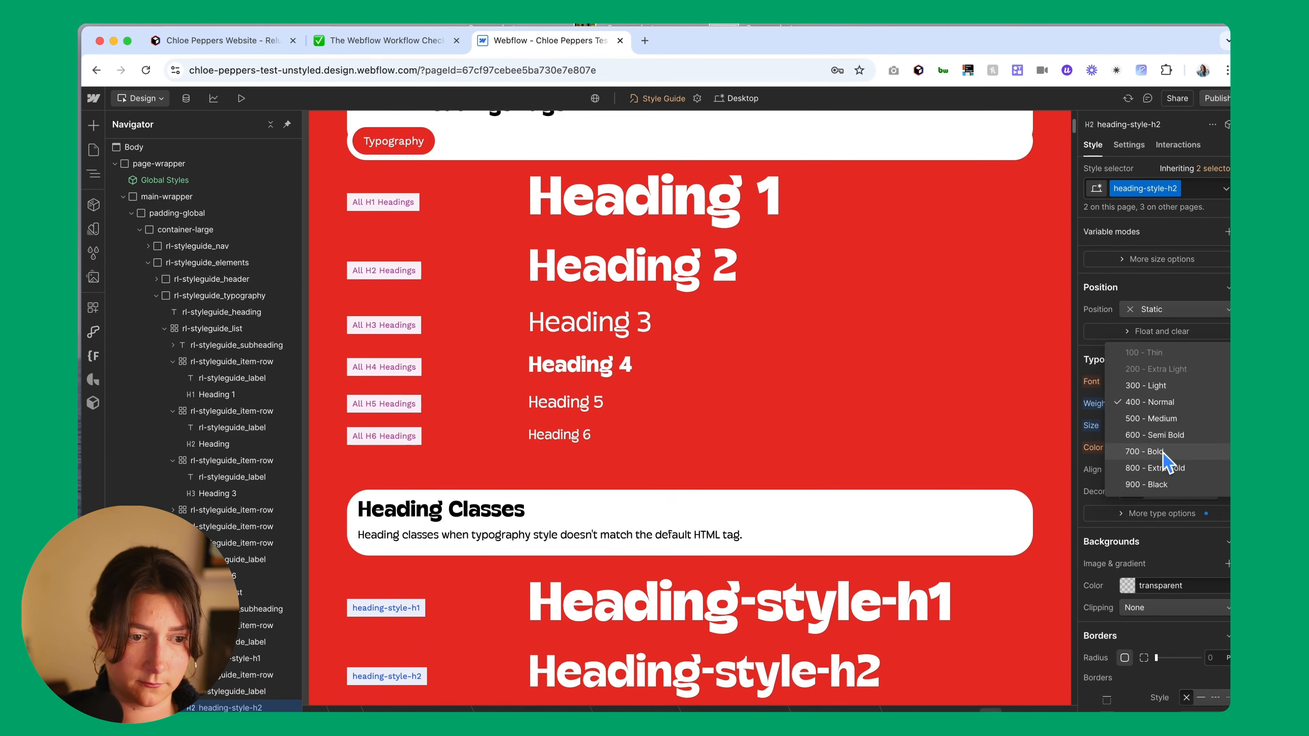
left_click(1166, 452)
Remove the Heading class from the Heading 2 element under HTML Headings Tags
scroll(696, 330, "up", 2)
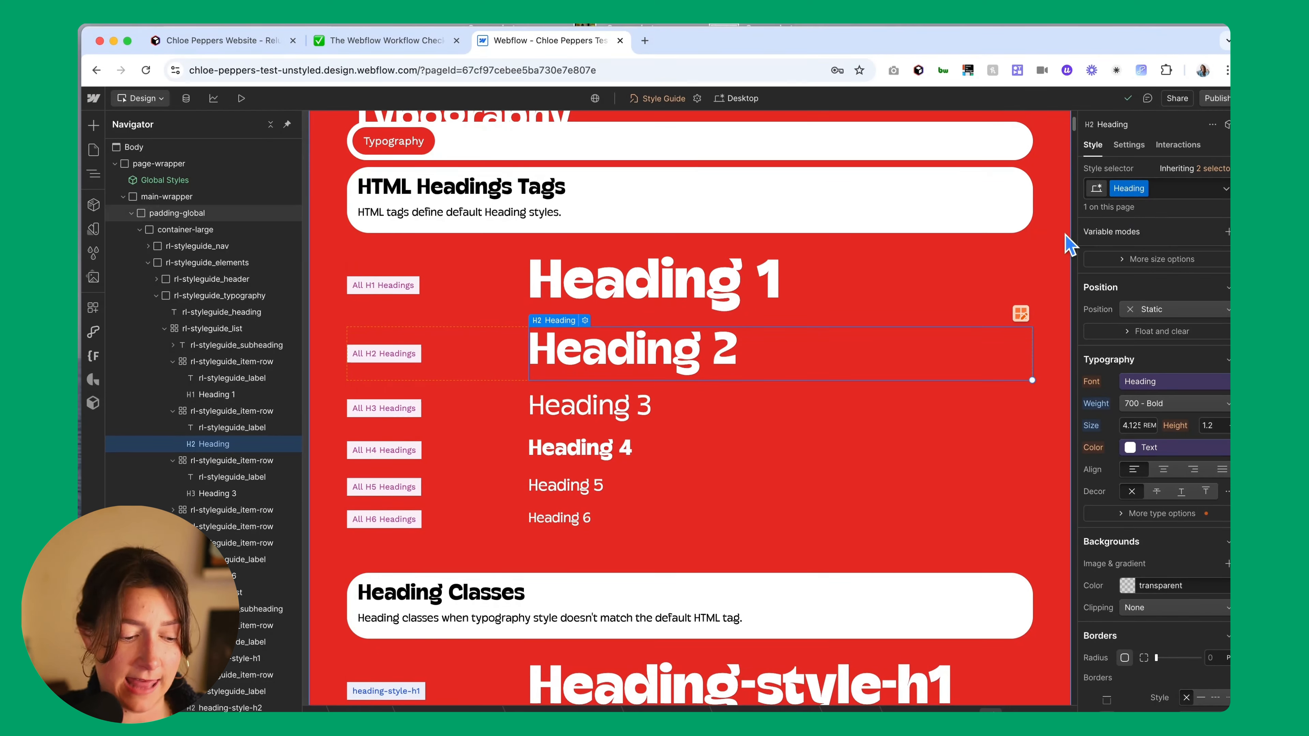
left_click(1143, 189)
left_click(1134, 240)
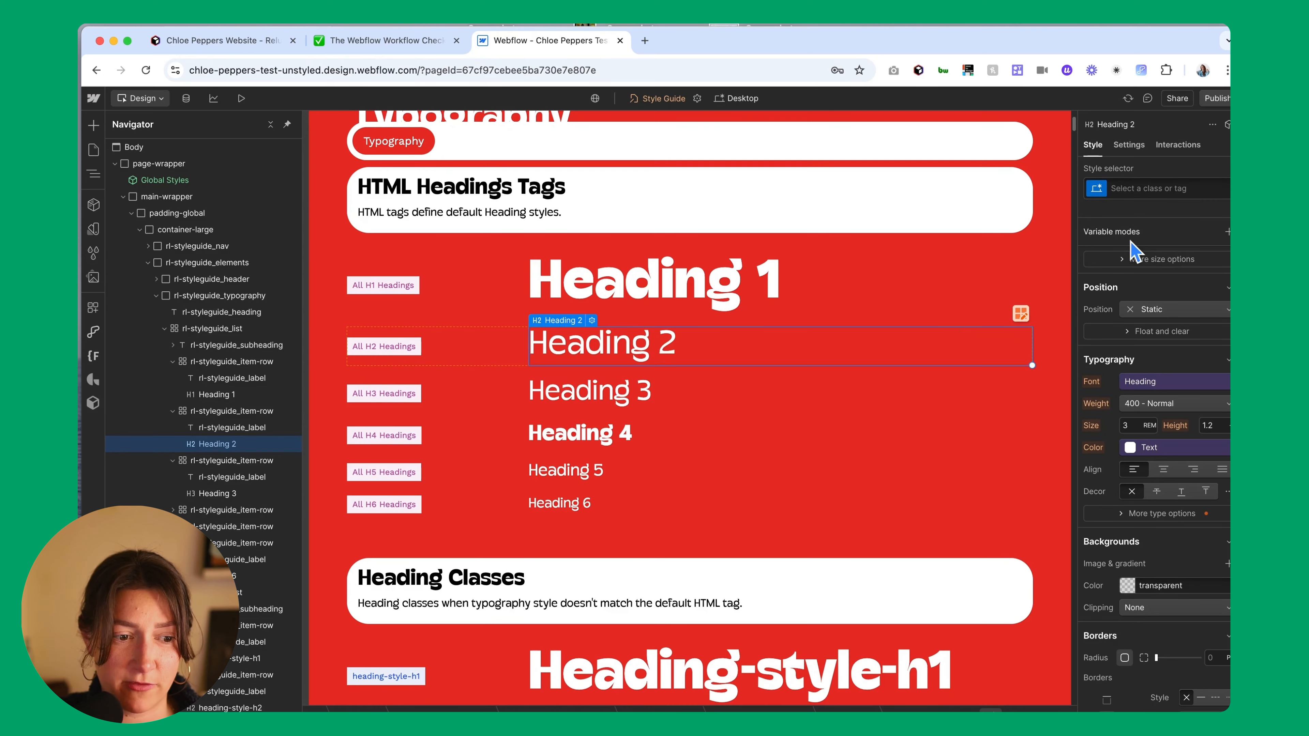
Choose the All H2 Headings tag as Heading 2's style selector and enter its new font size
left_click(1154, 188)
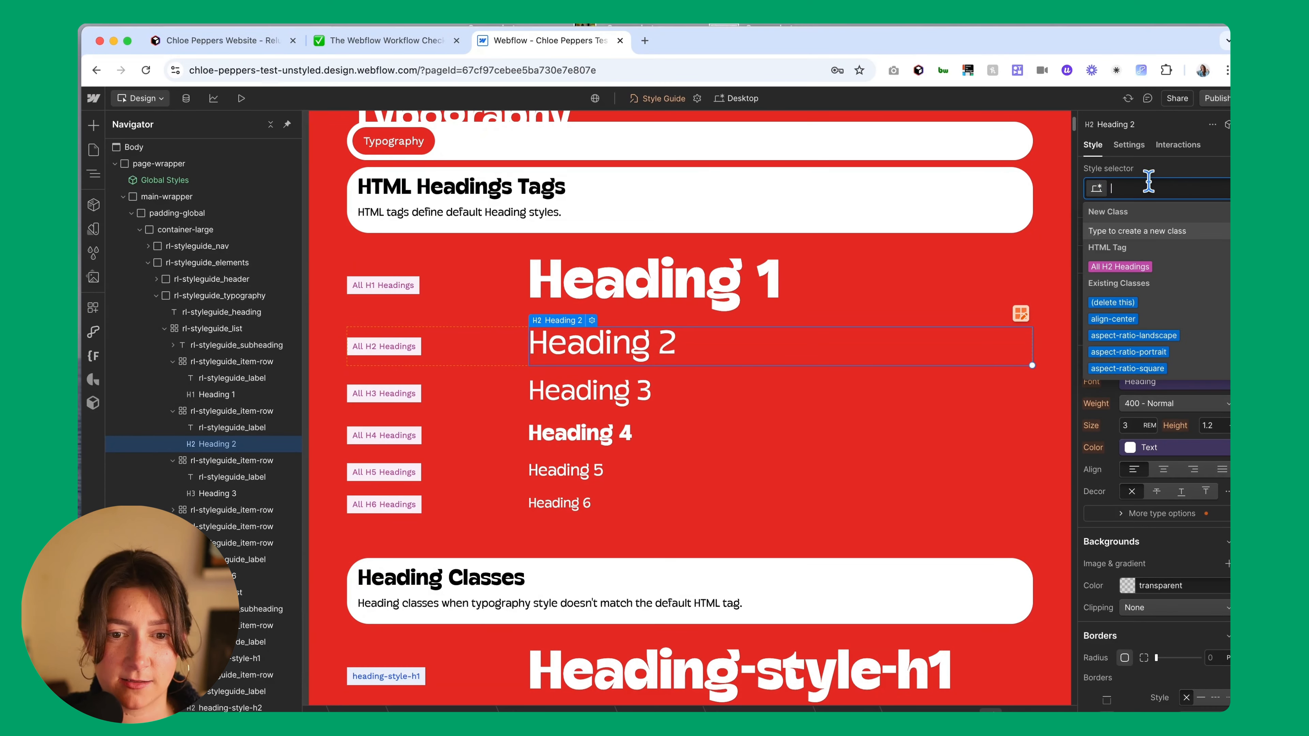
left_click(1132, 268)
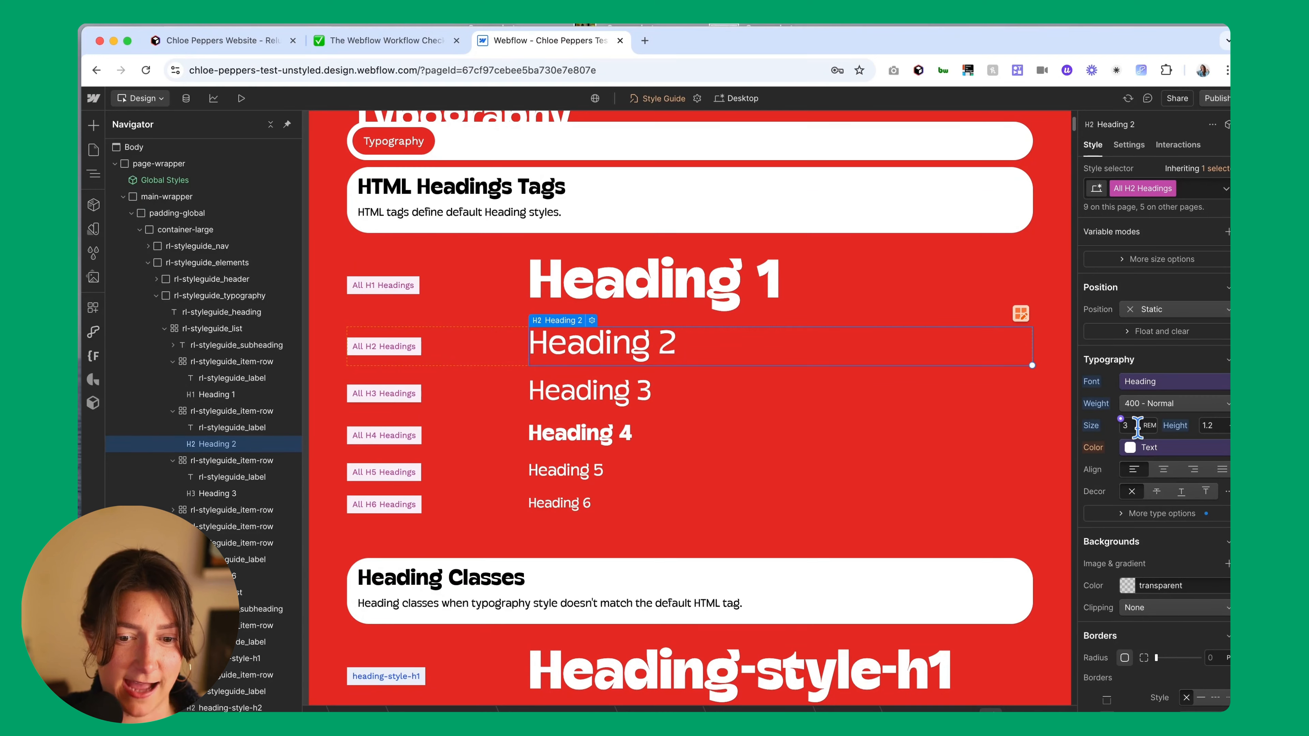
left_click(1135, 426)
type("4")
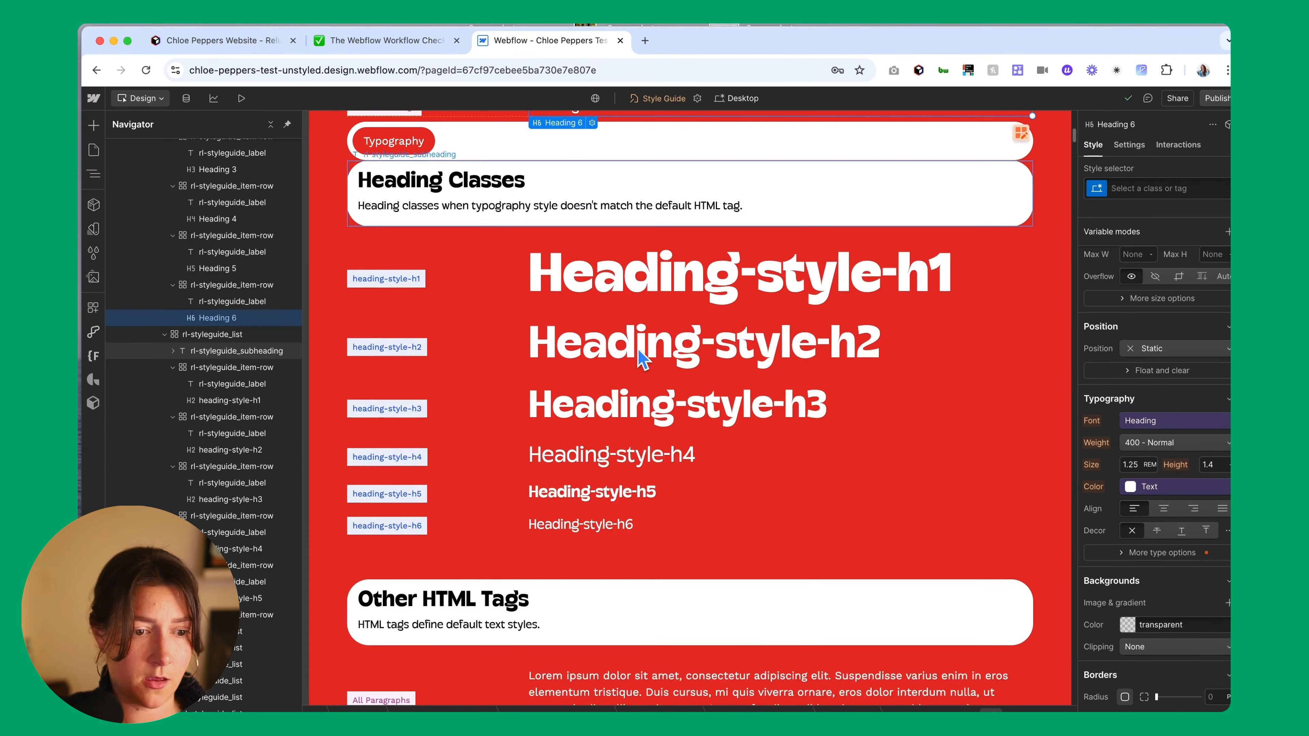
Select the All Paragraphs tag on the paragraph under Other HTML Tags and examine its typography settings
scroll(644, 356, "down", 4)
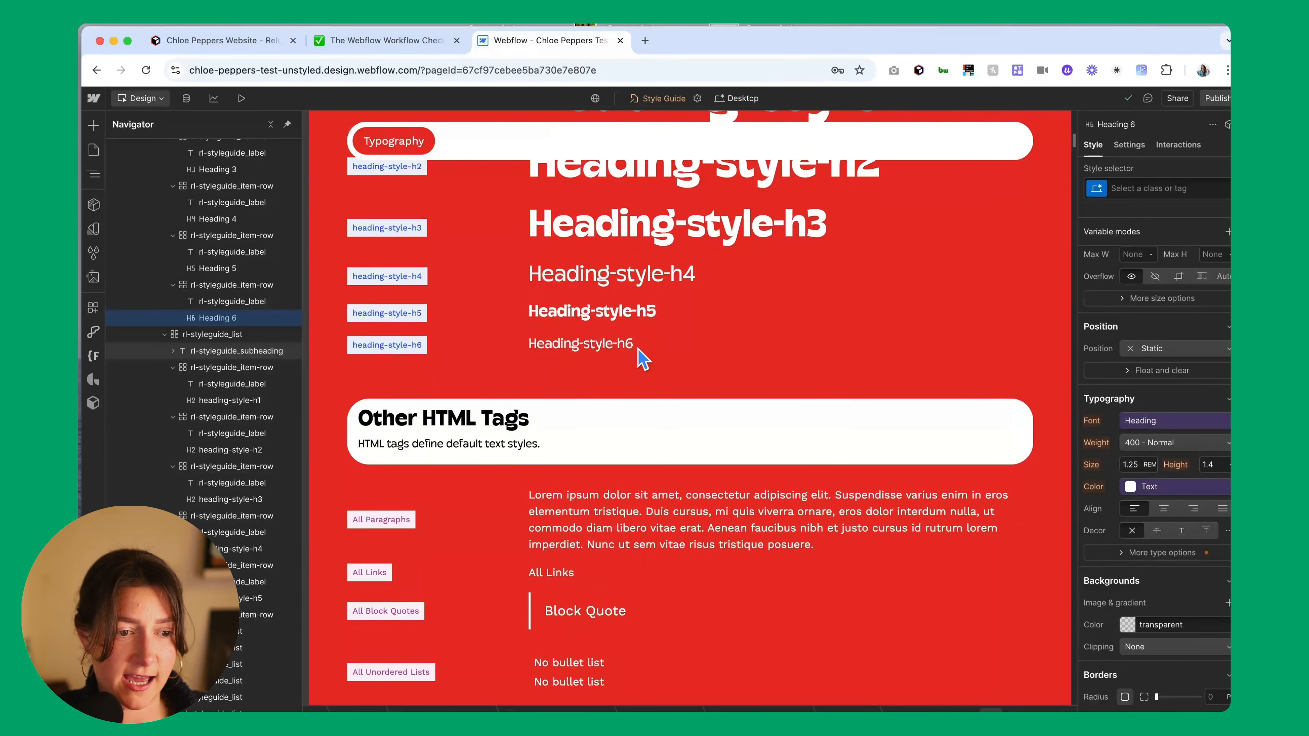
scroll(641, 356, "down", 4)
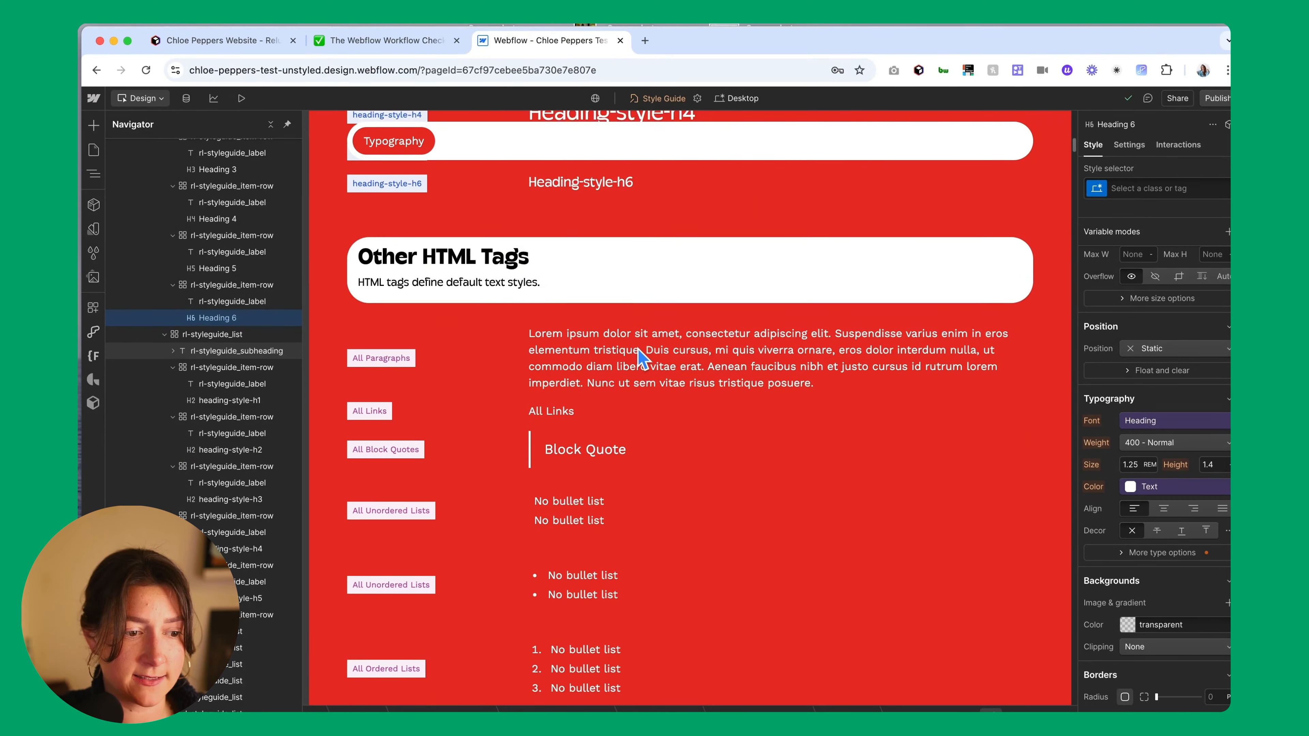
scroll(665, 361, "down", 1)
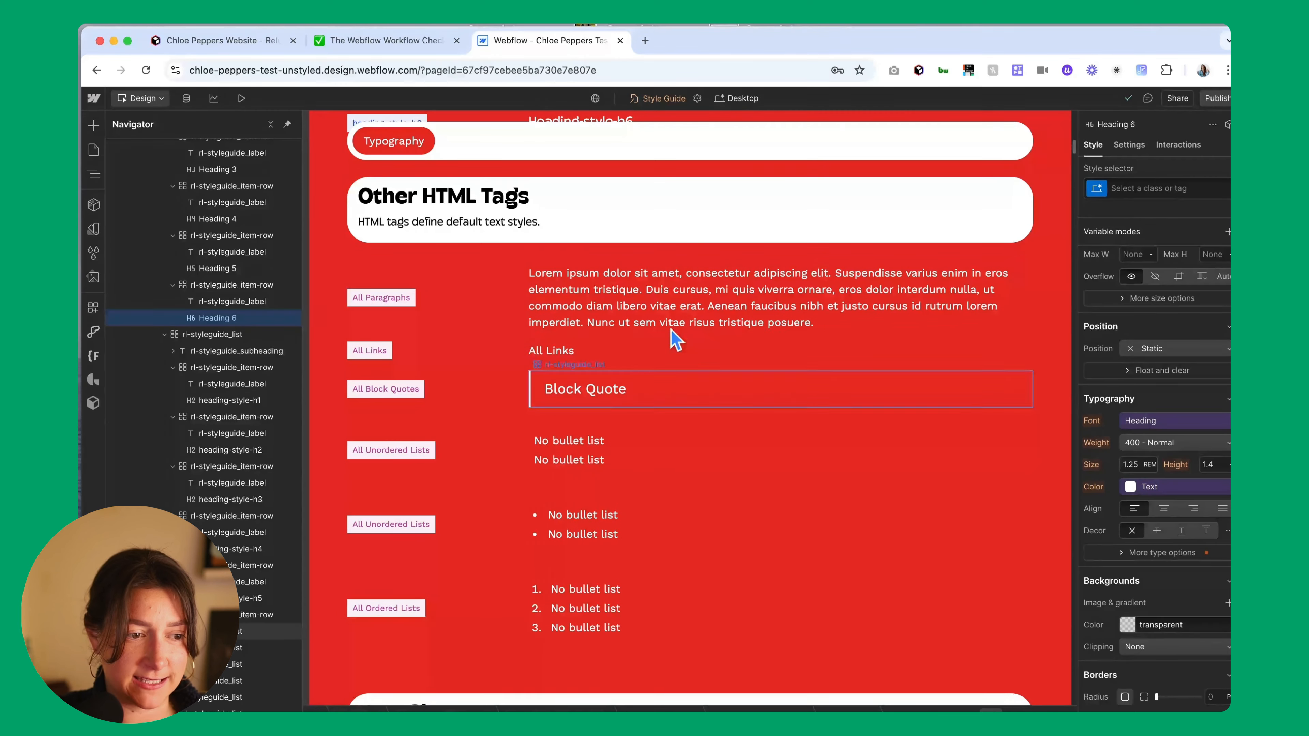
left_click(670, 307)
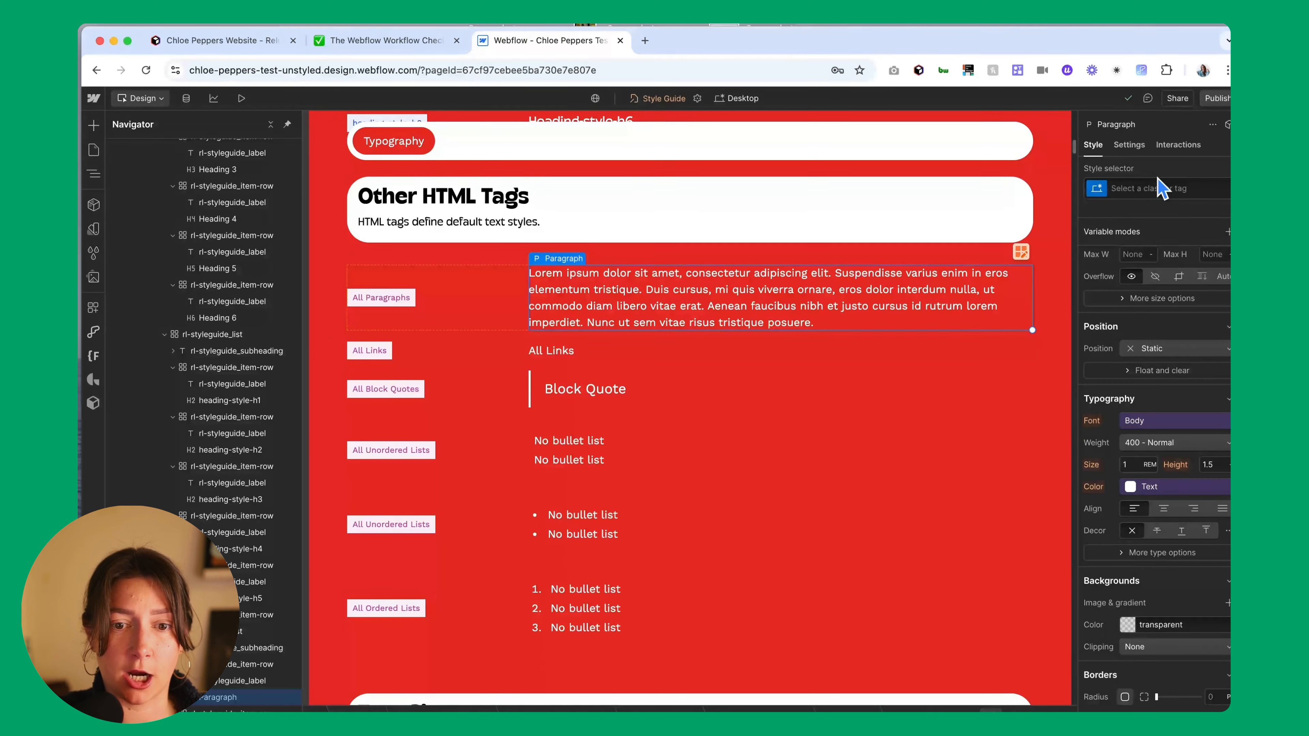
left_click(1155, 188)
left_click(1127, 273)
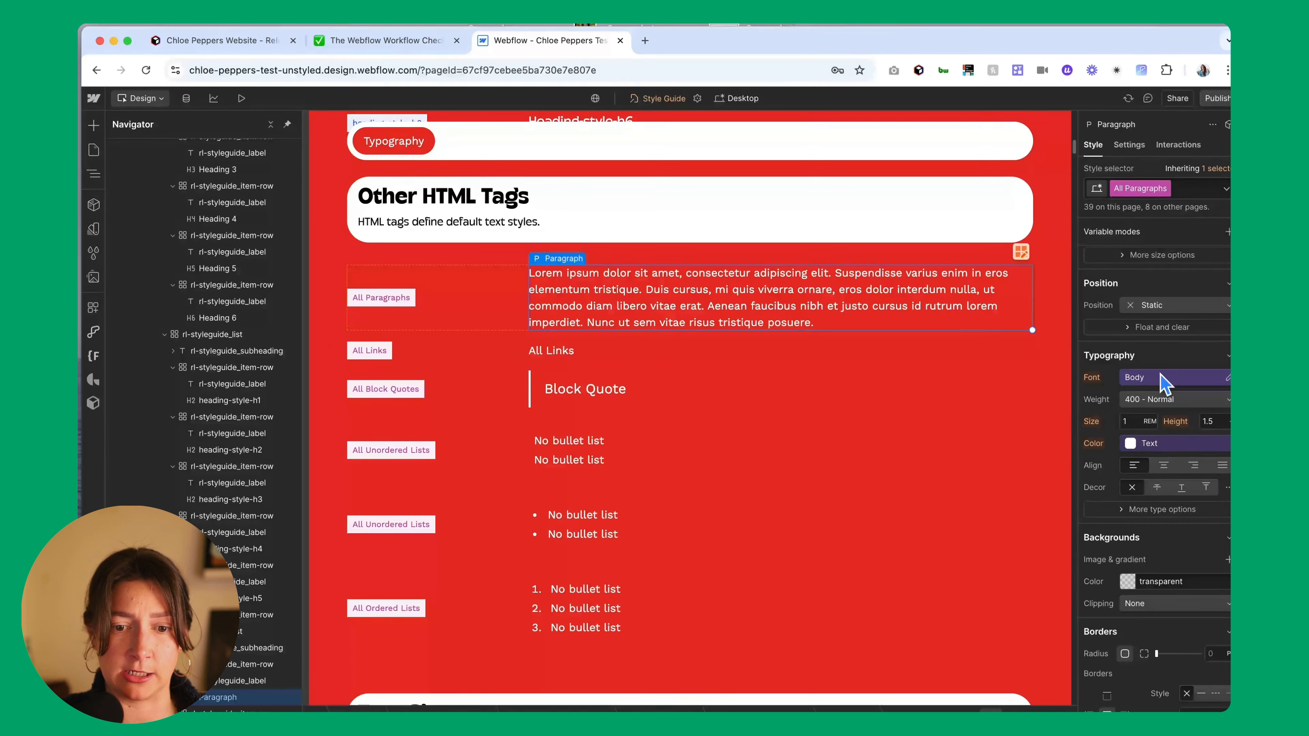
scroll(686, 243, "up", 1)
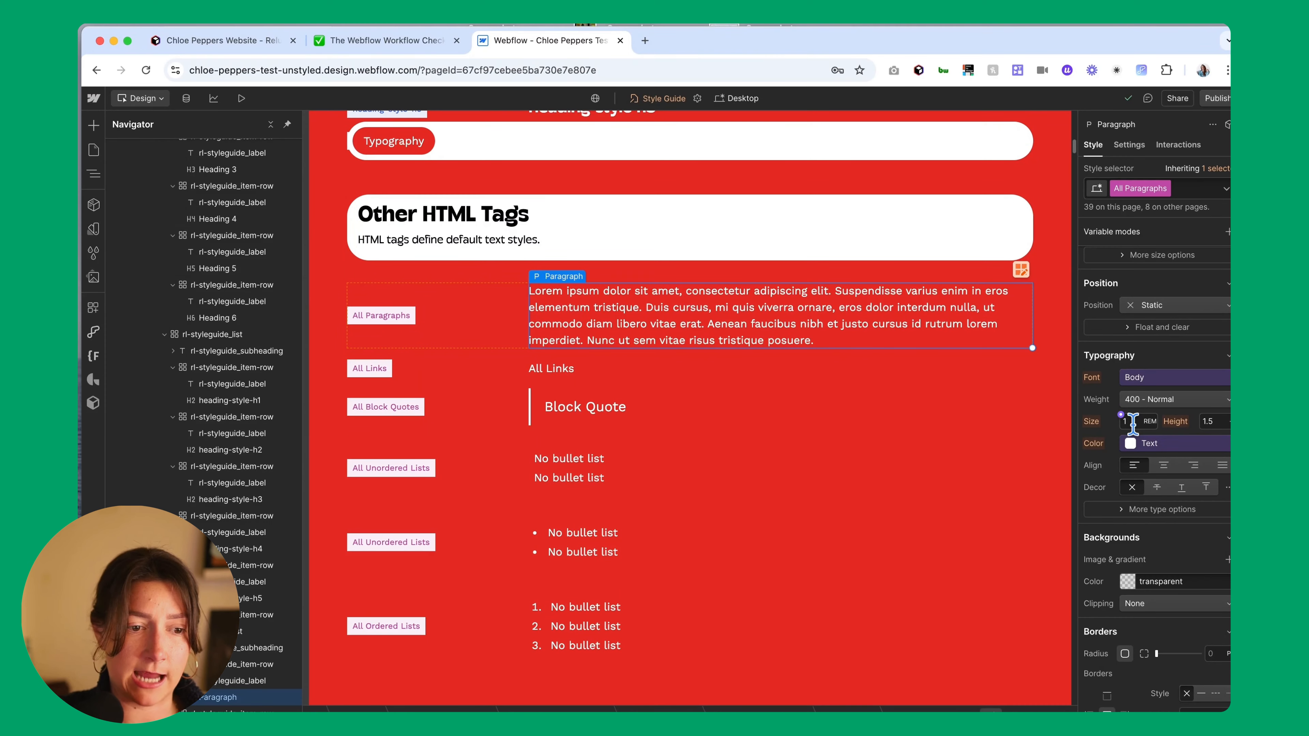
left_click(605, 383)
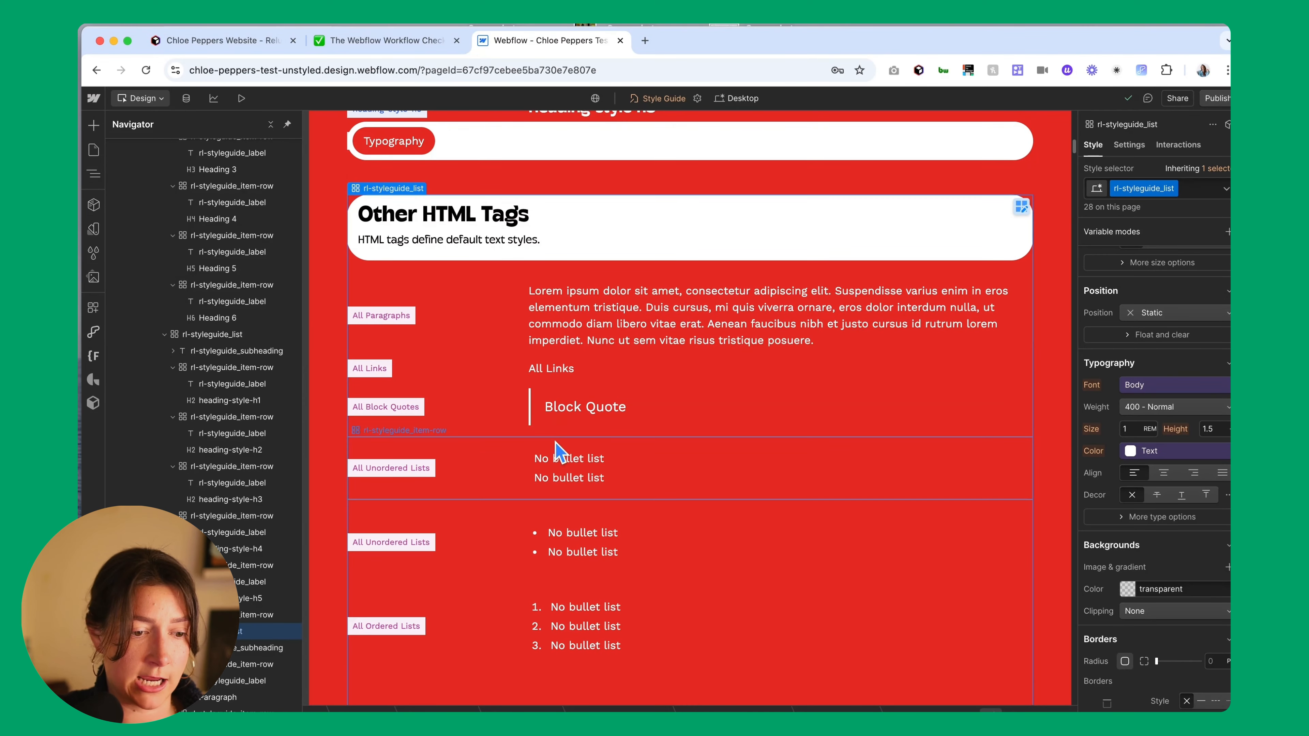
Choose the All Block Quotes tag as the Block Quote element's style selector and set its background color to the White 10 variable
scroll(691, 495, "down", 2)
left_click(547, 308)
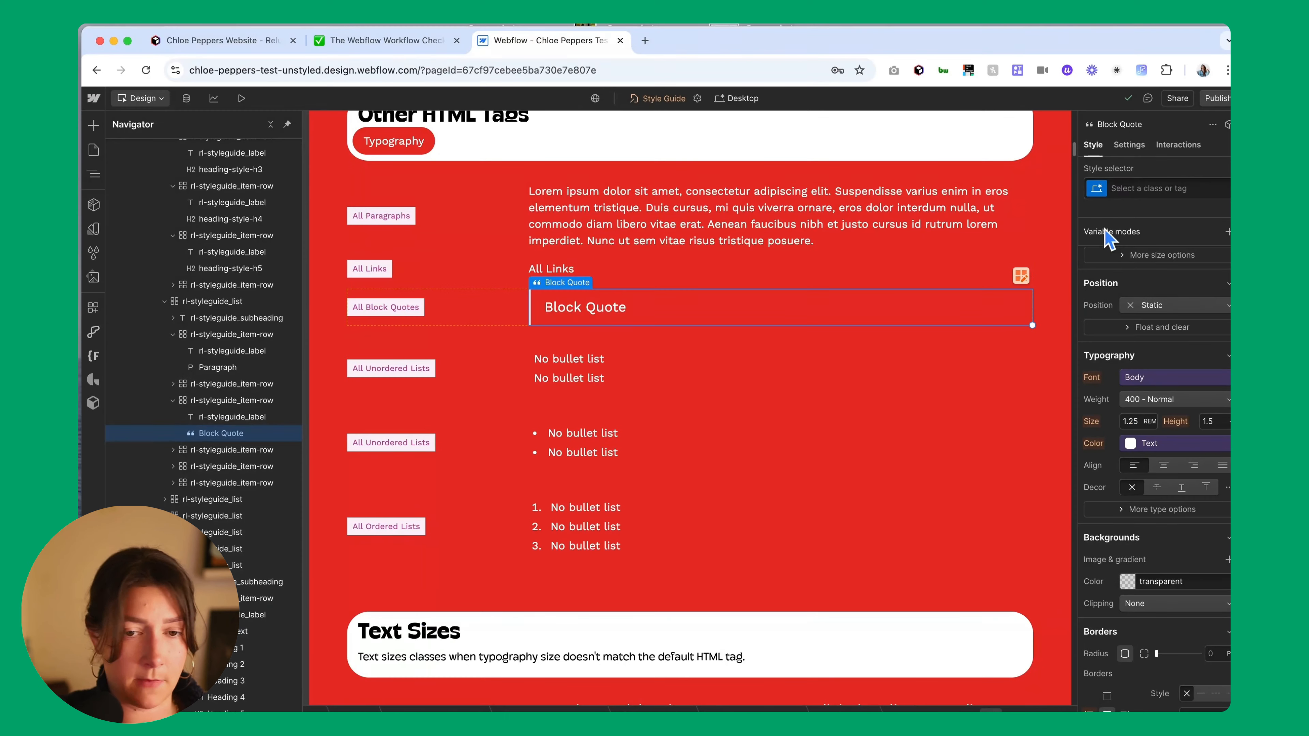
left_click(1129, 188)
left_click(1125, 272)
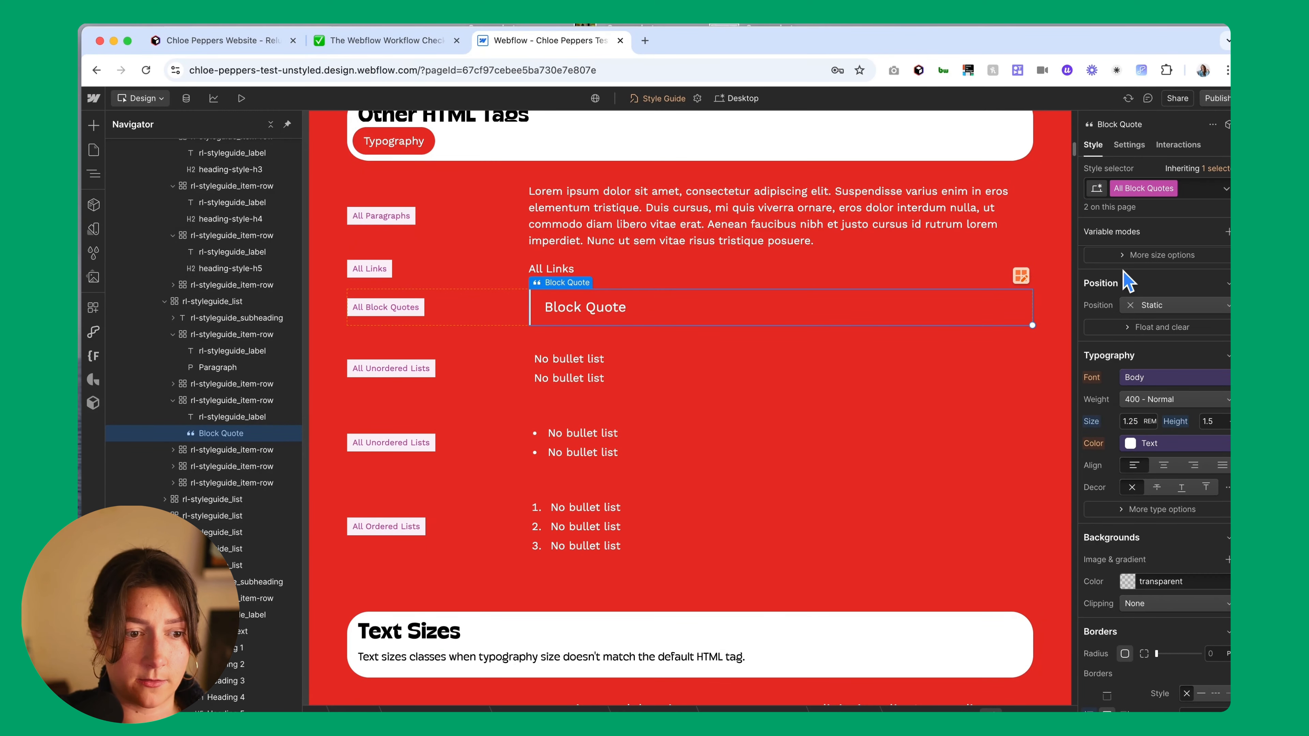
scroll(1179, 544, "down", 3)
scroll(1180, 546, "down", 1)
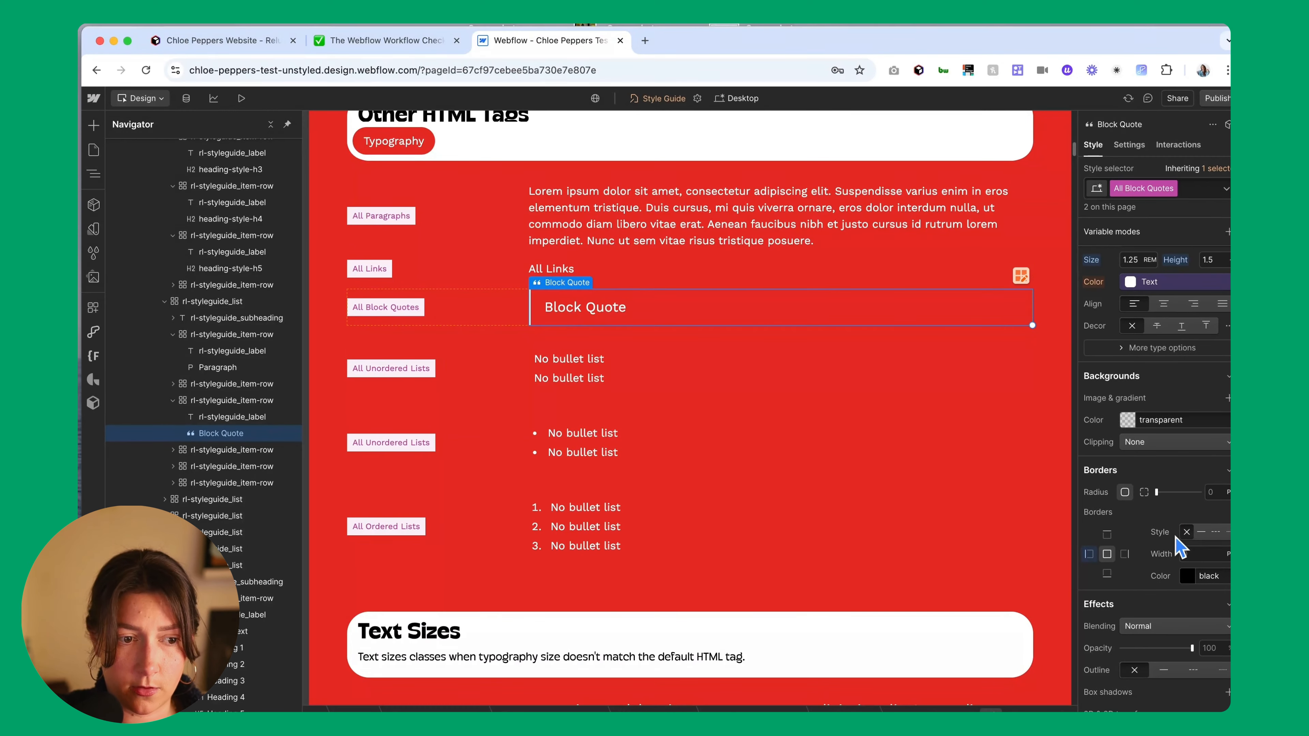
left_click(1121, 416)
scroll(1123, 418, "down", 3)
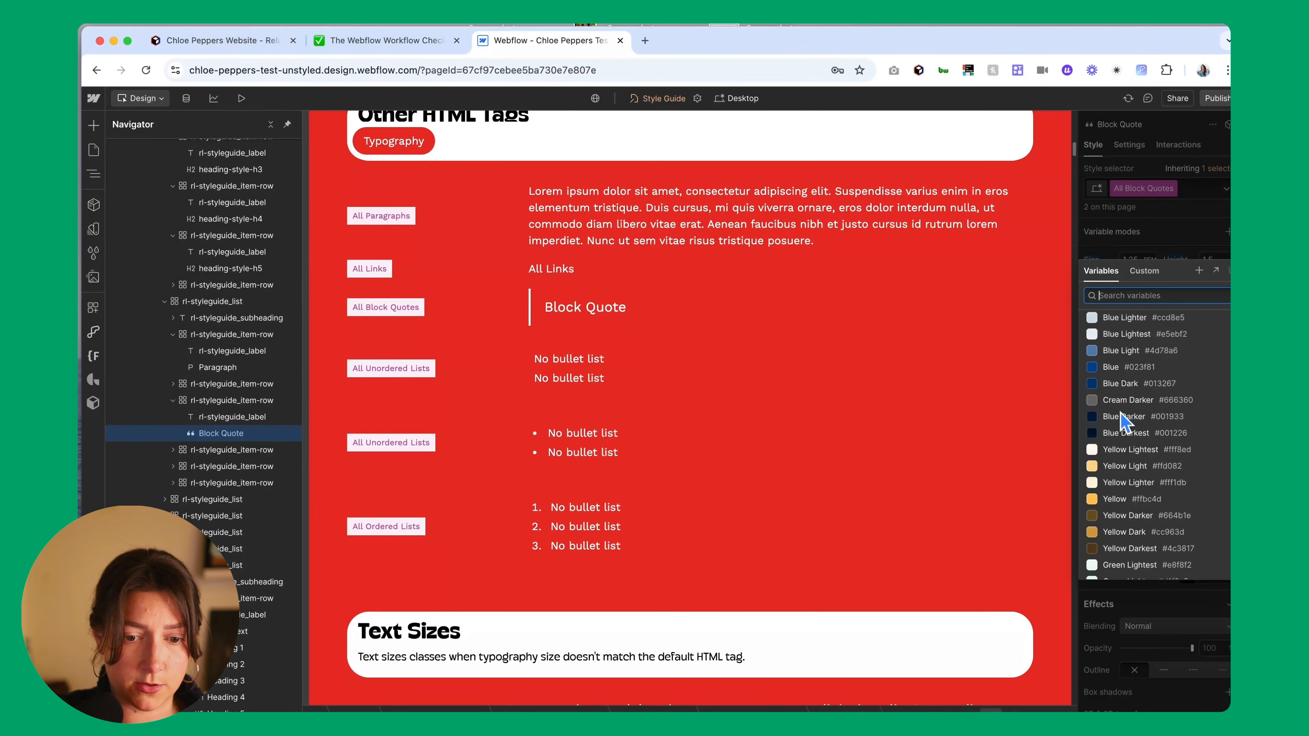
scroll(1123, 418, "down", 3)
scroll(1123, 428, "up", 5)
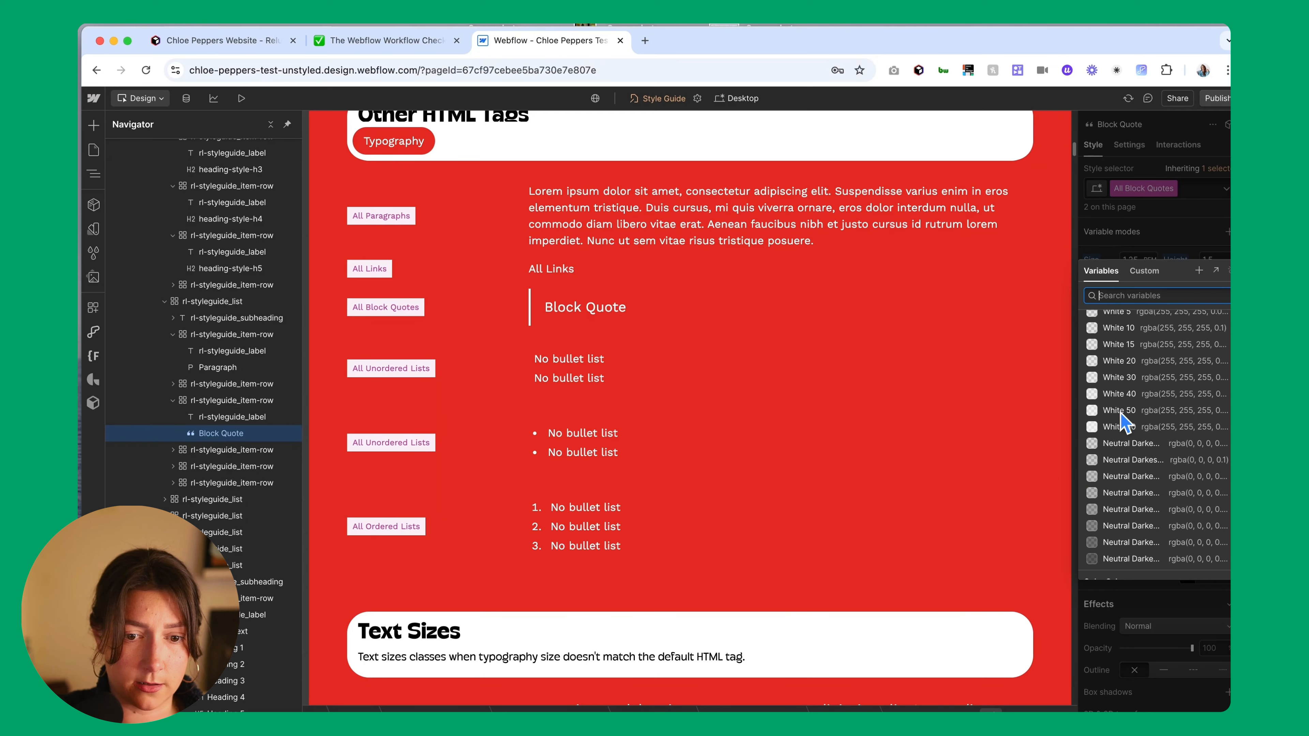
scroll(1120, 429, "up", 3)
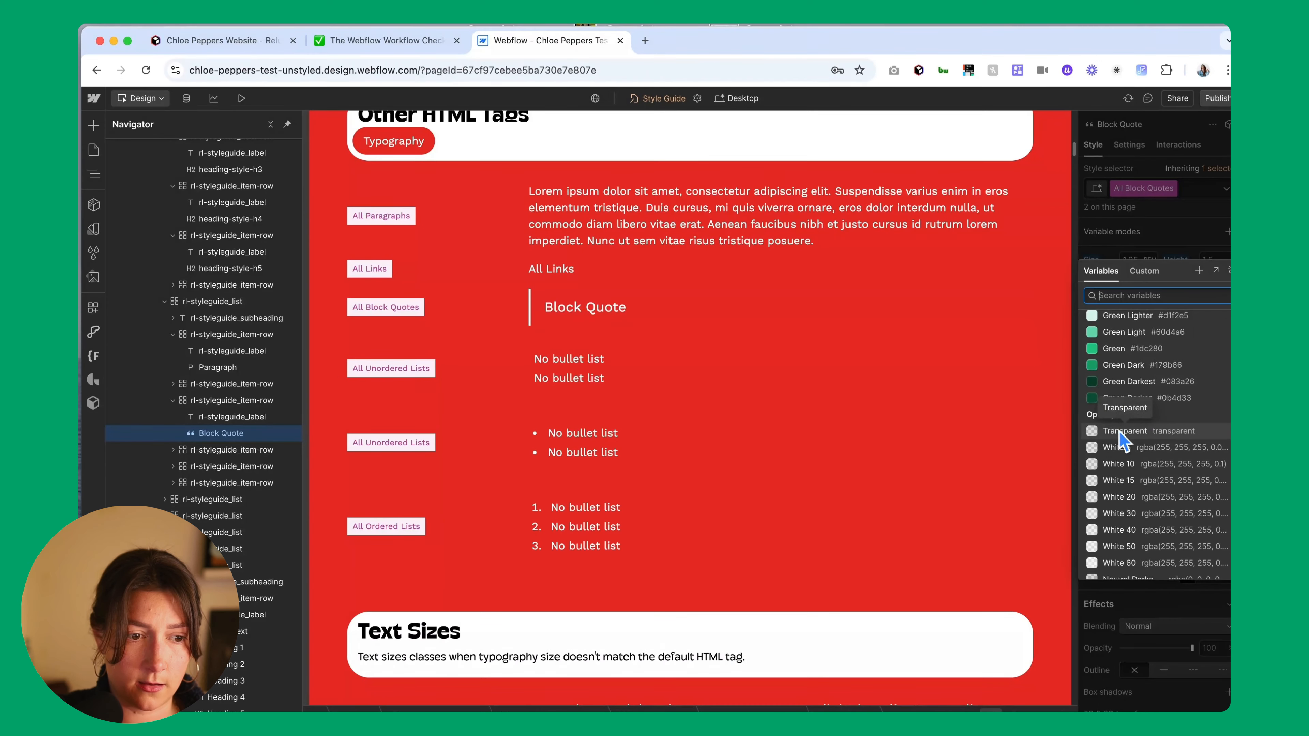
left_click(1121, 464)
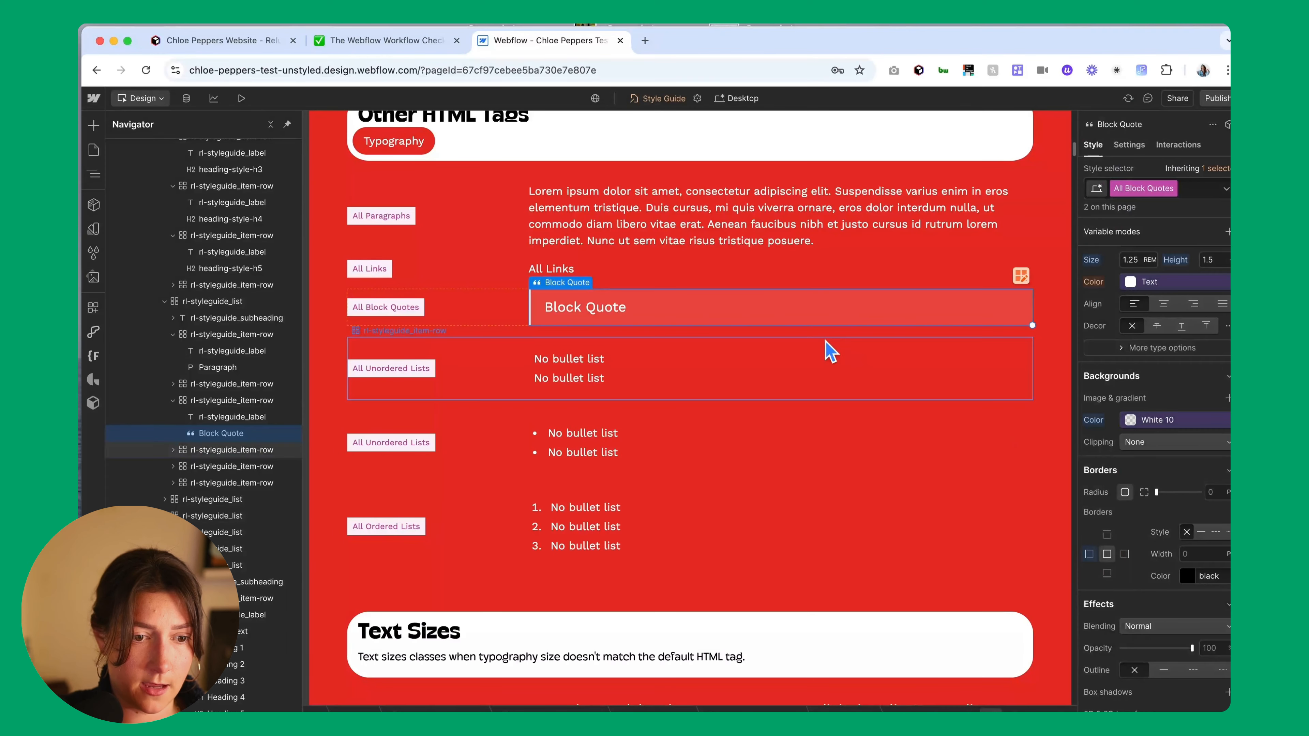
Look up the hero paragraph's text style in Figma, then set the text-size-large class's font size to 24/16 rem in Webflow
left_click(841, 376)
scroll(797, 387, "down", 10)
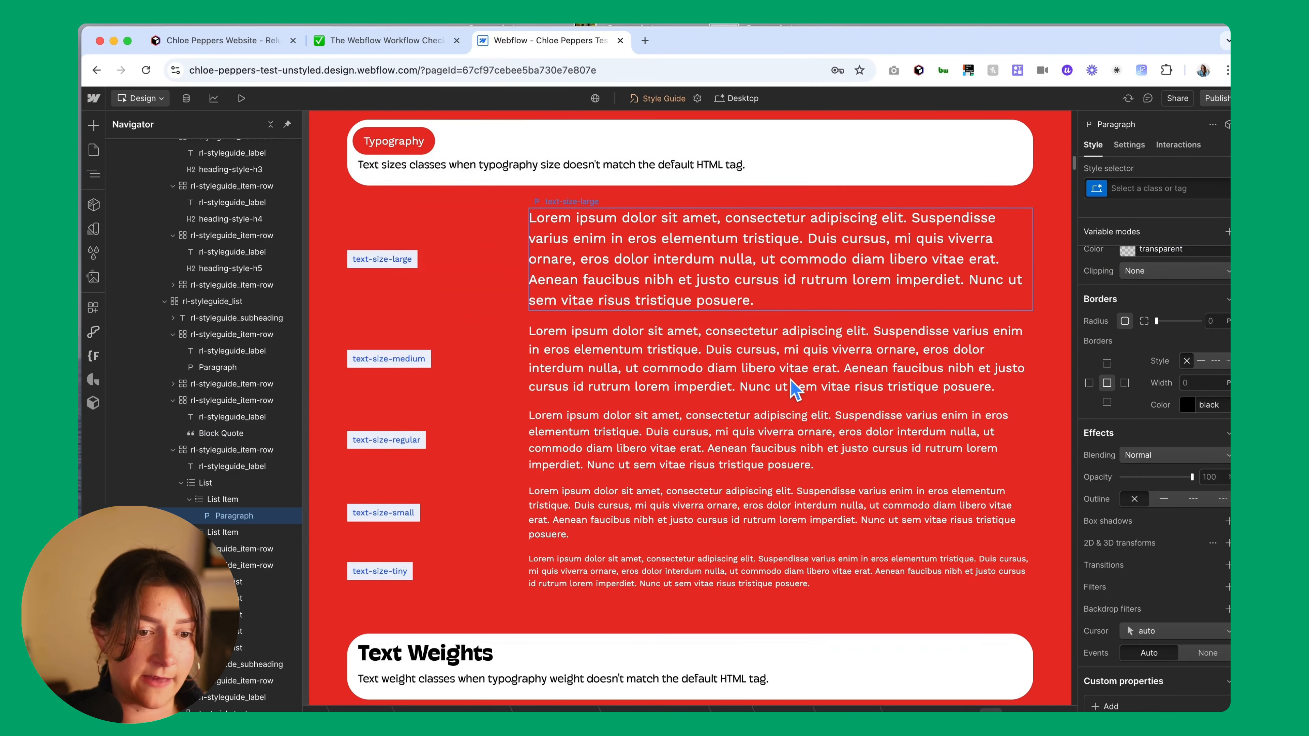
left_click(639, 283)
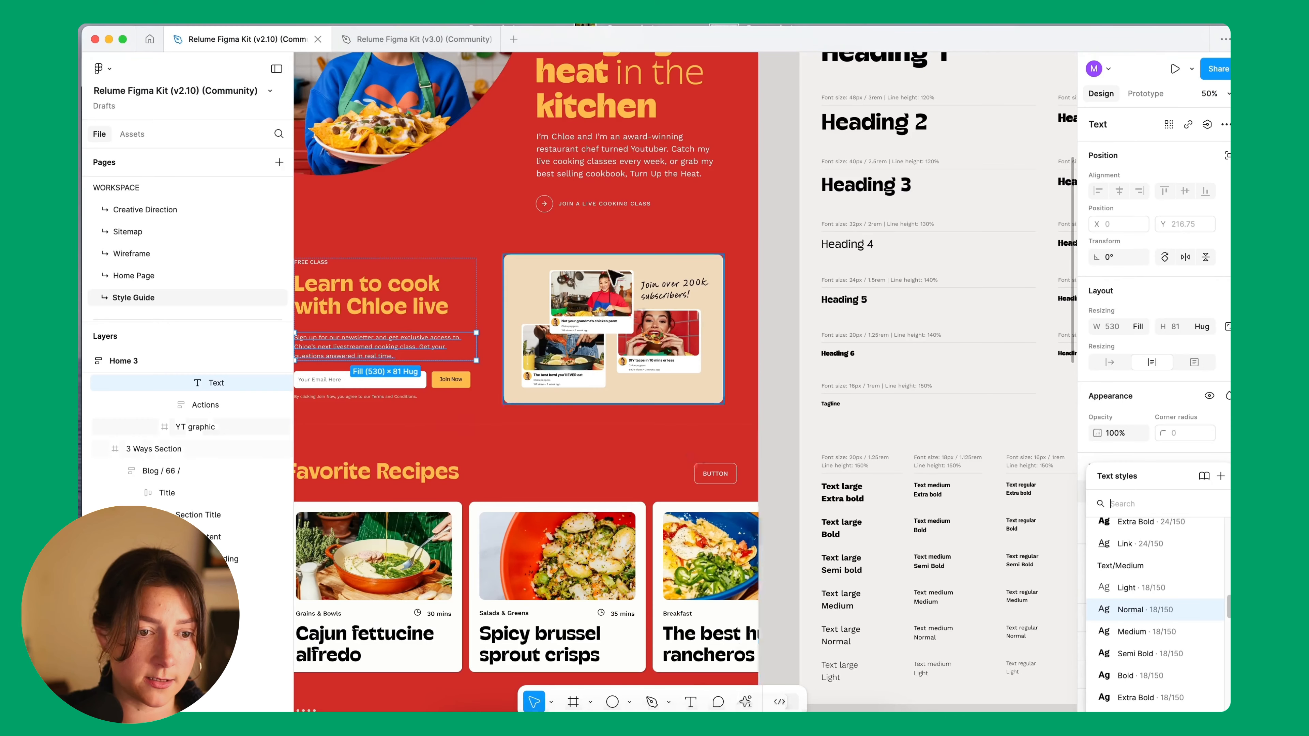
left_click(577, 137)
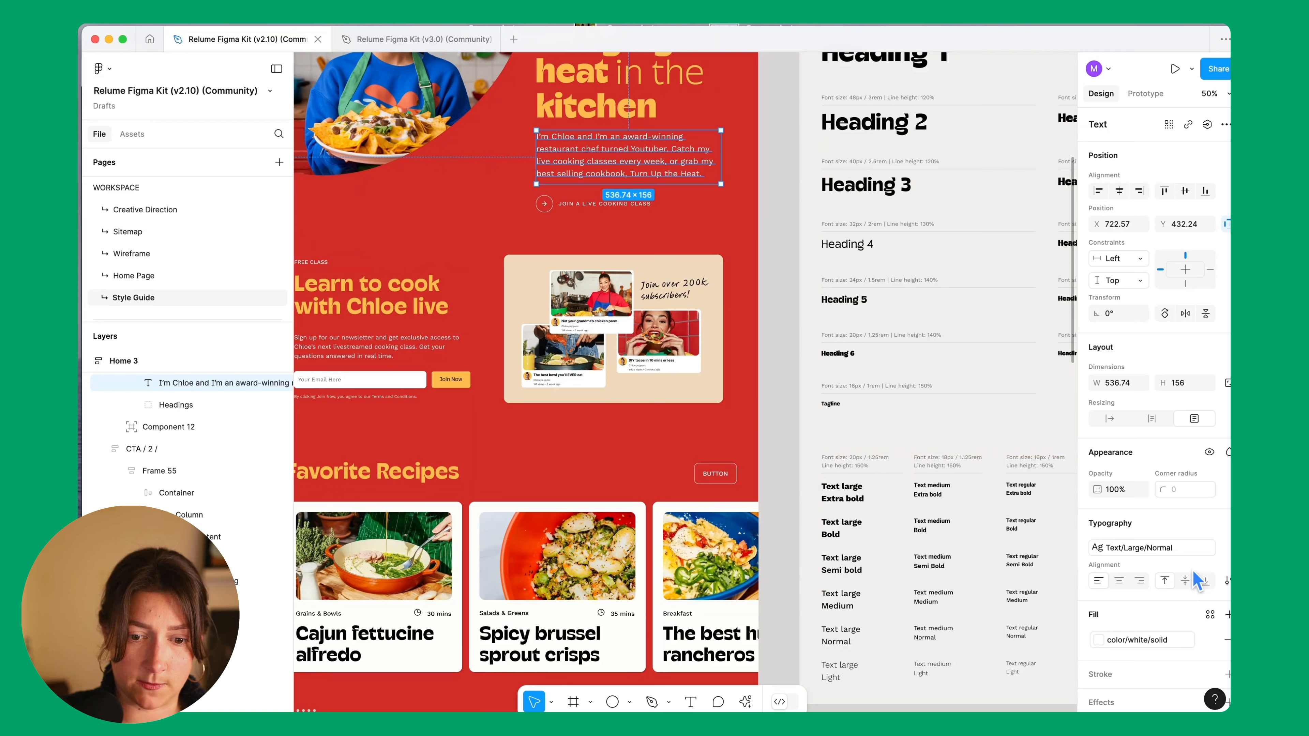
left_click(1185, 548)
left_click(1211, 609)
left_click(1210, 611)
left_click(683, 723)
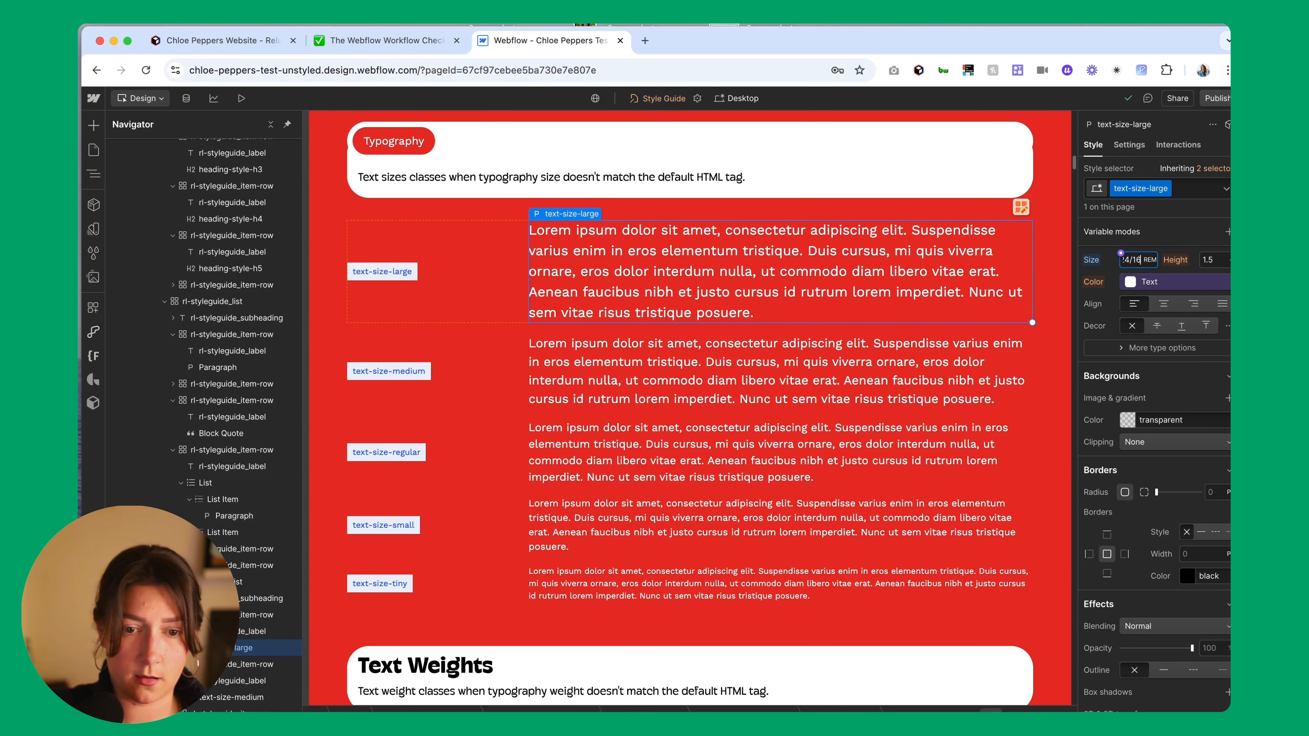
key("Return")
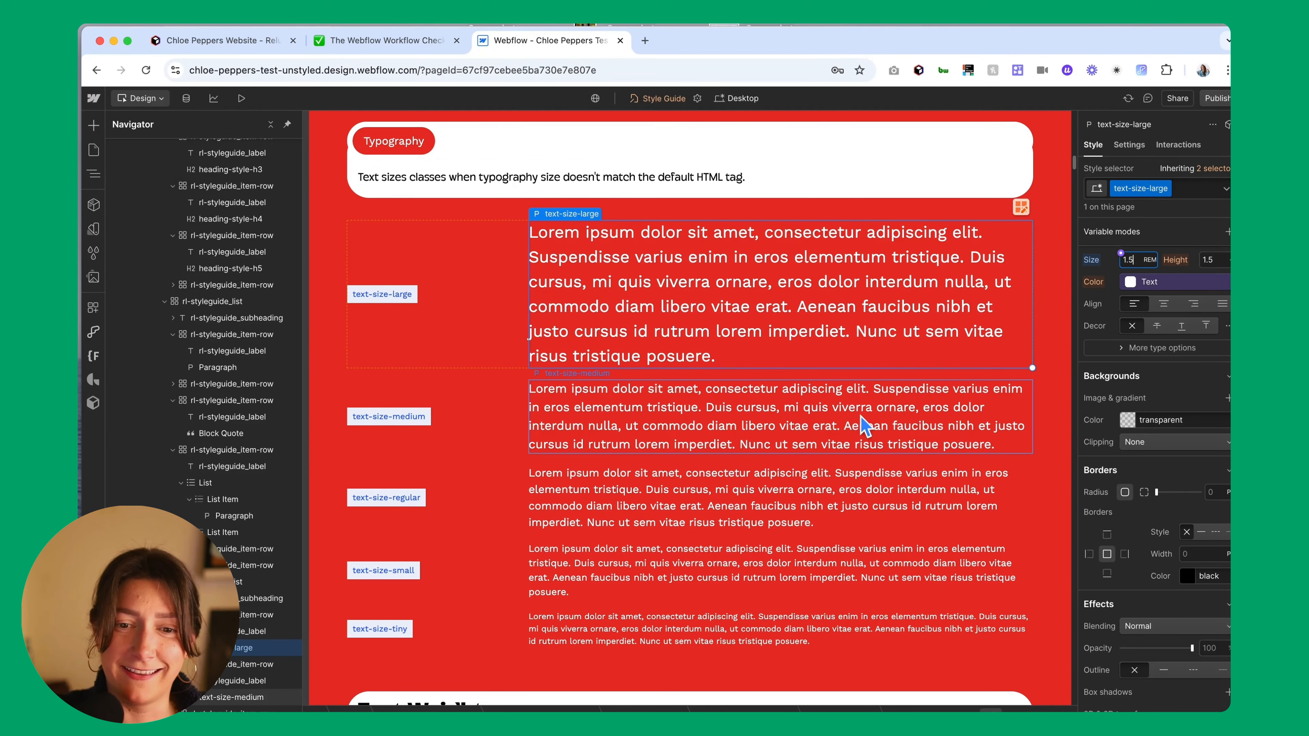
Examine the text-size-regular class and the Text Weights, Text Styles, Text Alignment and Rich Text sections of the style guide
left_click(739, 473)
scroll(739, 473, "down", 5)
scroll(739, 474, "down", 5)
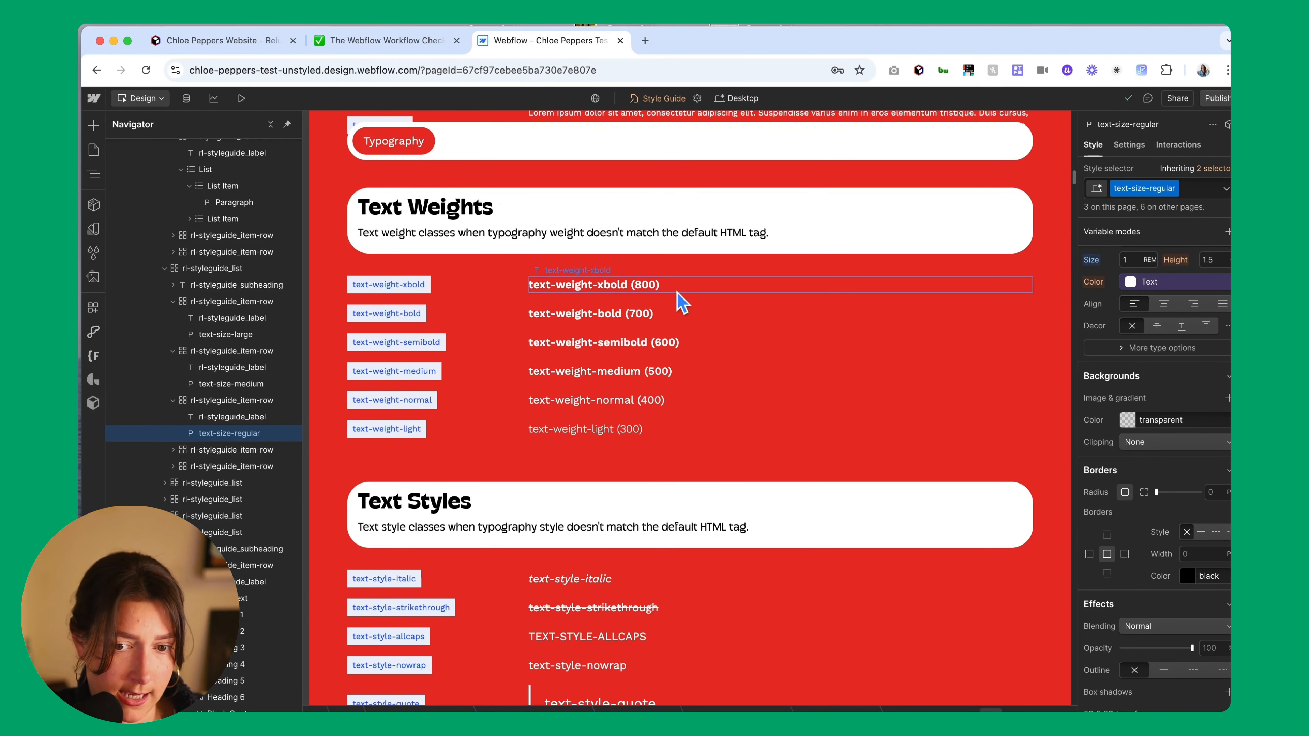
scroll(680, 302, "down", 4)
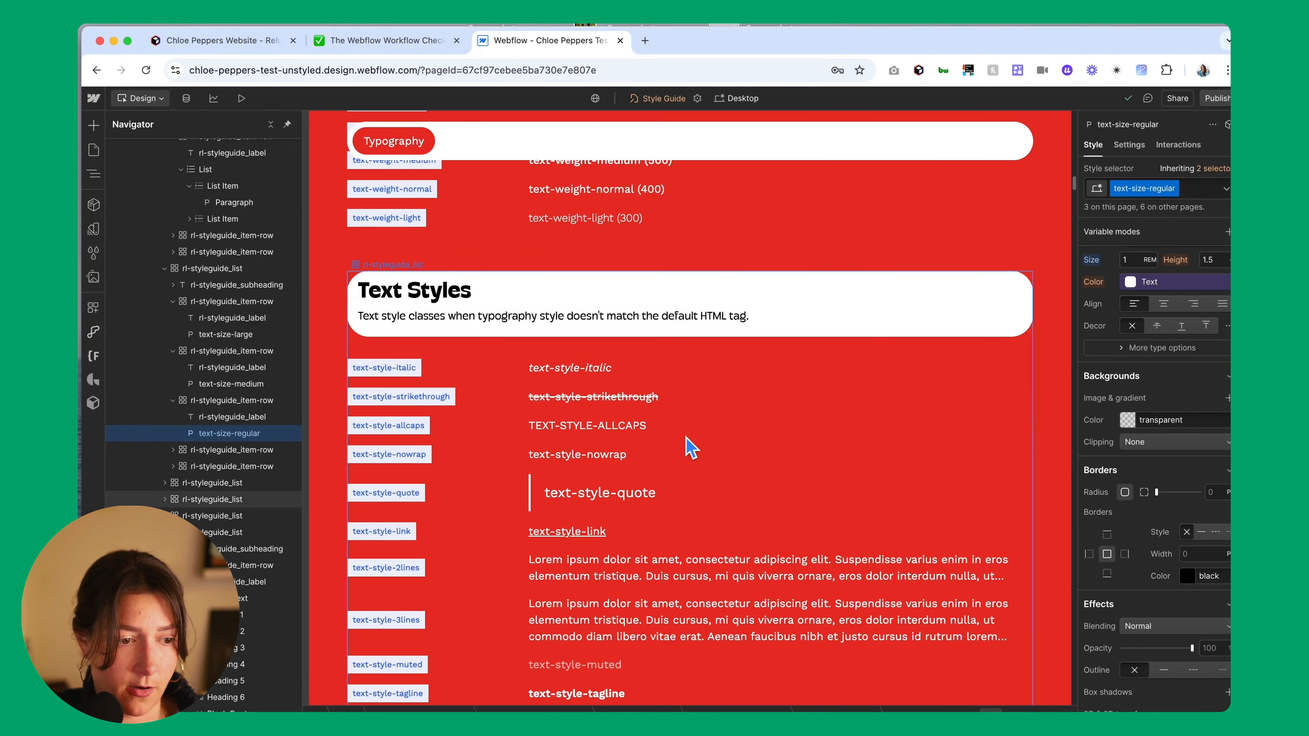
scroll(691, 447, "down", 2)
scroll(691, 447, "down", 2)
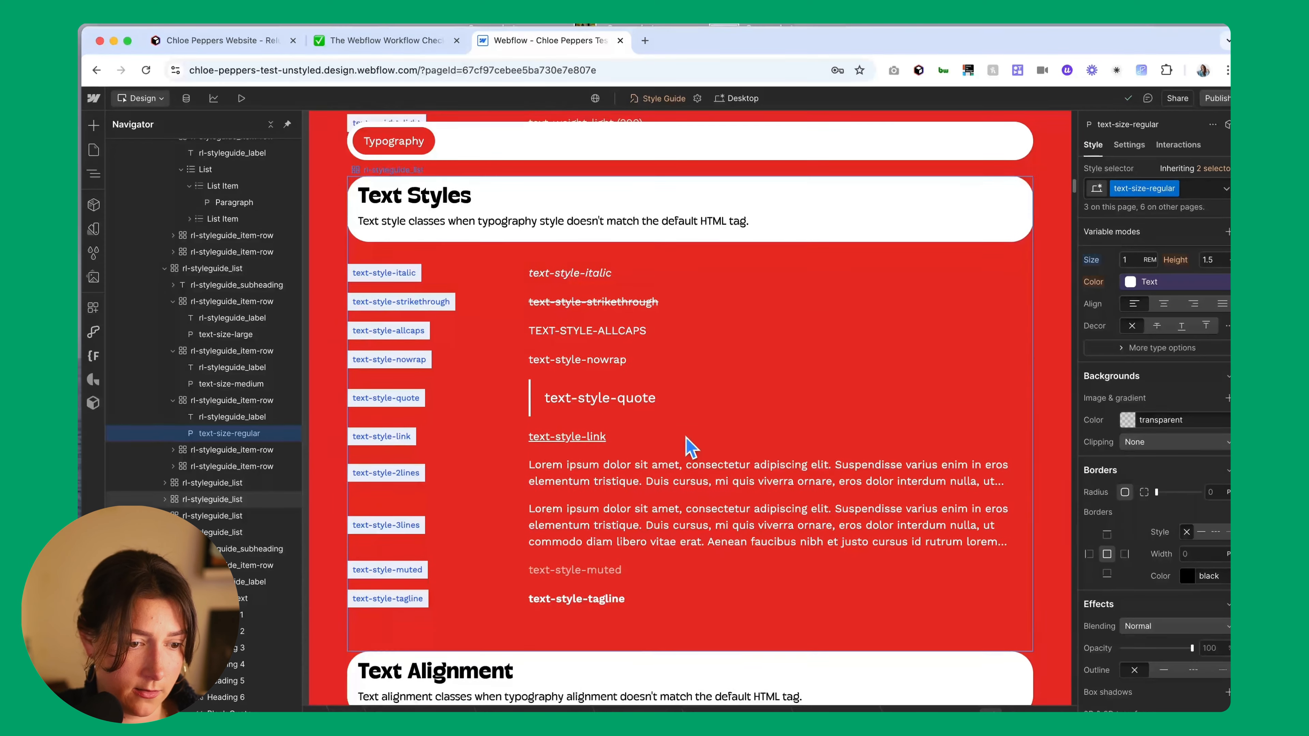
scroll(691, 447, "down", 10)
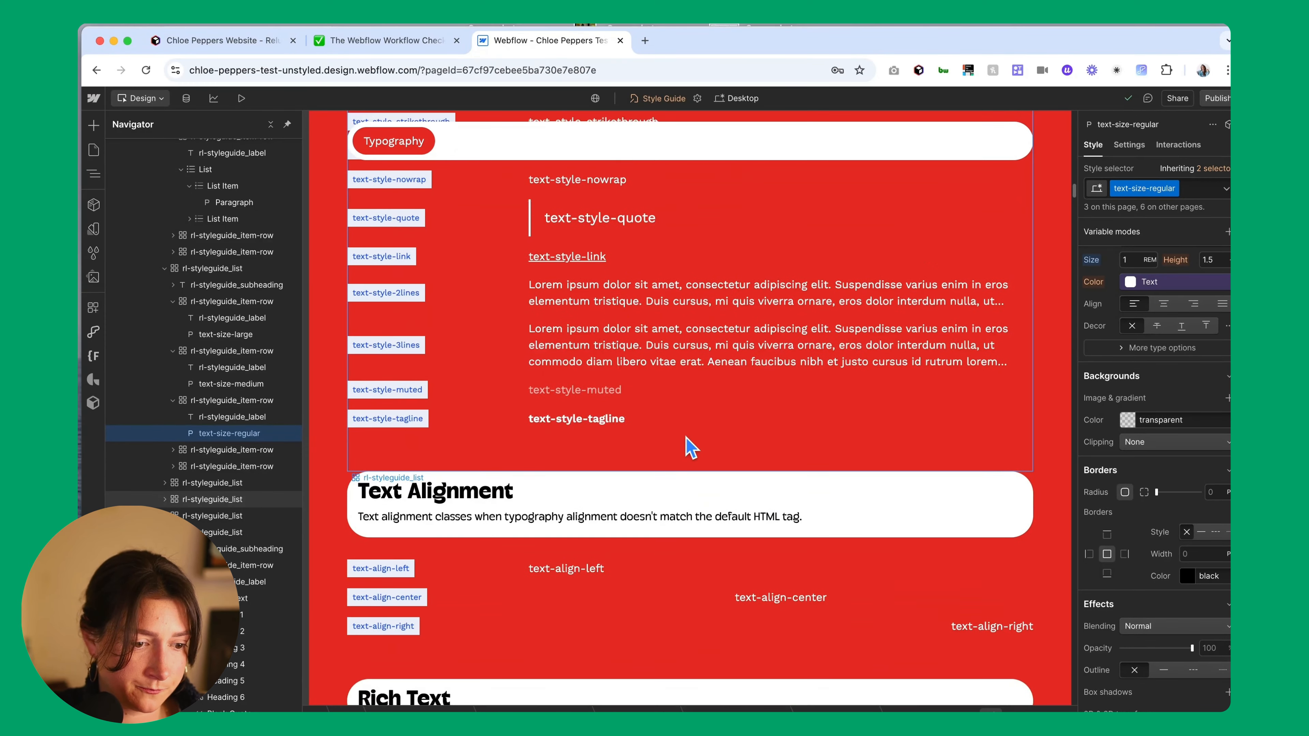
scroll(691, 448, "down", 8)
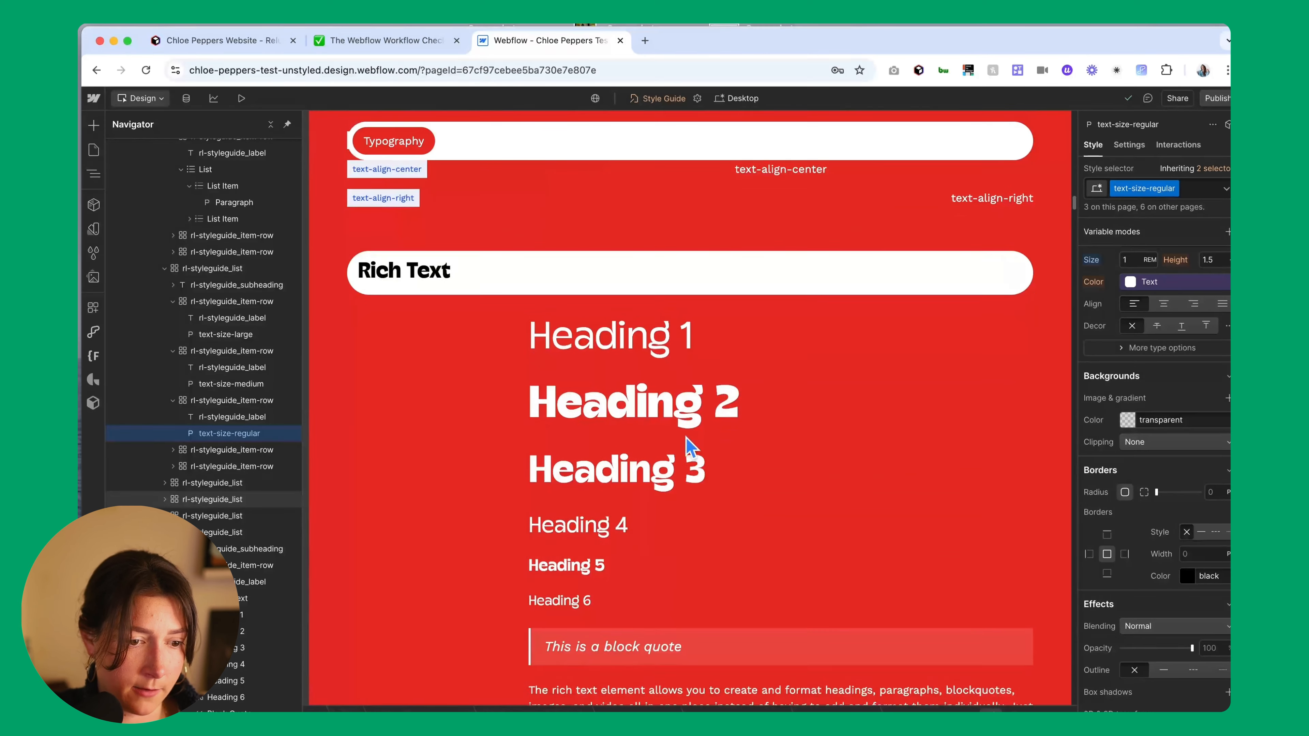
scroll(690, 447, "down", 3)
scroll(690, 444, "up", 2)
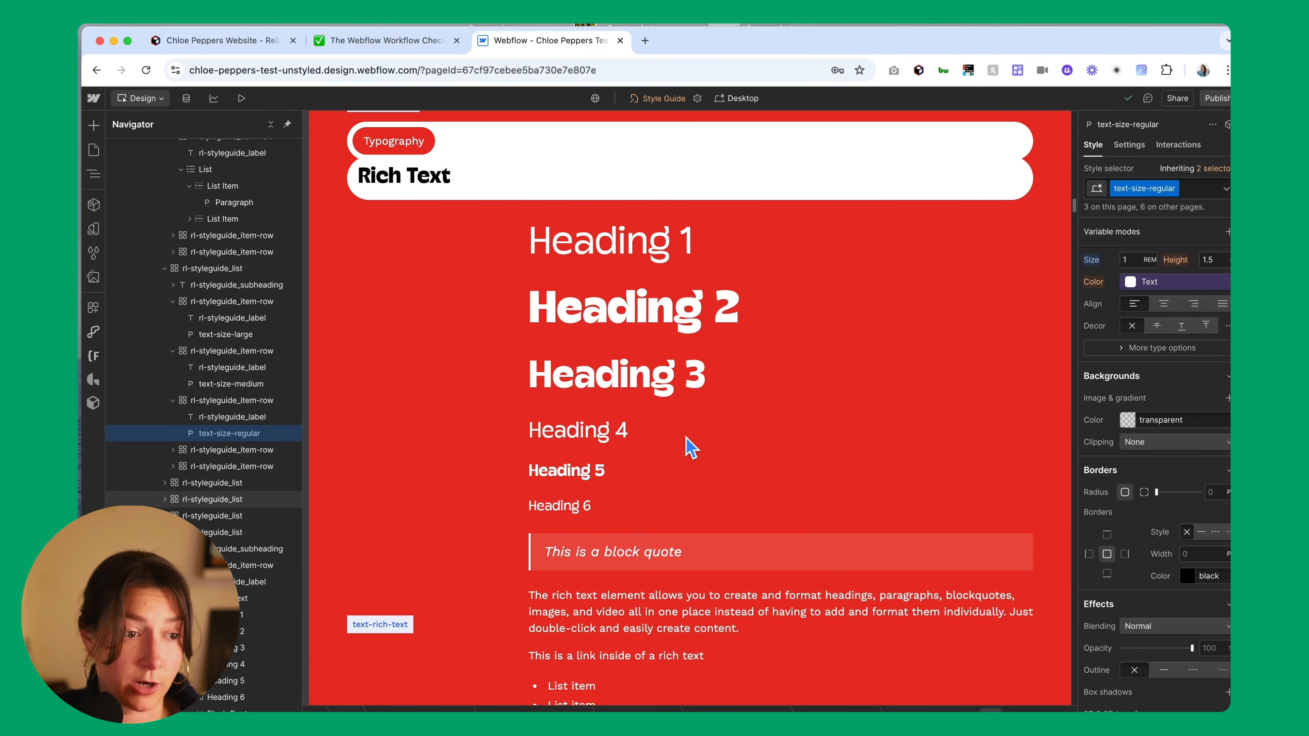
left_click(585, 273)
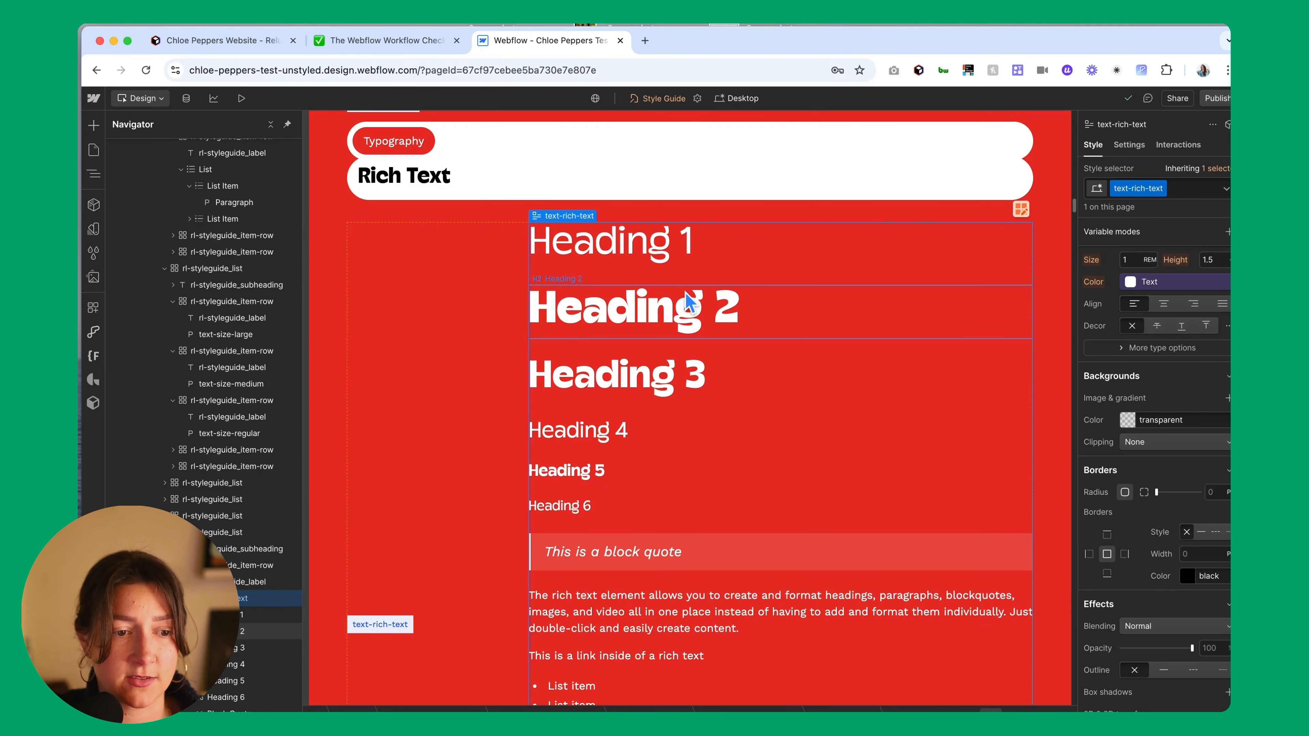
scroll(672, 263, "up", 1)
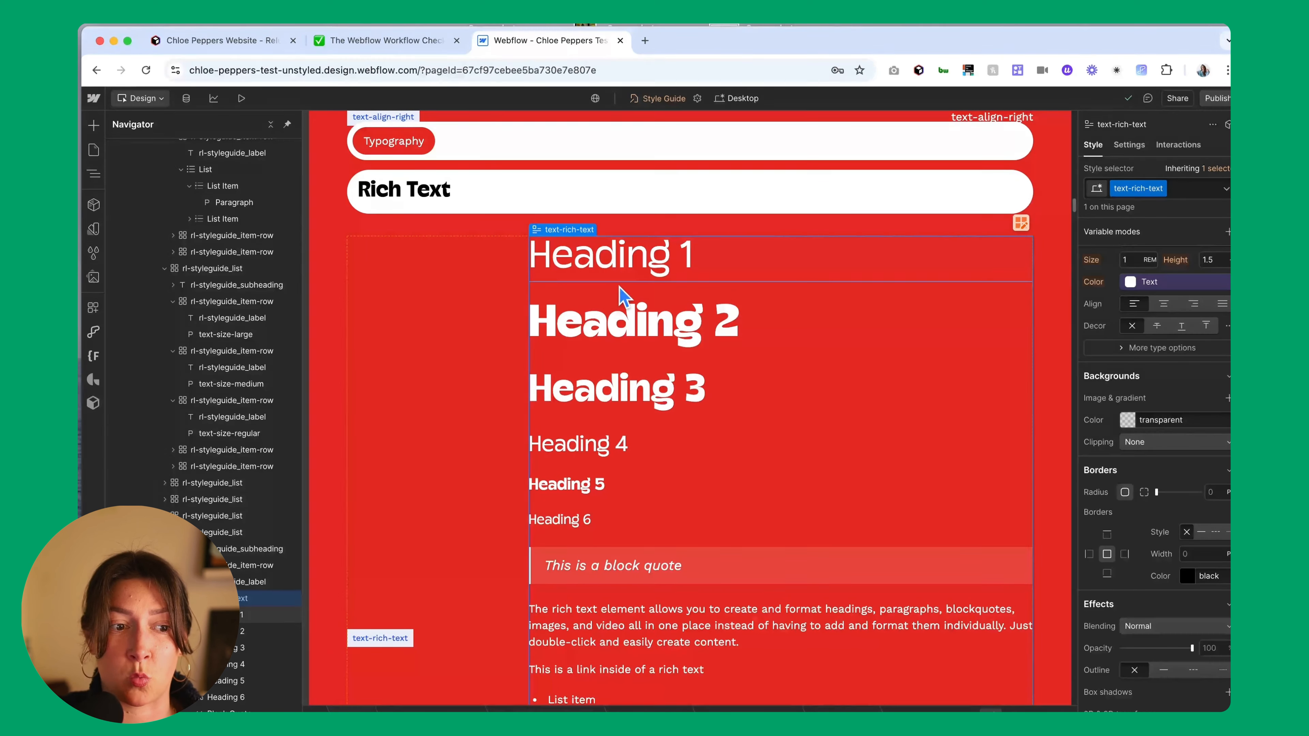
Set Heading 1 inside the text-rich-text block to 800 - Extra Bold weight and a 4 rem font size
left_click(622, 272)
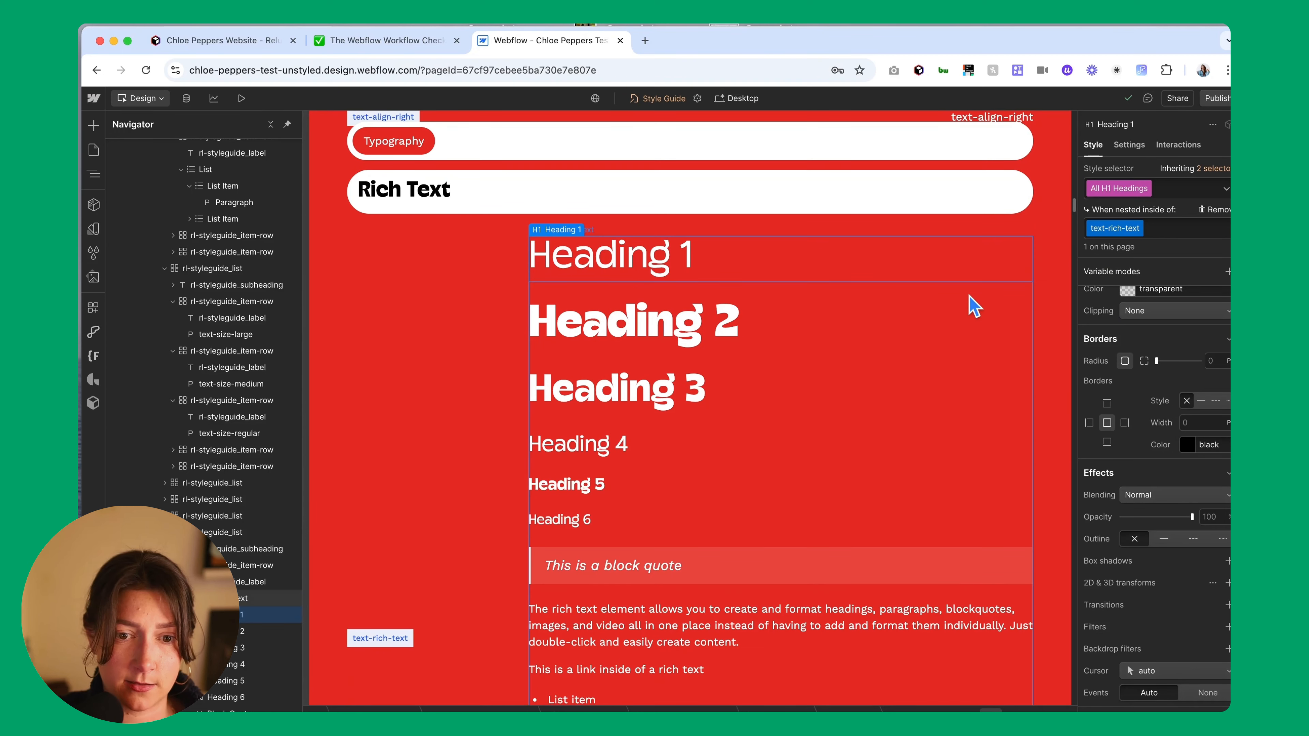
scroll(1137, 422, "up", 5)
scroll(1136, 423, "up", 4)
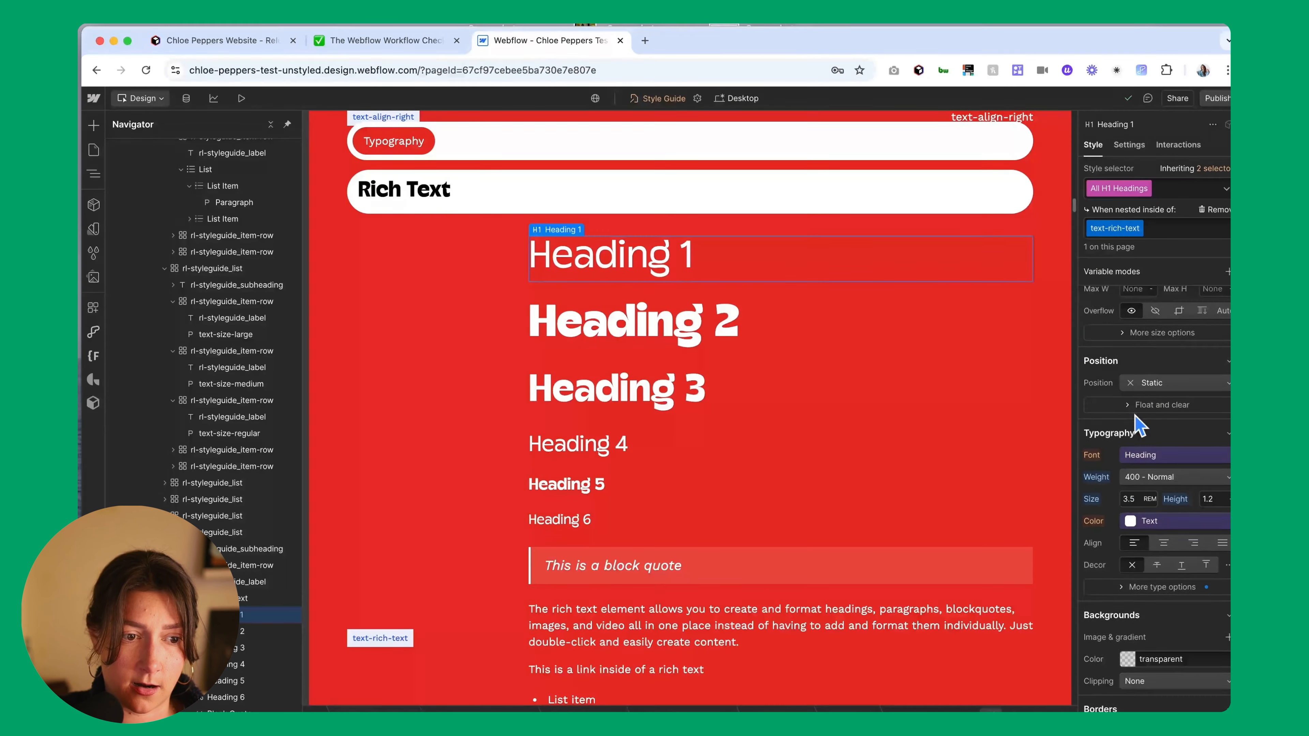
scroll(1138, 426, "down", 2)
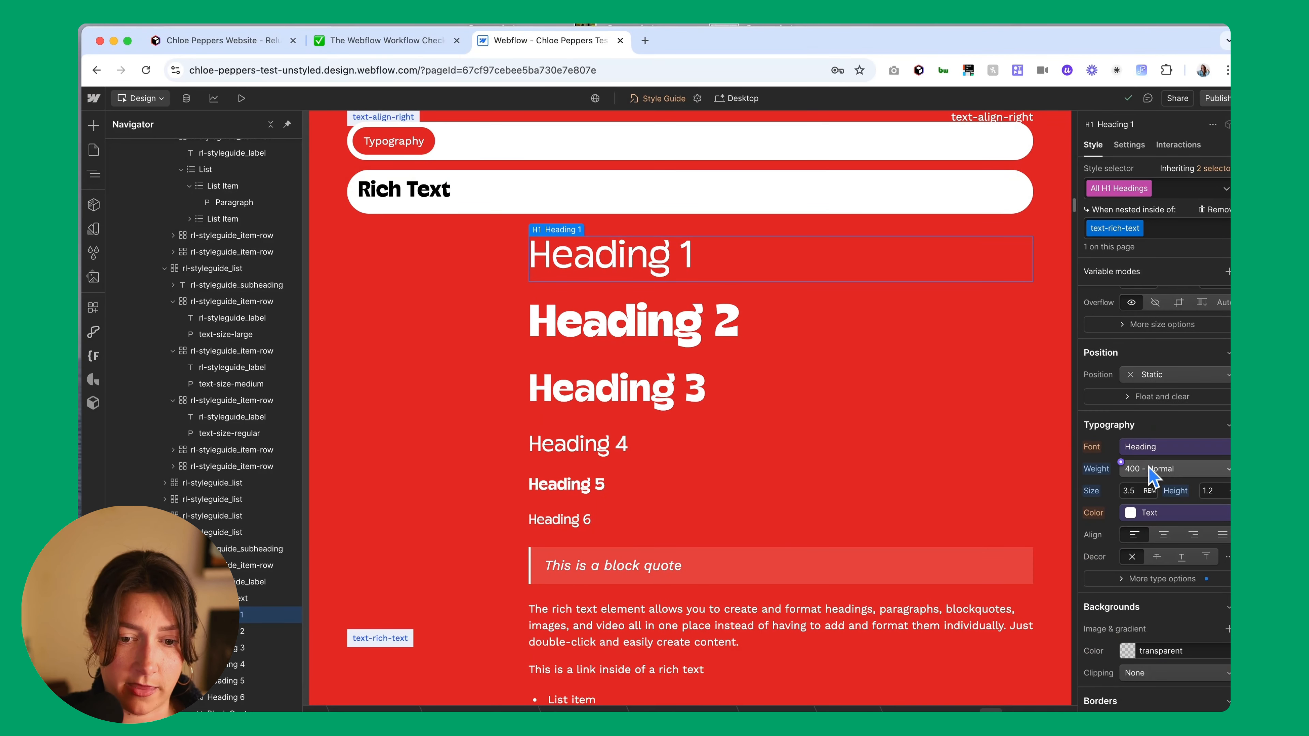
left_click(1156, 468)
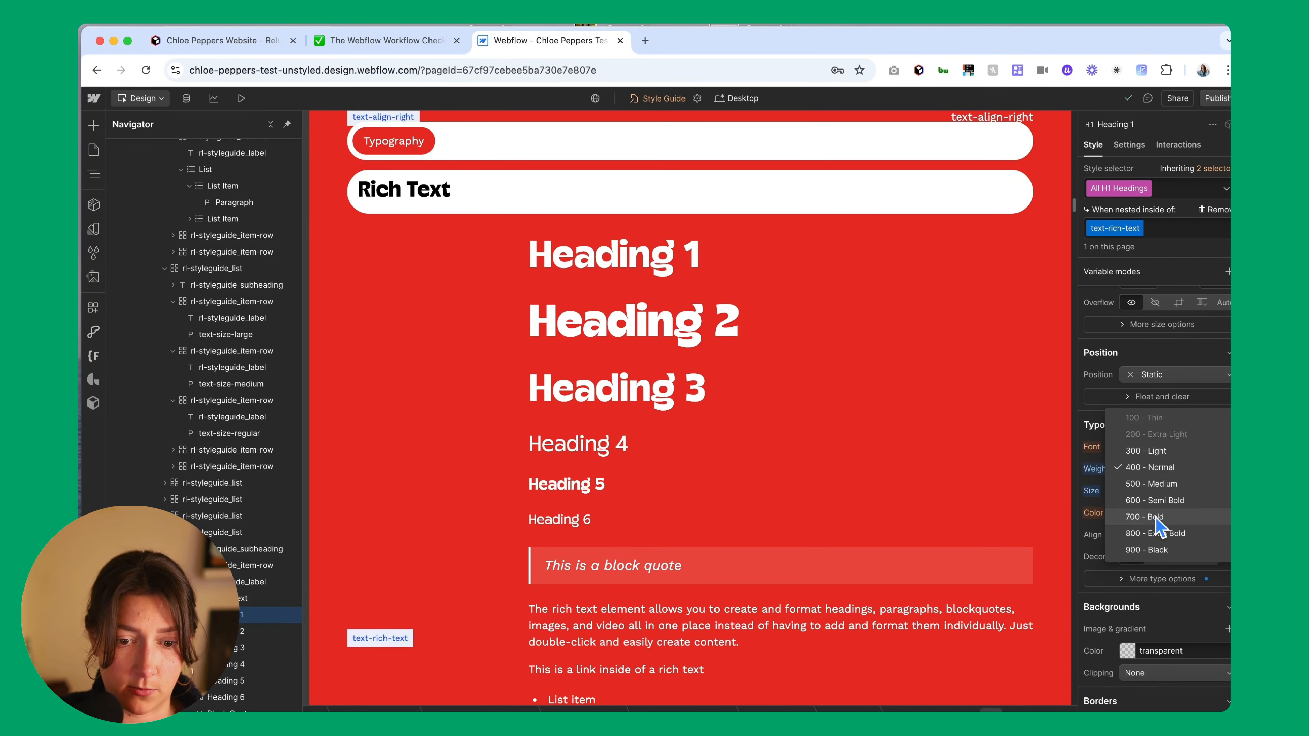
left_click(1158, 532)
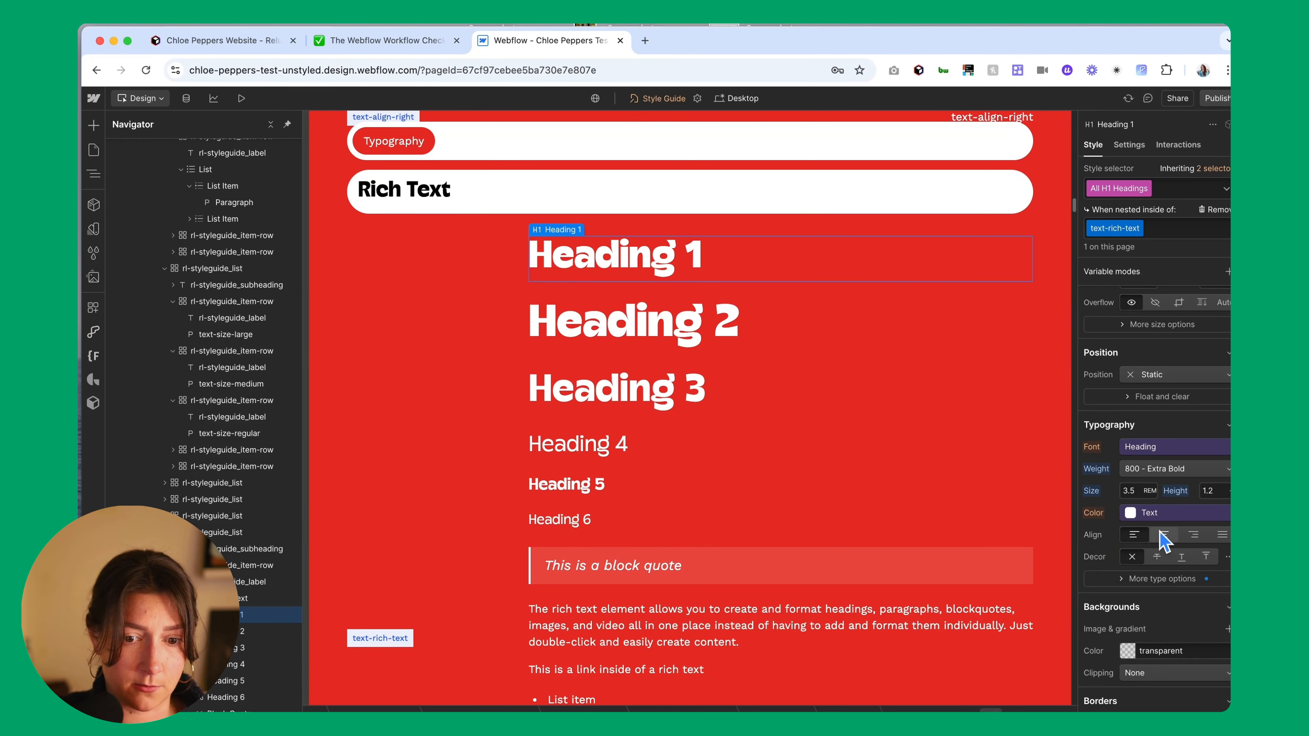
left_click(1139, 491)
type("4")
key("Return")
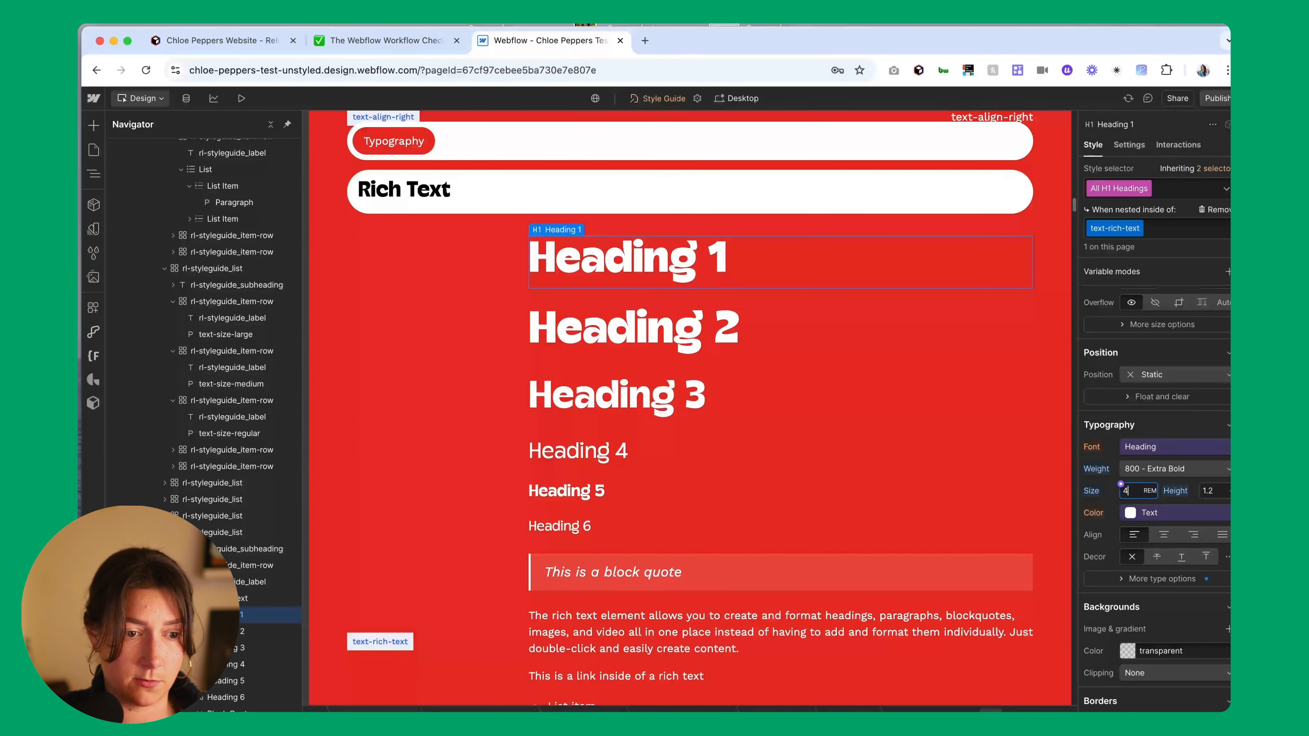
Set the font size of Heading 2 inside the text-rich-text block to 3.5 rem
left_click(642, 341)
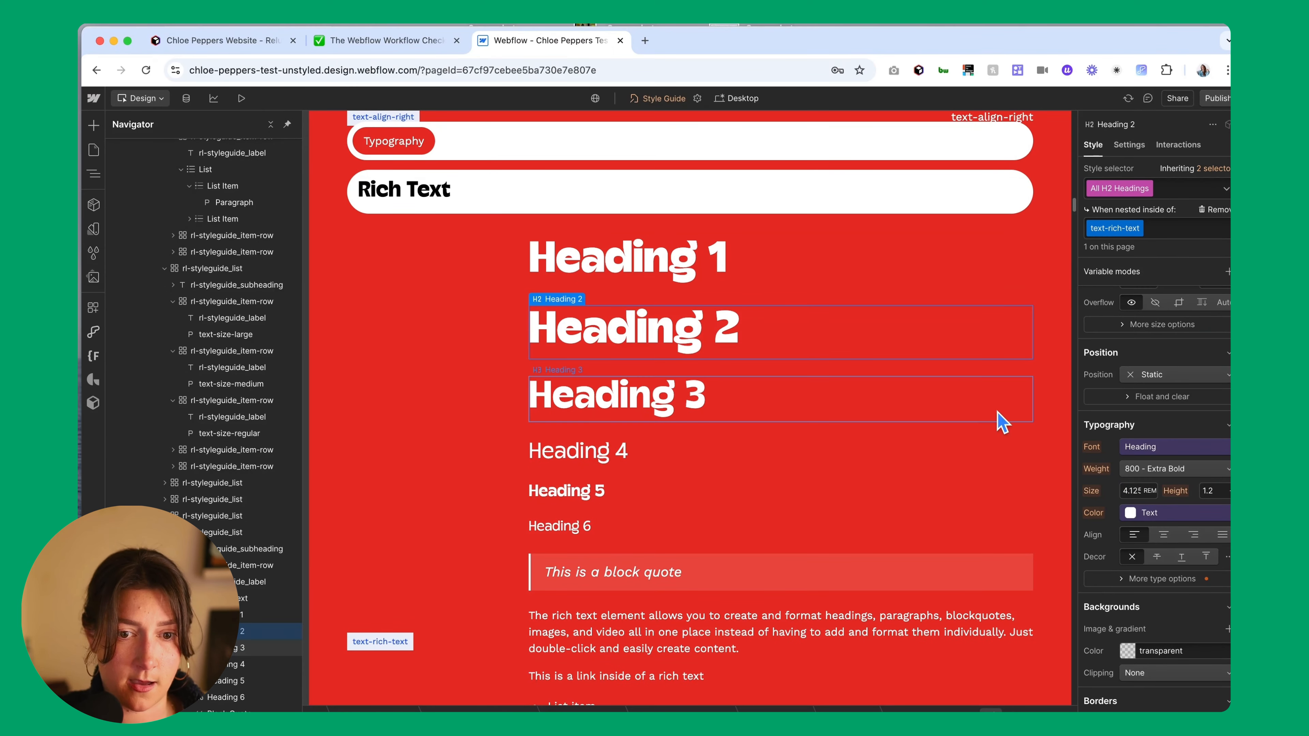
left_click(1136, 490)
type("3")
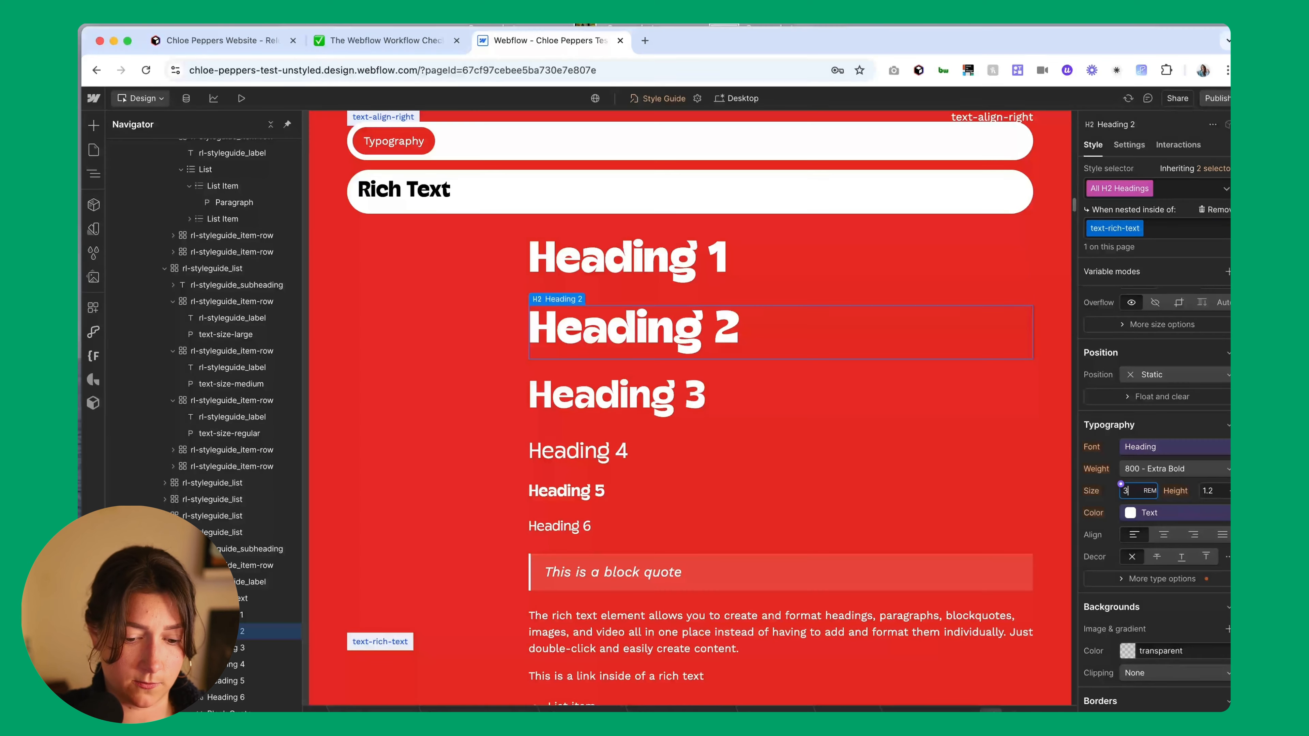
type(".5")
key("Return")
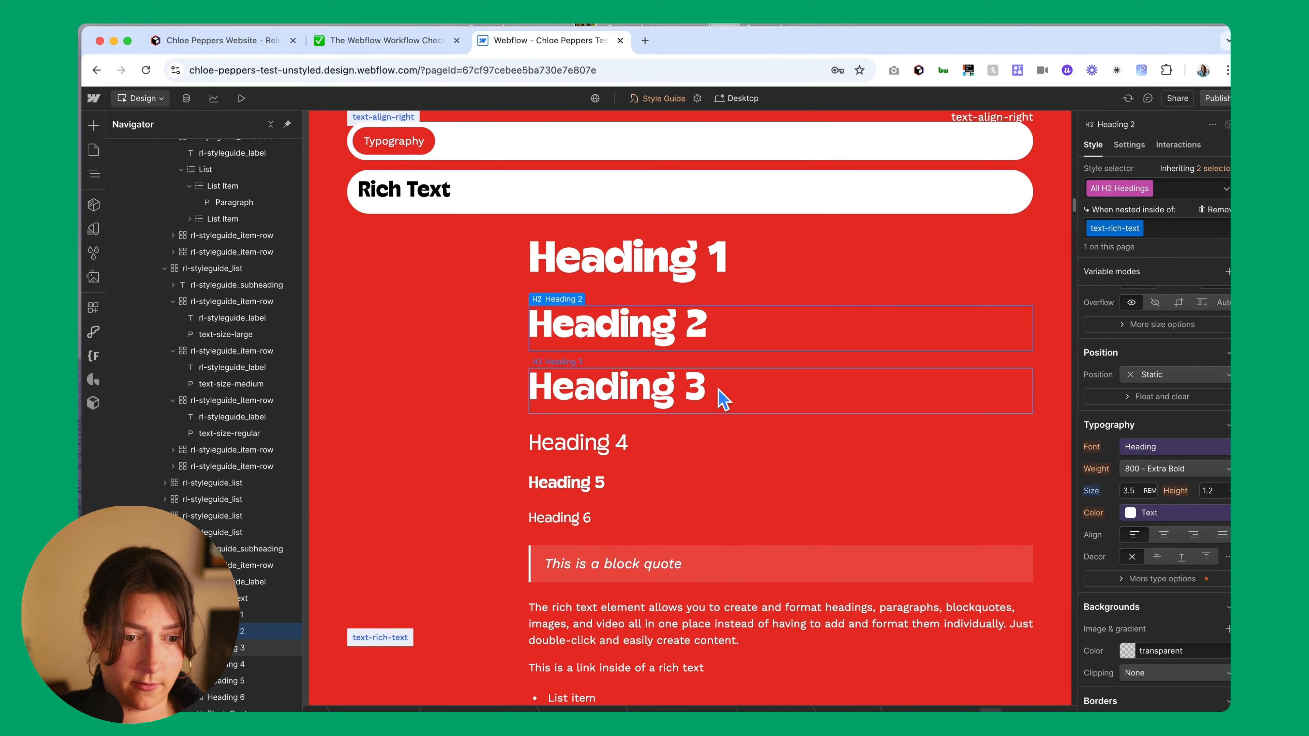
Set the font size of Heading 3 inside the text-rich-text block to 3 rem
left_click(717, 394)
left_click(1136, 490)
type("3")
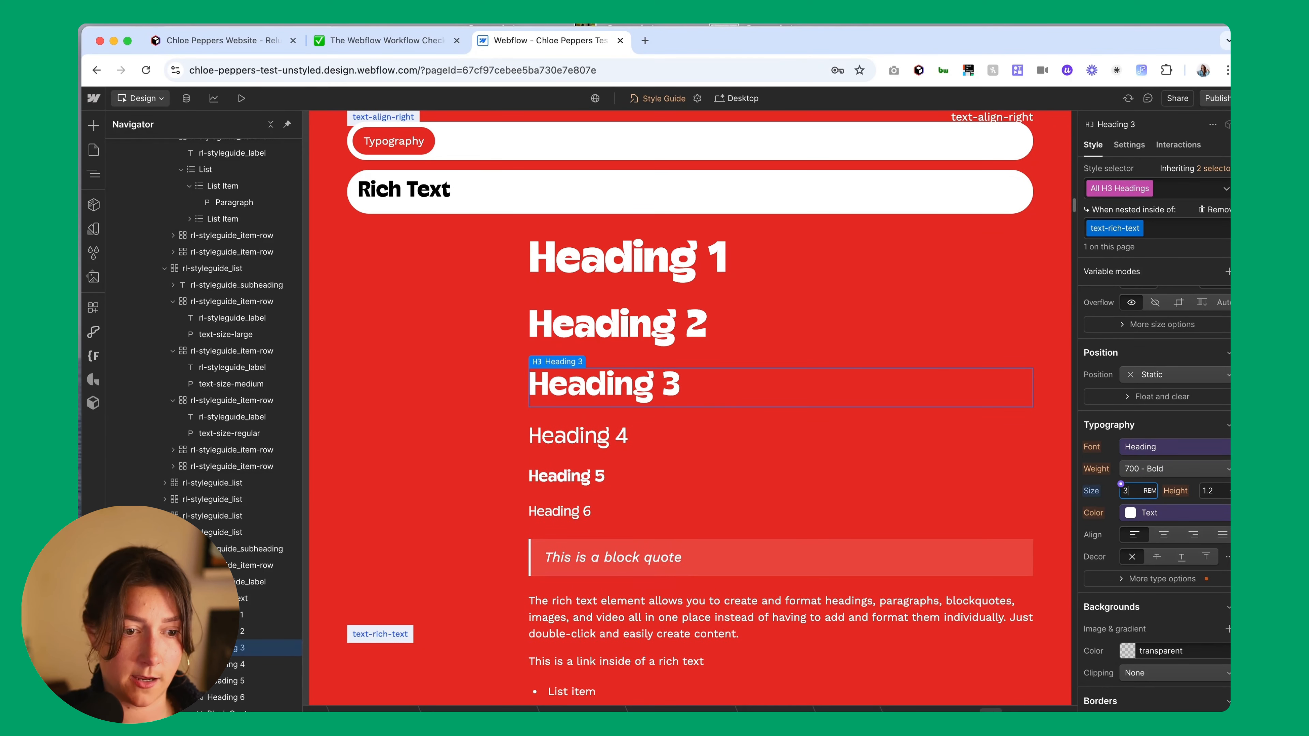
left_click(455, 418)
Add a div block with a text block inside it after the third scheme in the Color Schemes list of the style guide
scroll(461, 421, "down", 10)
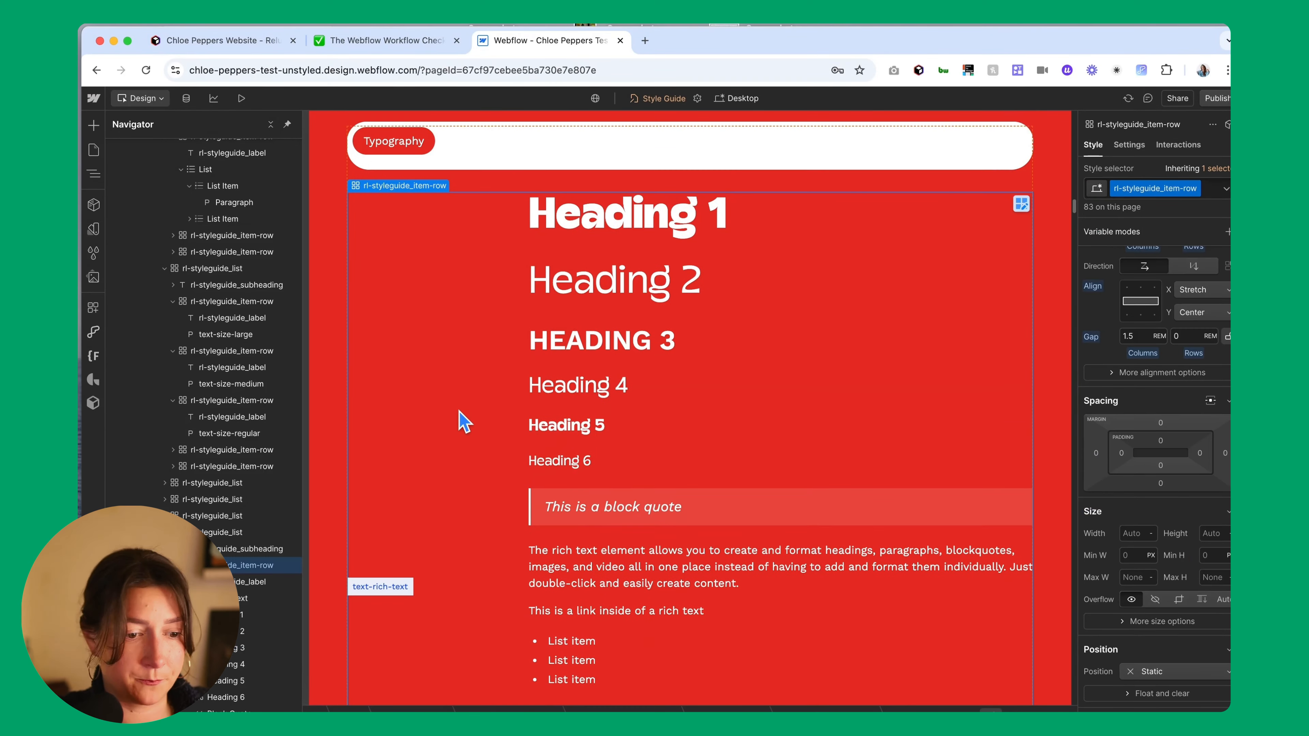
scroll(461, 420, "down", 10)
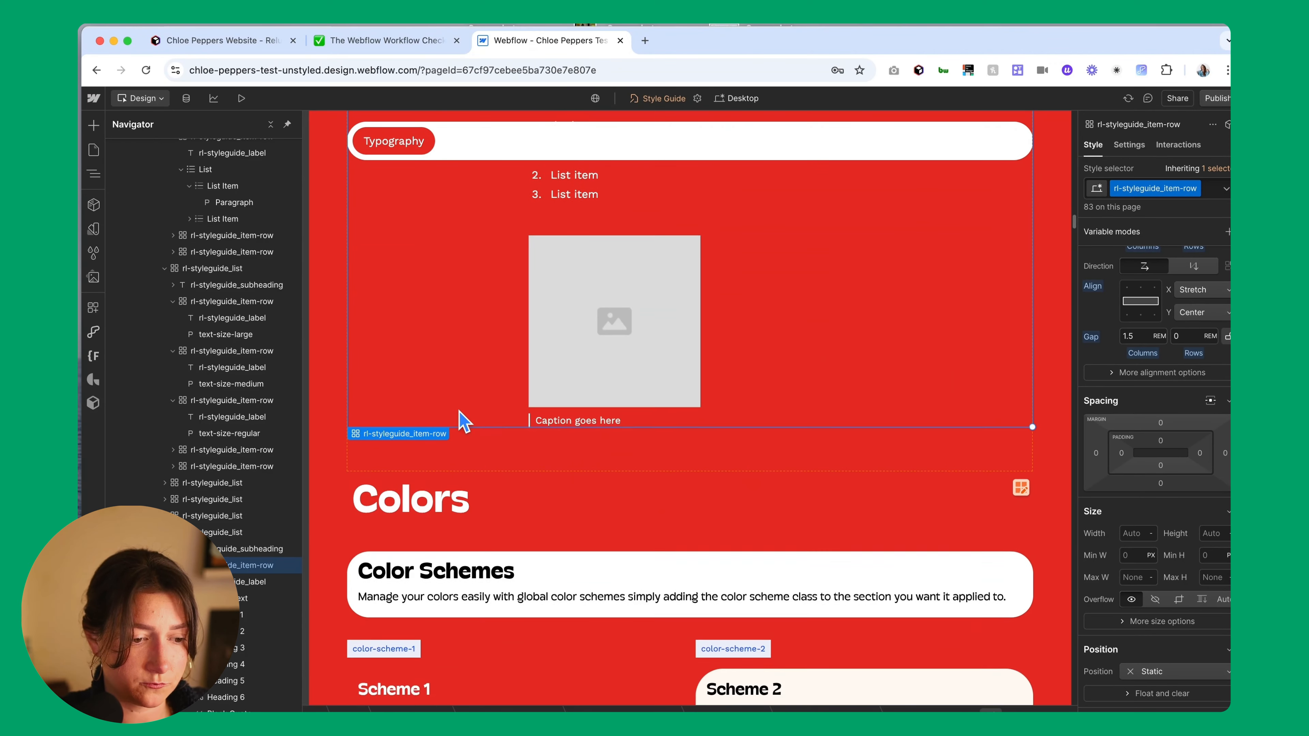
left_click(752, 439)
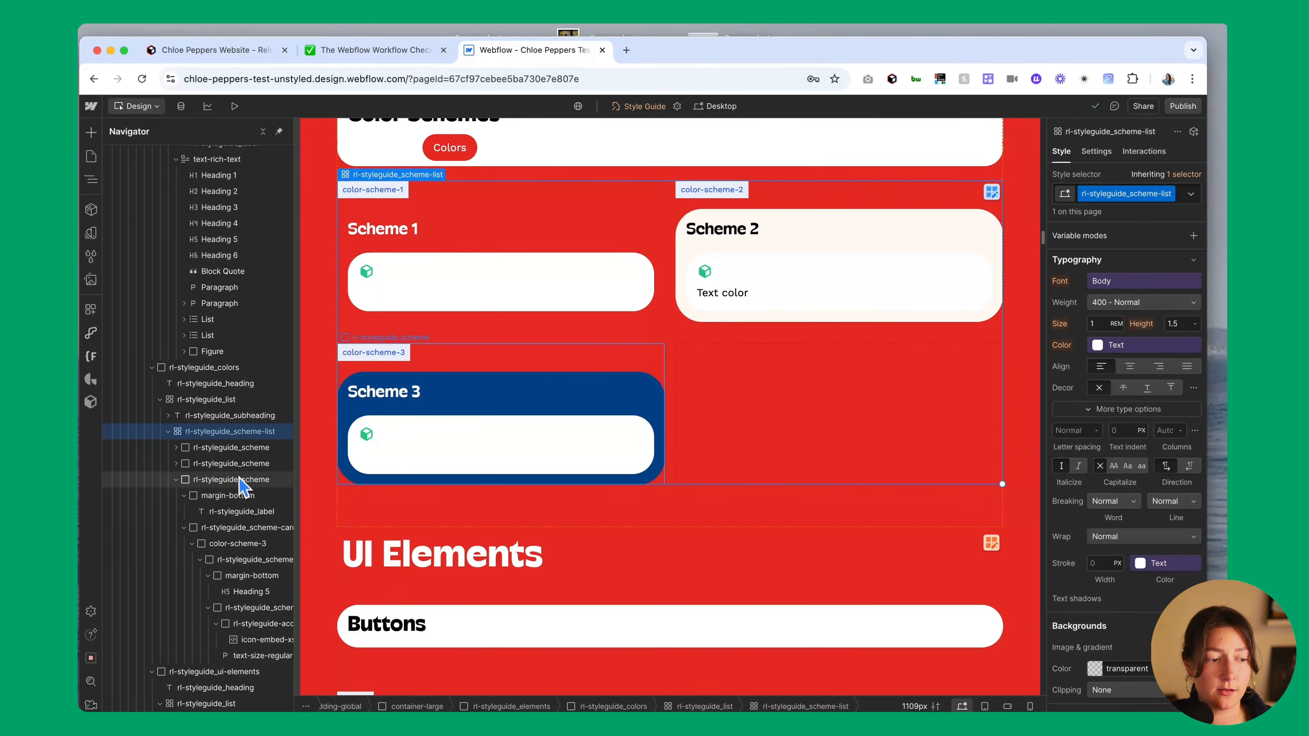
left_click(176, 480)
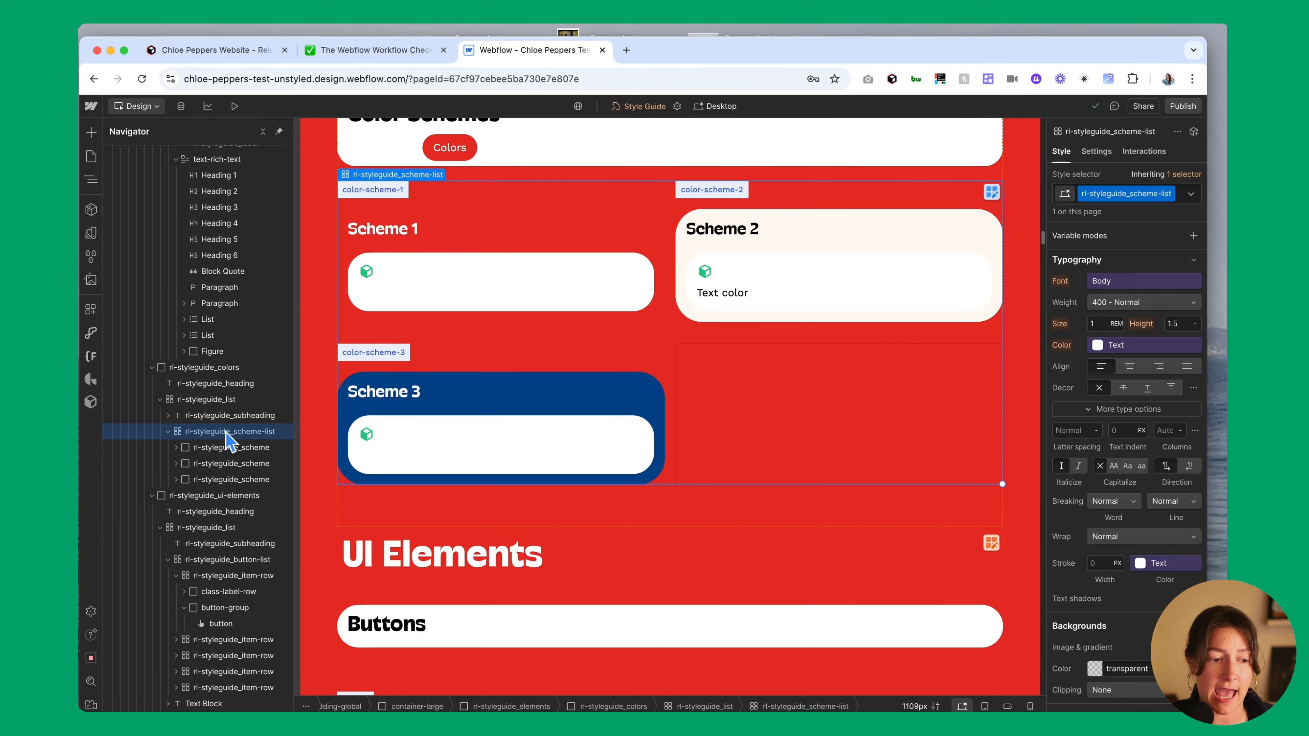
key("super+e")
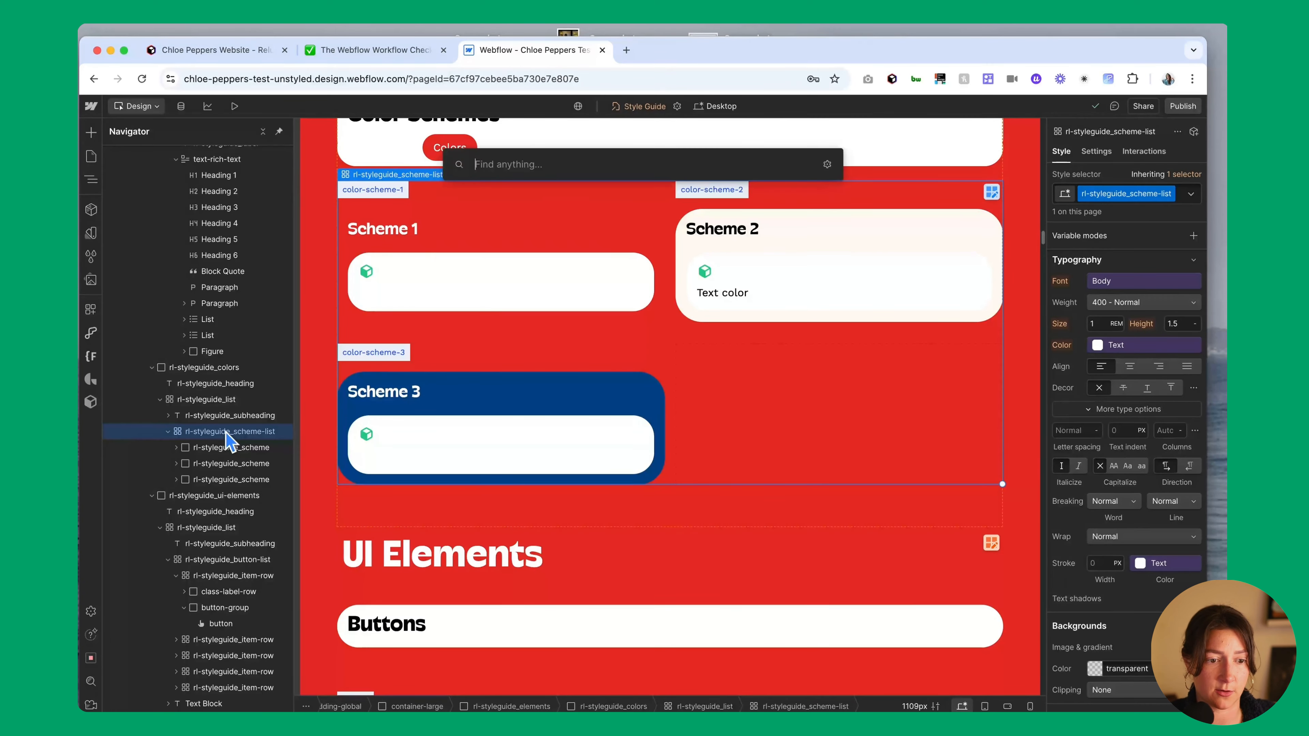
key("Return")
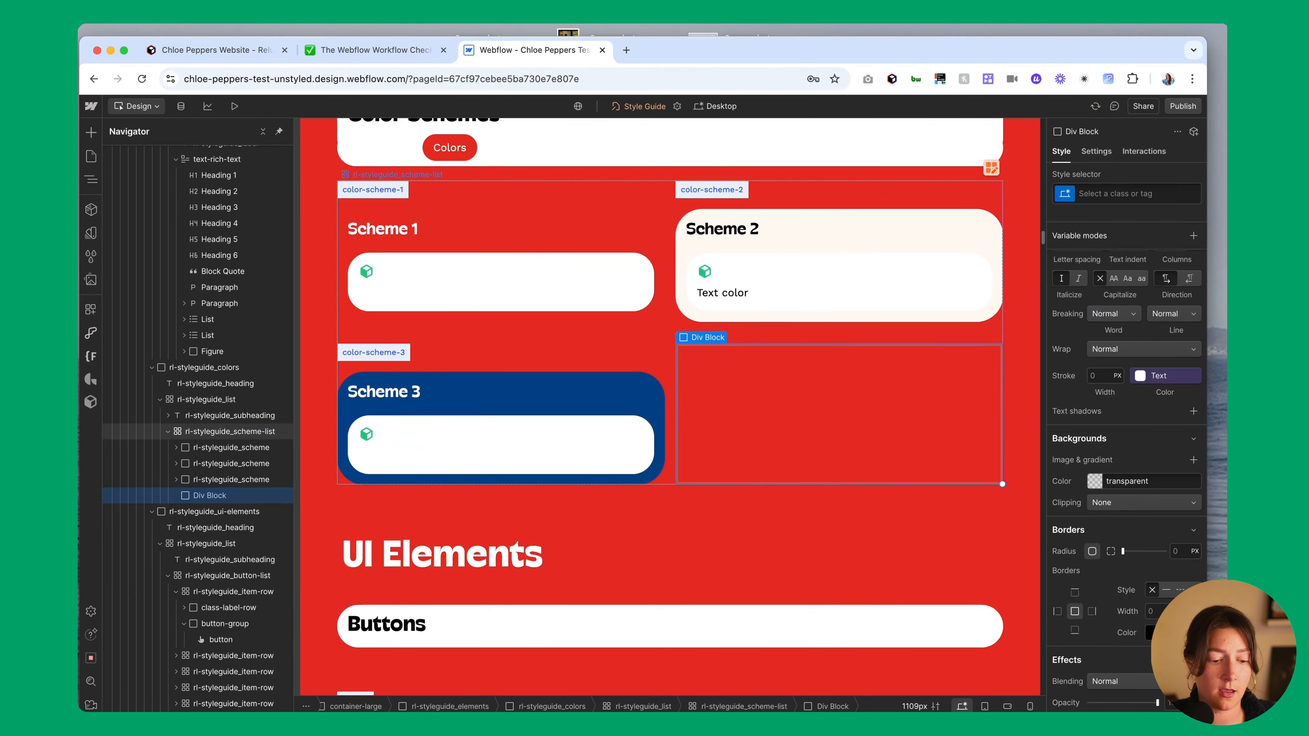
key("super+e")
type("t")
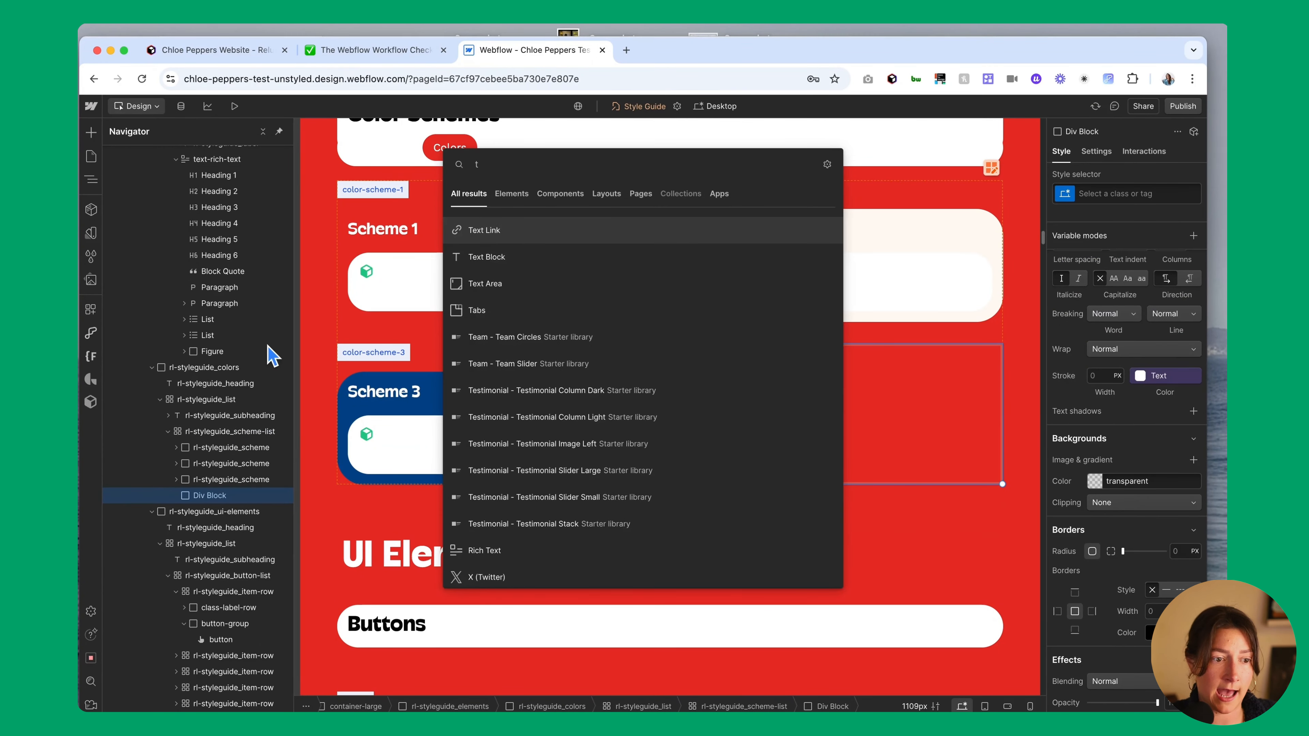
left_click(479, 257)
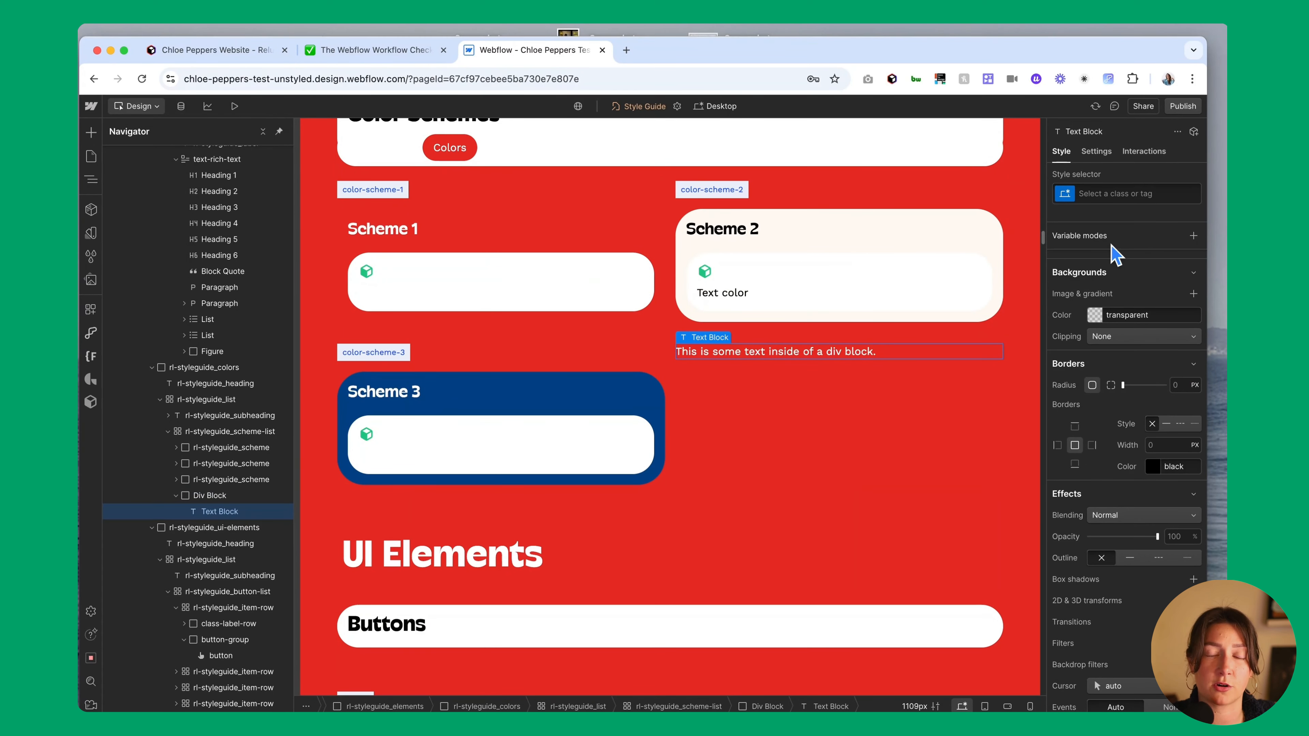
Create a new class named text-color-red on the added text block
left_click(1100, 194)
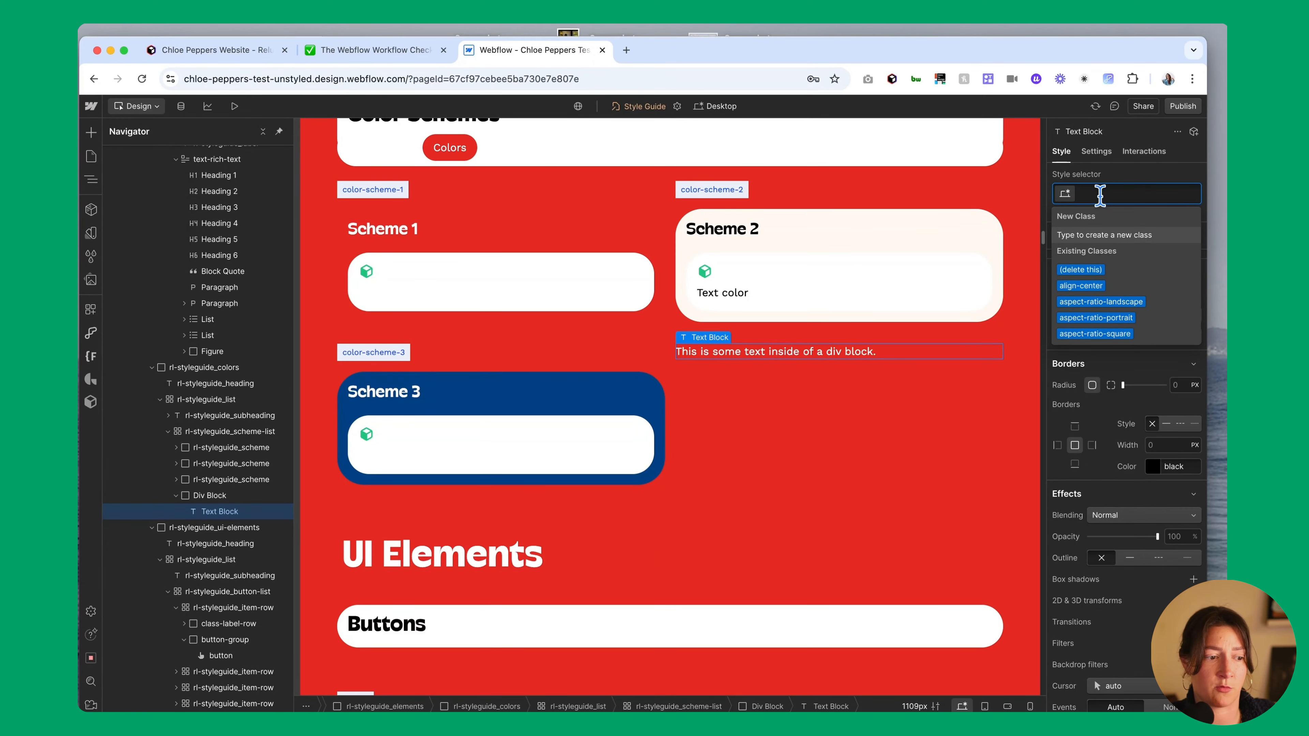
type("te")
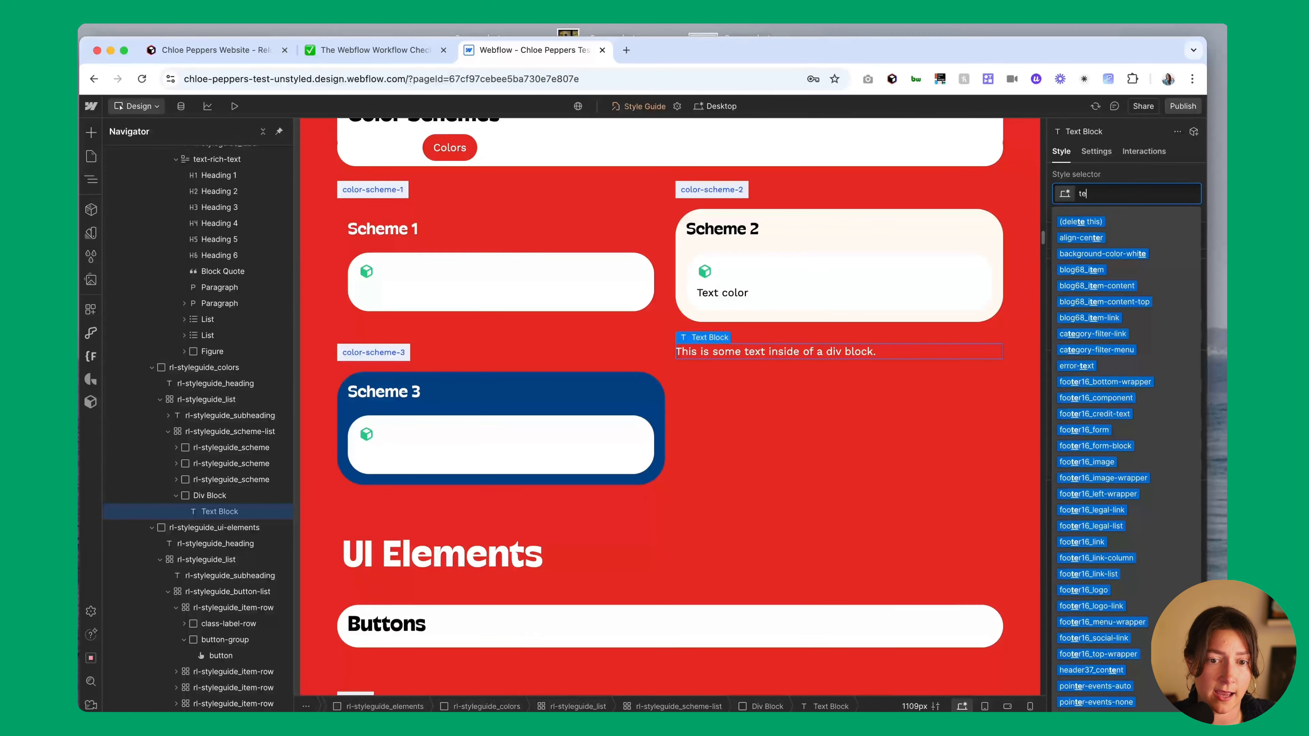
type("xt-color-red")
key("Return")
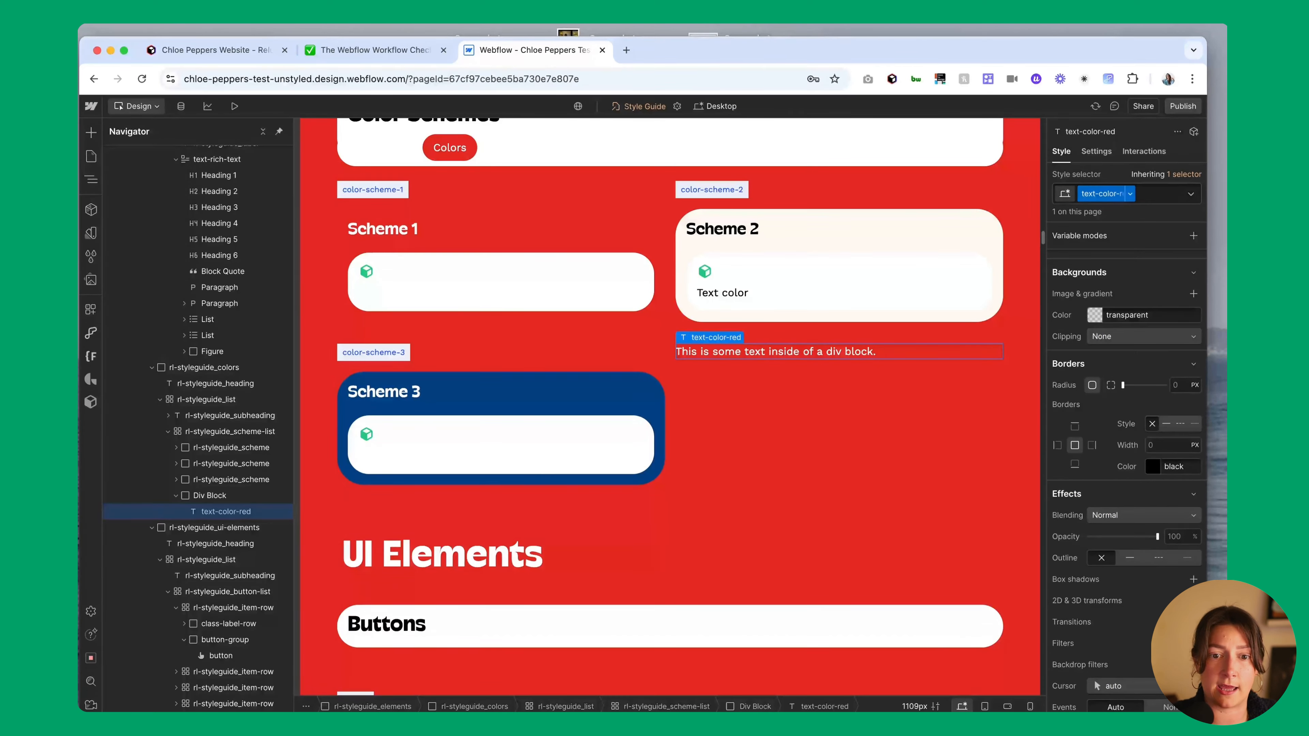
Set the font color of the text-color-red class to the primitive Red variable (#e52a24)
scroll(1100, 425, "up", 3)
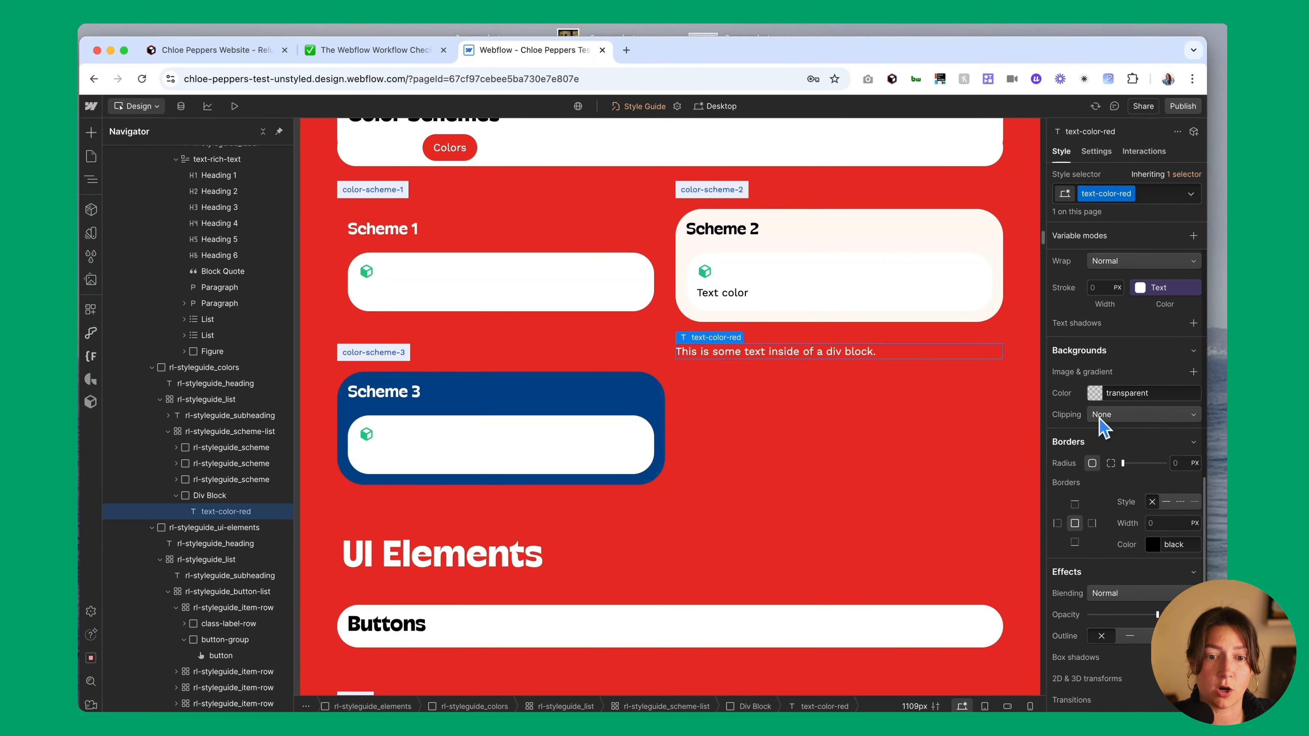
scroll(1099, 419, "up", 2)
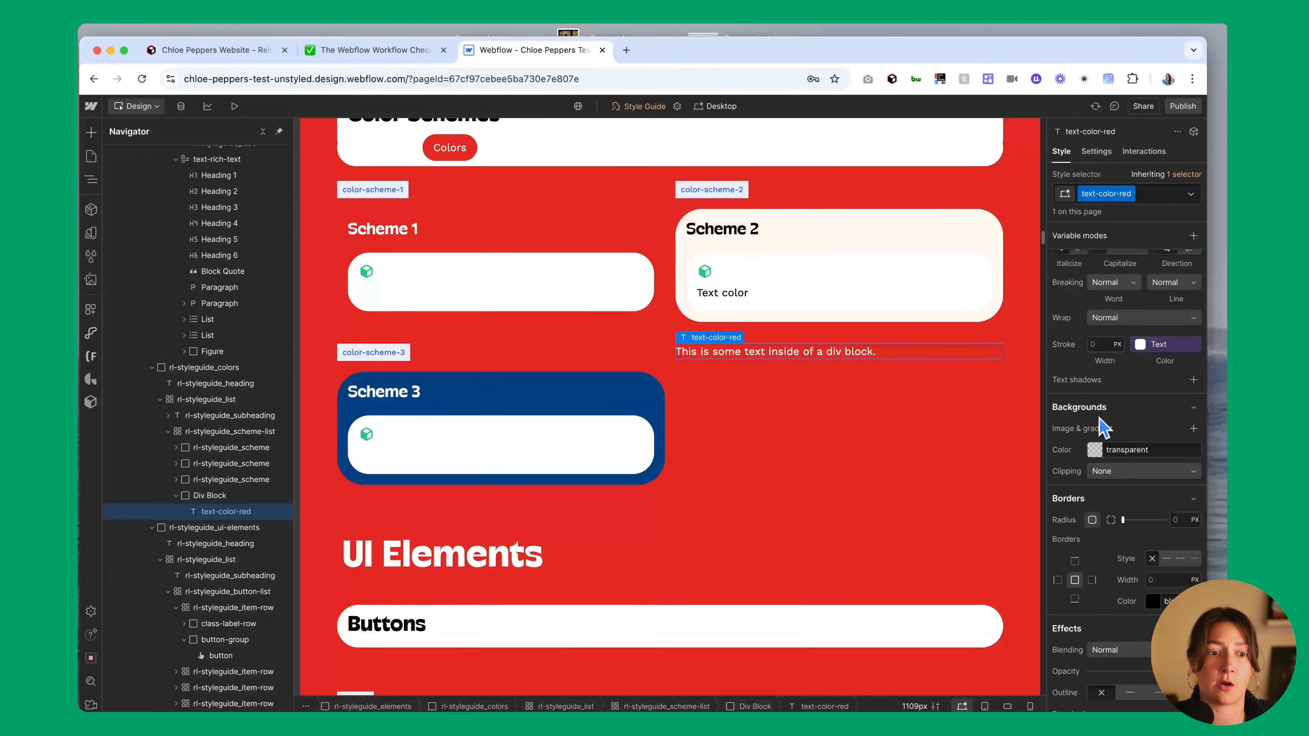
scroll(1099, 416, "up", 6)
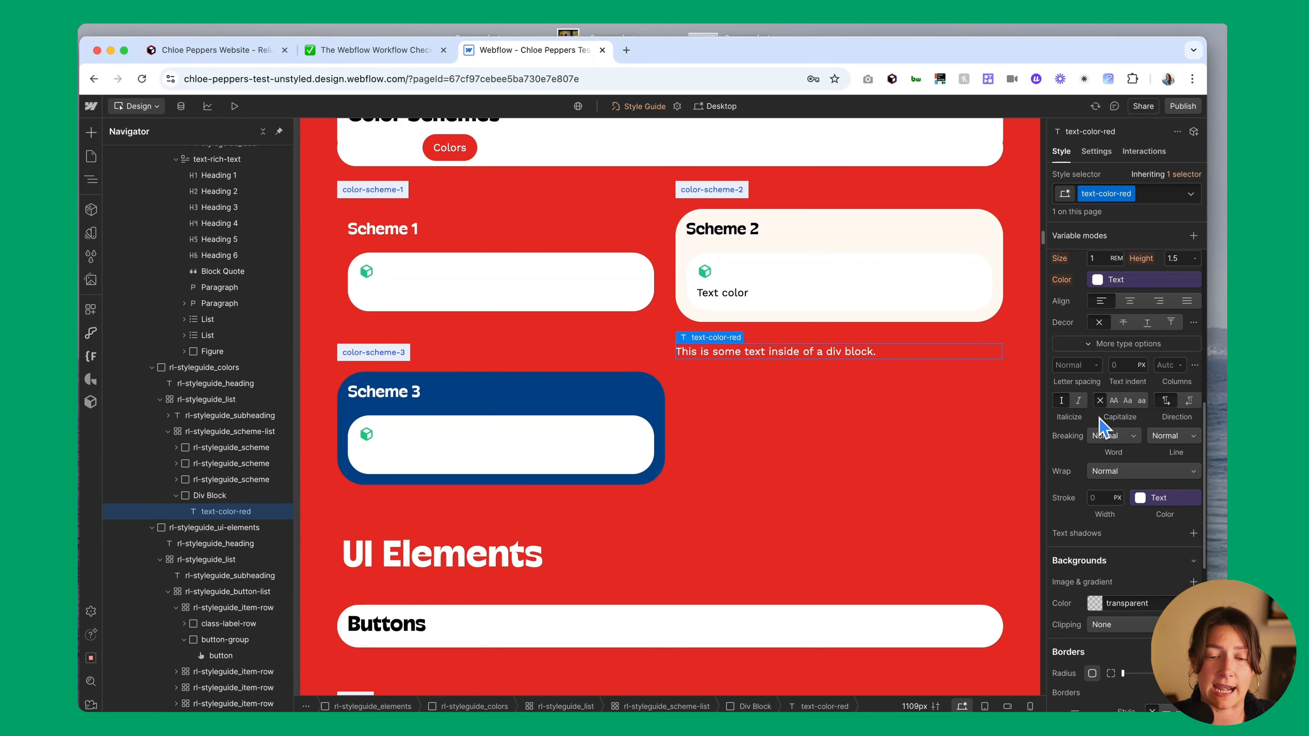
scroll(1099, 427, "up", 3)
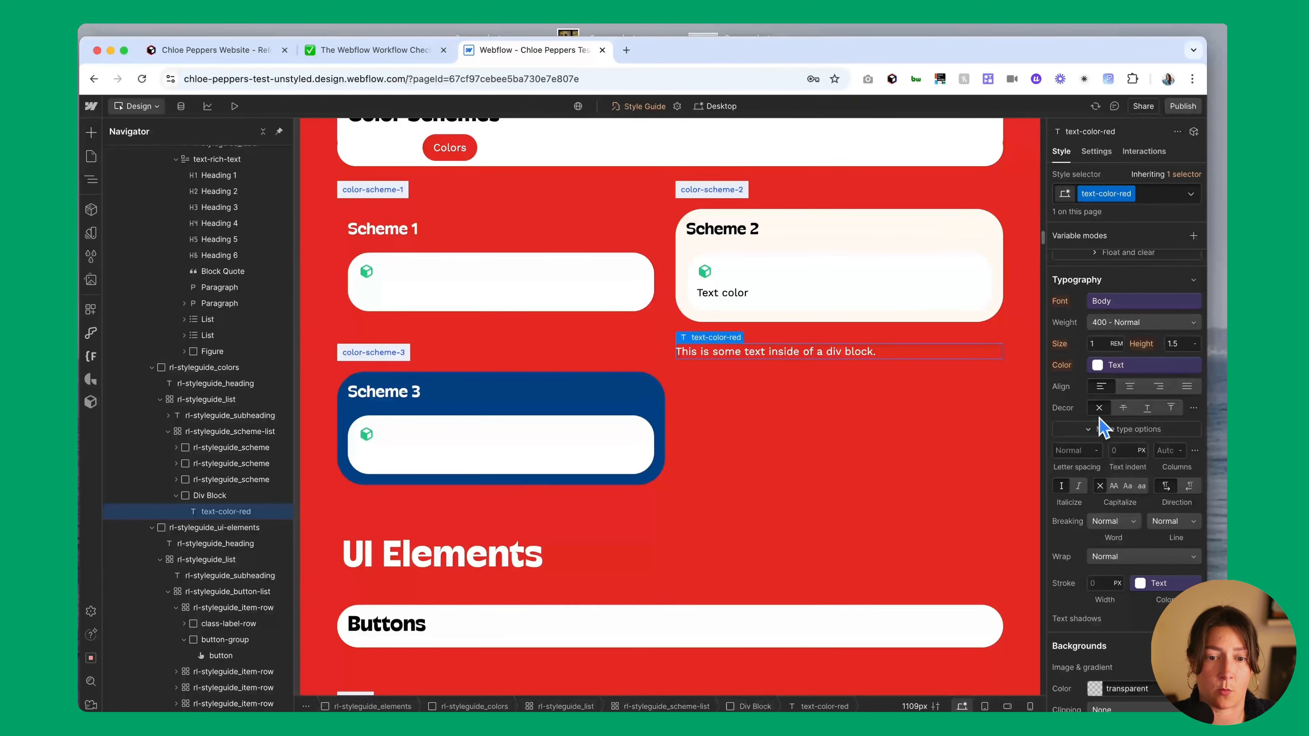
scroll(1099, 428, "up", 1)
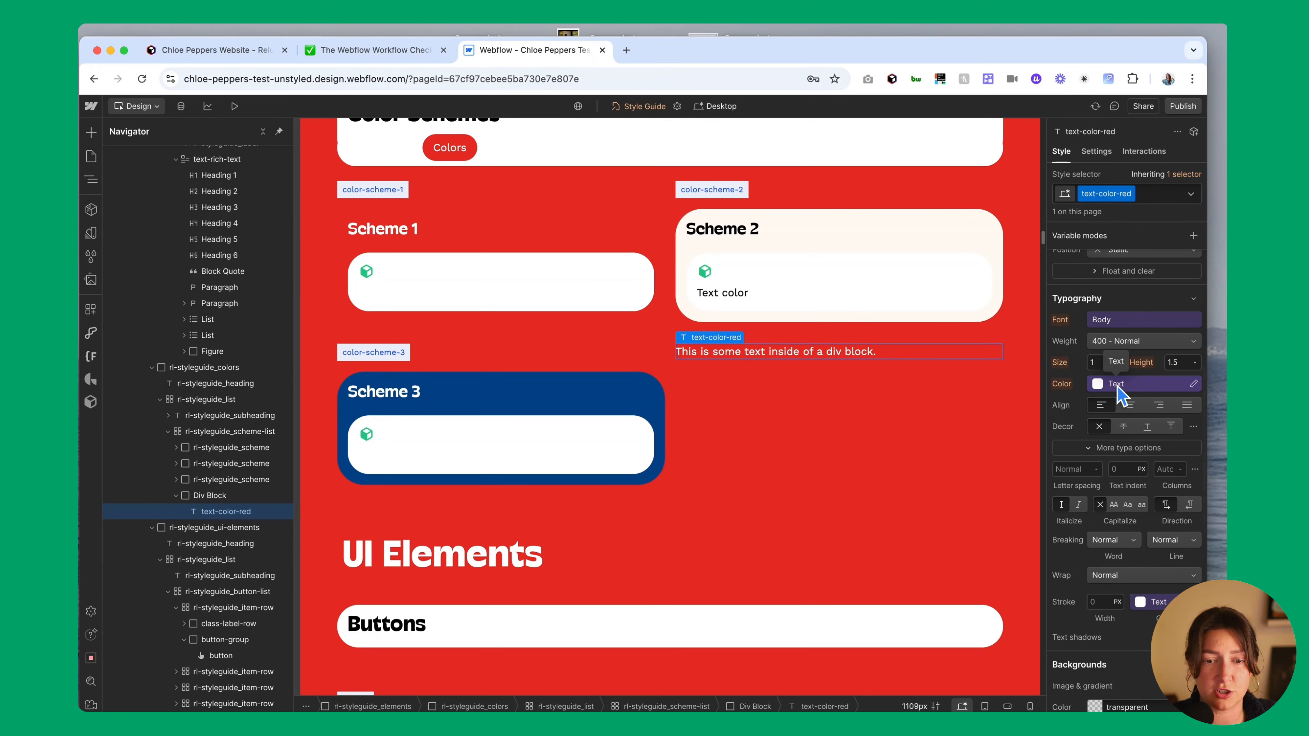
left_click(1120, 395)
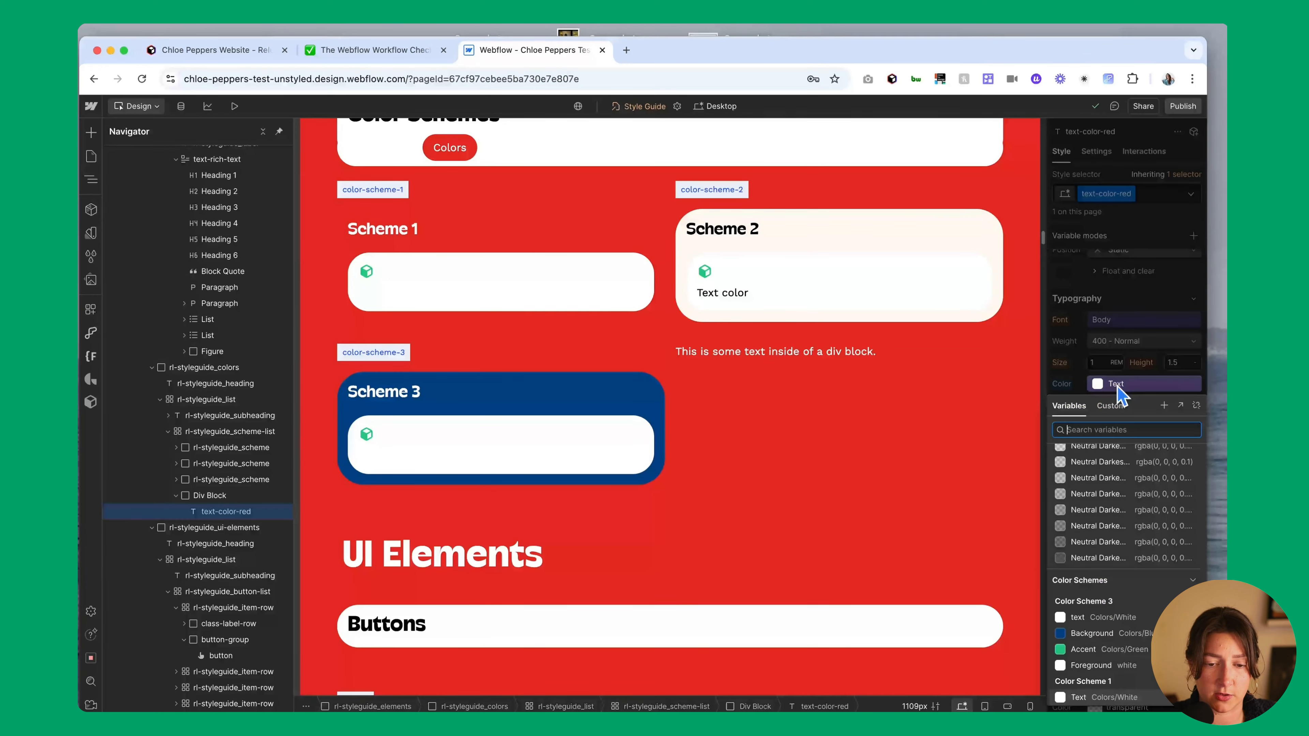
scroll(1140, 613, "down", 3)
scroll(1136, 605, "up", 3)
left_click(1095, 456)
type("red")
left_click(1083, 524)
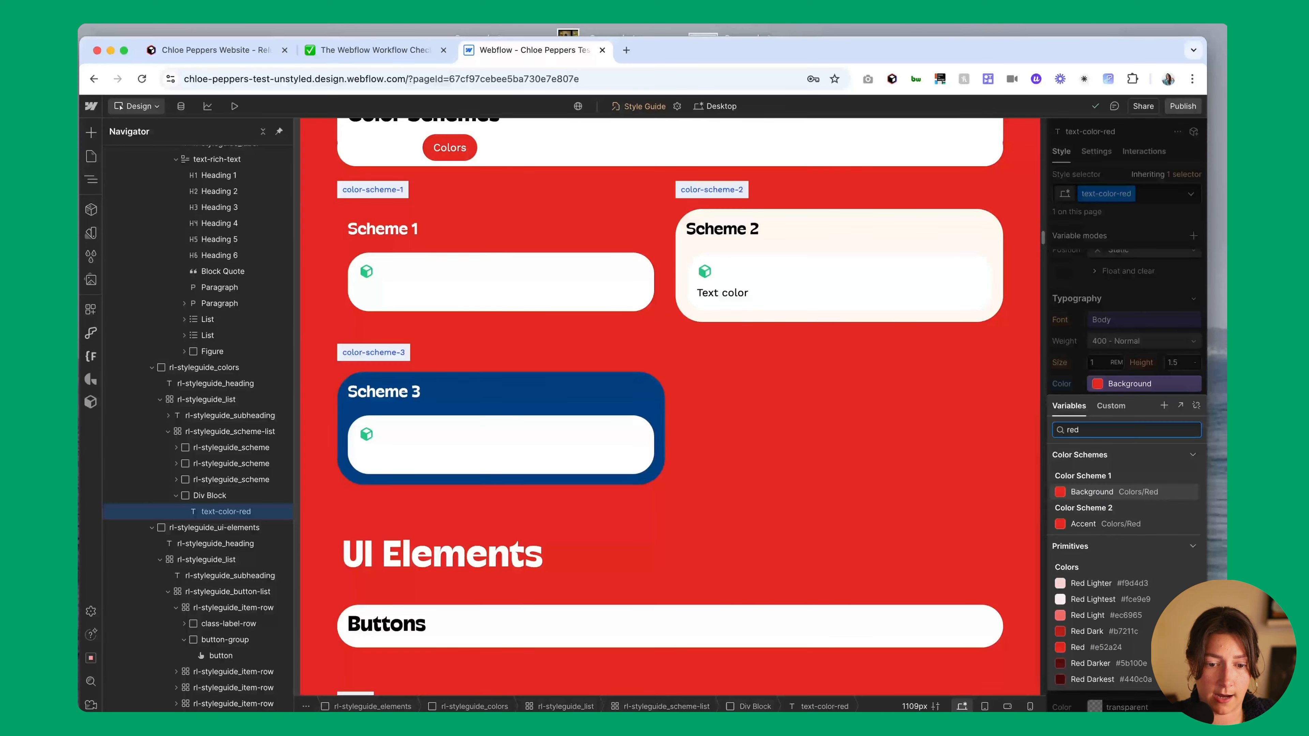
left_click(1091, 491)
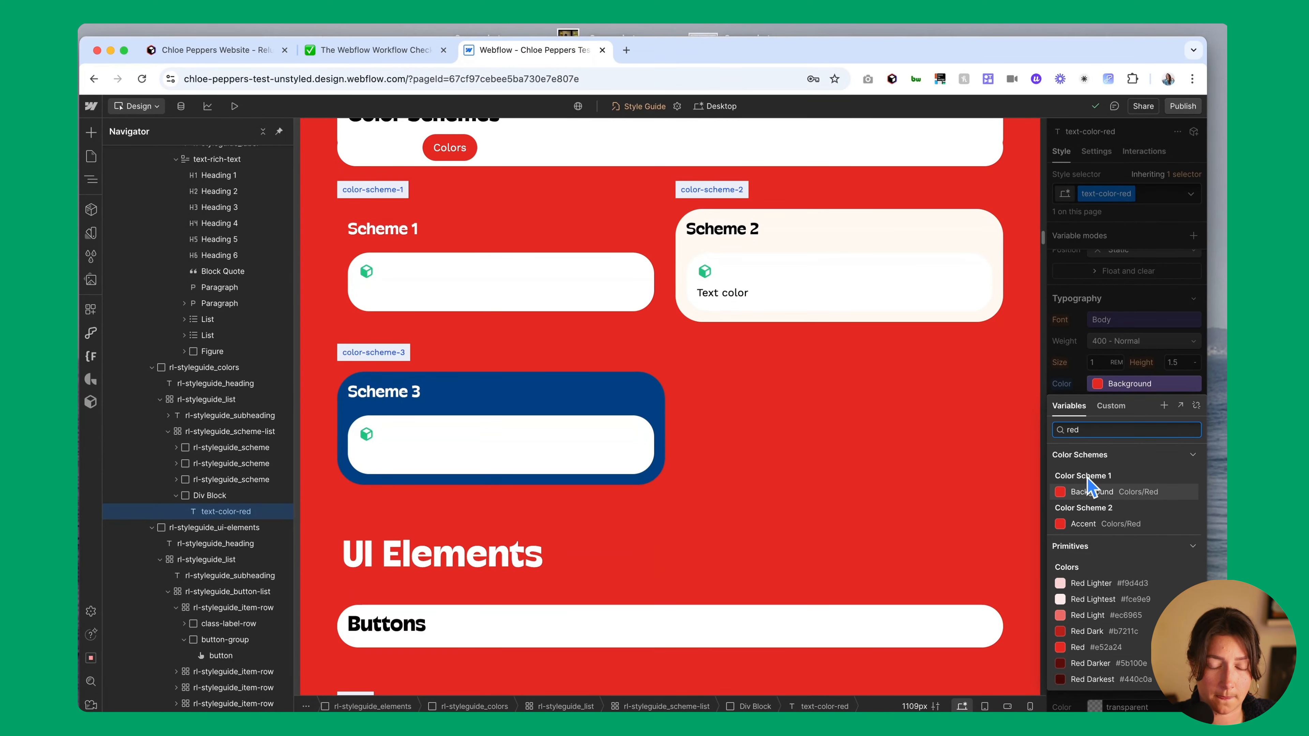
left_click(1087, 615)
left_click(1079, 651)
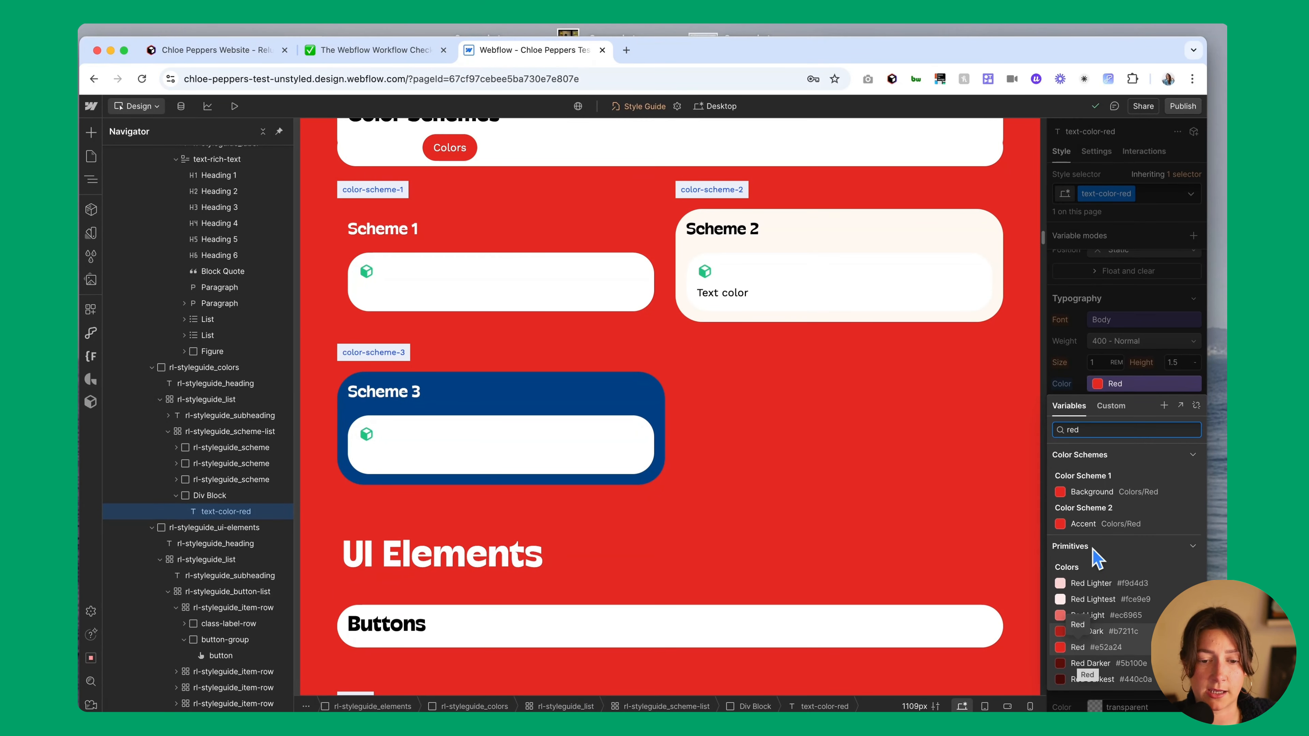
Try the Color Scheme 1 Background and Red Lighter variables as the text color, then restore the primitive Red variable
left_click(1092, 491)
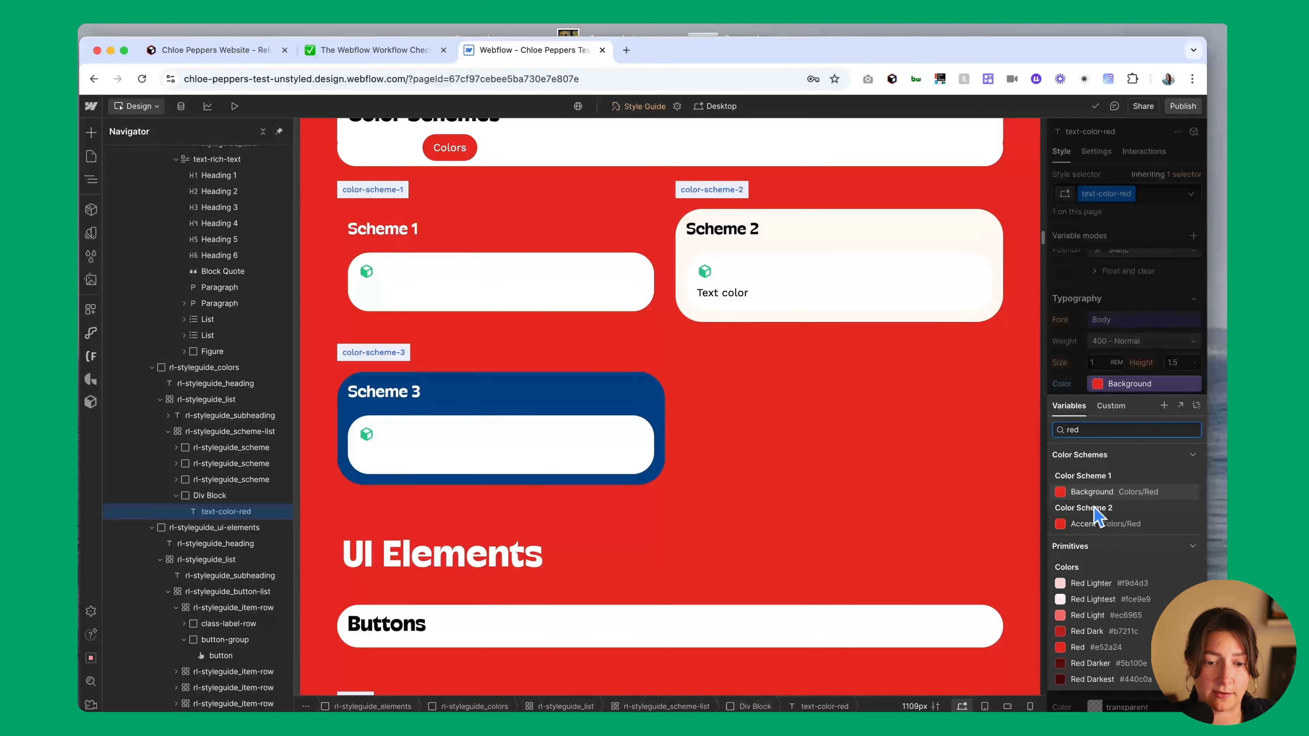
left_click(1154, 577)
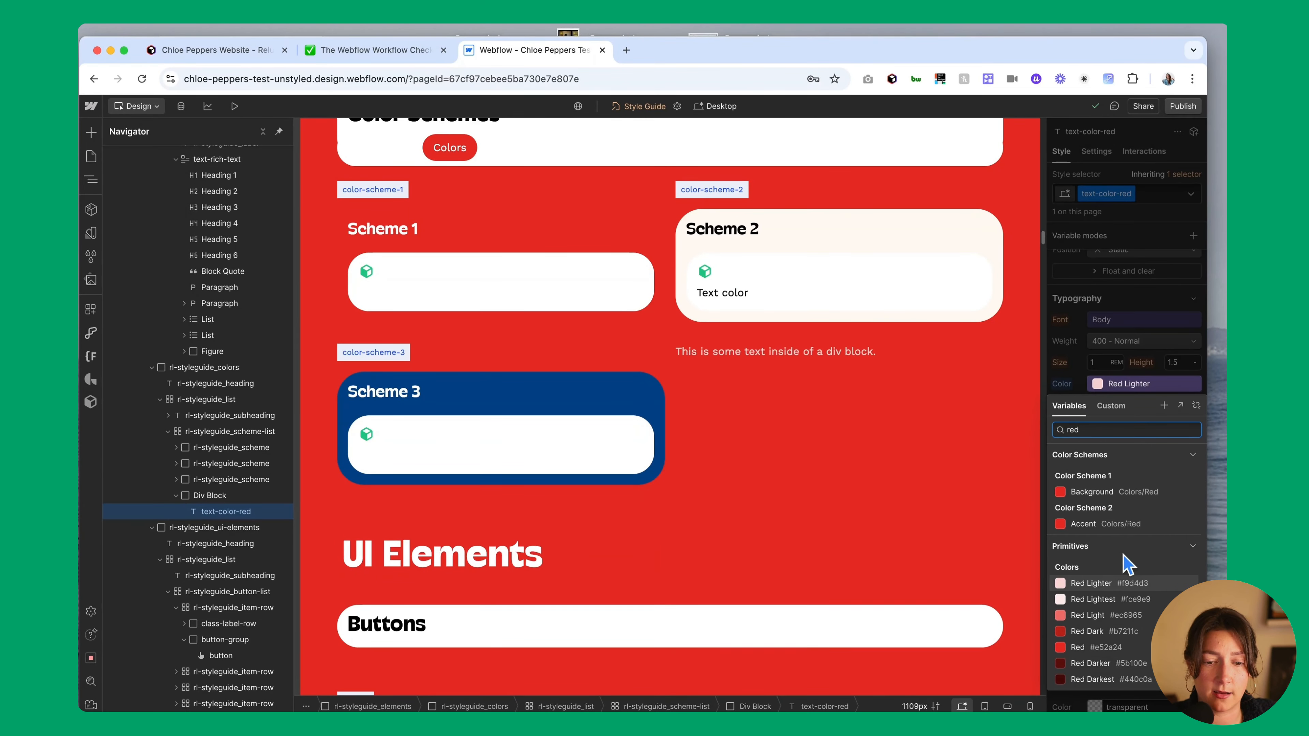
left_click(1090, 493)
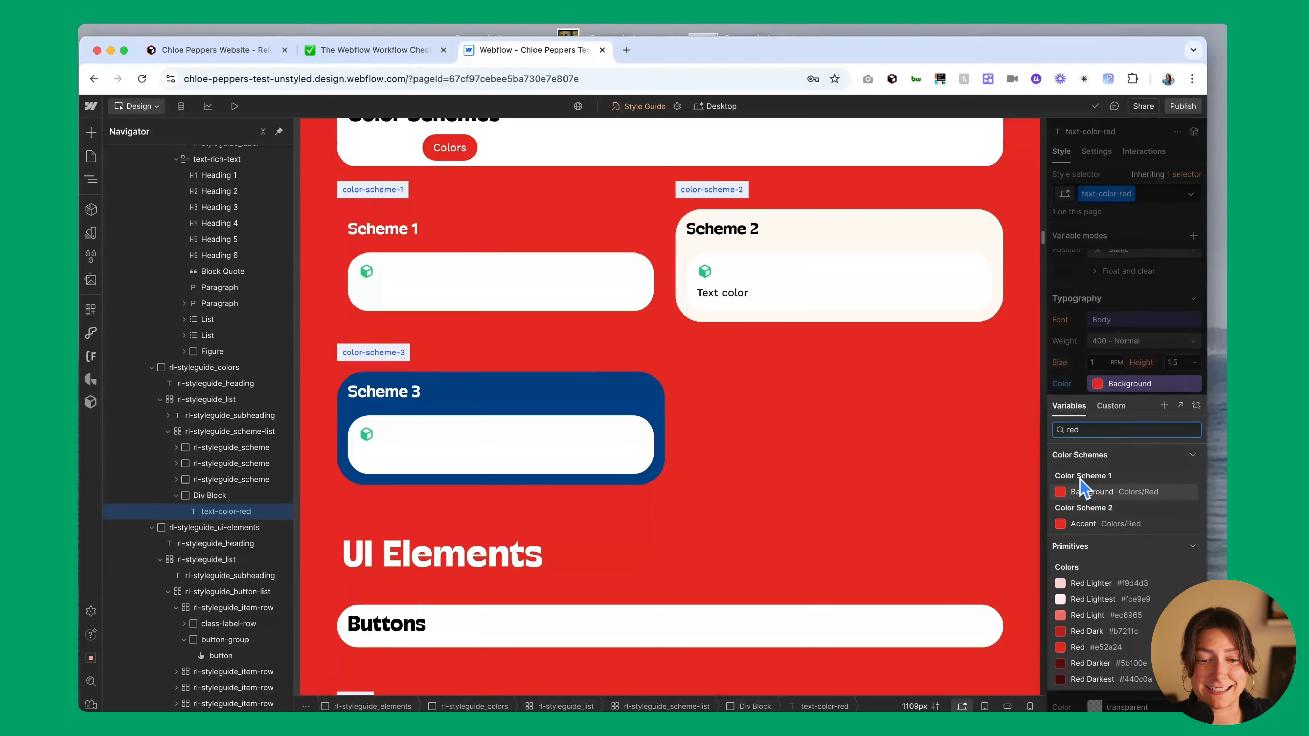
left_click(1079, 649)
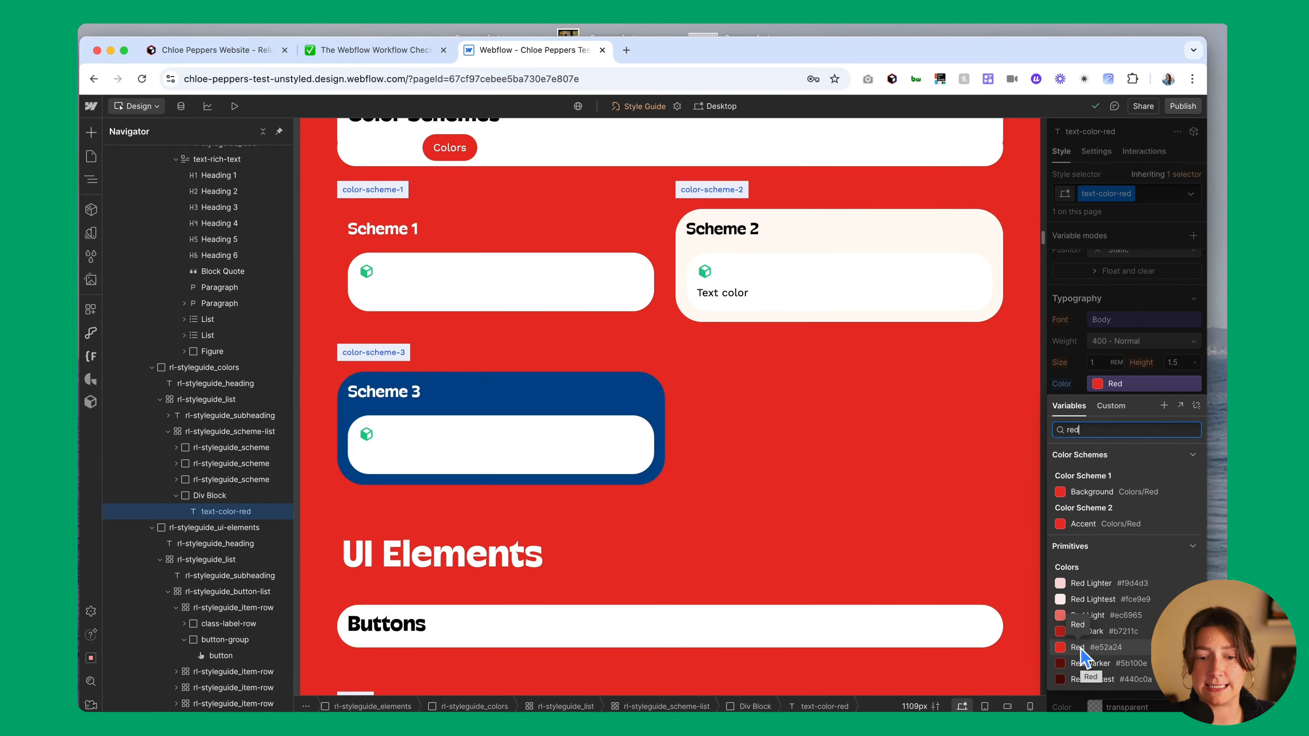
key("Escape")
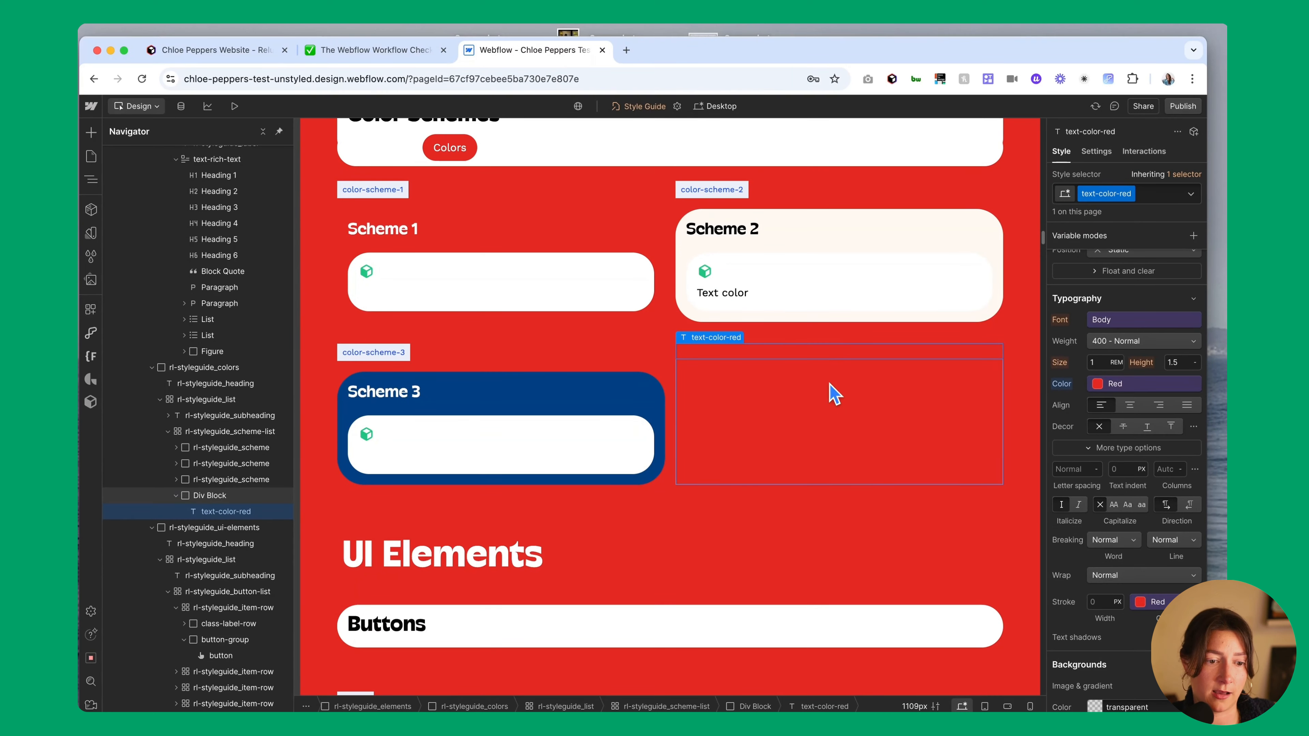
Duplicate the text-color-red text block, and duplicate its class under the name text-color-yellow
key("super+d")
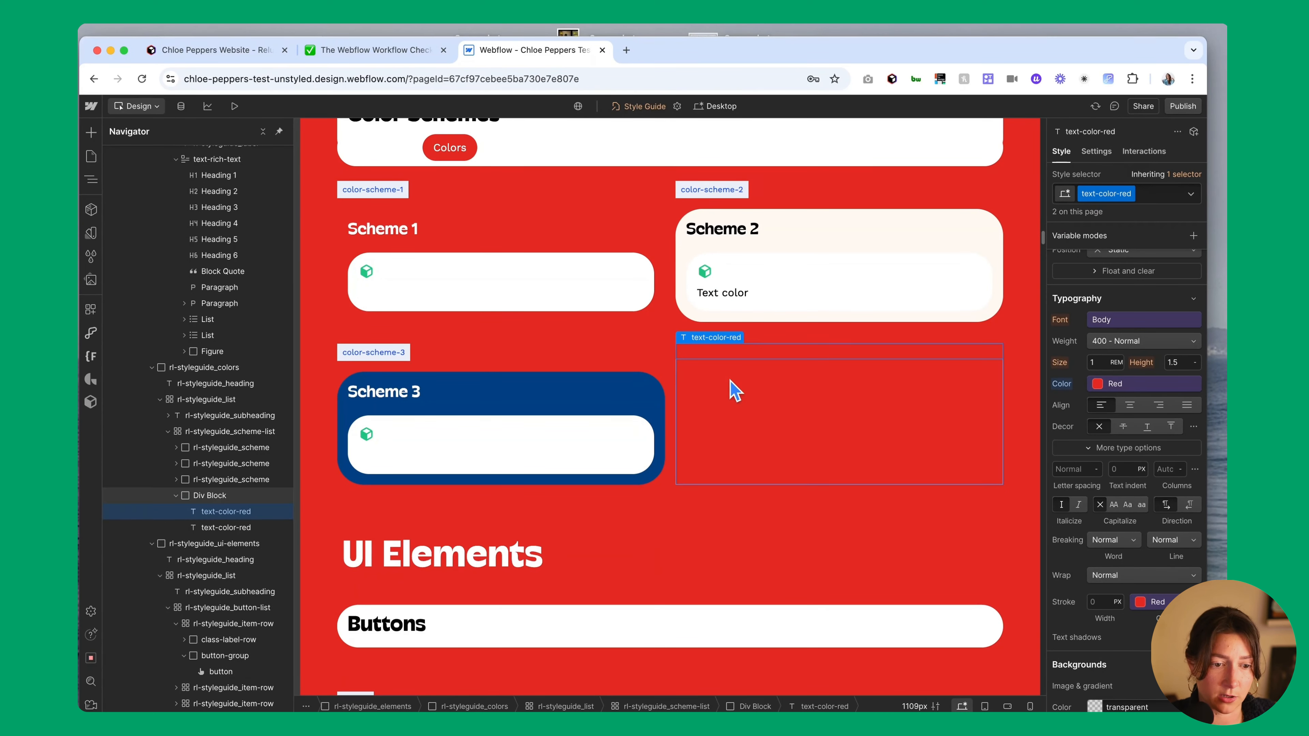
left_click(1129, 193)
left_click(1127, 231)
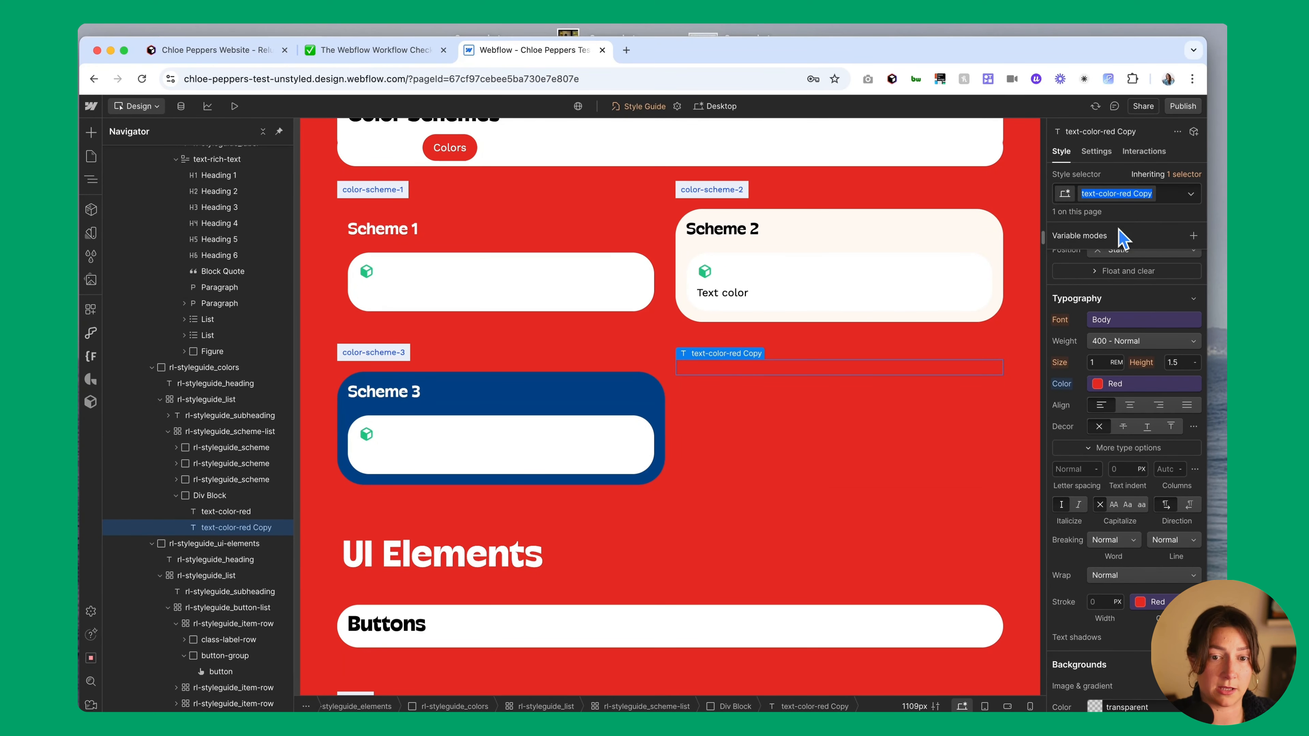
type("text-color-")
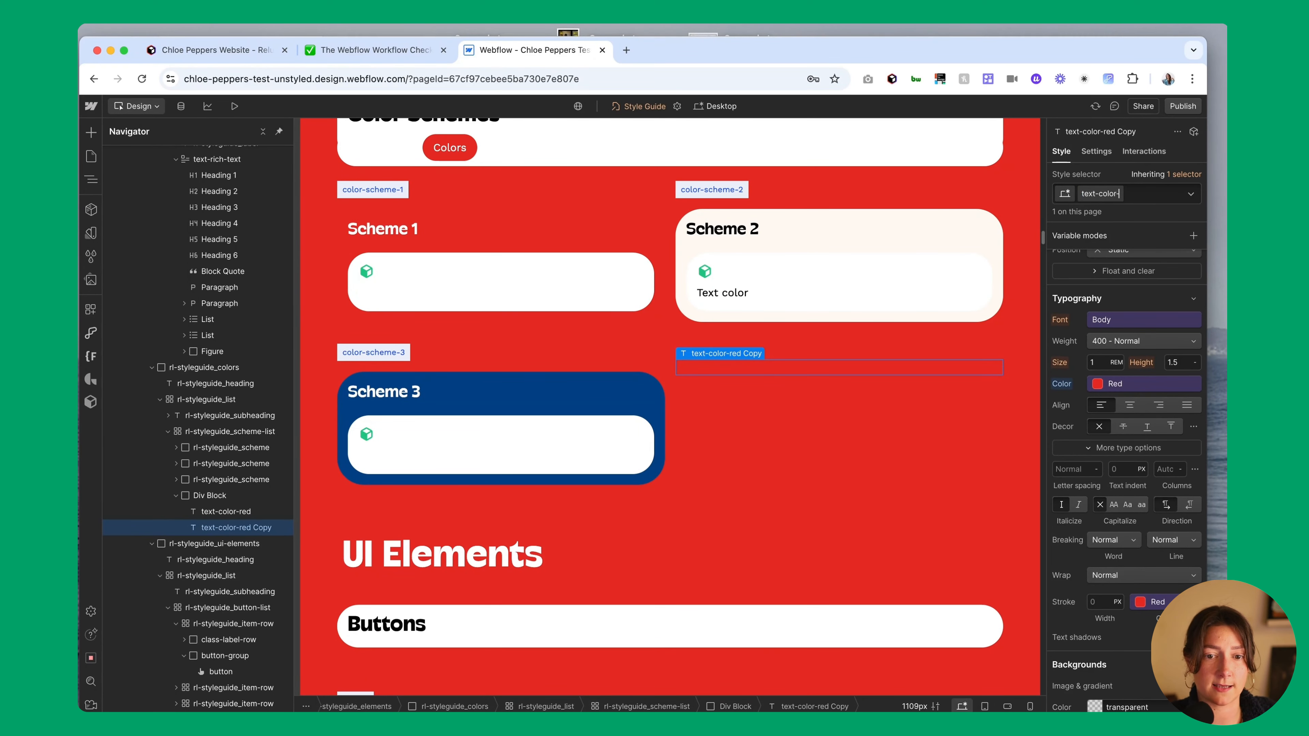
type("yellow")
key("Return")
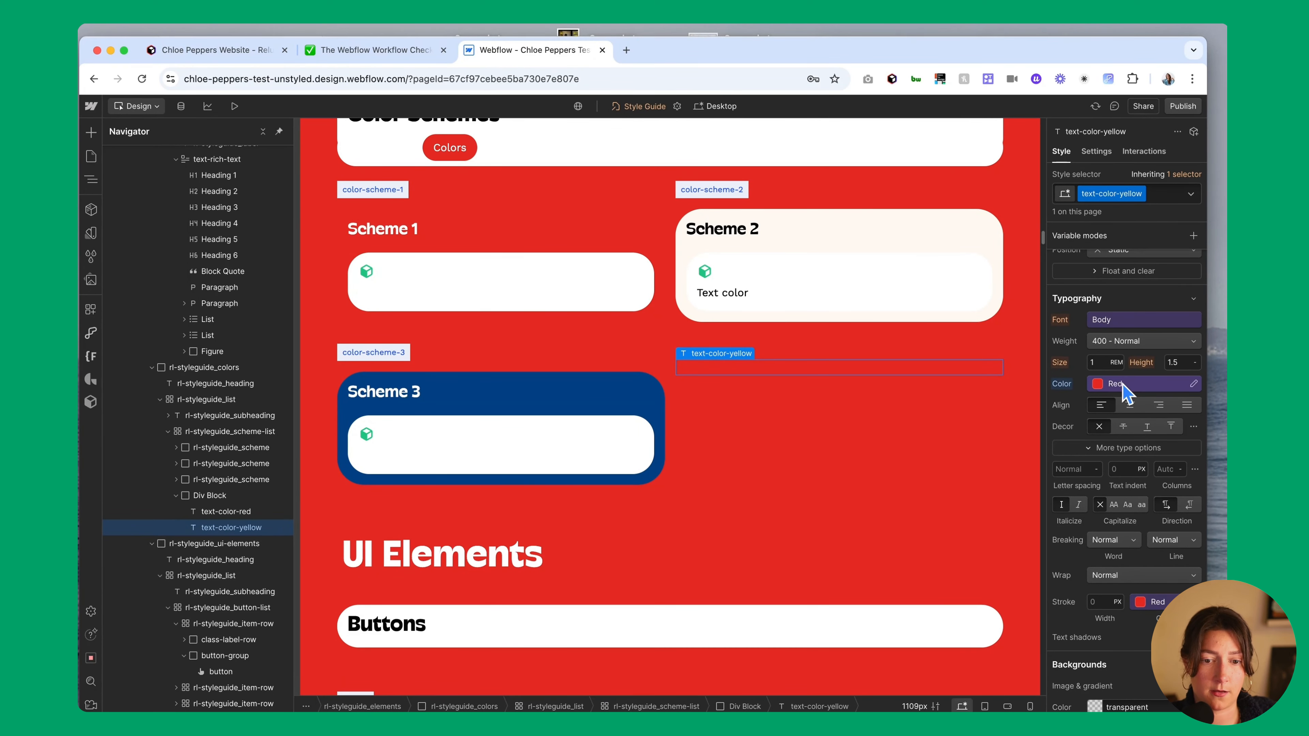
Set the font color of the text-color-yellow class to the primitive Yellow variable (#ffbc4d)
left_click(1125, 386)
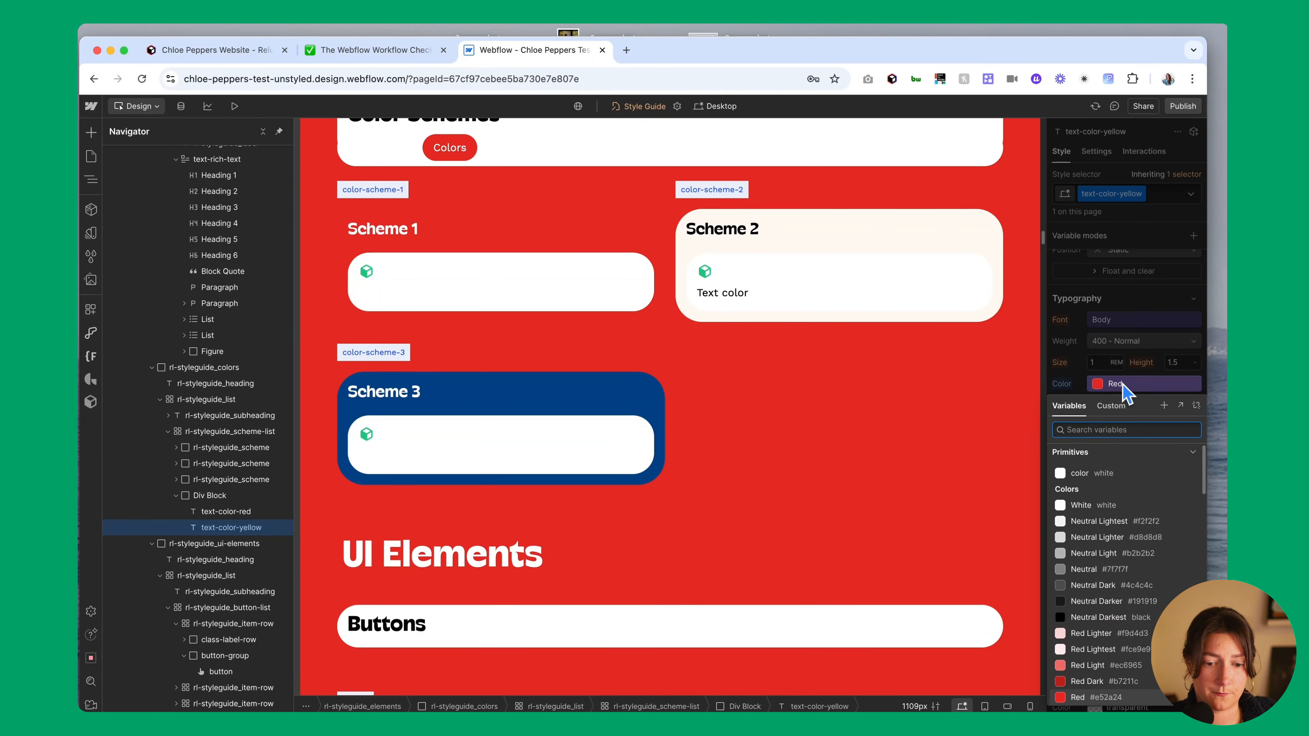
type("yel")
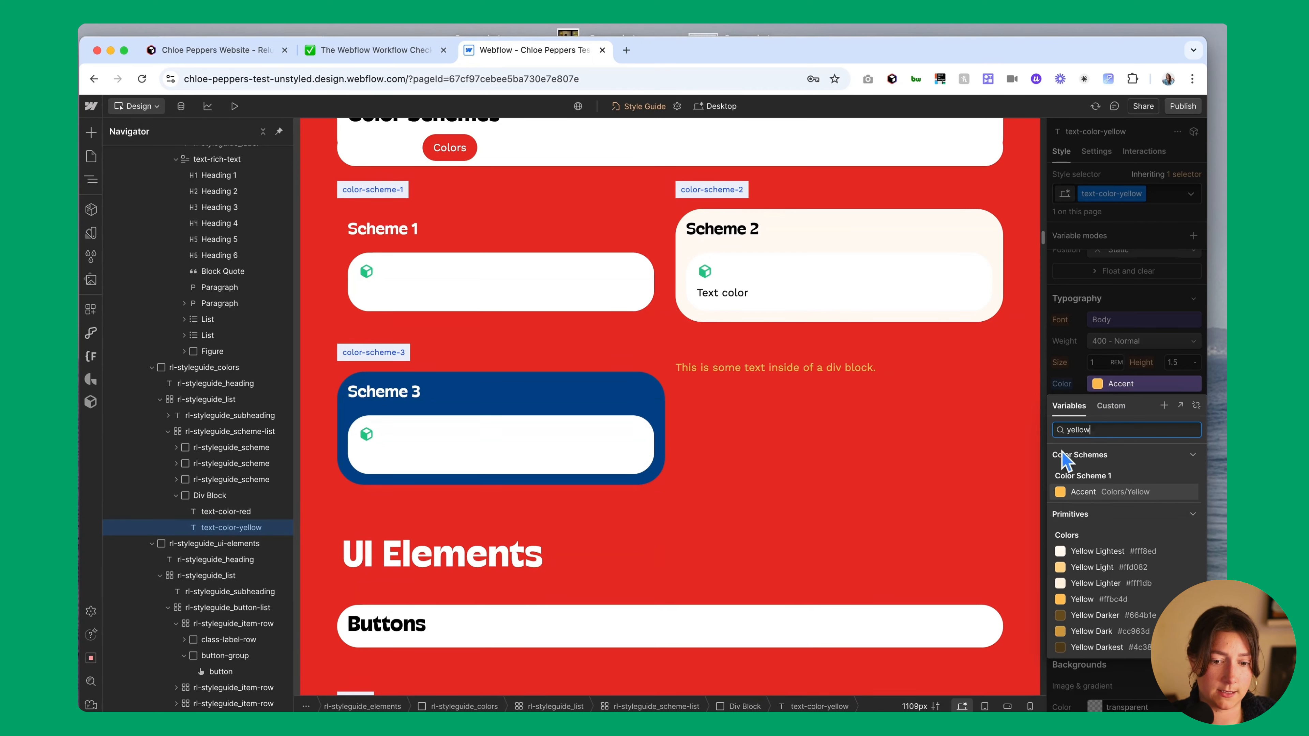
type("lo")
left_click(1082, 599)
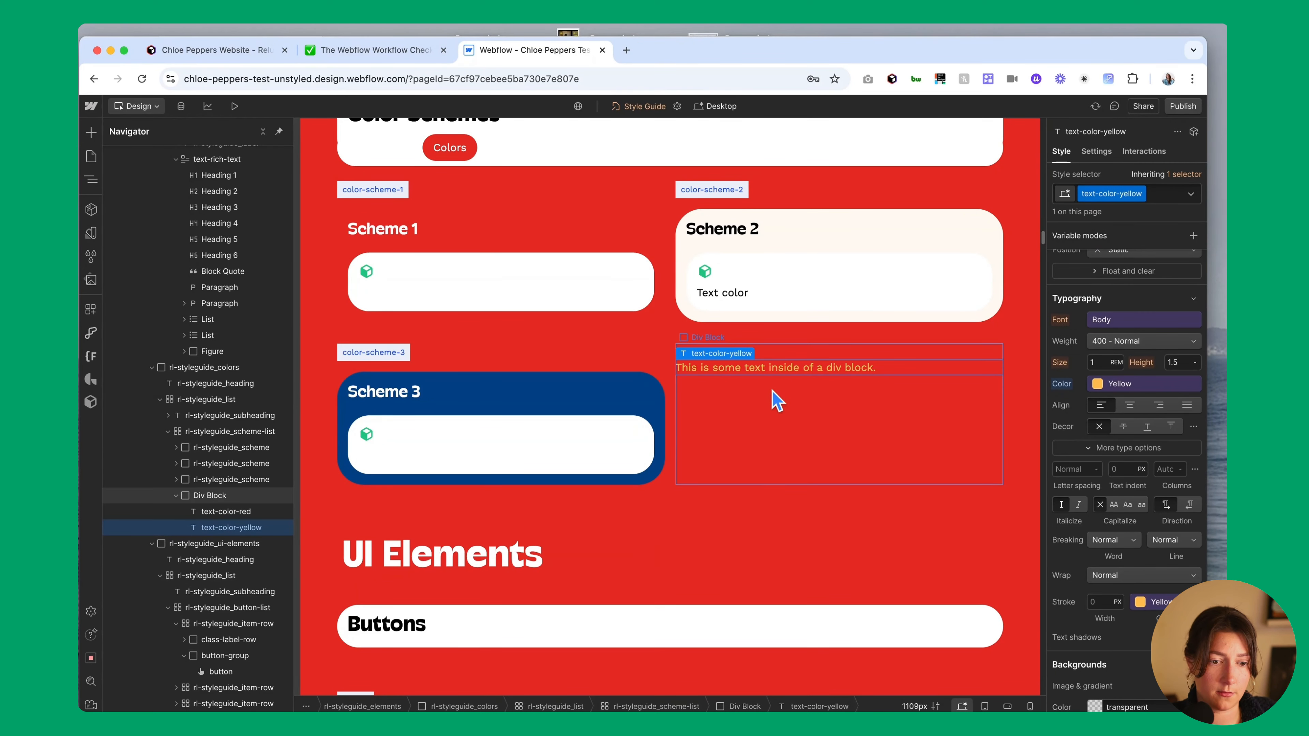
Duplicate the text-color-yellow text block, duplicate its class as text-color-green, and set that class's font color to the Green variable
key("super+d")
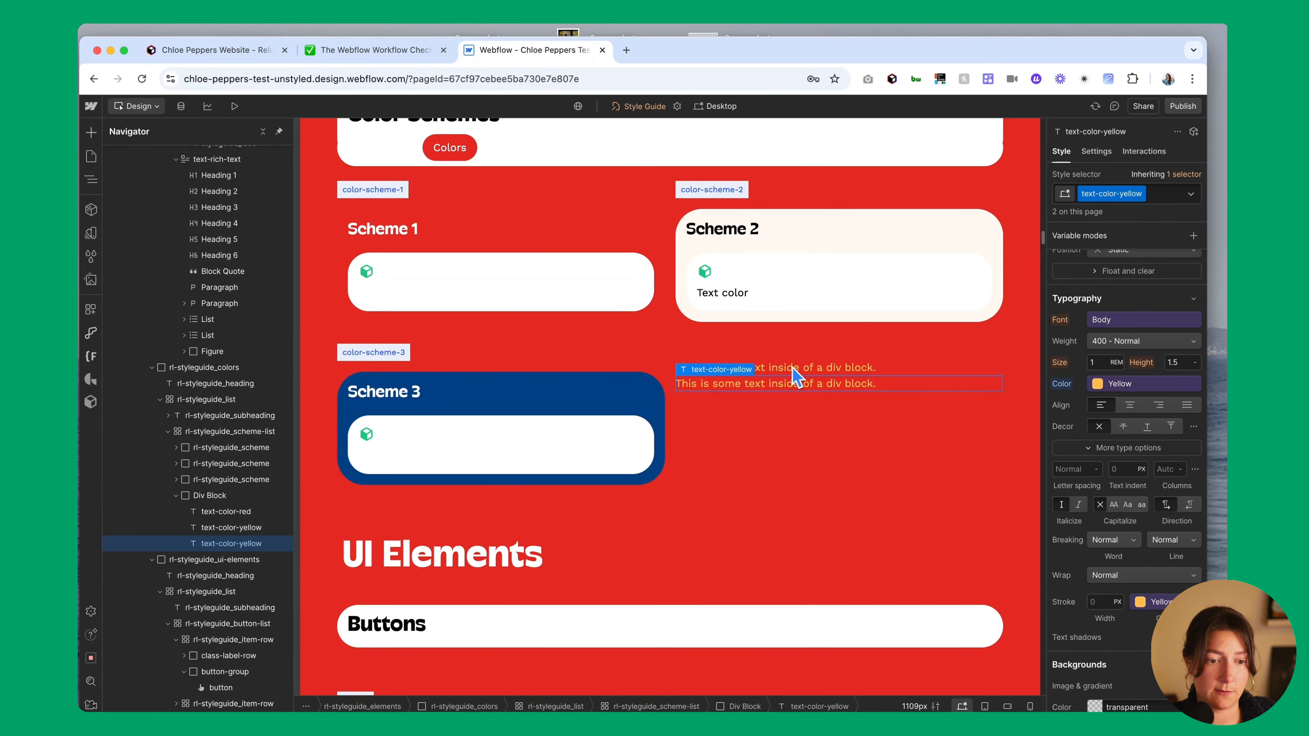
left_click(1141, 195)
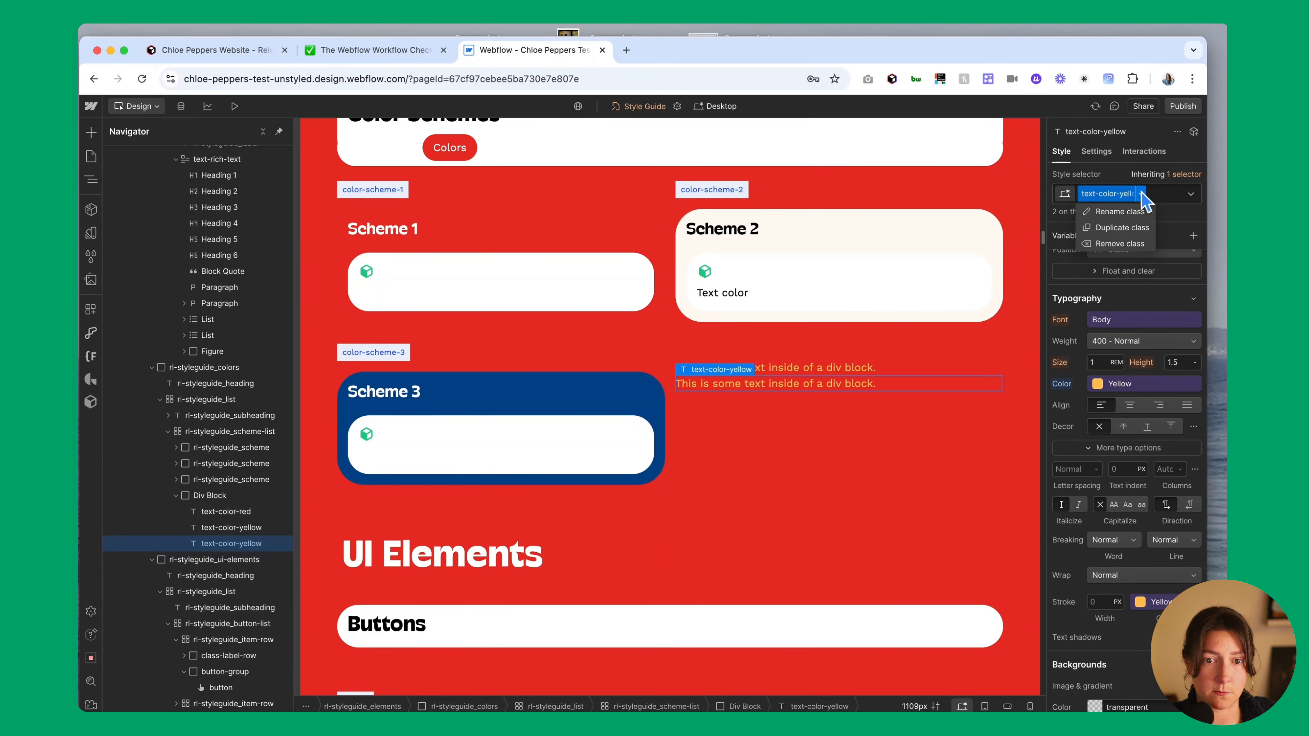
left_click(1114, 227)
type("text-co")
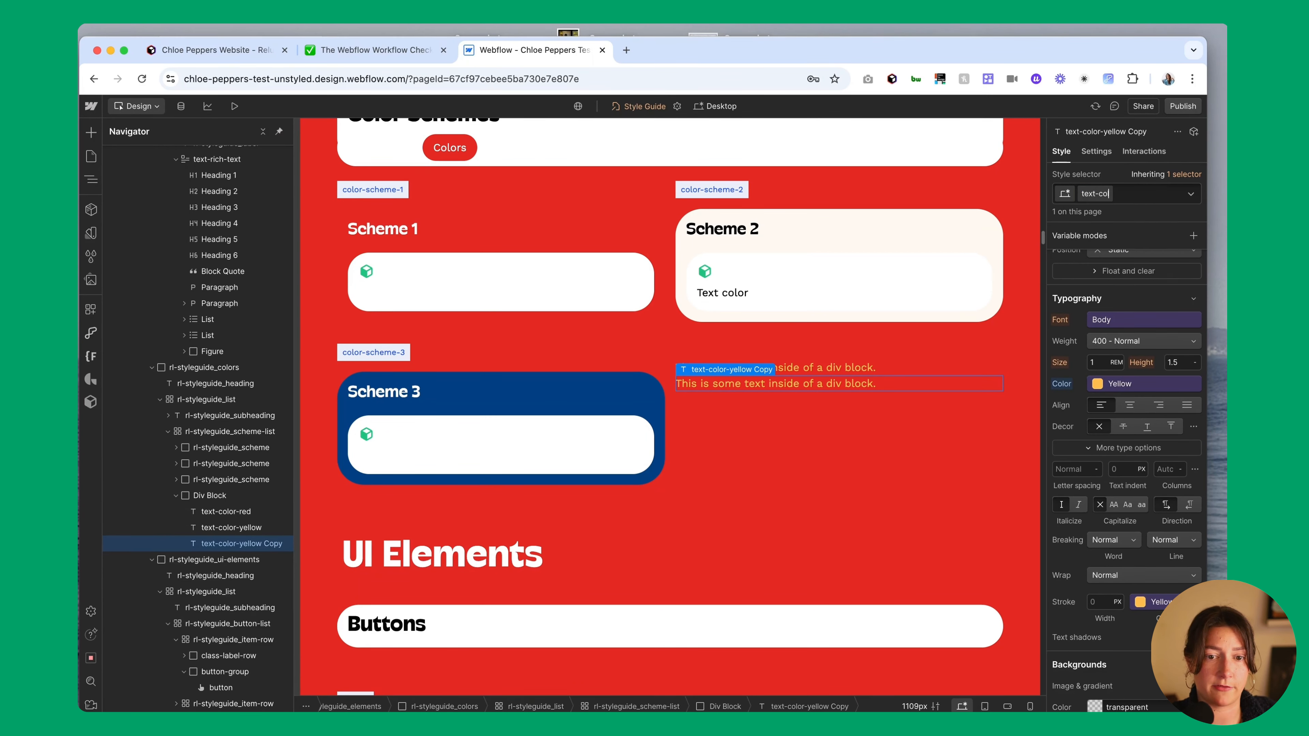
type("lor-green")
key("Return")
Duplicate the text-color-green text block, and duplicate its class under the name text-color-blue
key("super+d")
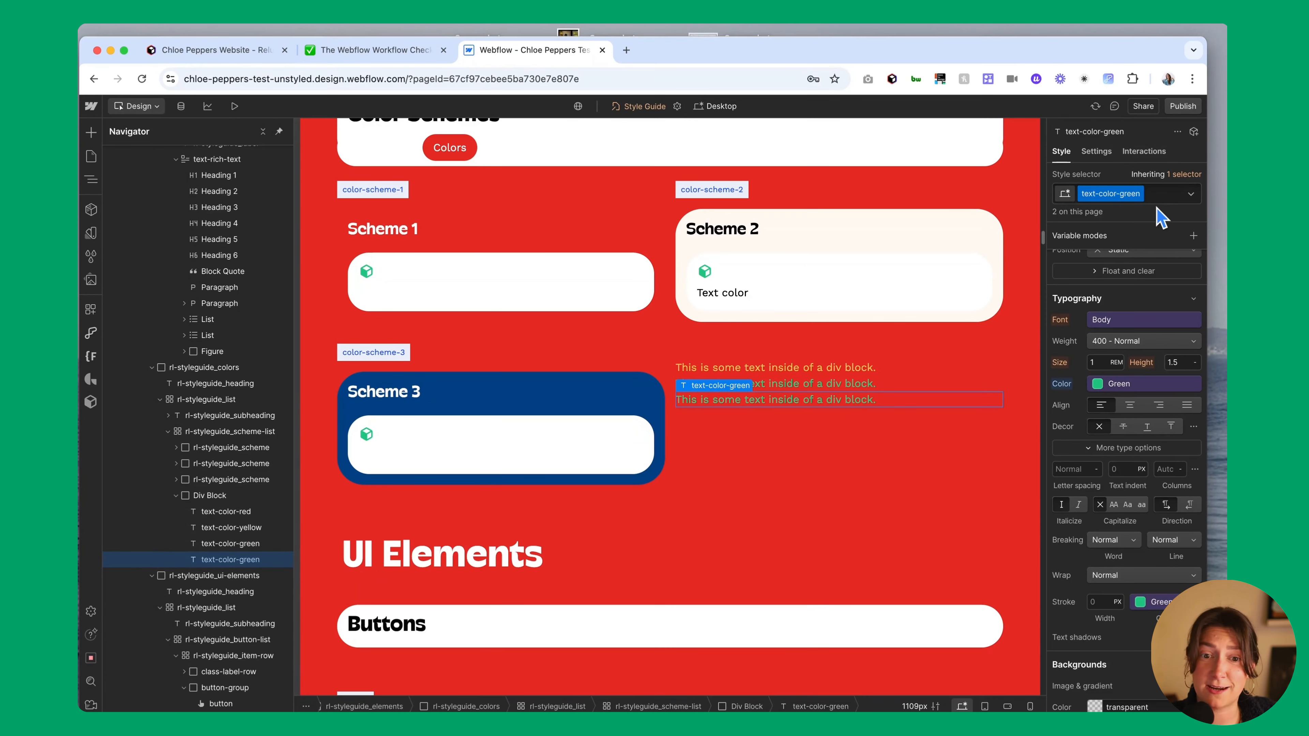
left_click(1146, 193)
left_click(1114, 228)
type("text")
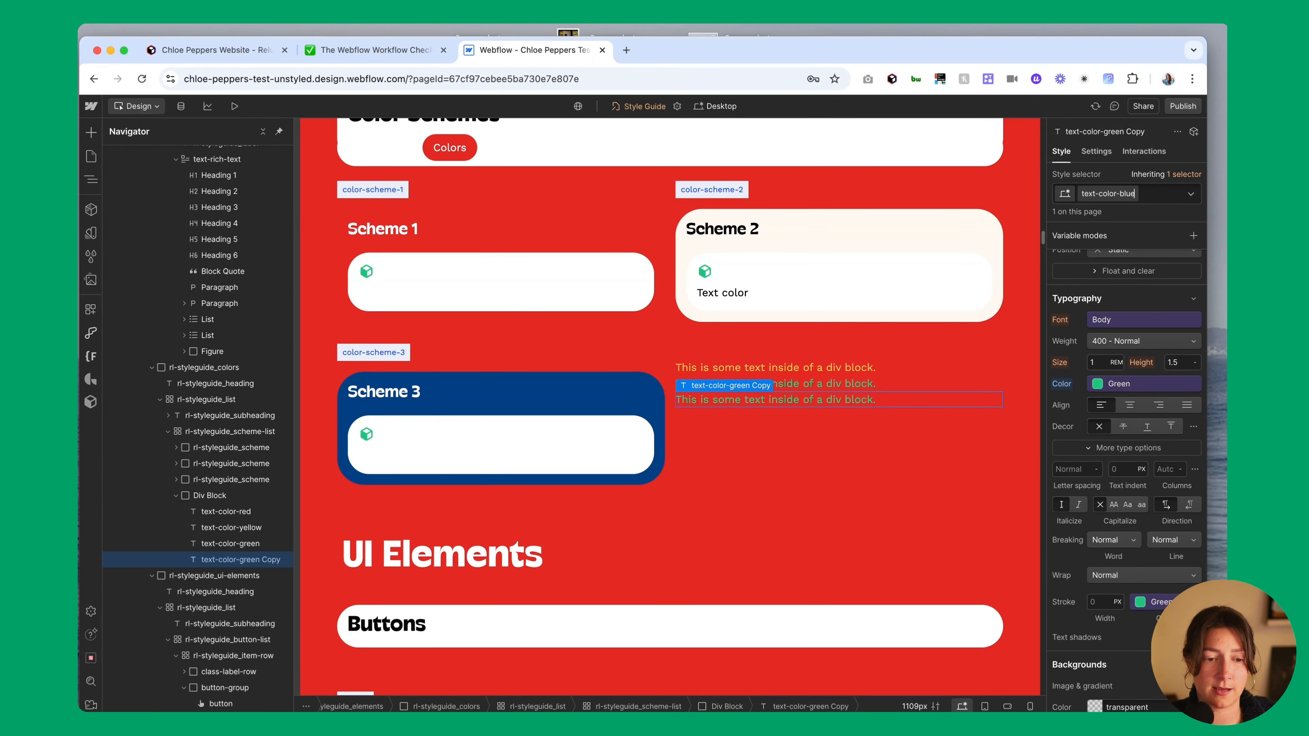
key("Return")
Set the font color of the text-color-blue class to the primitive Blue variable (#023f81)
left_click(1124, 383)
type("blue")
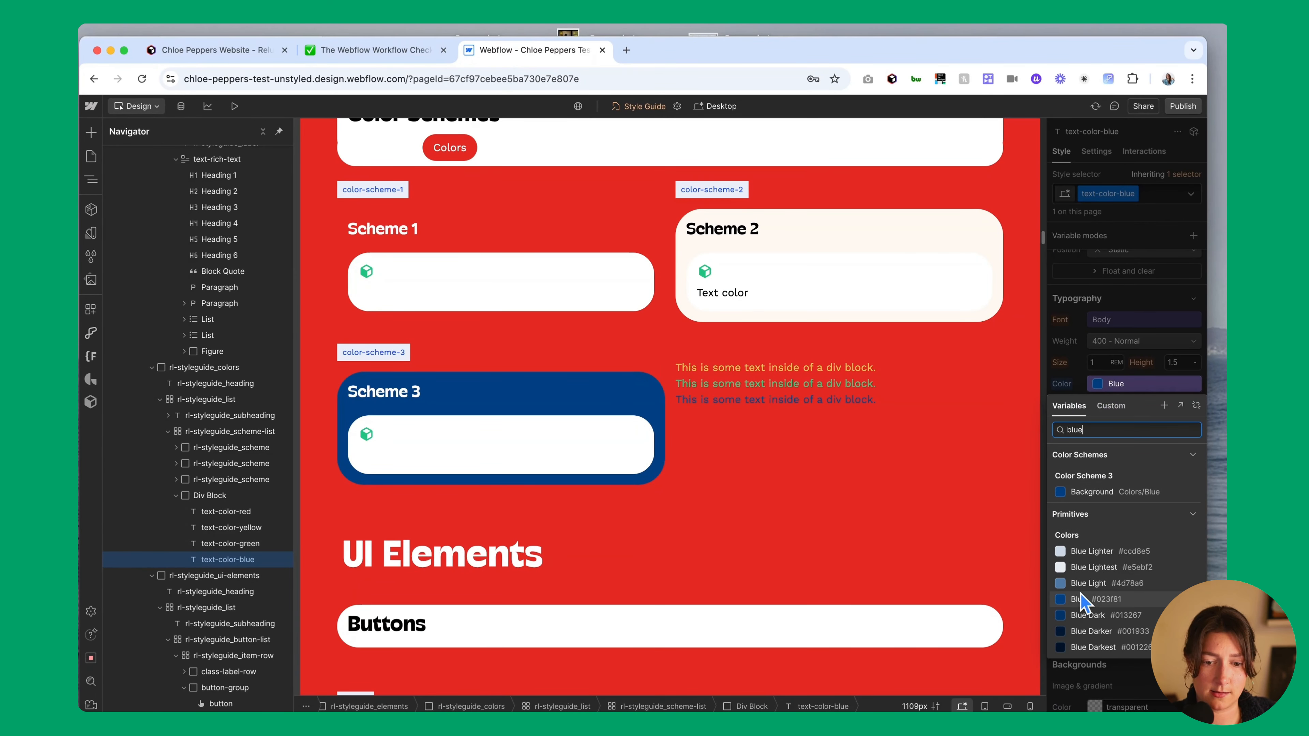
left_click(1082, 615)
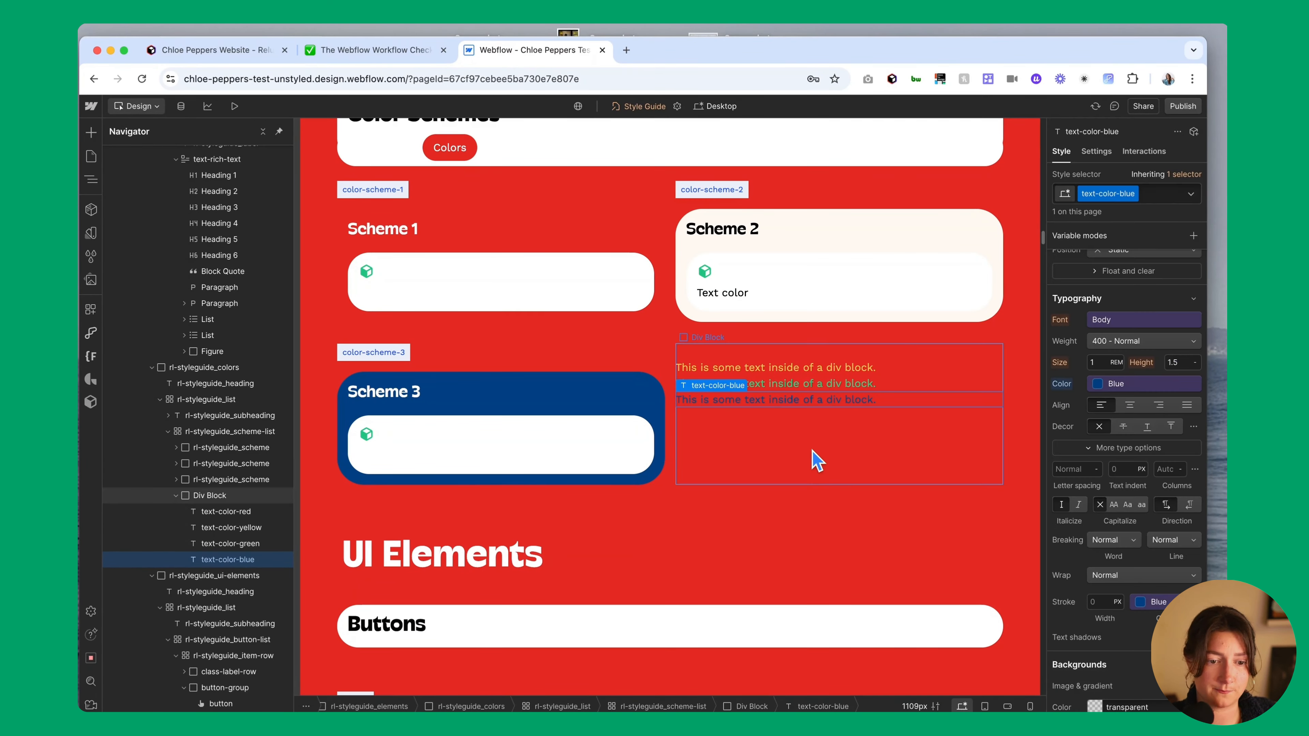
Copy and paste the text-color-blue text block, and try to duplicate its class under the name text-color-black
left_click(802, 421)
left_click(788, 399)
key("super+c")
key("super+v")
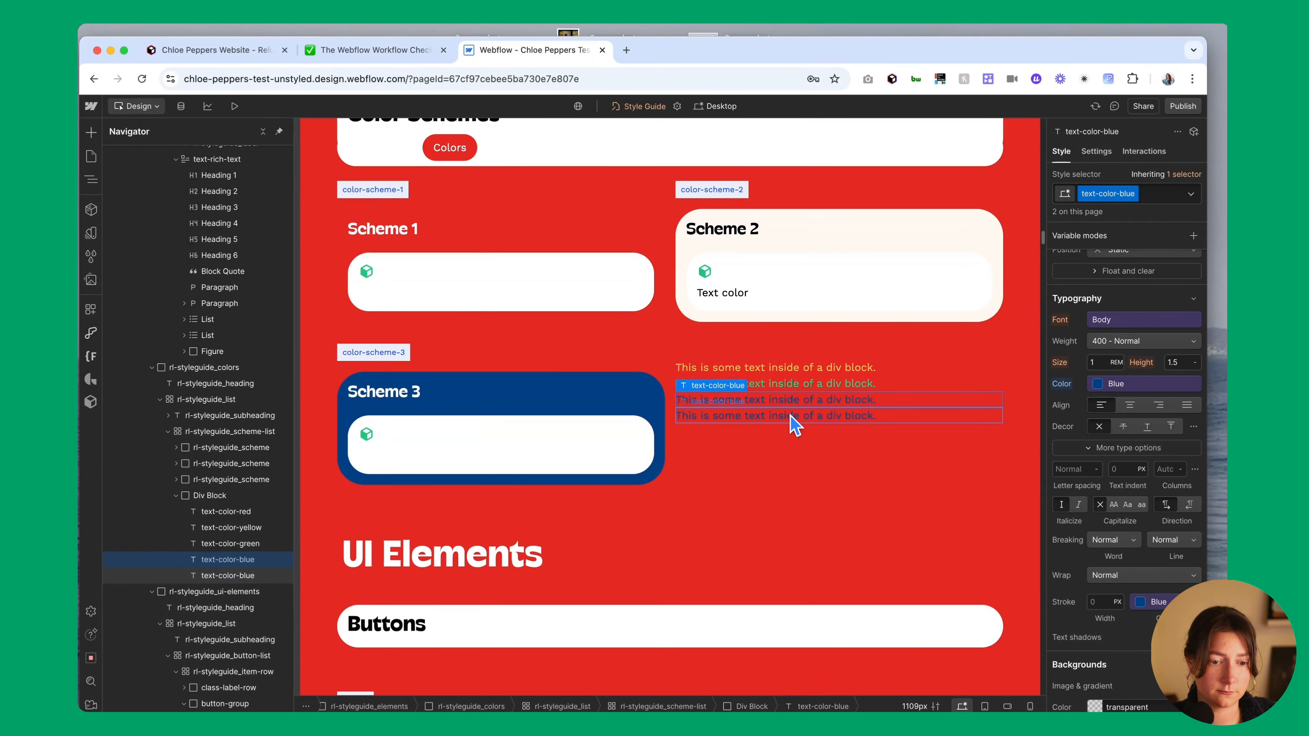
left_click(795, 420)
left_click(1133, 193)
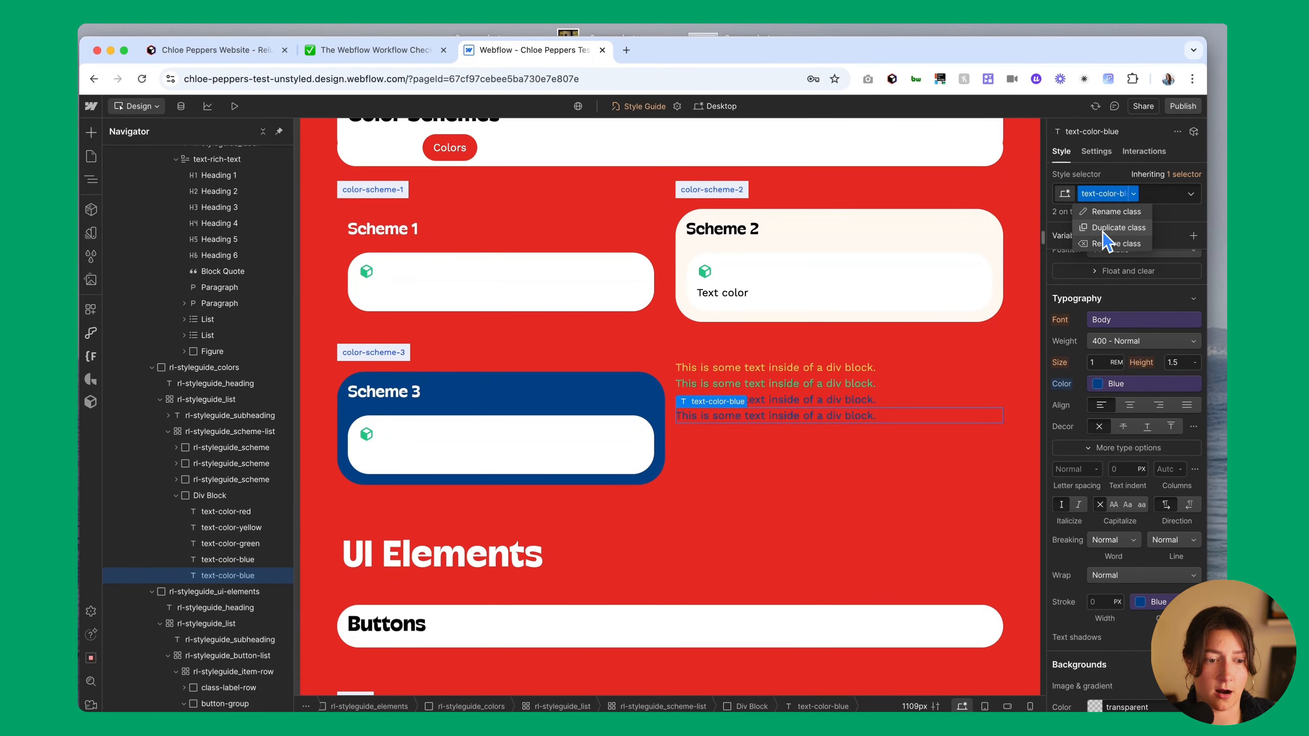
left_click(1103, 228)
type("text-color-black")
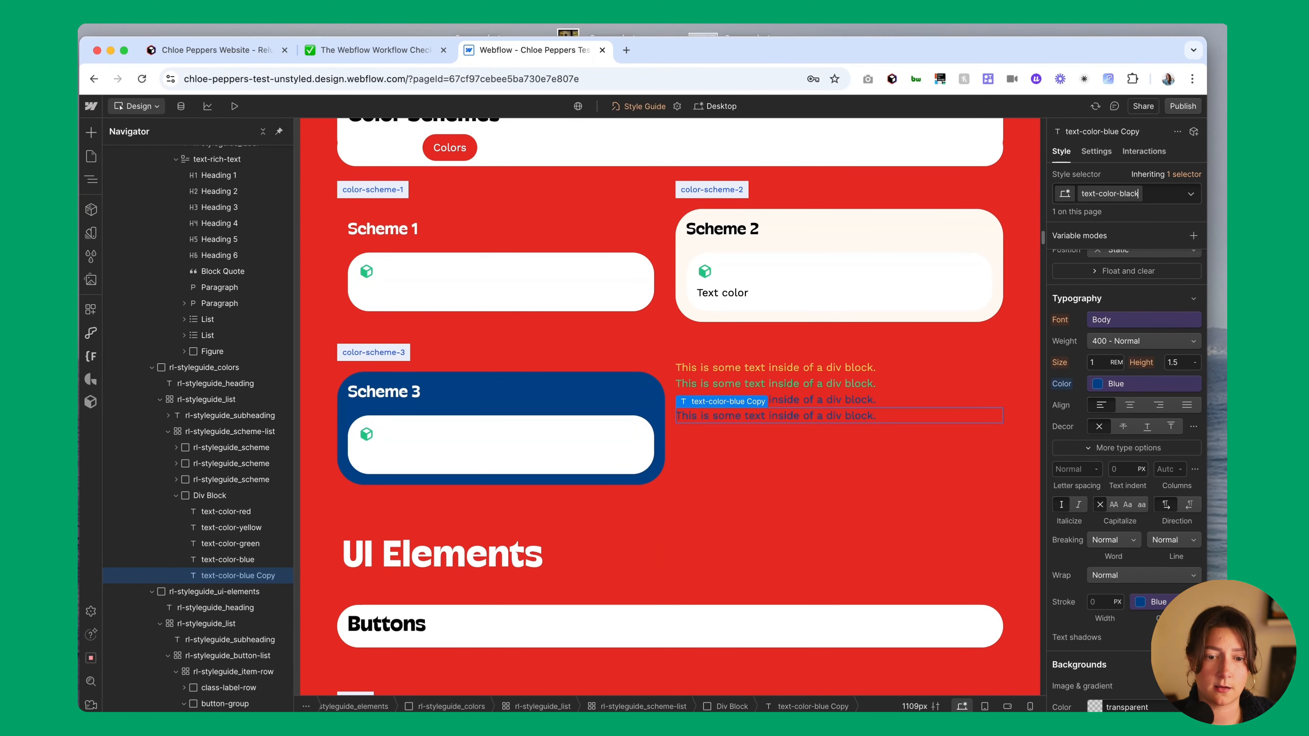
key("Return")
Set the font color of the newly duplicated class to the Neutral Darkest variable
left_click(1123, 386)
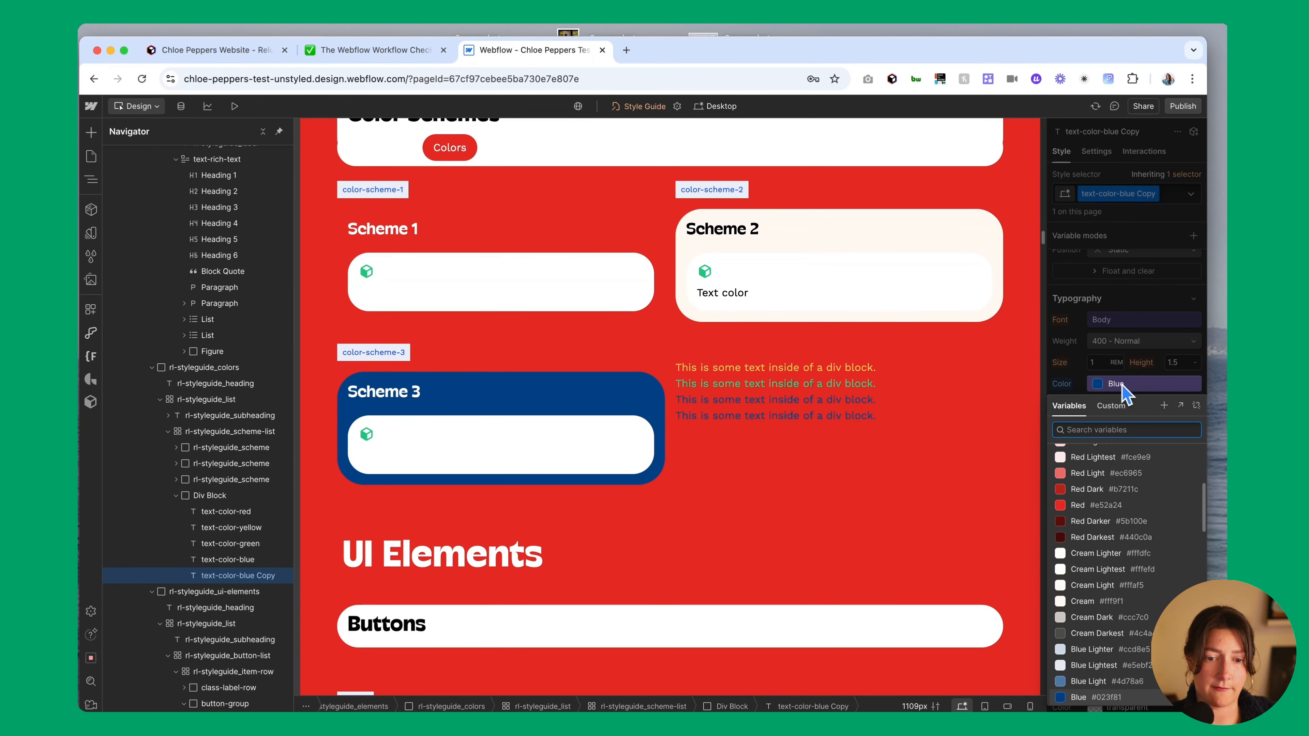
type("bla")
left_click(1101, 492)
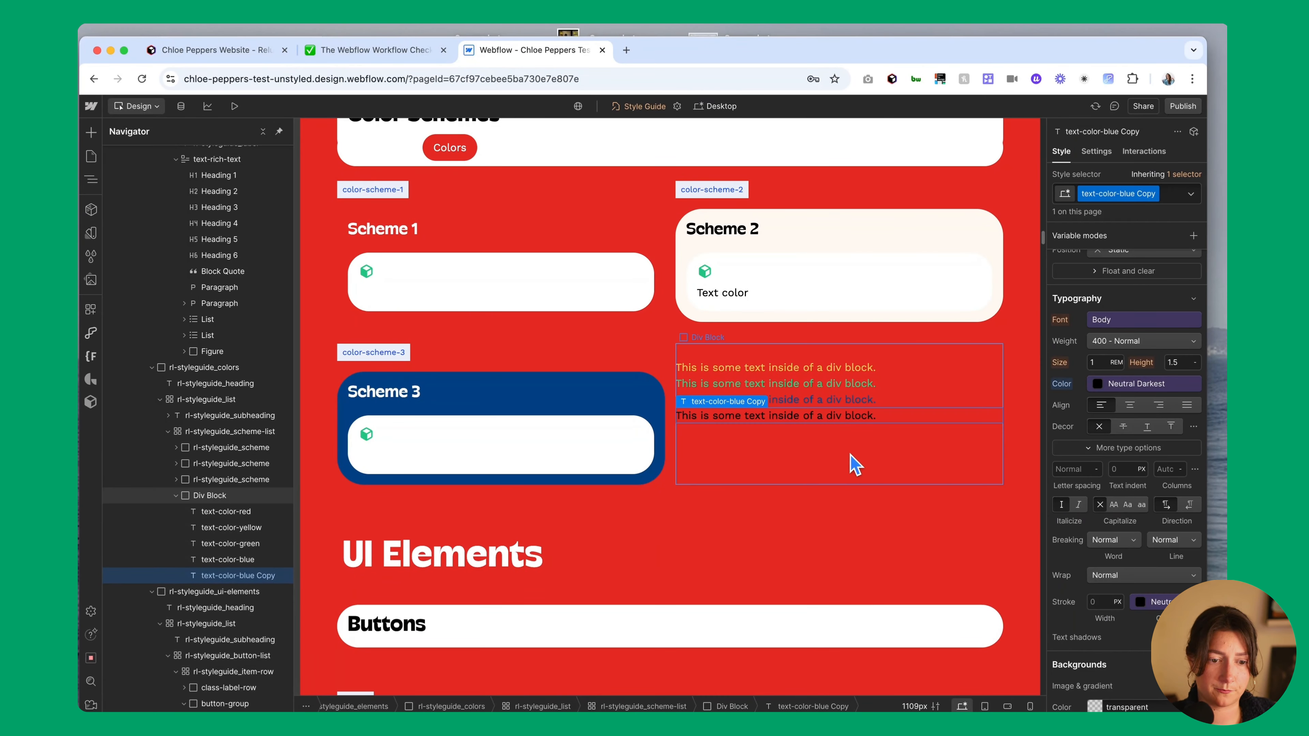
Delete the black text block below the text-color-blue one
left_click(849, 452)
left_click(829, 420)
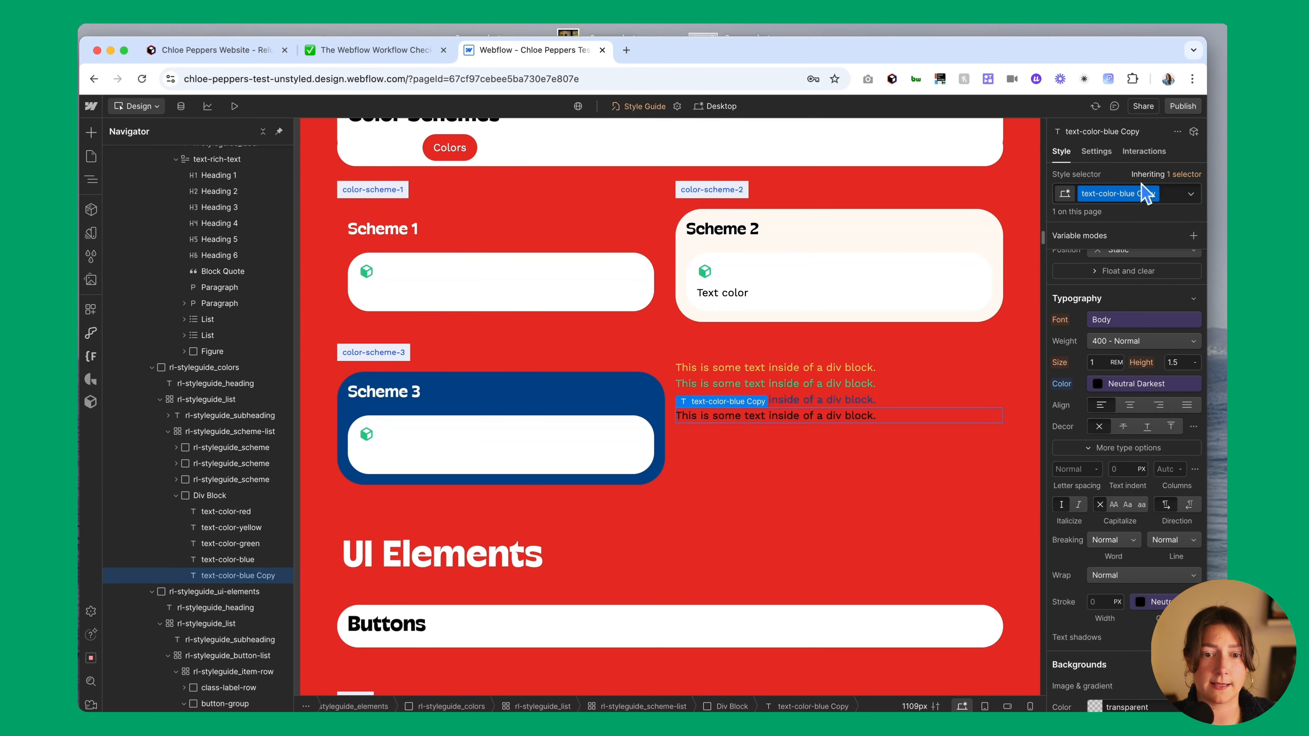
key("Delete")
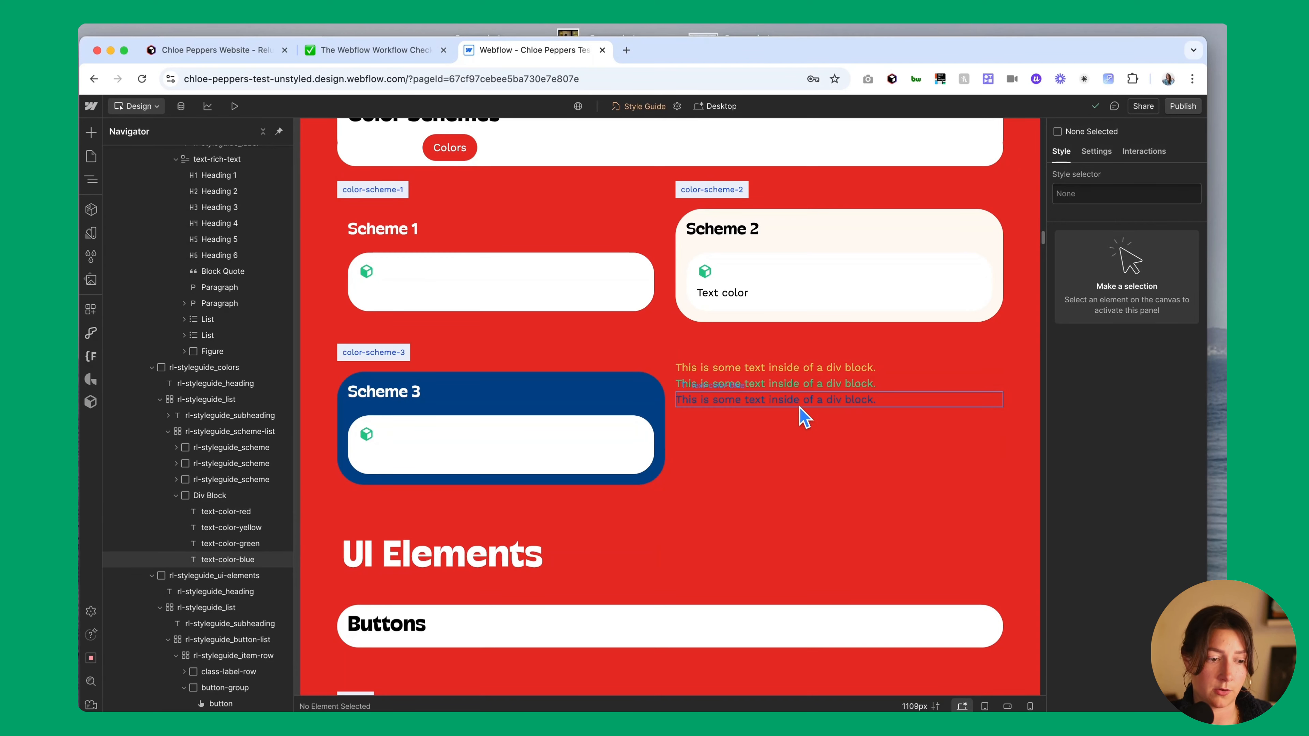
Add a div block inside the div that holds the text color samples, and give it the new class background-color-yellow
scroll(803, 415, "down", 1)
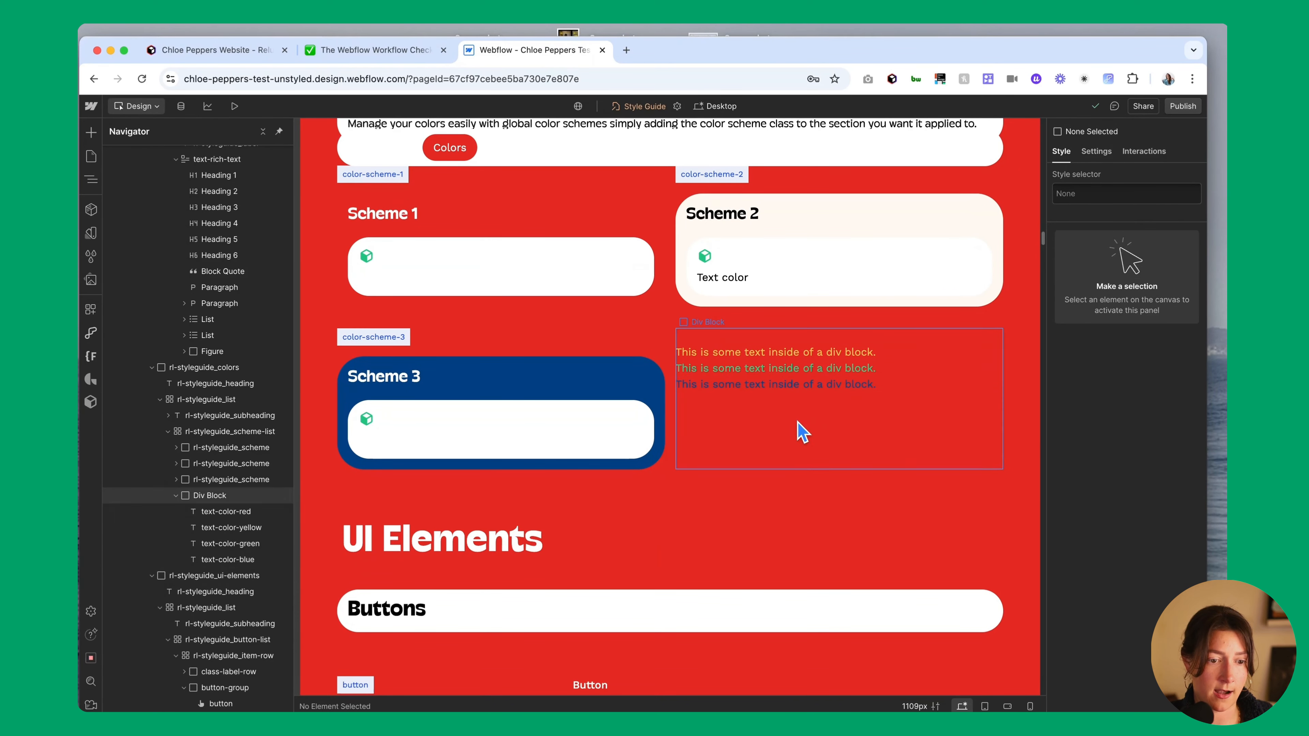
left_click(798, 443)
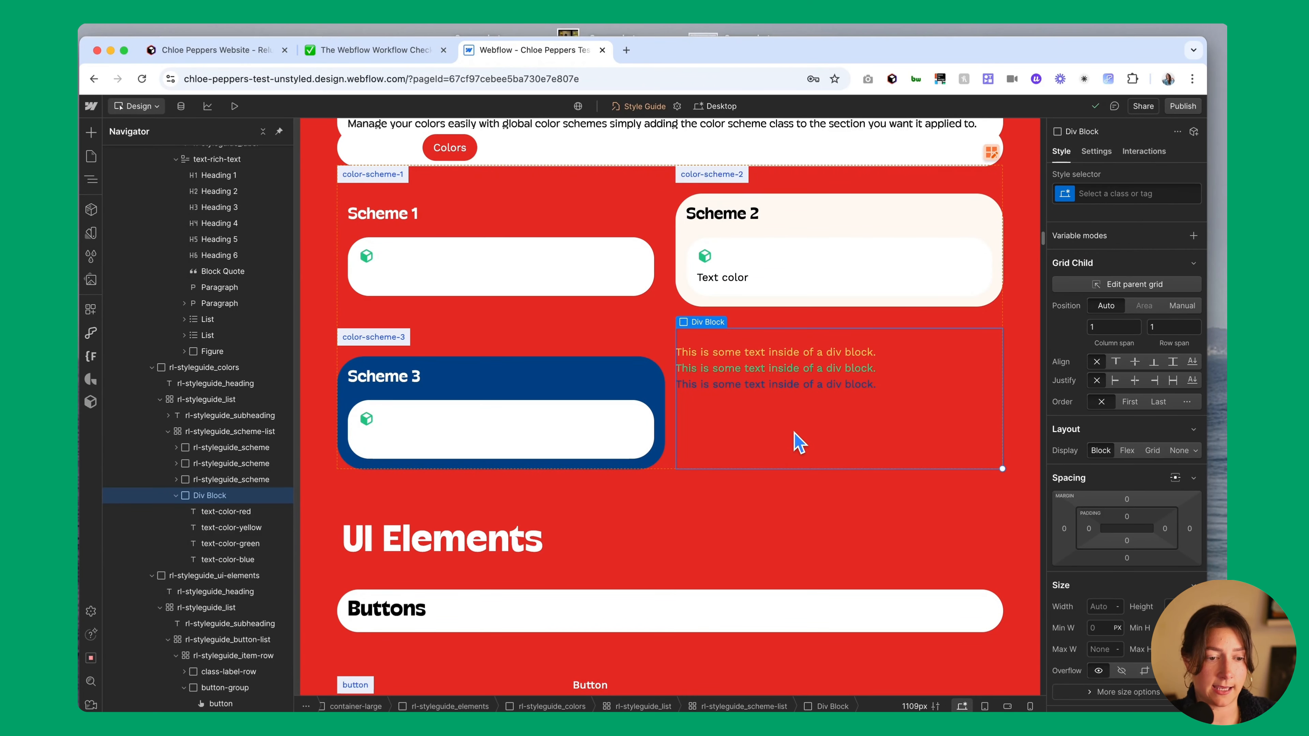
key("super+e")
type("d")
left_click(523, 237)
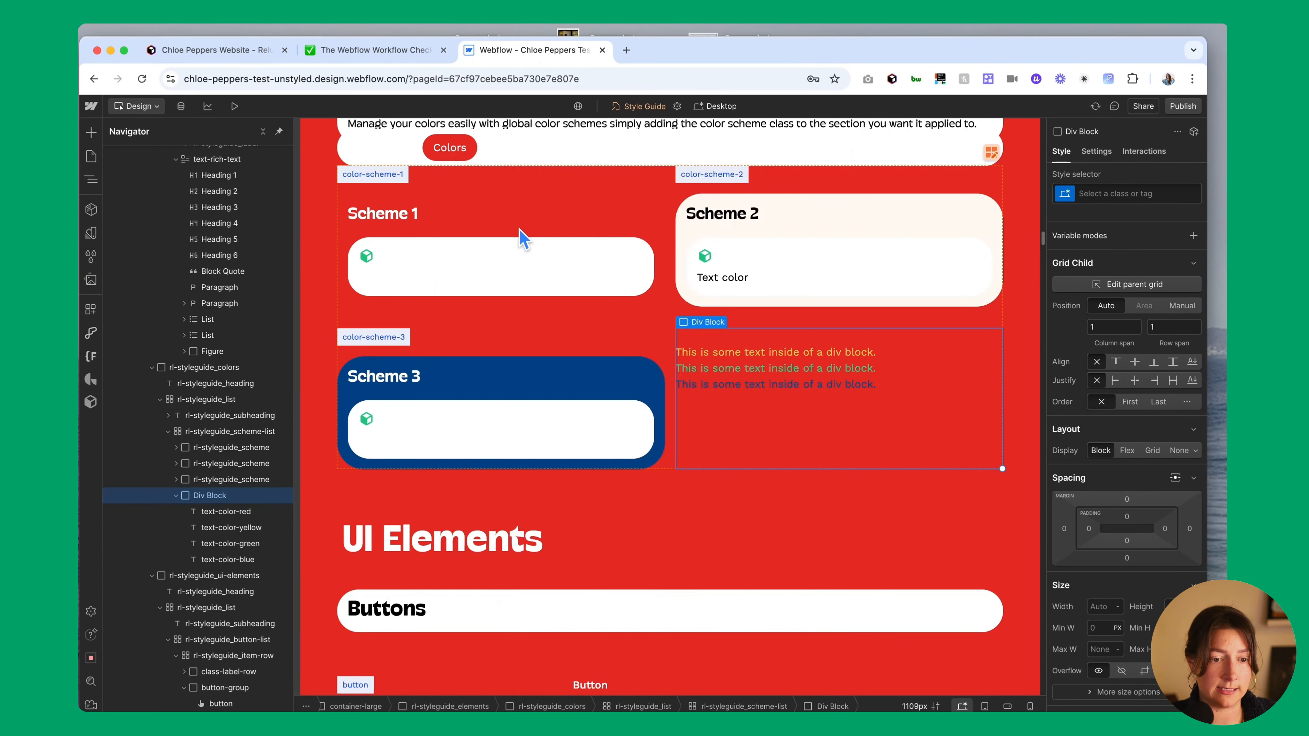
left_click(1105, 194)
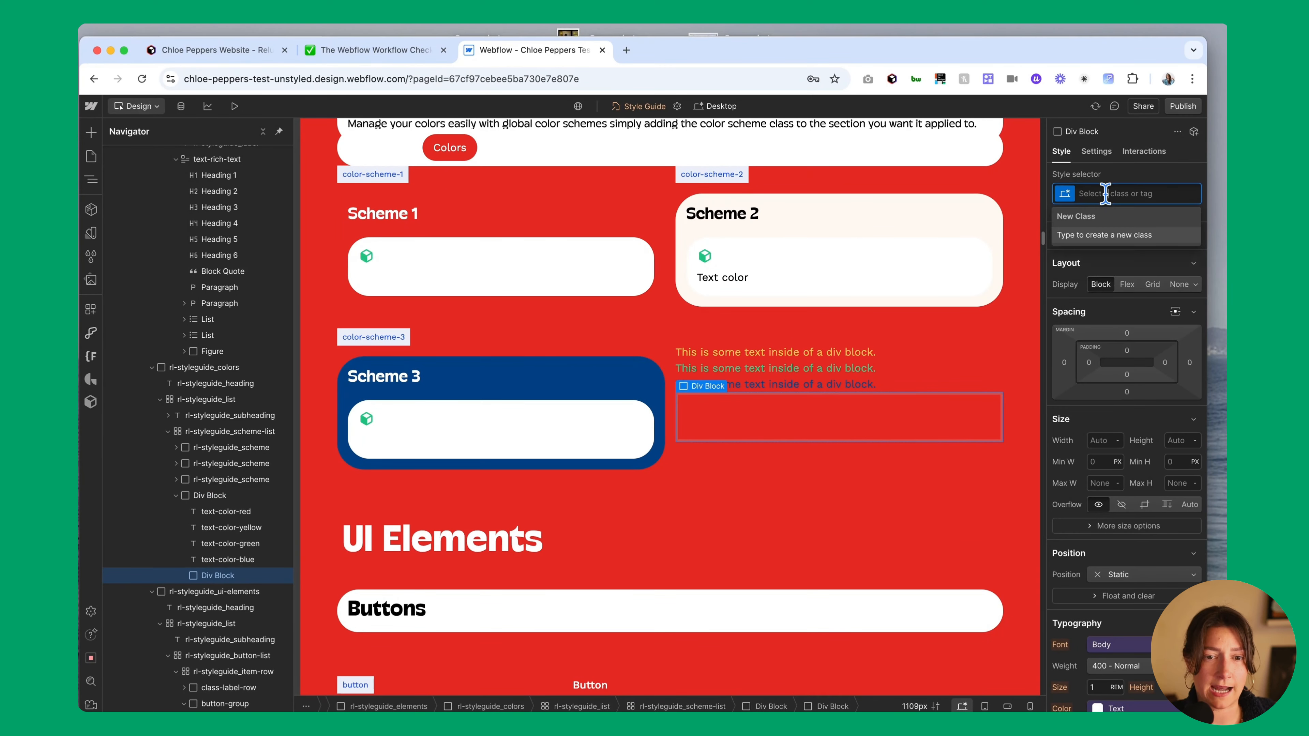
type("background-color-yellow")
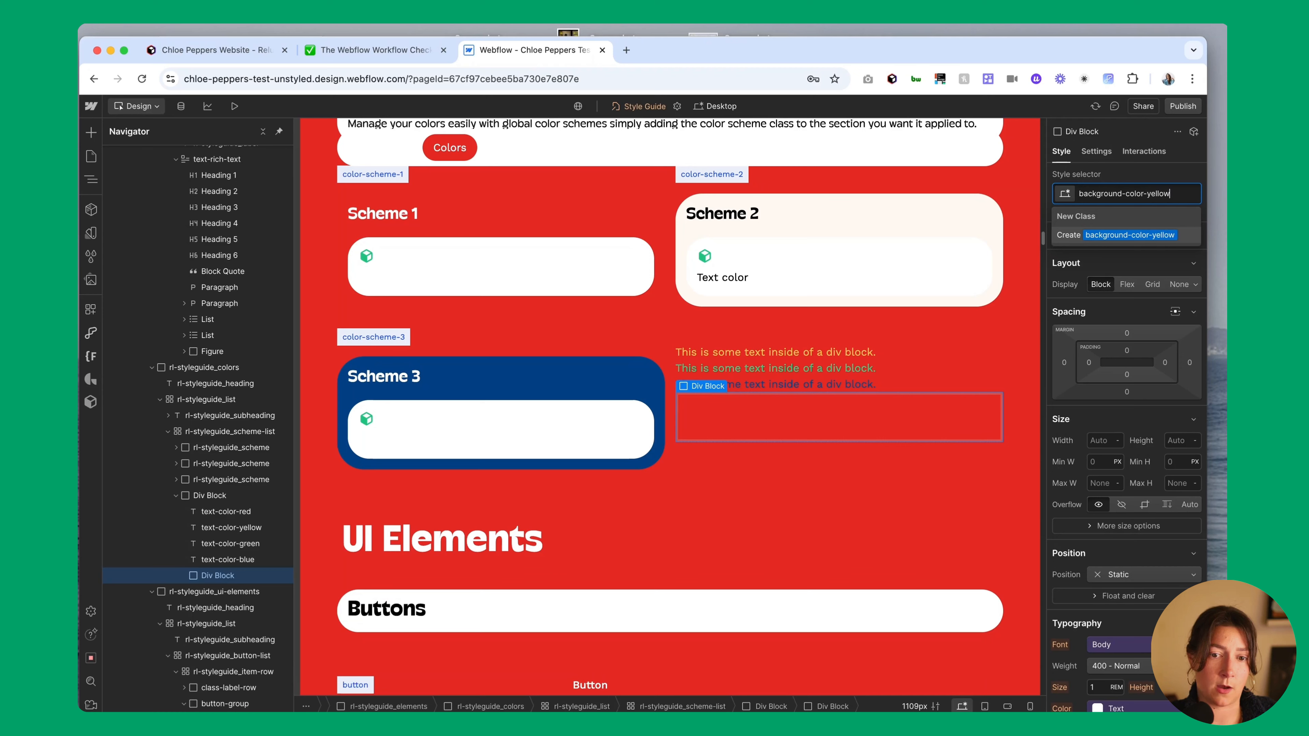
key("Return")
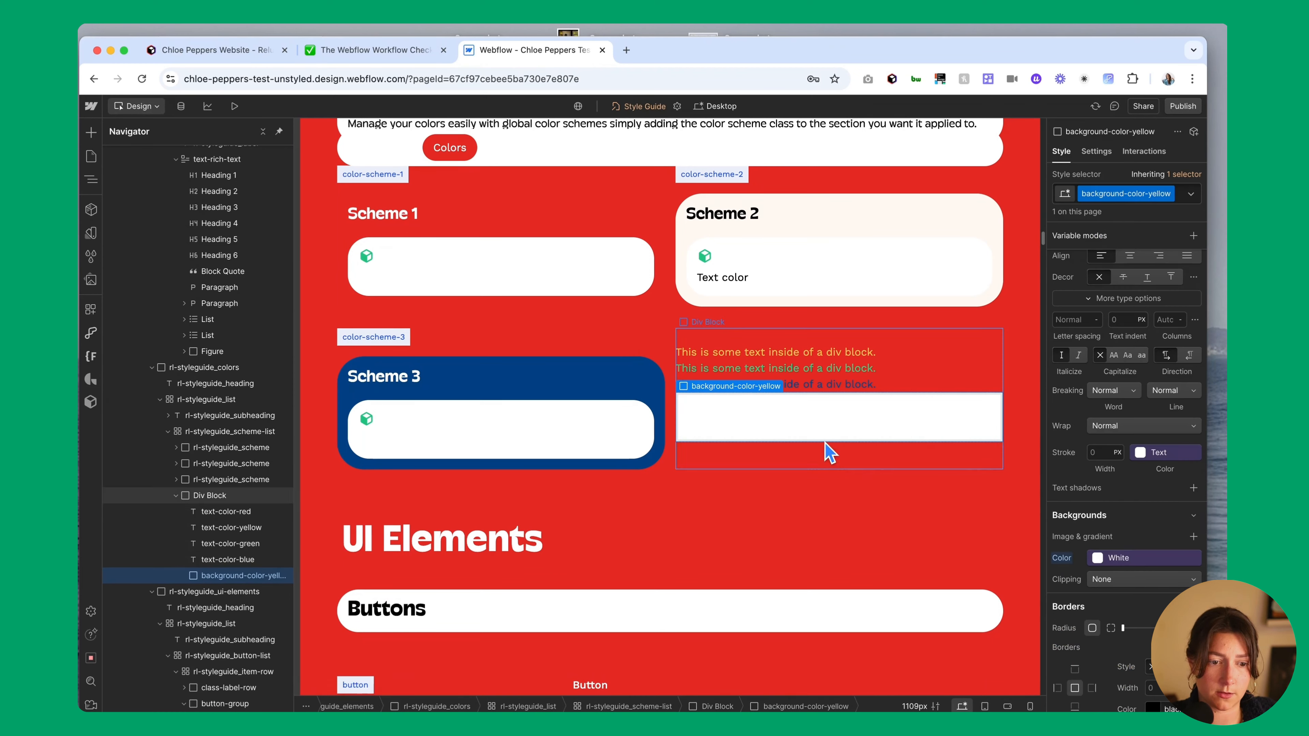
left_click(1170, 194)
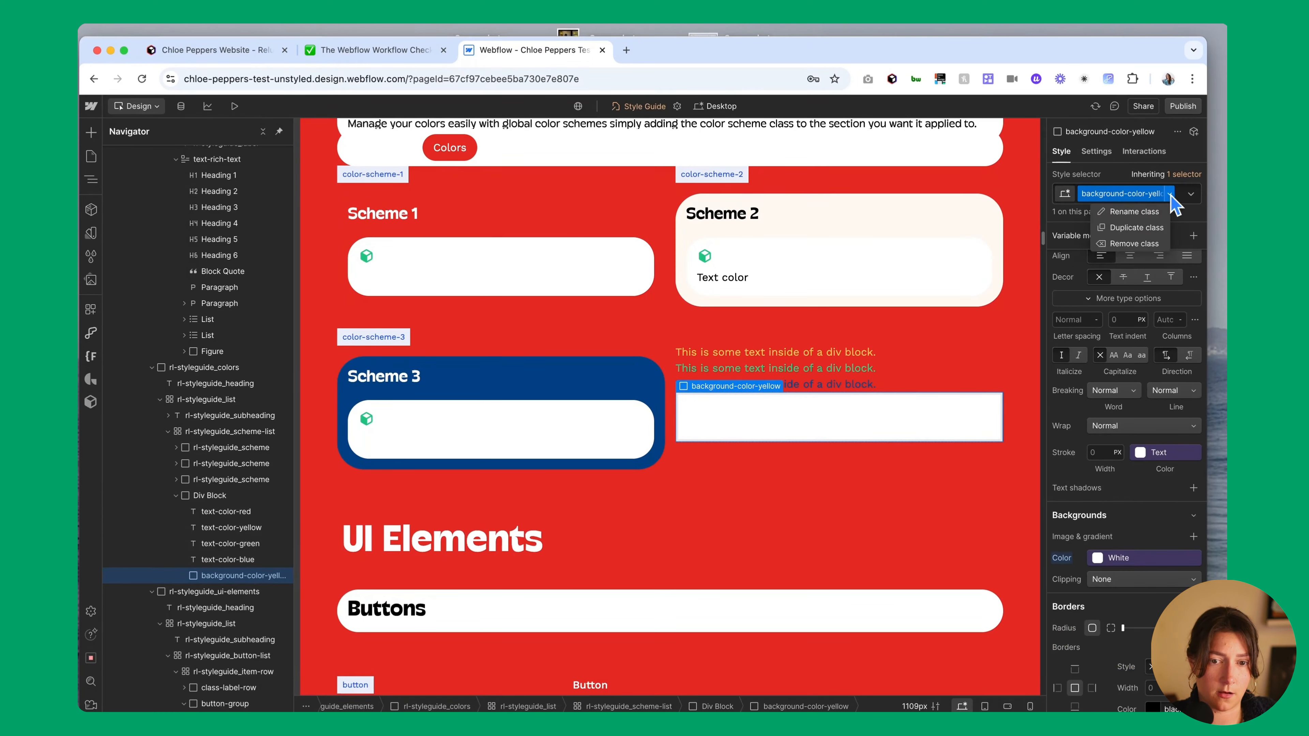
left_click(1132, 213)
key("Right")
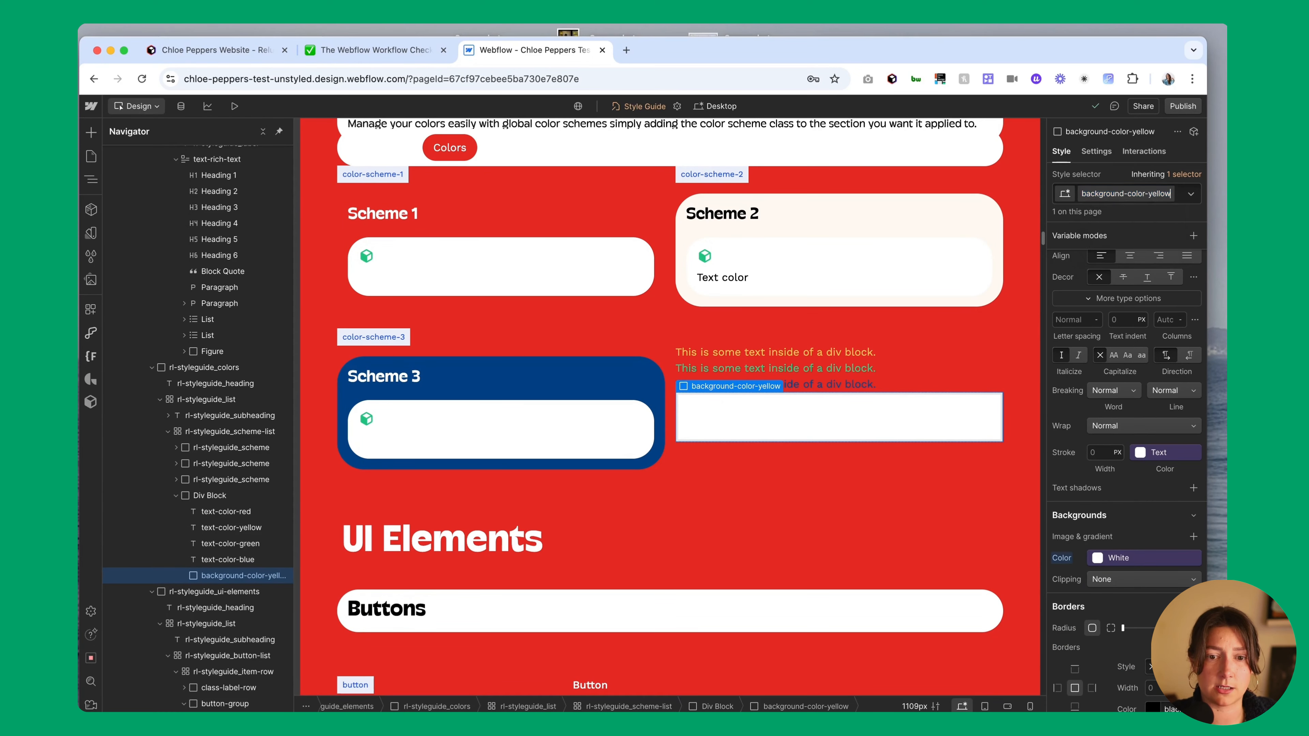
key("BackSpace")
key("BackSpace")
key("BackSpace")
key("BackSpace")
key("BackSpace")
key("BackSpace")
type("w")
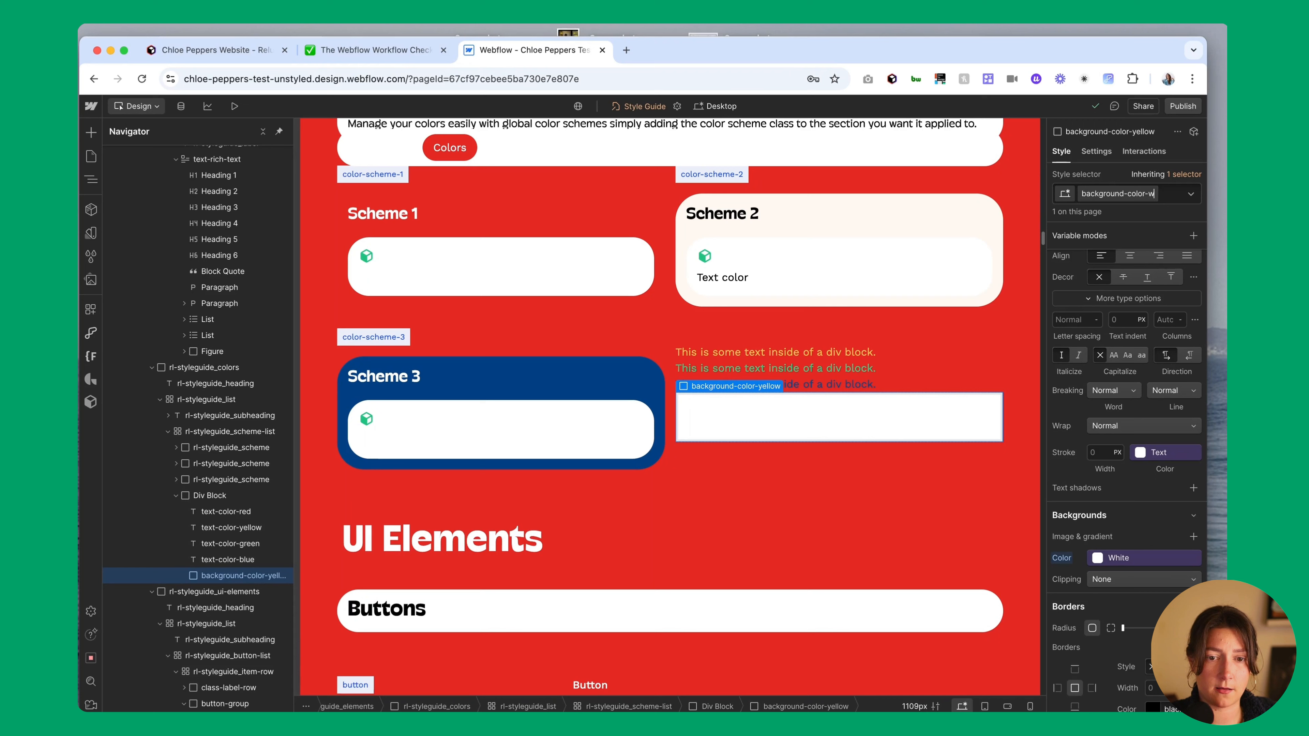
key("Escape")
Duplicate the background-color-yellow div block and give the copy a duplicated class named background-color-blue
key("super+d")
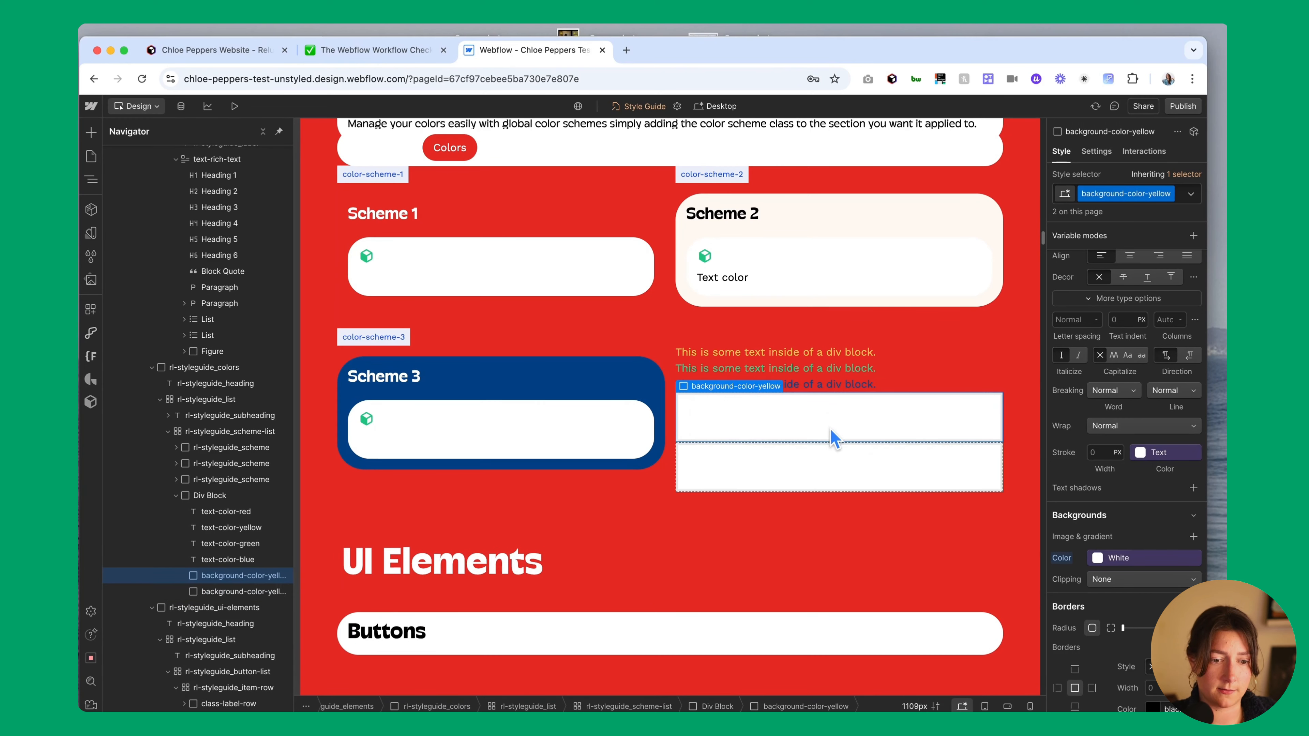
left_click(1168, 195)
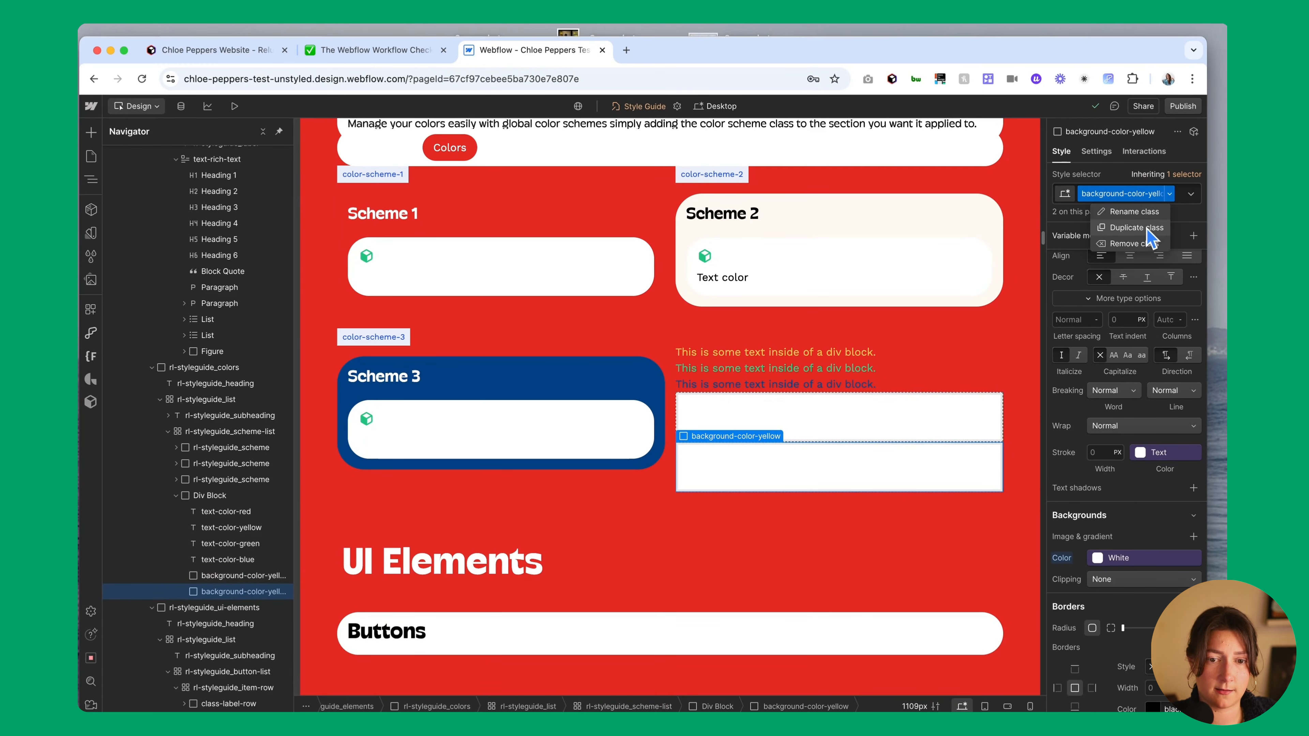
left_click(1137, 227)
type("background")
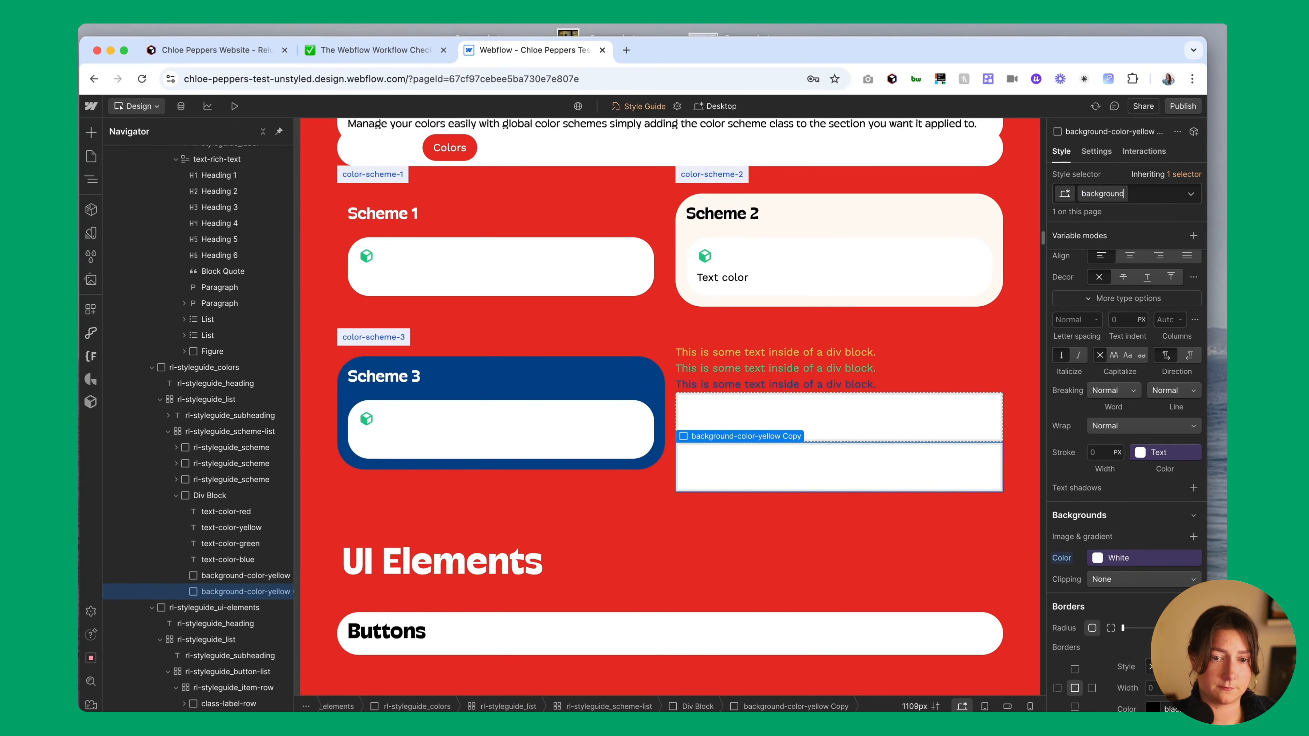
key("BackSpace")
key("BackSpace")
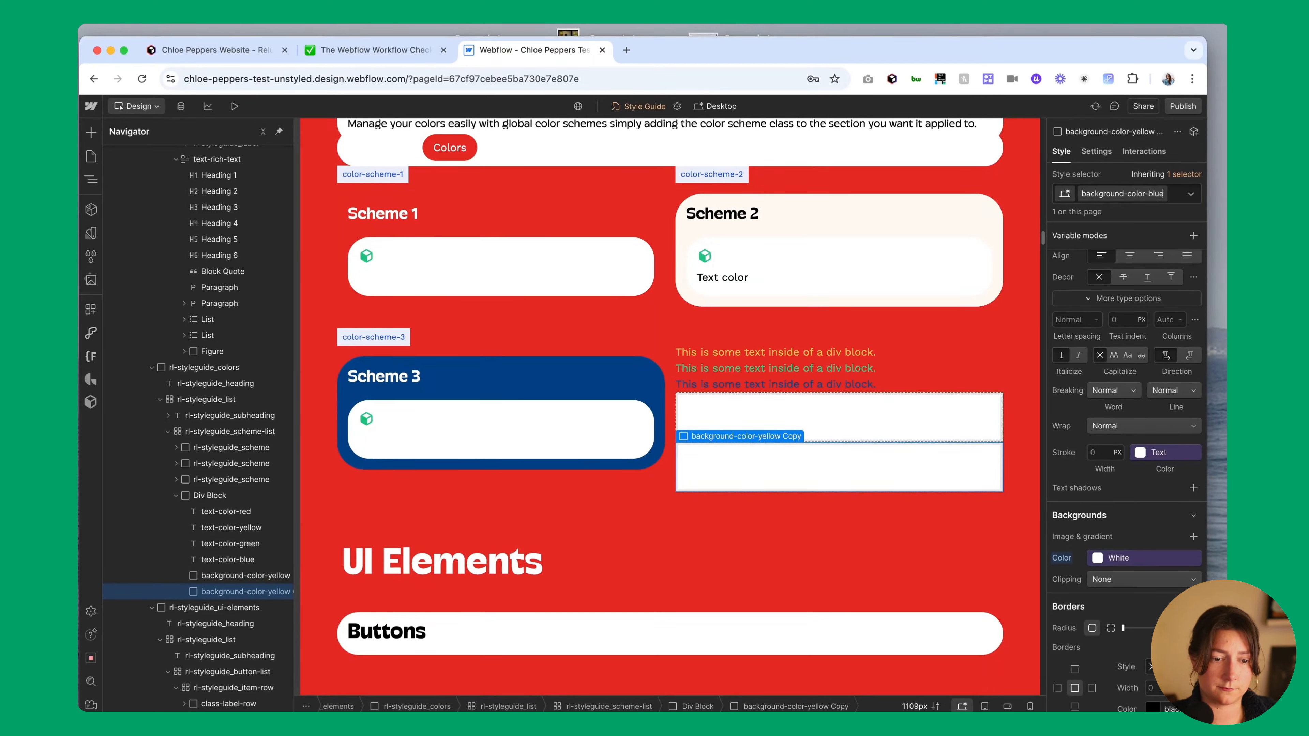
key("Return")
Set the background color of the background-color-blue class to the Blue variable
left_click(1132, 558)
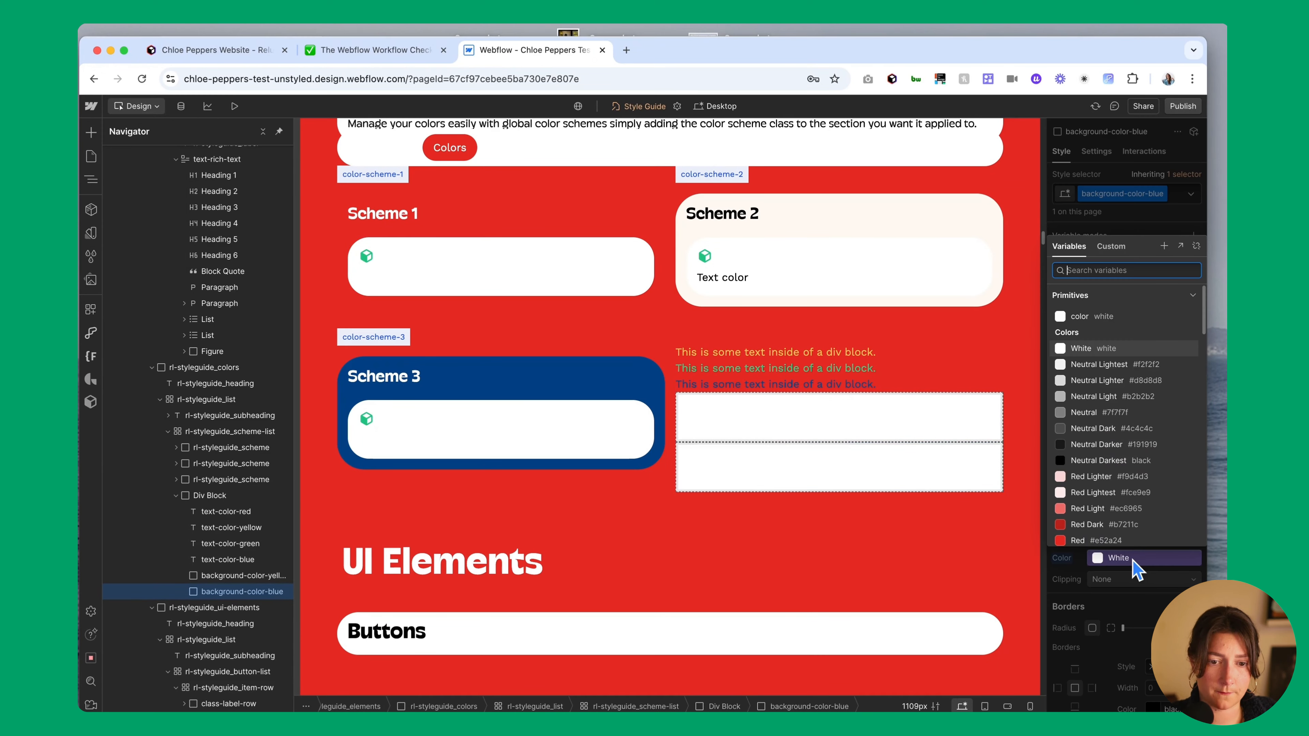
type("blue")
left_click(1080, 493)
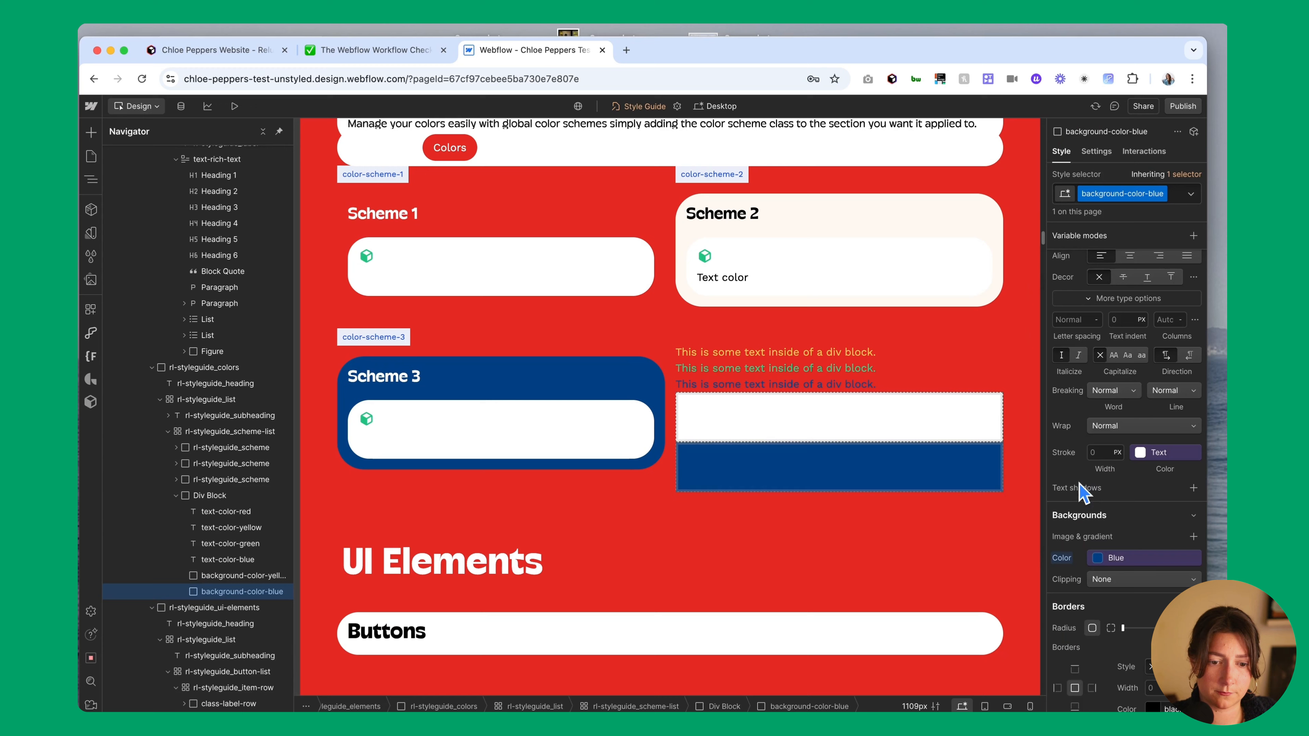
Duplicate the background-color-blue div block and select the new copy
left_click(911, 500)
left_click(892, 470)
key("super+d")
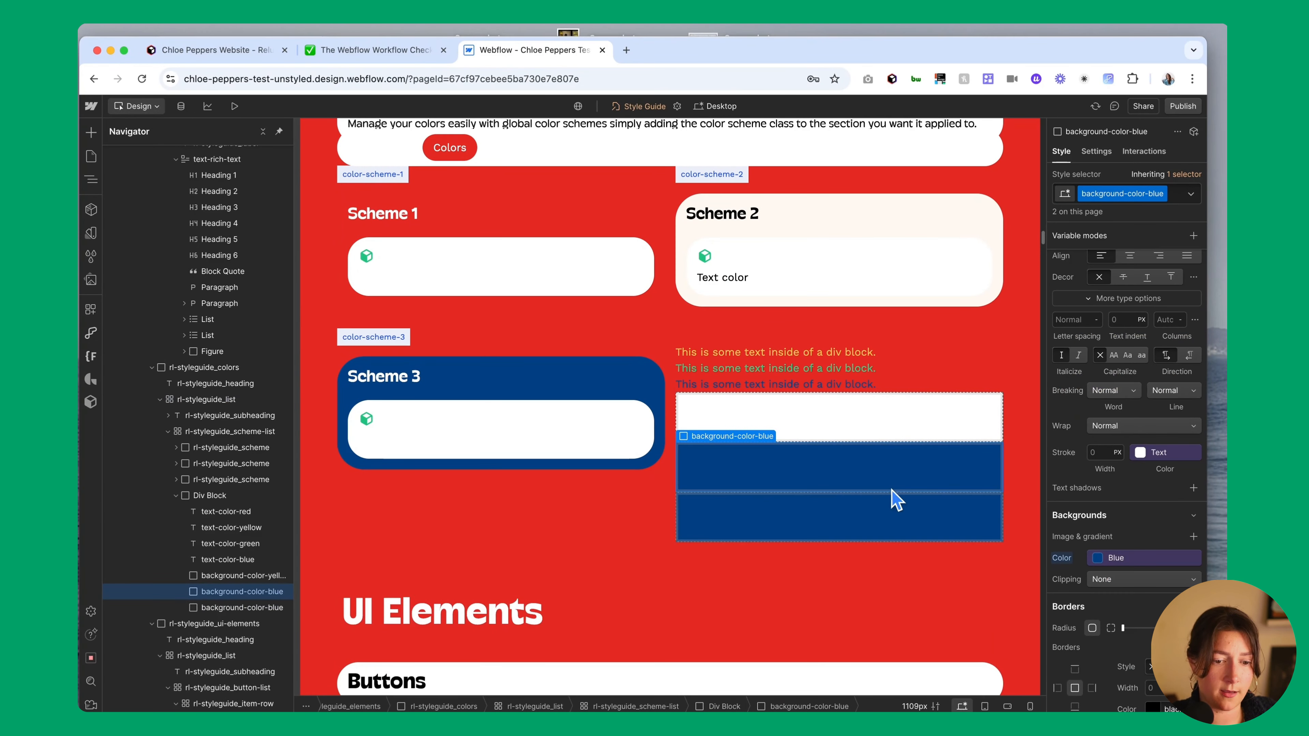
left_click(897, 500)
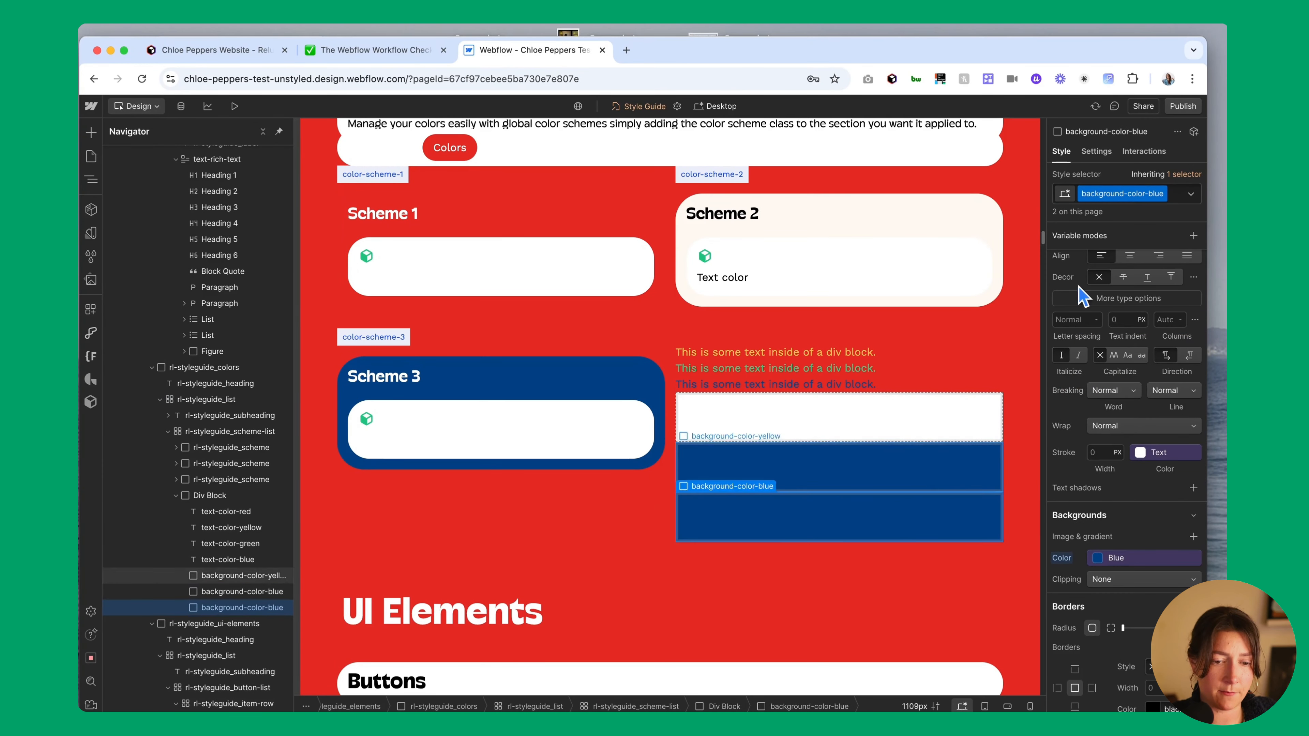
Duplicate the selected block's class as background-color-red and set its background color to the Red variable
left_click(1163, 195)
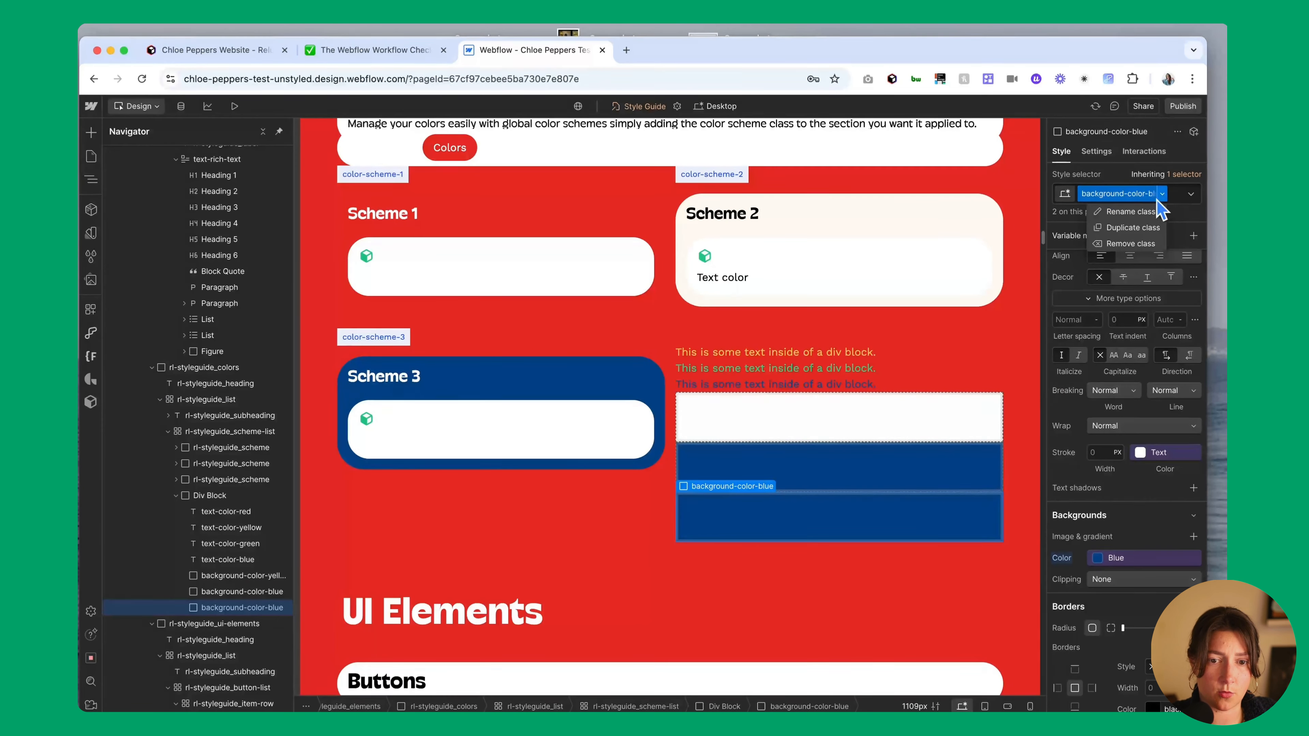
left_click(1127, 229)
type("background-c")
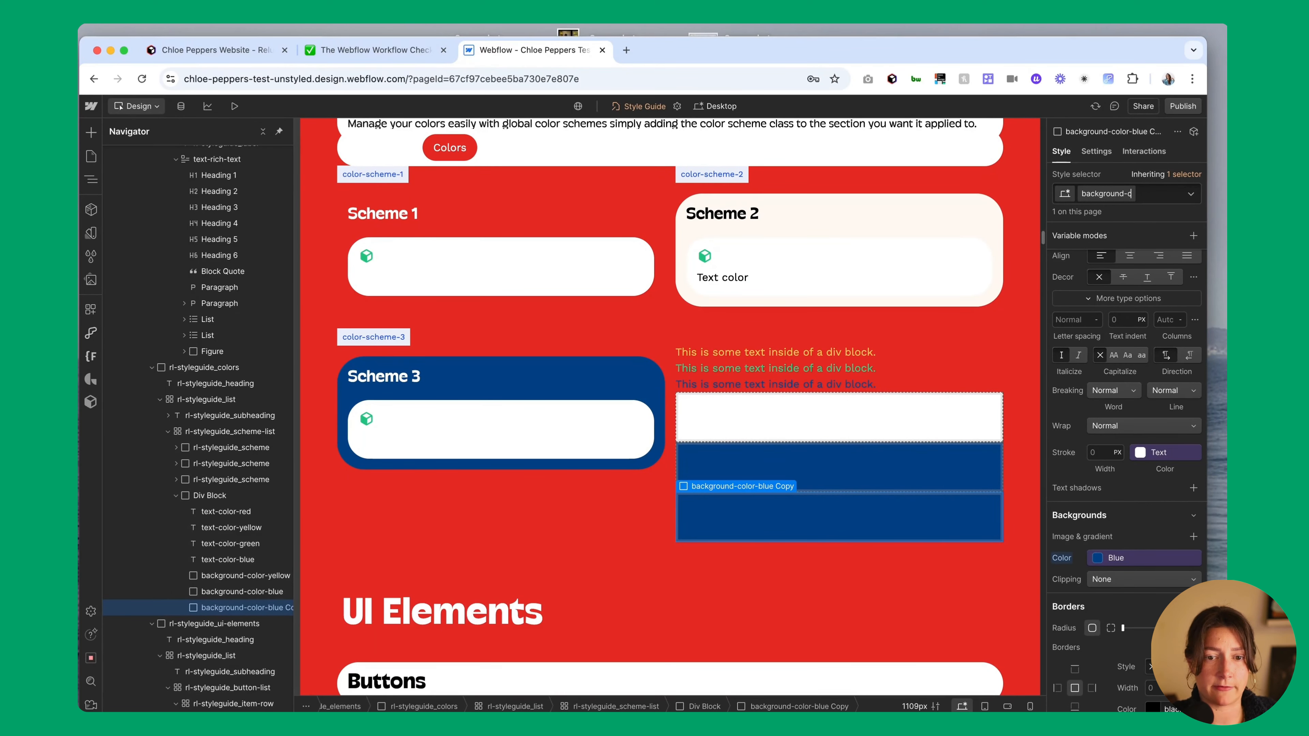
type("olor-re")
type("d")
key("Return")
left_click(1115, 558)
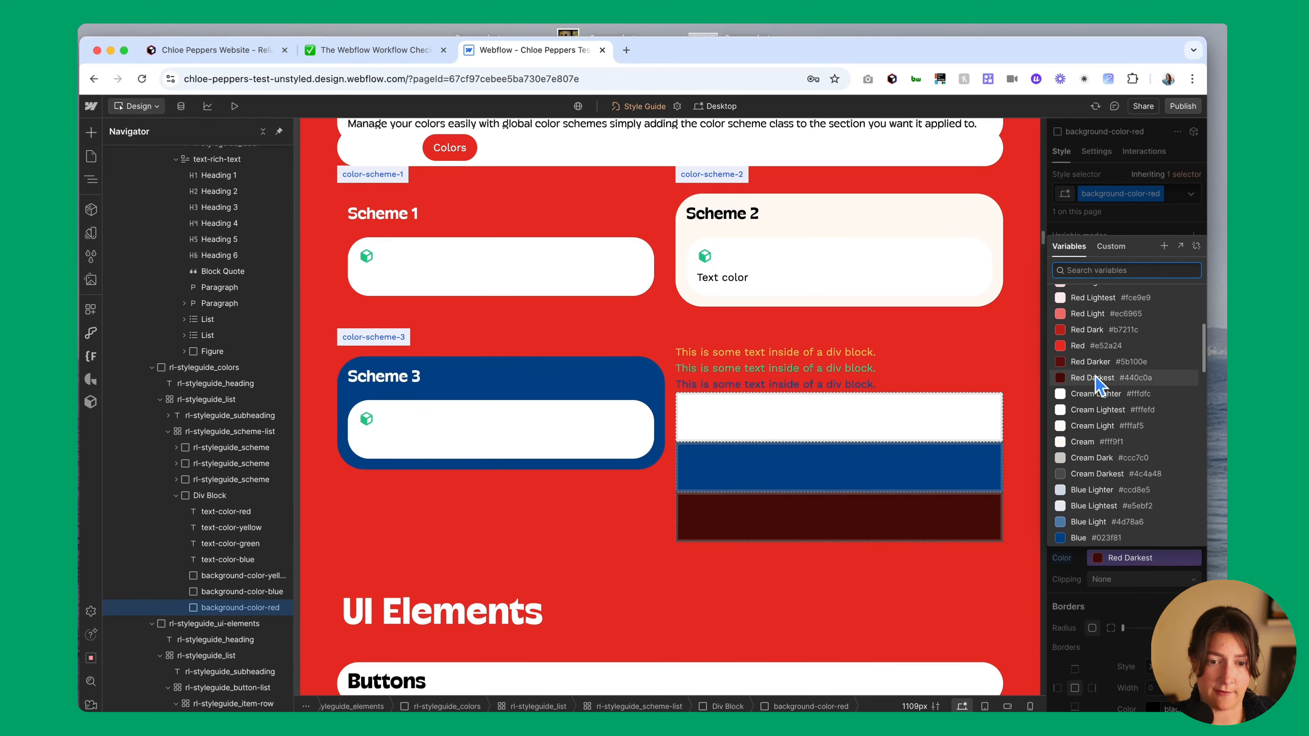
left_click(1083, 346)
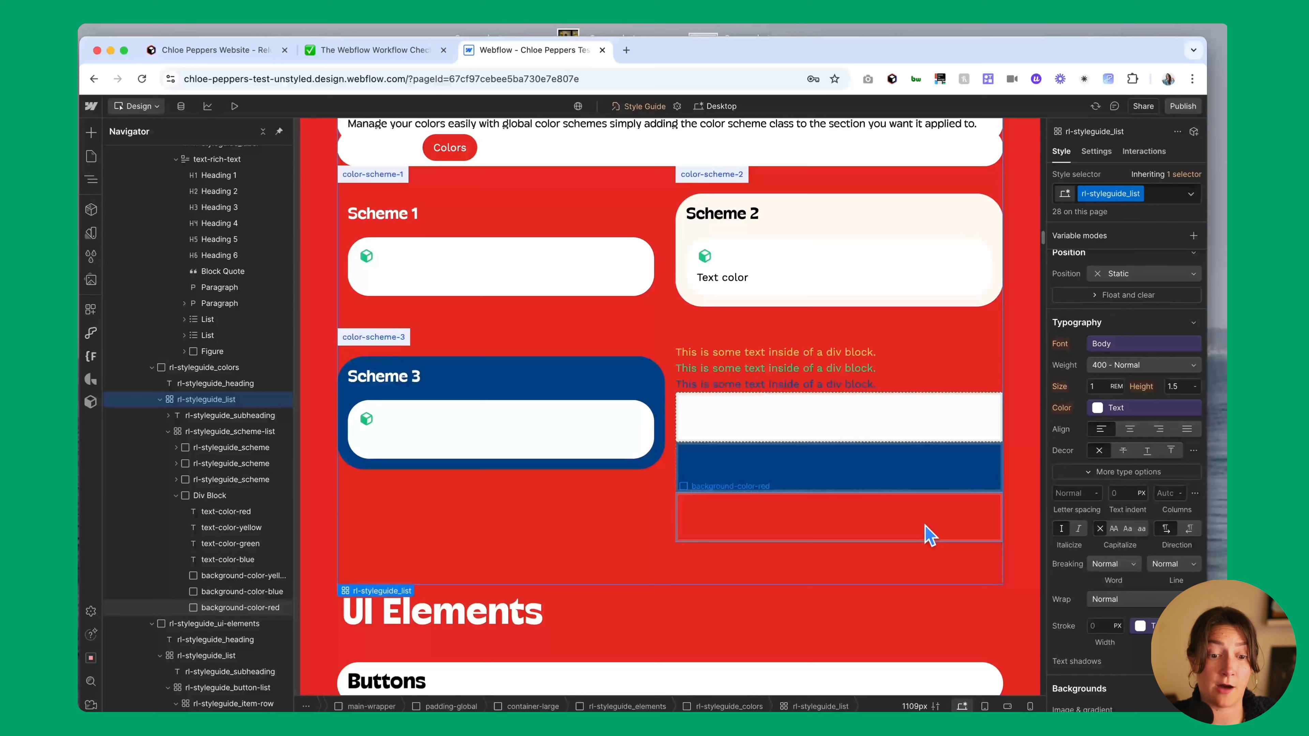
Copy the background-color-red block and give the copy a duplicated class named background-color-yellow with the Yellow background variable
key("super+c")
key("super+v")
left_click(917, 562)
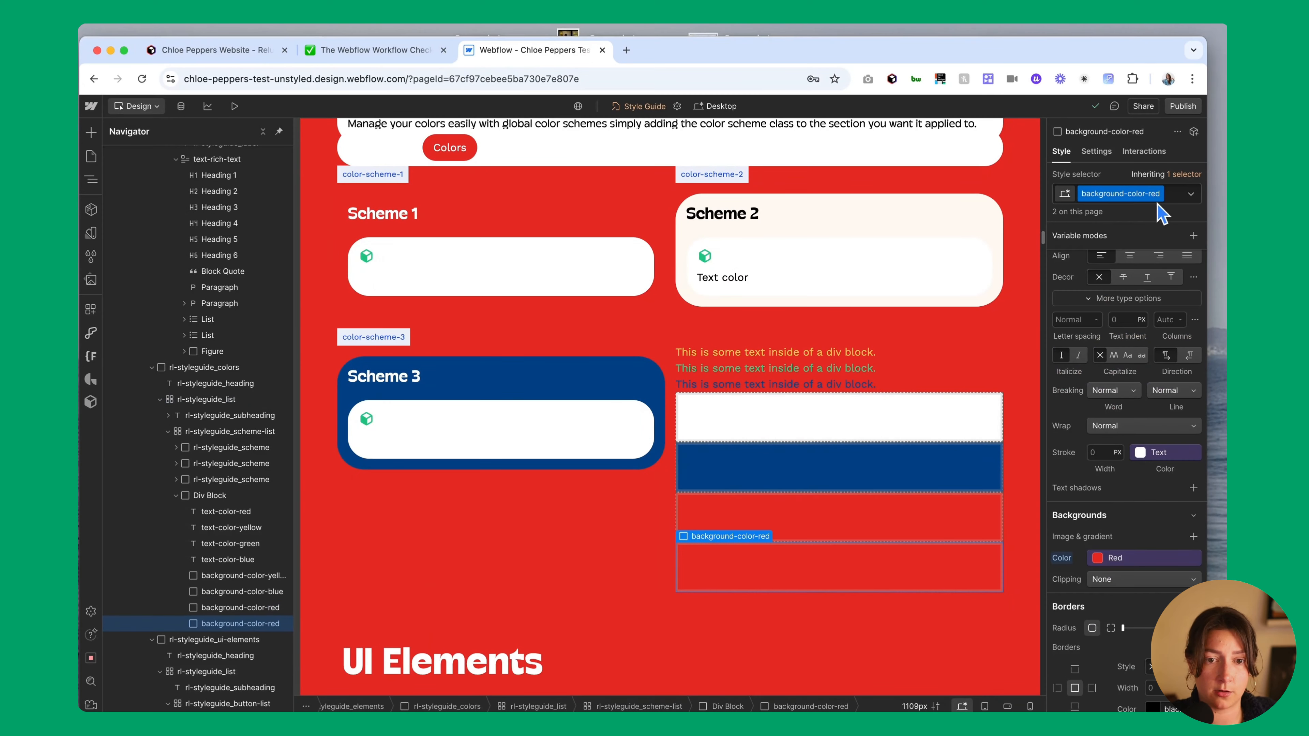
left_click(1158, 194)
left_click(1124, 228)
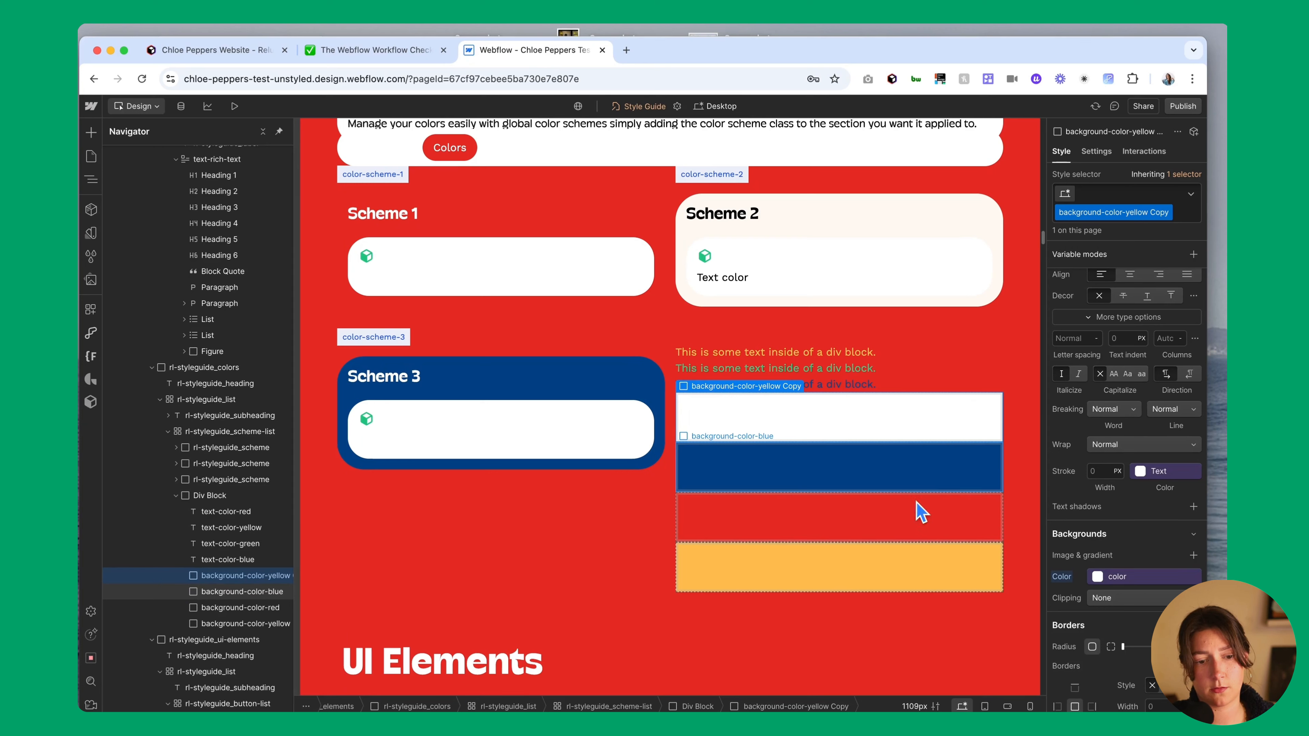
Duplicate the yellow block and give the copy a duplicated class named background-color-green with the Green background variable
left_click(924, 572)
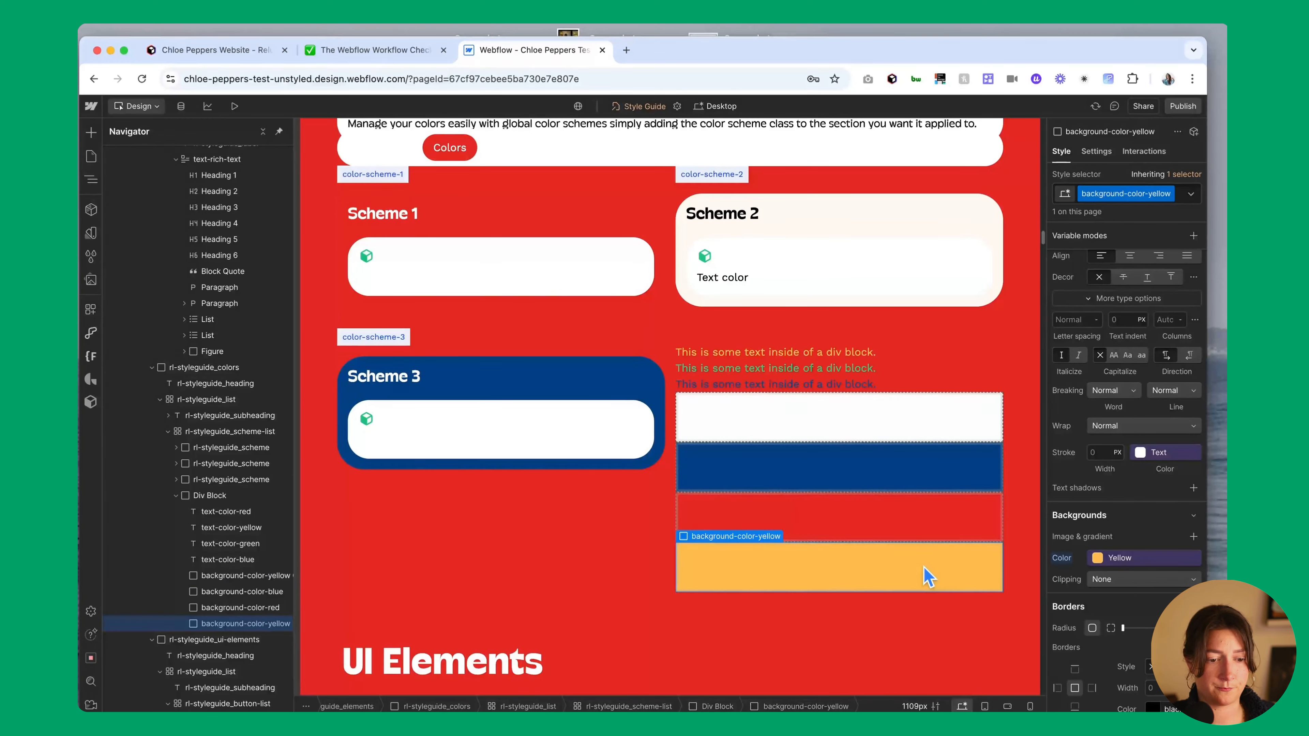
key("super+d")
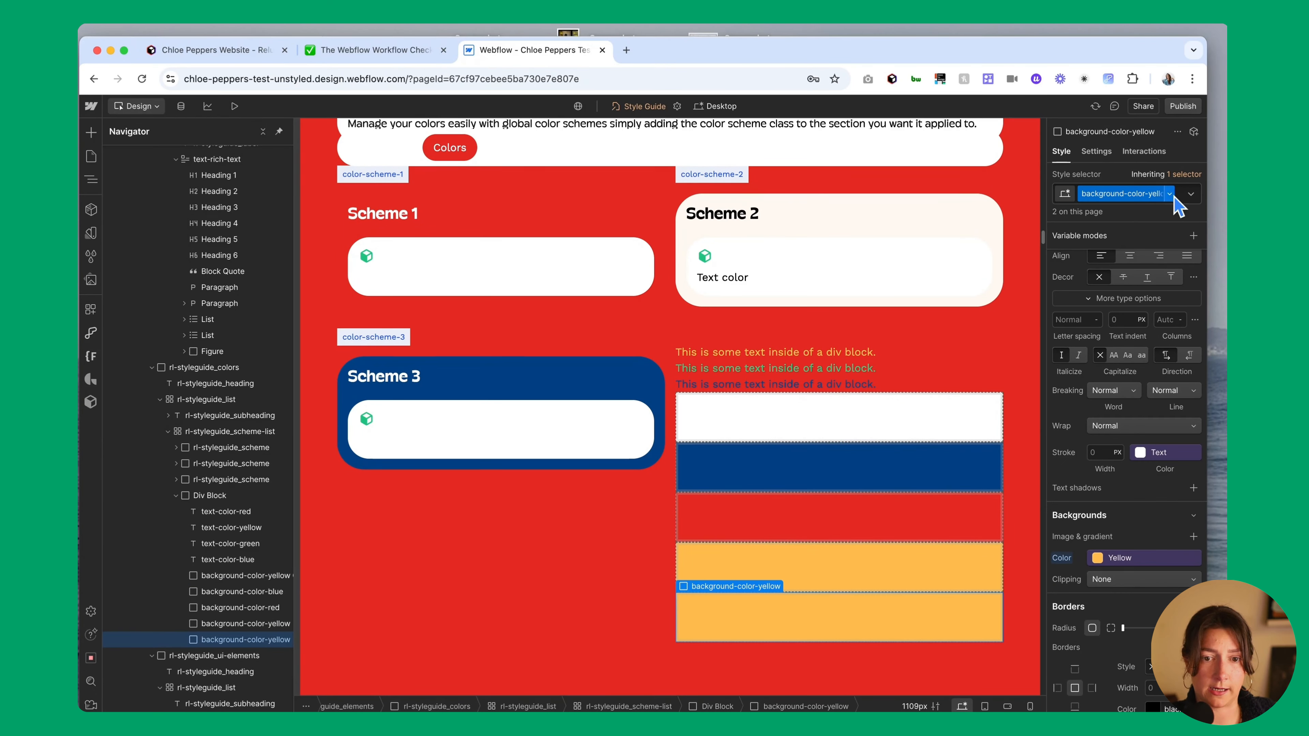
left_click(1170, 193)
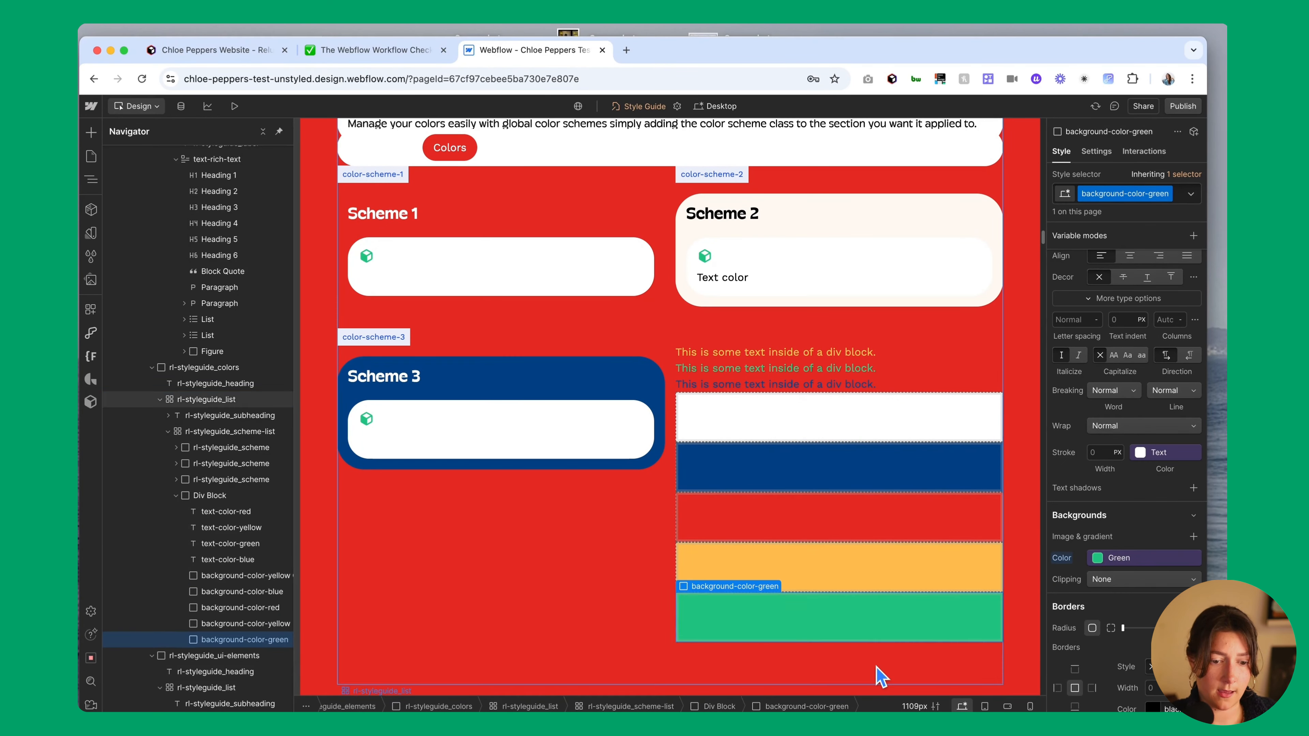
left_click(876, 678)
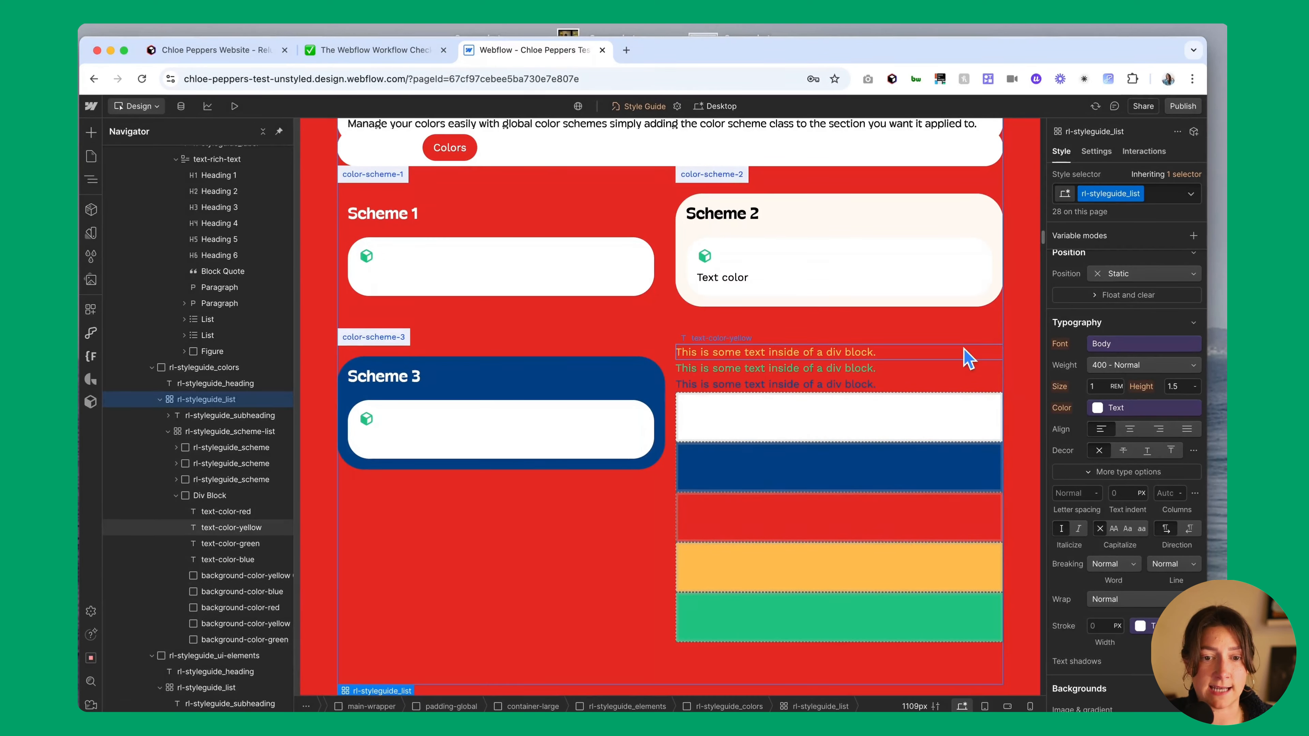
left_click(915, 579)
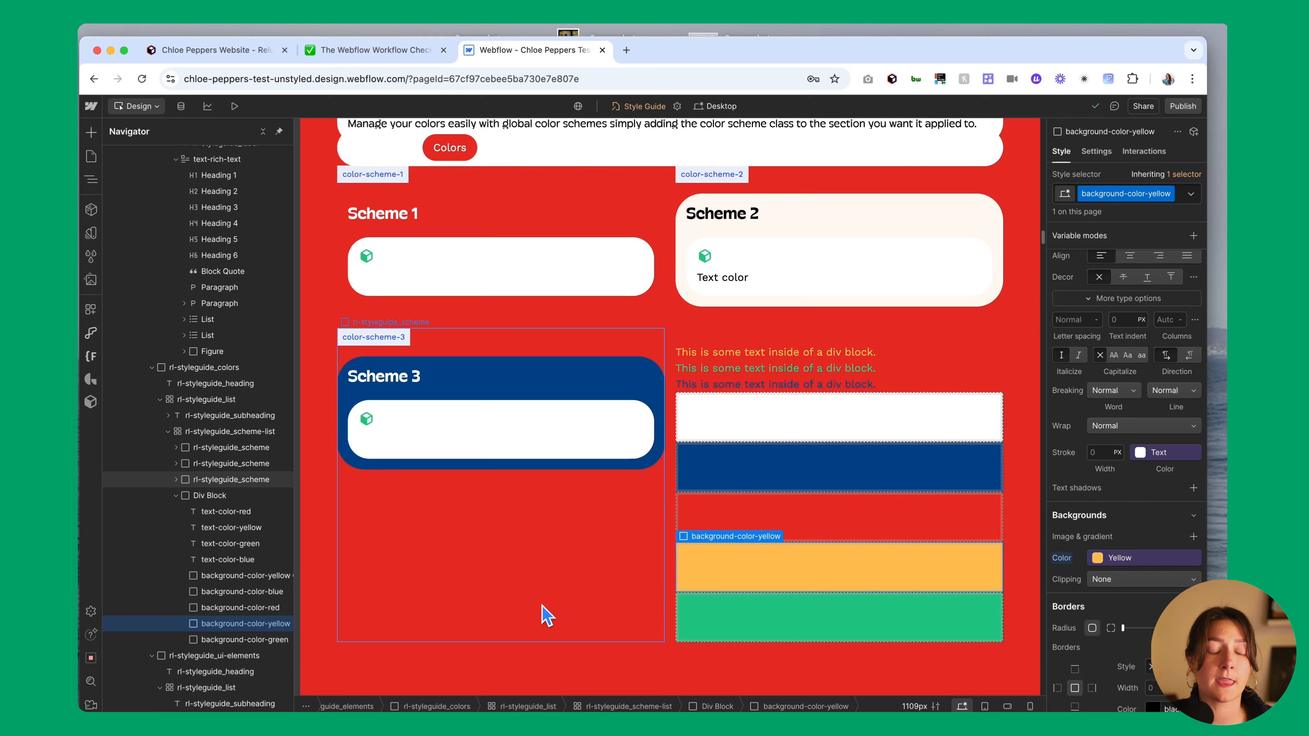
left_click(547, 614)
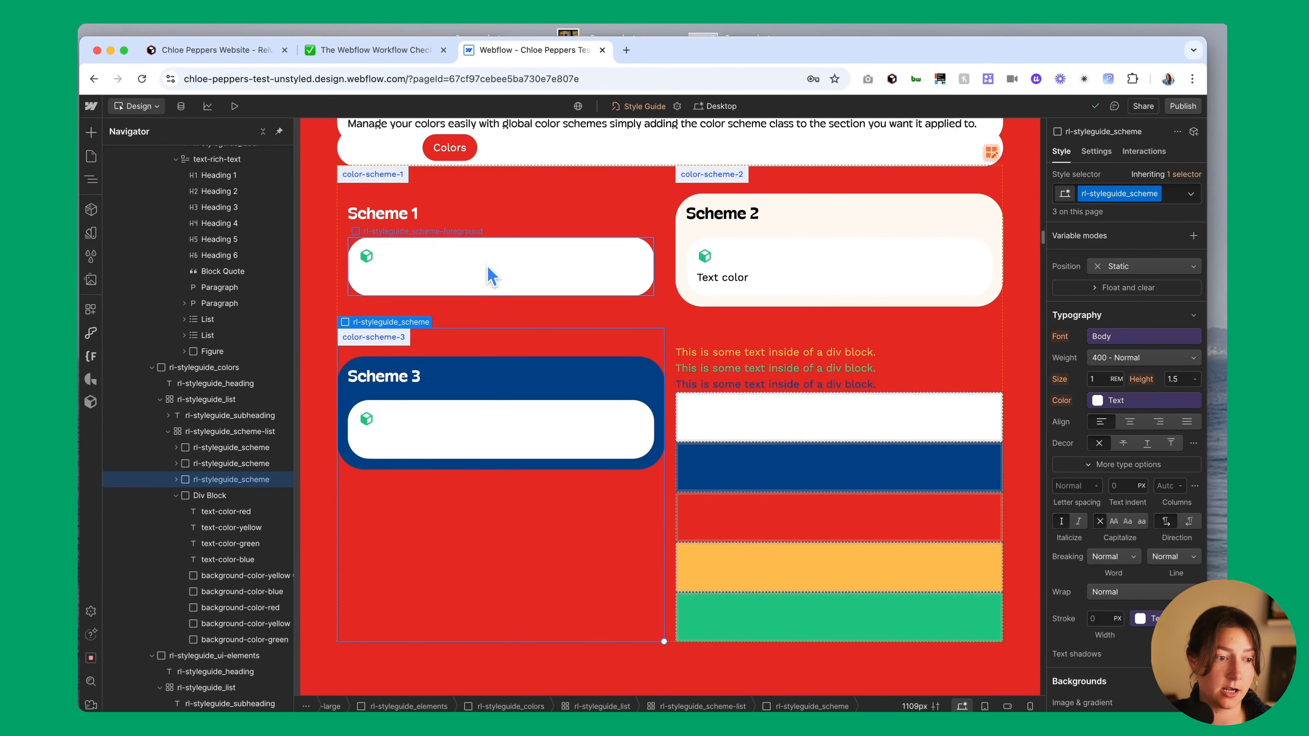
Open the Home page and go to the recipes section below the CTA section
key("p")
left_click(133, 204)
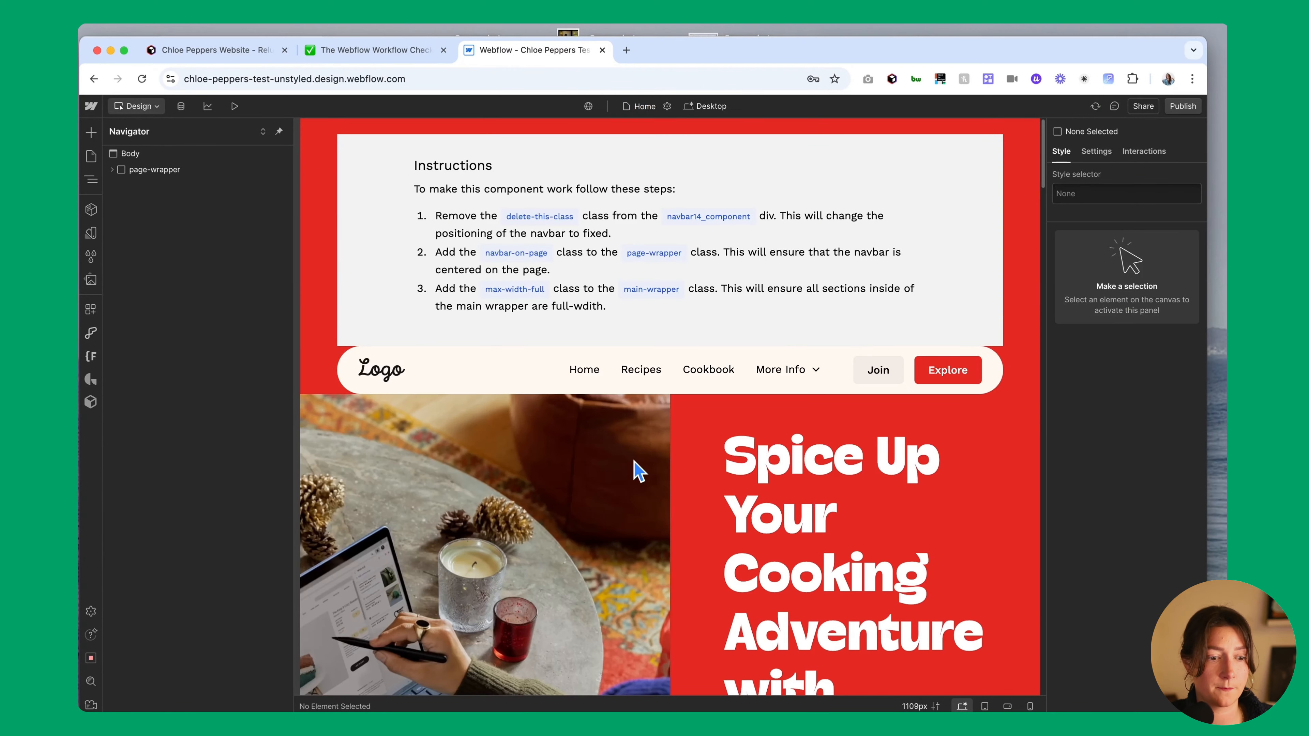
scroll(638, 428, "down", 10)
scroll(638, 466, "up", 3)
right_click(625, 267)
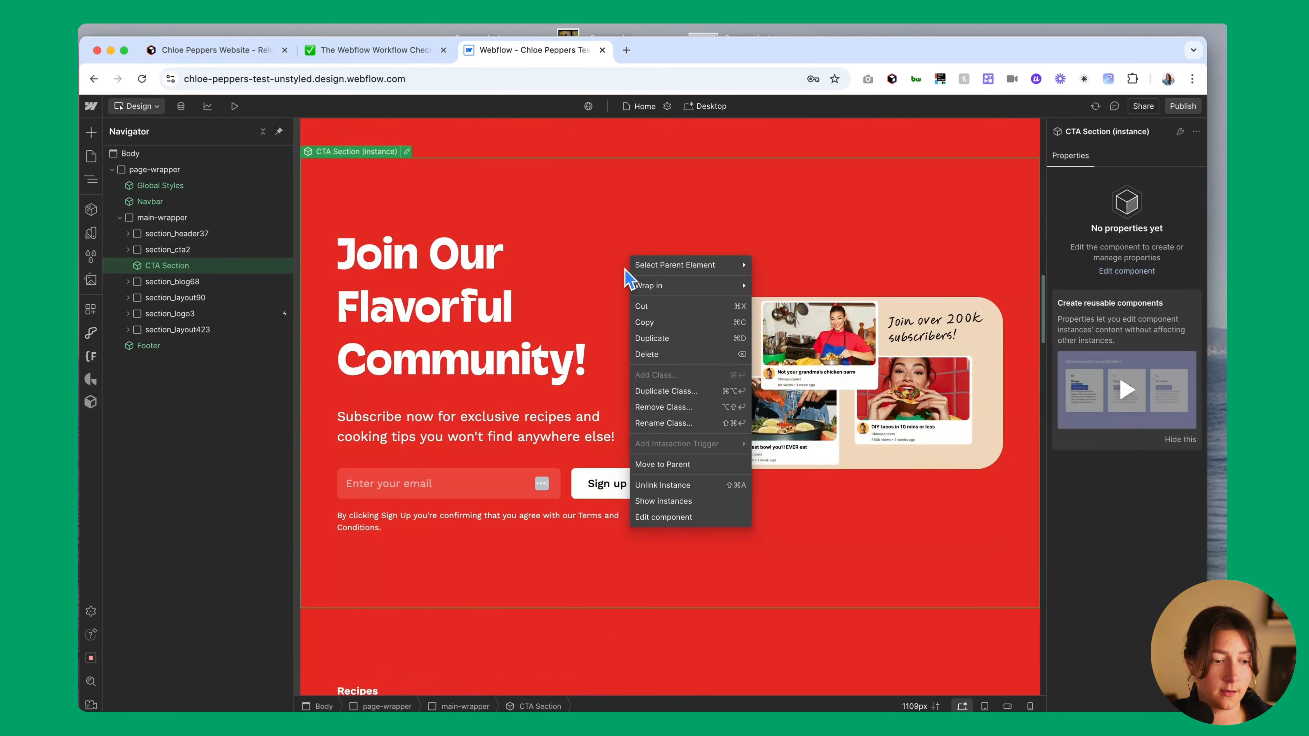
scroll(593, 638, "down", 4)
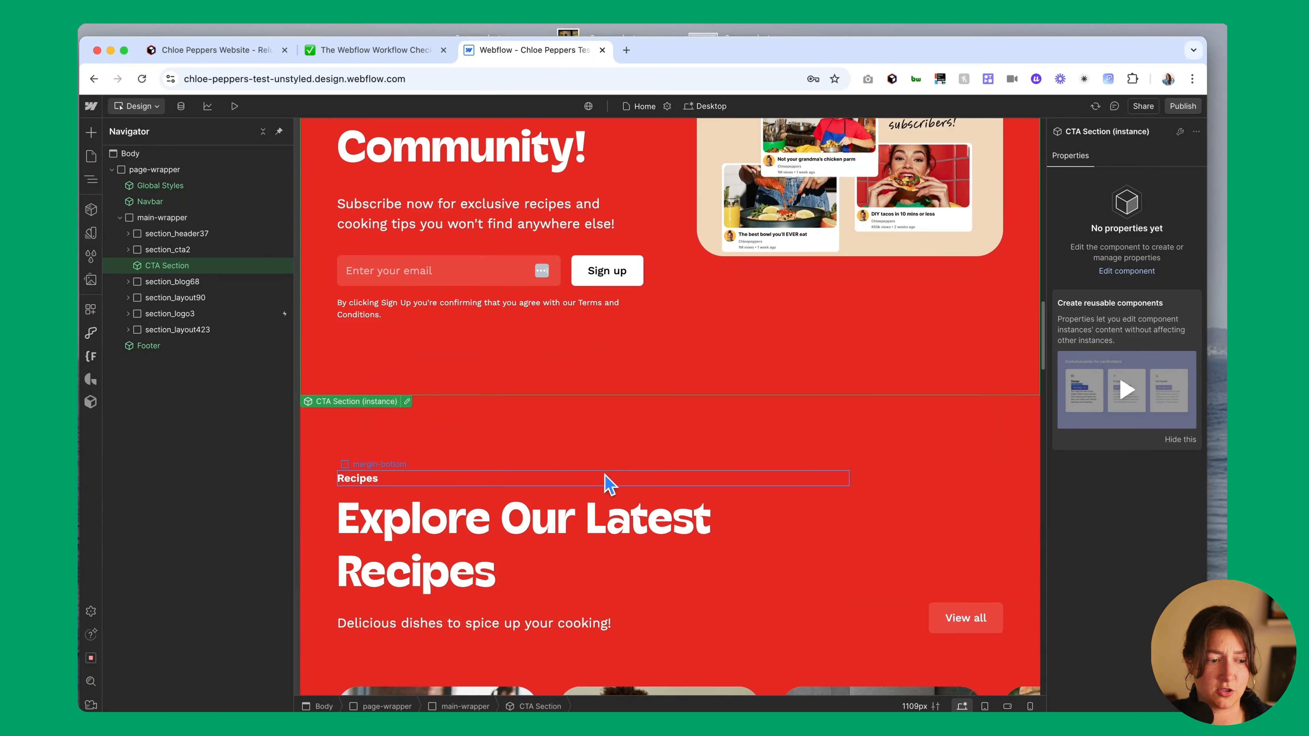
Add a new combo class named background-color-purple to section_blog68, alongside color-scheme-1
left_click(588, 430)
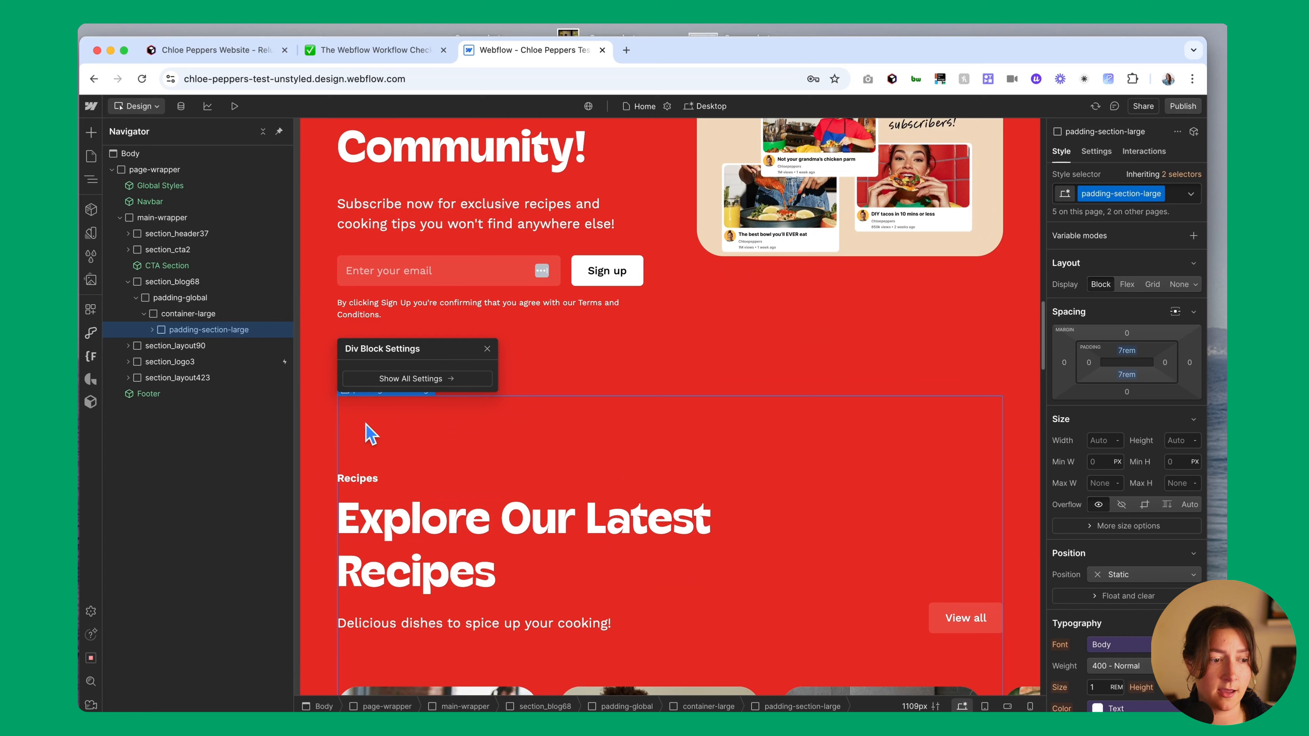
left_click(180, 300)
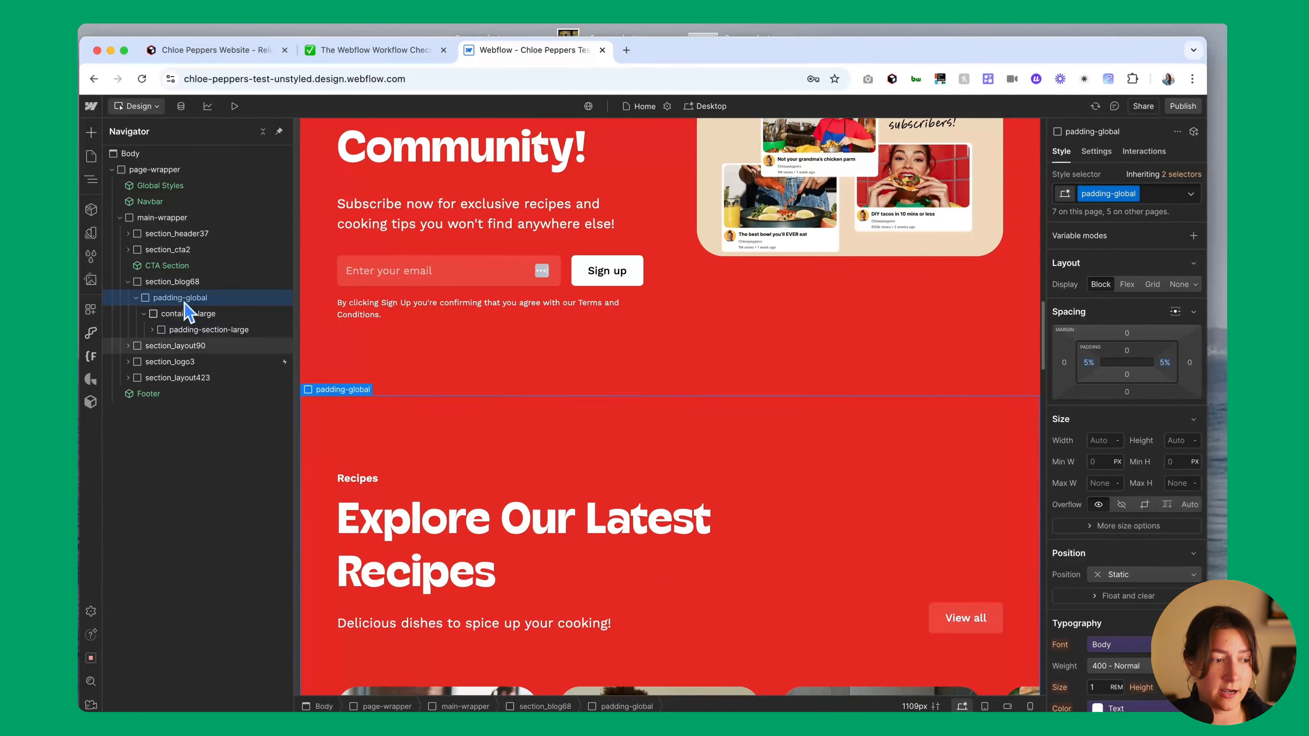
left_click(157, 283)
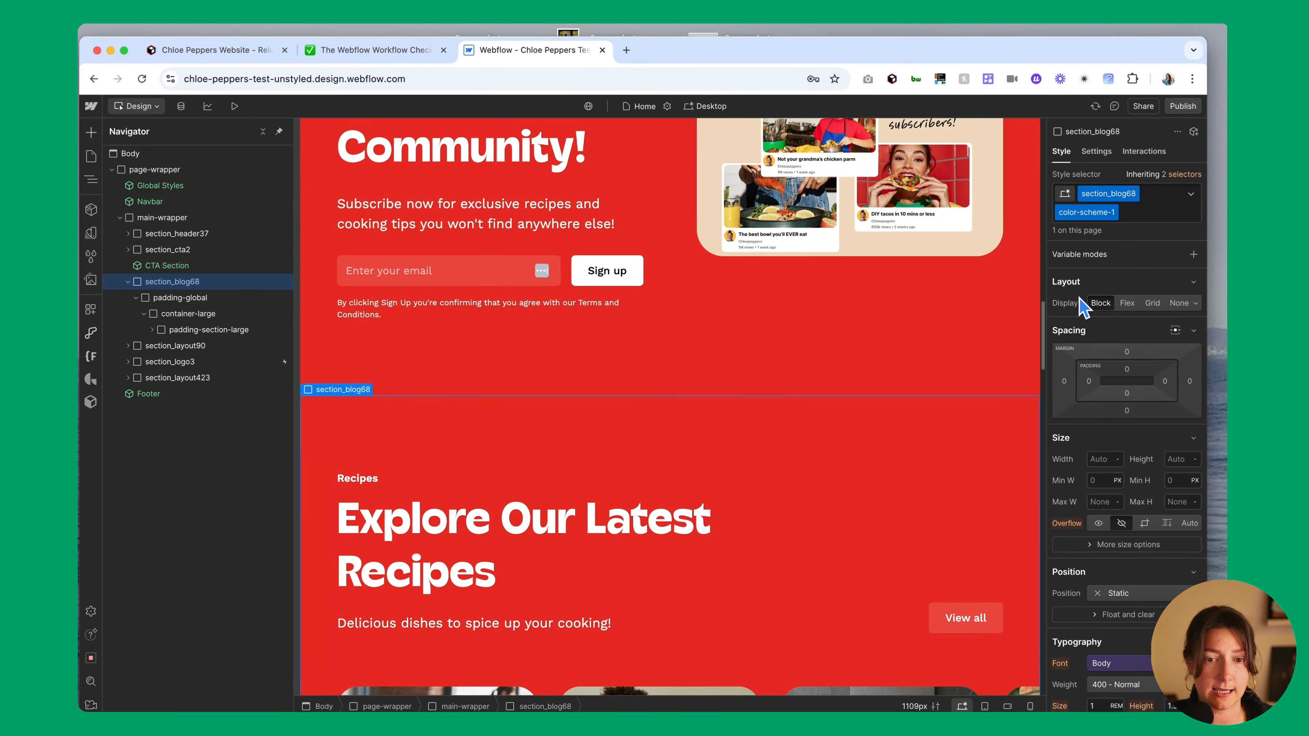
left_click(1142, 211)
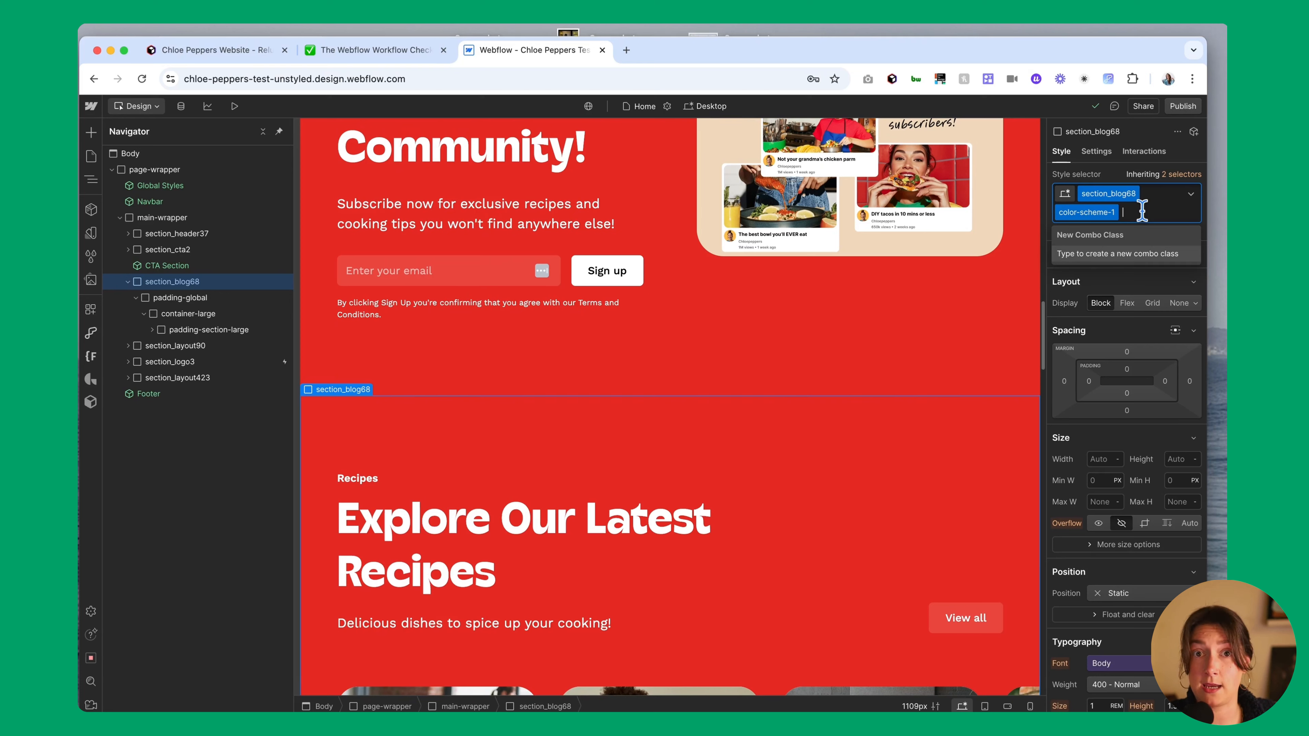
type("backg")
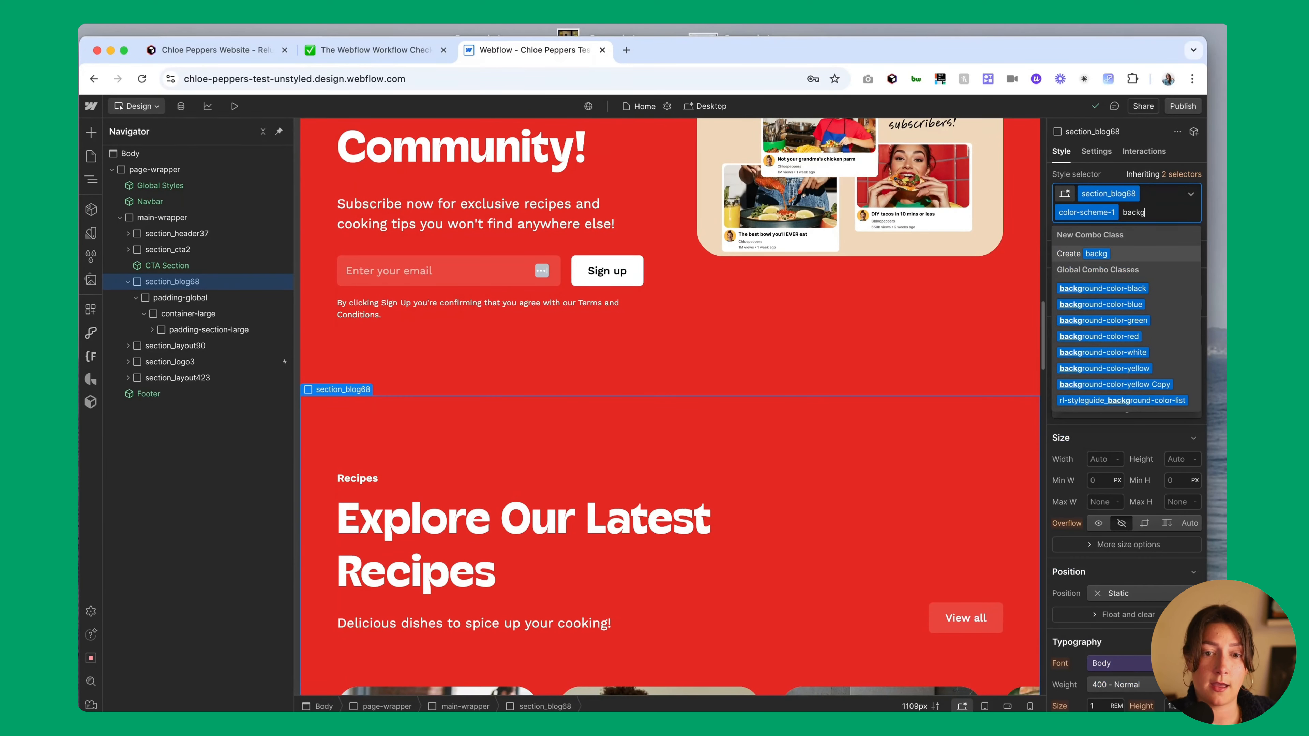
key("BackSpace")
key("BackSpace")
key("BackSpace")
key("BackSpace")
key("BackSpace")
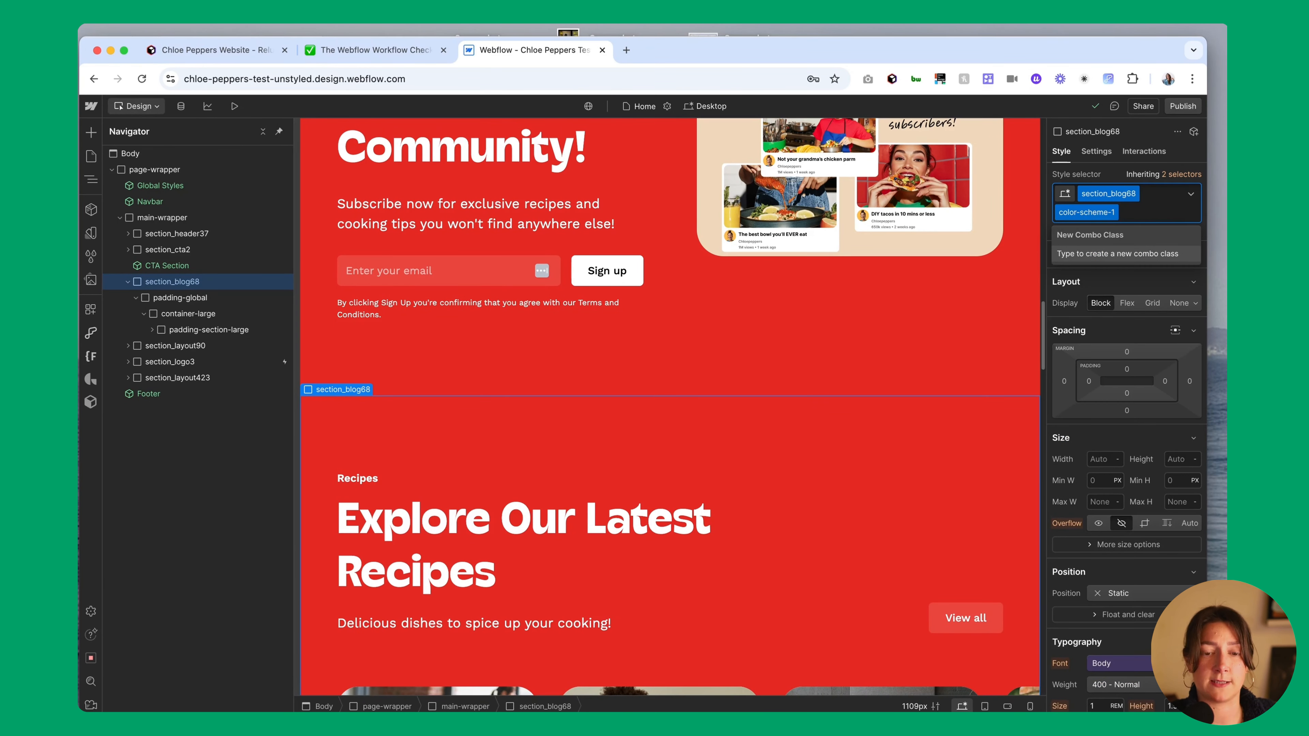
type("backgrou")
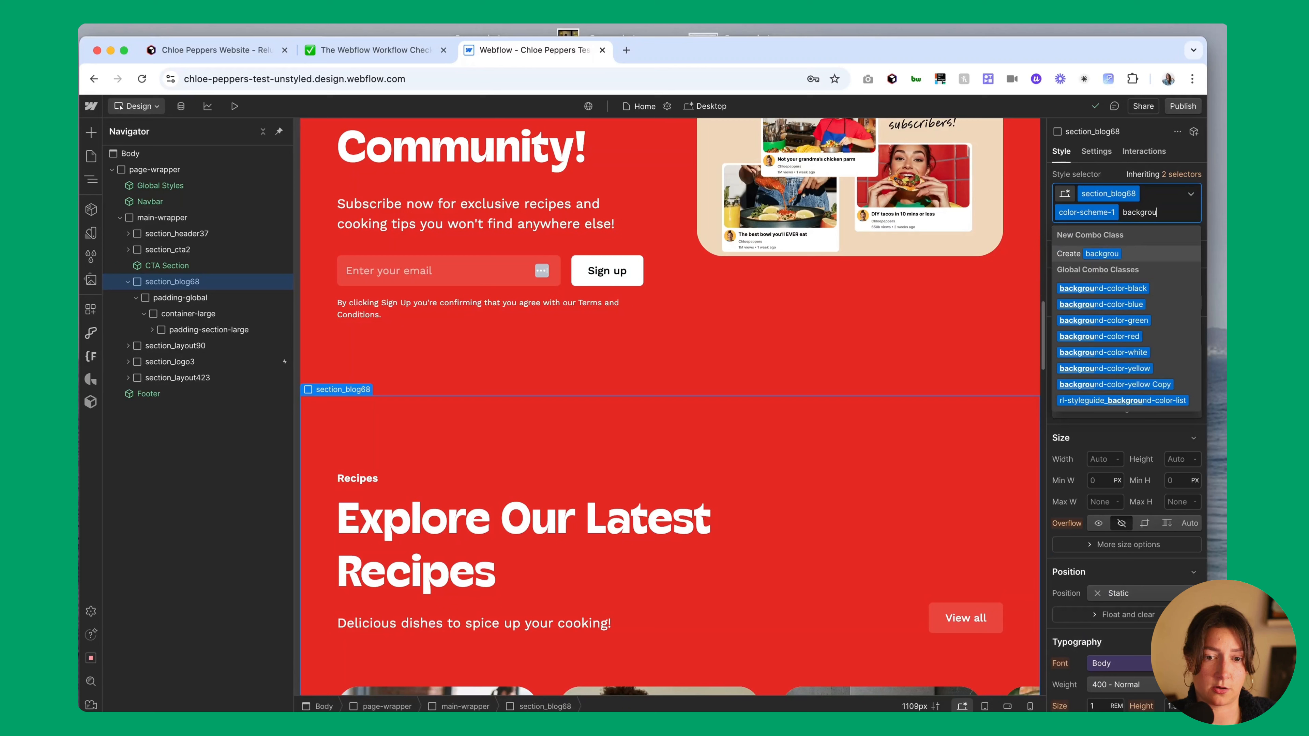
type("nd-color-")
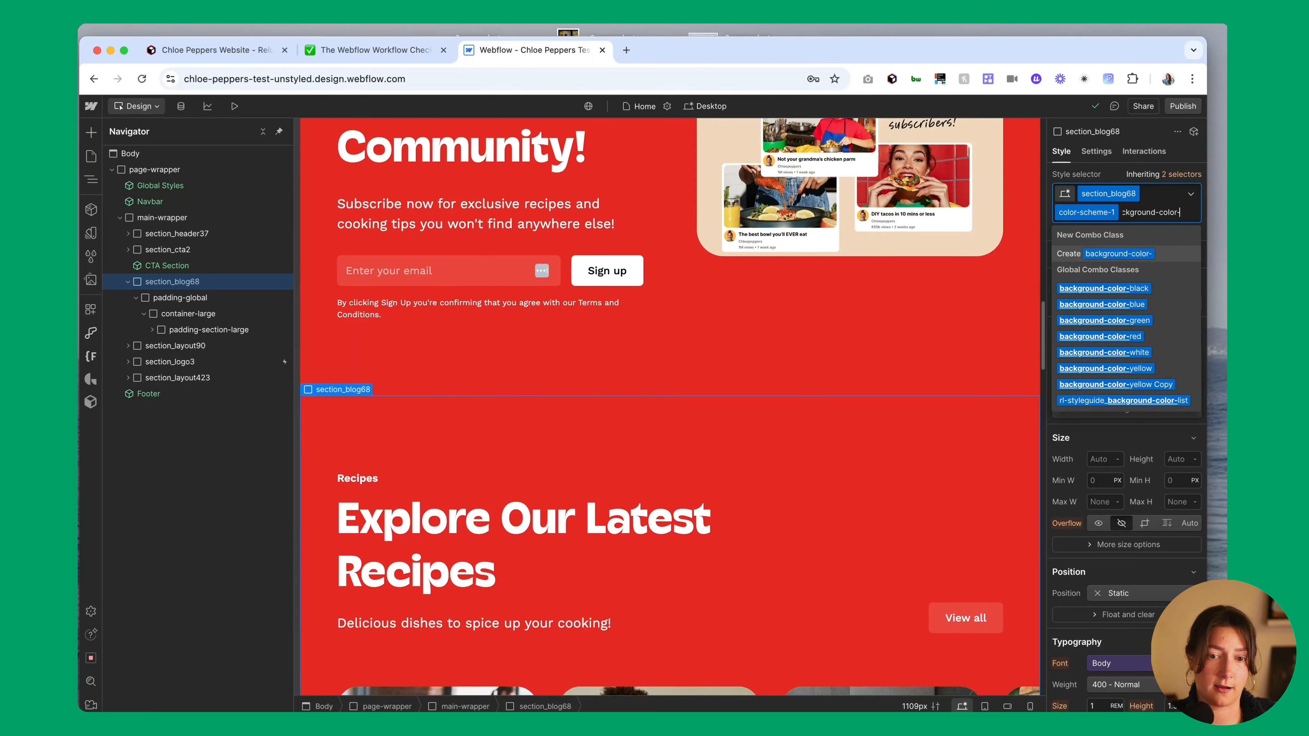
type("purple")
key("Return")
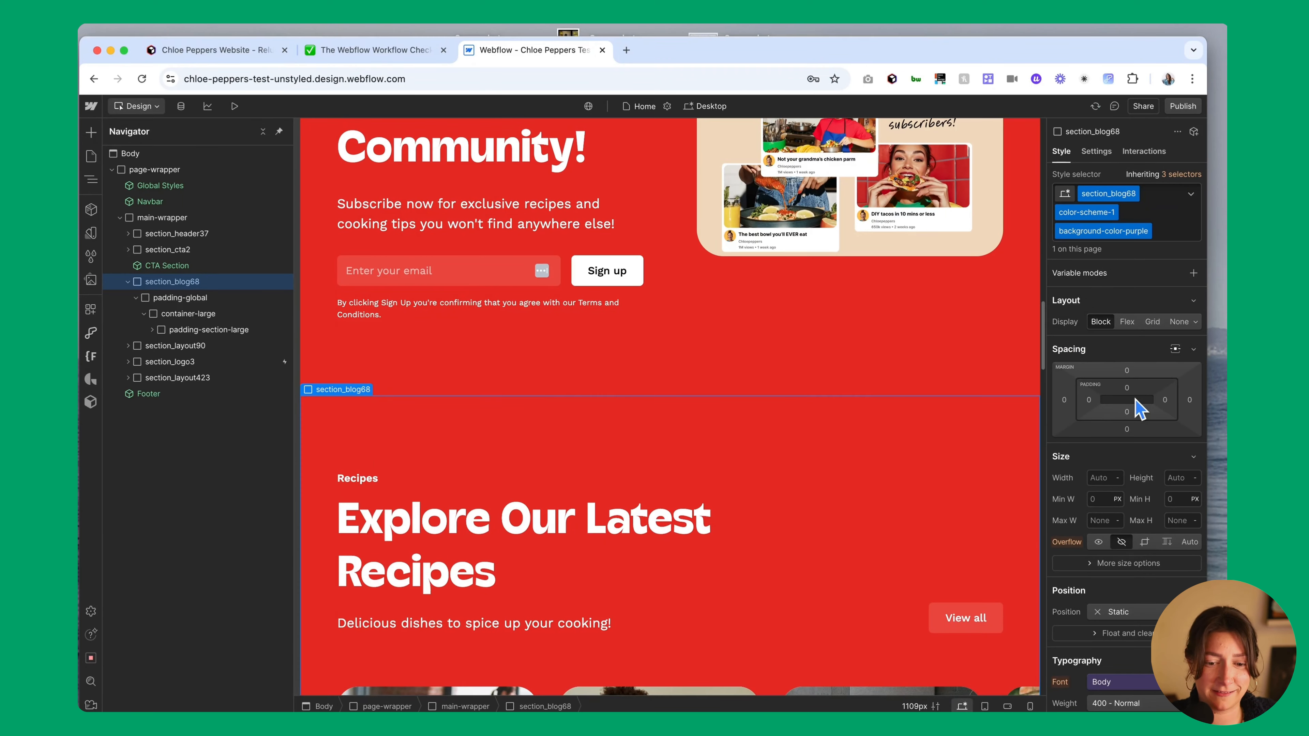
Replace section_blog68's linked background color variable with a custom purple color on its background-color-purple combo class
scroll(1133, 404, "down", 10)
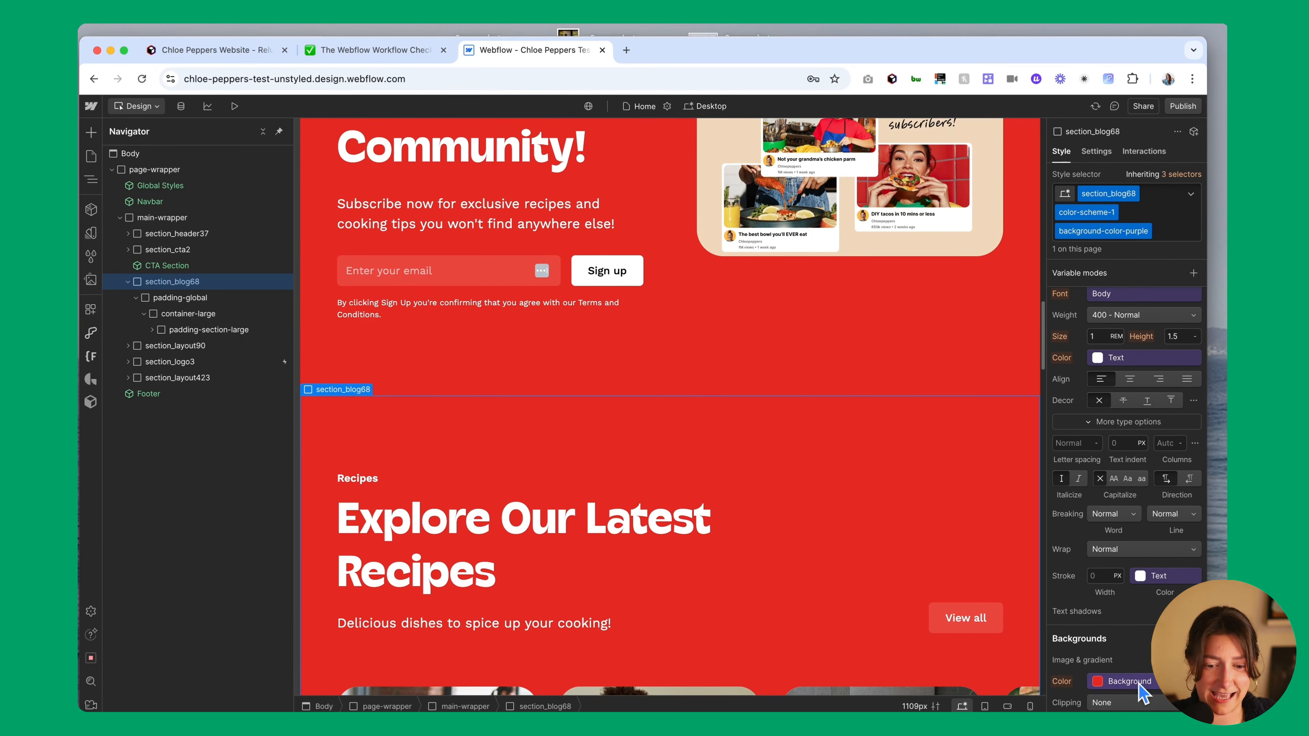
left_click(1129, 682)
left_click(1107, 645)
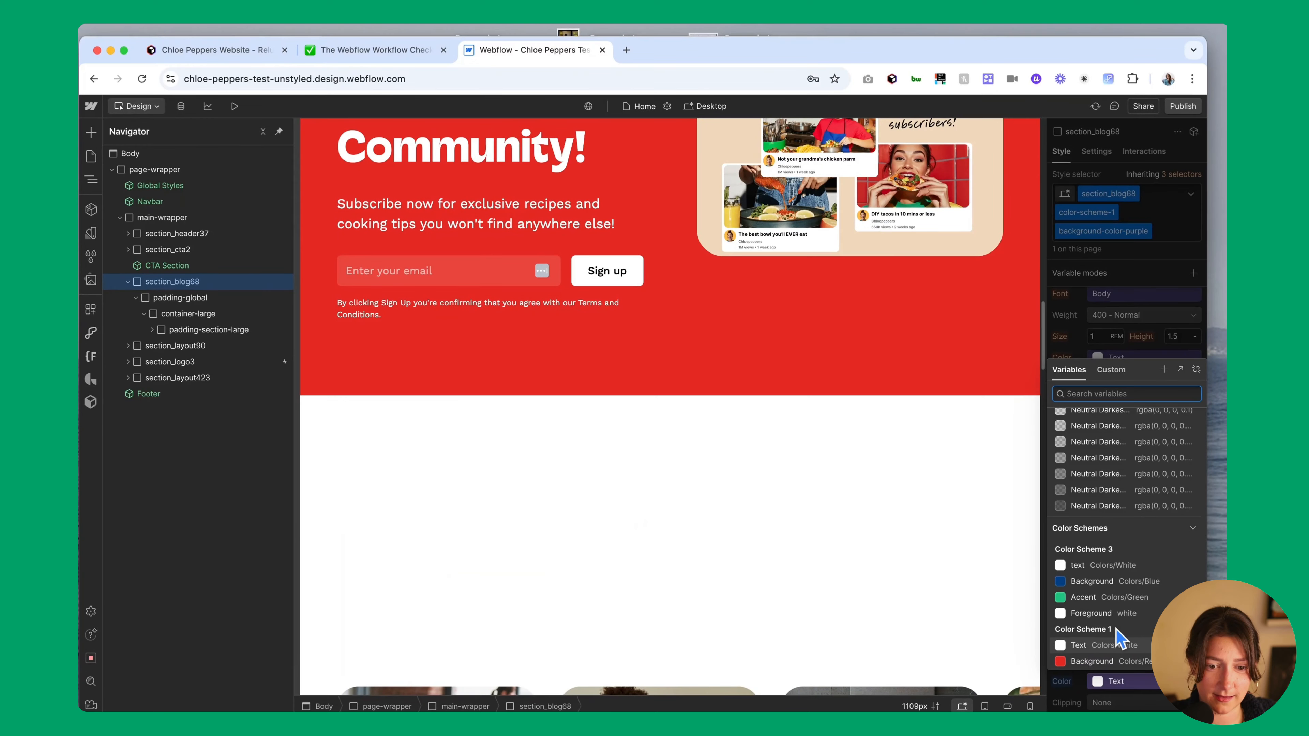
left_click(1196, 370)
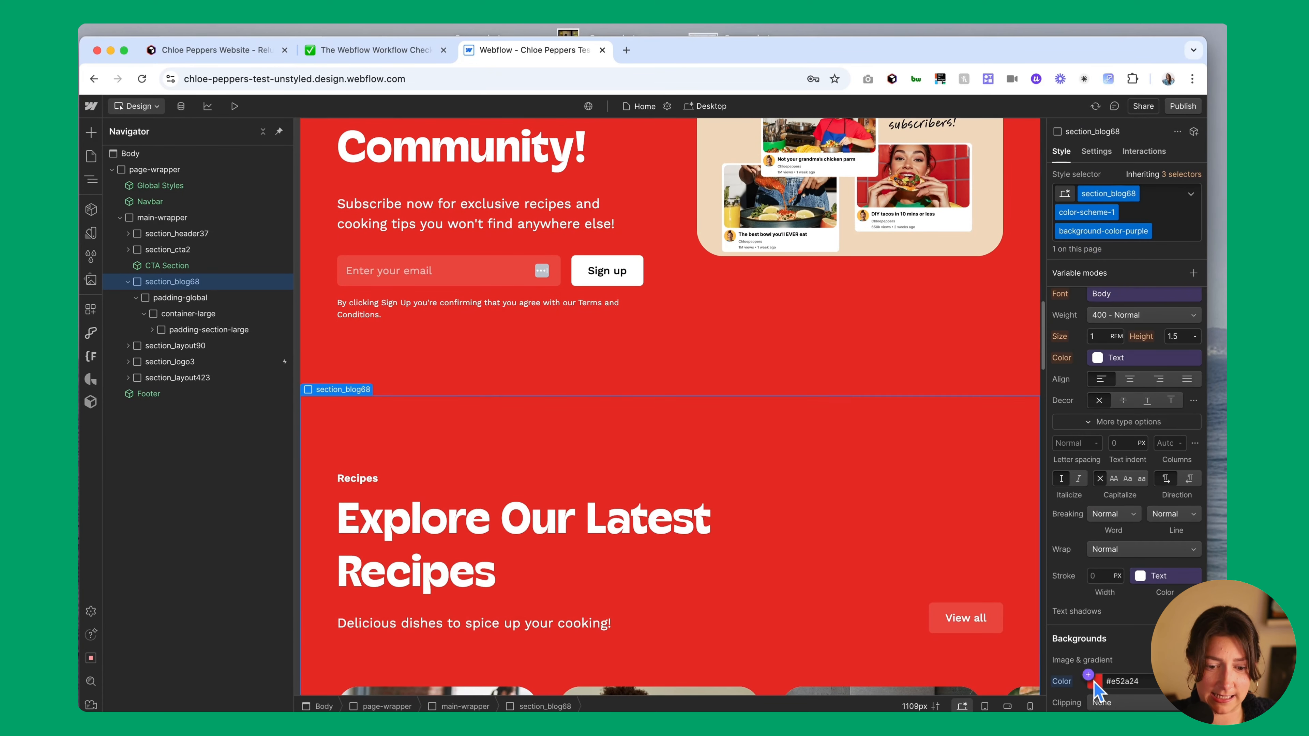
left_click(1094, 683)
left_click(1088, 437)
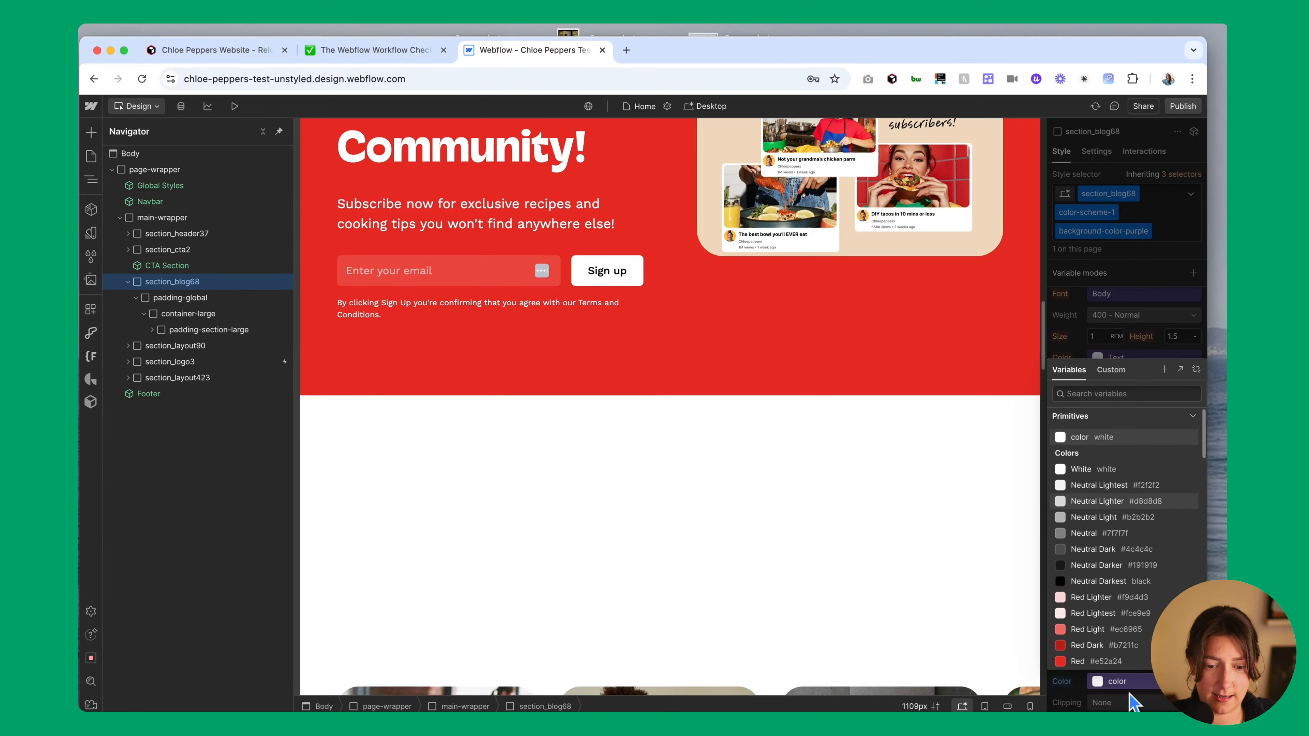
left_click(1067, 691)
left_click(1063, 682)
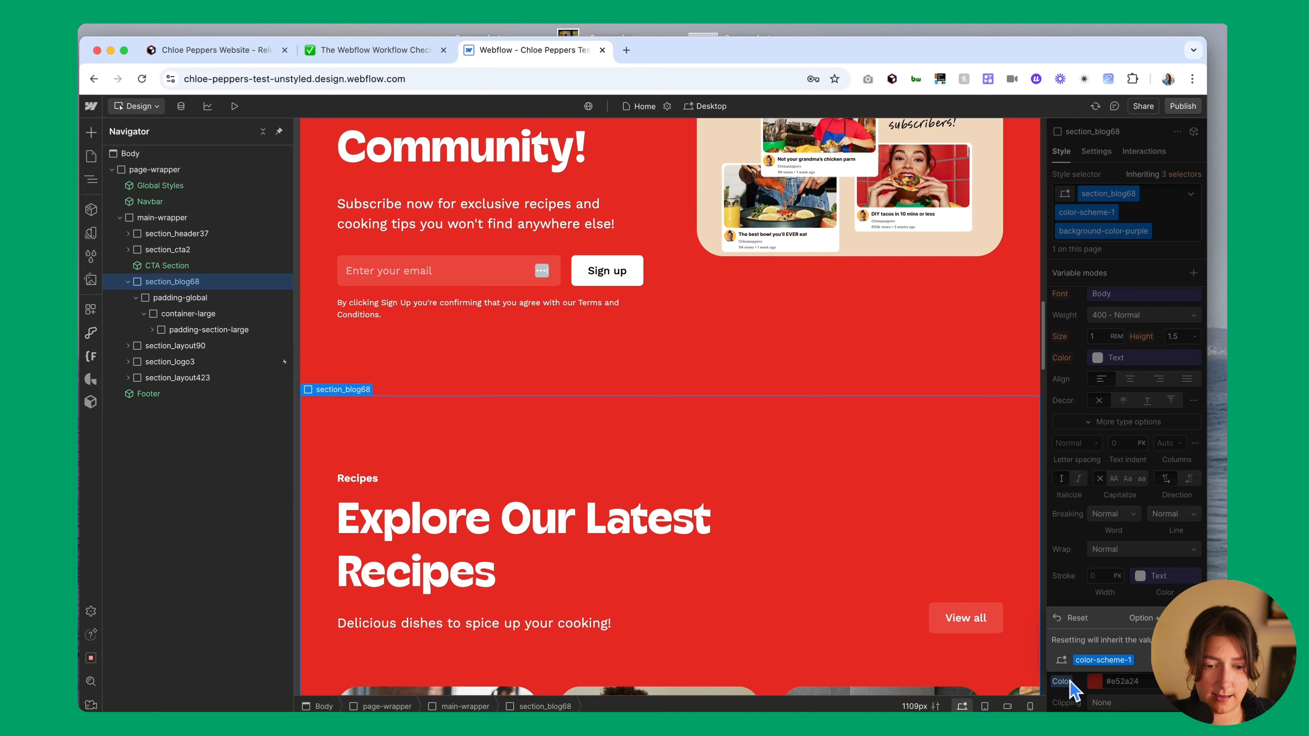
left_click(1096, 684)
left_click(1096, 684)
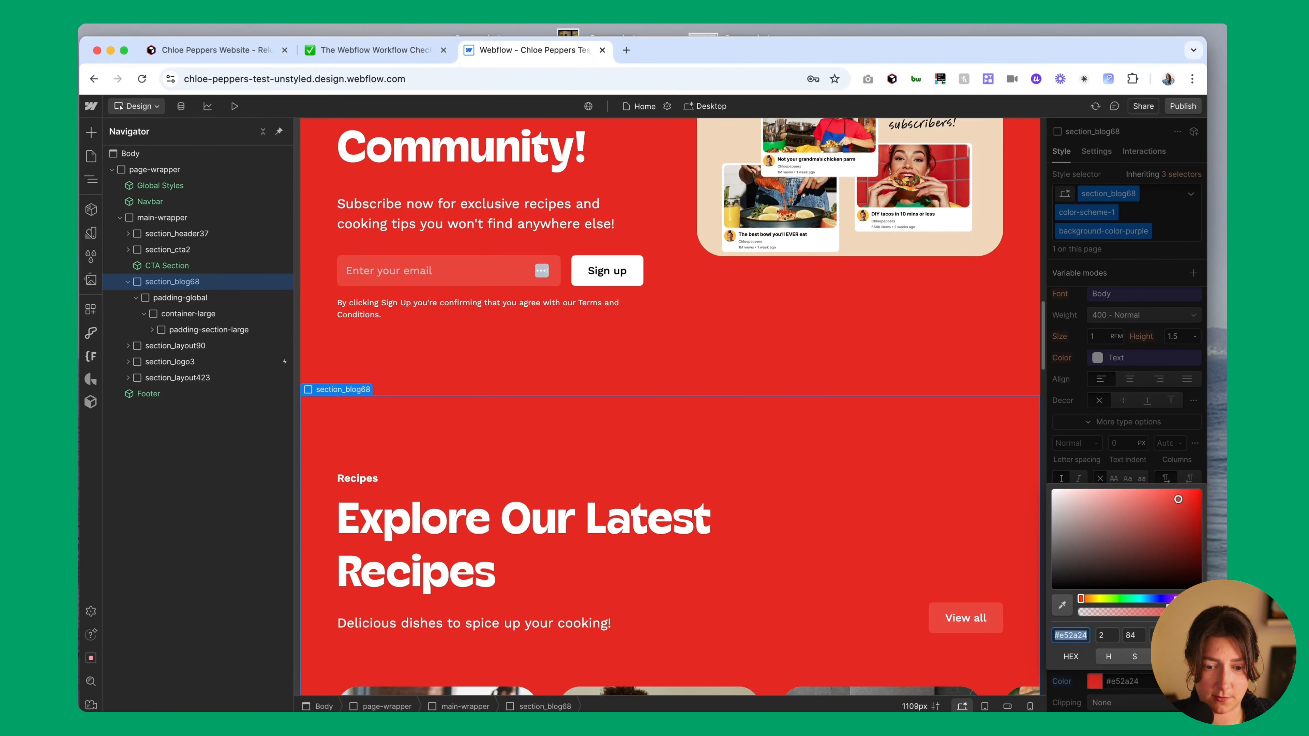
left_click(1173, 599)
left_click(824, 365)
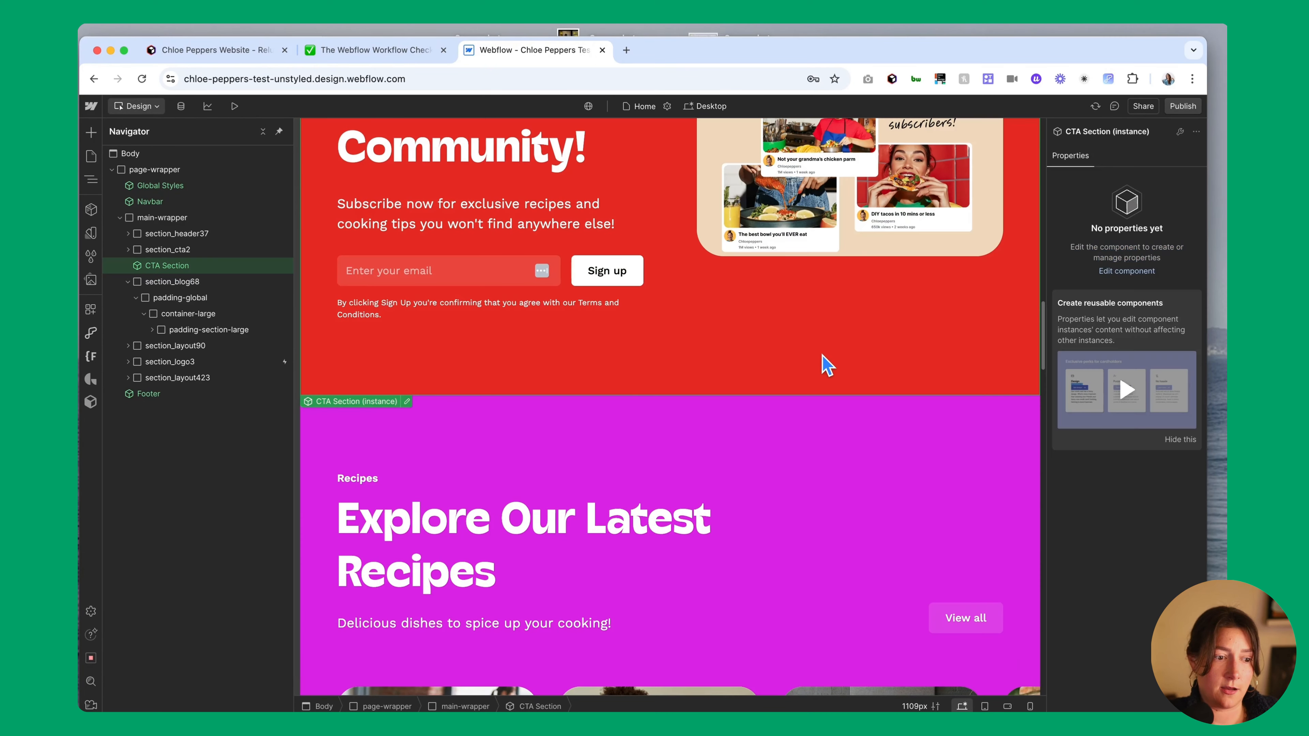
Look up the existing background-color combo classes available for section_layout90, the feature section below the recipes
scroll(824, 365, "down", 3)
scroll(771, 330, "down", 8)
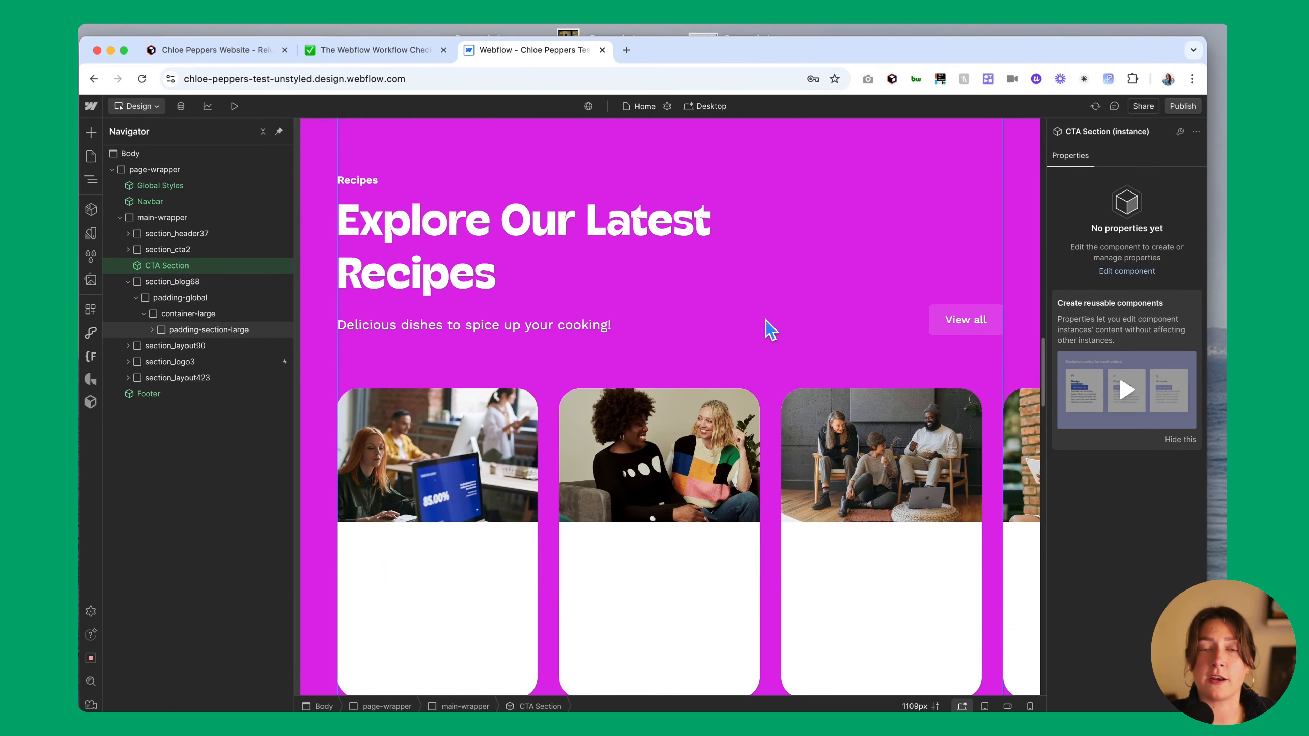
scroll(771, 330, "down", 5)
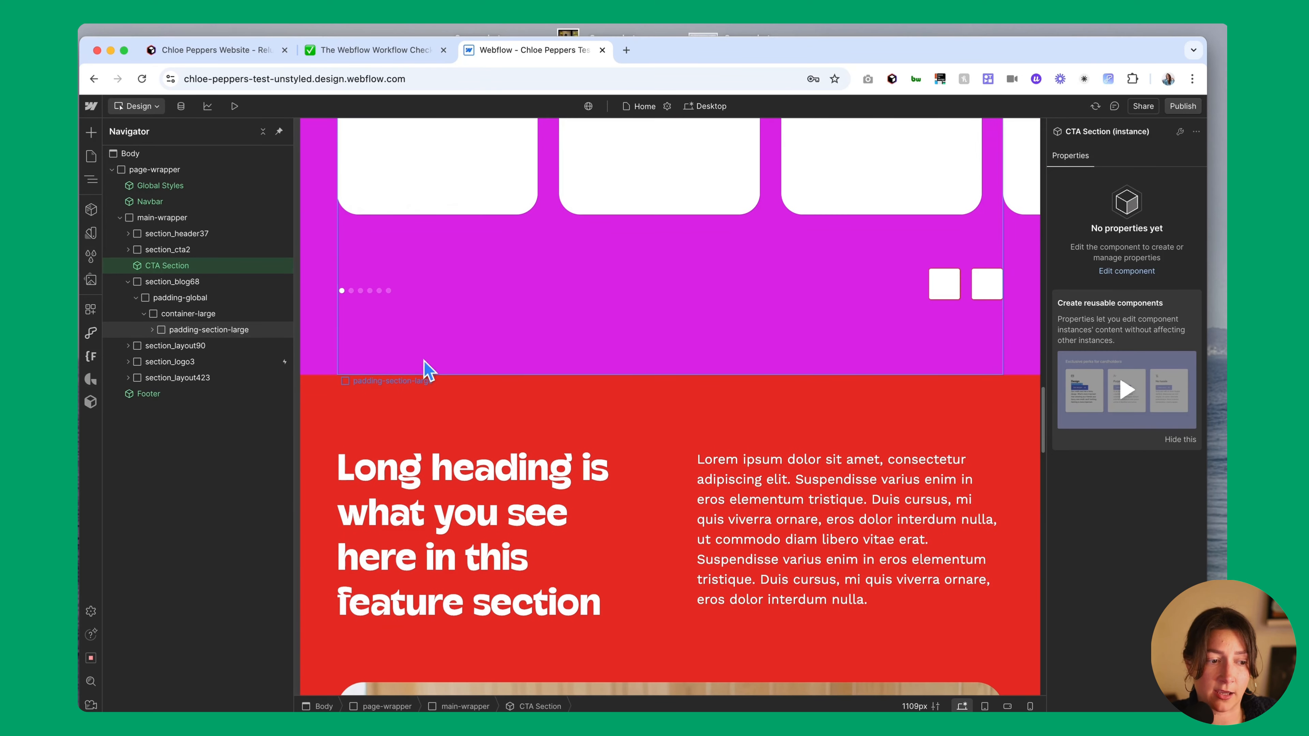
left_click(310, 401)
left_click(167, 345)
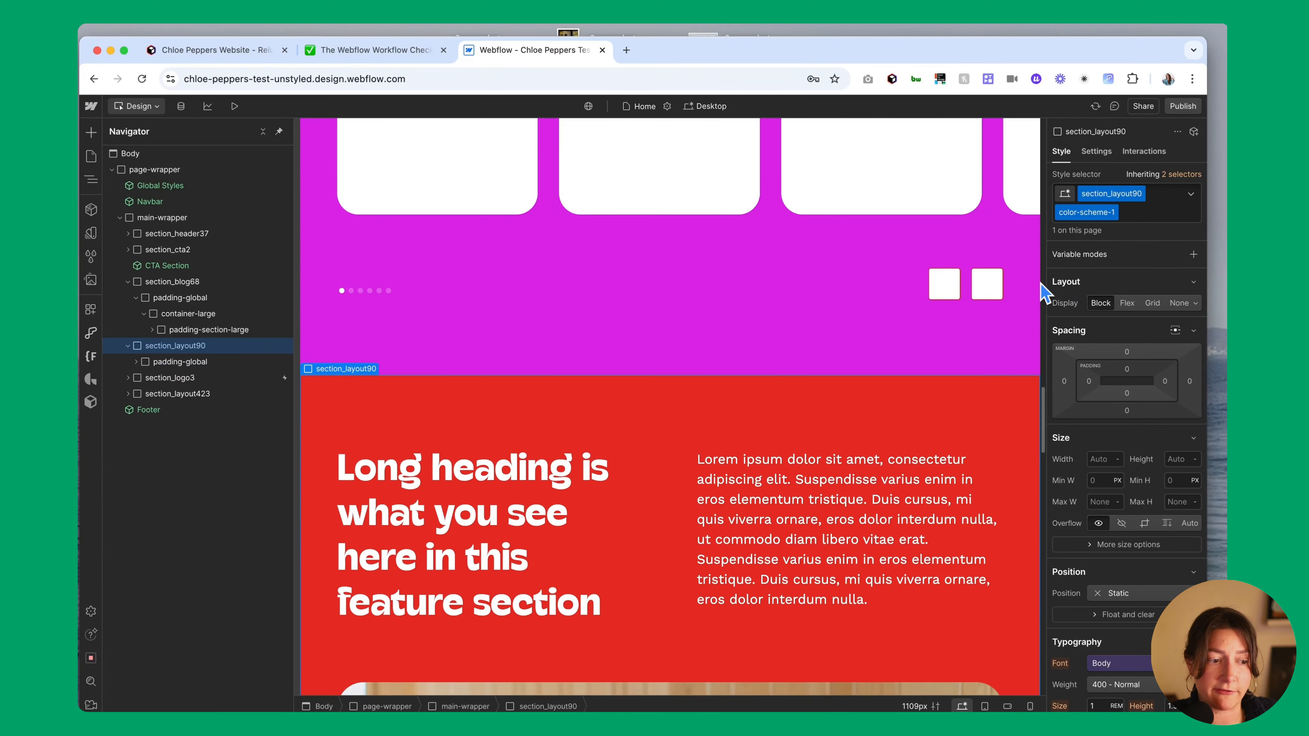
left_click(1137, 211)
type("backg")
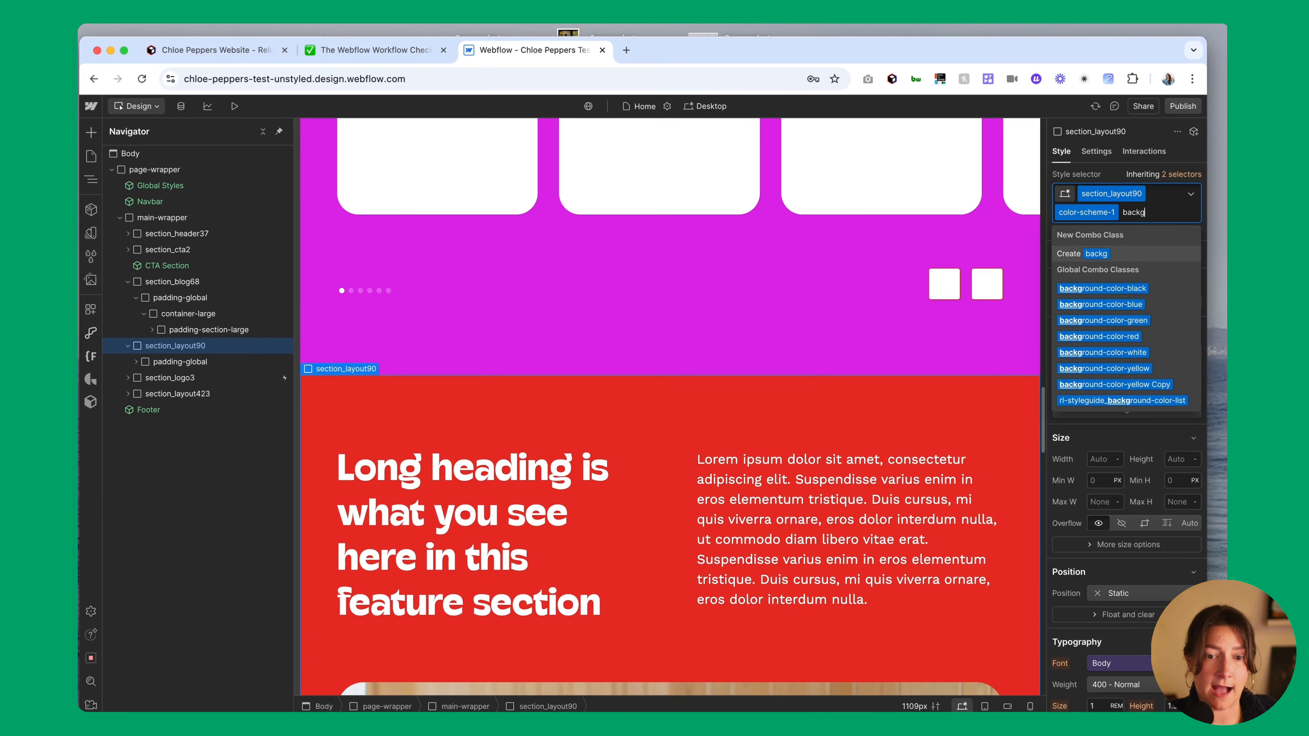
type("round-co")
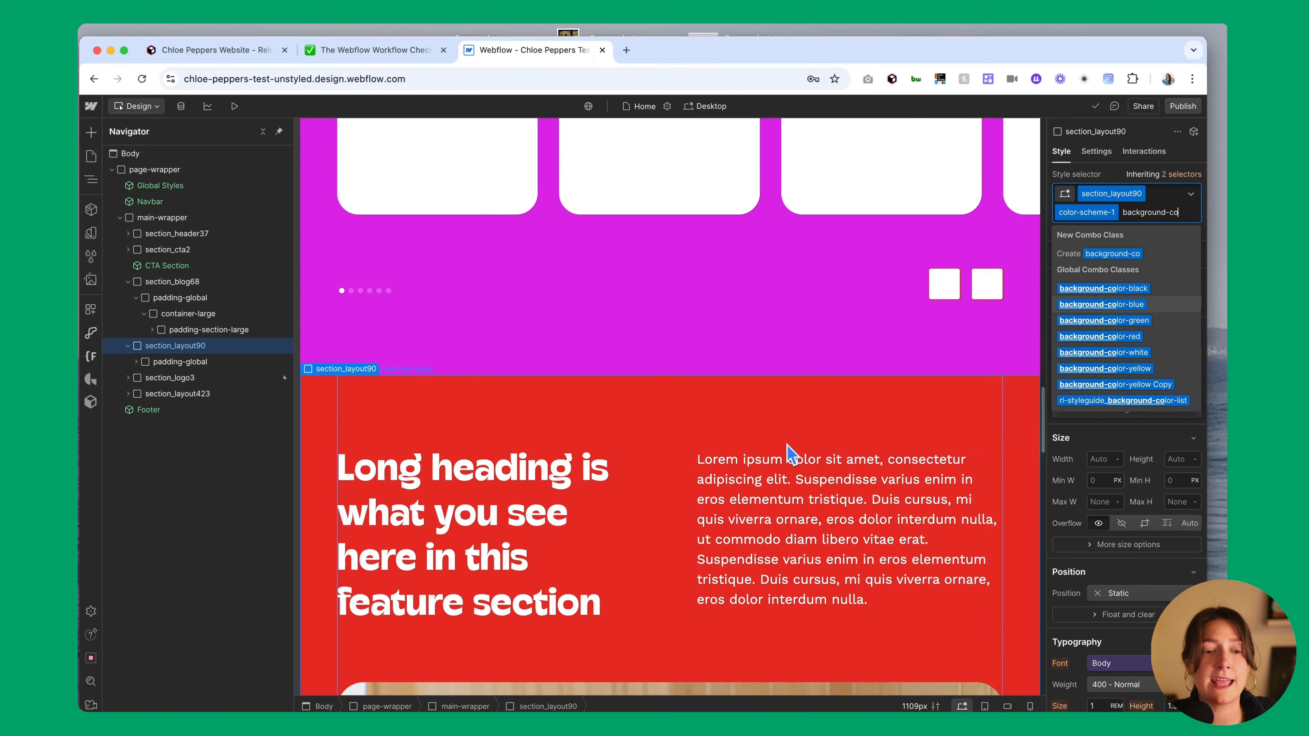
scroll(721, 429, "up", 3)
left_click(714, 477)
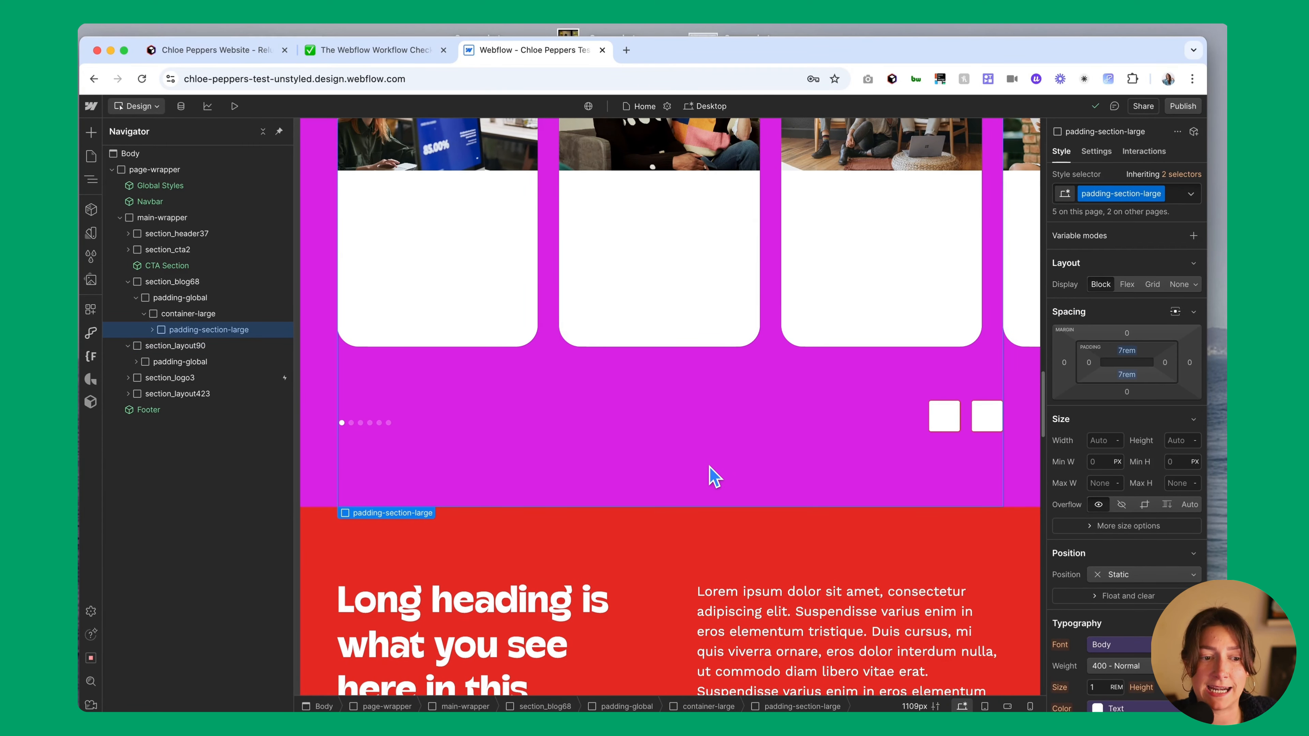
Undo the purple background color on section_blog68 and the addition of its background-color-purple class
scroll(710, 477, "up", 10)
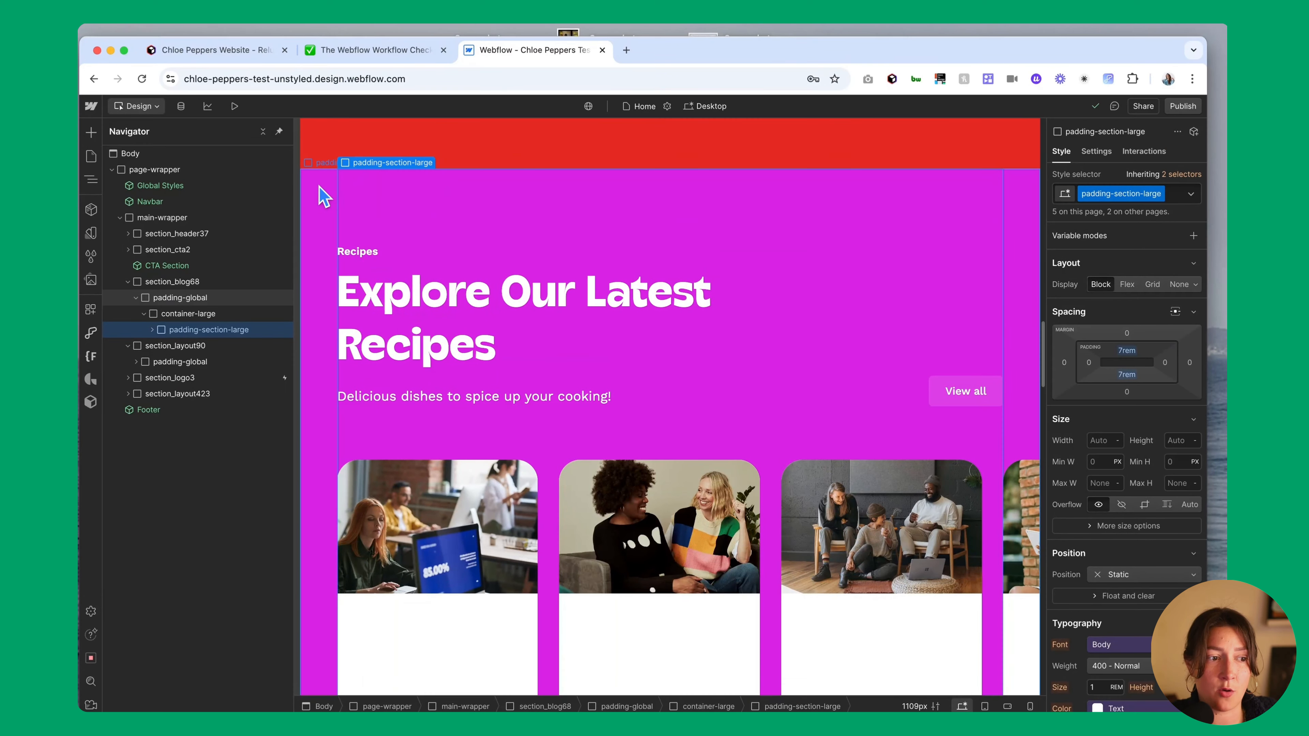
left_click(323, 196)
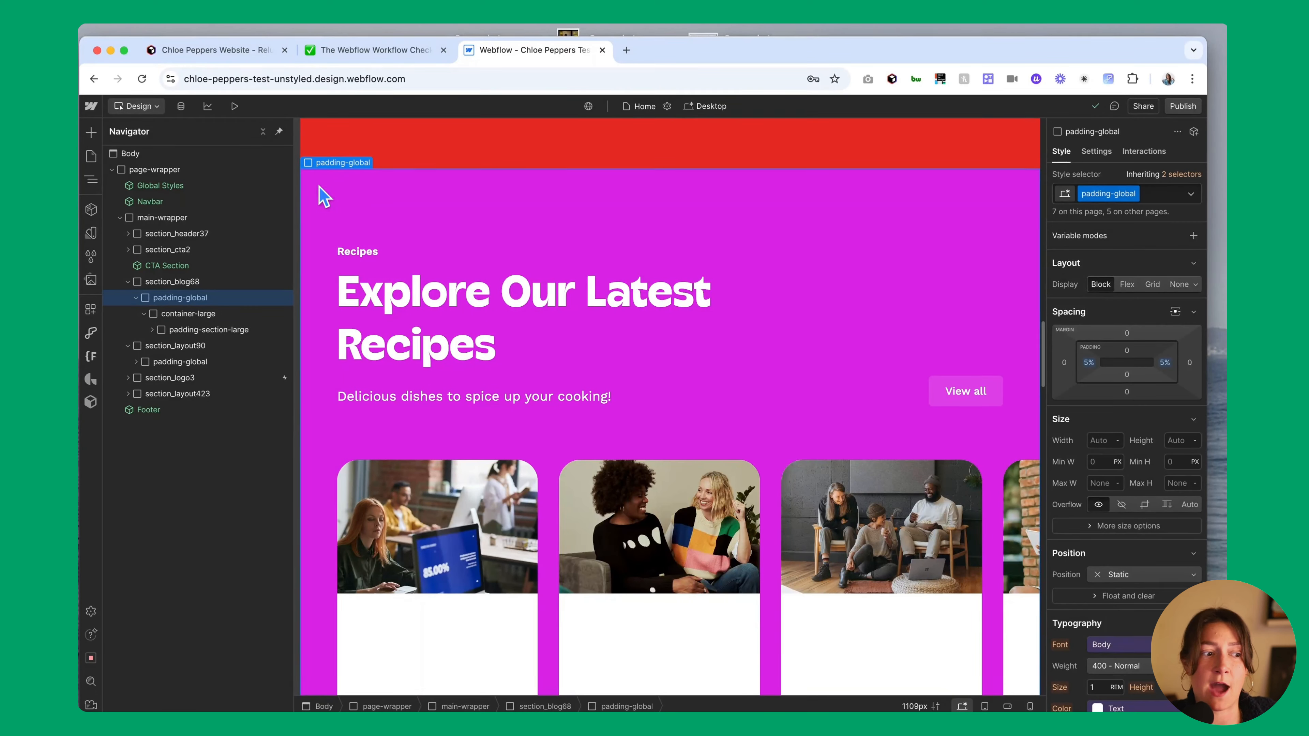
left_click(165, 282)
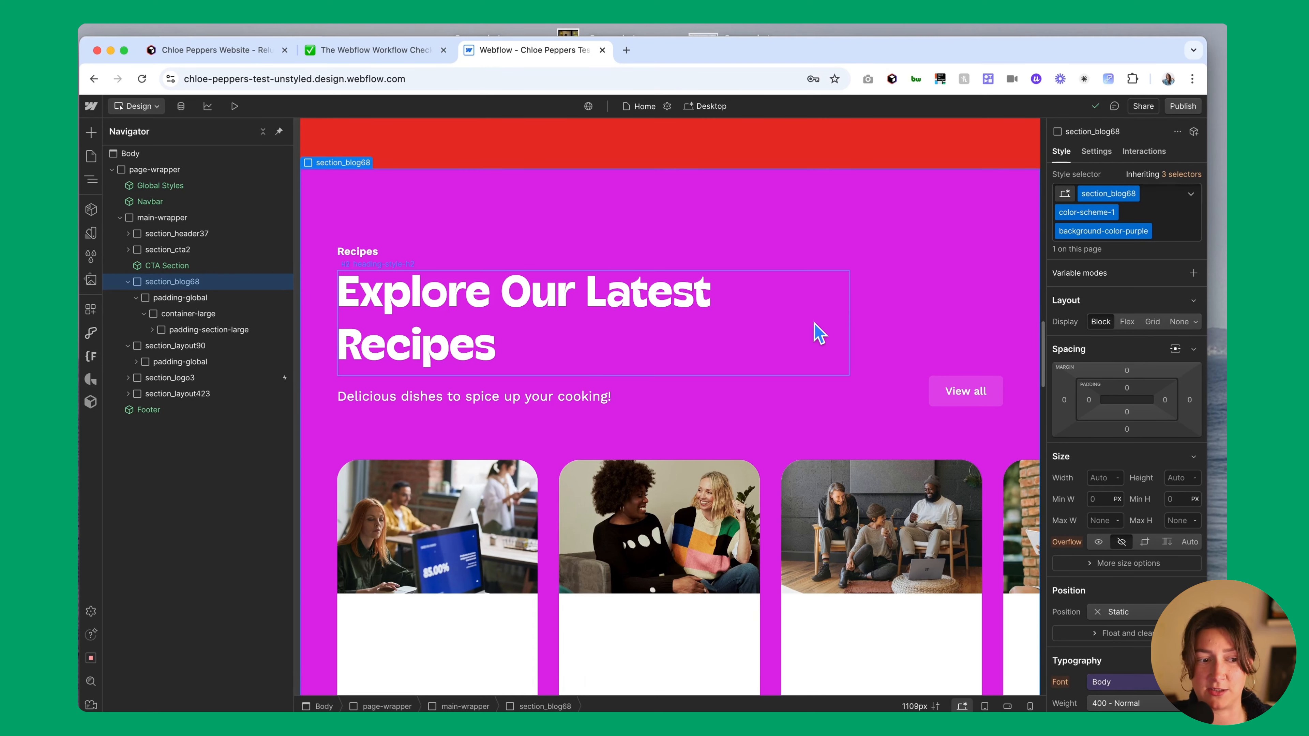
key("super+z")
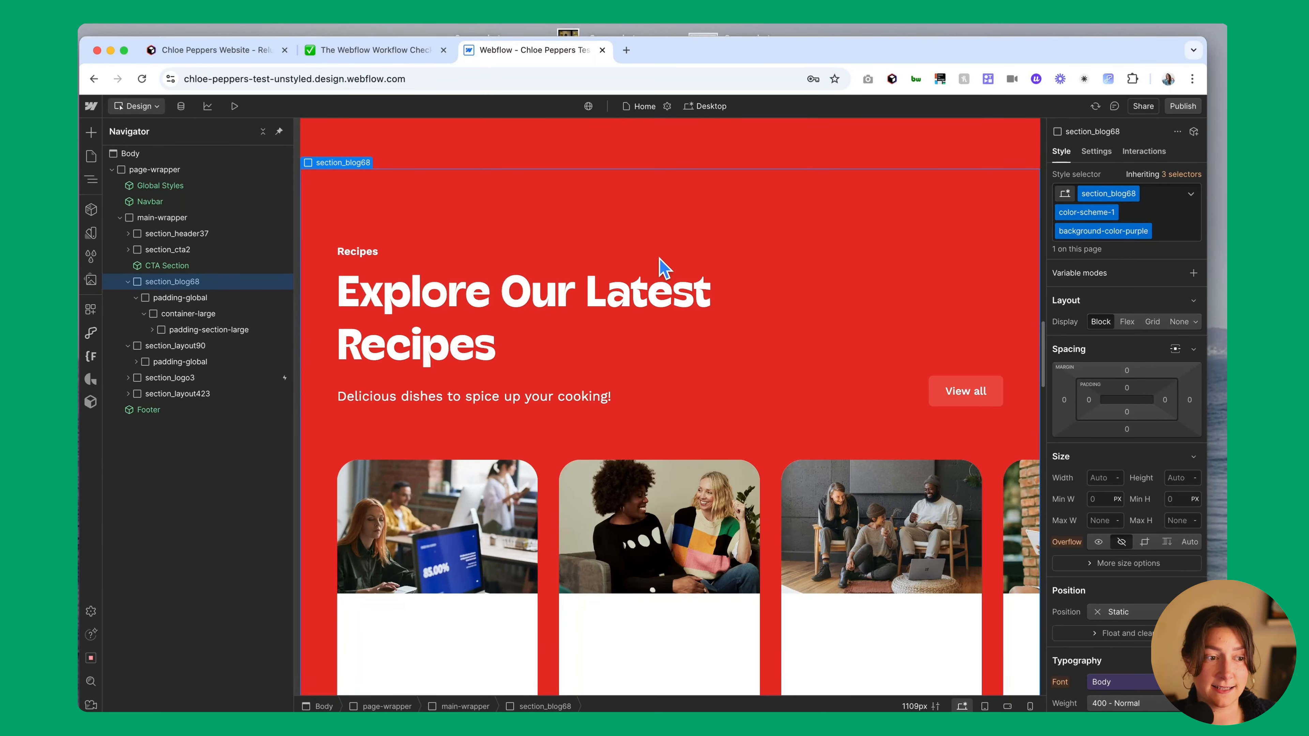
key("super+z")
Add the text-color-yellow combo class to the heading-style-h3 "Long heading" in section_layout90
scroll(664, 268, "down", 10)
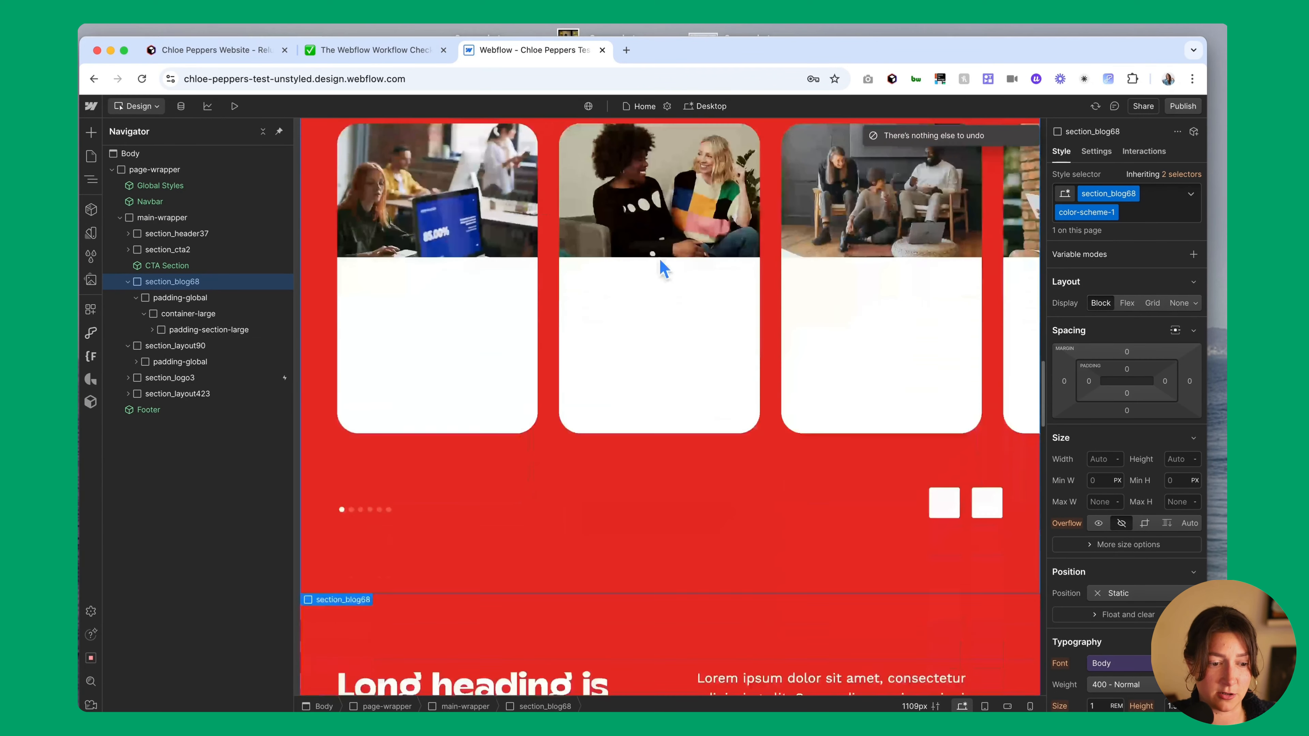
left_click(532, 317)
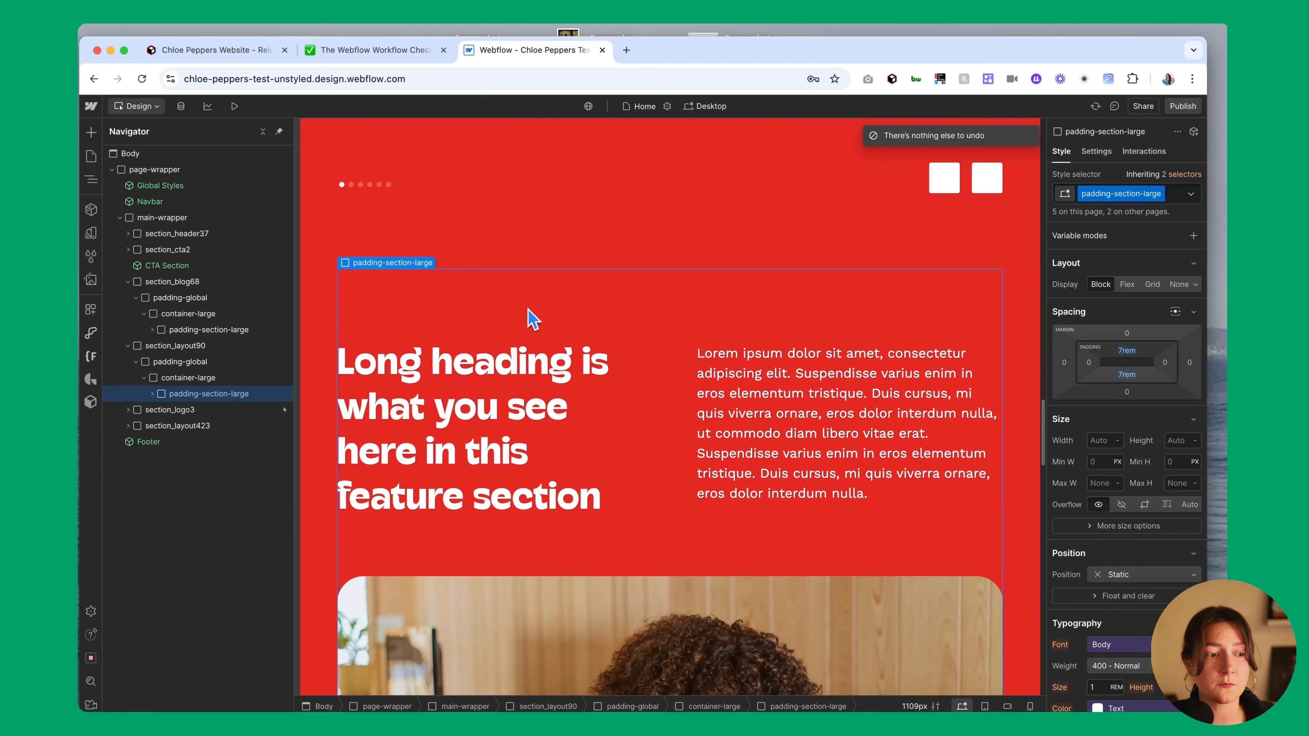
left_click(453, 407)
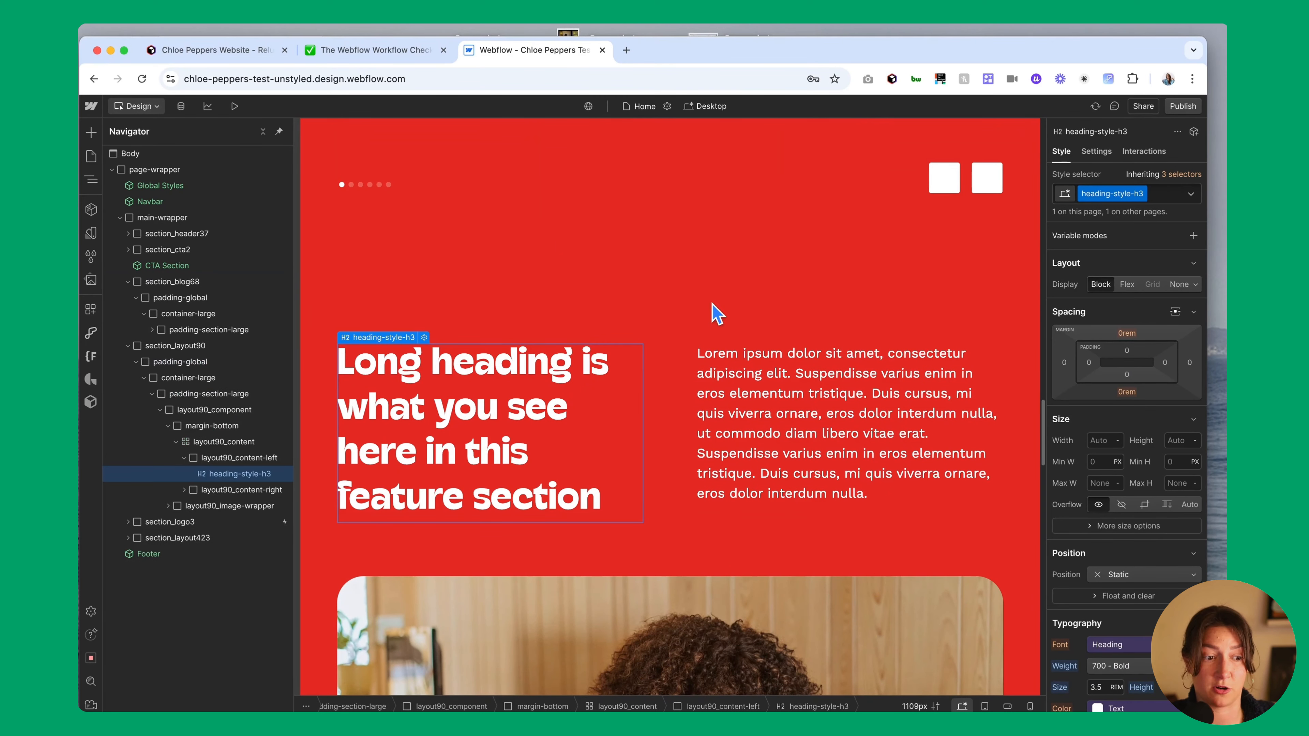
left_click(1165, 193)
type("te")
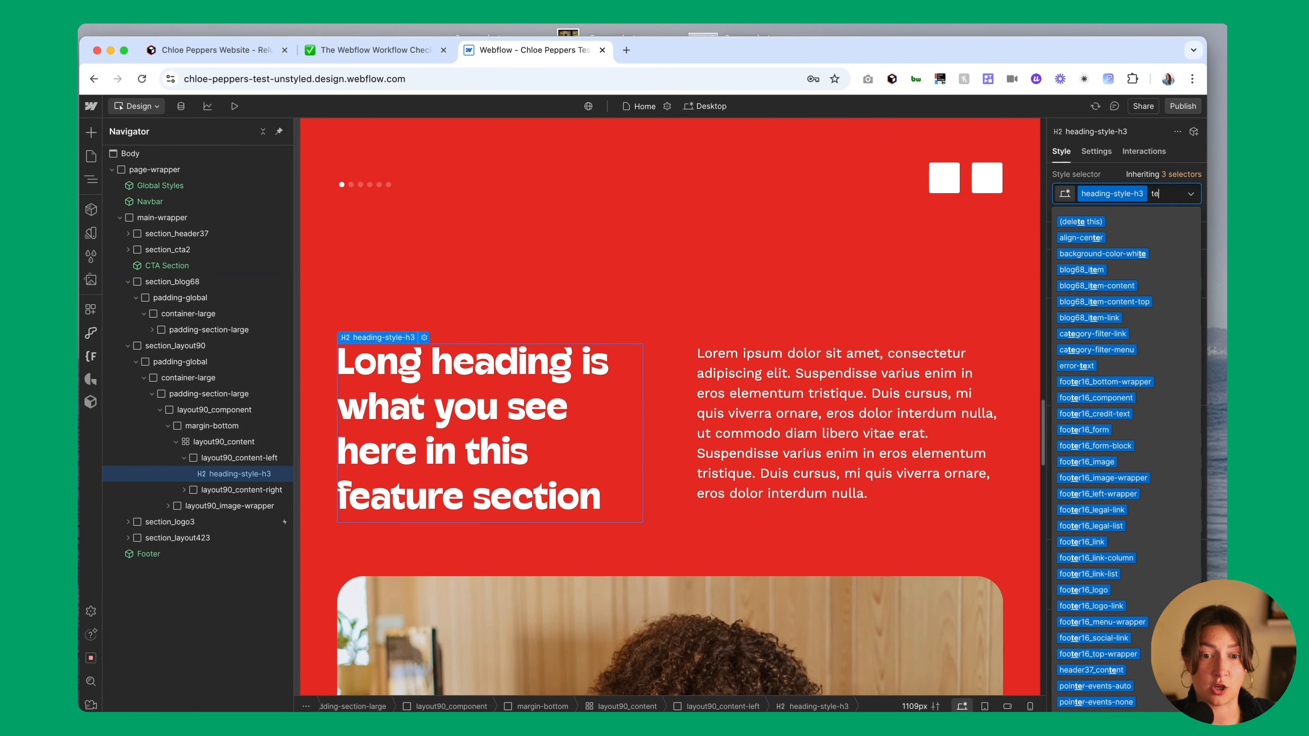
type("xt-color")
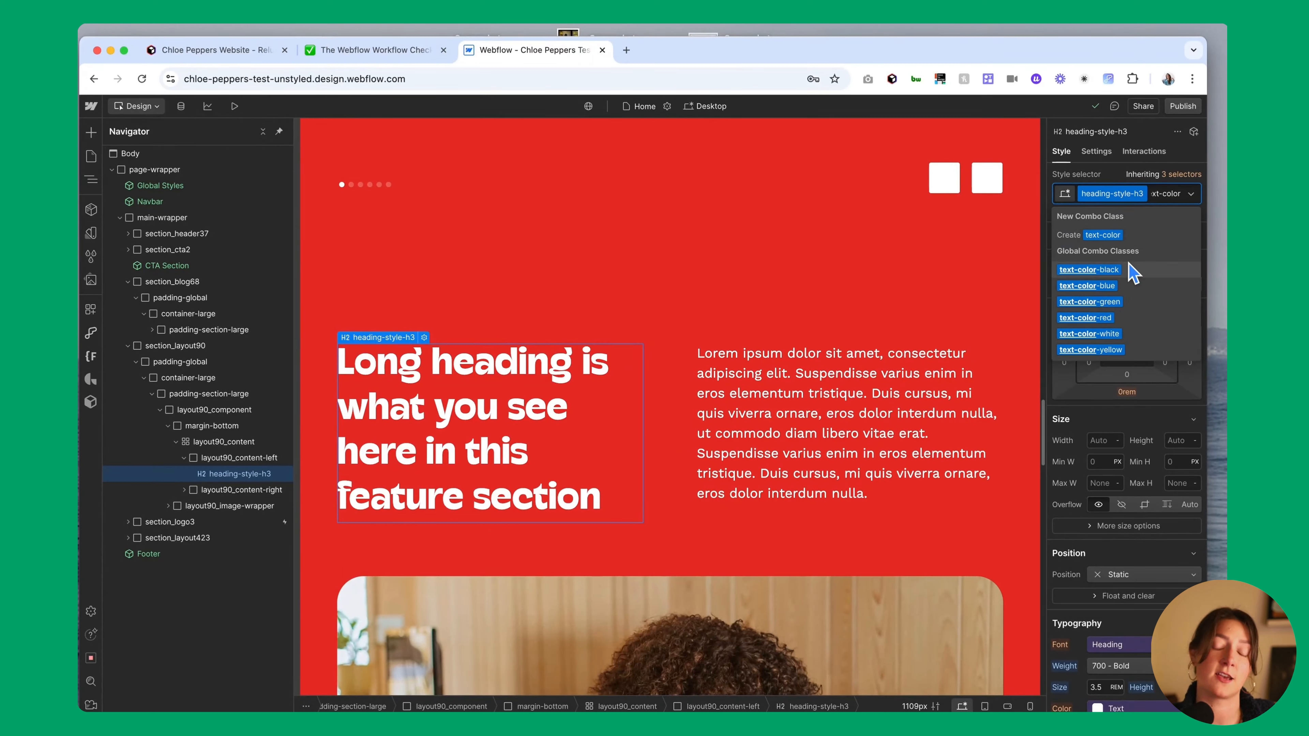
left_click(1113, 350)
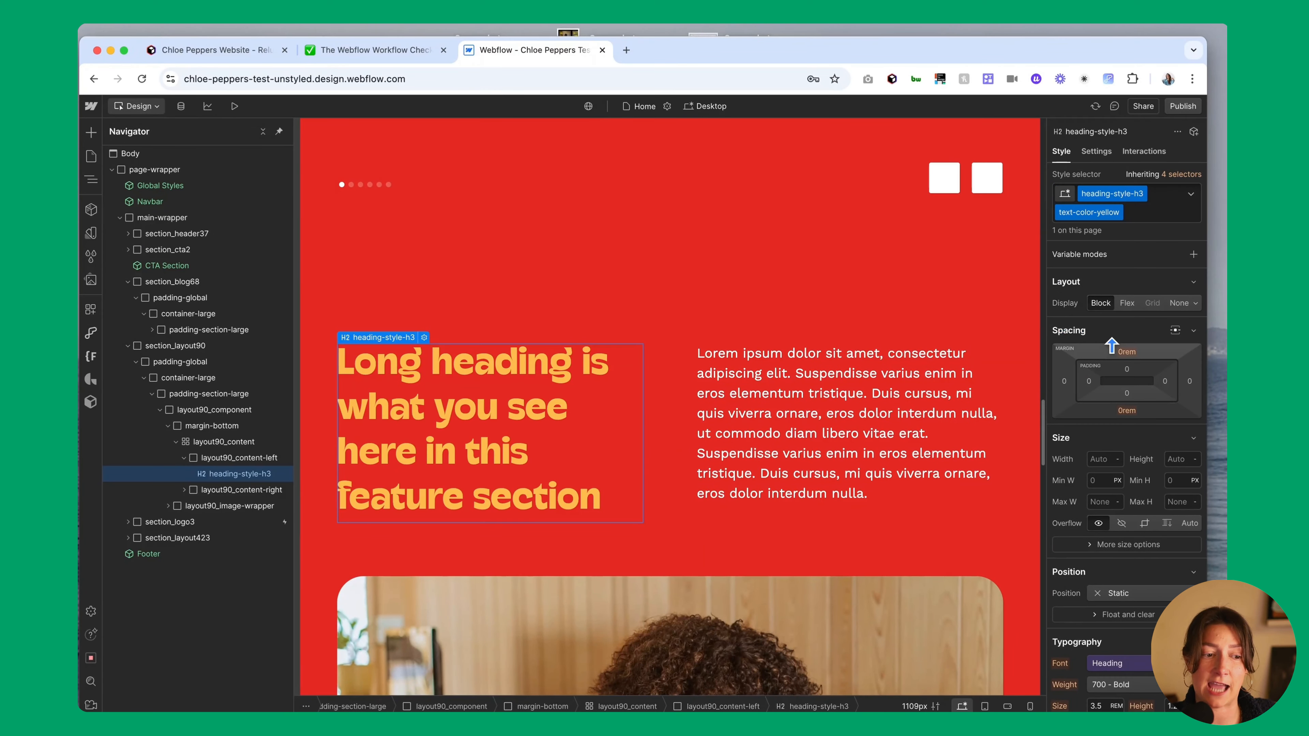
left_click(870, 501)
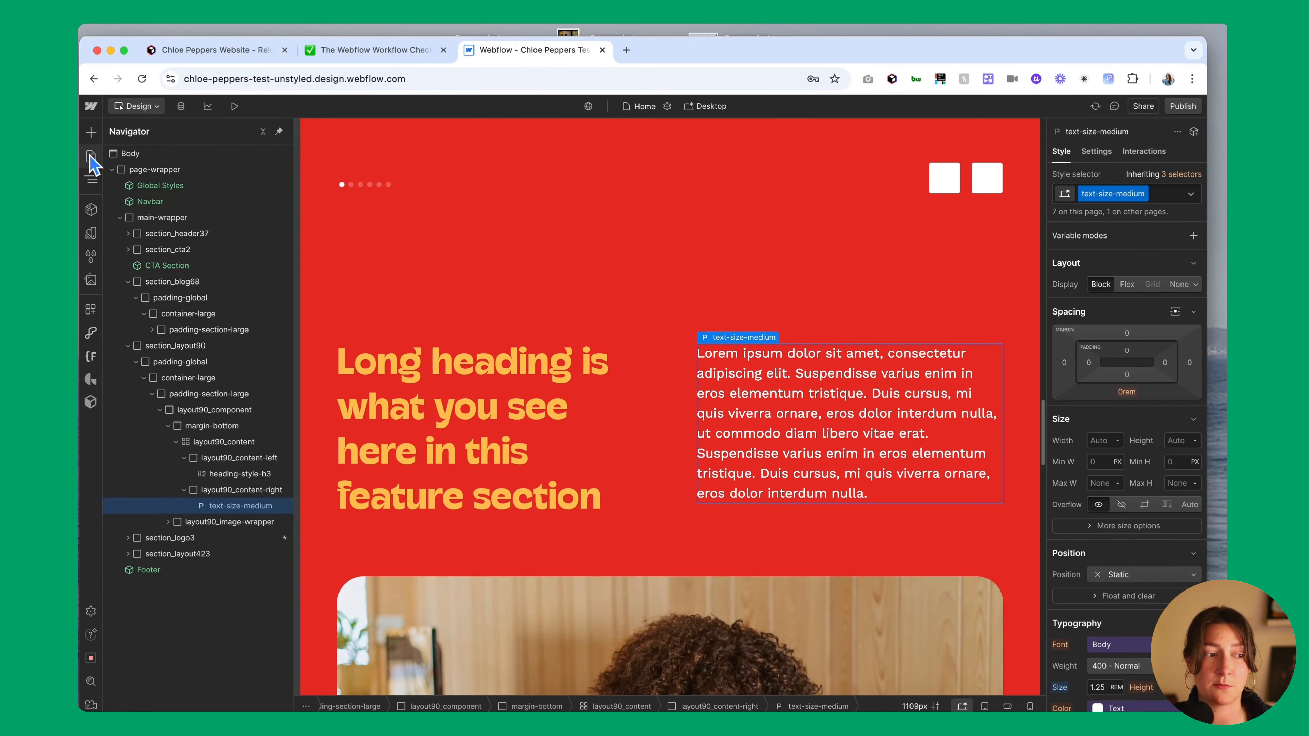
Open the Style Guide page and go to the text and background color class samples in the Colors section
left_click(91, 156)
left_click(180, 223)
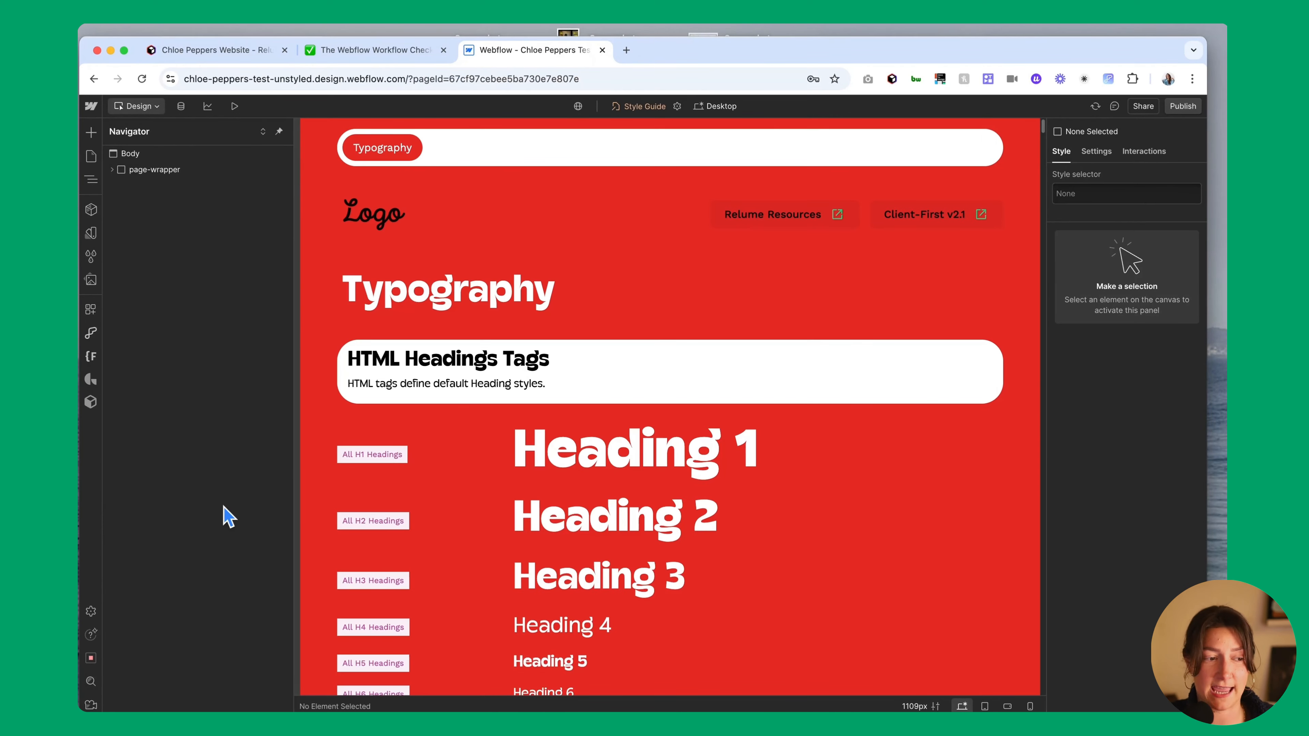
scroll(661, 568, "down", 20)
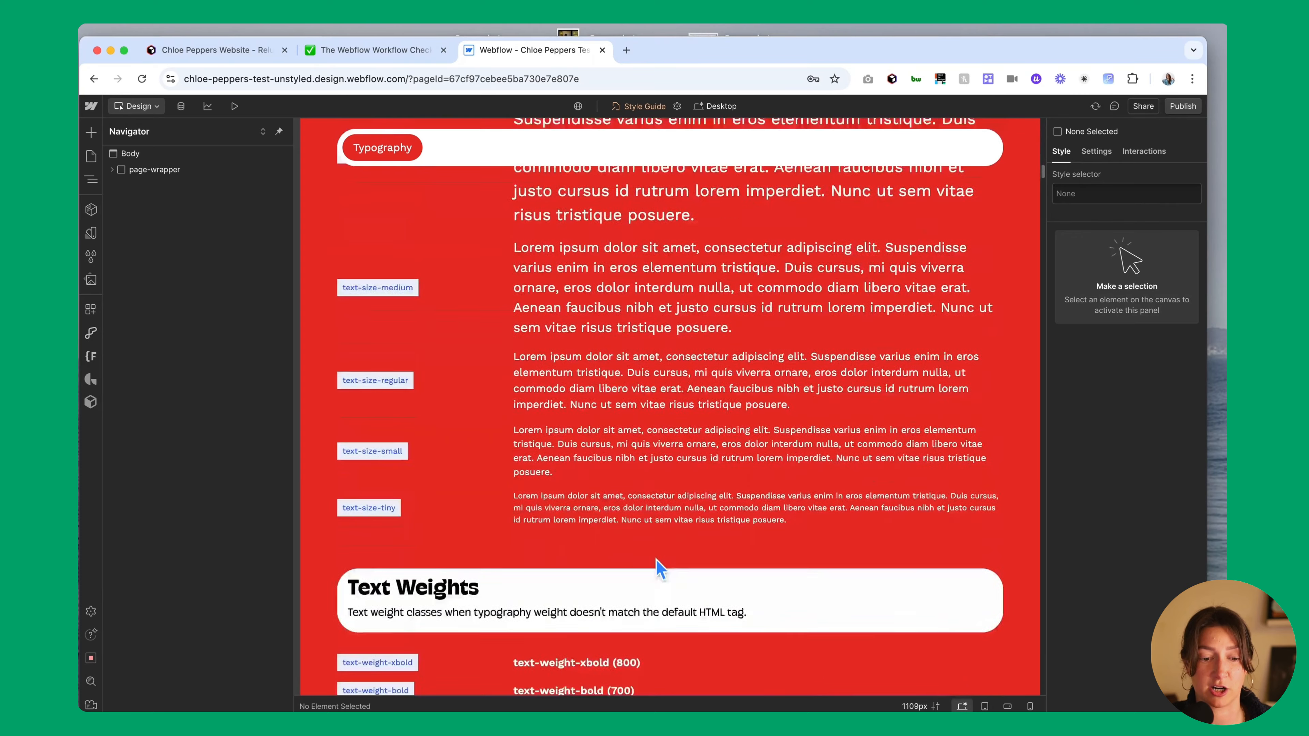
scroll(660, 569, "down", 15)
left_click(758, 370)
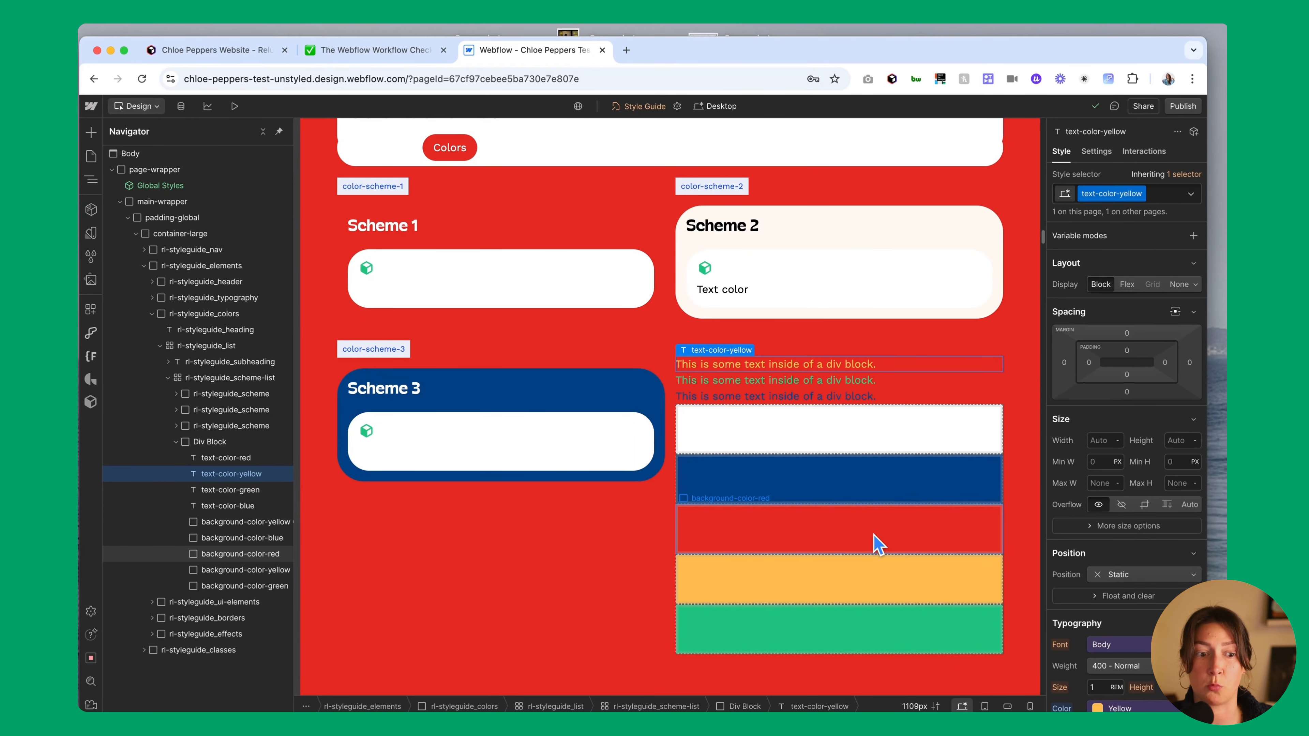
scroll(878, 640, "down", 2)
left_click(612, 488)
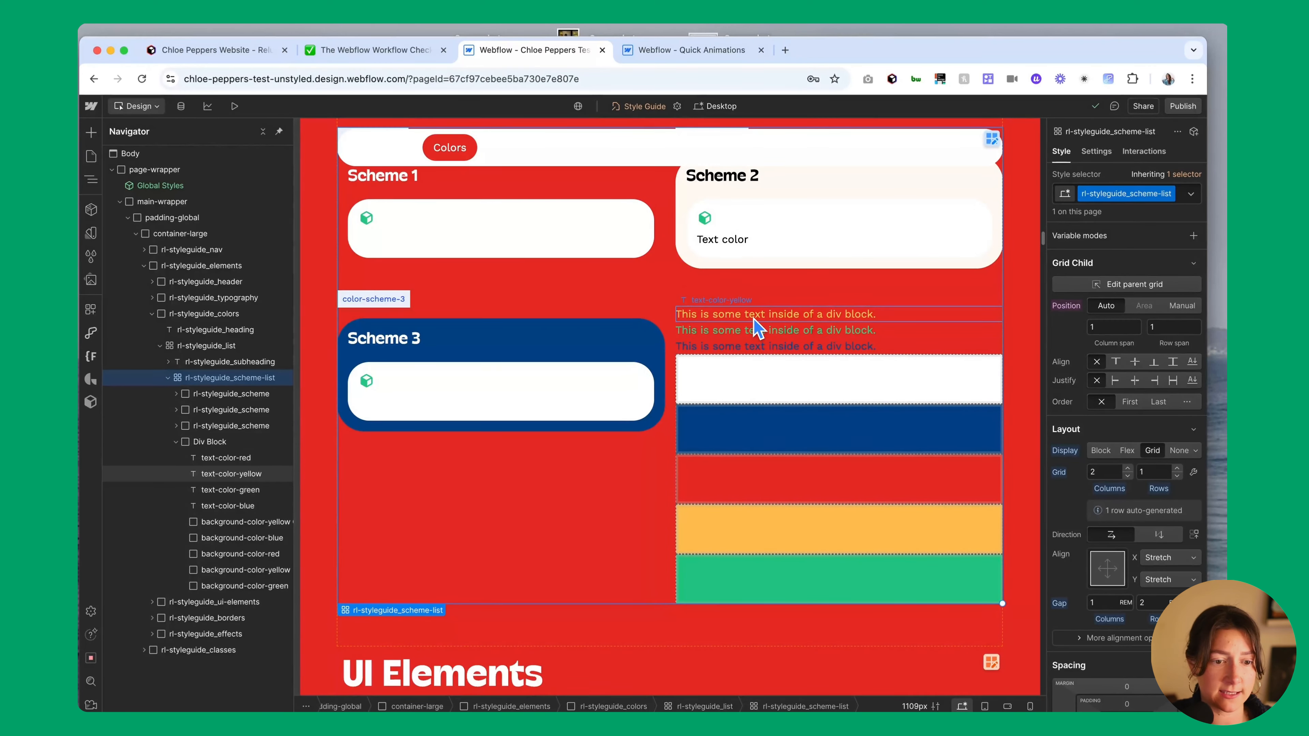
Examine the button styles under UI Elements, selecting the first button and its rl-styleguide_button-list
scroll(778, 404, "down", 1)
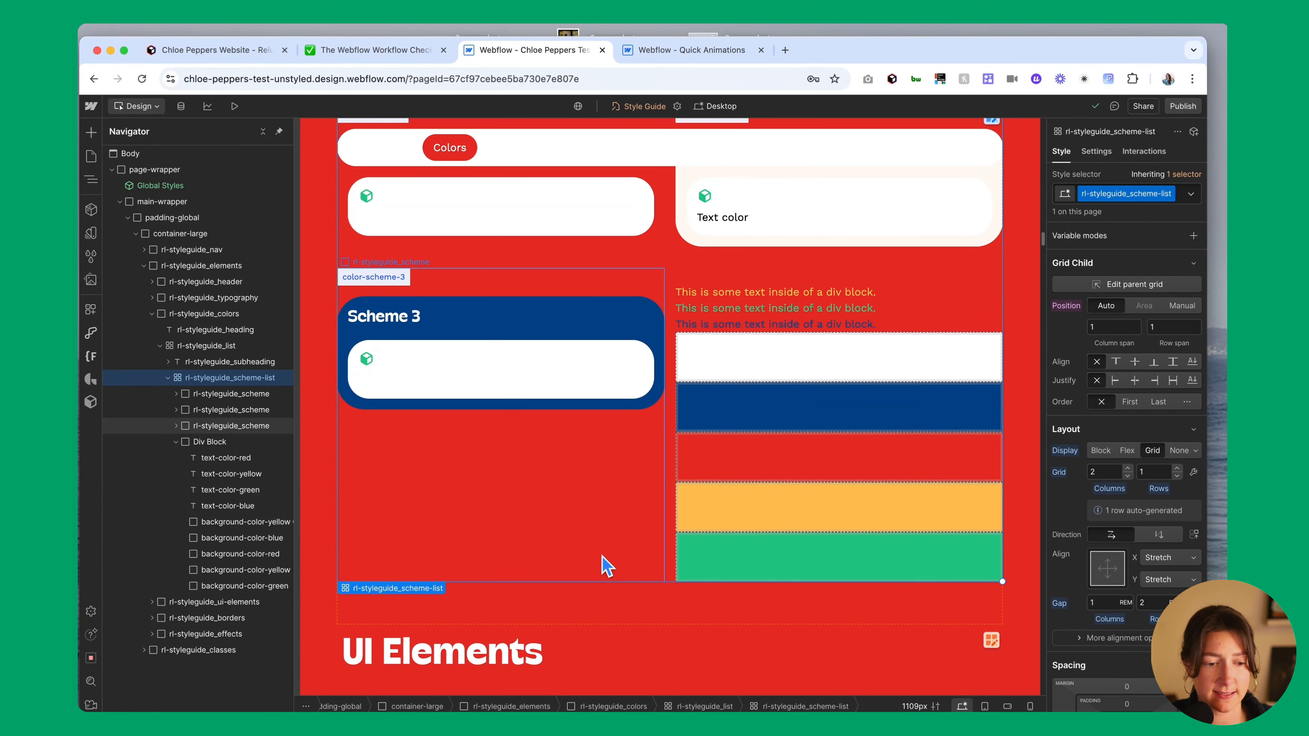
scroll(605, 564, "down", 5)
scroll(605, 564, "down", 1)
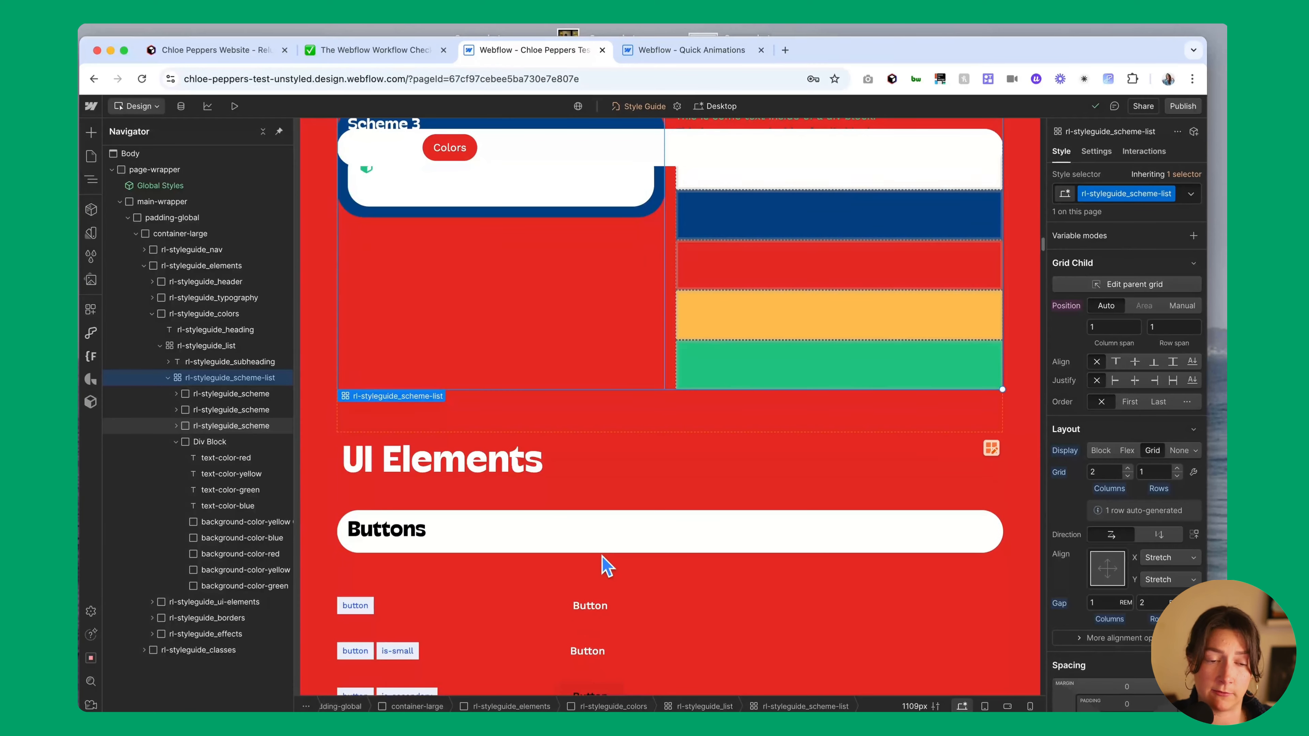
scroll(613, 452, "down", 6)
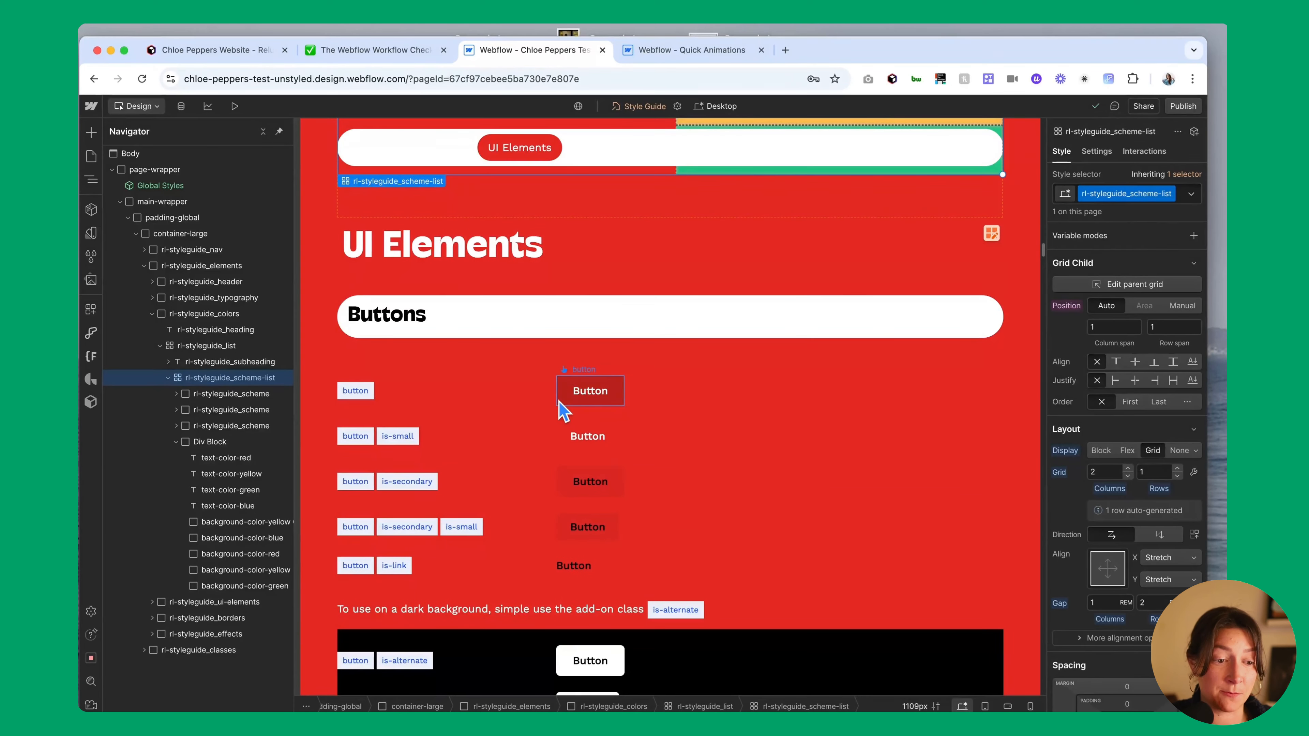
left_click(559, 402)
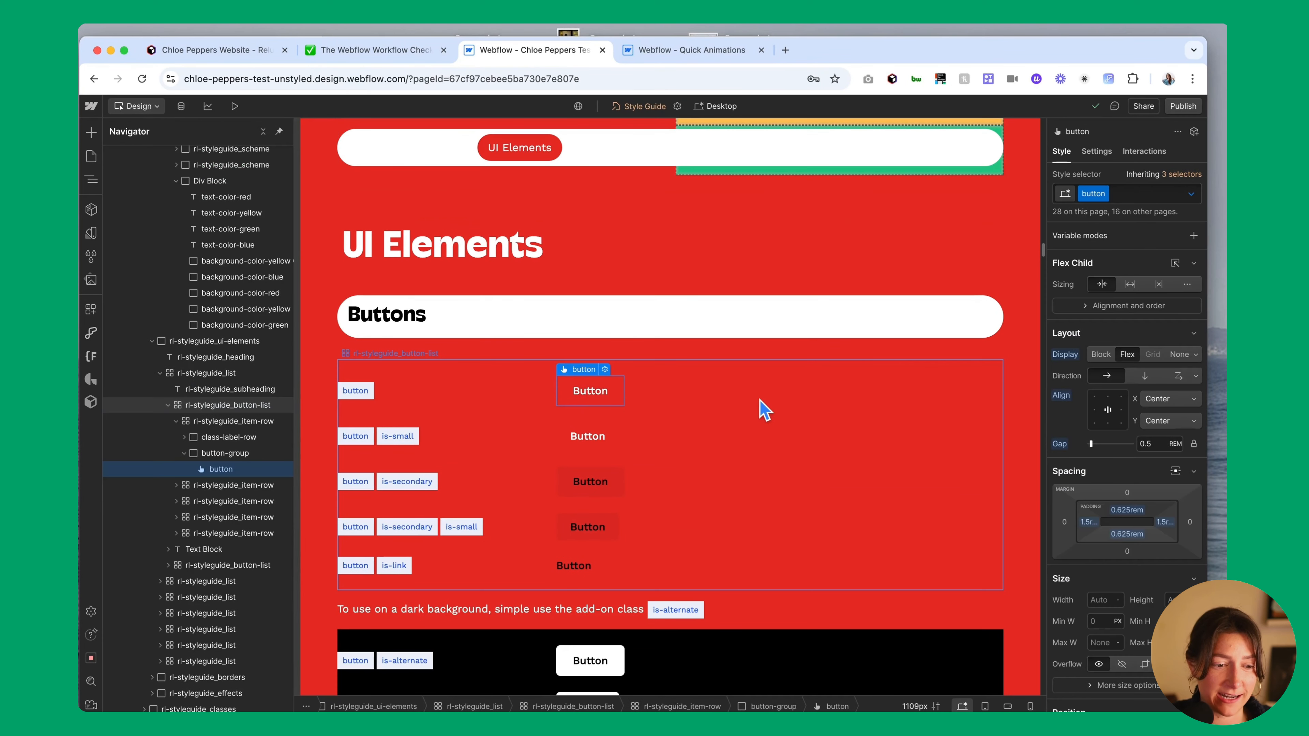
left_click(864, 400)
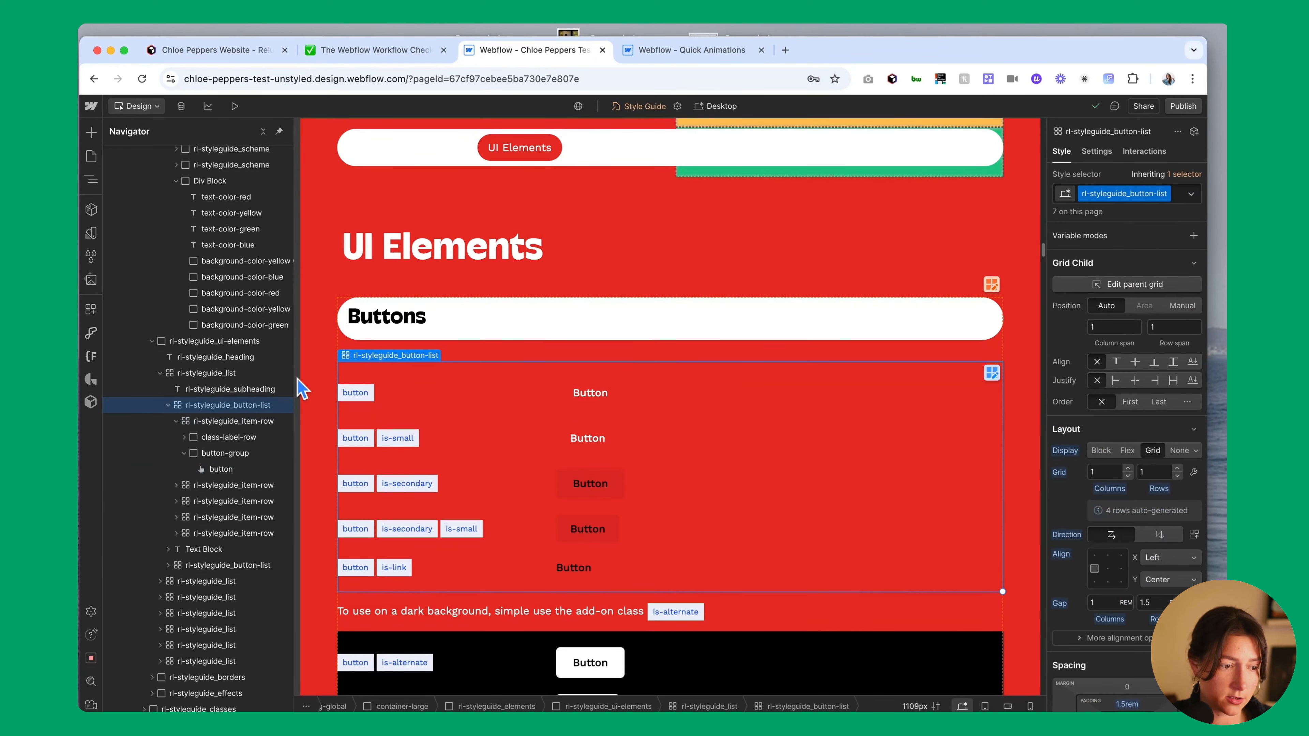
left_click(175, 421)
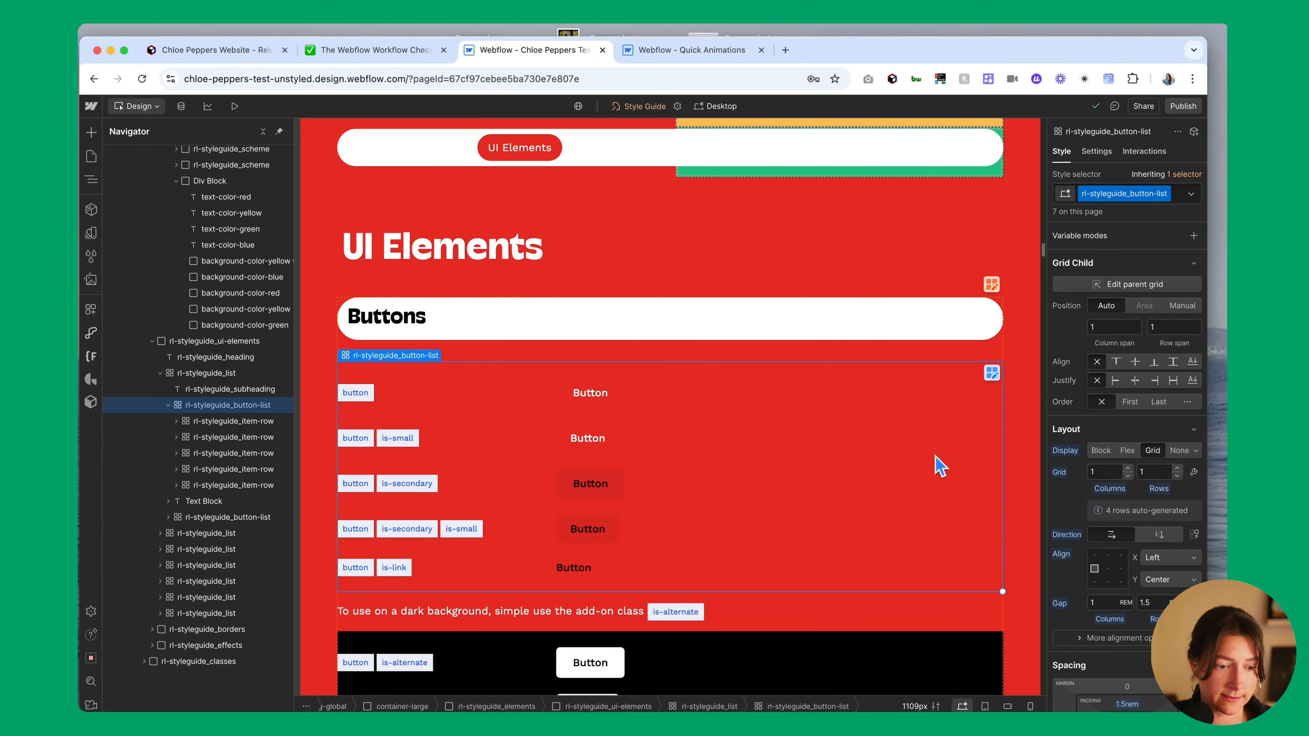
scroll(934, 462, "down", 3)
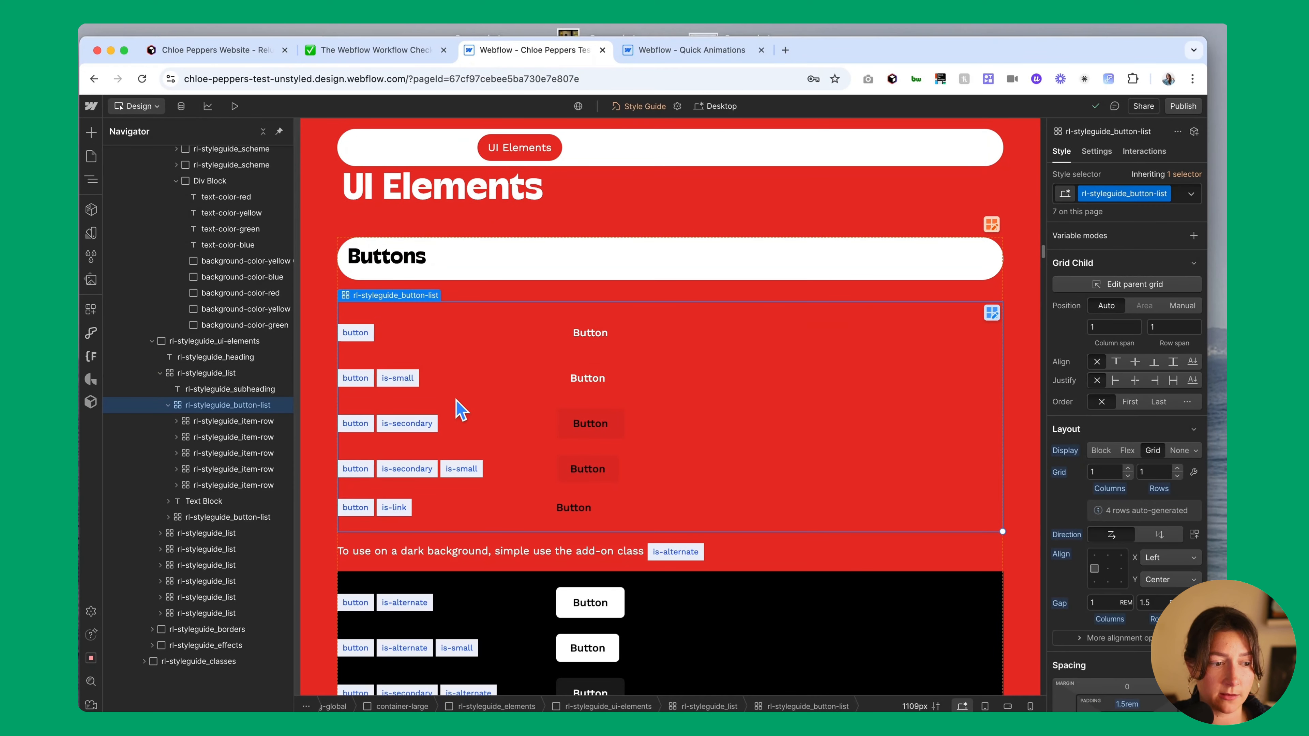
Add the background-color-white combo class to the first rl-styleguide_button-list under the Buttons heading
scroll(915, 363, "down", 5)
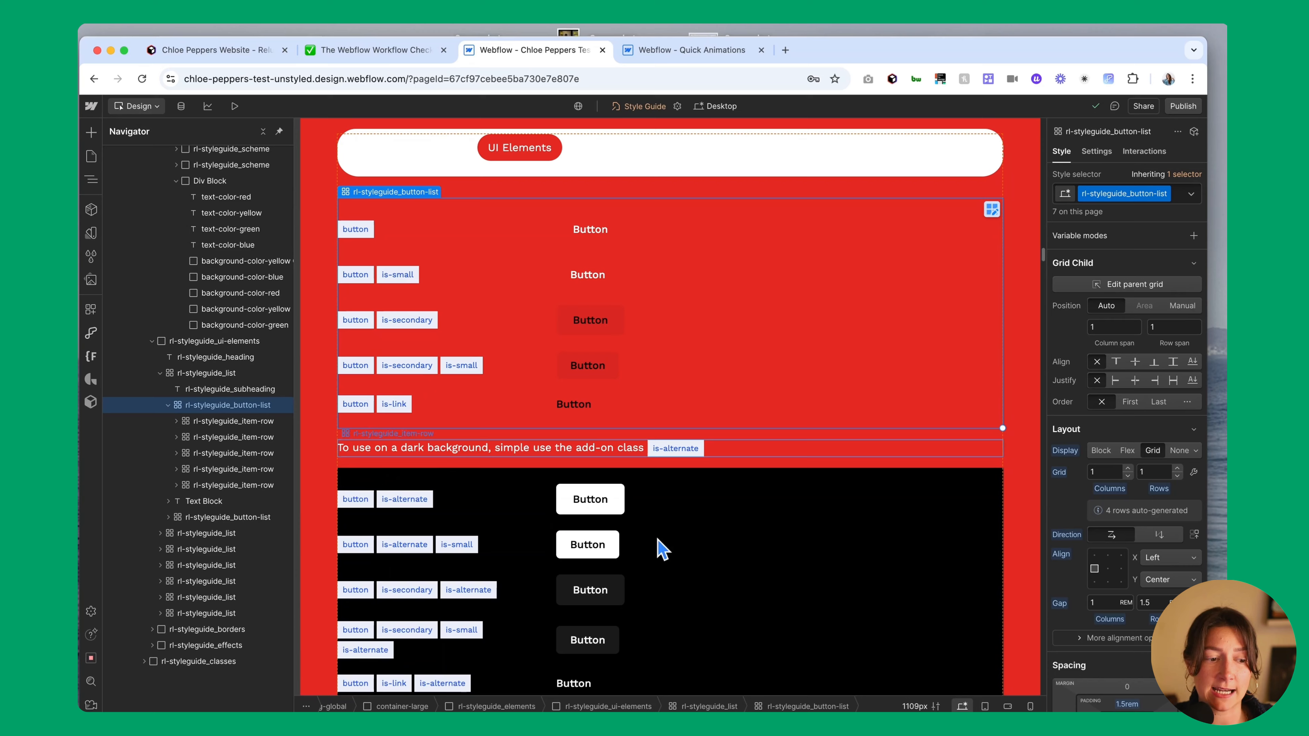
scroll(695, 563, "down", 1)
scroll(695, 563, "down", 3)
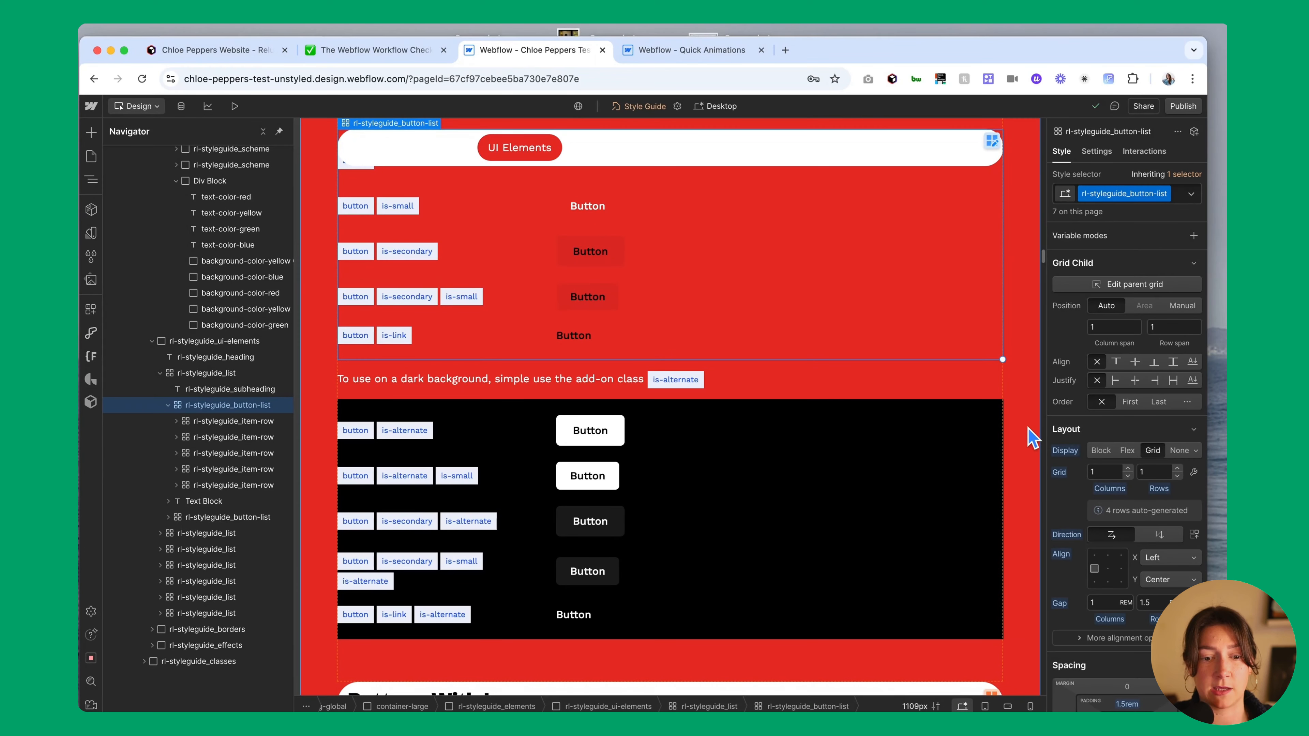
scroll(710, 458, "up", 3)
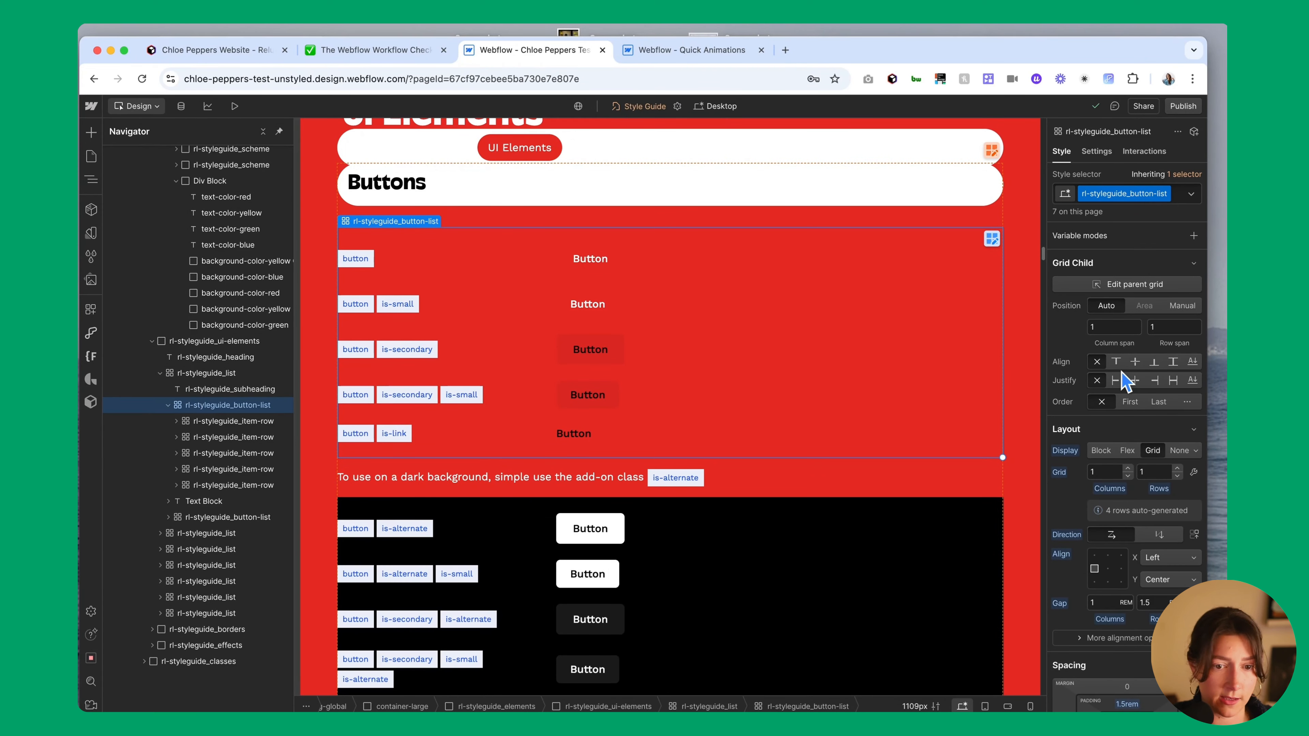
scroll(1124, 382, "down", 10)
scroll(1124, 382, "down", 5)
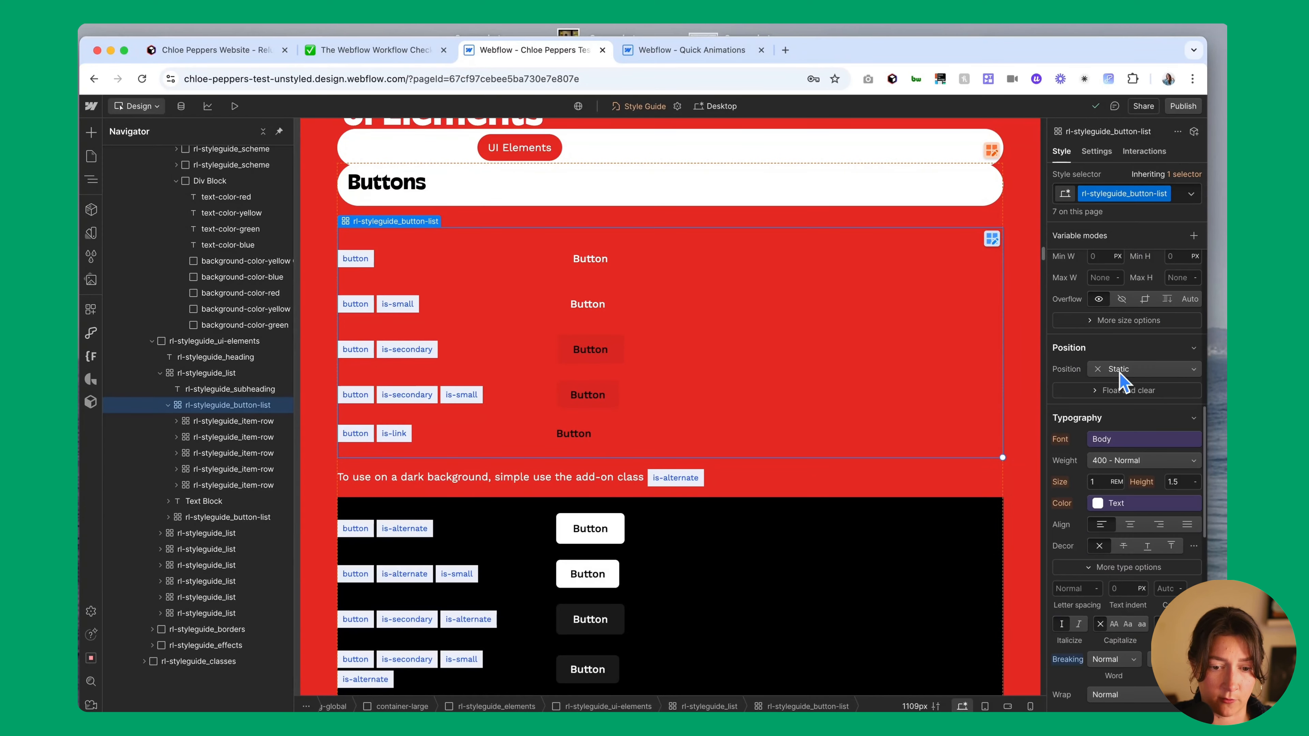
scroll(1123, 382, "down", 3)
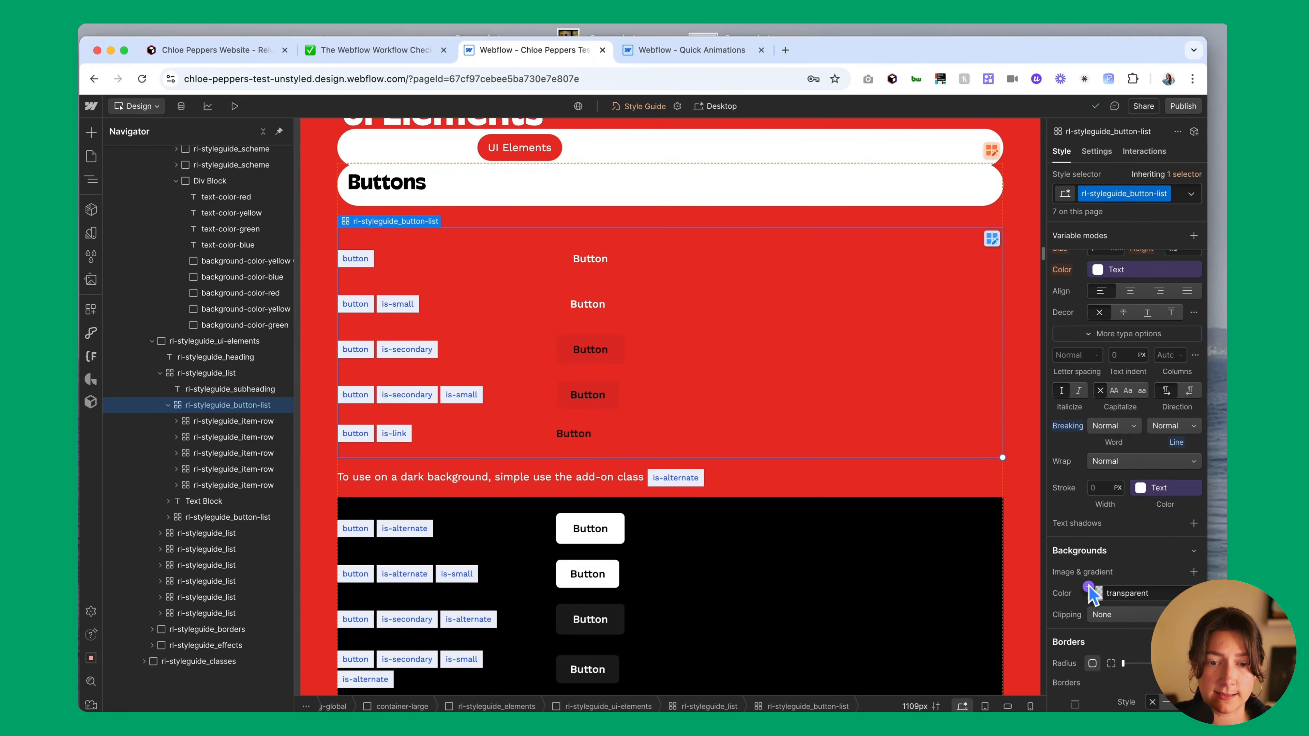
left_click(1180, 203)
type("backg")
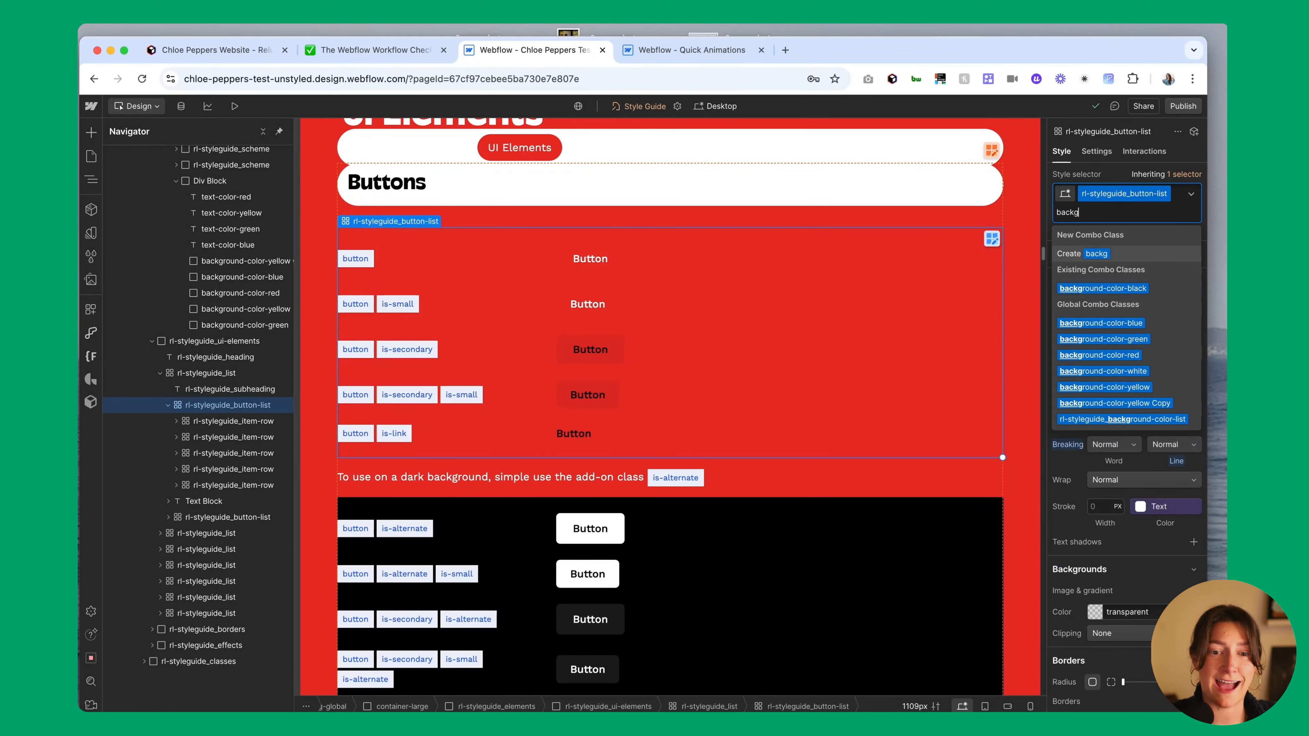
type("round-color")
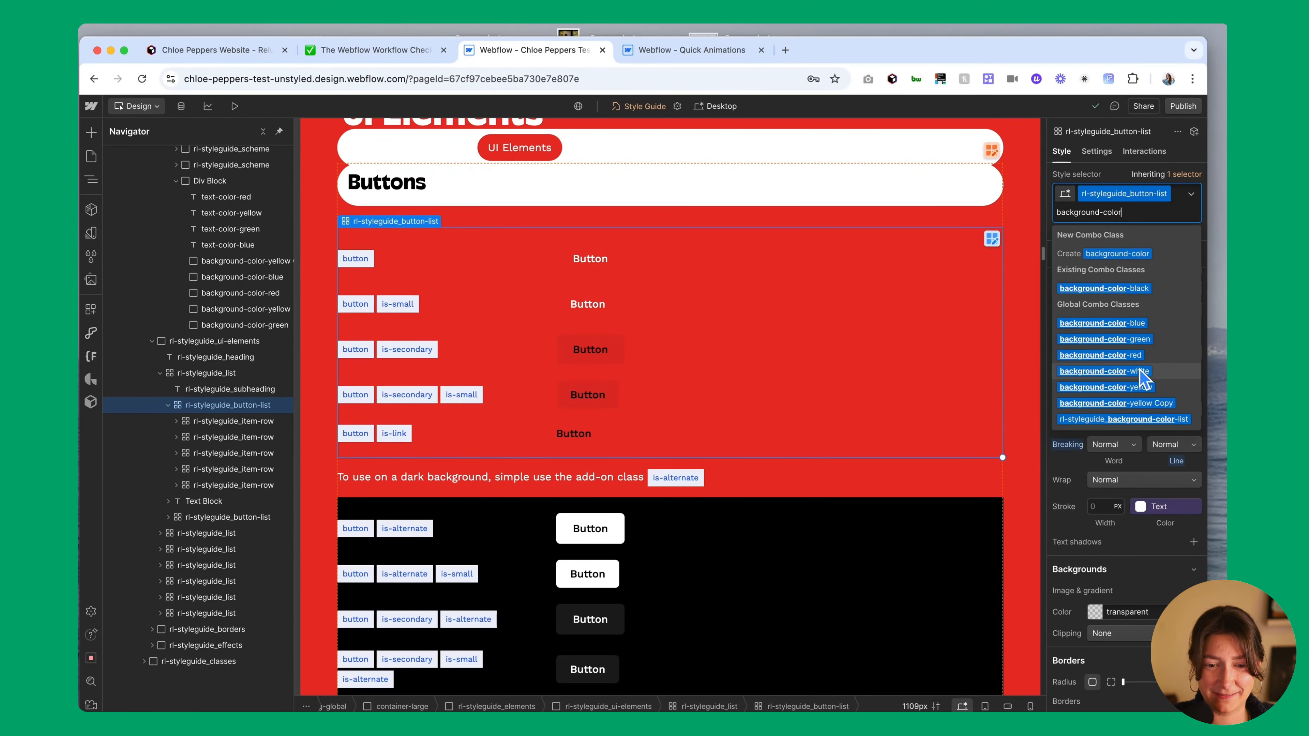
left_click(1104, 371)
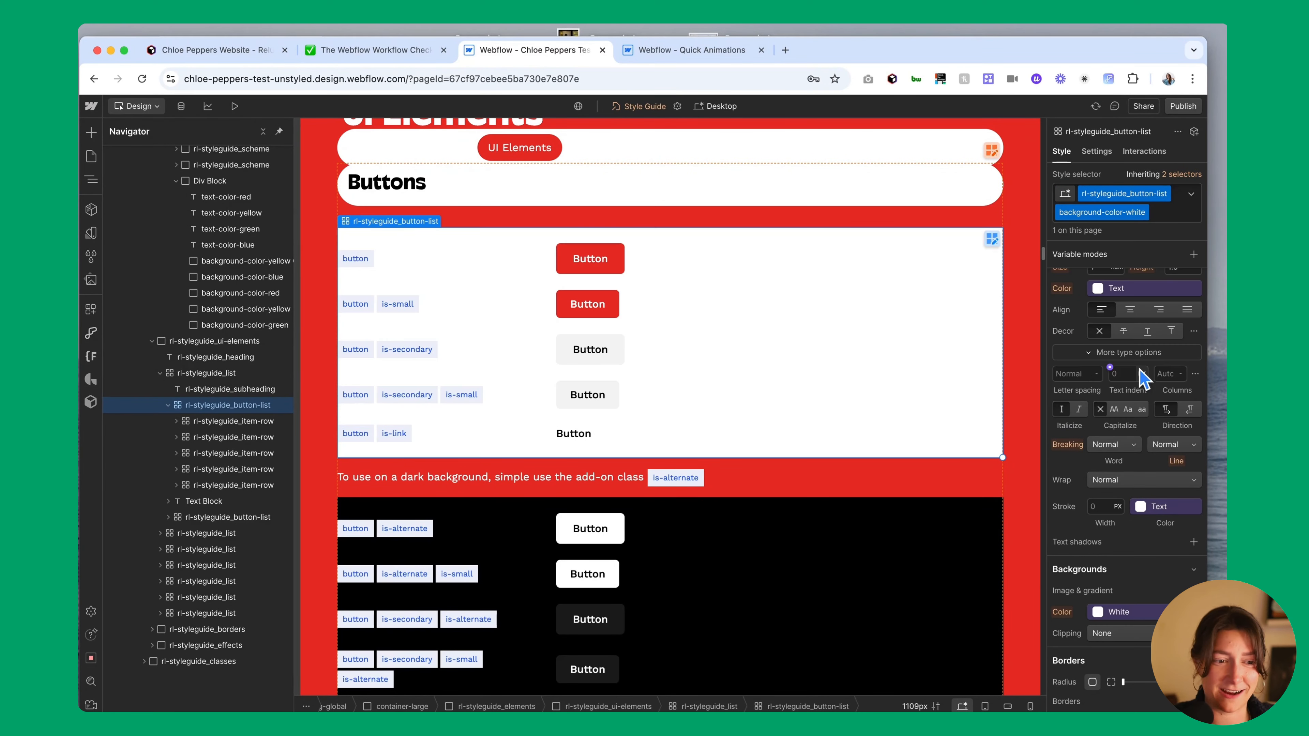
Set the background color of the button class to the Yellow variable
left_click(614, 257)
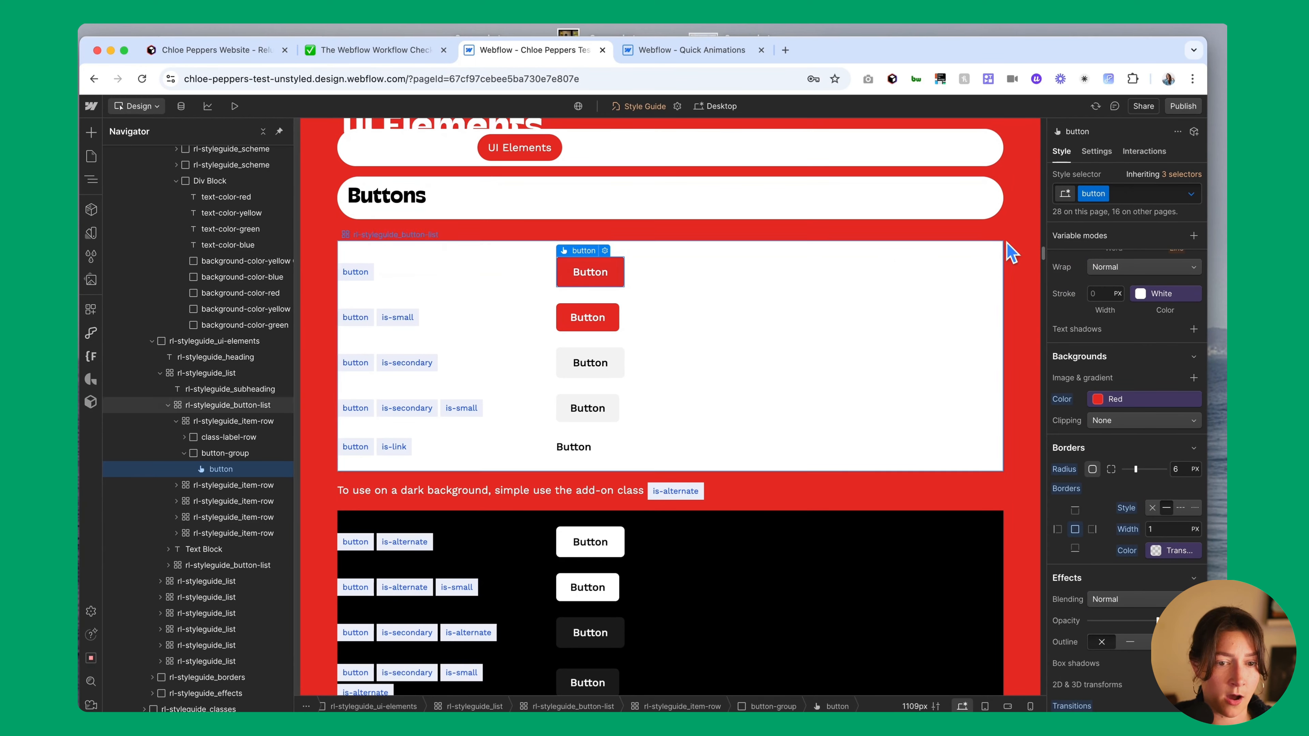
left_click(1125, 399)
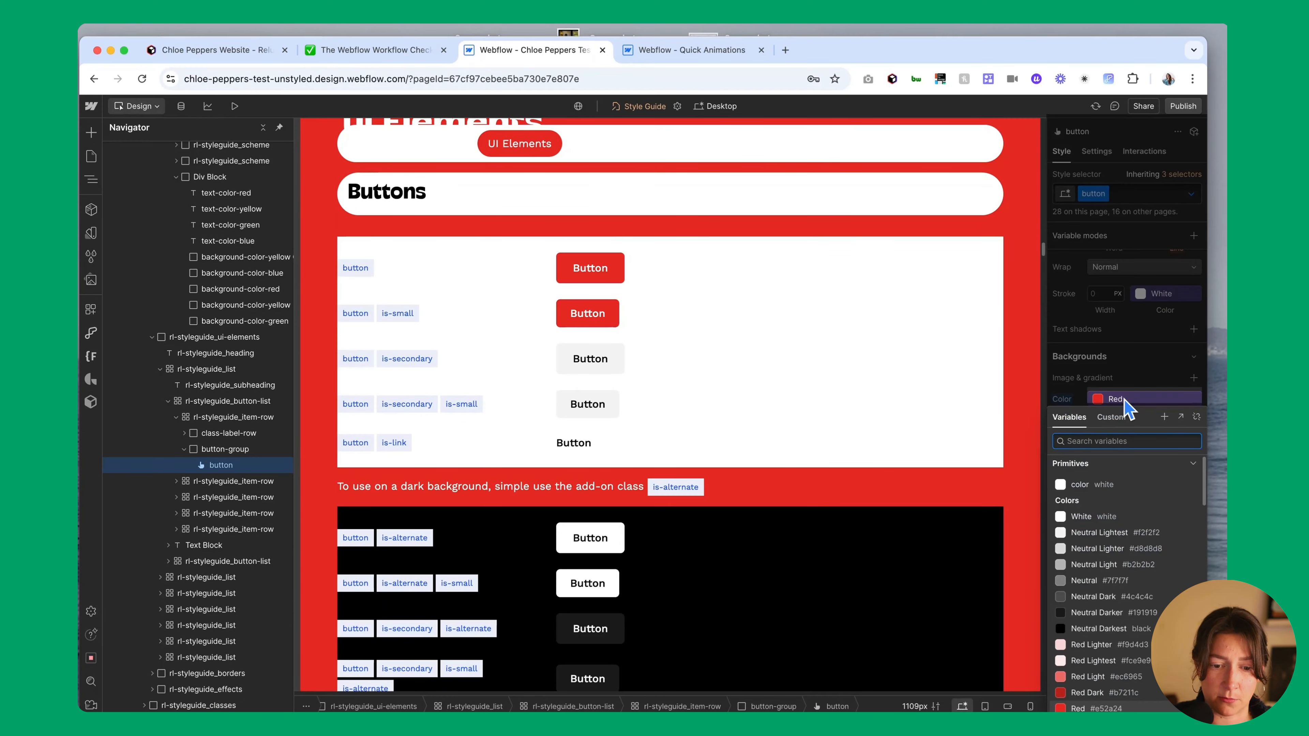
left_click(1093, 597)
scroll(1103, 604, "down", 5)
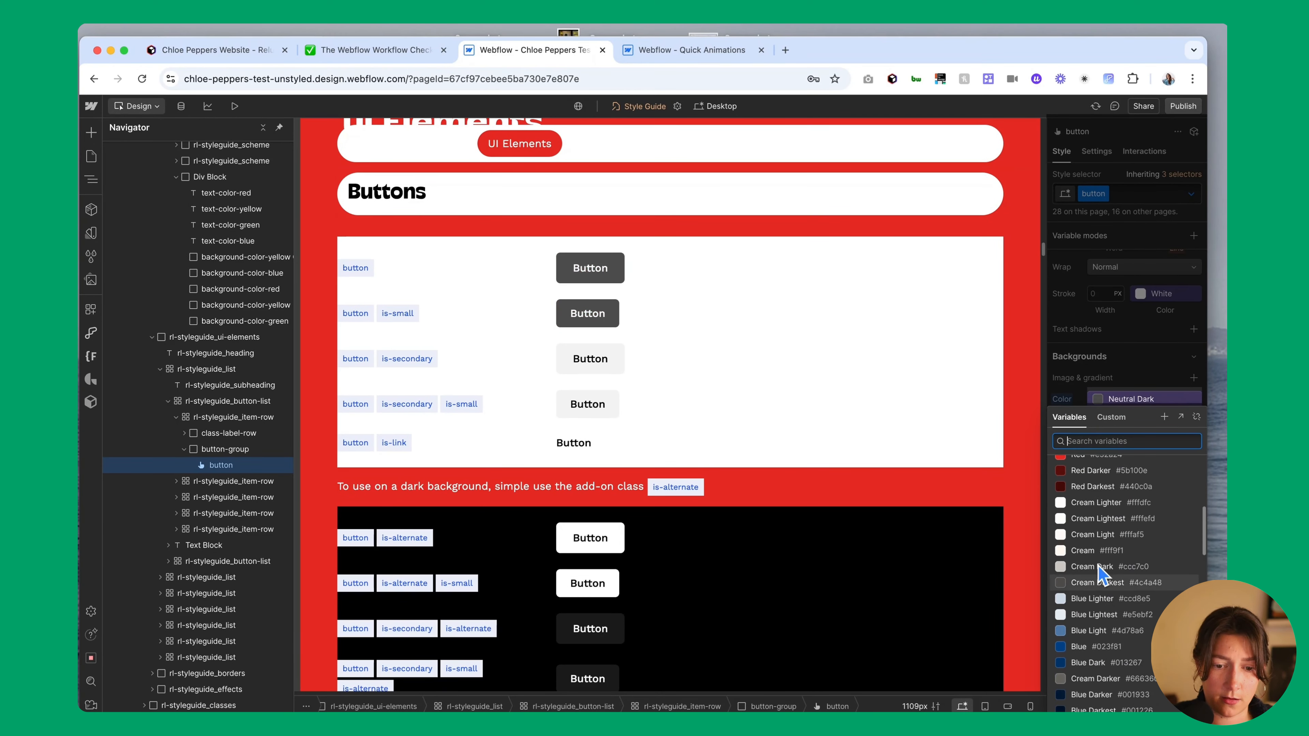
type("yellow")
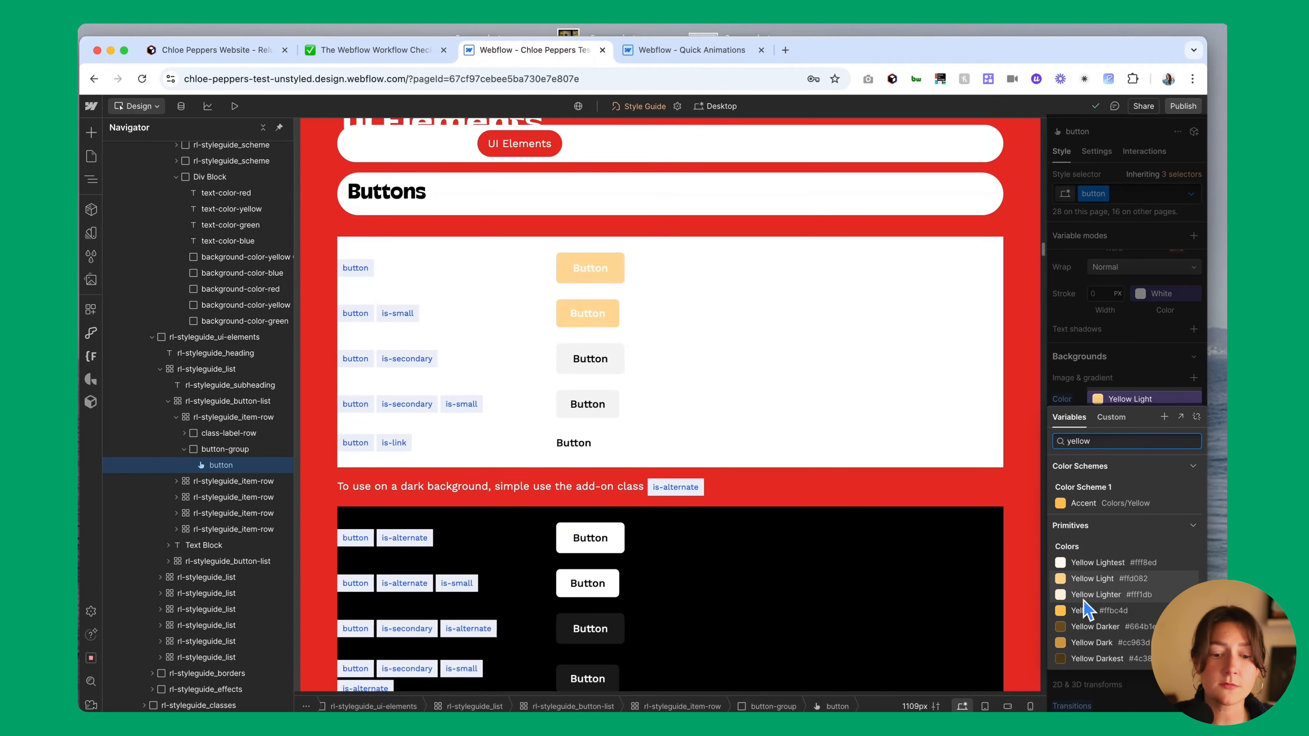
left_click(1084, 611)
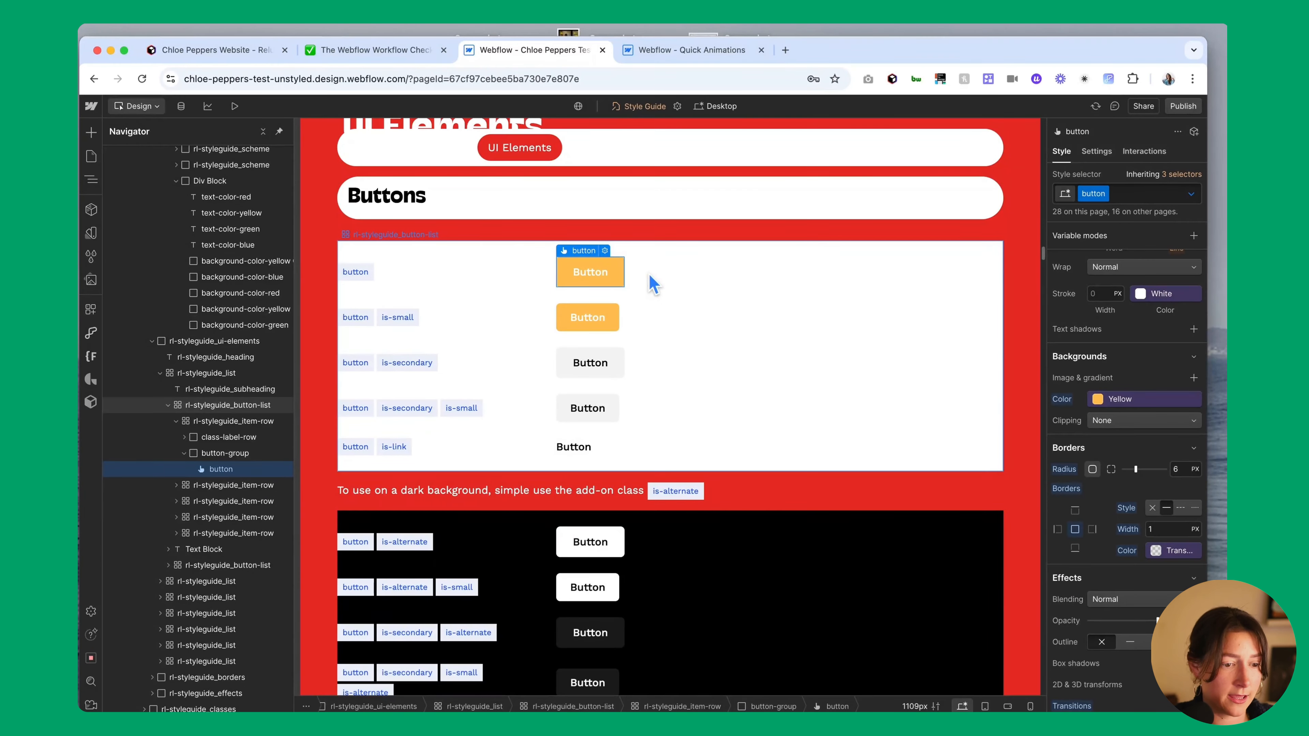
Unlink the background color variable of the is-secondary button and make its background fully transparent
left_click(622, 361)
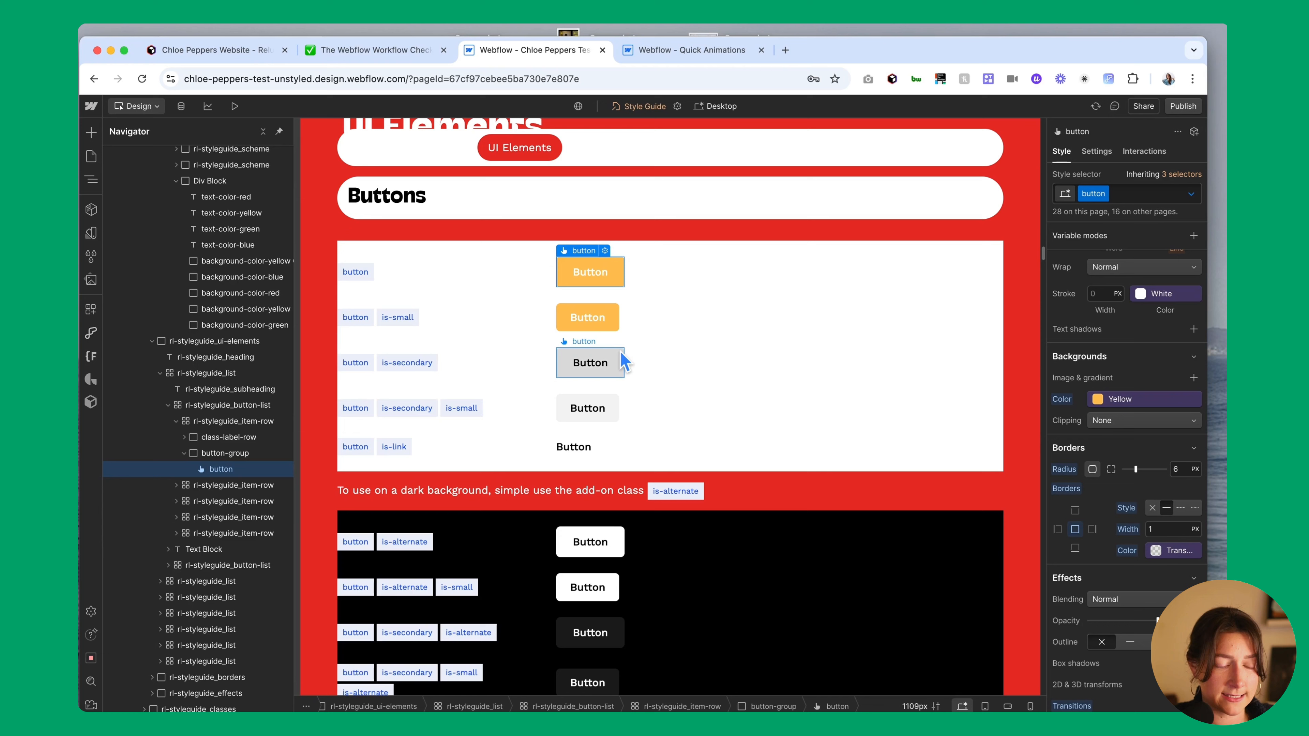
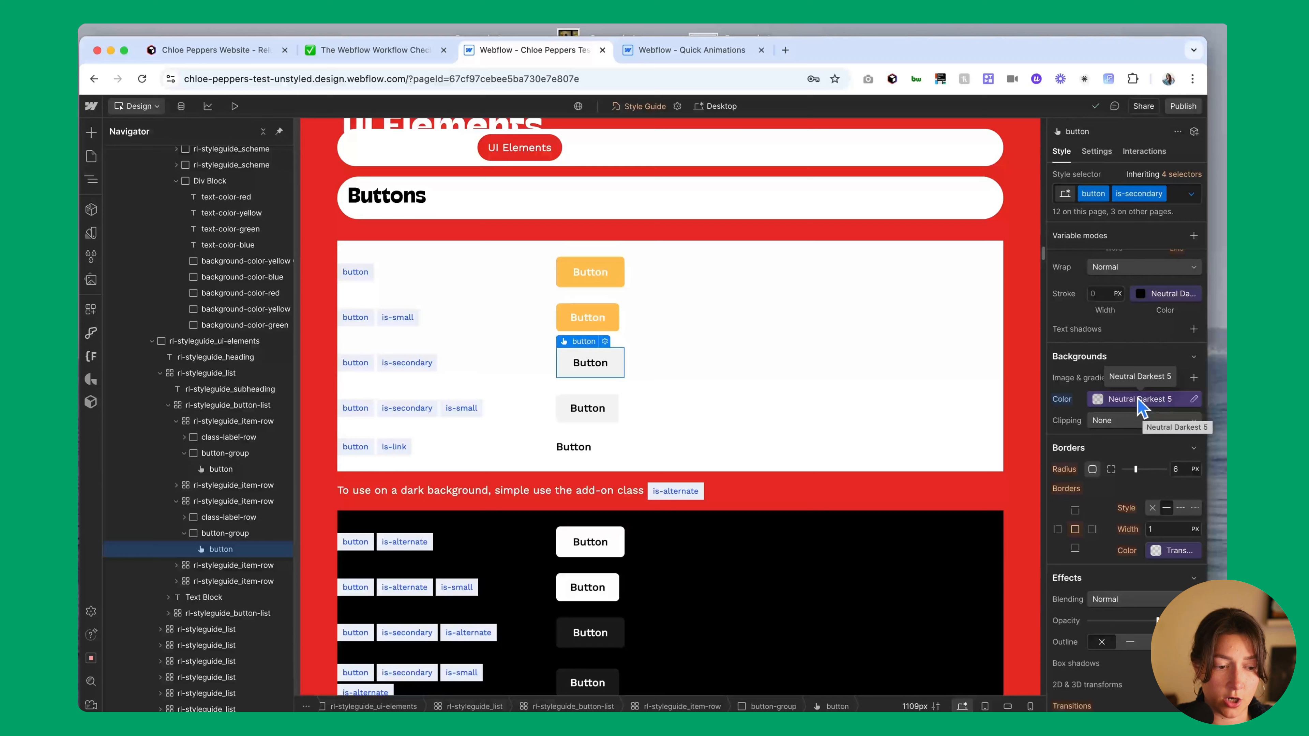
left_click(1115, 400)
left_click(1195, 417)
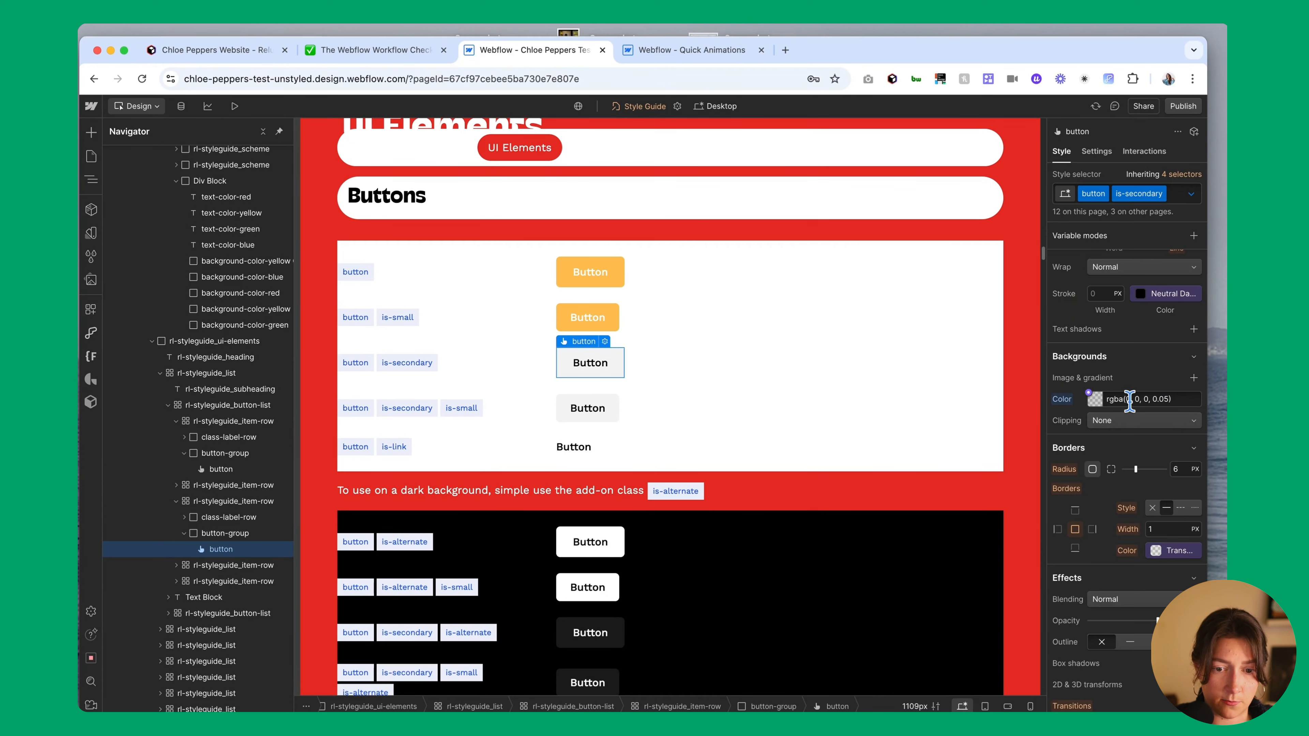
left_click(1095, 400)
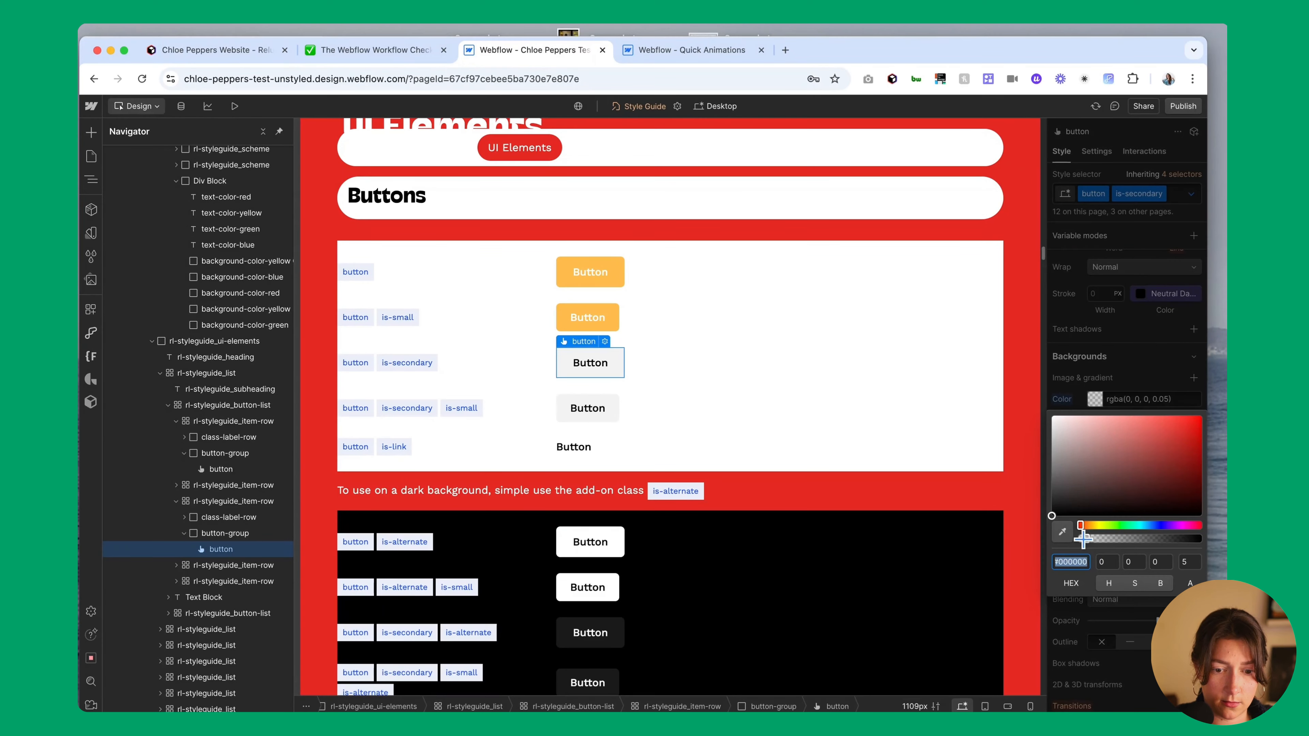
left_click_drag(1087, 539, 1047, 538)
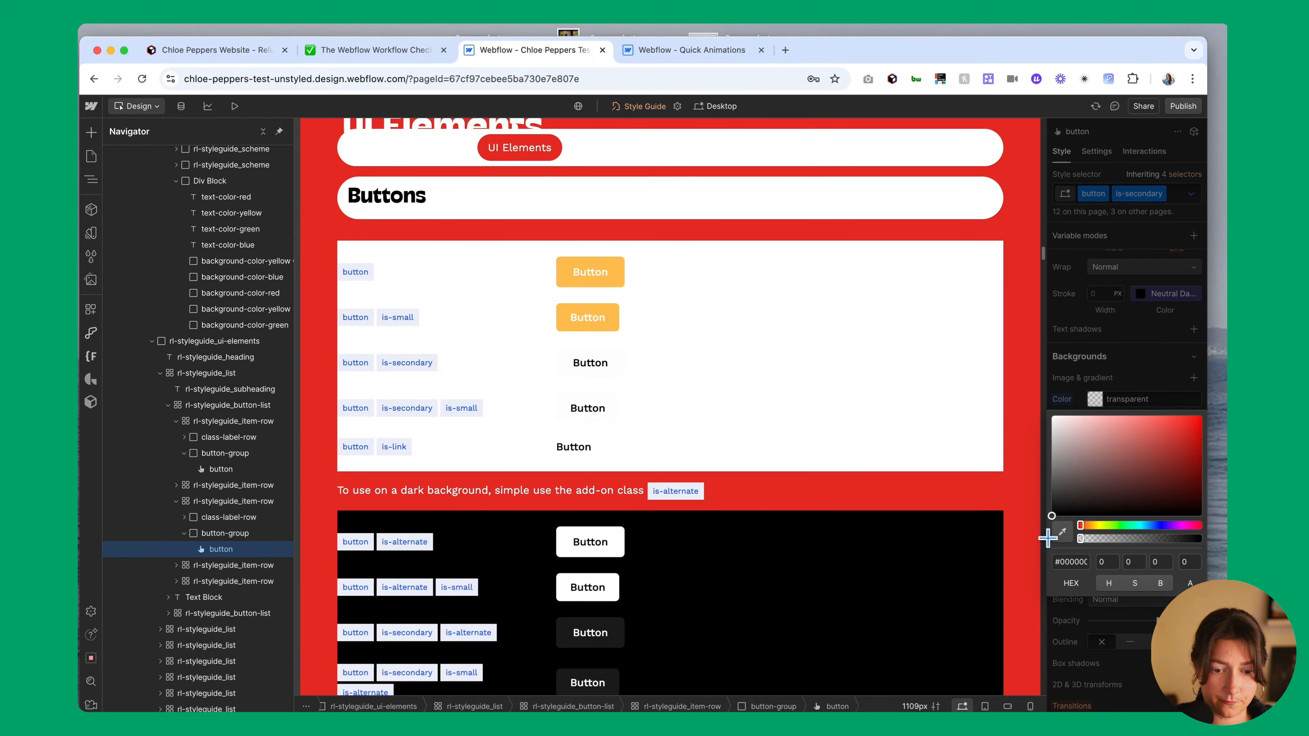
left_click(1077, 395)
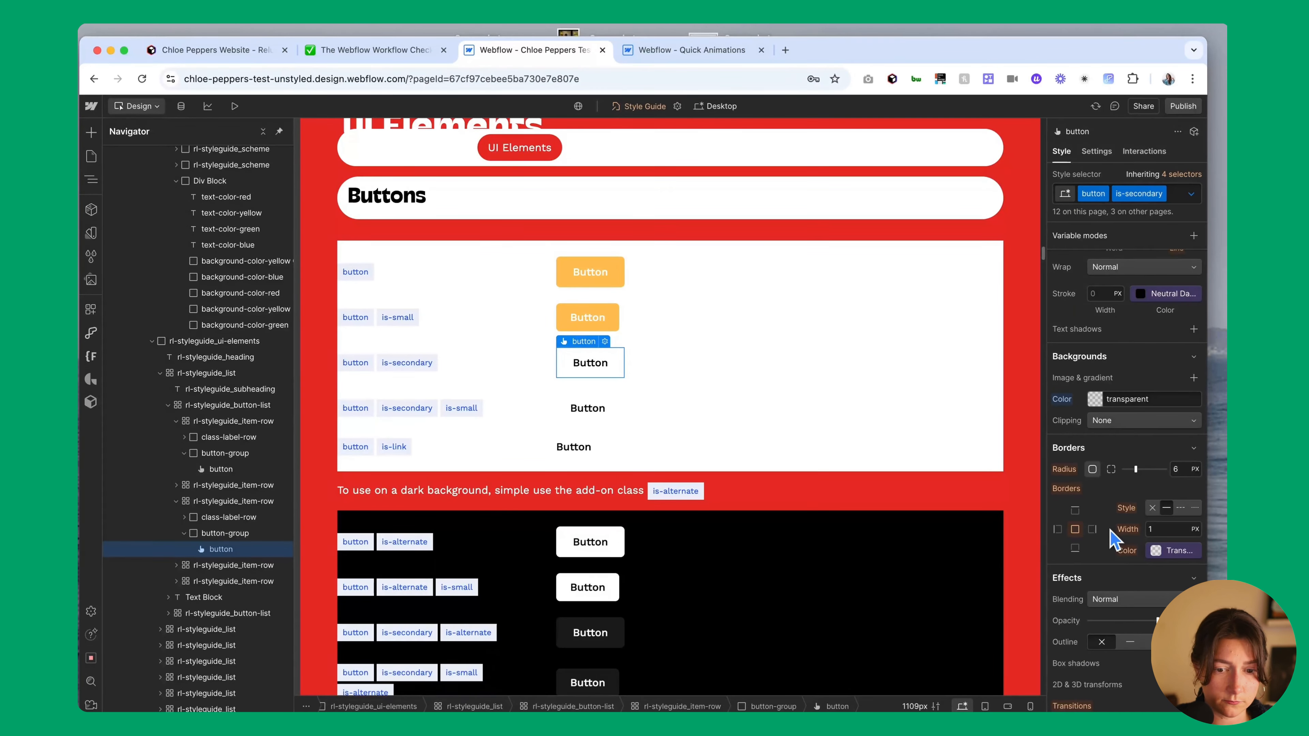
Set the is-secondary button's border color to a semi-transparent Neutral Darkest variable
left_click(1174, 552)
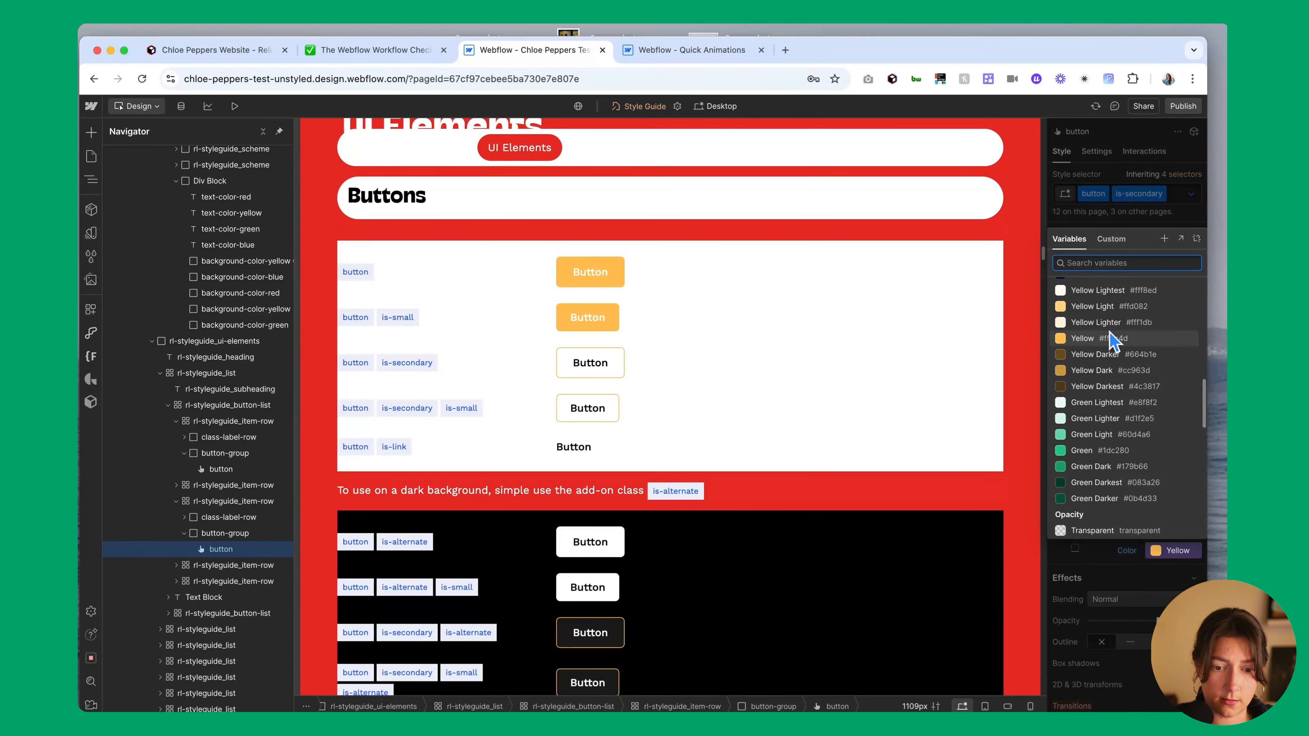
scroll(1113, 343, "down", 10)
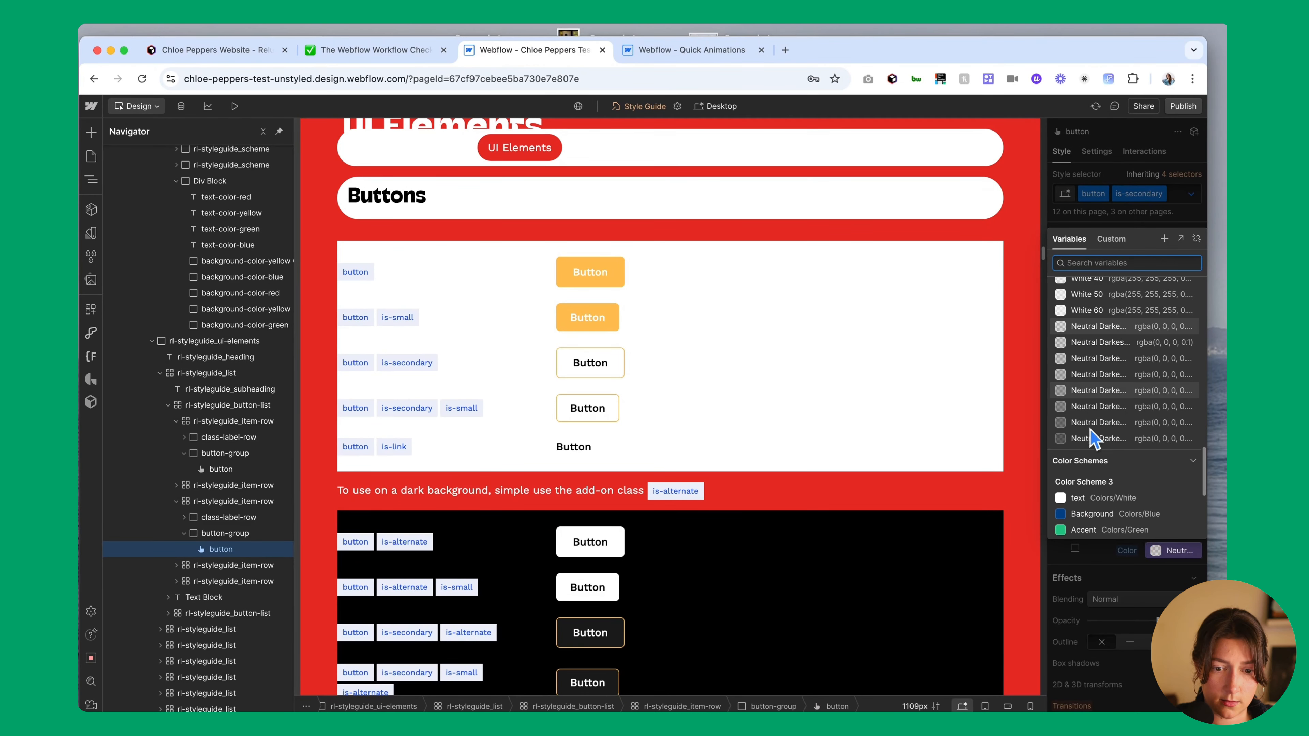
left_click(1088, 439)
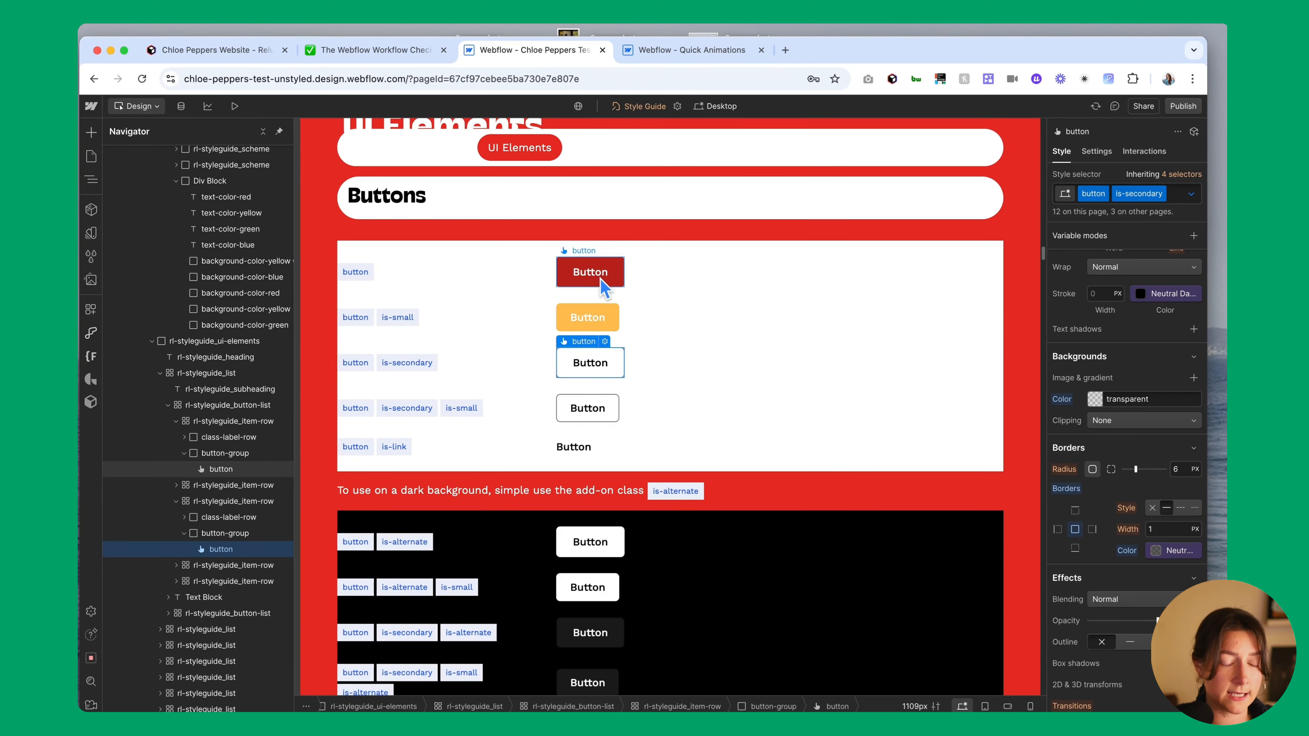
Set the background color of the button class's Hover state to the Yellow variable
left_click(618, 270)
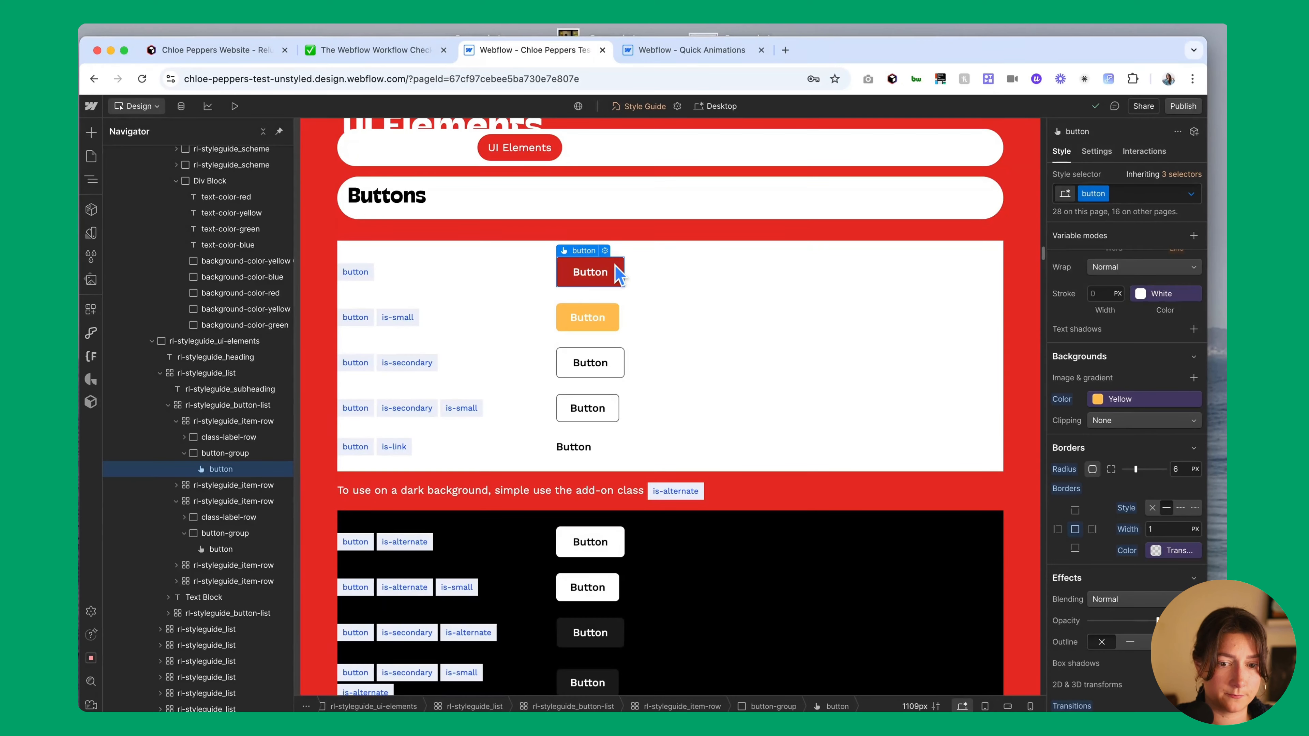
left_click(1190, 194)
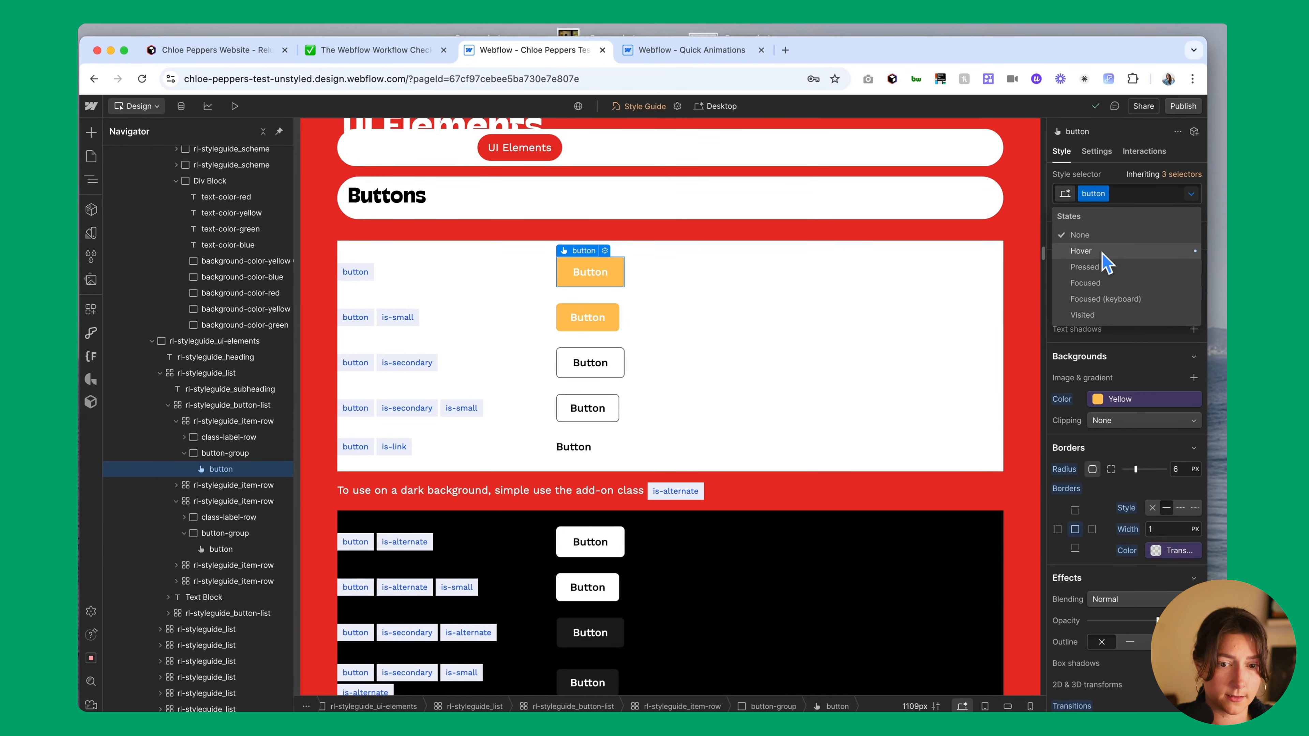
left_click(1080, 251)
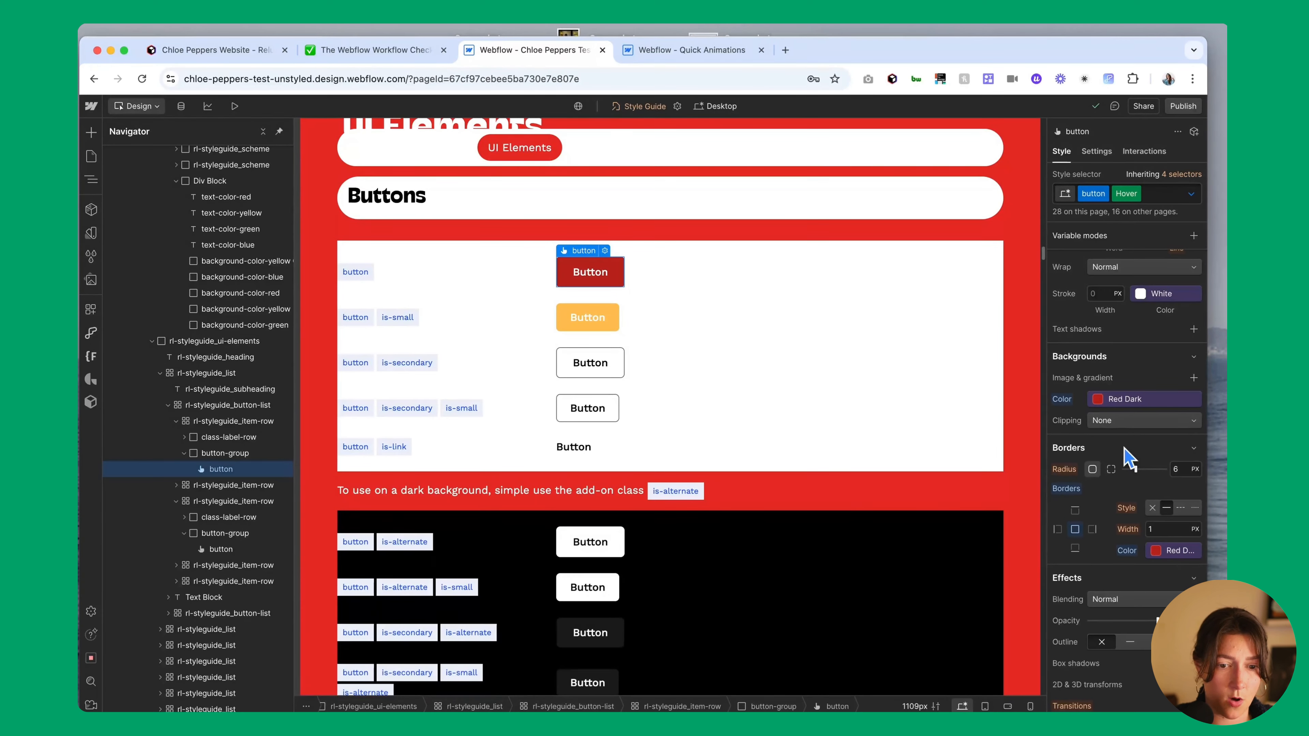
scroll(1127, 449, "up", 1)
left_click(1124, 426)
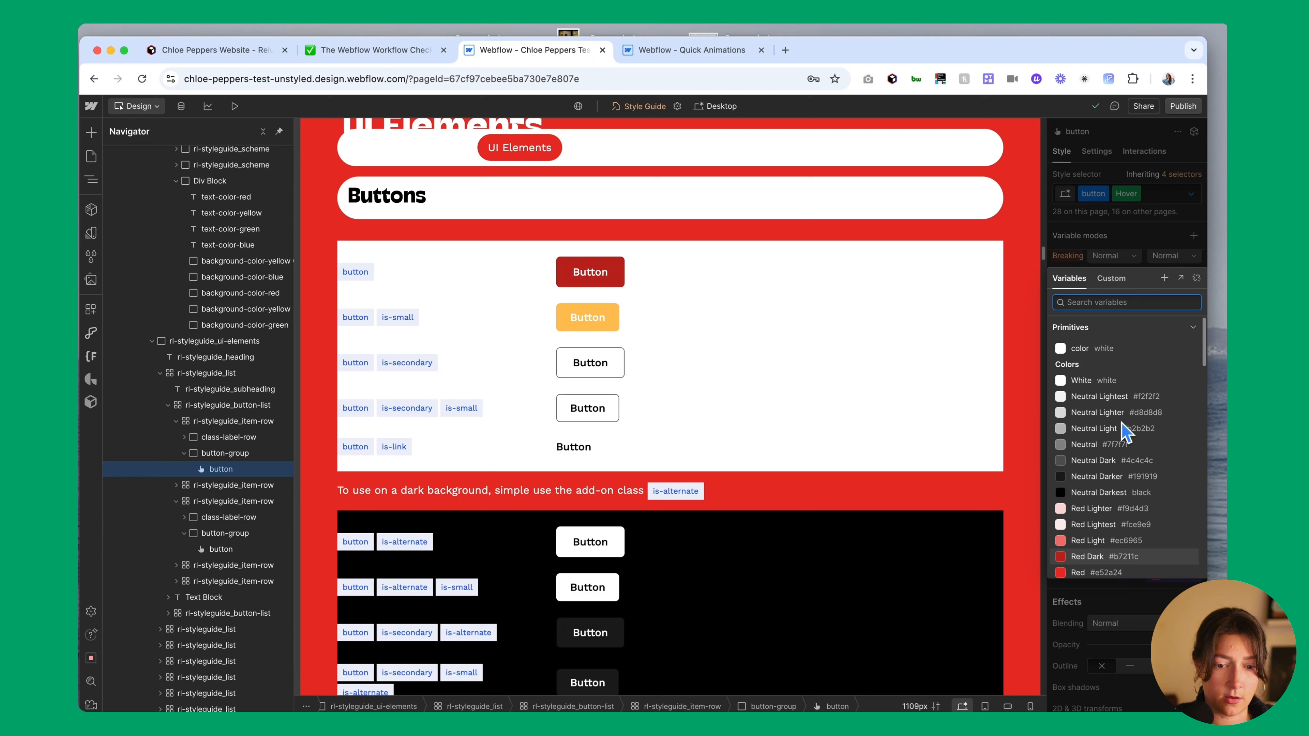
scroll(1125, 433, "down", 3)
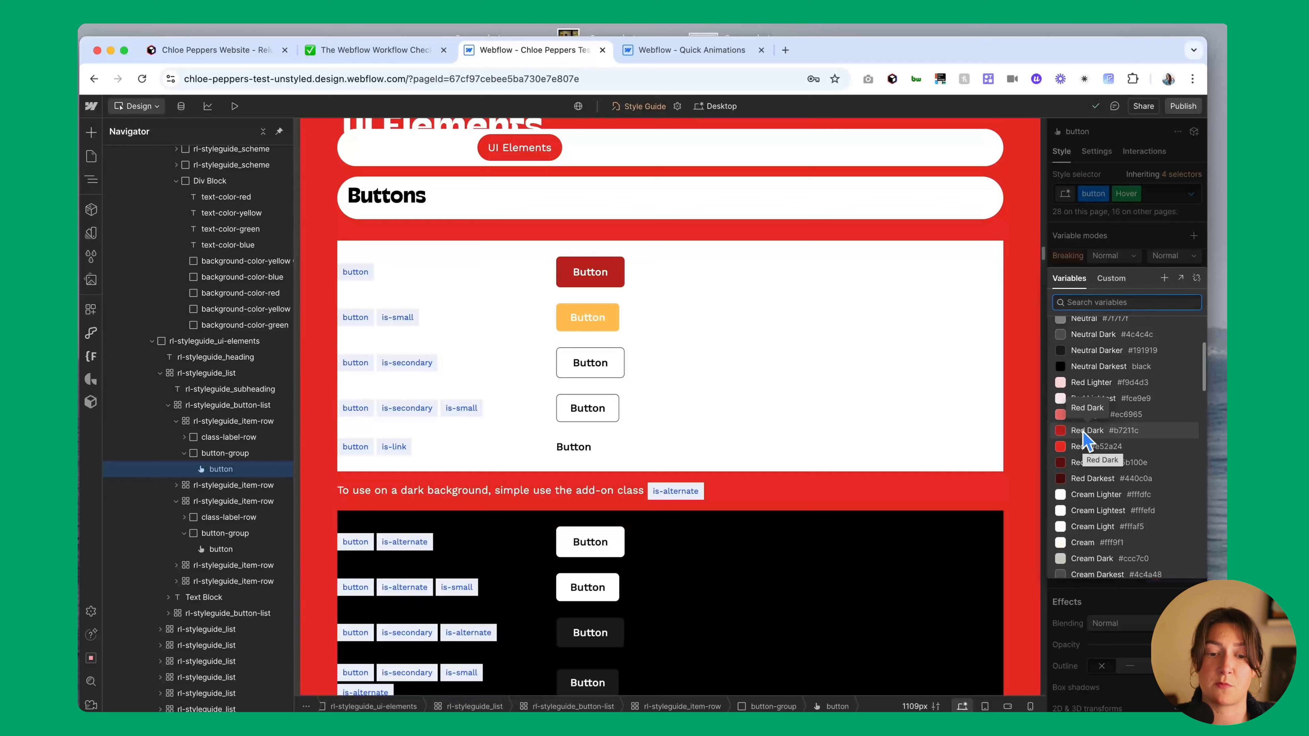
scroll(1082, 439, "down", 10)
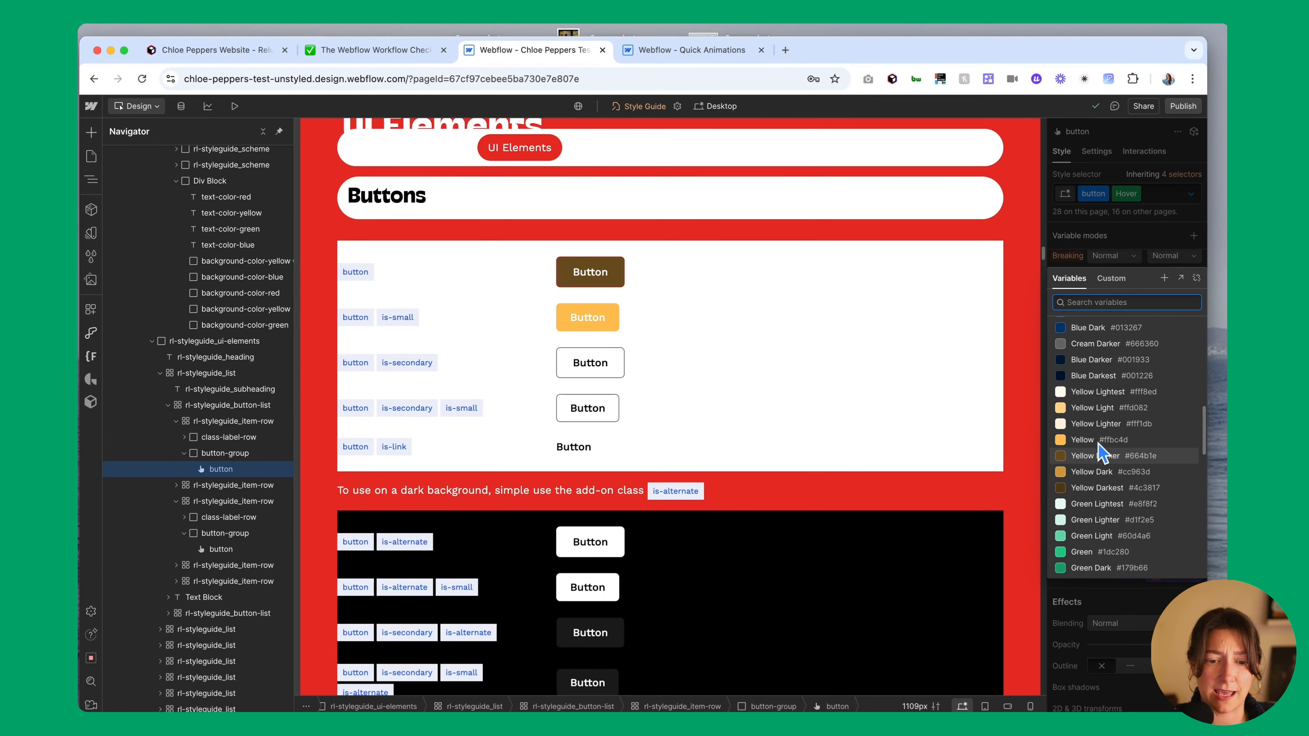
left_click(1081, 441)
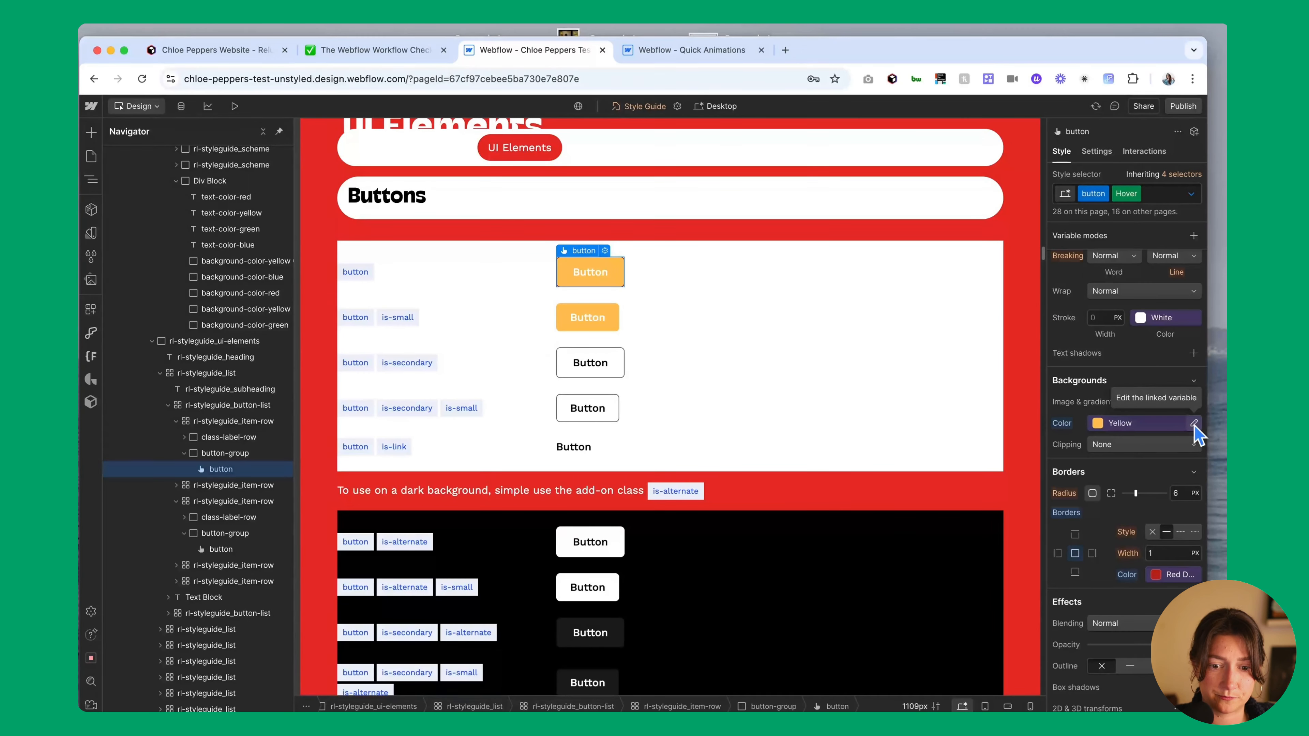
Unlink the Hover background color of the button class from its variable and darken it to #ecaa3c
left_click(1194, 423)
left_click(1158, 403)
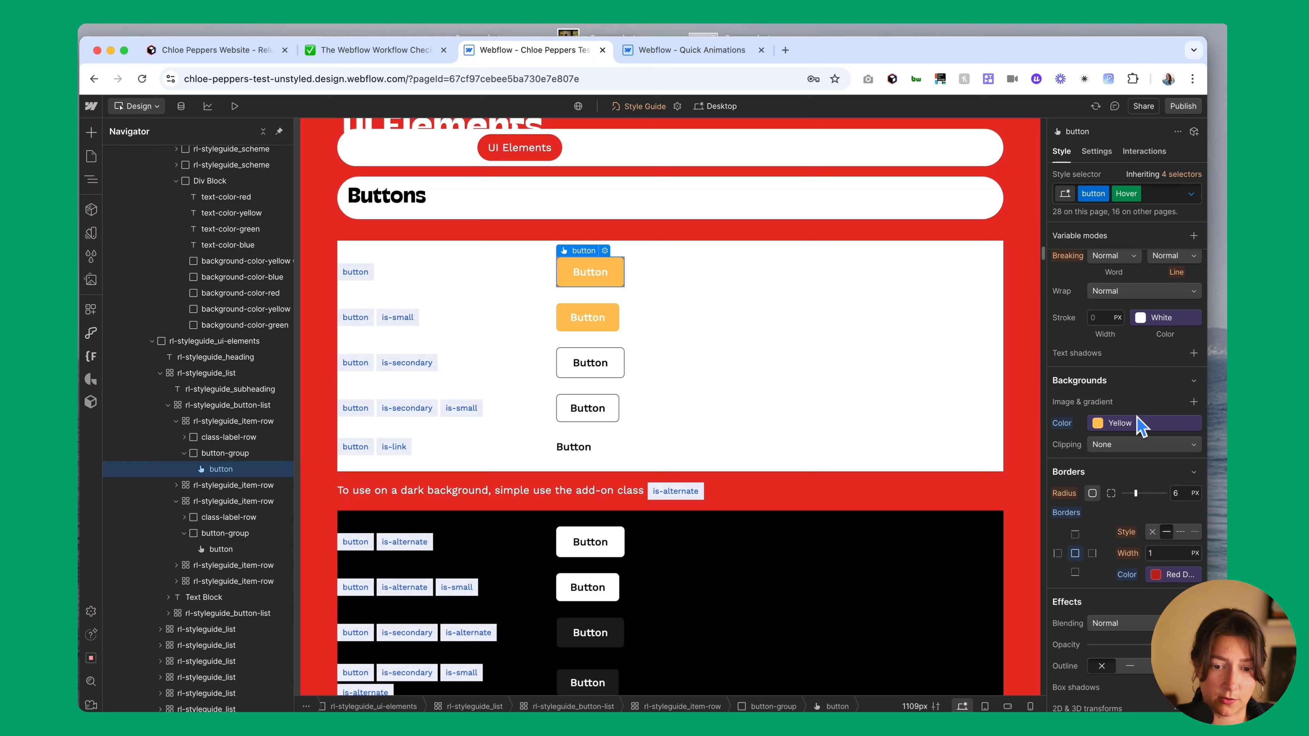
left_click(1138, 423)
left_click(1201, 282)
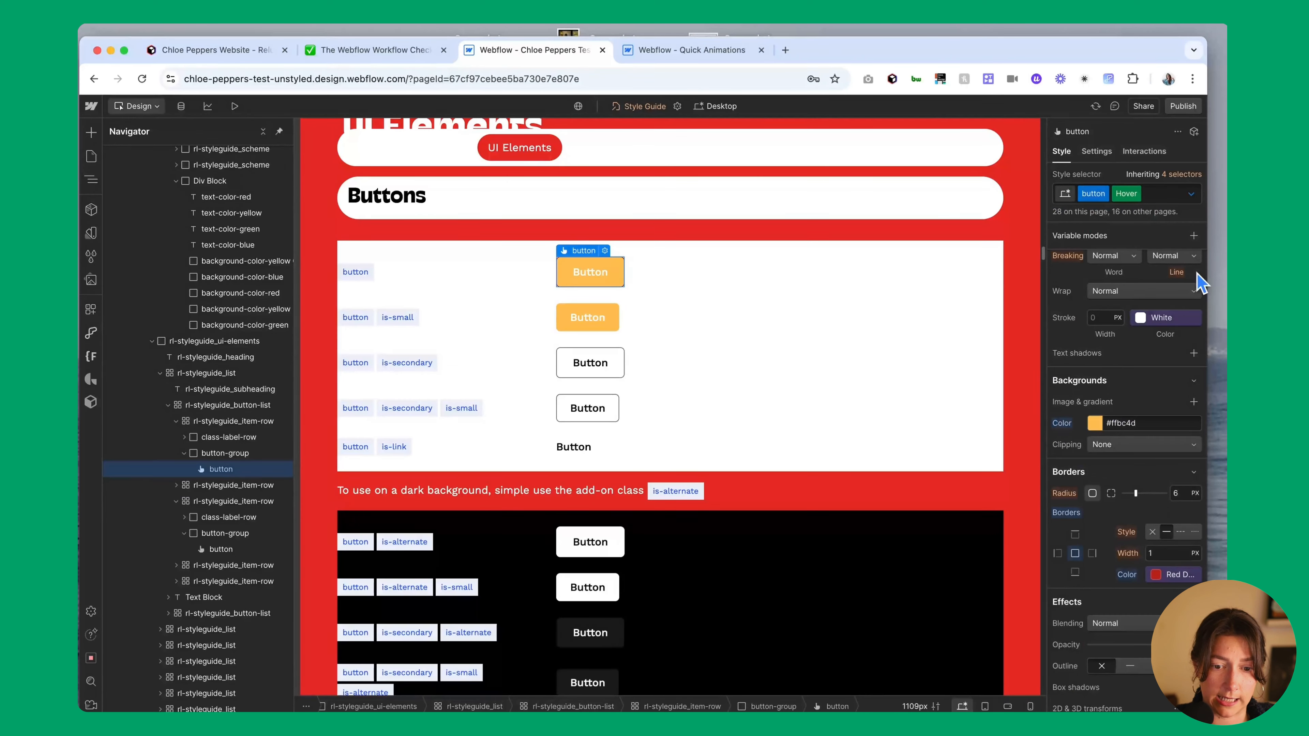
left_click(1096, 427)
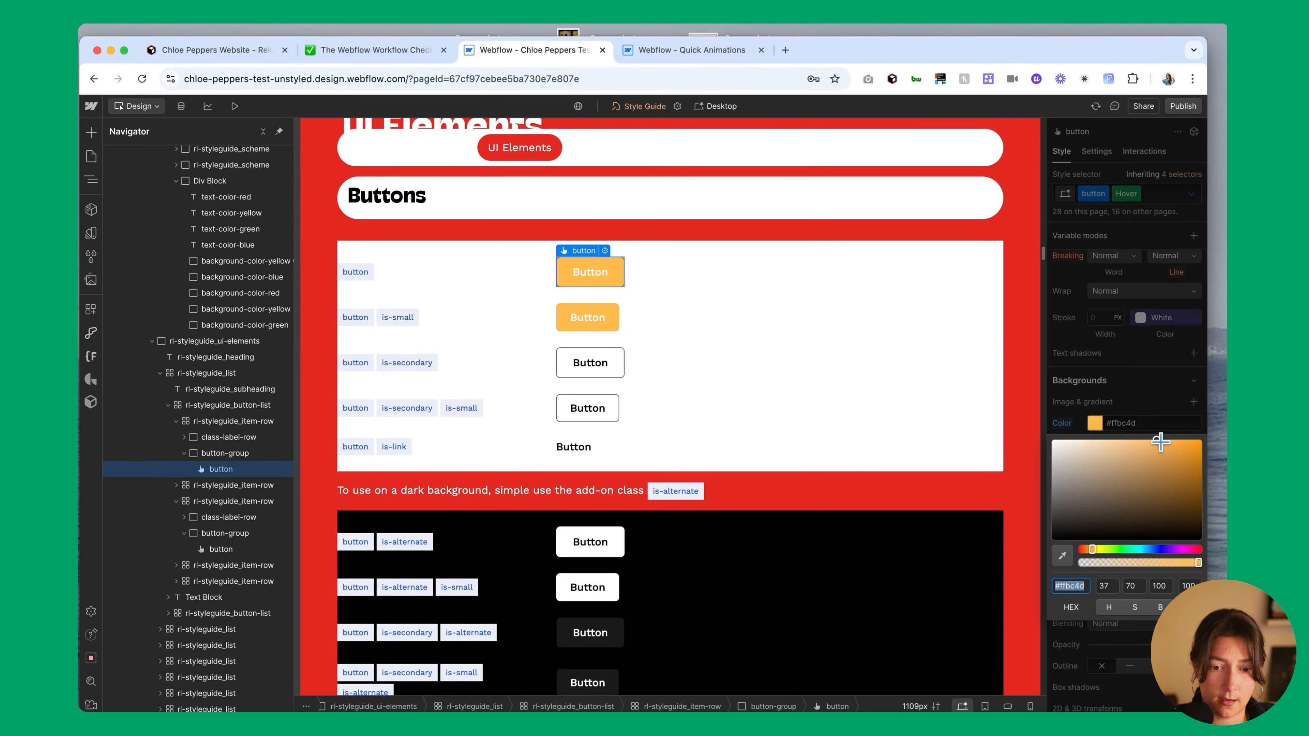
left_click_drag(1159, 440, 1164, 447)
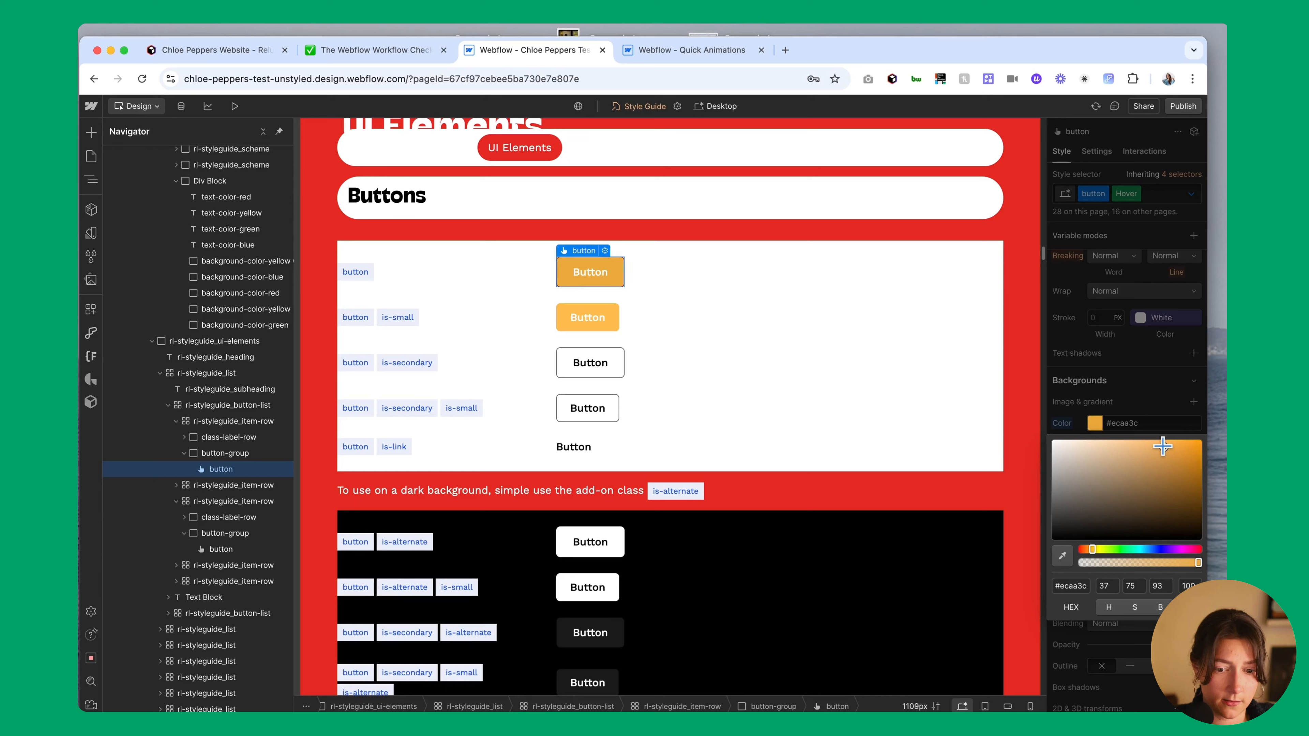
left_click(1072, 586)
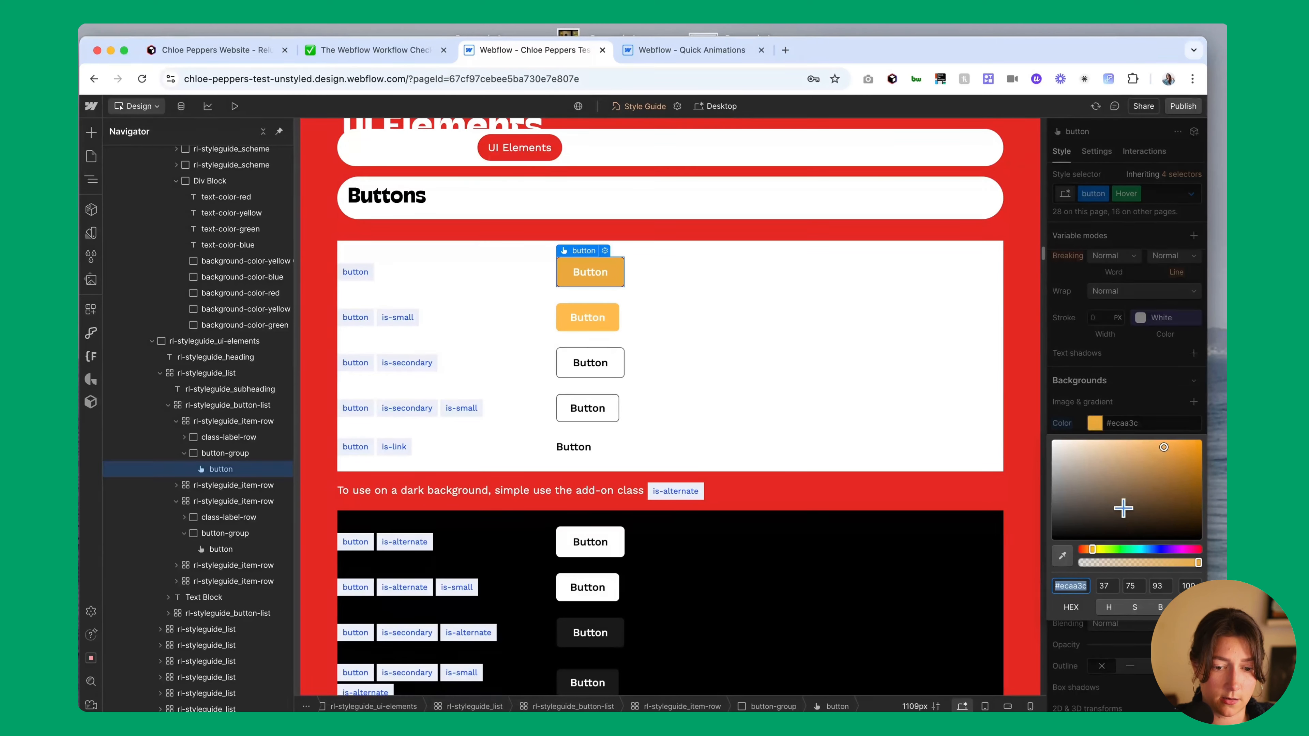
left_click(1143, 413)
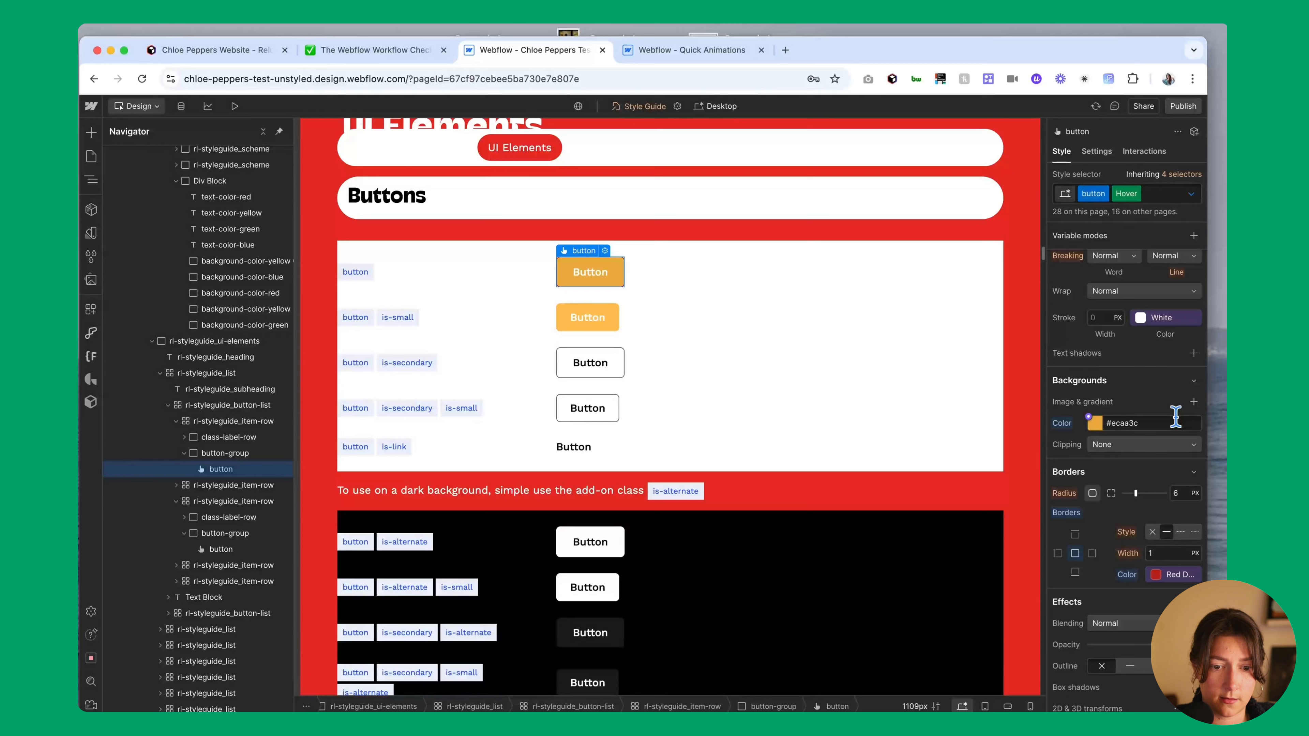
Reset the border color override on the Hover state of the button class
left_click(759, 358)
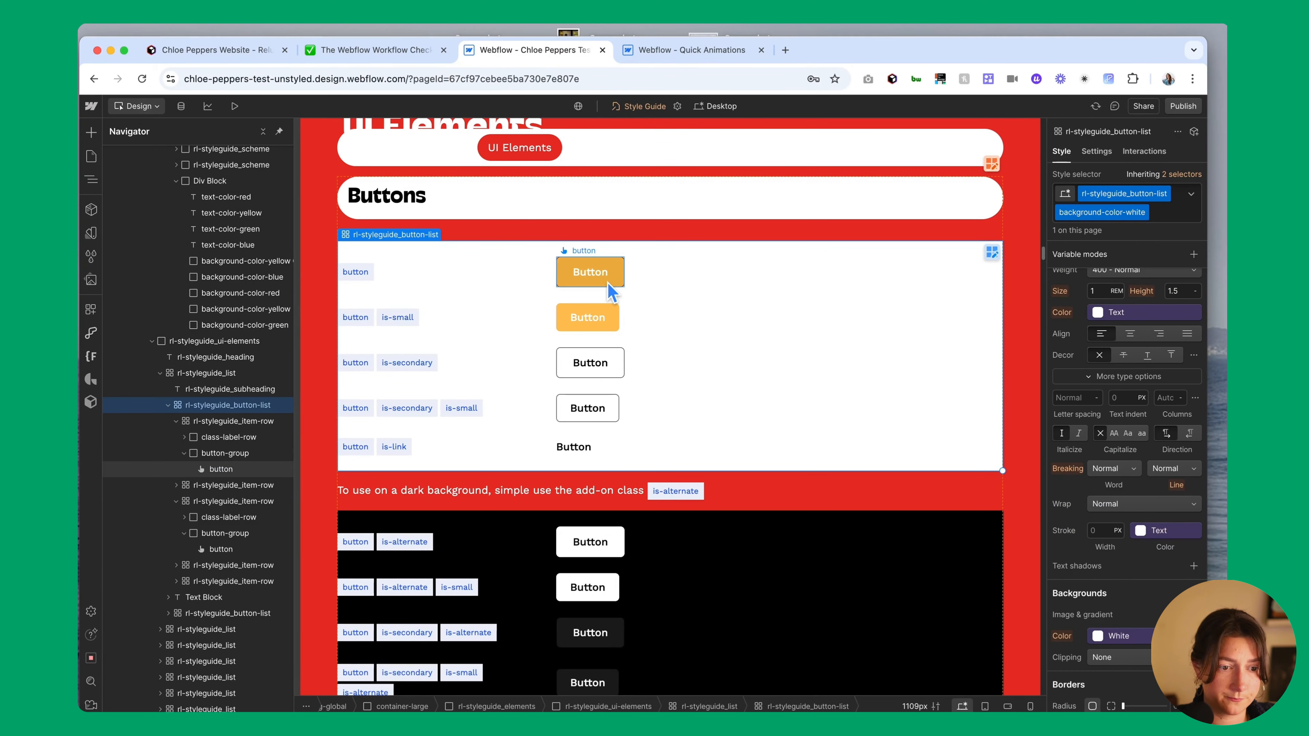
left_click(592, 272)
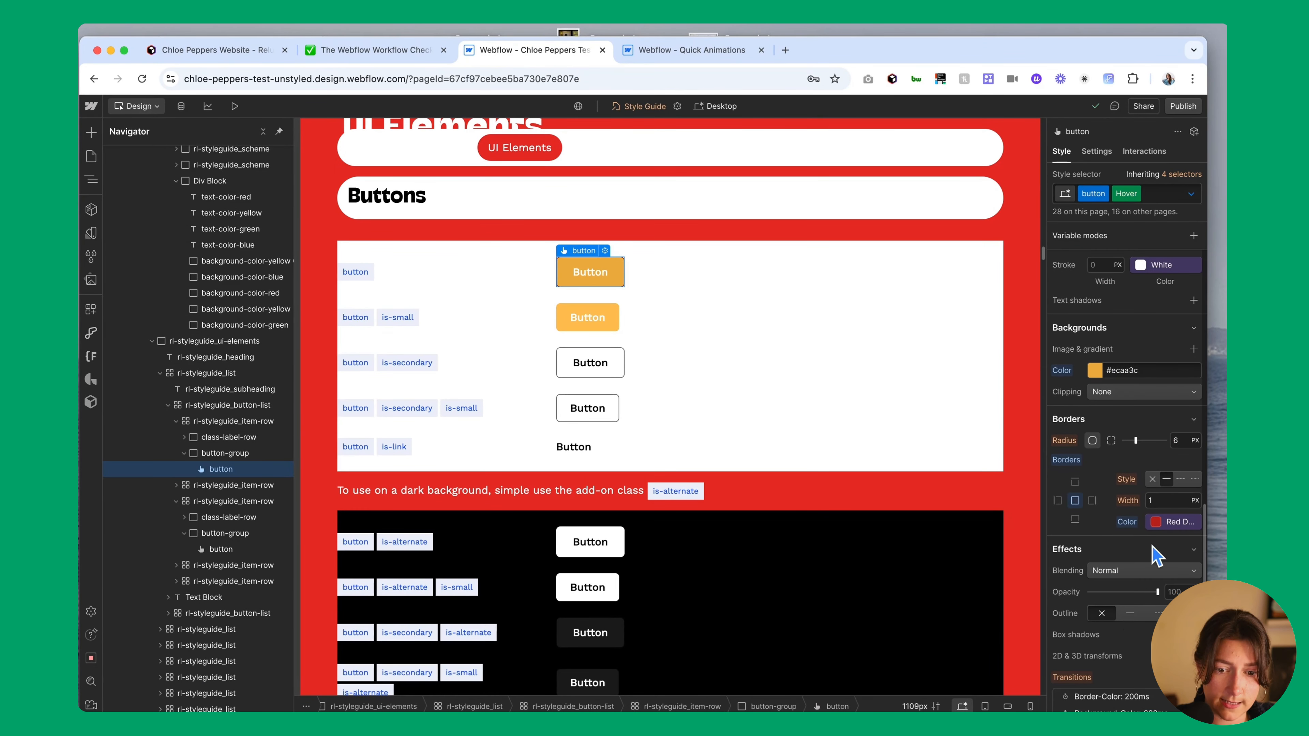
left_click(1127, 522)
left_click(1086, 543)
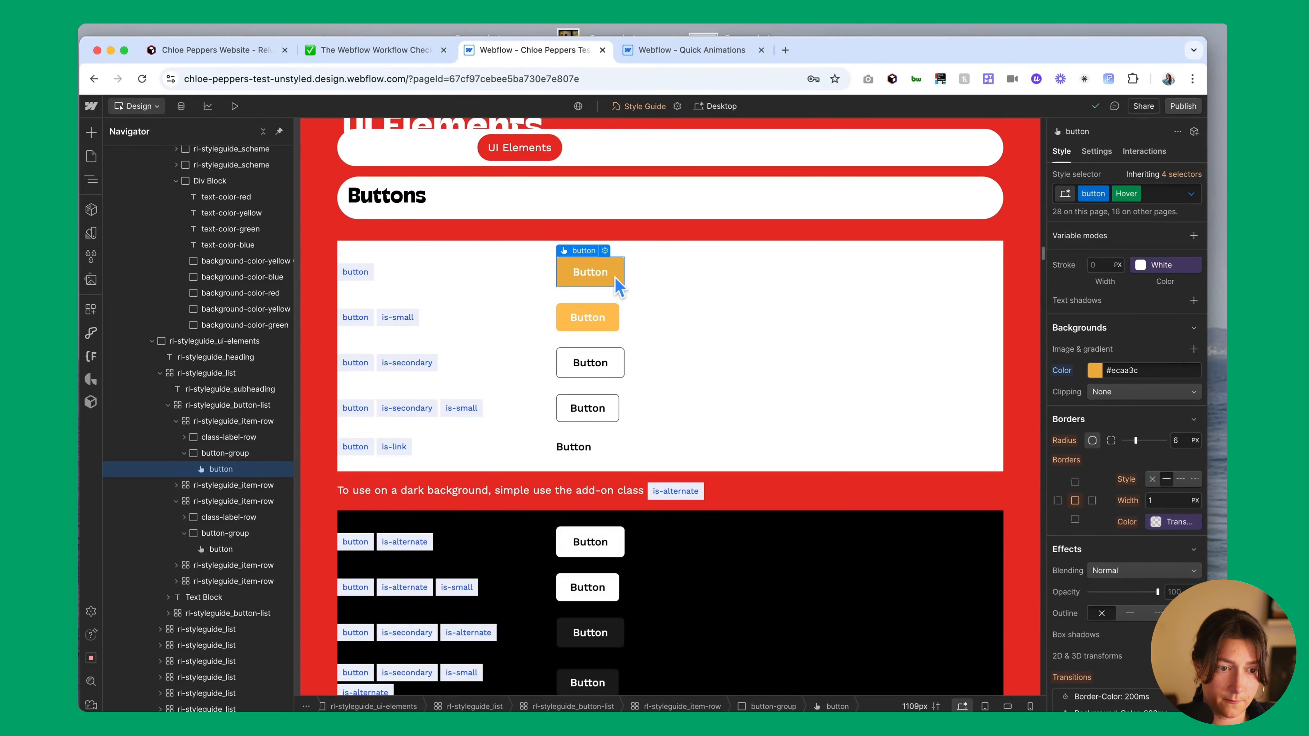
left_click(680, 287)
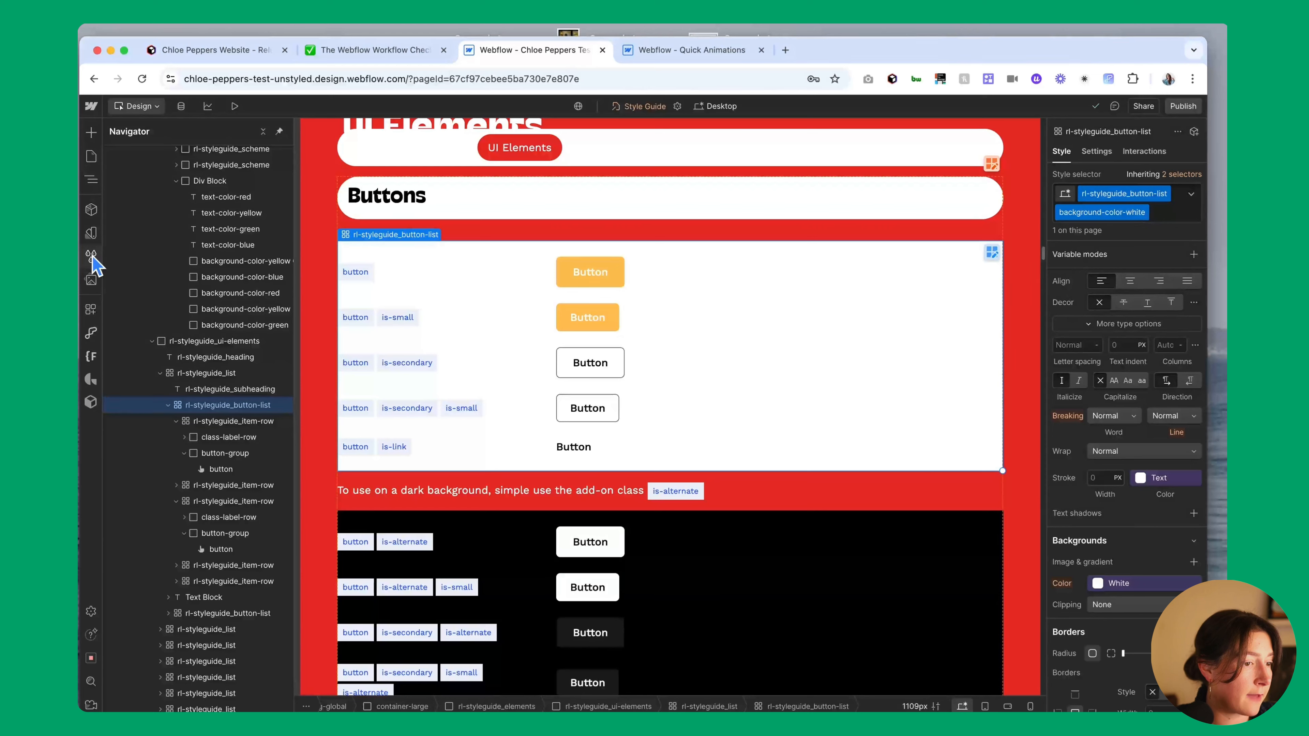
Set the Yellow Dark primitive color variable to #ecaa3c and move it directly below Yellow in the variable list
left_click(90, 233)
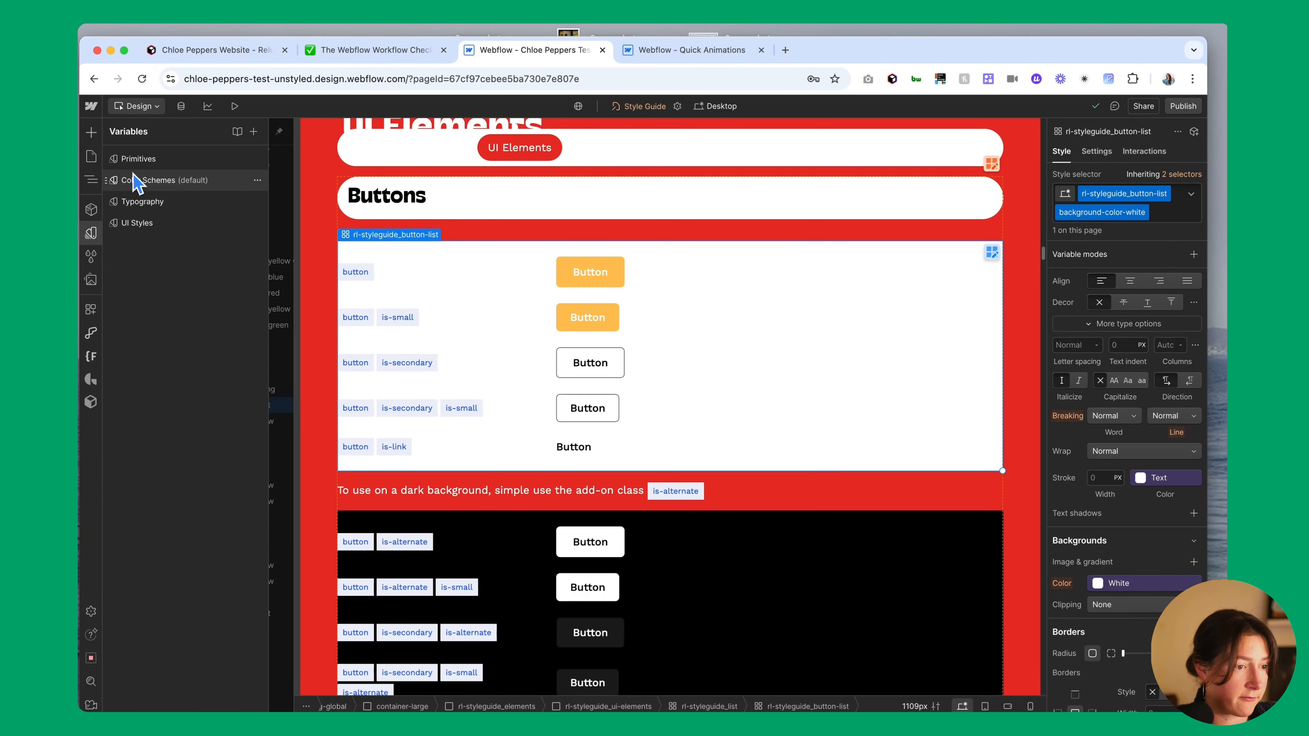
left_click(129, 160)
scroll(563, 400, "down", 8)
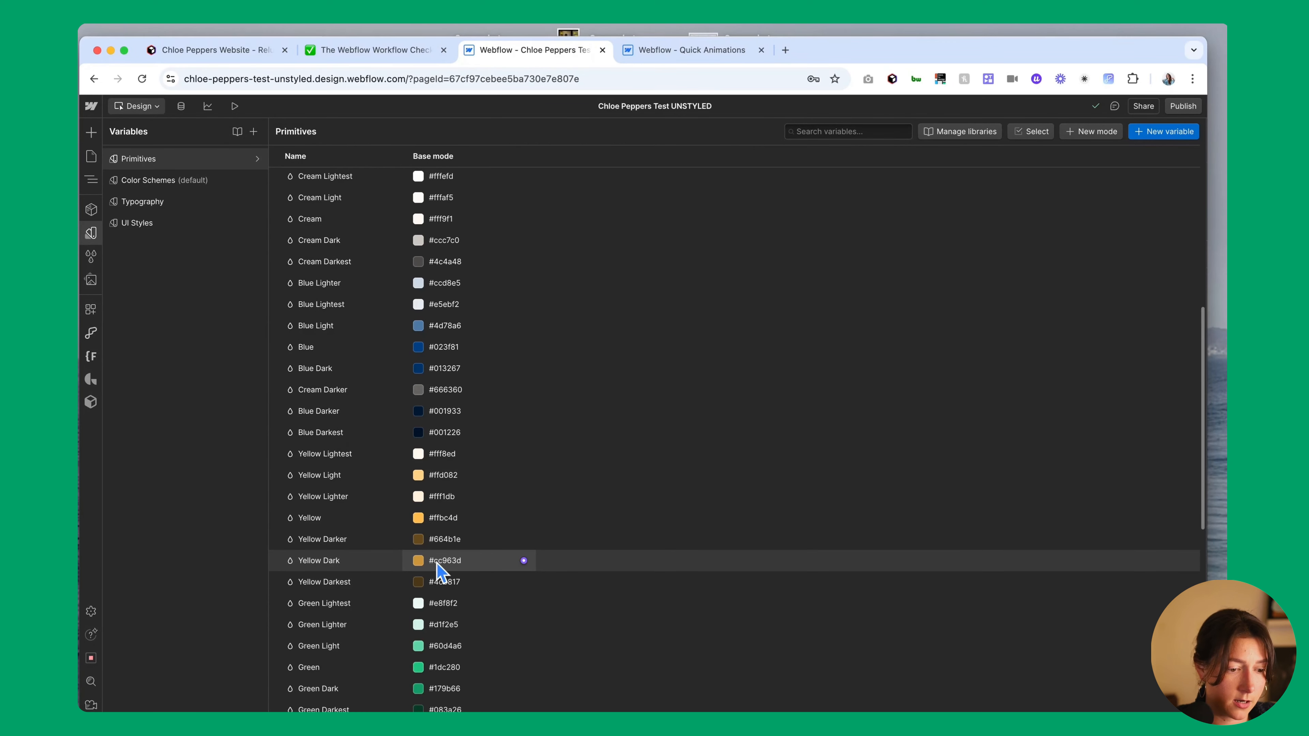
left_click(420, 564)
left_click(357, 515)
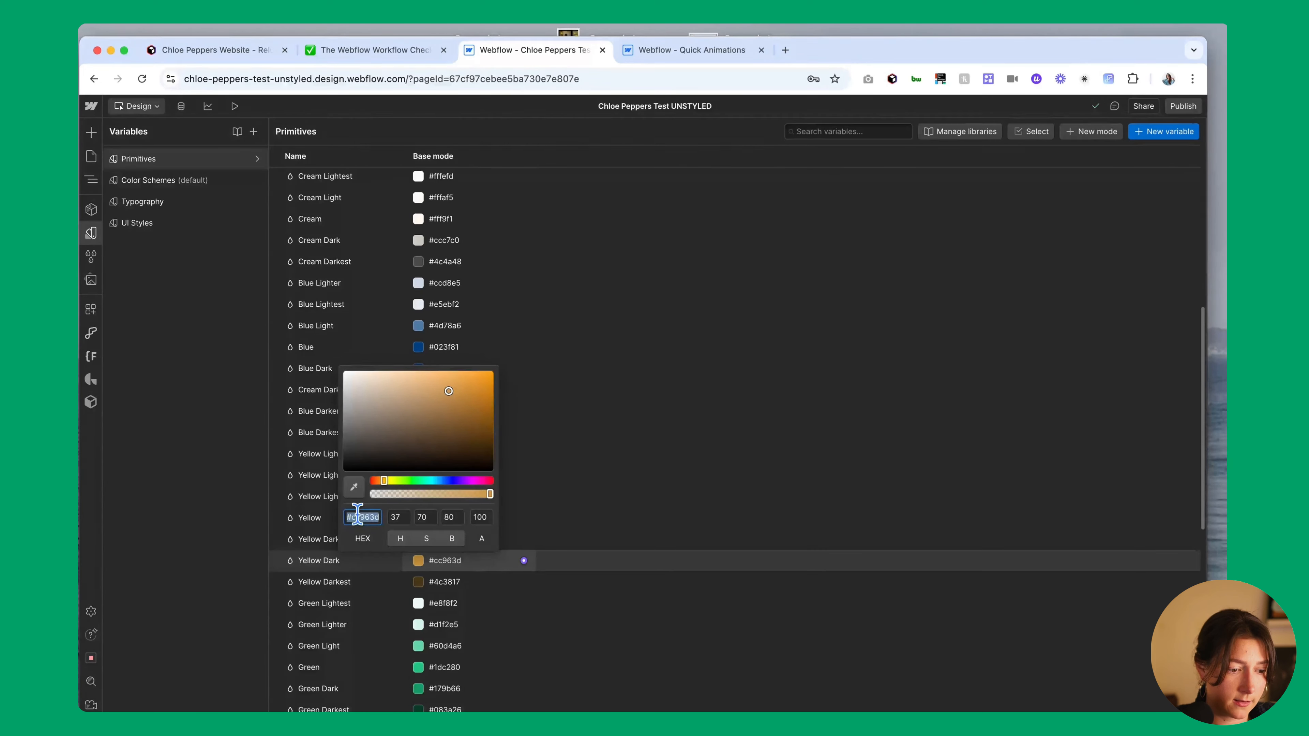
type("#ecaa3c")
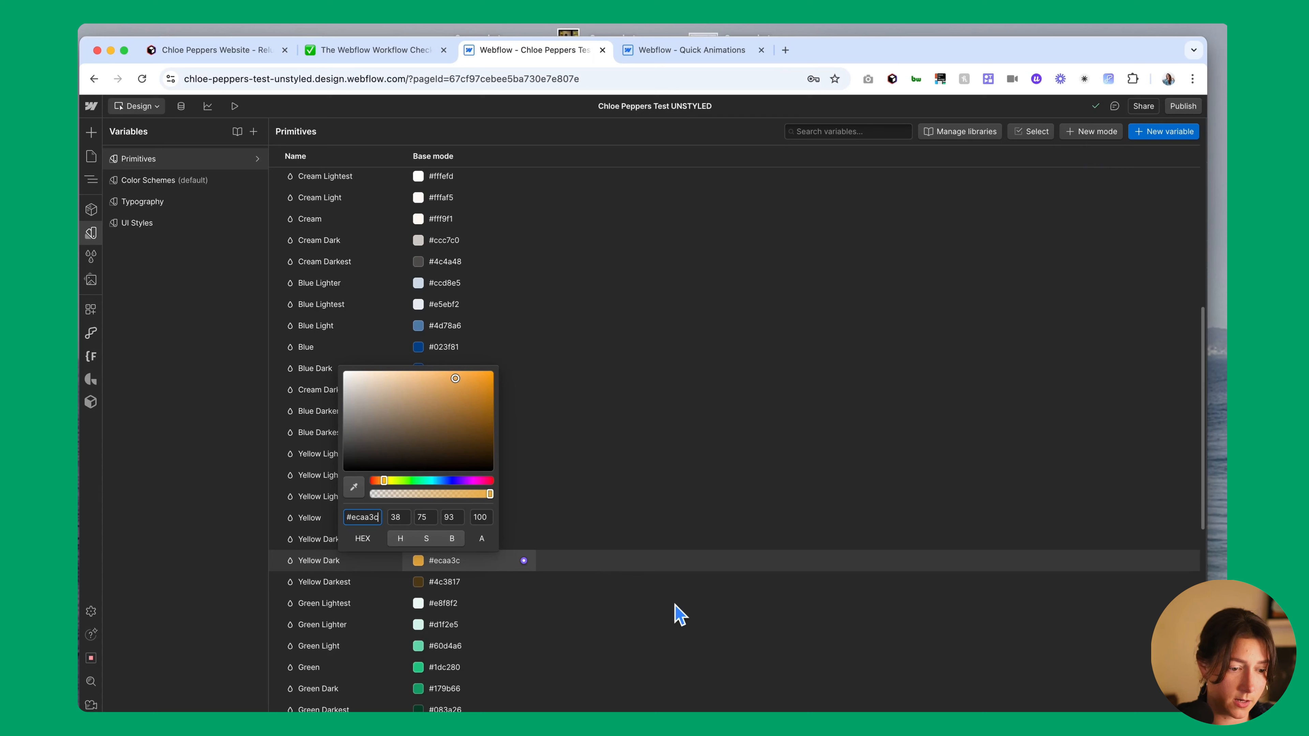
left_click(665, 617)
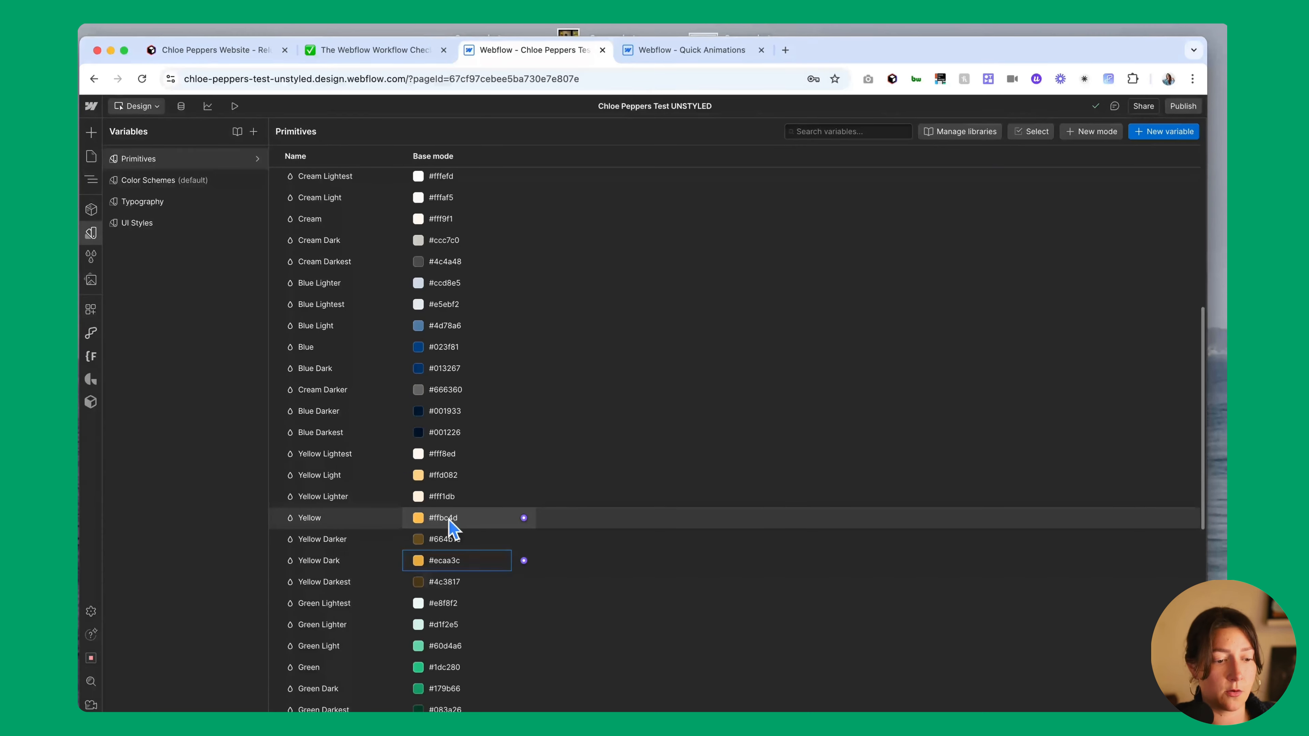
left_click_drag(282, 559, 275, 530)
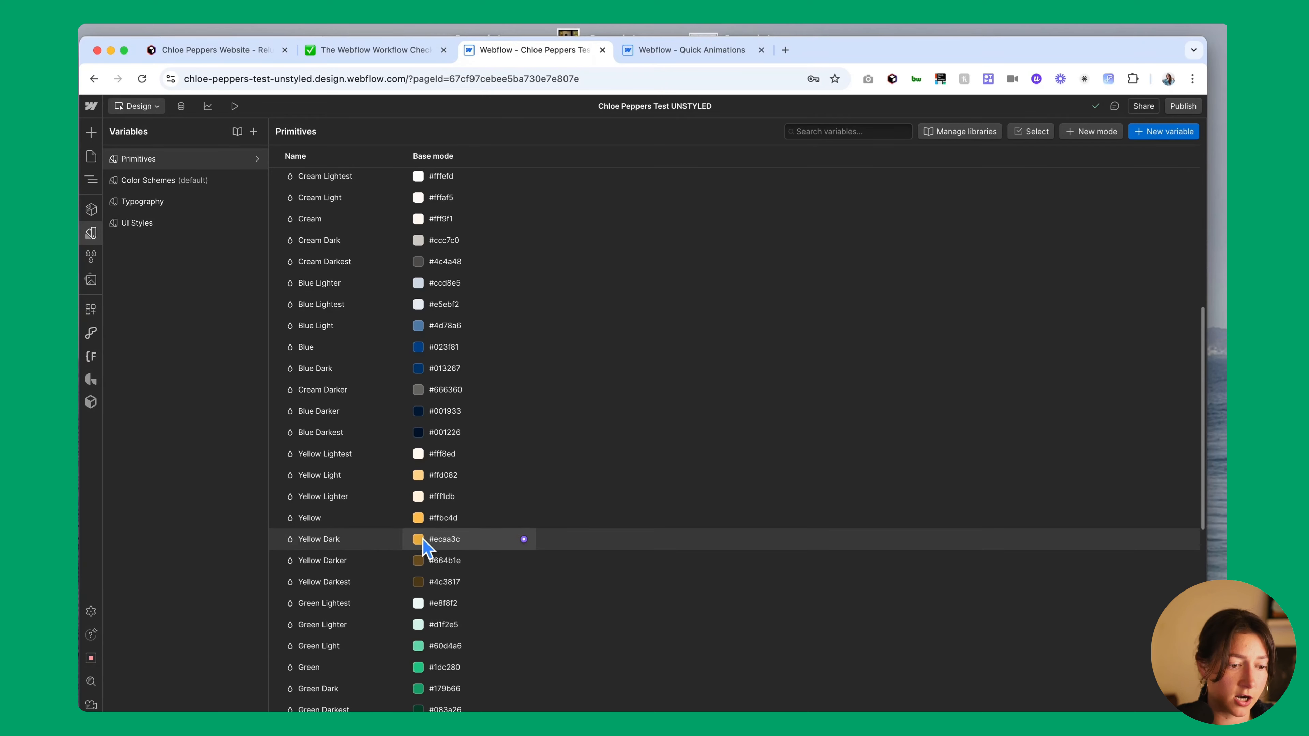
left_click(91, 156)
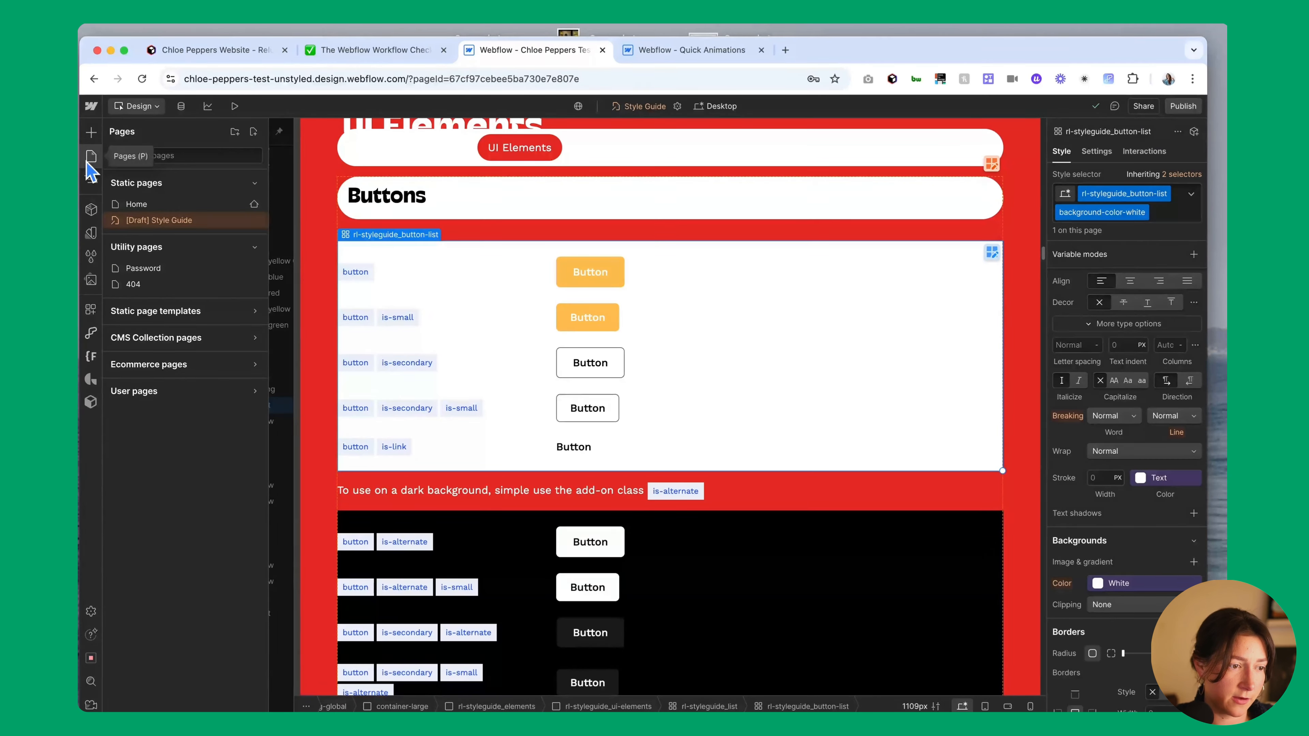
left_click(734, 380)
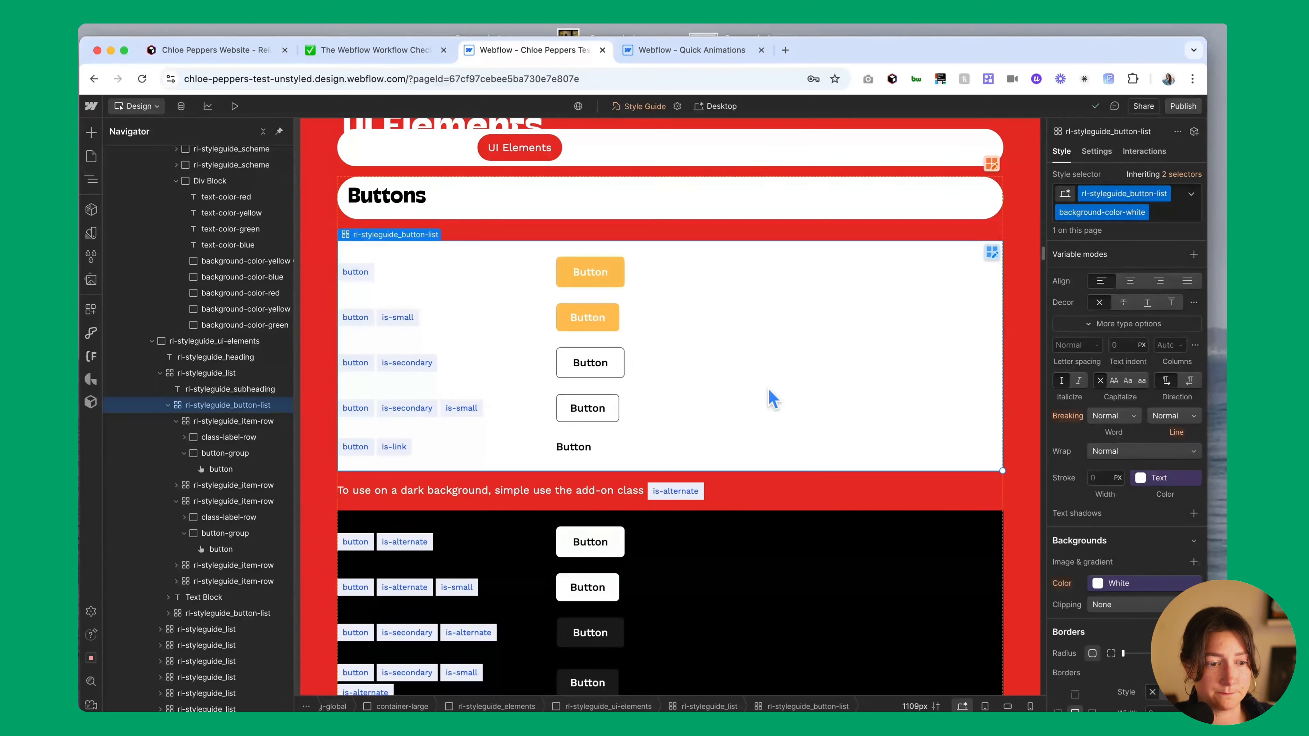
Set the background color of the is-secondary button's Hover state to the Yellow variable
scroll(695, 386, "down", 1)
left_click(611, 333)
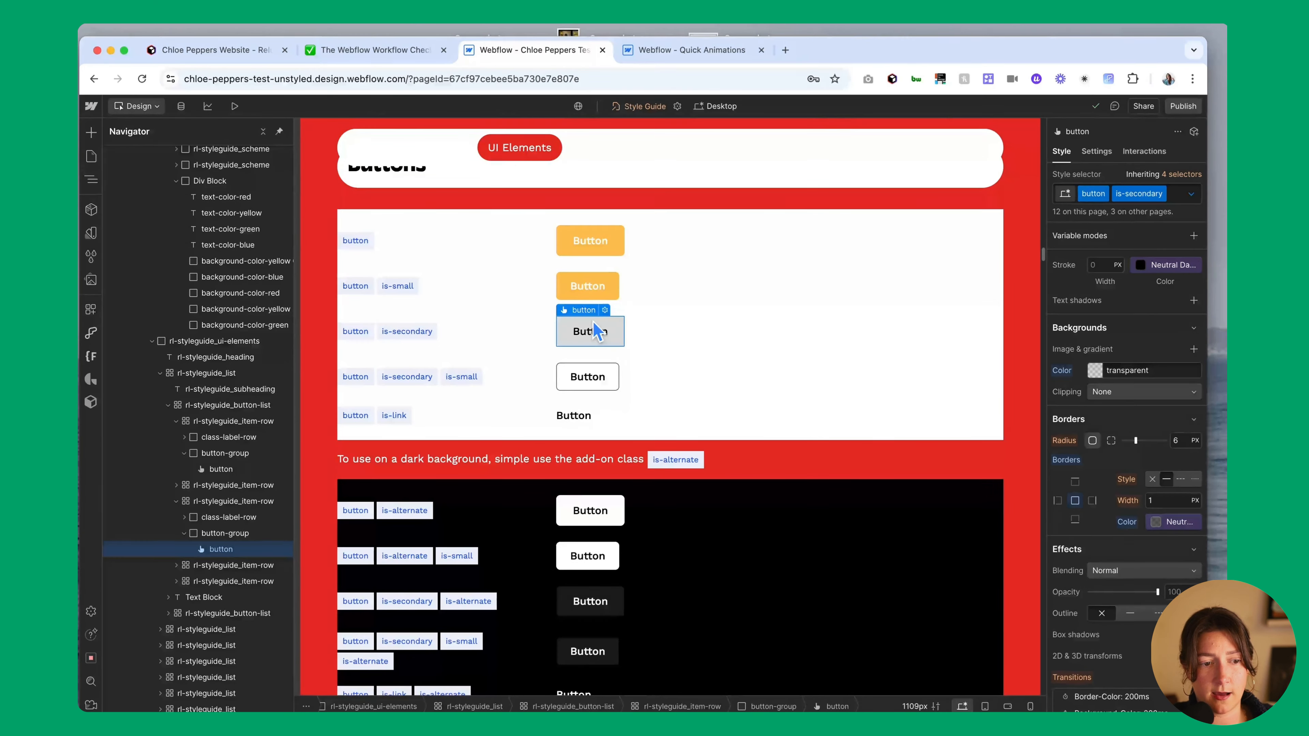
left_click(1191, 193)
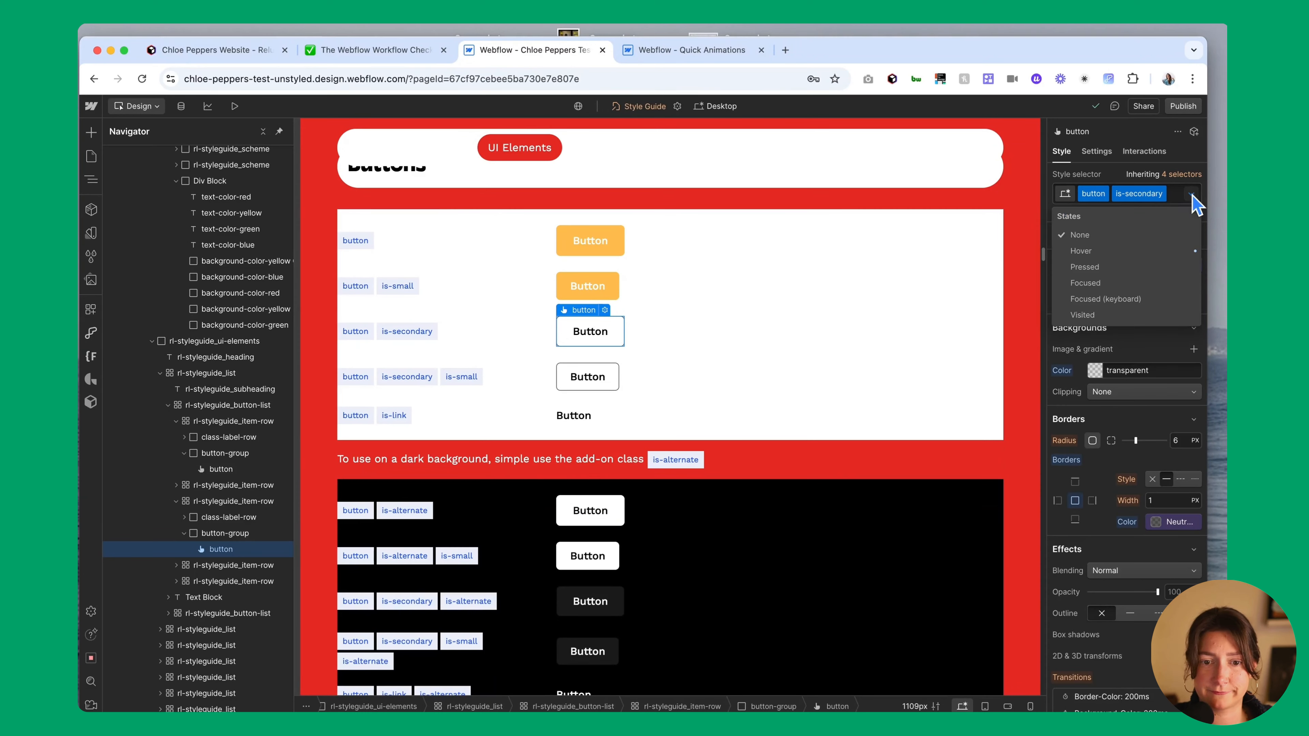
left_click(1113, 251)
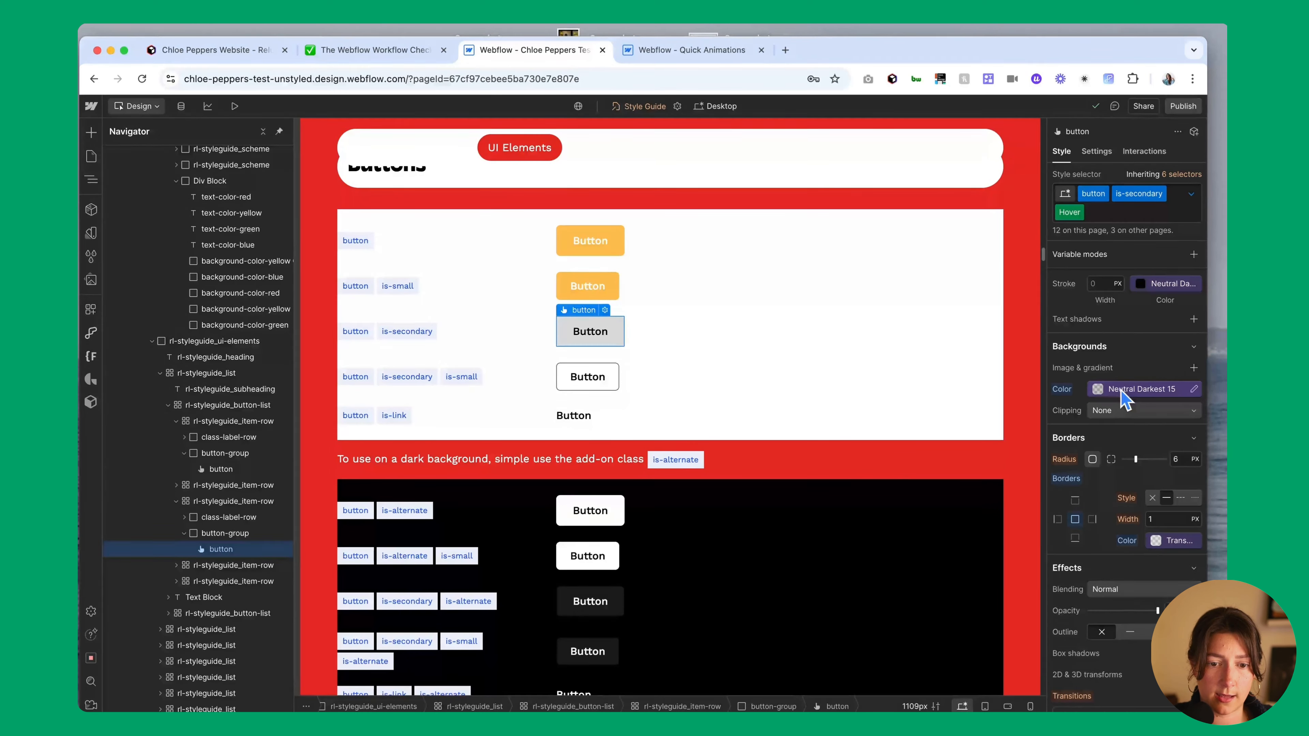
left_click(1126, 389)
type("yell")
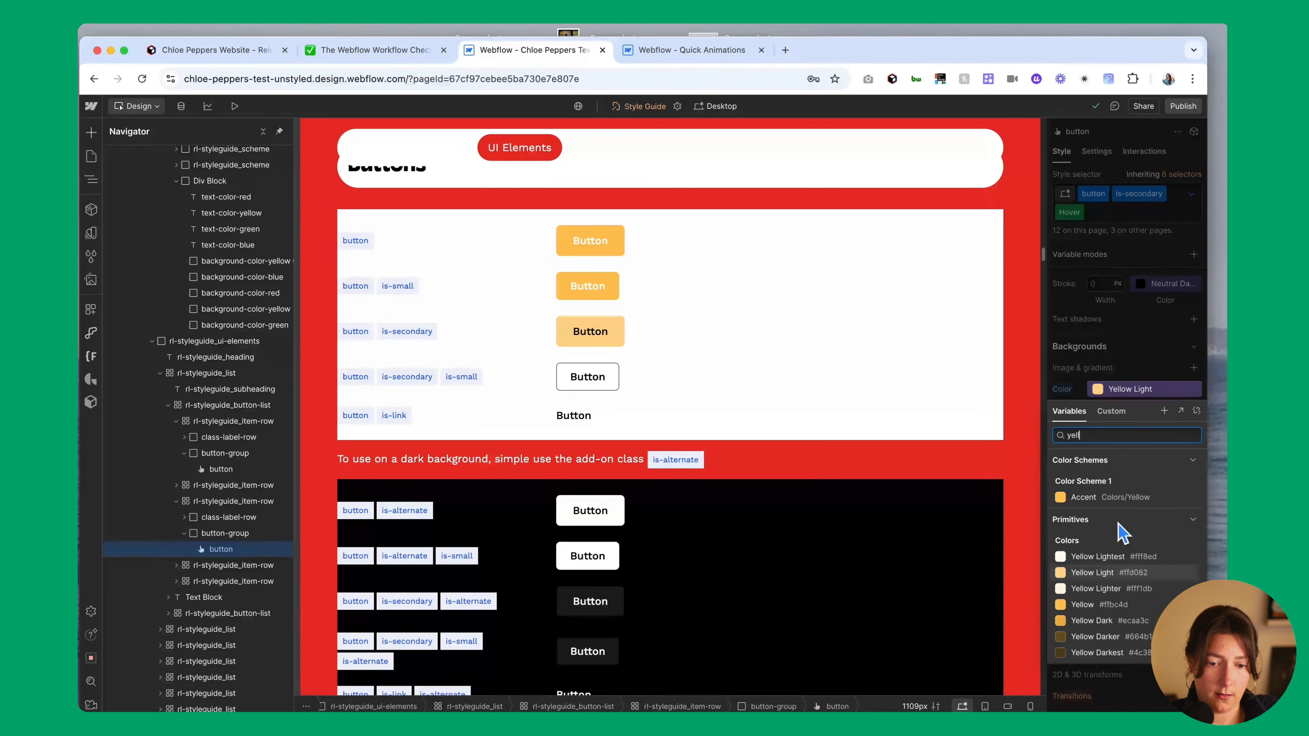
left_click(1081, 603)
left_click(600, 214)
Set the text color of the base button class to the Neutral Darkest variable
left_click(613, 241)
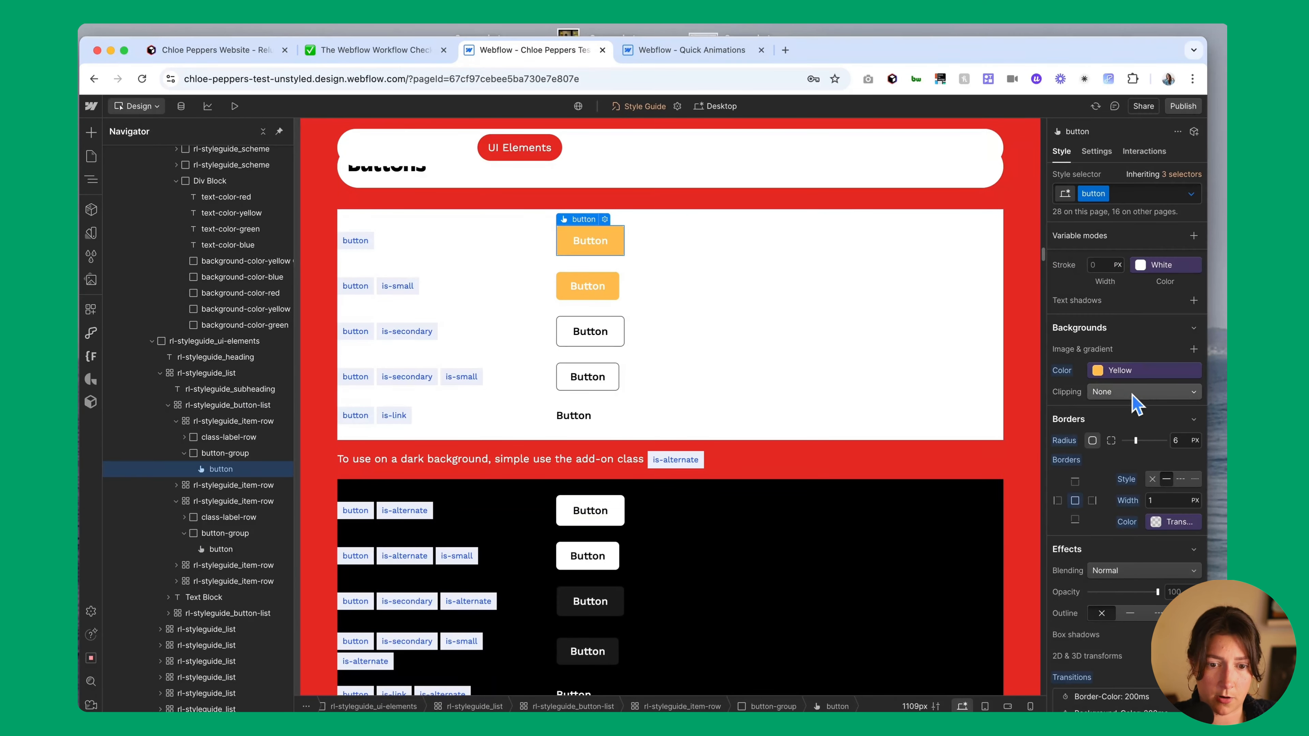
scroll(1130, 397, "up", 5)
left_click(1115, 331)
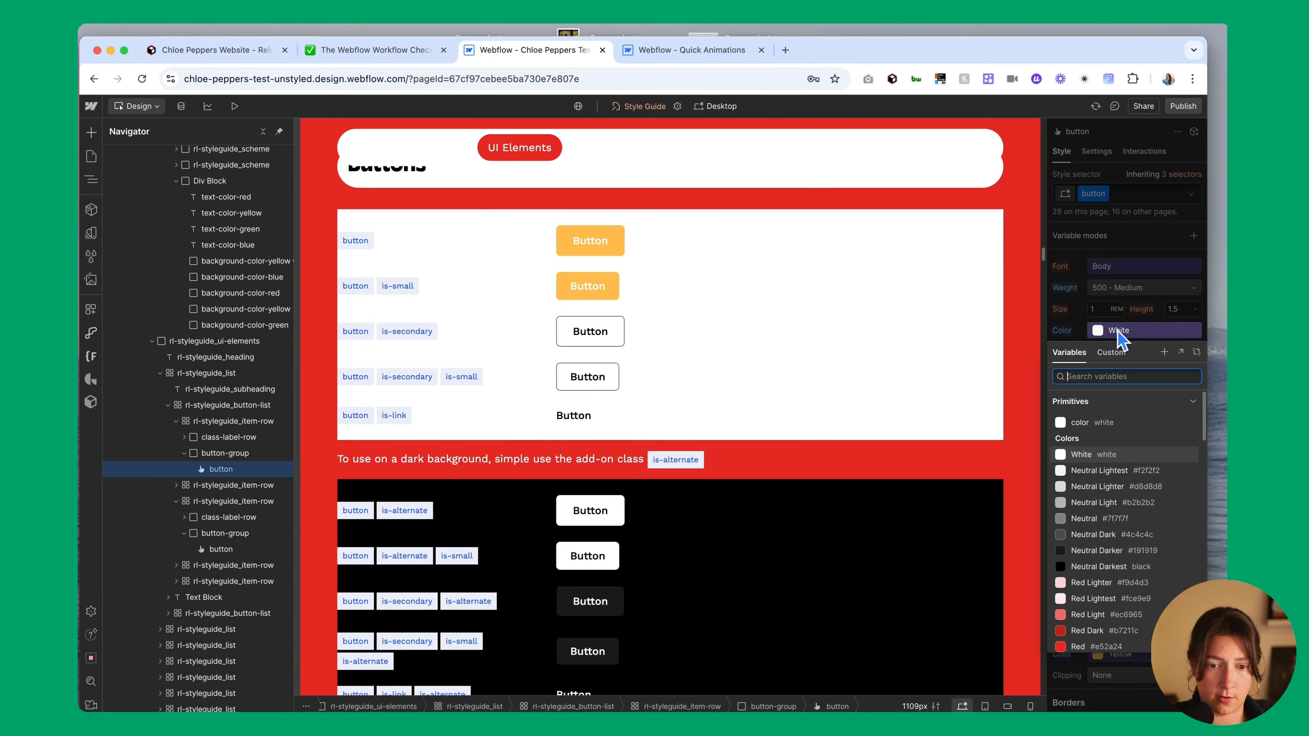
left_click(1080, 565)
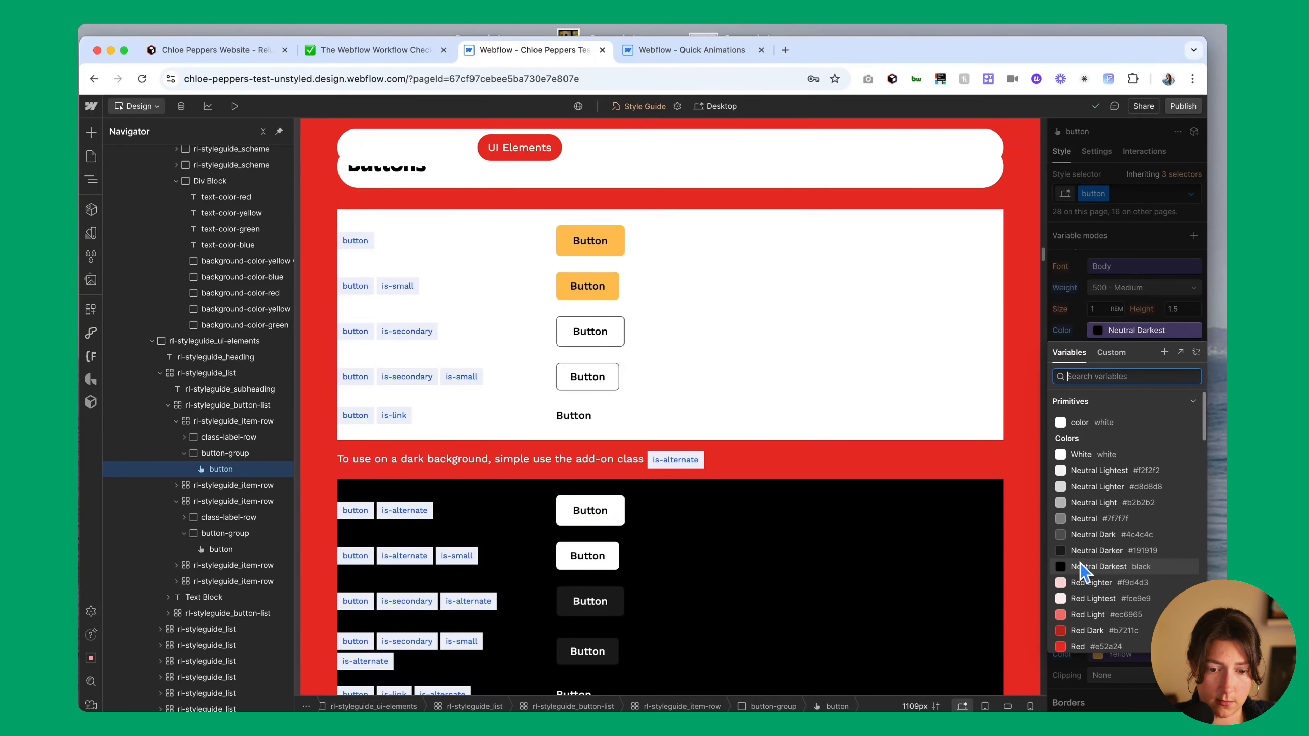
left_click(604, 334)
left_click(702, 349)
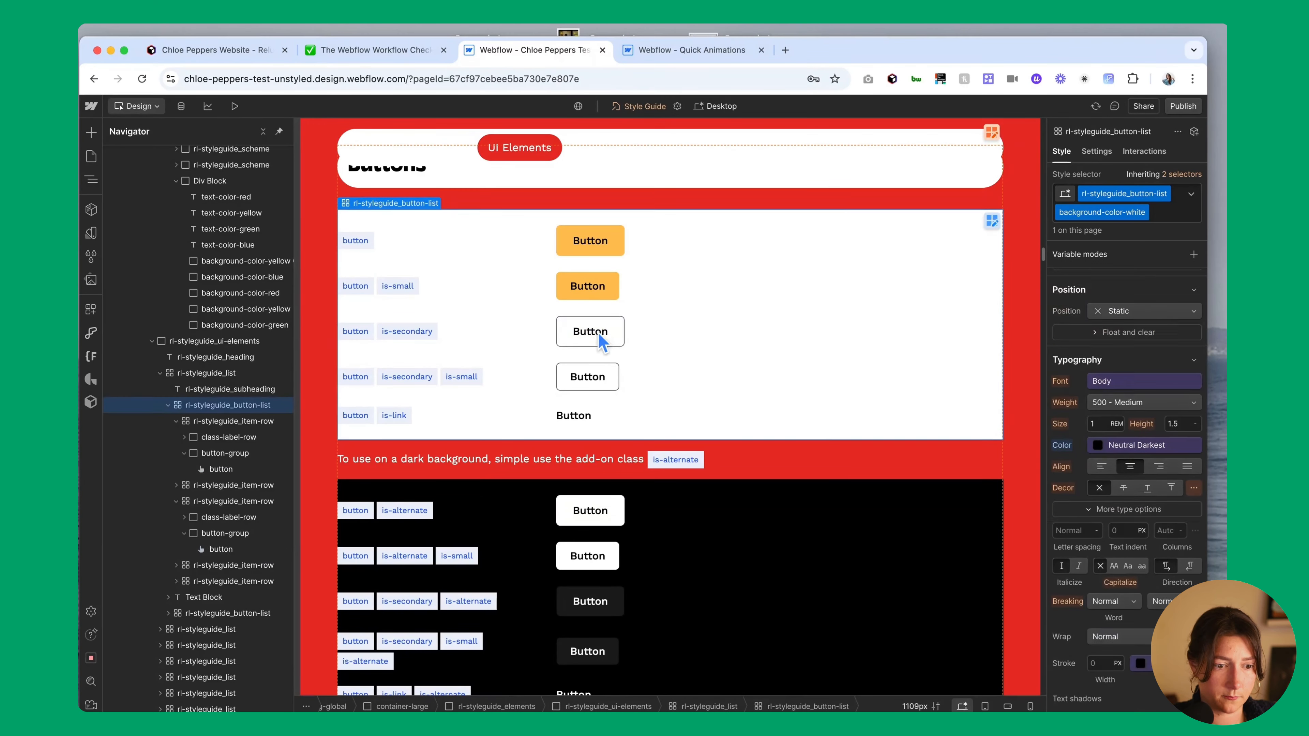
Examine the is-alternate button styles in the button list on the black background
scroll(674, 375, "down", 1)
scroll(670, 381, "down", 3)
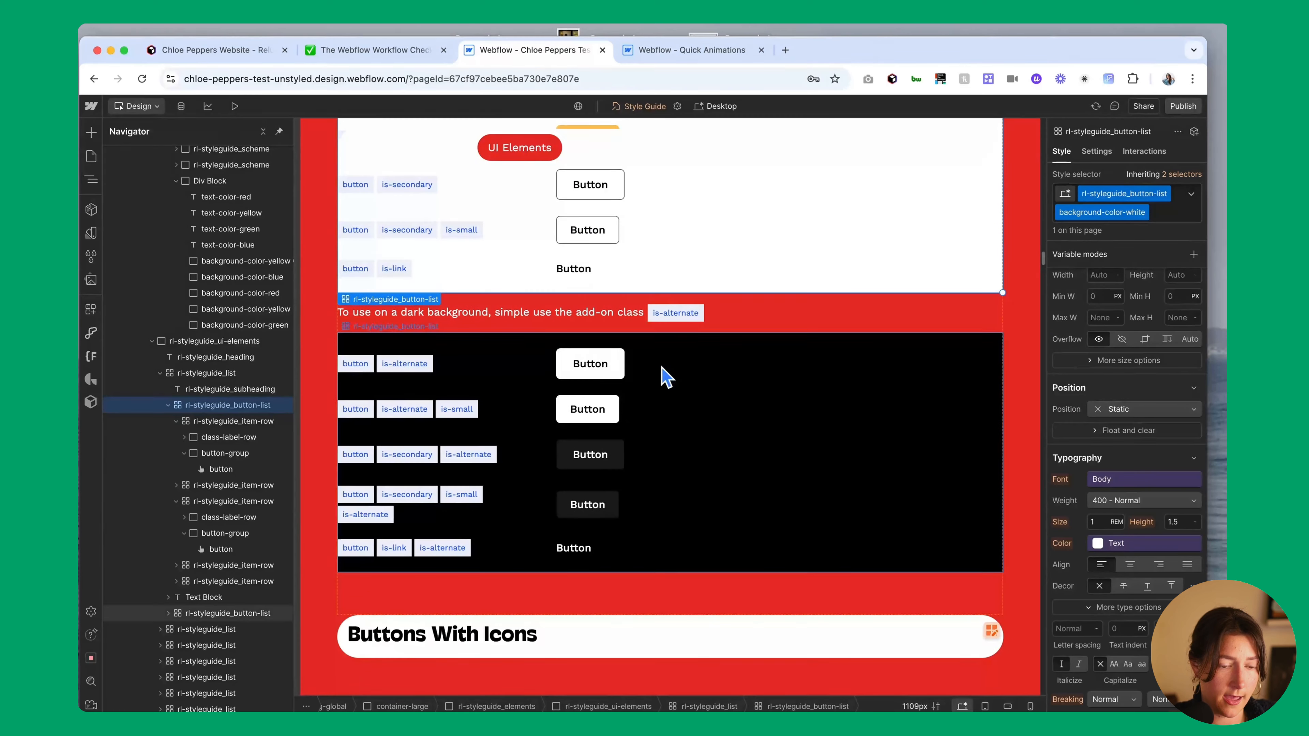
left_click(747, 372)
scroll(748, 372, "down", 1)
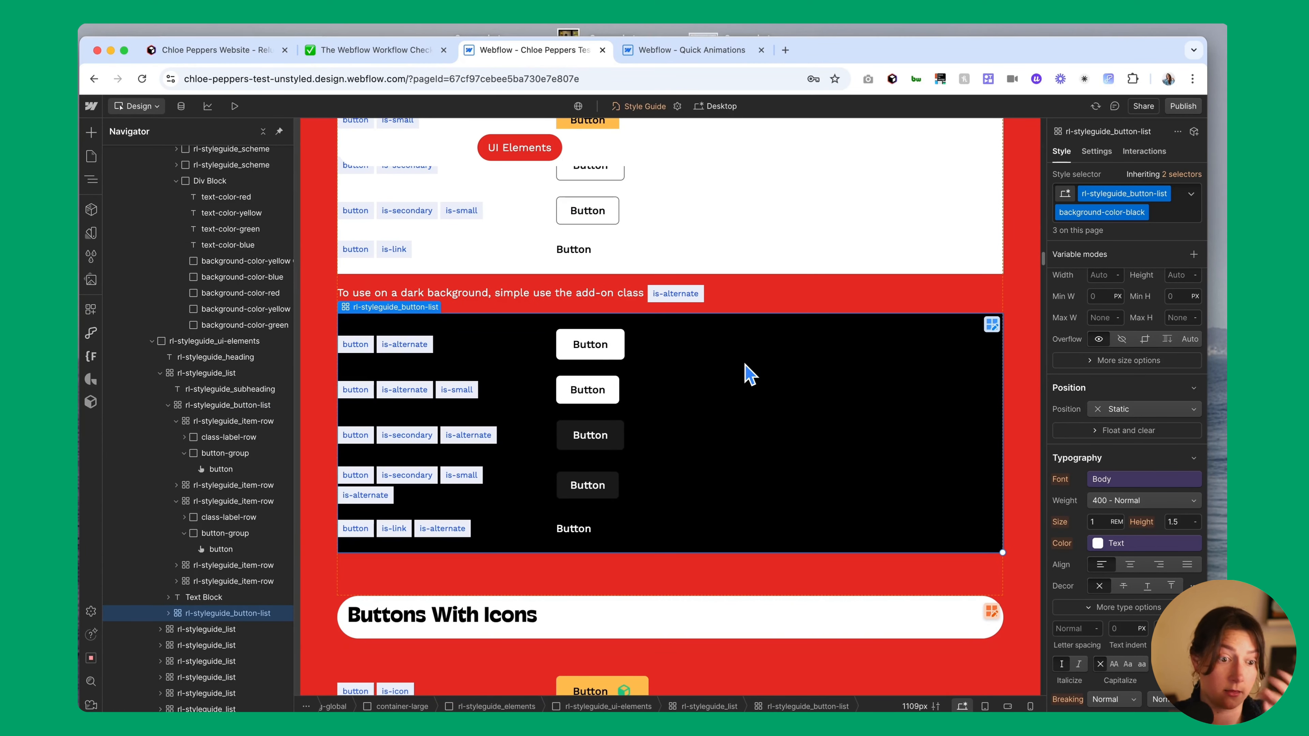
left_click(613, 348)
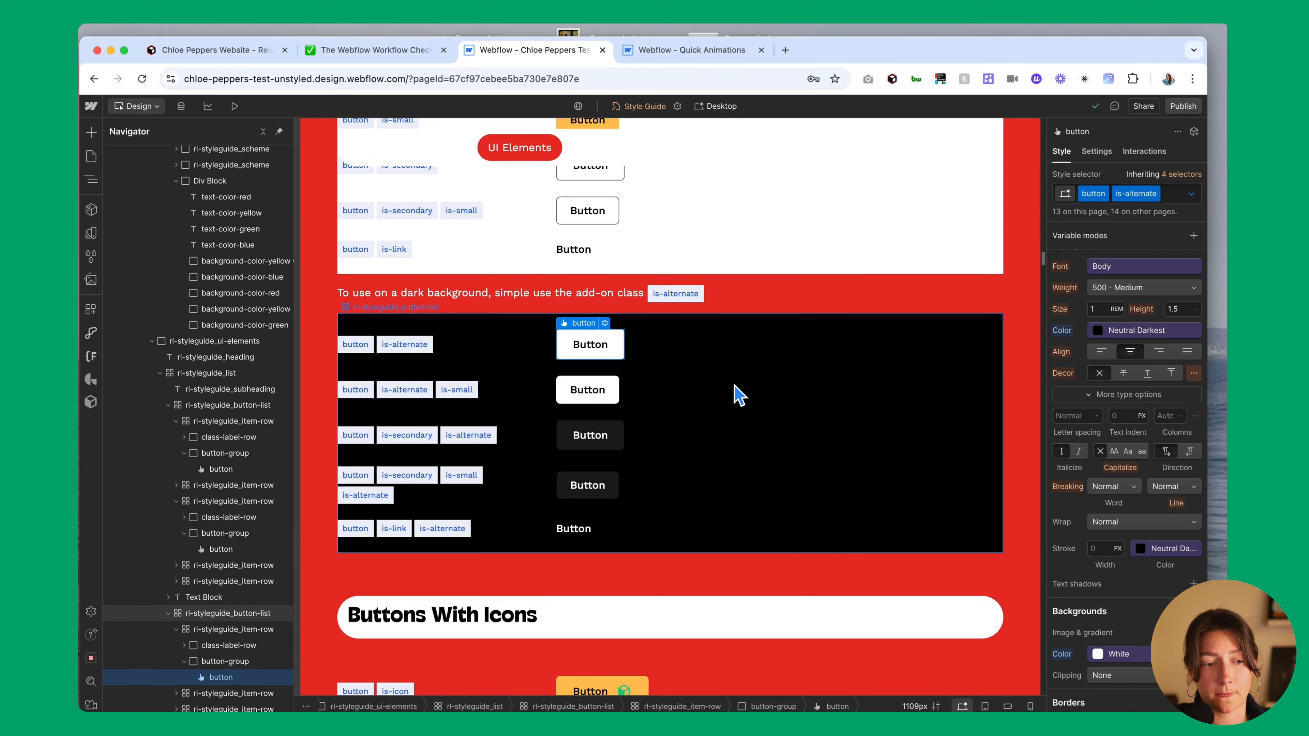
scroll(775, 467, "up", 5)
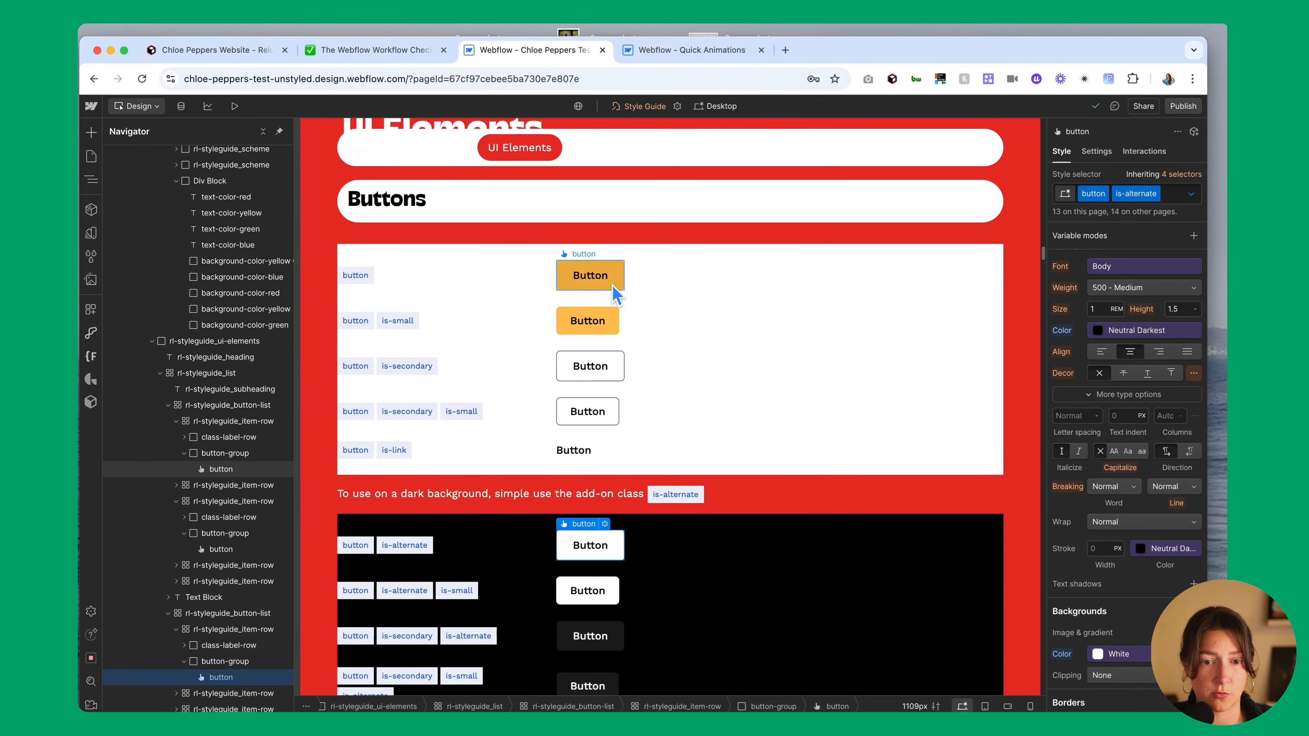
Duplicate the primary button in the first row of the Buttons list and select the copy
left_click(614, 288)
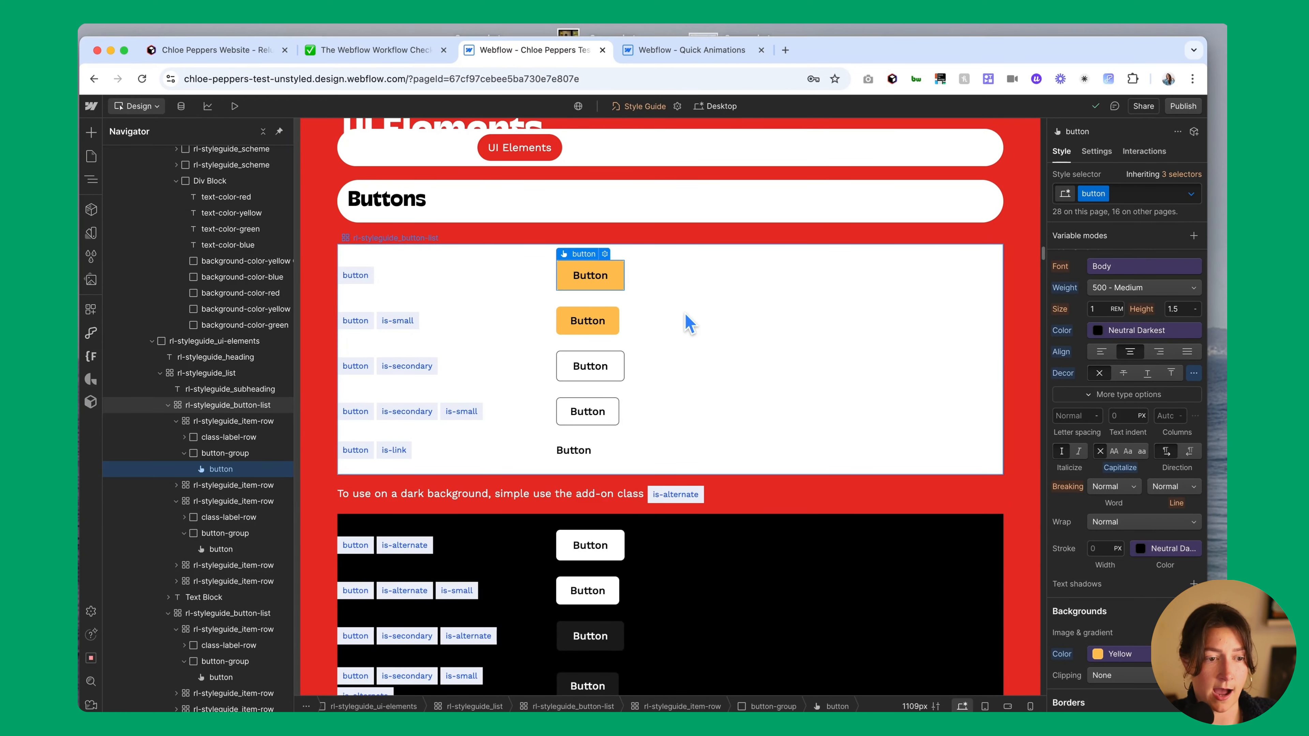
key("super+d")
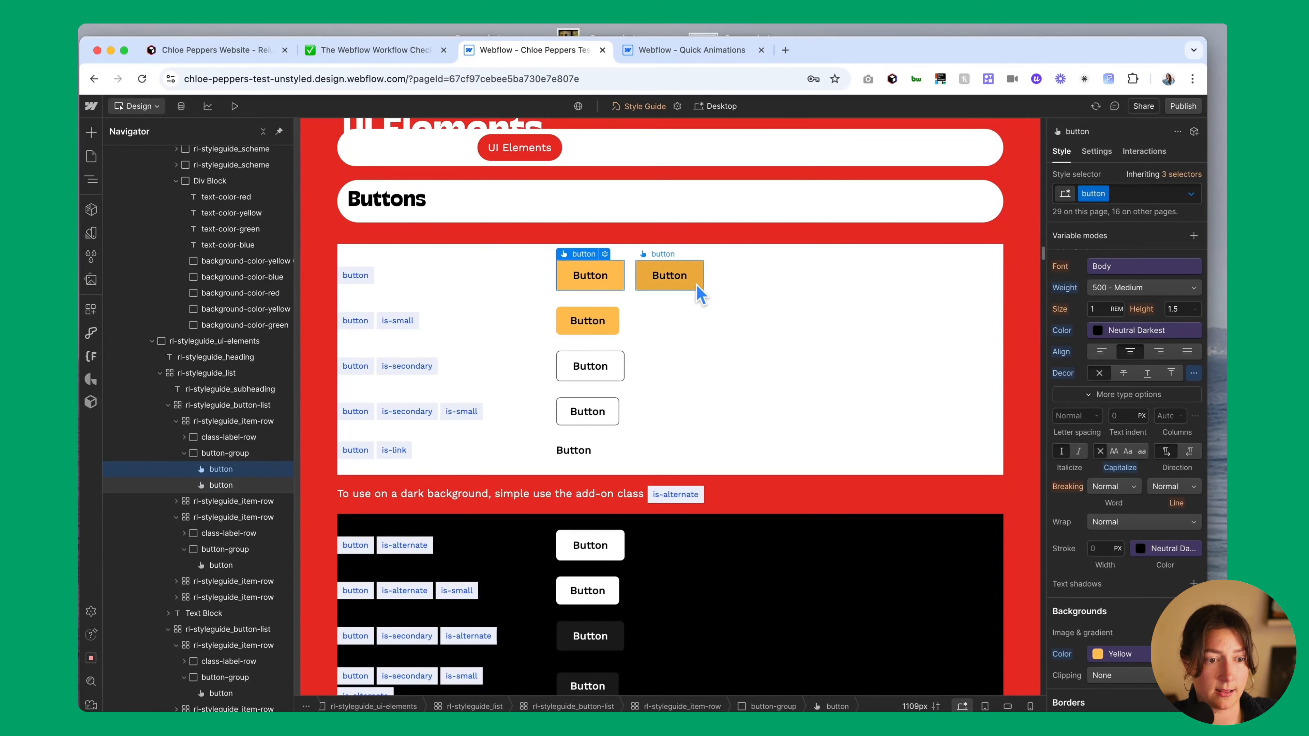
left_click(1140, 193)
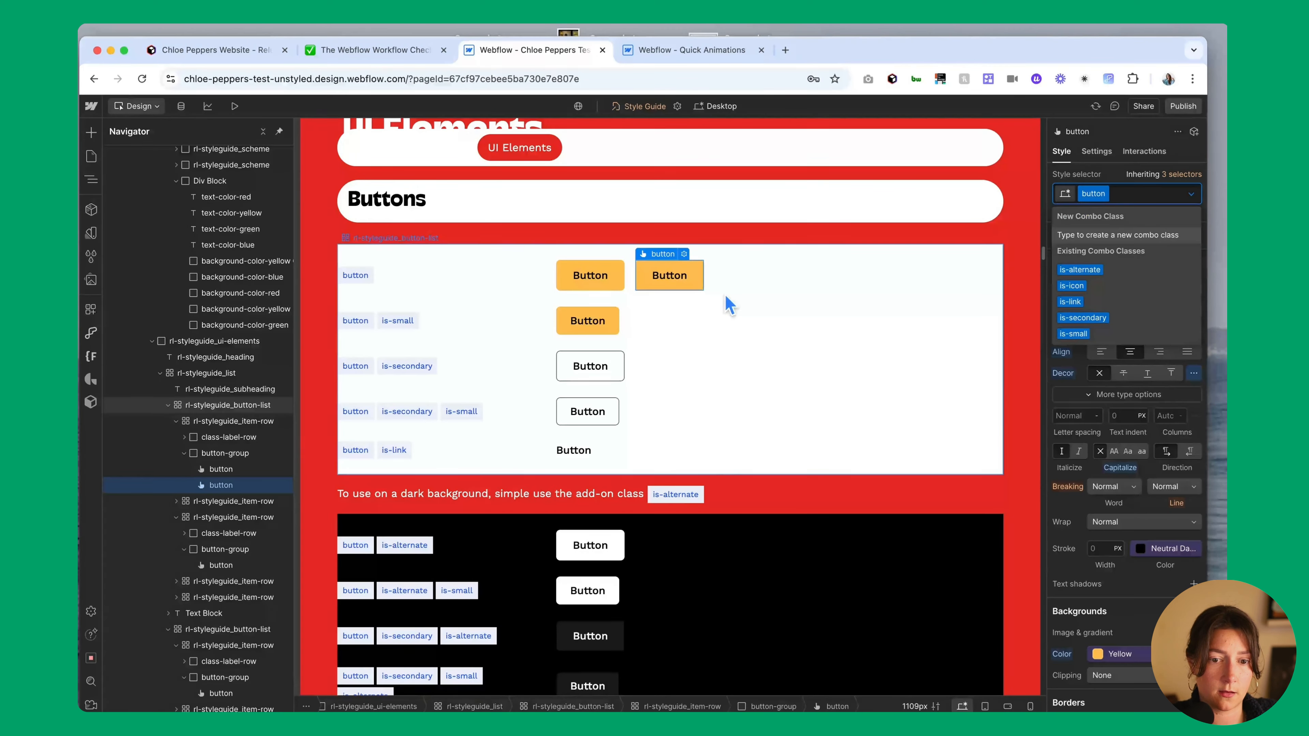
scroll(725, 611, "down", 4)
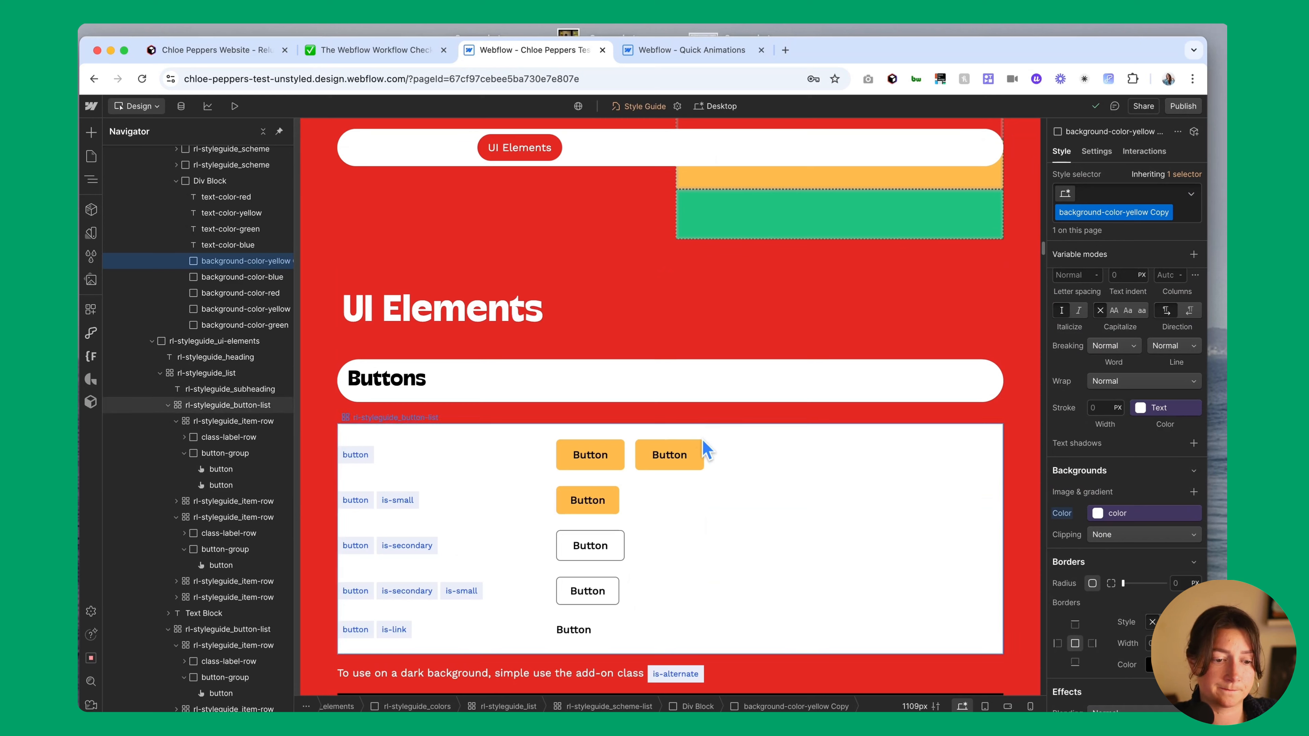
left_click(699, 454)
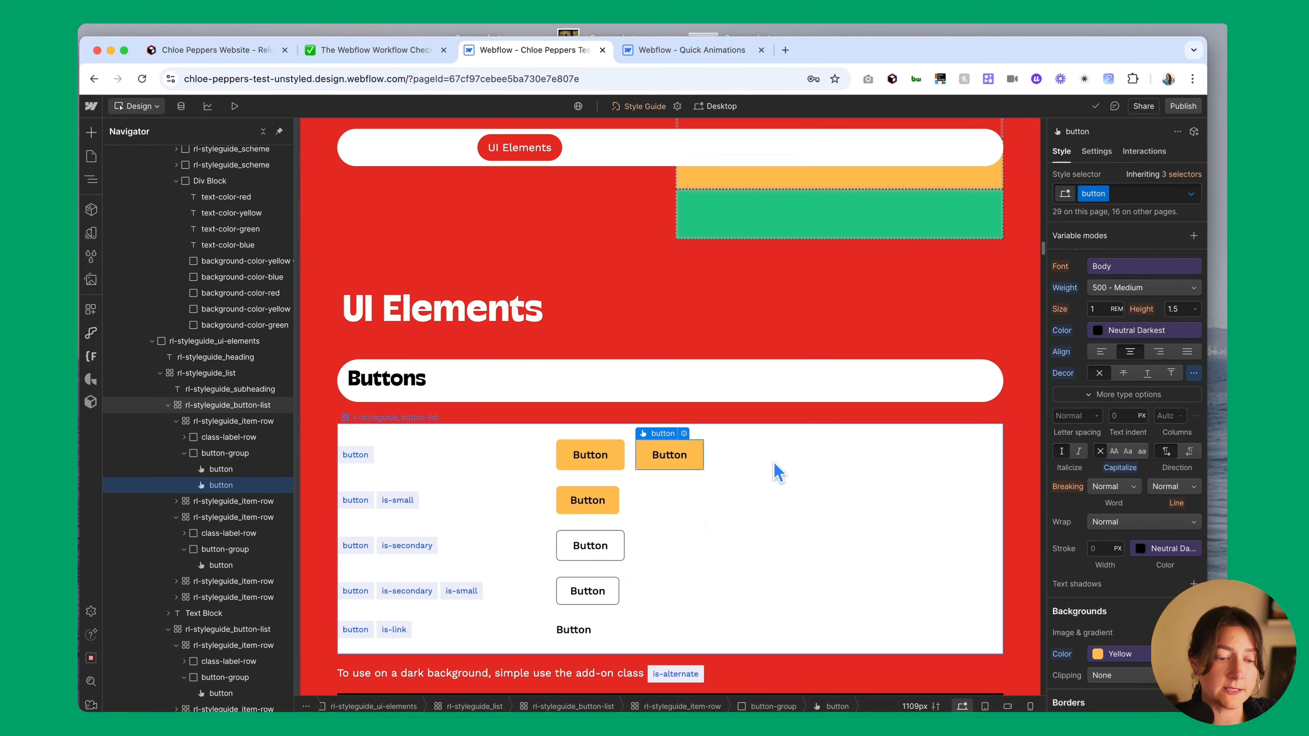
Rename the background-color-blue class on the blue block in the Colors section to is-blue
scroll(781, 447, "up", 3)
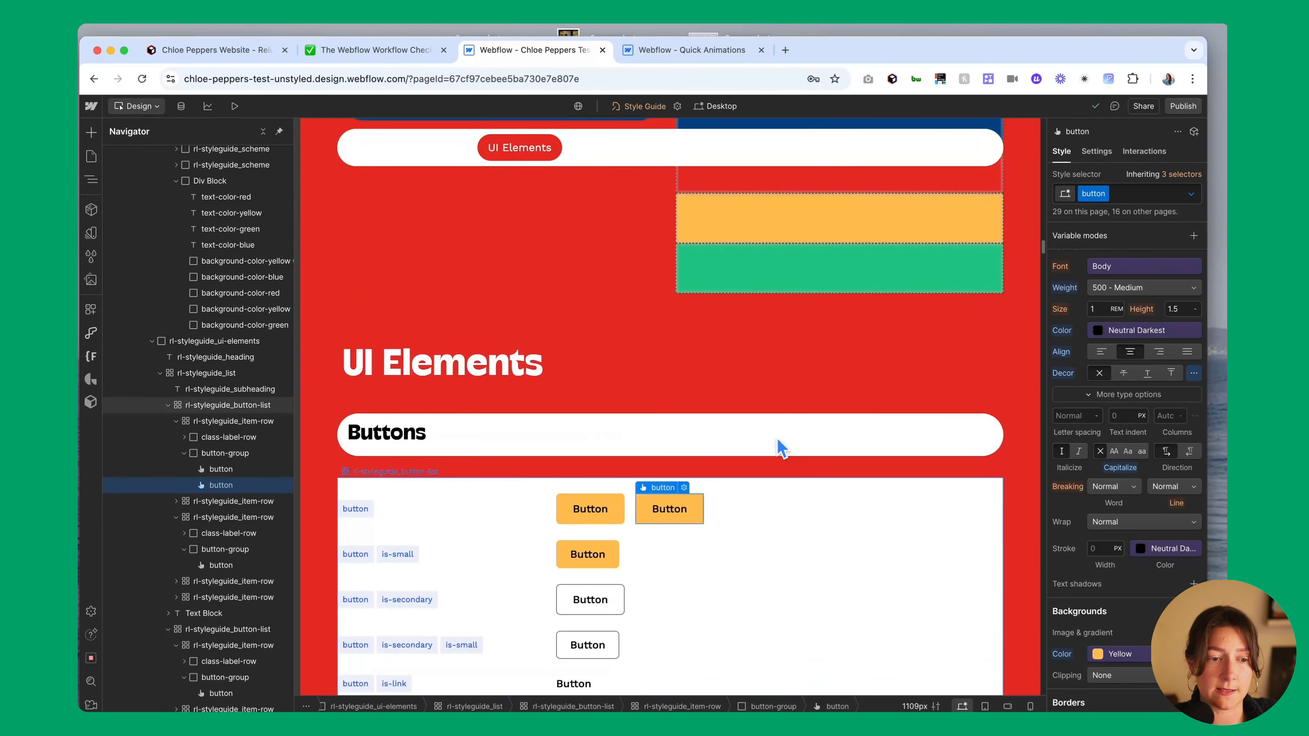
scroll(845, 237, "up", 1)
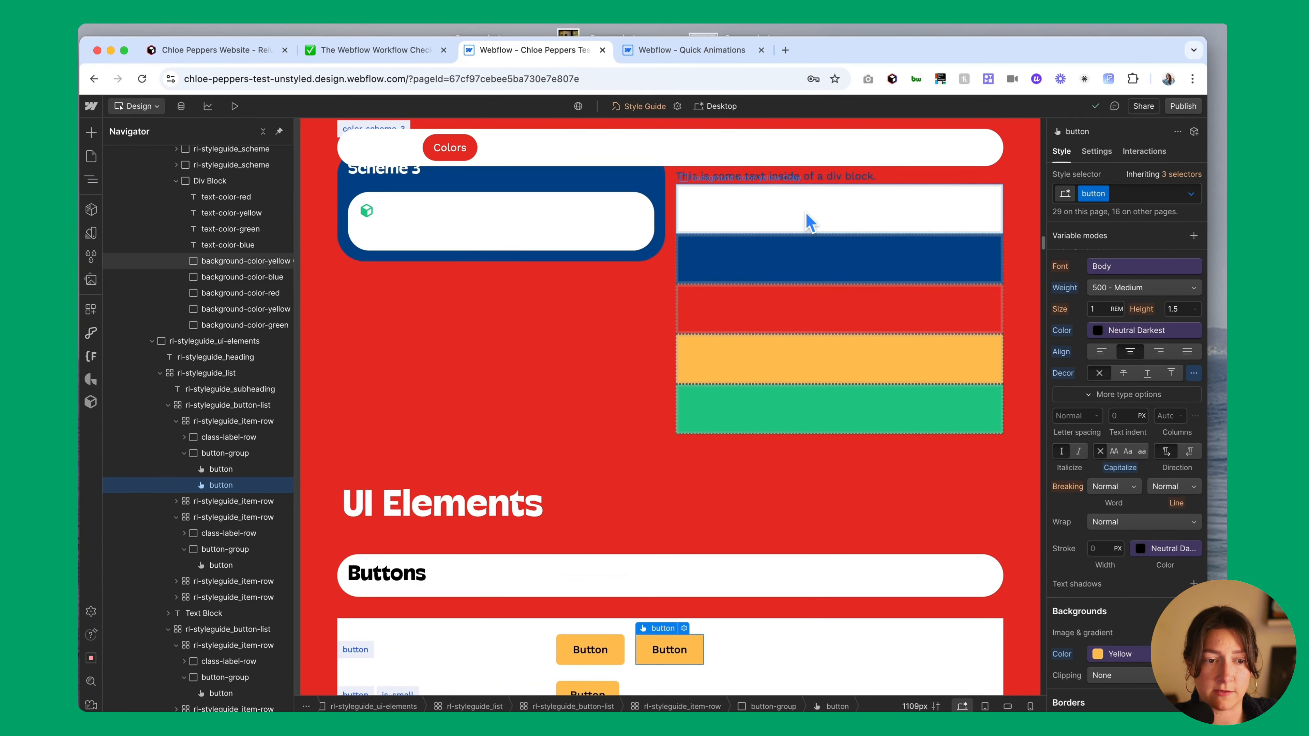
left_click(804, 245)
scroll(782, 265, "up", 4)
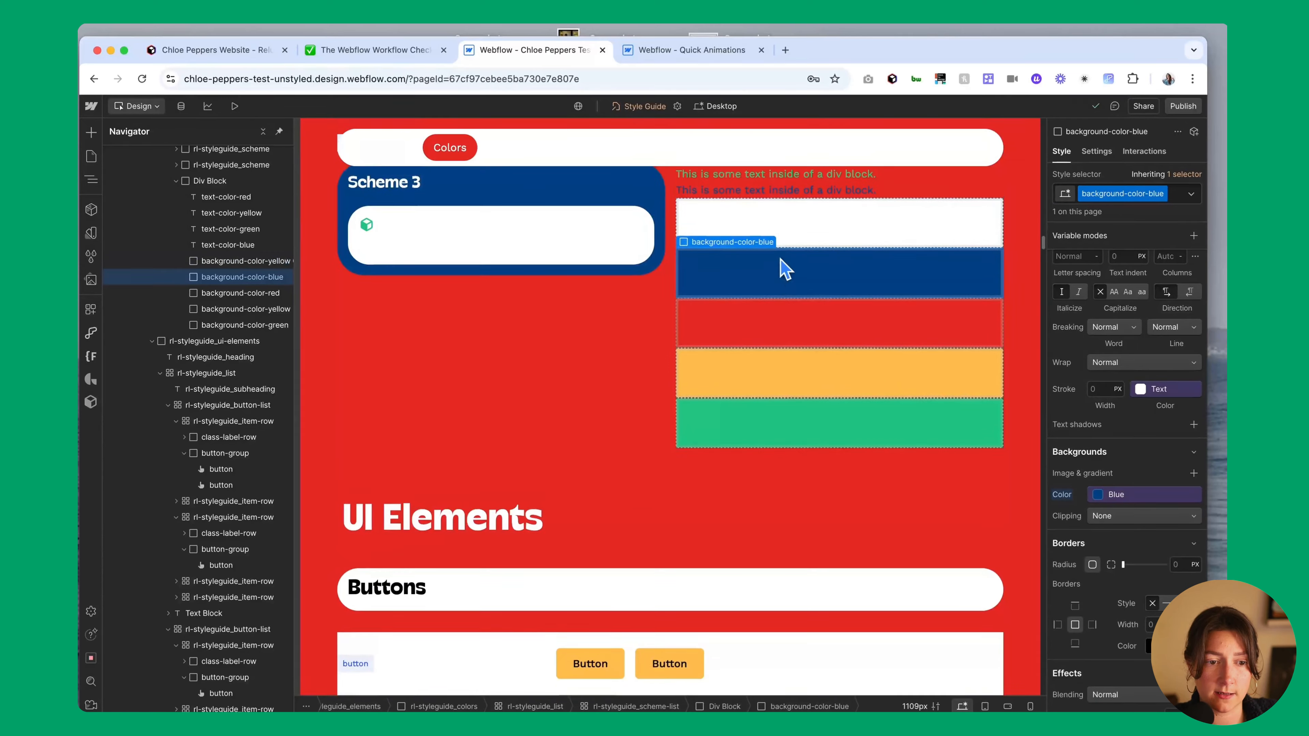
left_click(794, 393)
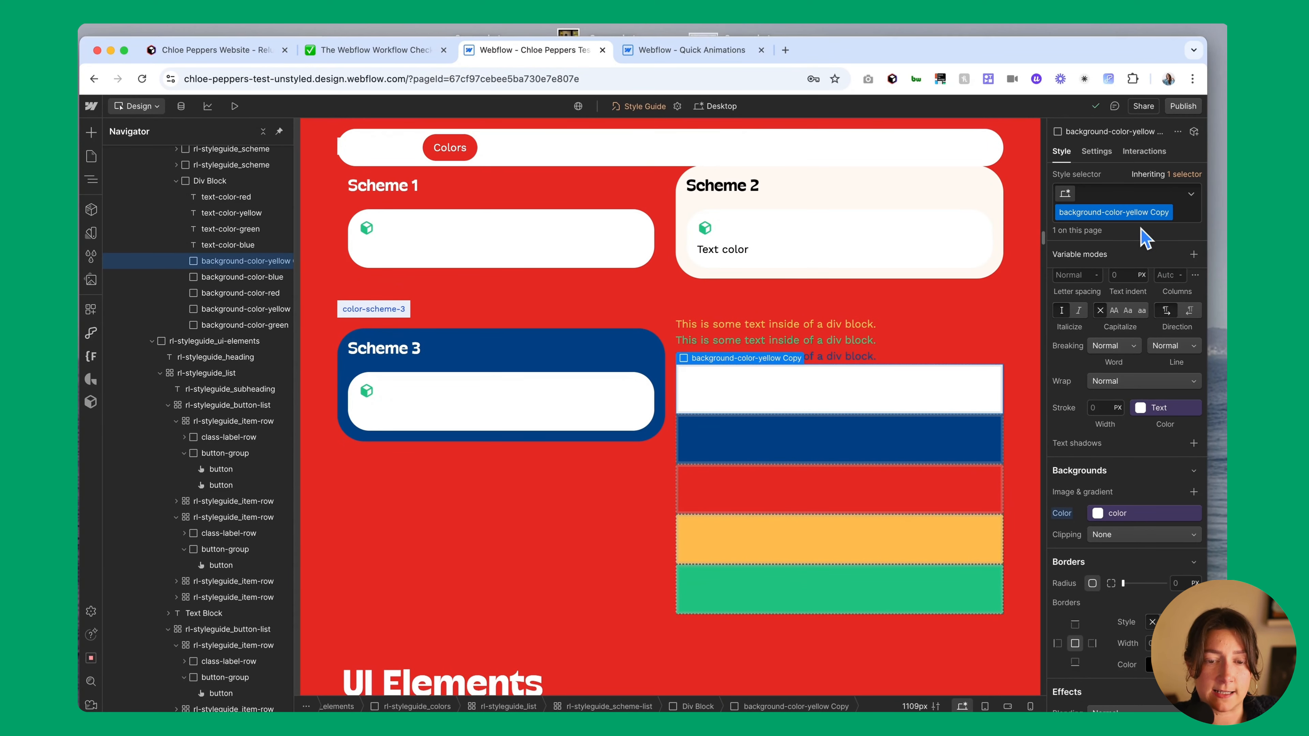
left_click(825, 453)
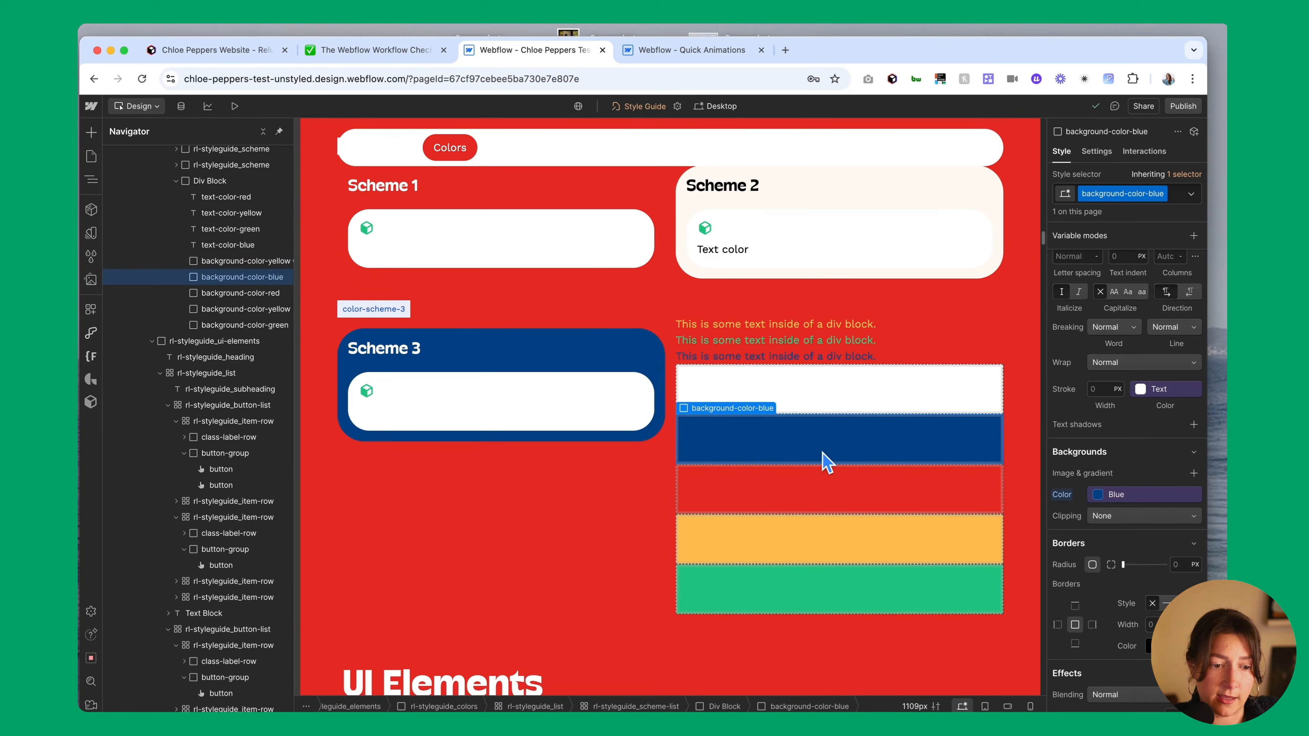
left_click(1163, 194)
left_click(1127, 215)
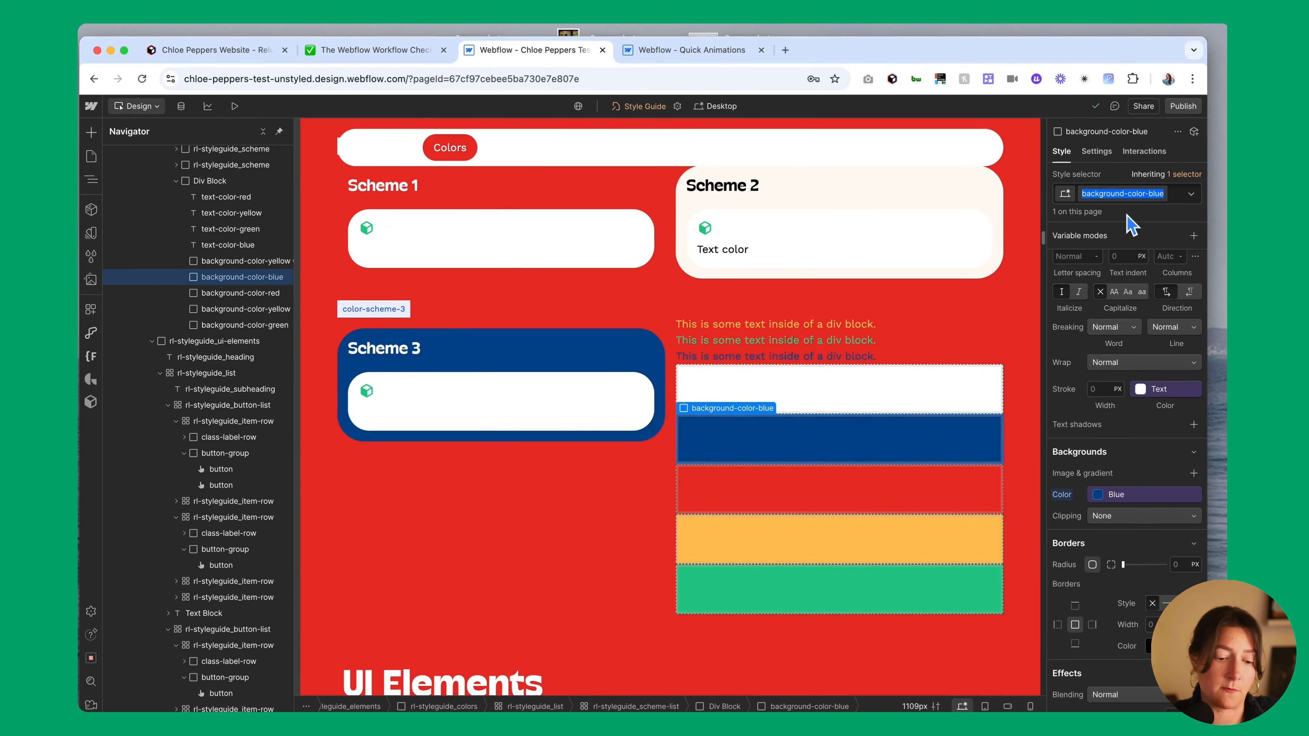
key("BackSpace")
type("is-blue")
key("Return")
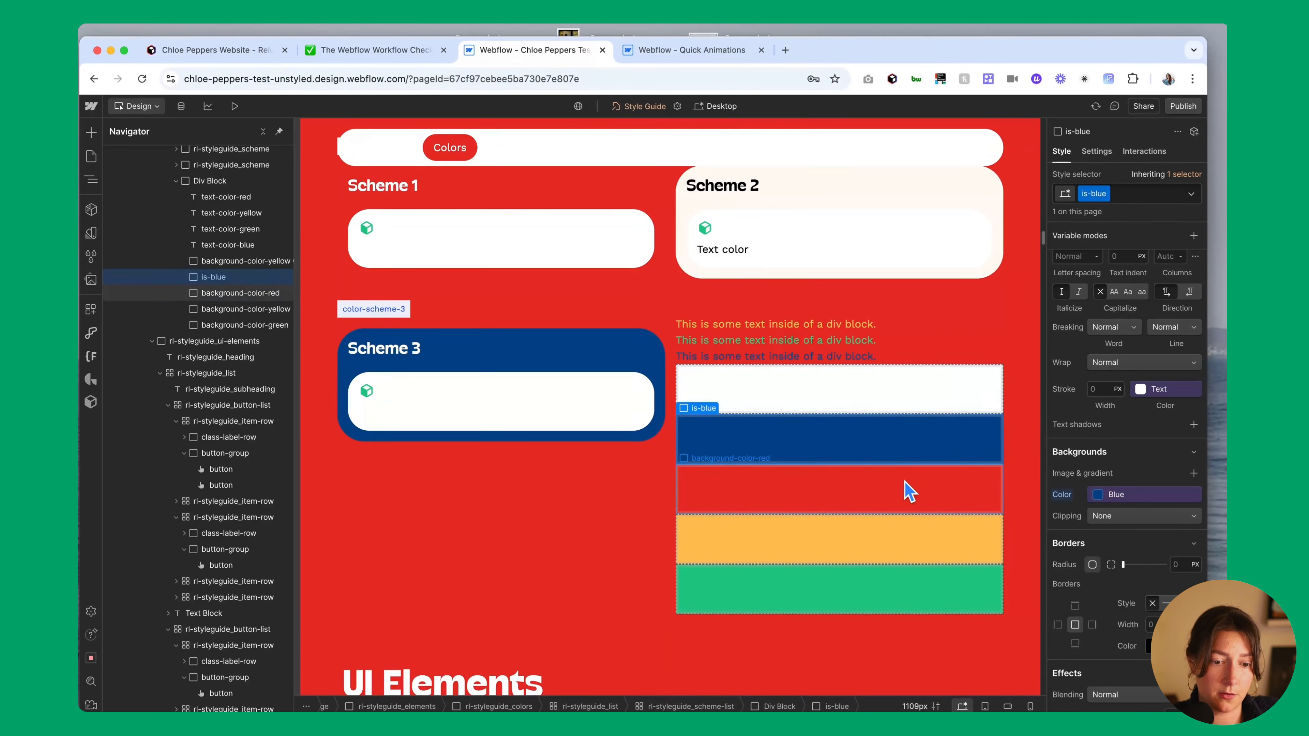
Rename the background-color-red class on the red block to is-red
left_click(906, 491)
left_click(1159, 193)
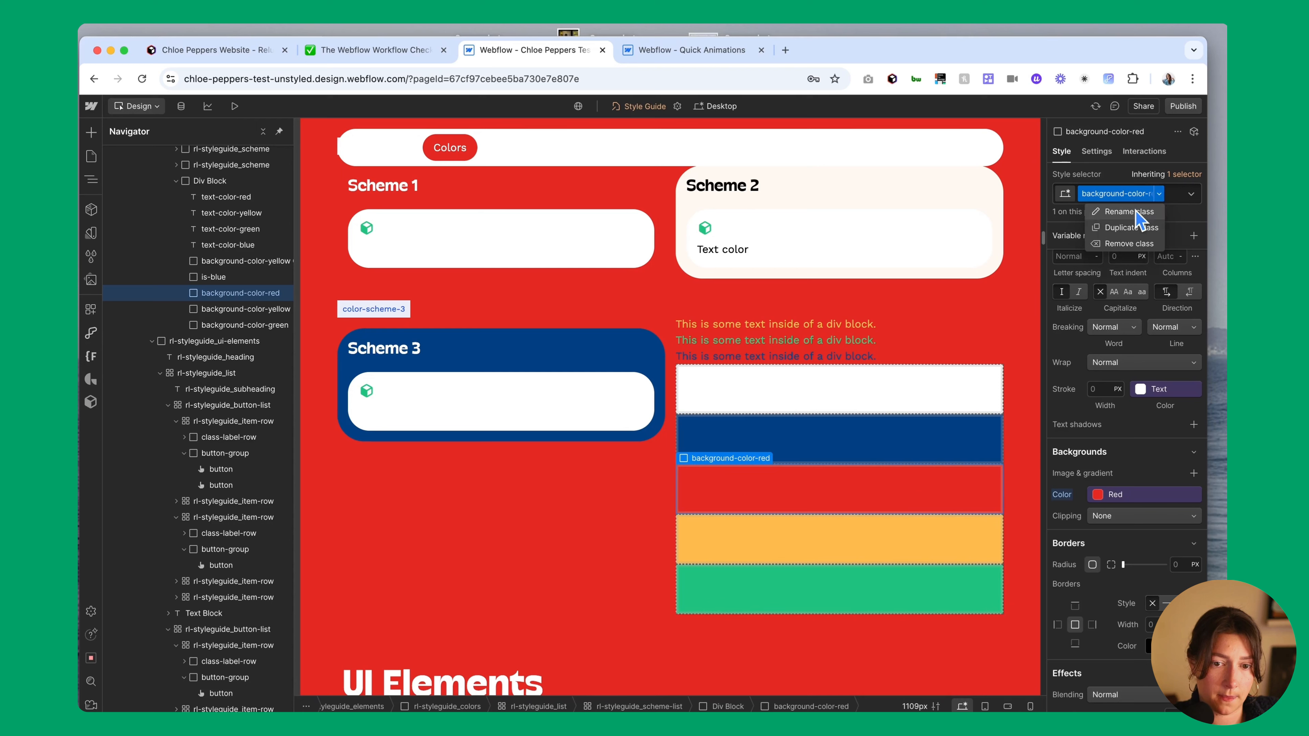
left_click(1139, 215)
type("is")
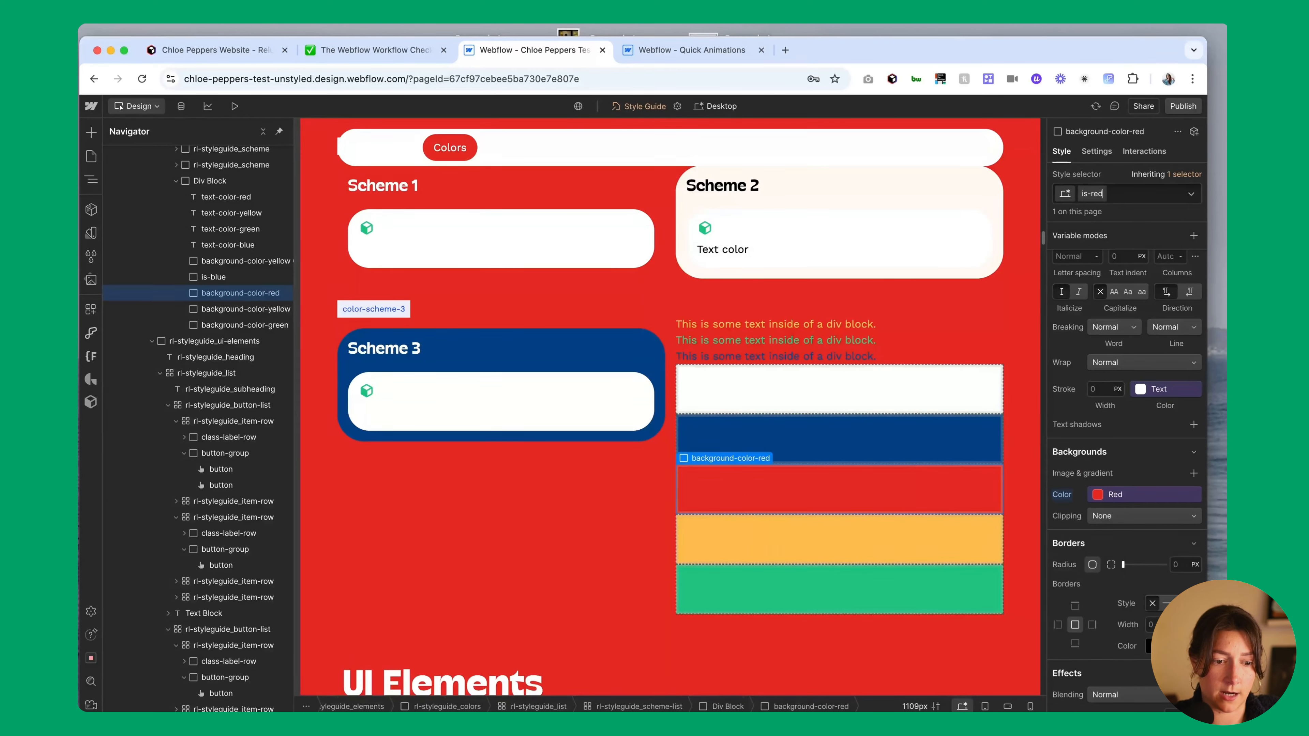
type("-red")
key("Return")
Rename the background-color-yellow class on the yellow block to is-yellow
left_click(948, 540)
left_click(1170, 194)
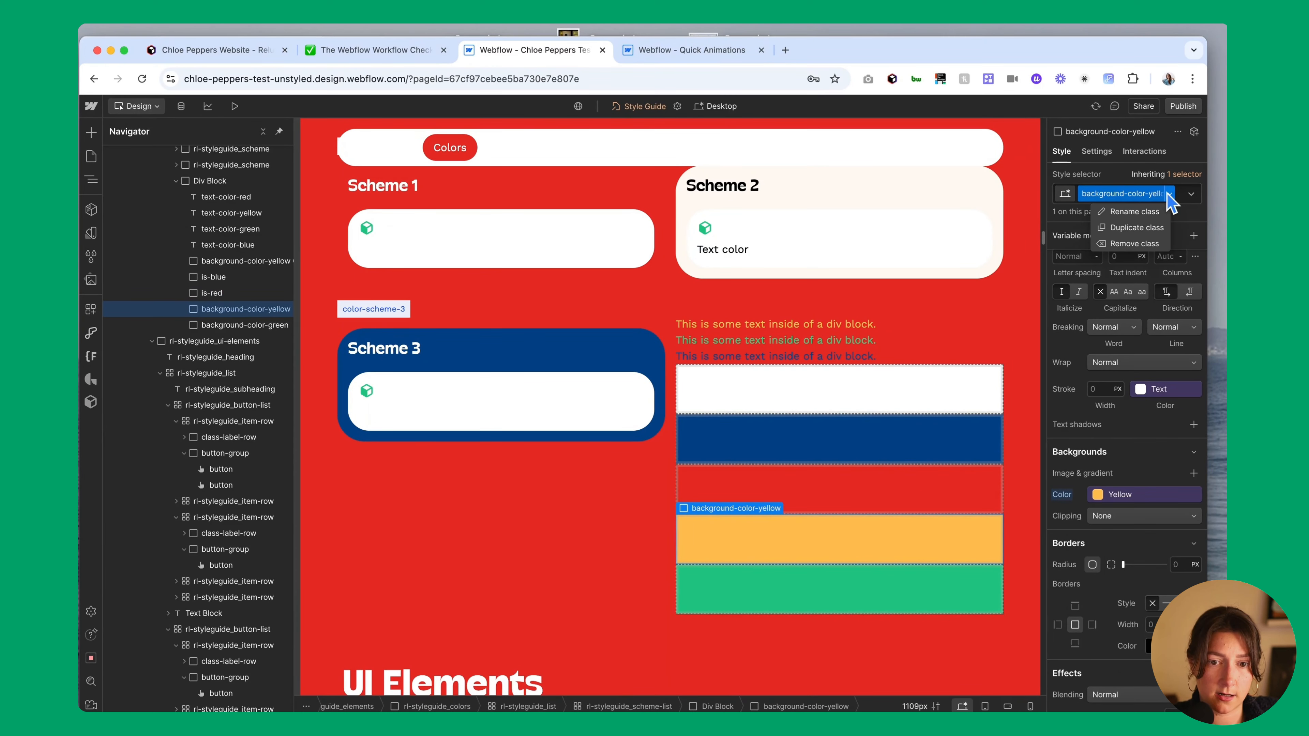
left_click(1144, 215)
type("is-ye")
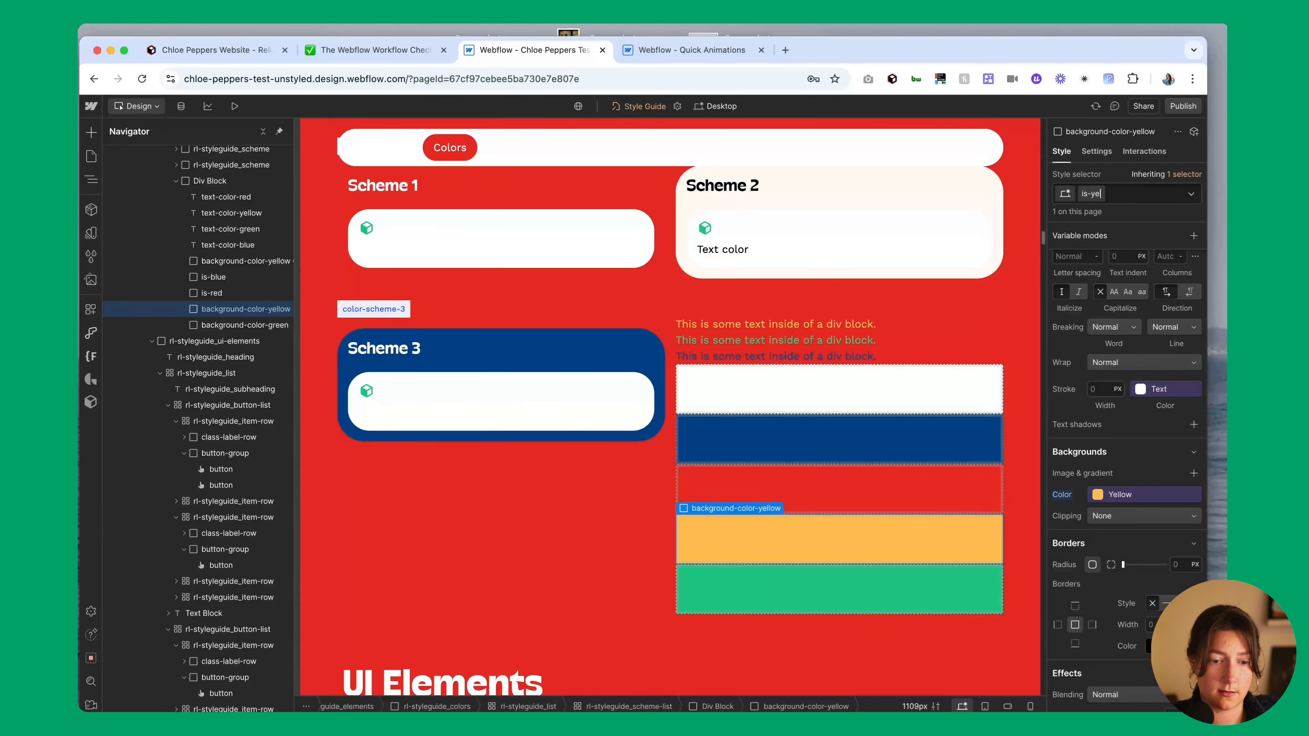
type("llow")
key("Return")
Rename the background-color-green class on the green block to is-green
left_click(960, 598)
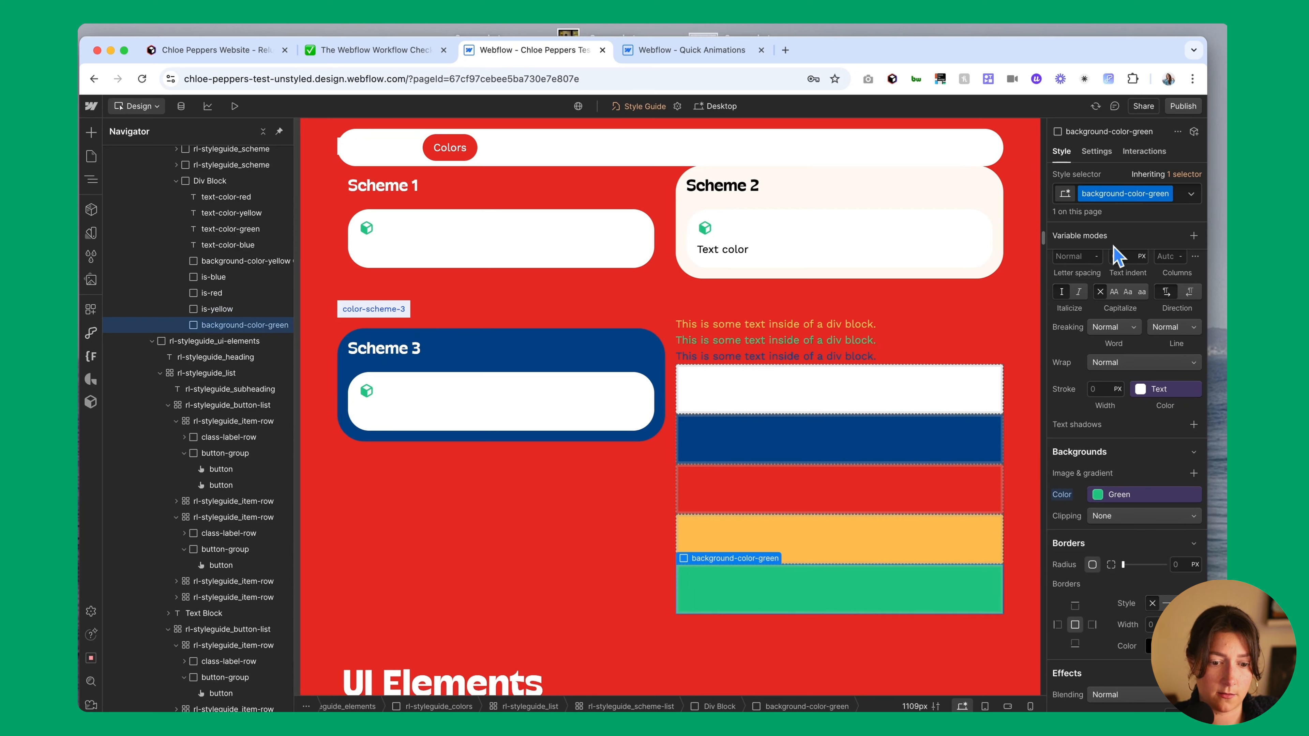
left_click(1168, 194)
left_click(1132, 212)
type("is-")
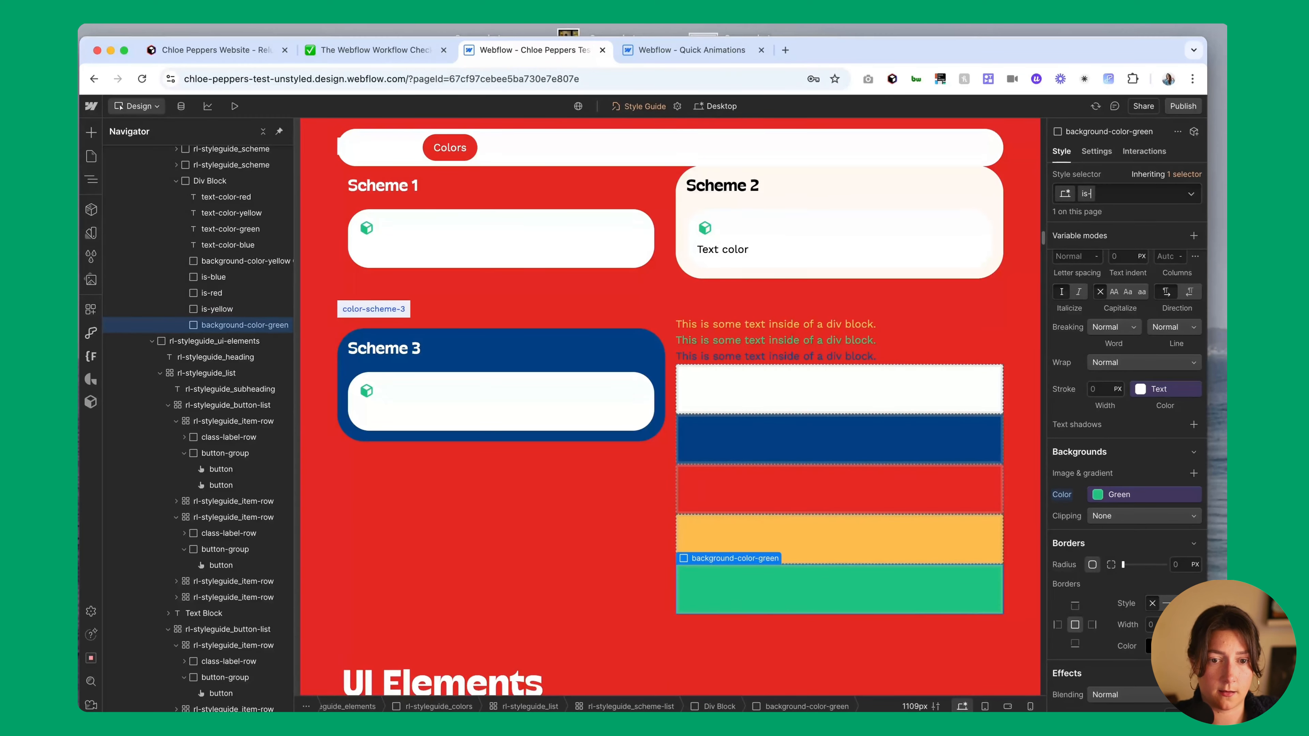
type("green")
key("Return")
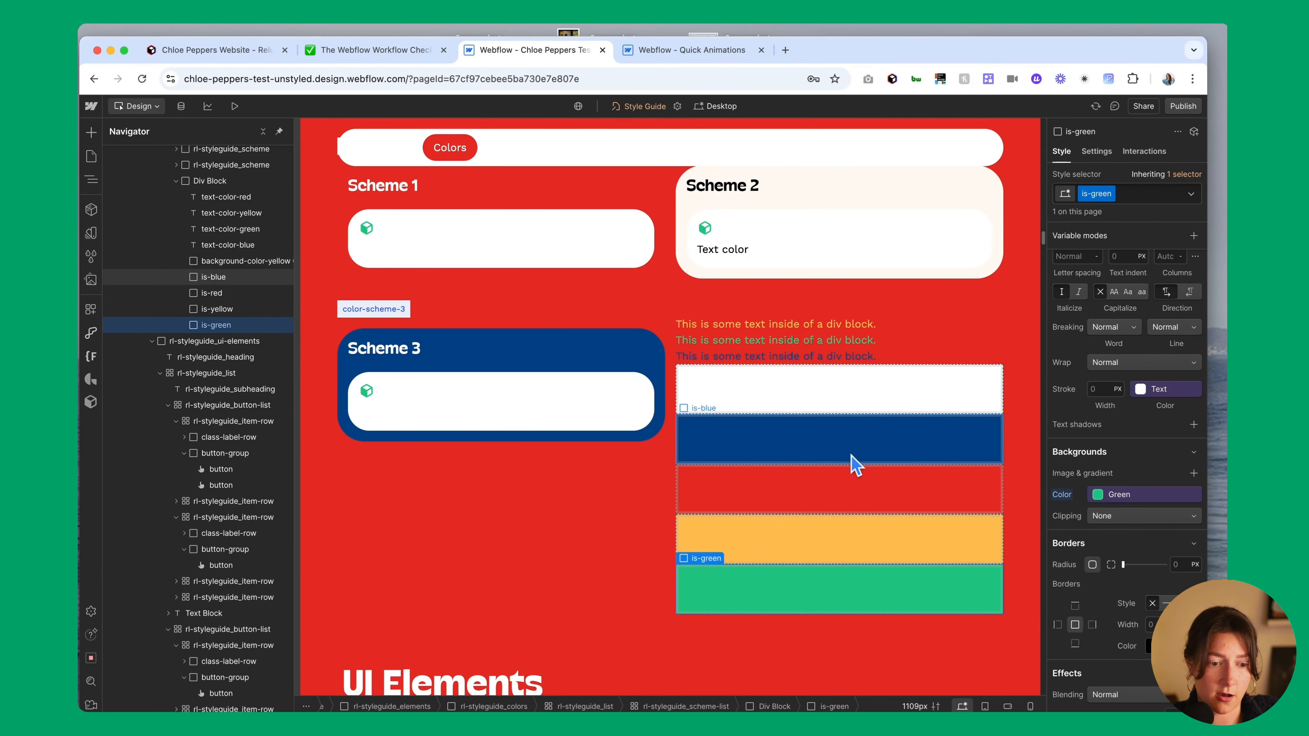
Rename the background-color-yellow Copy class on the white block to is-white
left_click(851, 445)
left_click(915, 391)
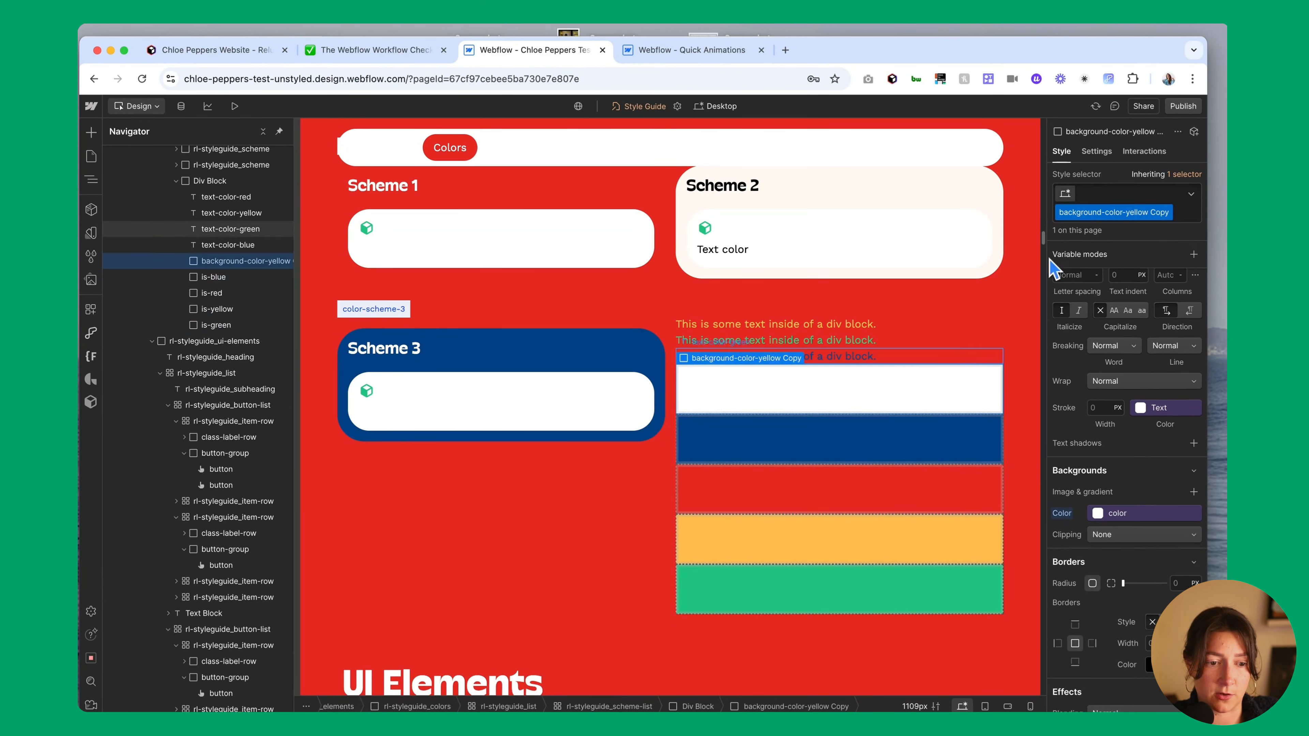
left_click(1168, 212)
left_click(1122, 262)
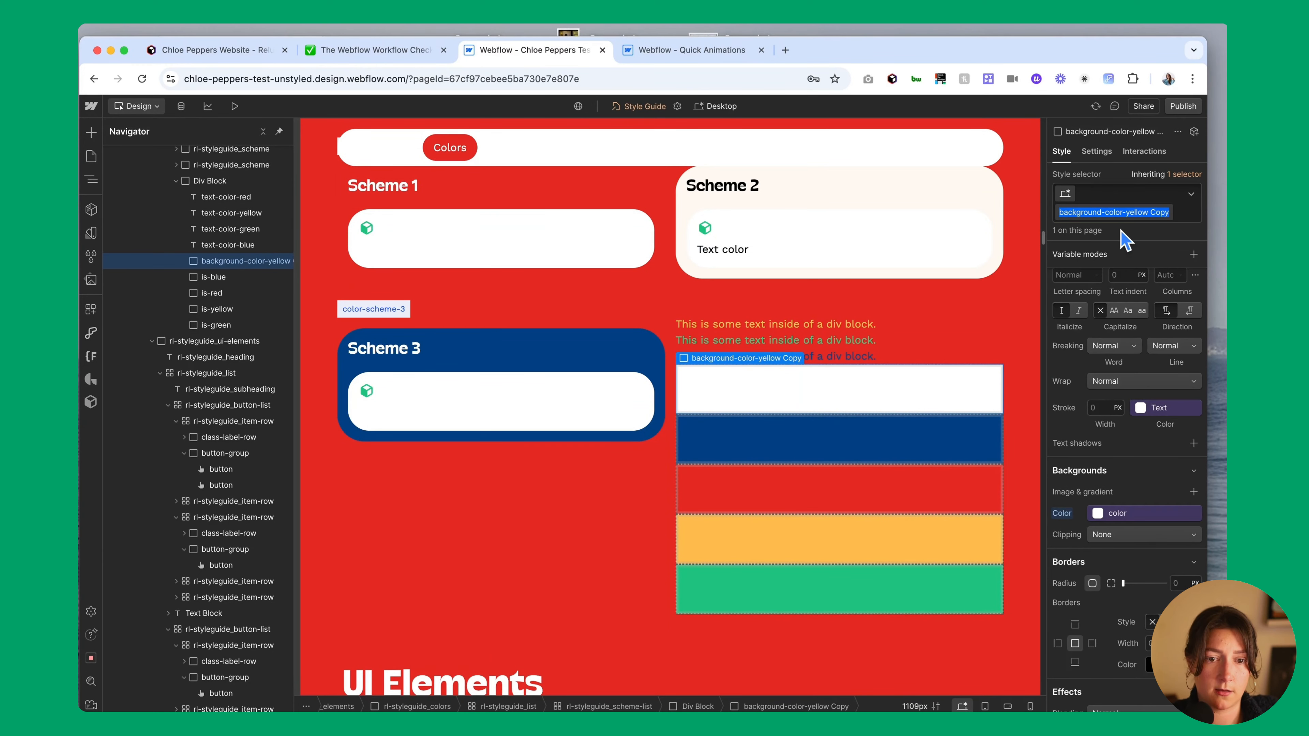
type("ba")
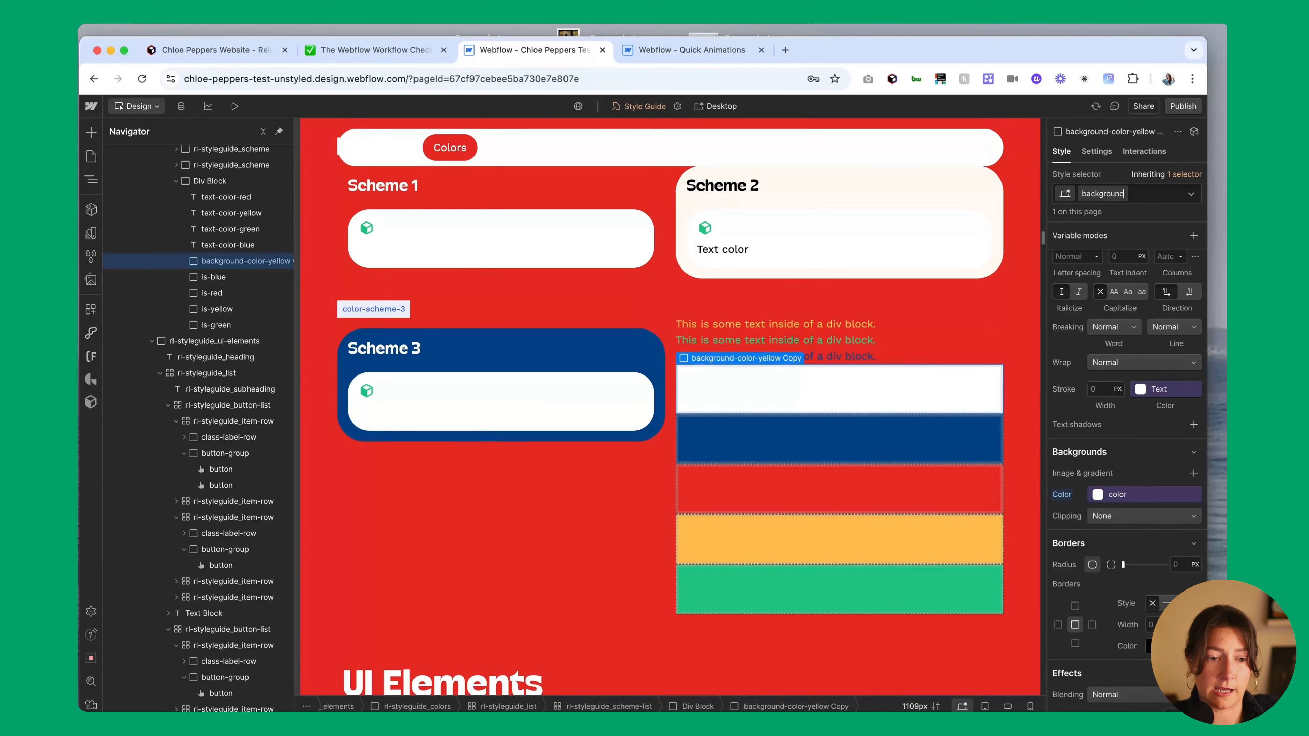
type("ckgro")
key("BackSpace")
key("BackSpace")
key("BackSpace")
key("BackSpace")
key("BackSpace")
key("BackSpace")
key("BackSpace")
type("is-white")
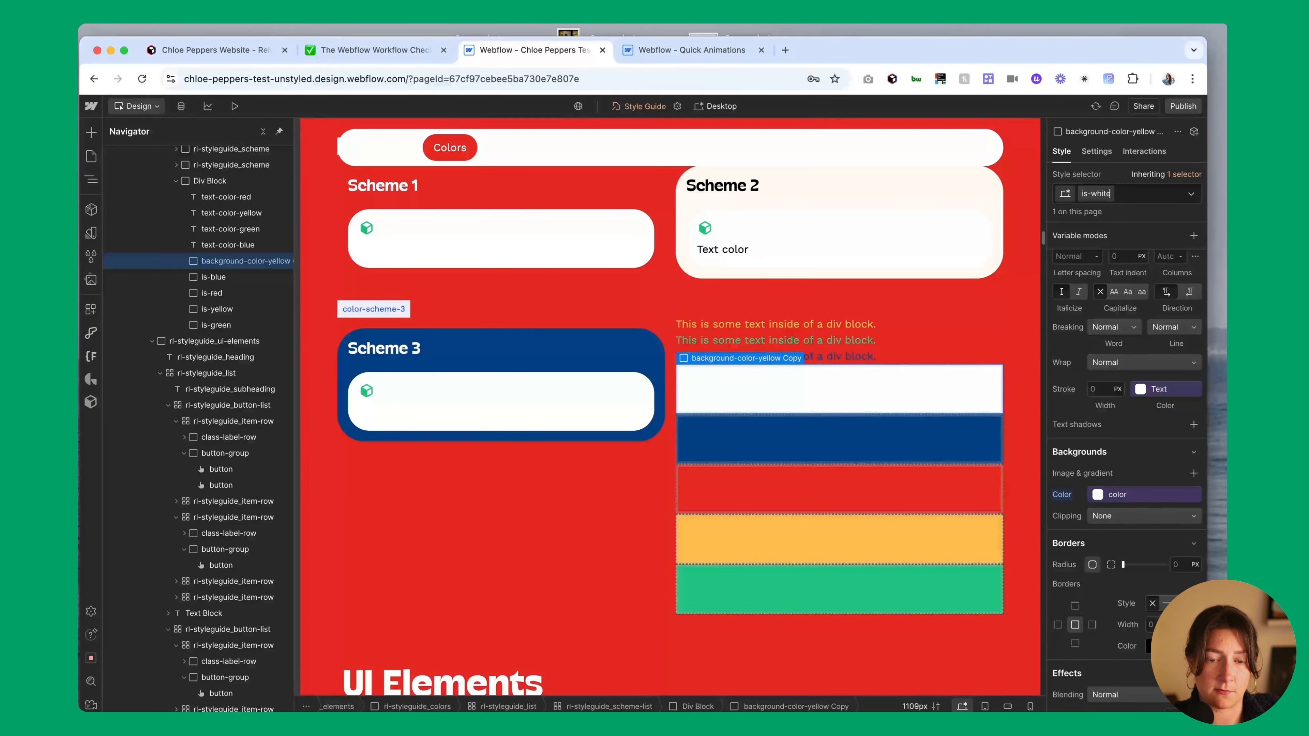
key("Return")
Check the class names on the white, blue, red, yellow and green background blocks
left_click(867, 457)
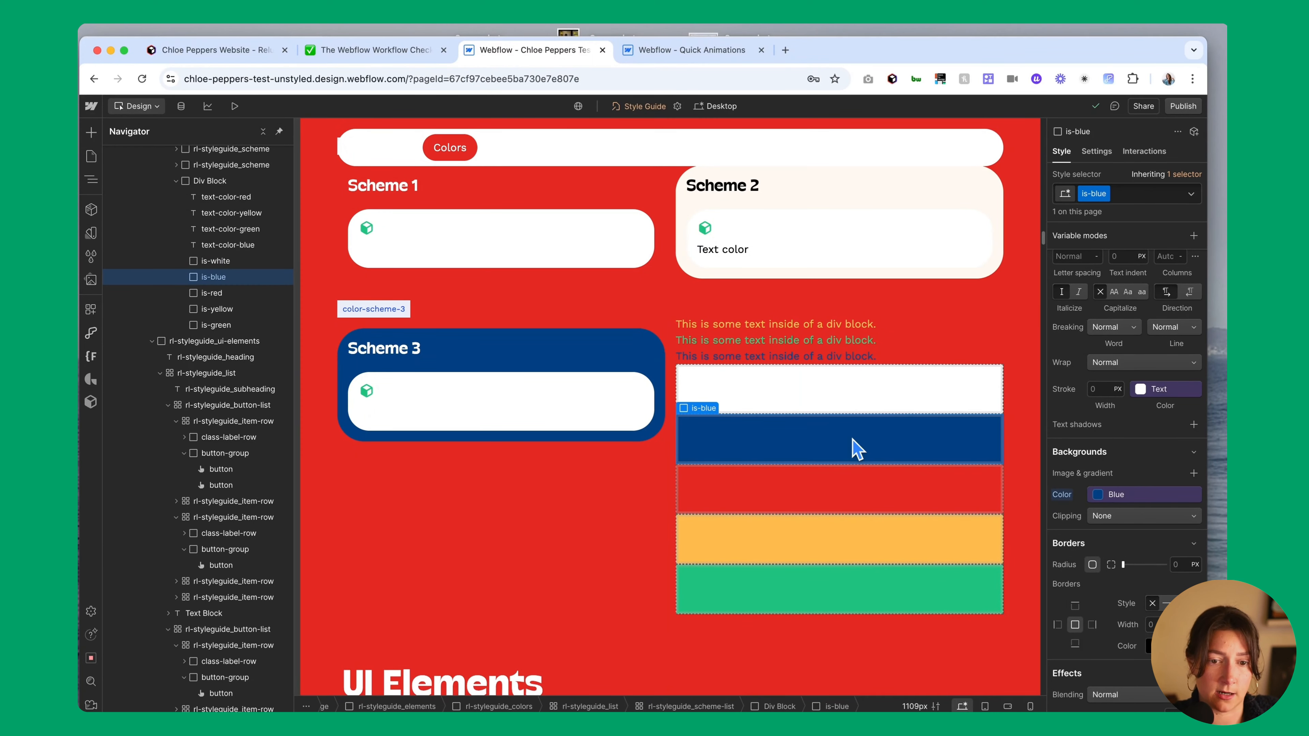
left_click(839, 493)
left_click(815, 551)
left_click(781, 585)
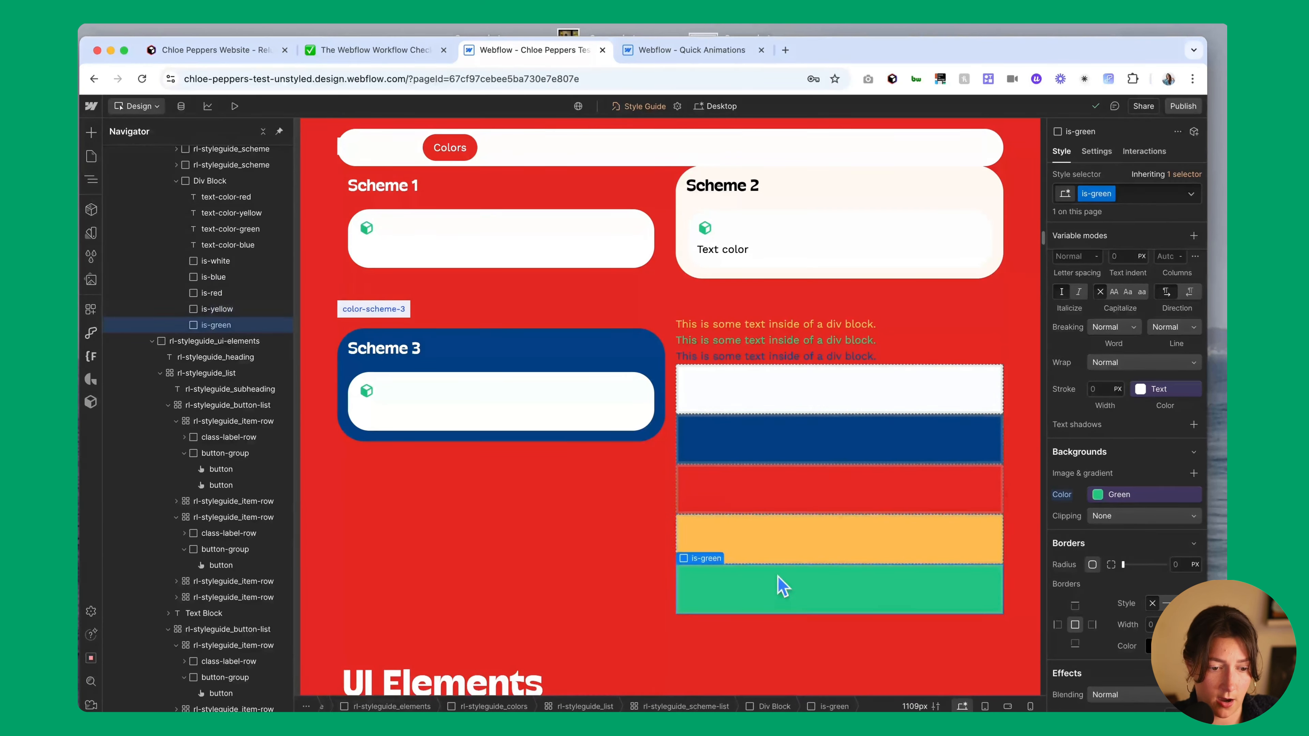
left_click(768, 540)
left_click(753, 487)
left_click(742, 445)
left_click(730, 403)
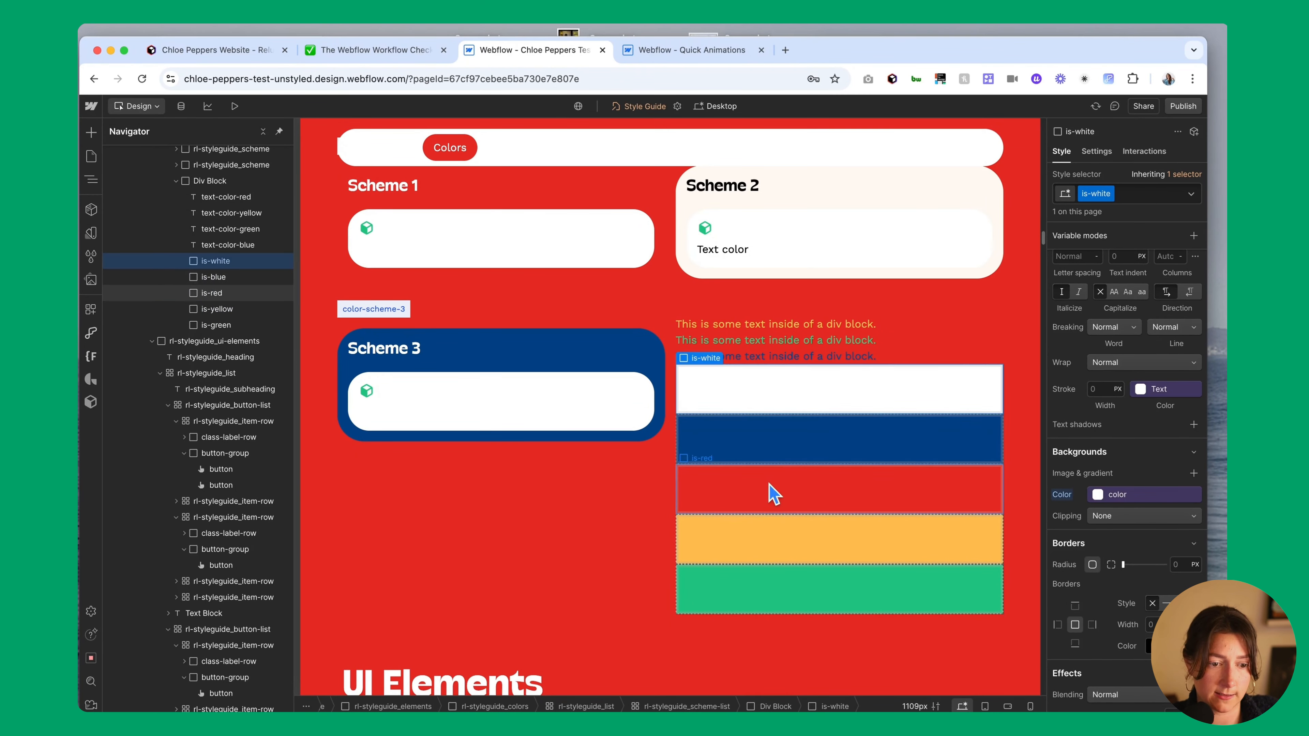
Try adding the is-green class to the duplicated primary button in the Buttons list, and undo it
scroll(773, 494, "down", 5)
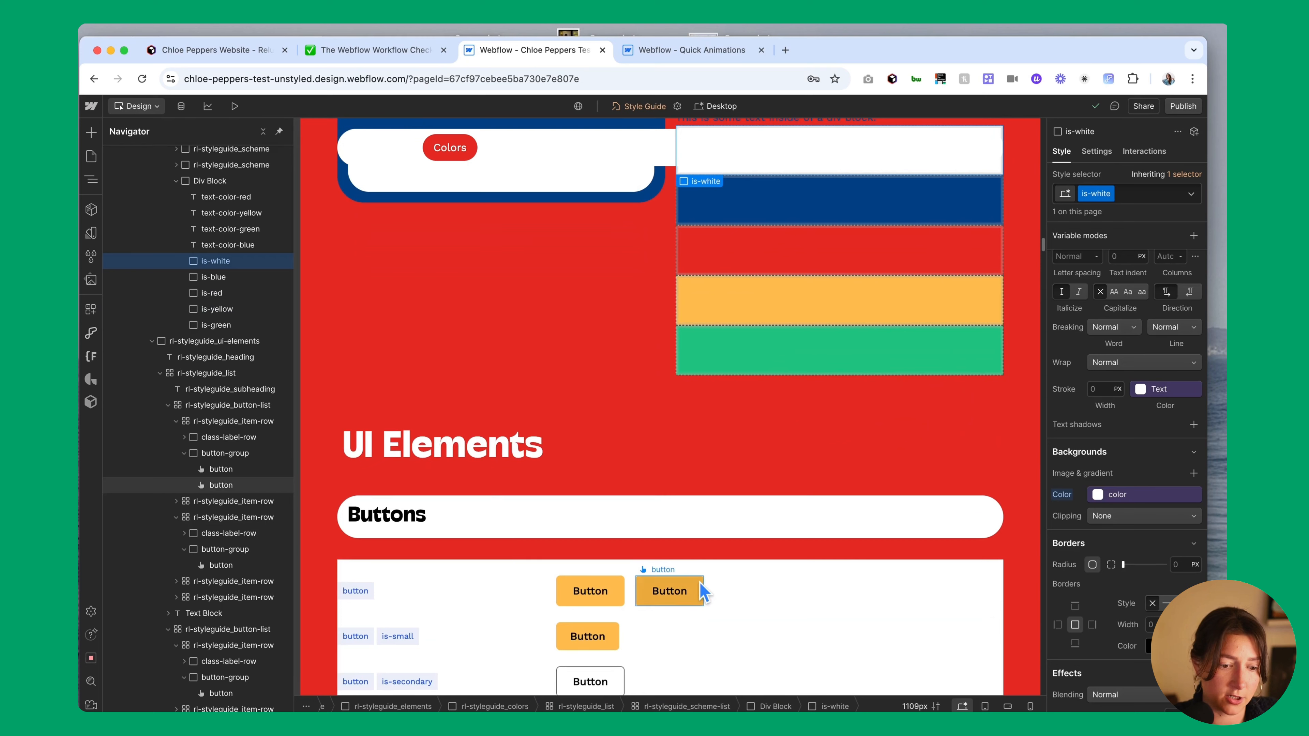
left_click(701, 592)
left_click(1126, 193)
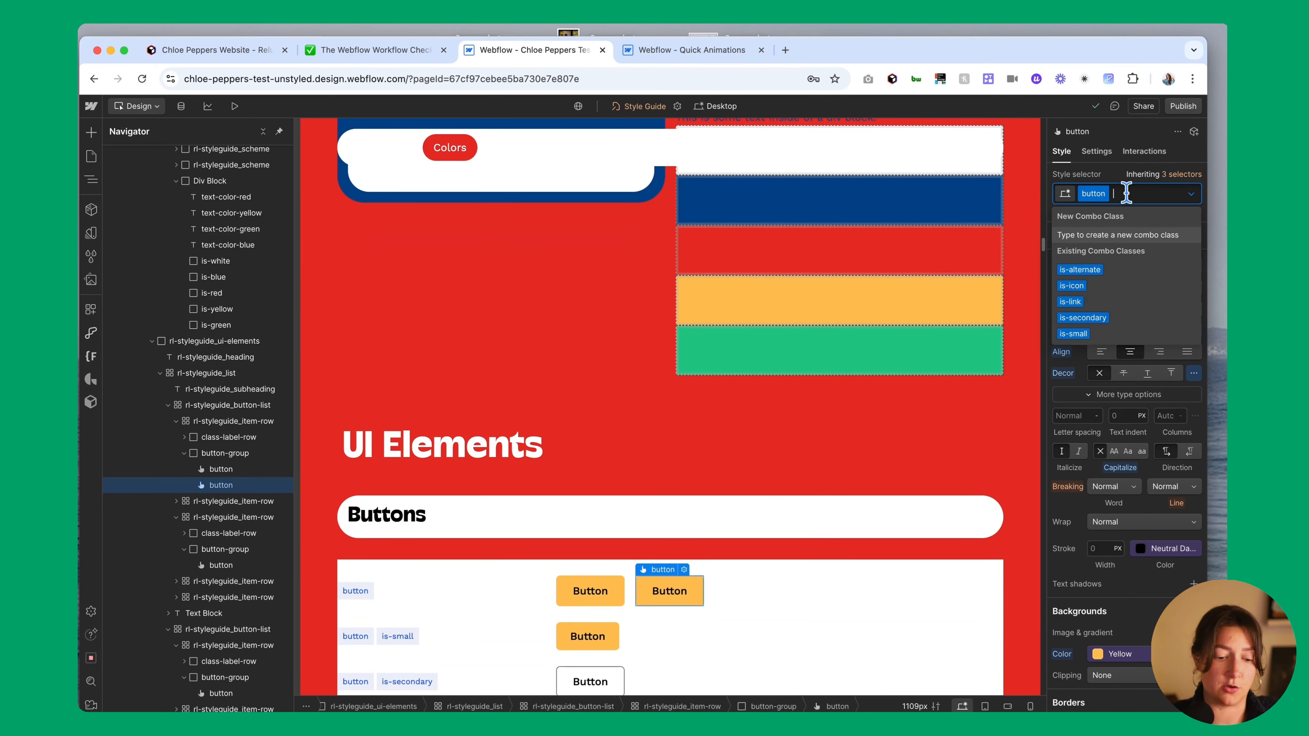
type("is-gree")
left_click(1083, 271)
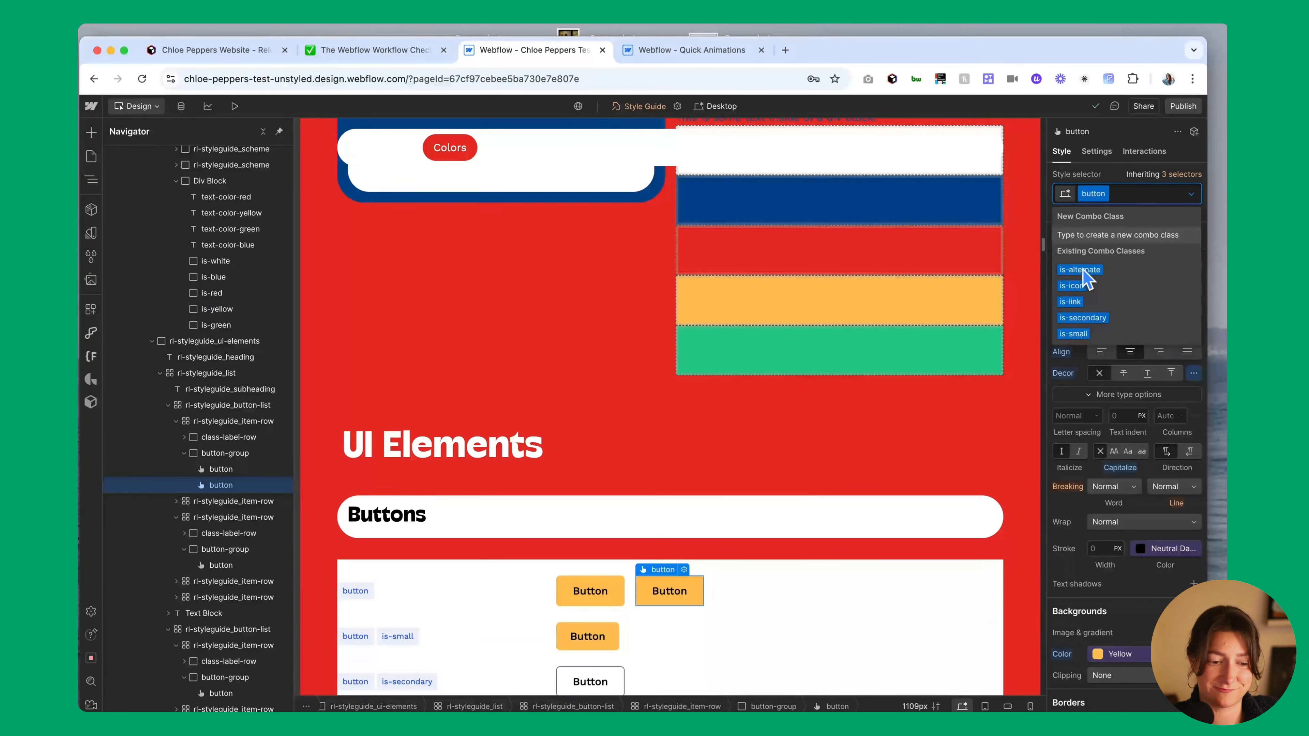
scroll(812, 667, "down", 3)
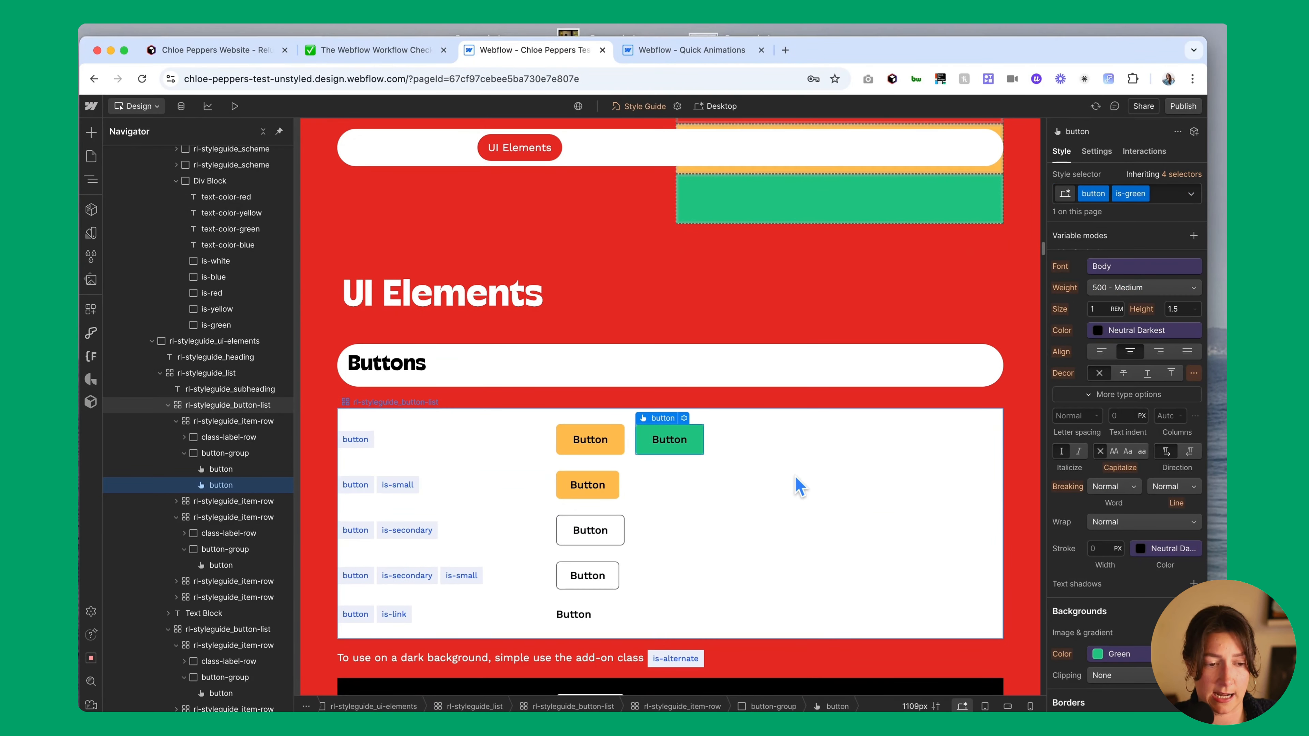
key("super+z")
Reset the color override on the icon-embed-xsmall class in the first Buttons With Icons row so the icon inherits the button's color
scroll(795, 485, "down", 3)
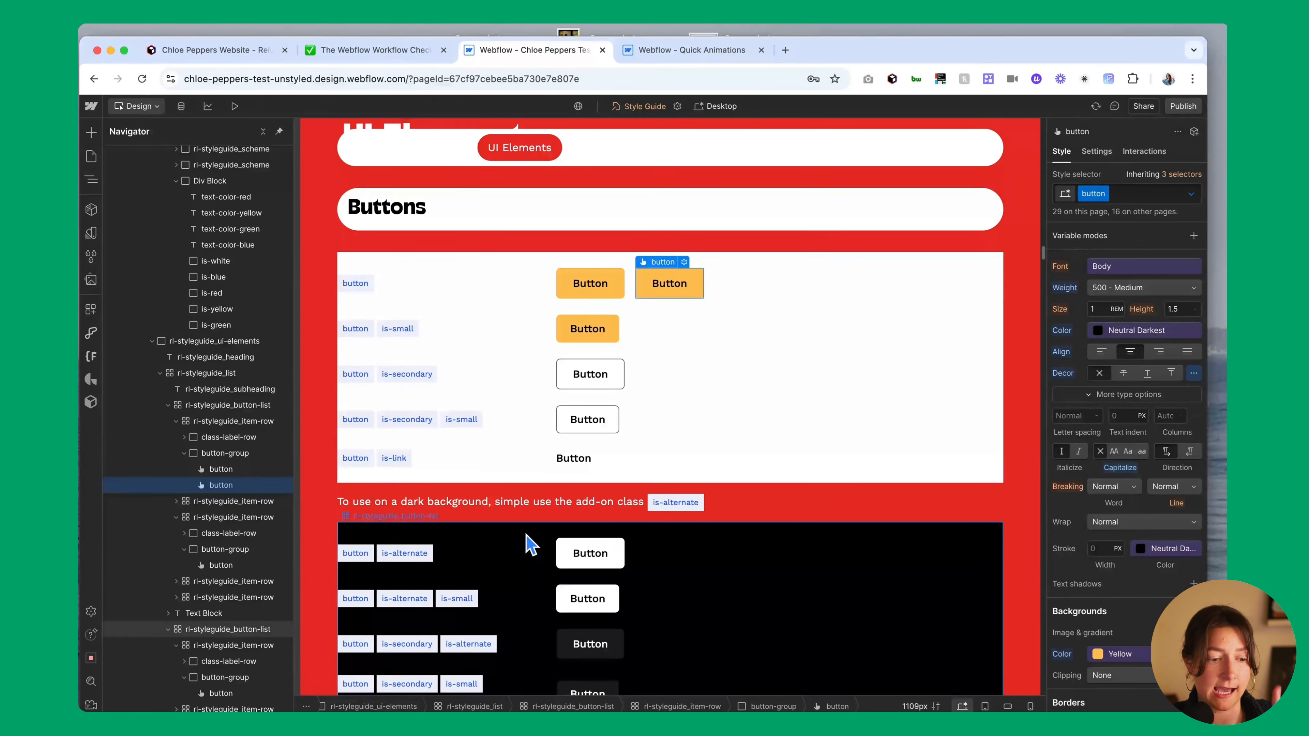
scroll(531, 544, "down", 3)
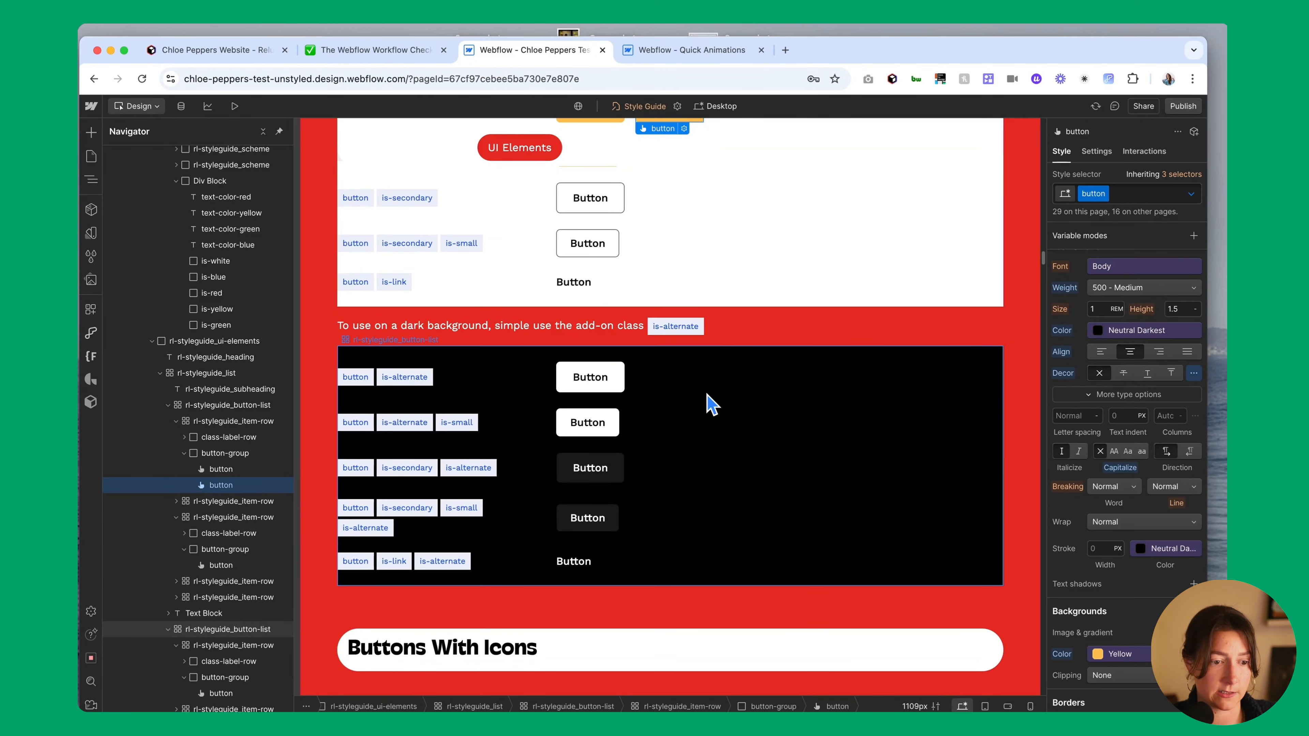
scroll(713, 402, "down", 6)
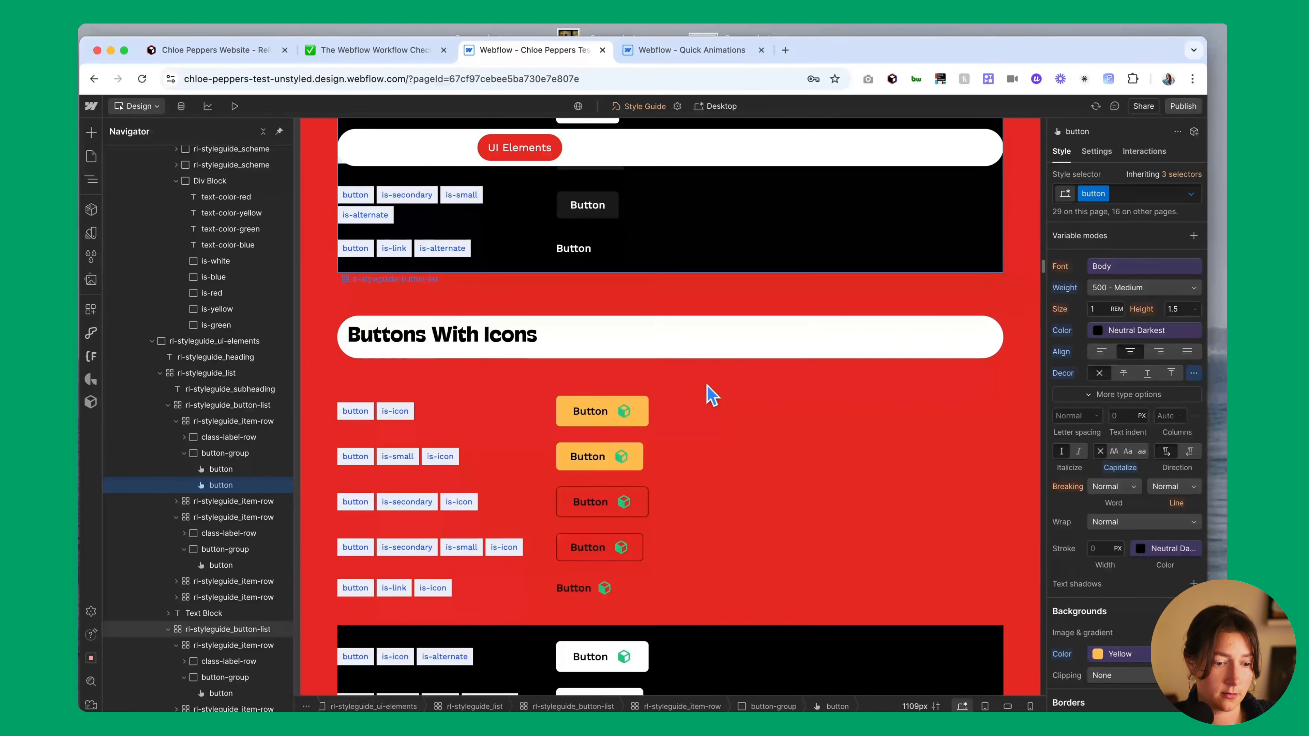
left_click(628, 384)
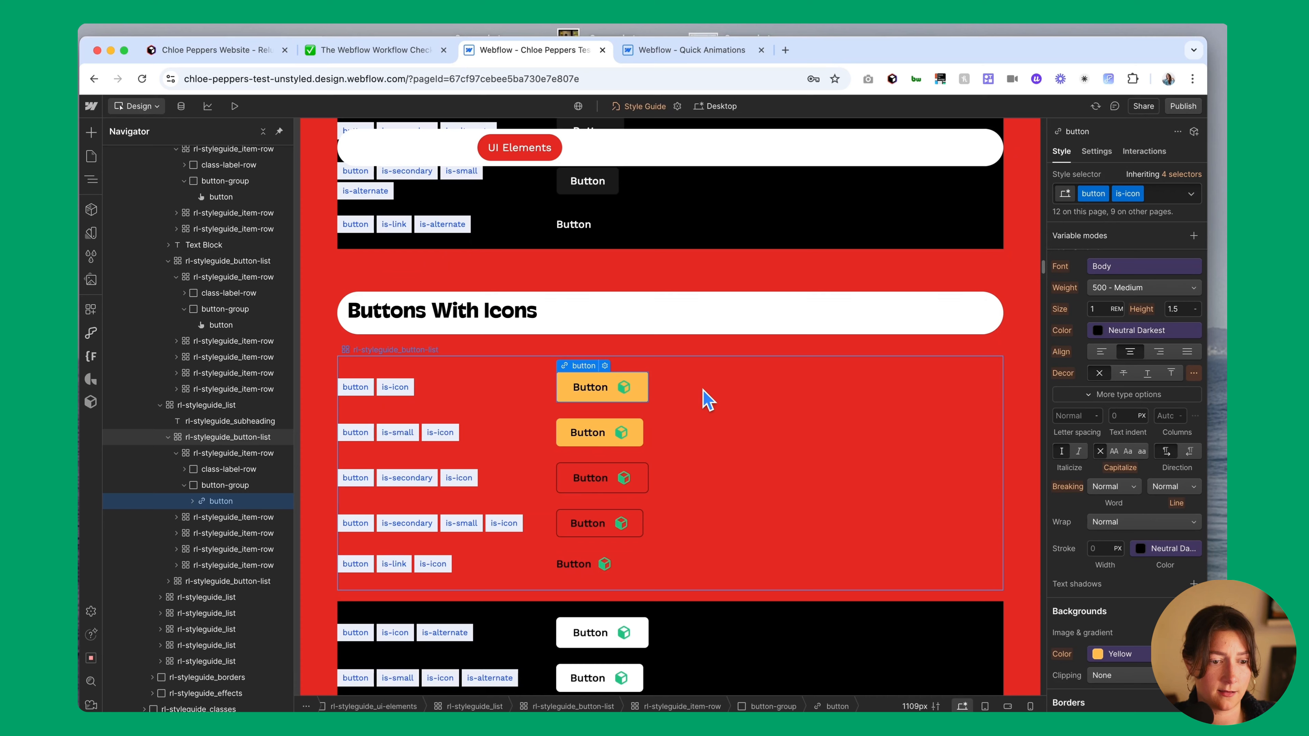
scroll(706, 397, "down", 1)
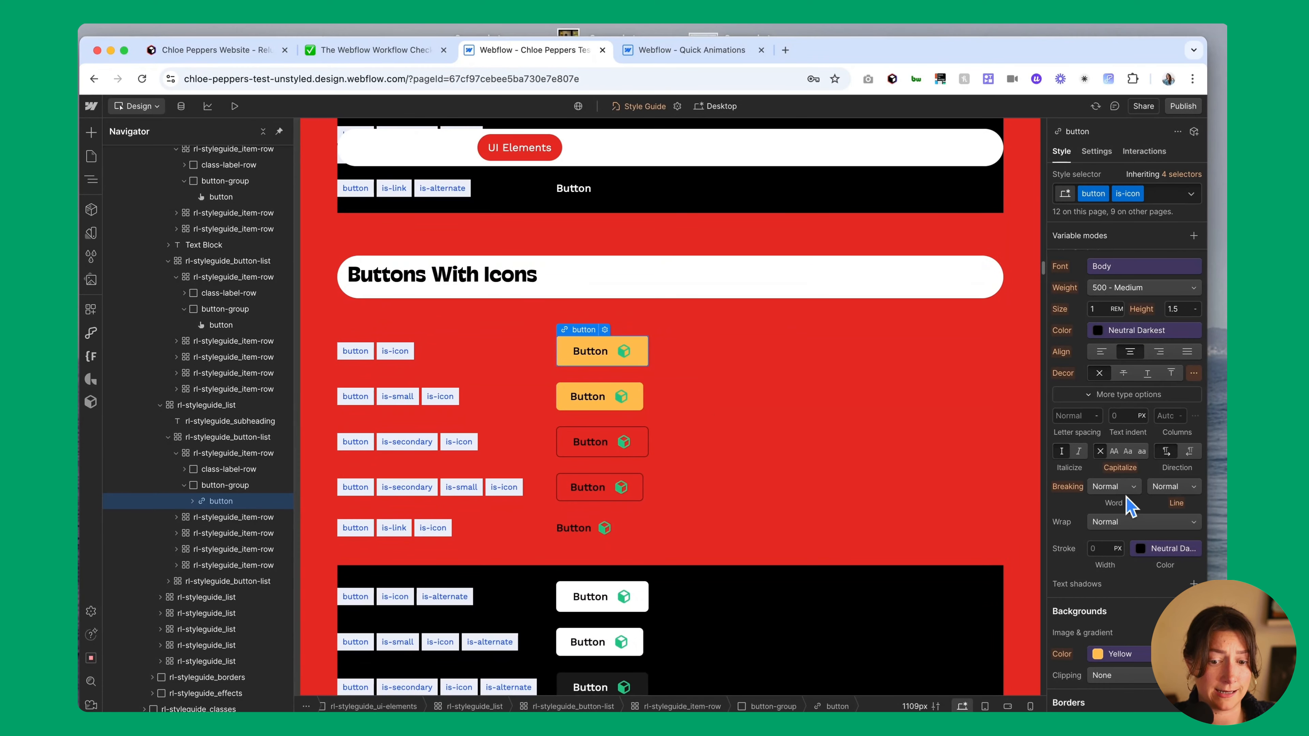
scroll(1131, 500, "down", 3)
scroll(1131, 508, "down", 7)
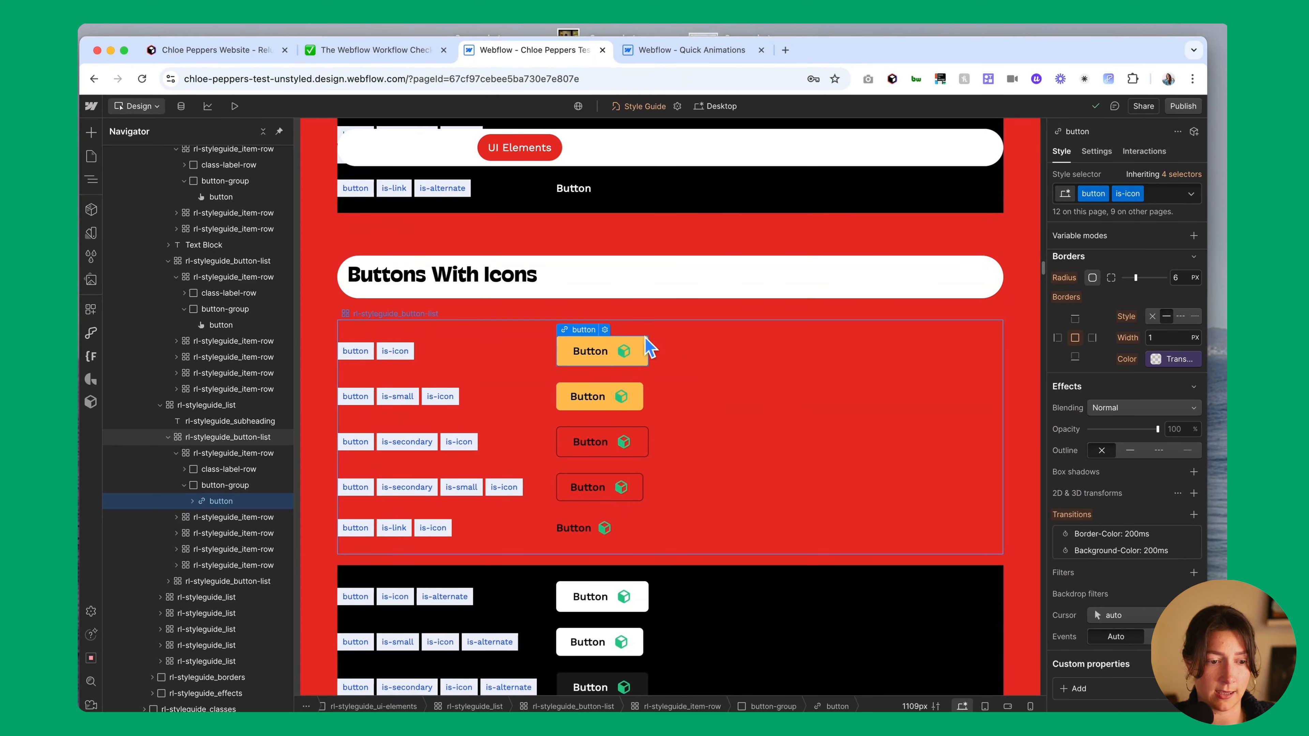
left_click(624, 353)
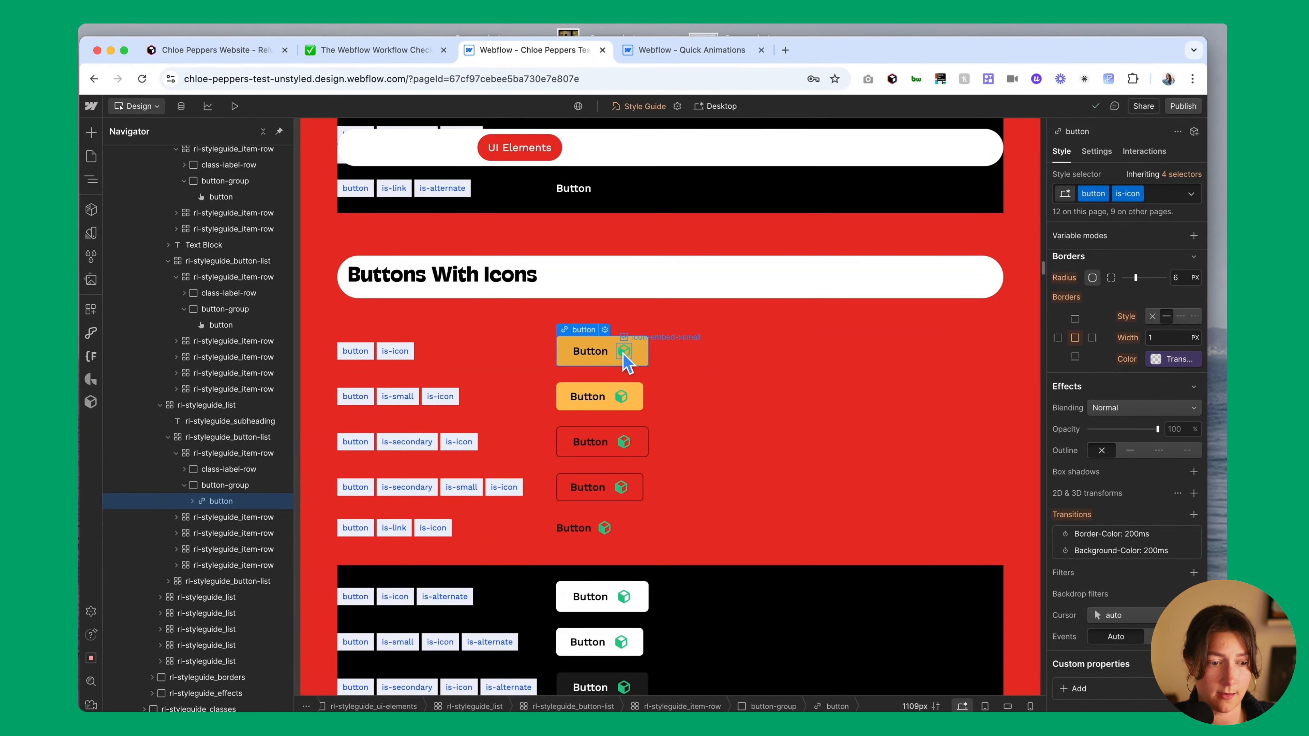
scroll(1107, 494, "up", 9)
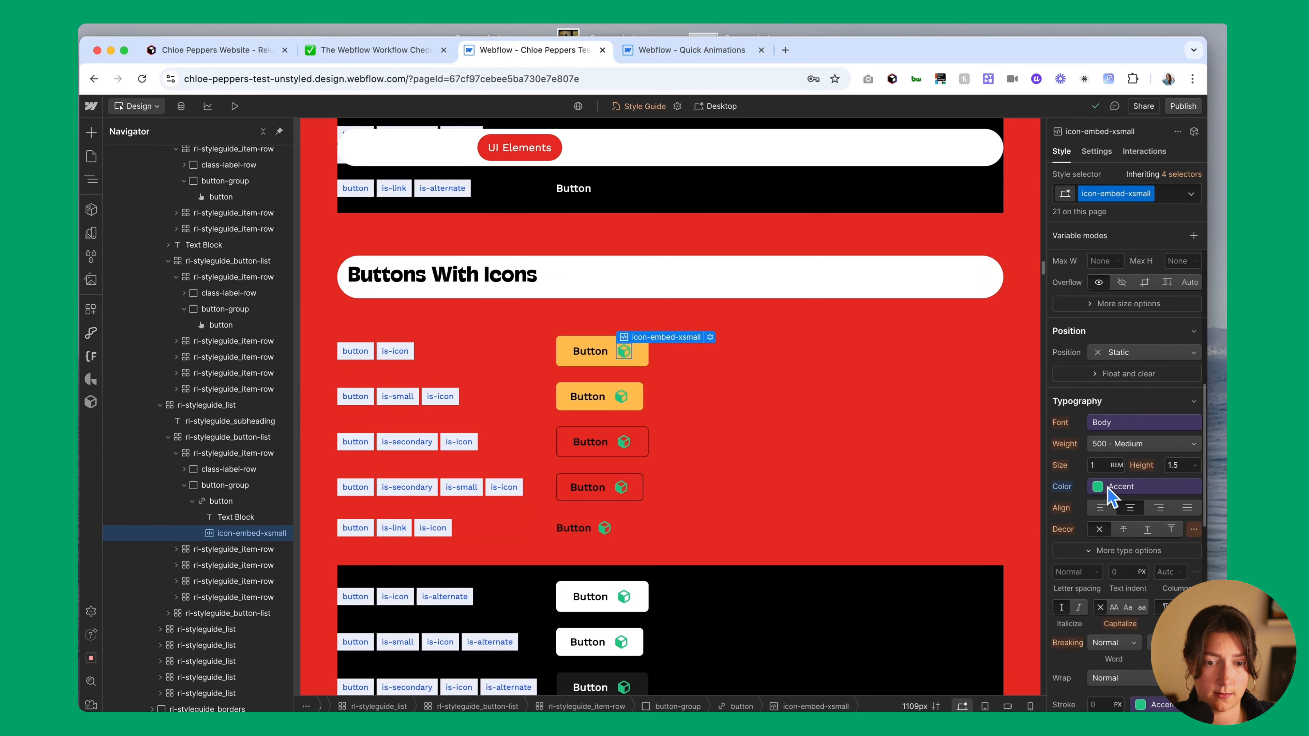
left_click(1063, 488)
left_click(1066, 513)
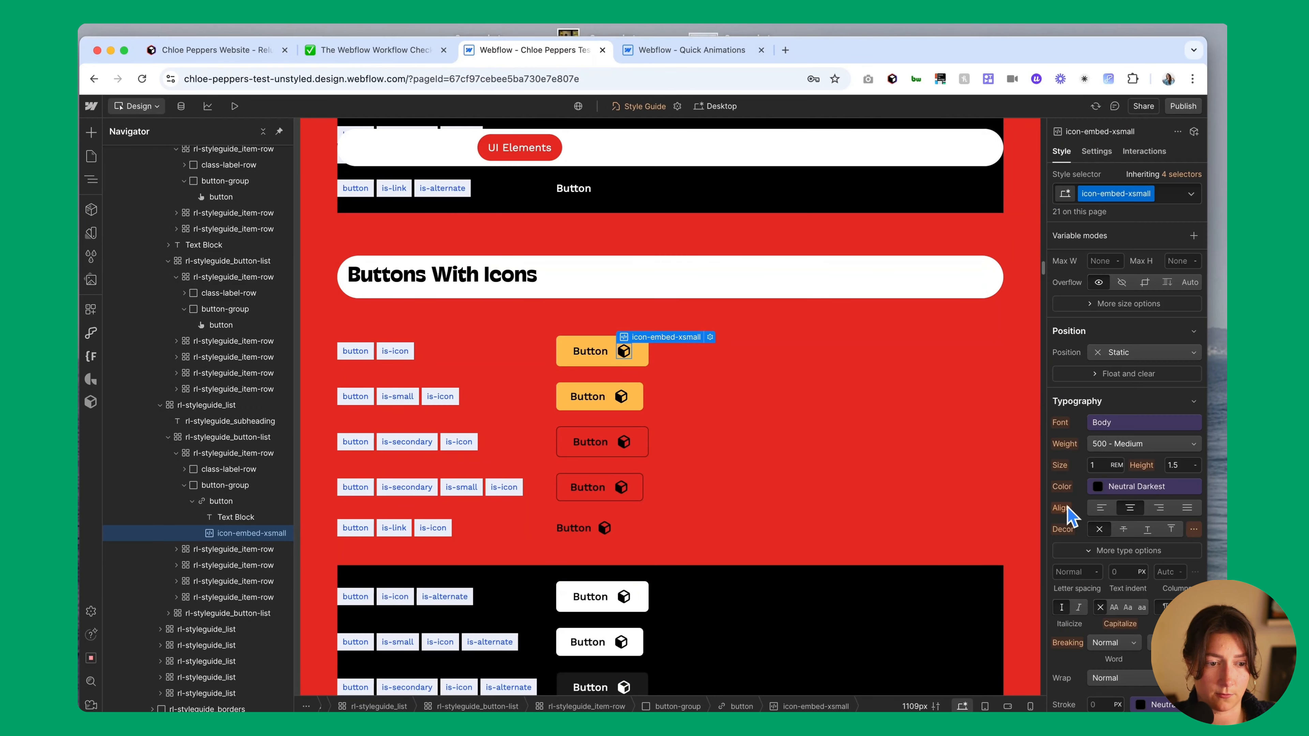
left_click(762, 405)
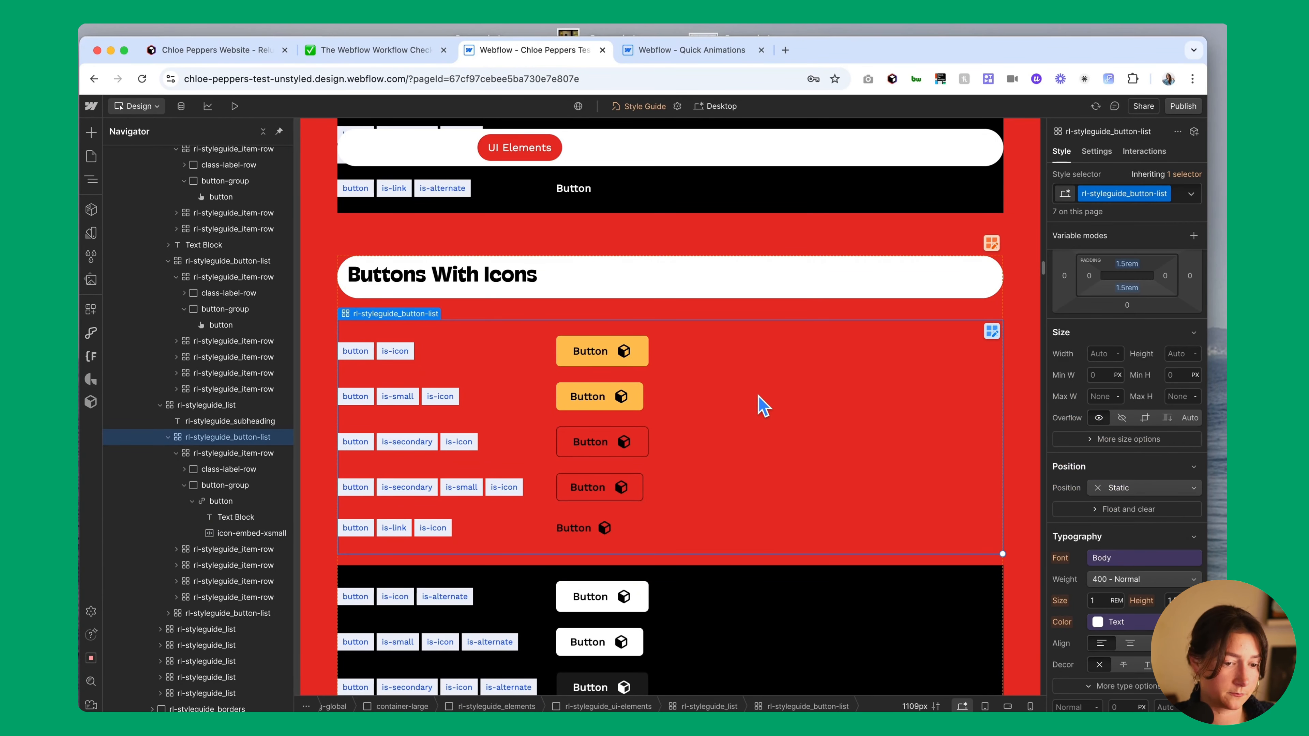
Try to give the unselected tab-link under Other UI Elements a dark text color
scroll(762, 404, "down", 5)
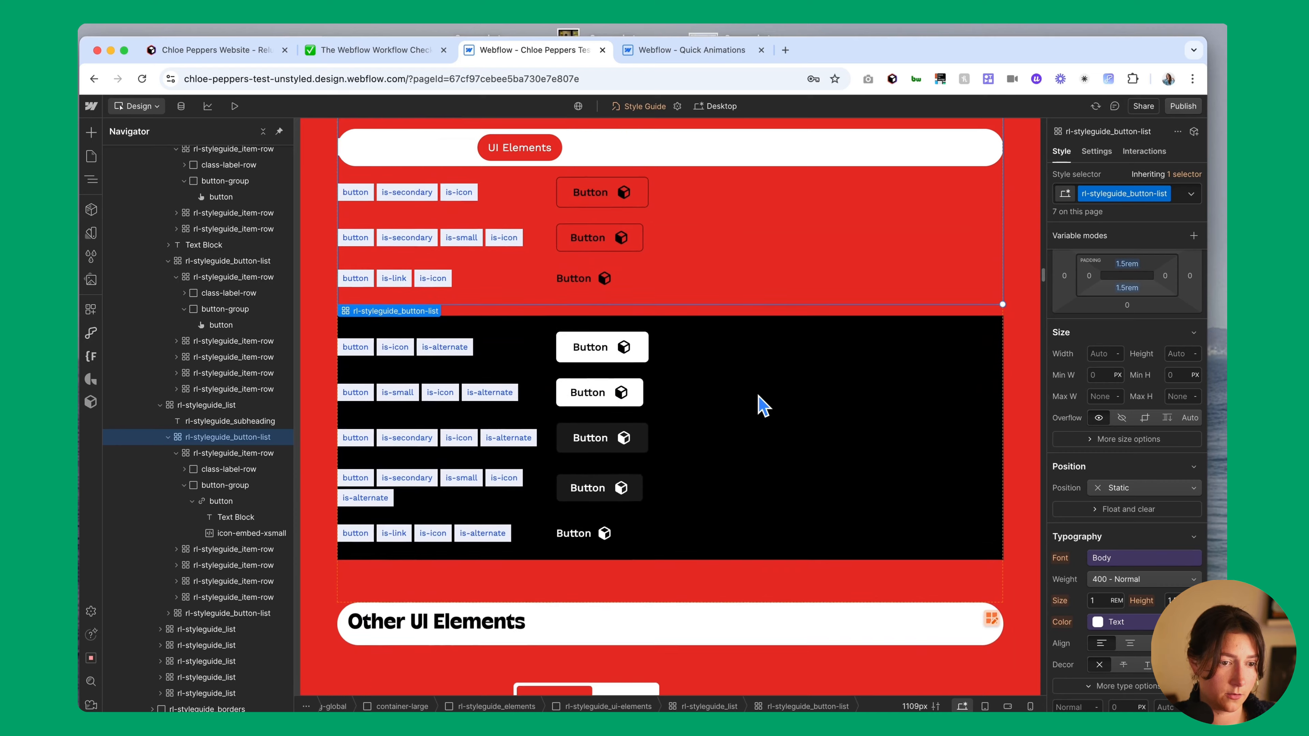
scroll(762, 405, "up", 2)
scroll(762, 405, "down", 6)
scroll(763, 404, "up", 2)
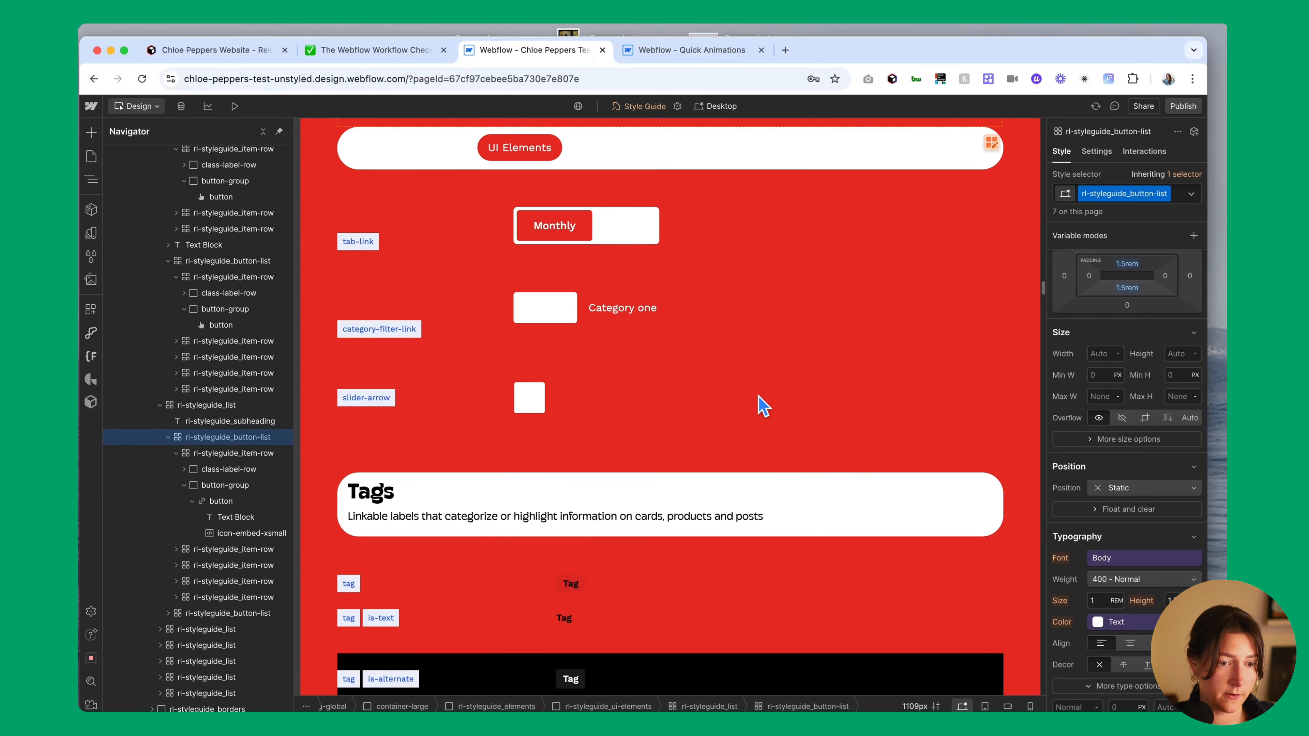
scroll(763, 405, "up", 2)
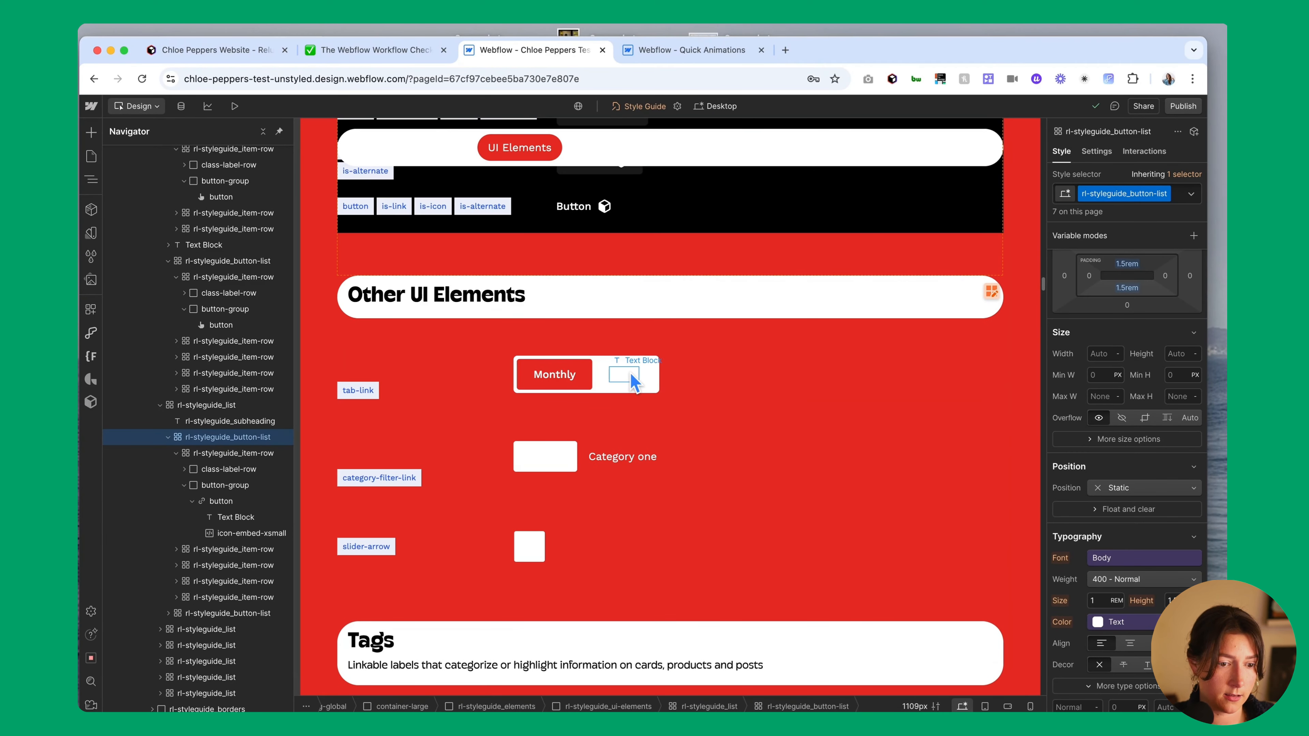
left_click(640, 381)
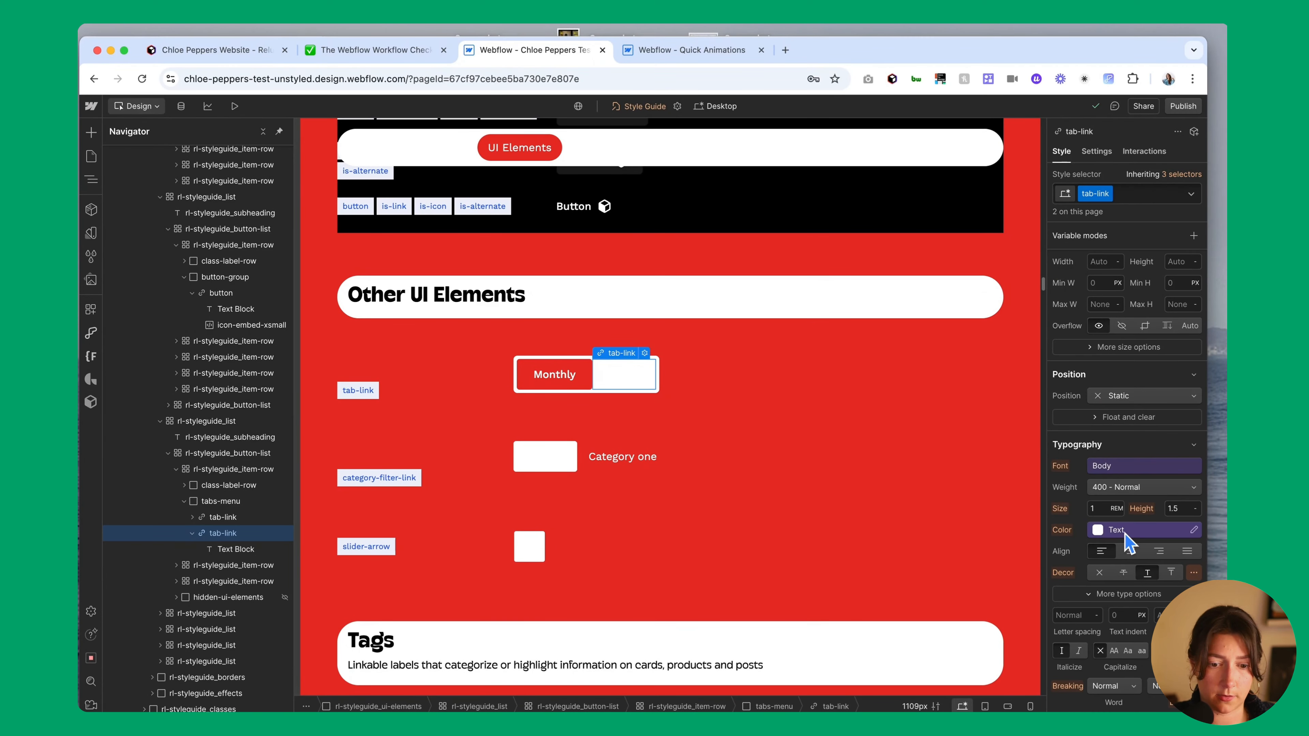
left_click(1125, 534)
type("d")
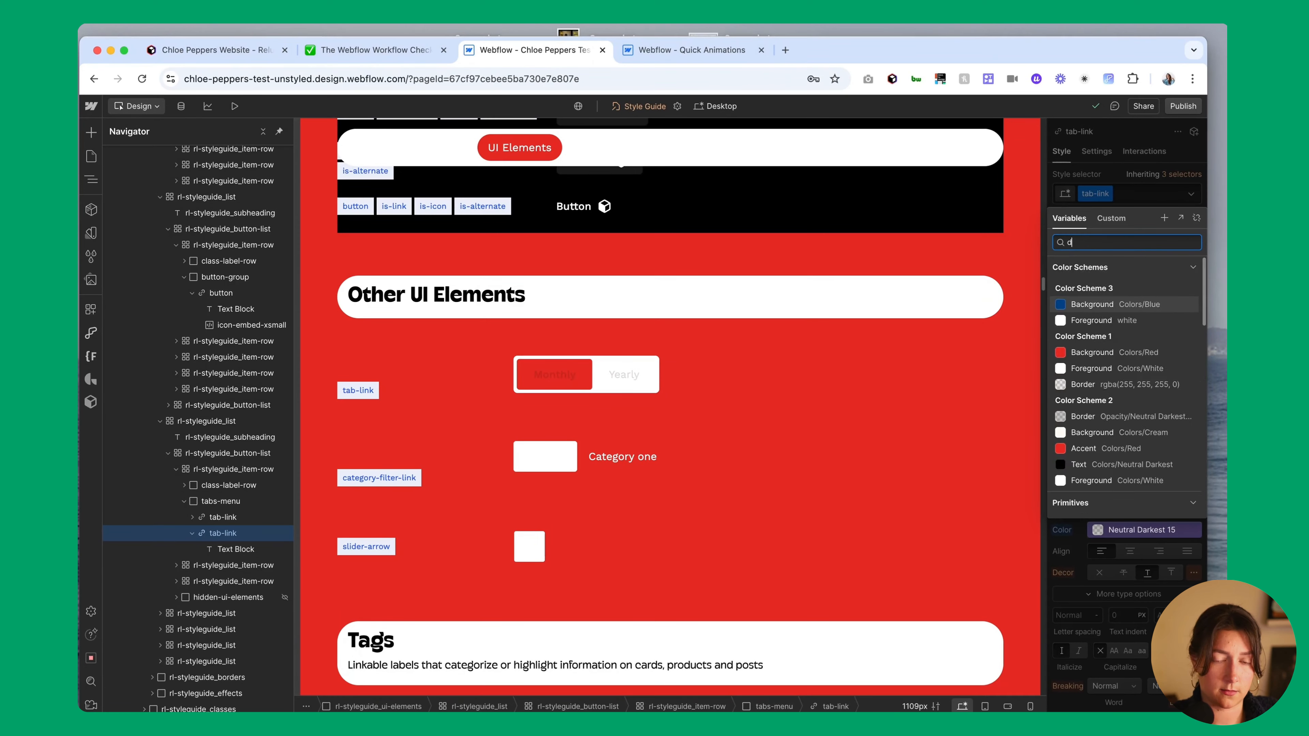
type("ark")
left_click(732, 379)
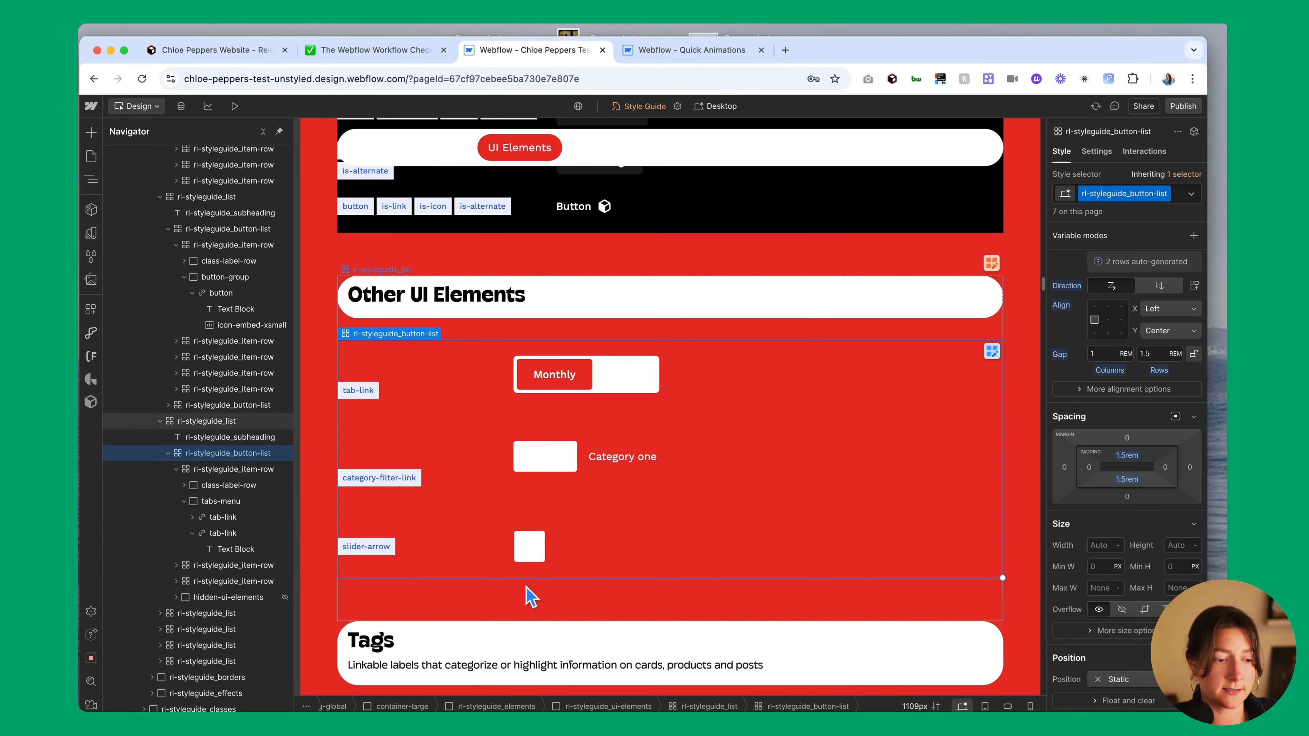
left_click(547, 464)
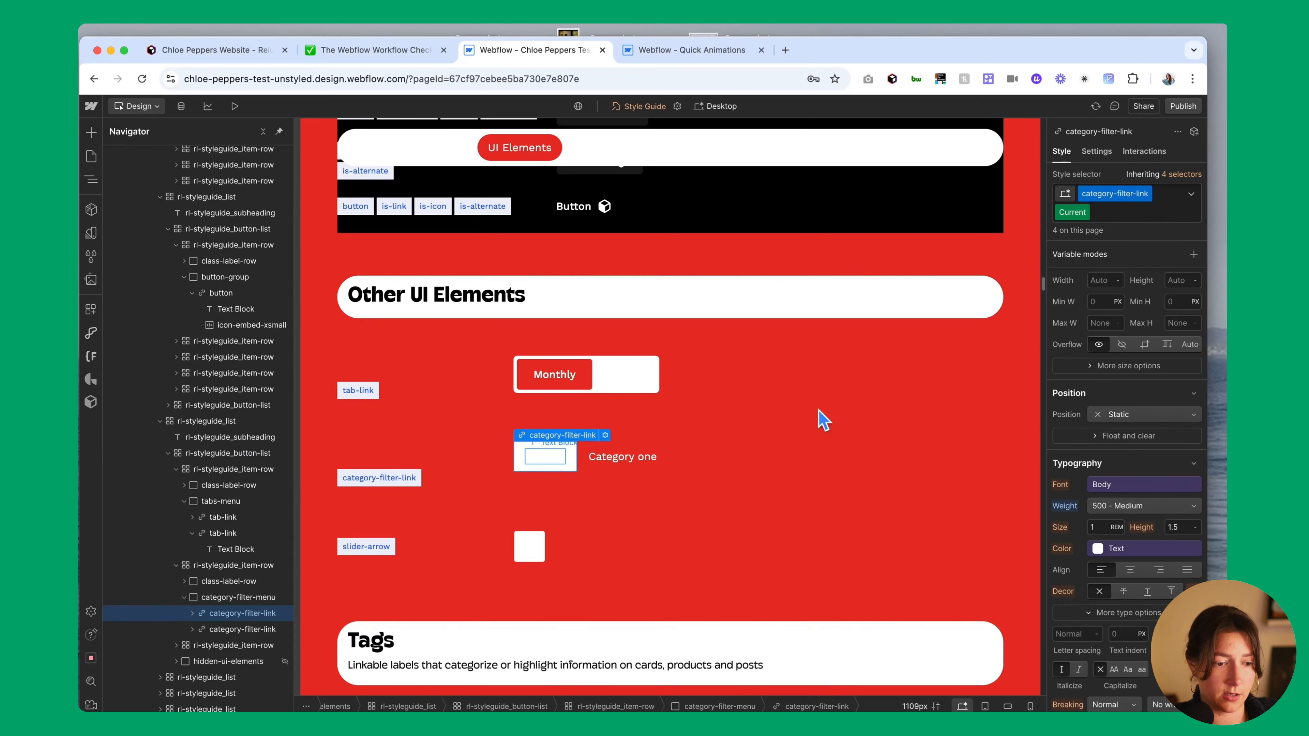
scroll(792, 555, "down", 1)
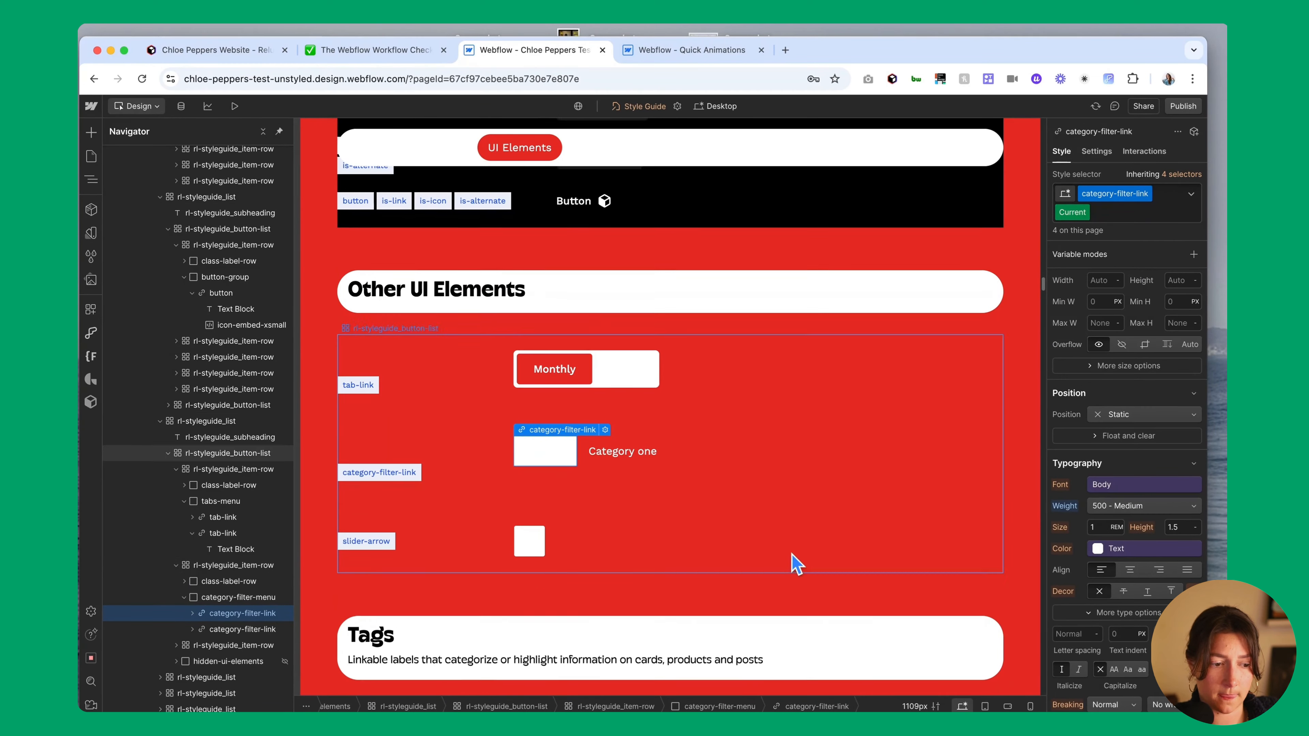
Set the slider-arrow class's text color to the Neutral Darkest variable so its arrow icon turns black
left_click(528, 545)
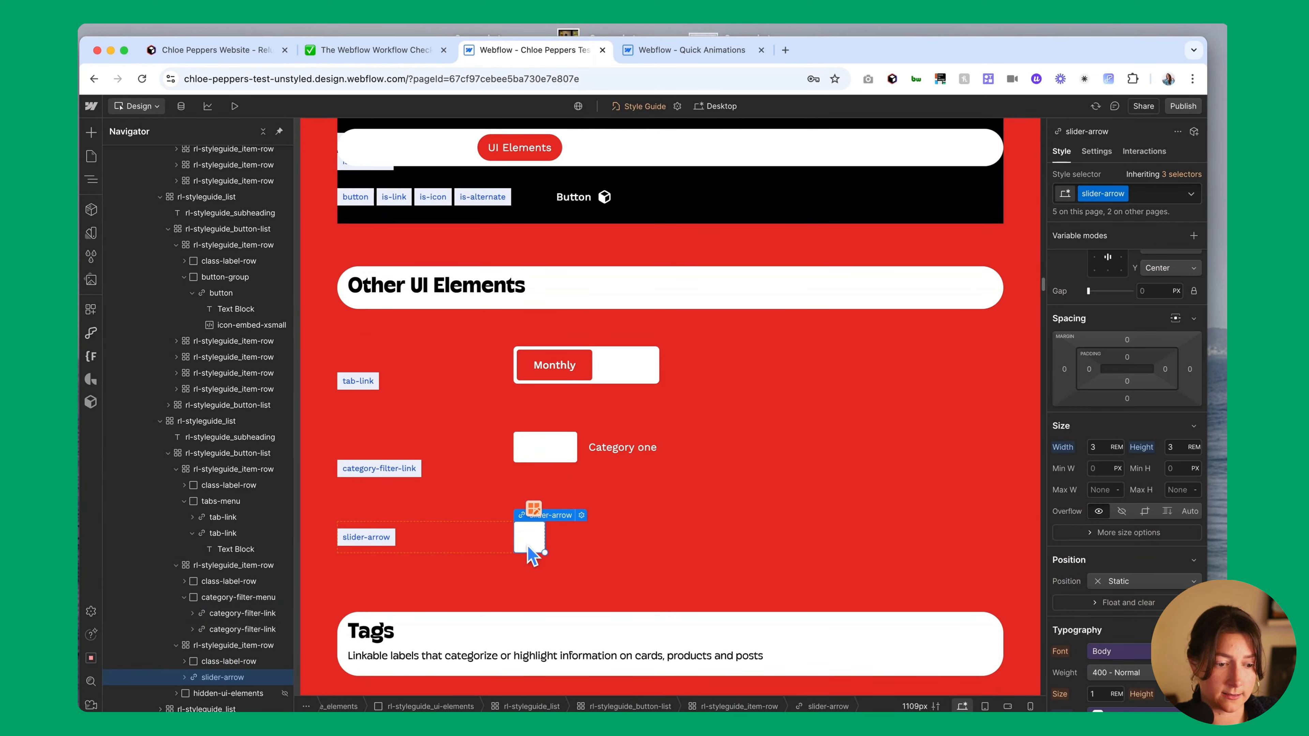
left_click(530, 542)
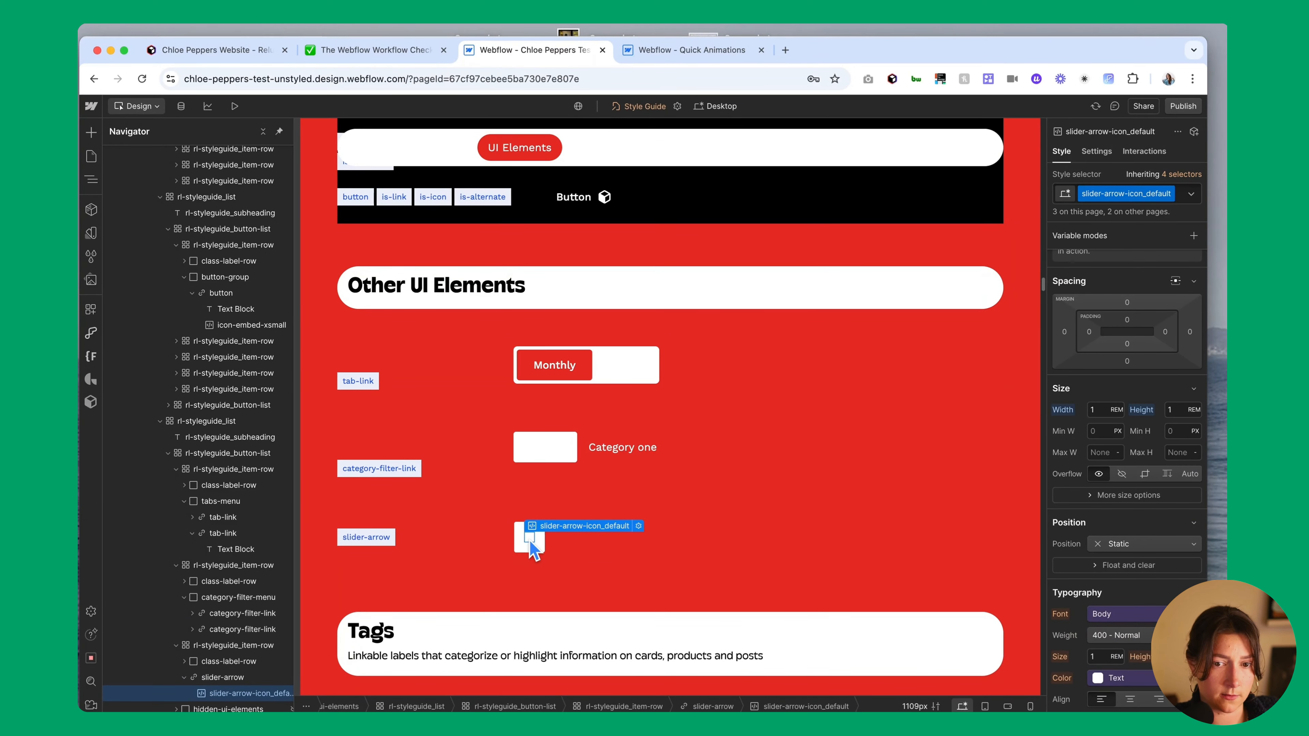
left_click(534, 550)
scroll(1137, 490, "down", 5)
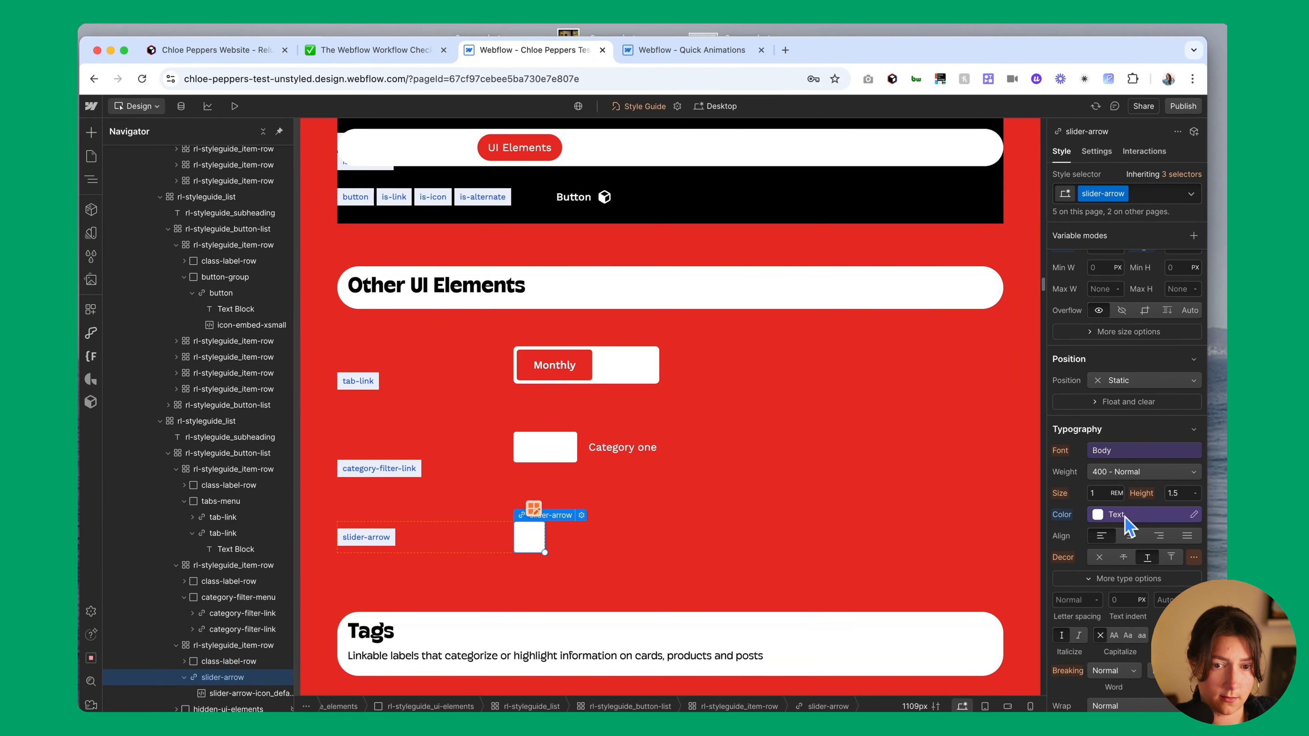
left_click(1129, 521)
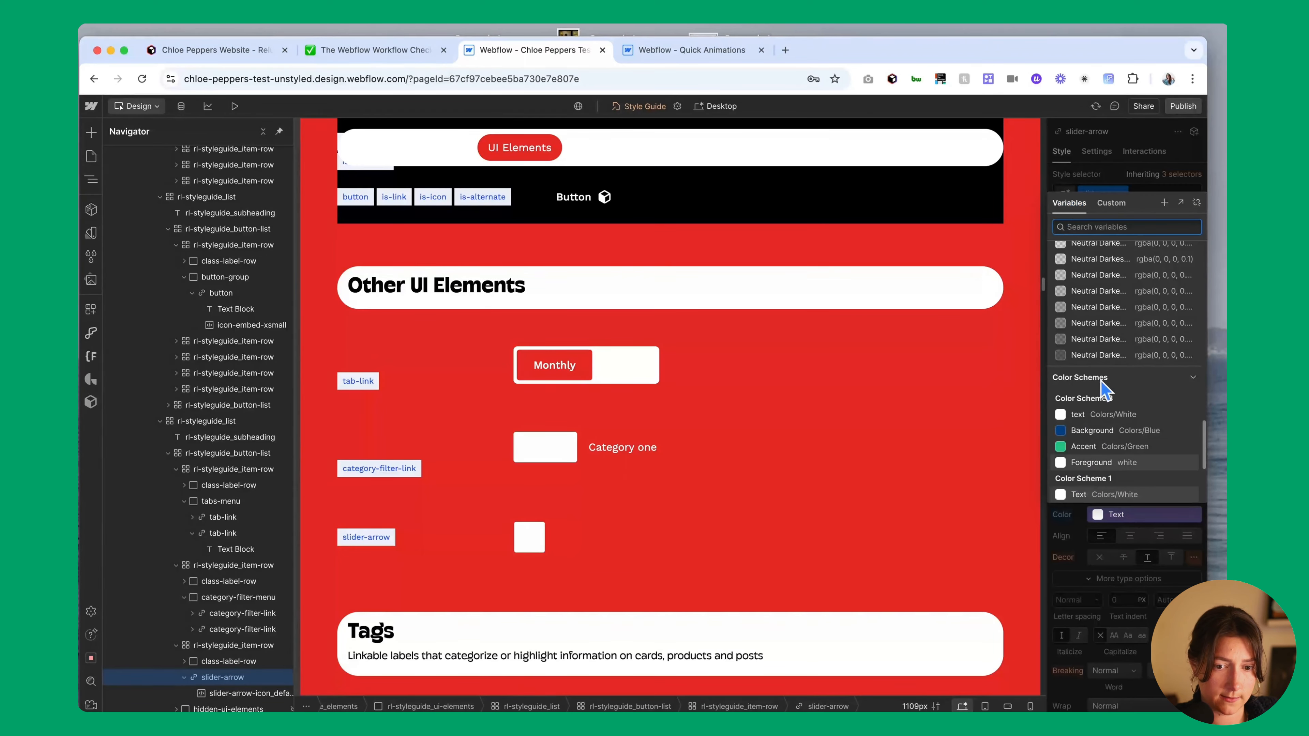
left_click(1100, 356)
scroll(1098, 361, "up", 2)
scroll(1098, 366, "up", 5)
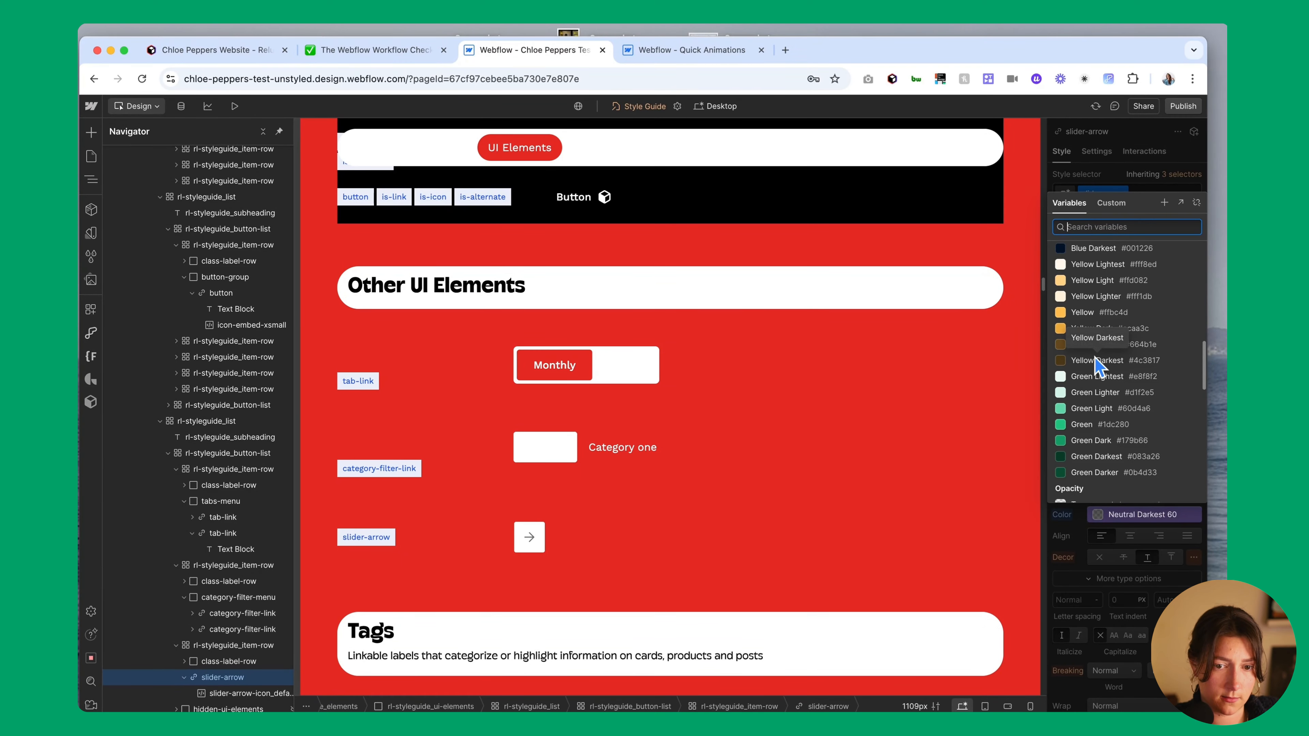
scroll(1098, 366, "up", 5)
scroll(1096, 360, "up", 3)
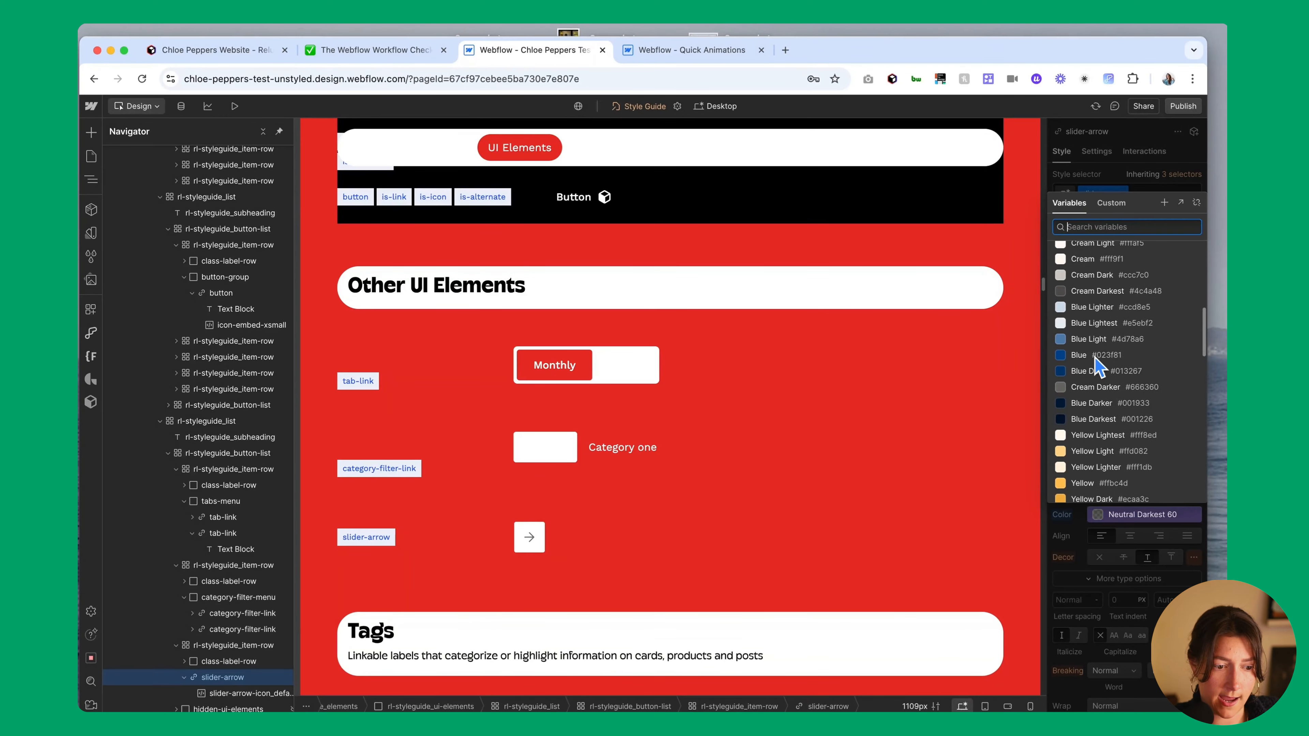
type("dark")
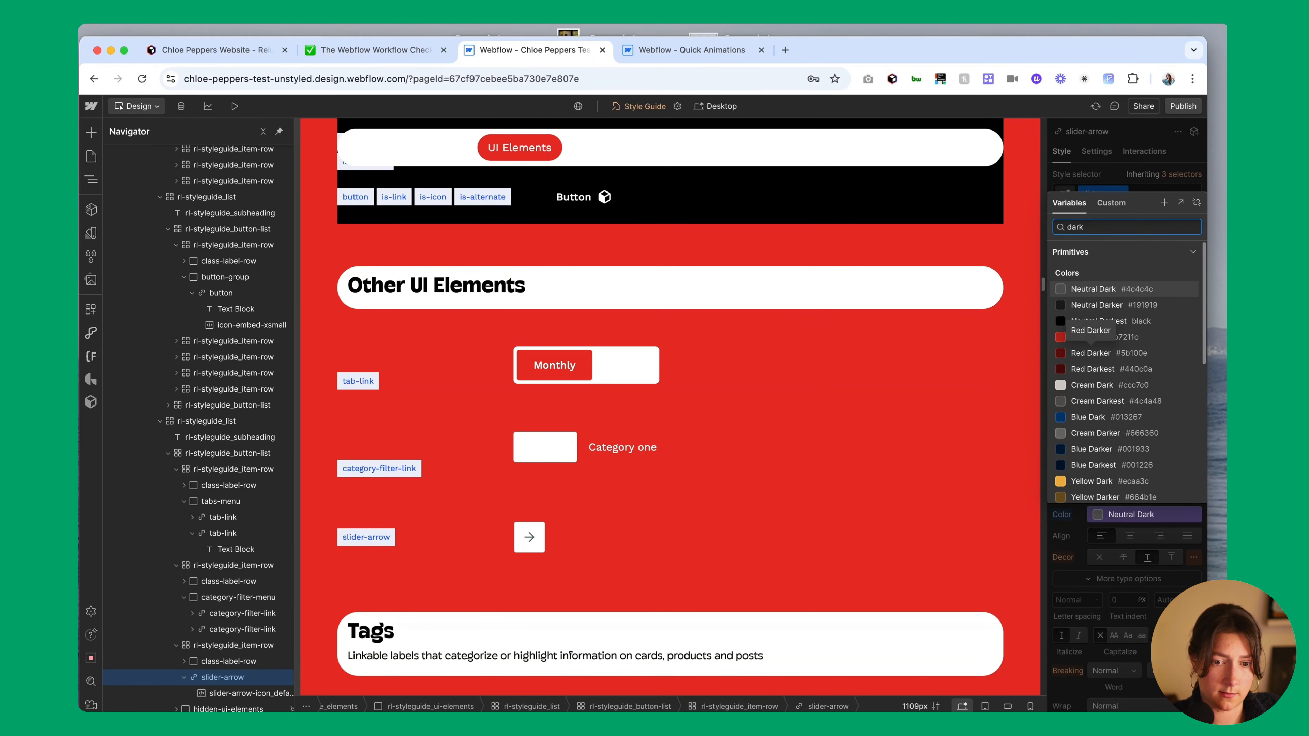
left_click(1098, 321)
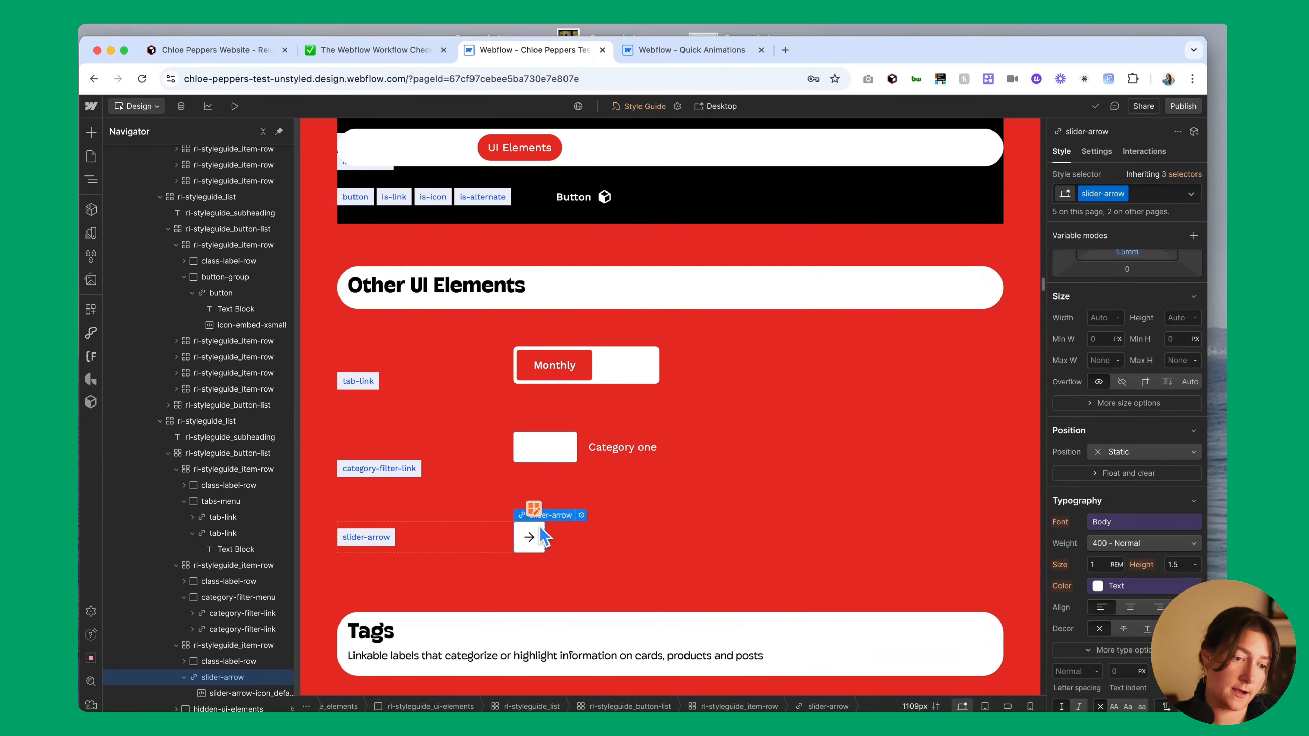
Set the slider-arrow class's border radius to the Large variable
scroll(1095, 437, "down", 10)
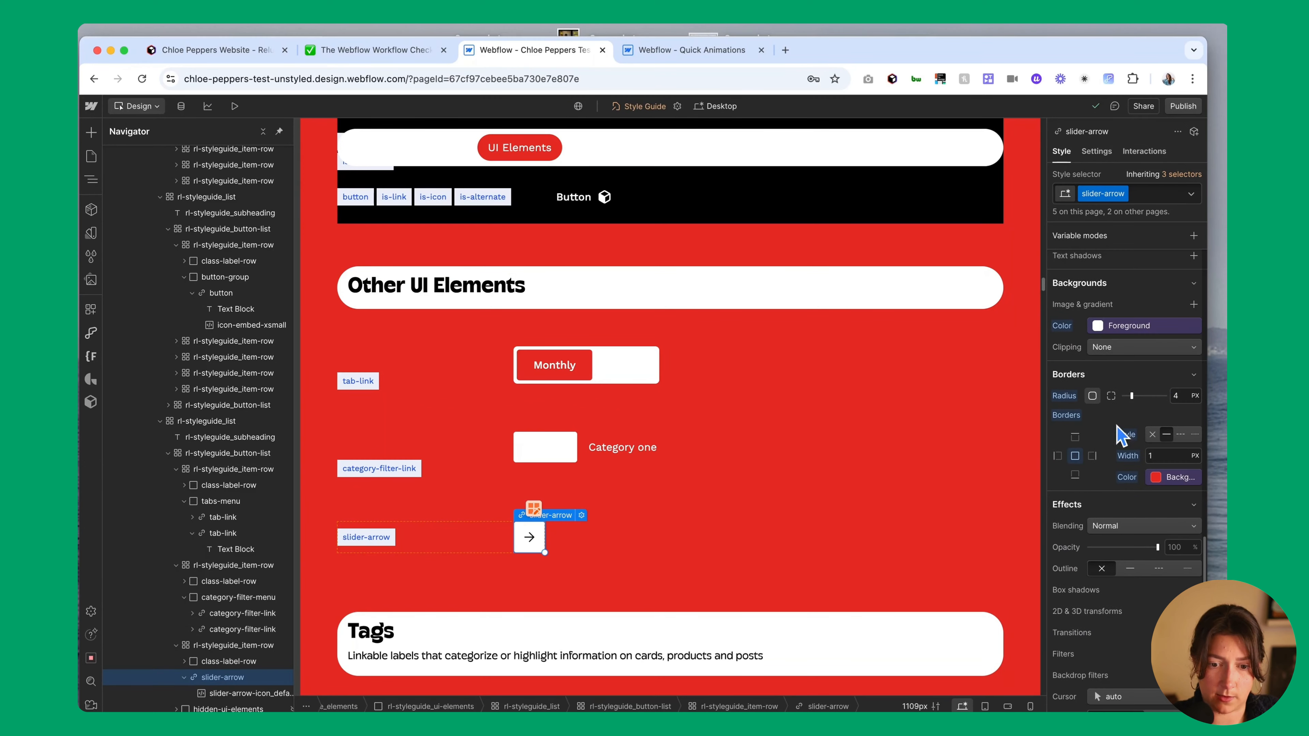
left_click(1172, 389)
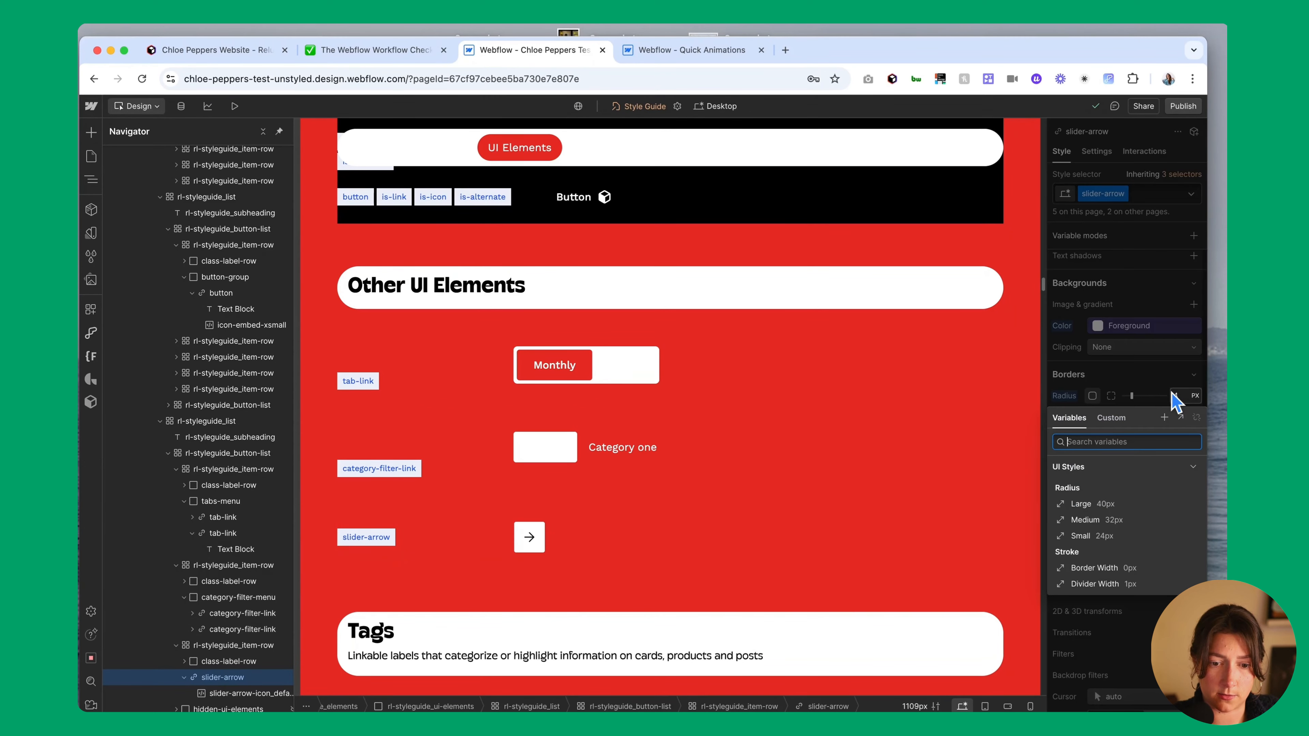
left_click(1081, 504)
left_click(828, 538)
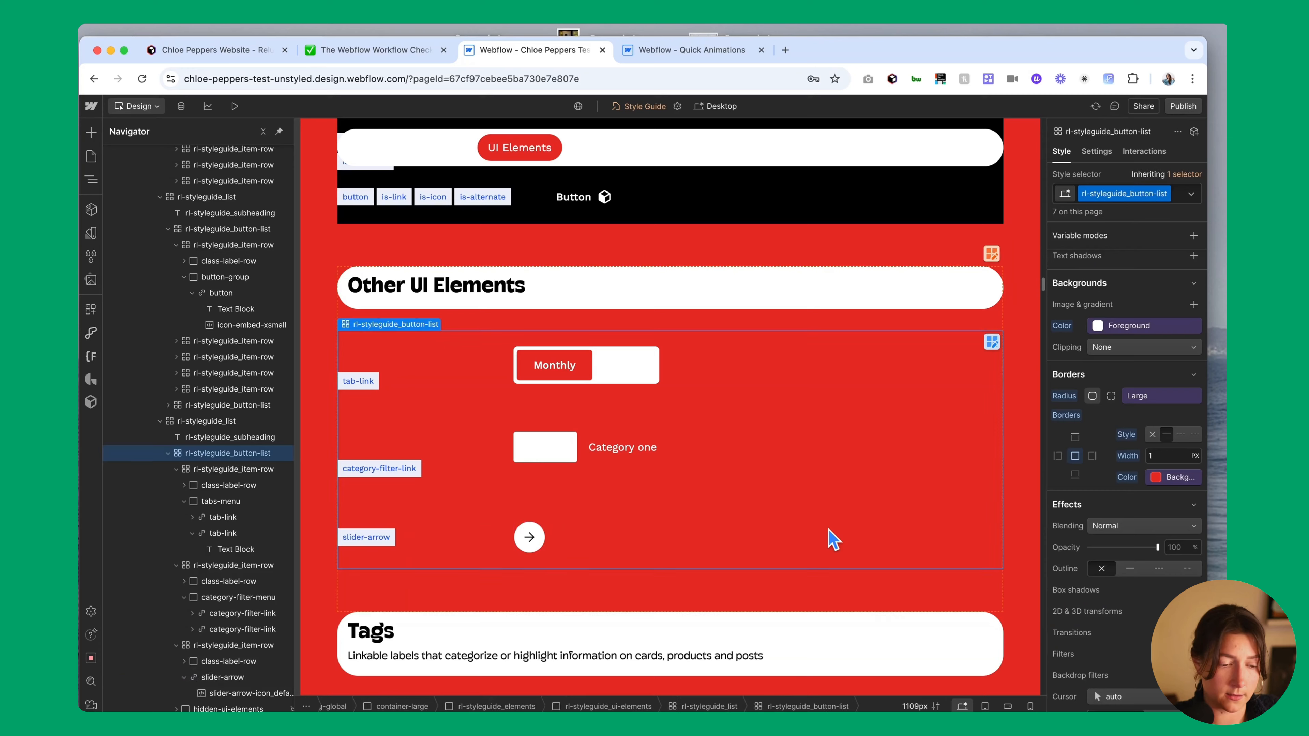
Set the tag class's background color to the Yellow variable in the Tags section
scroll(833, 537, "down", 2)
scroll(833, 539, "down", 7)
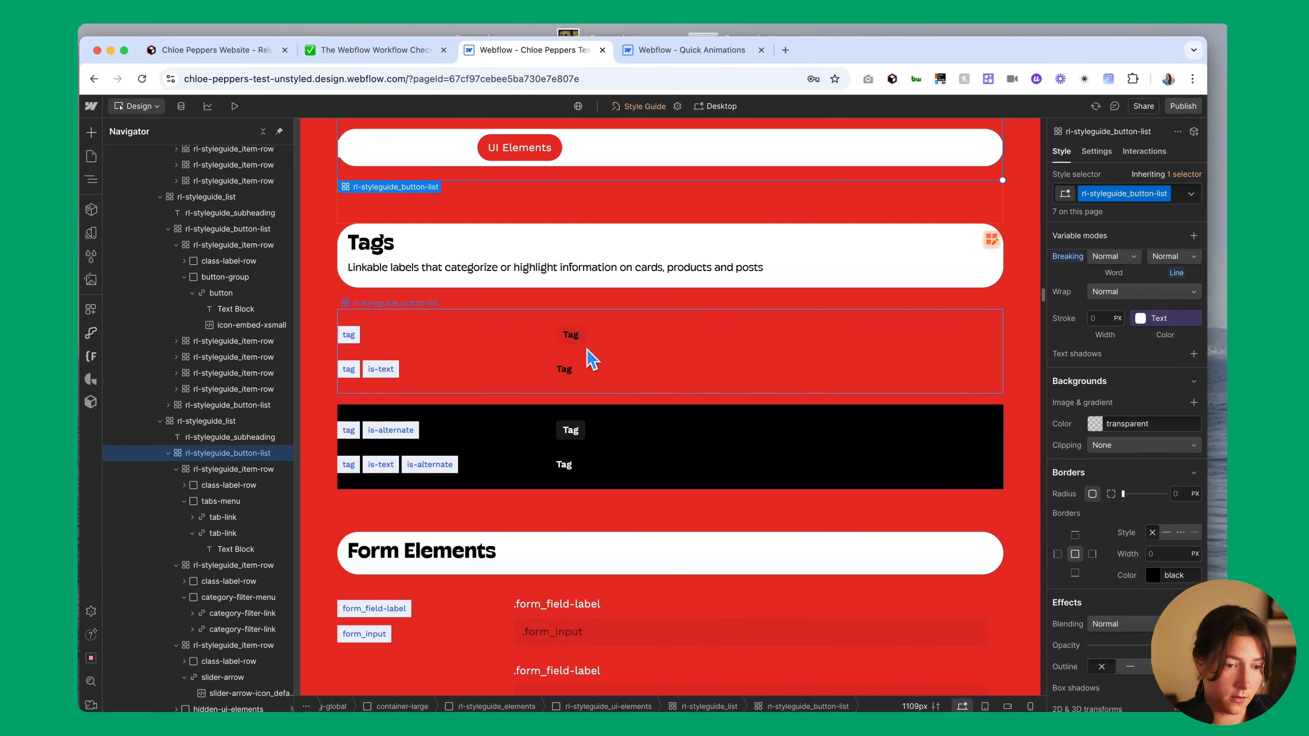
left_click(581, 340)
scroll(1145, 464, "up", 3)
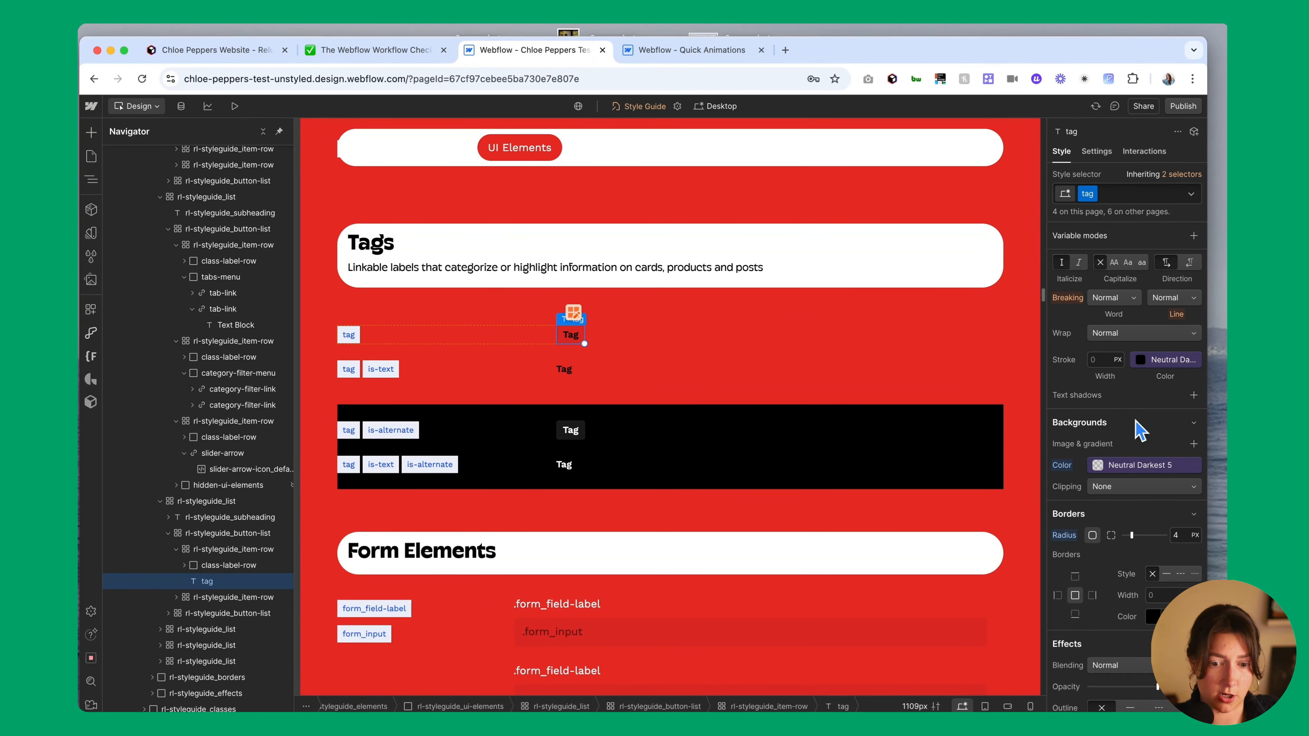
left_click(1134, 465)
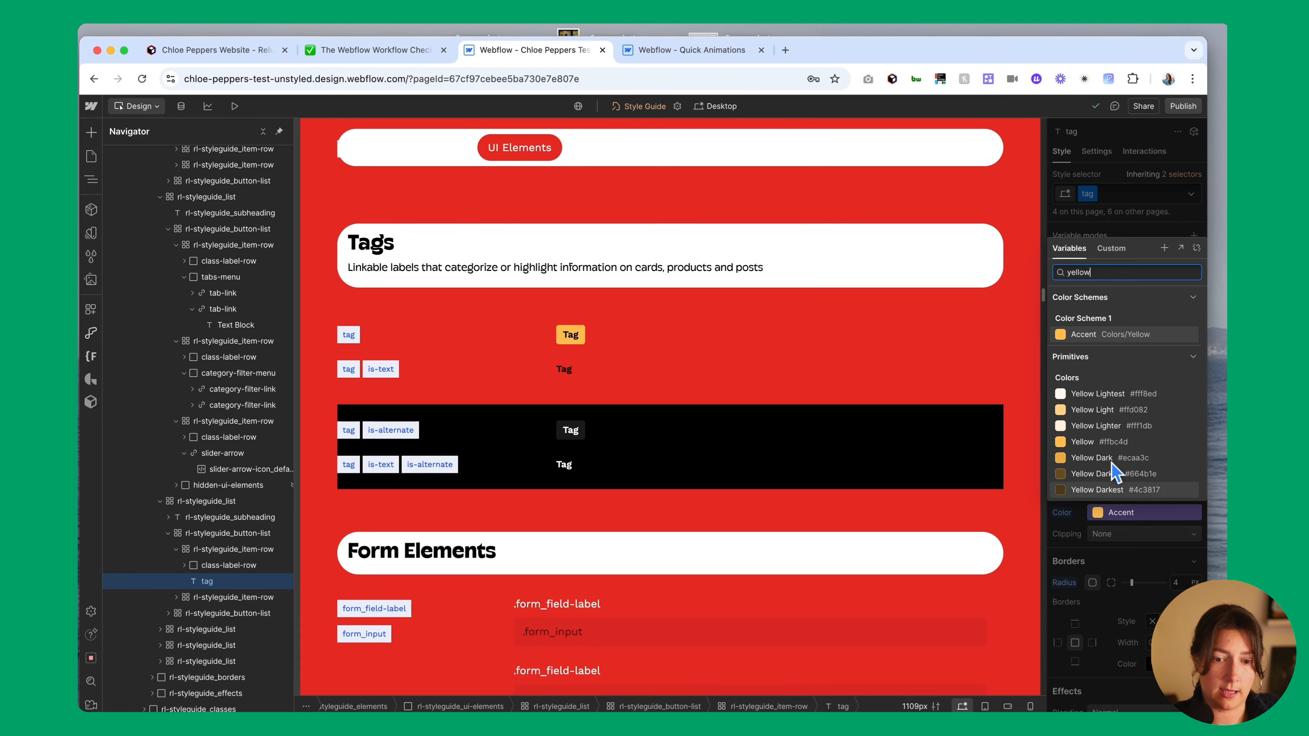
left_click(1081, 443)
left_click(680, 371)
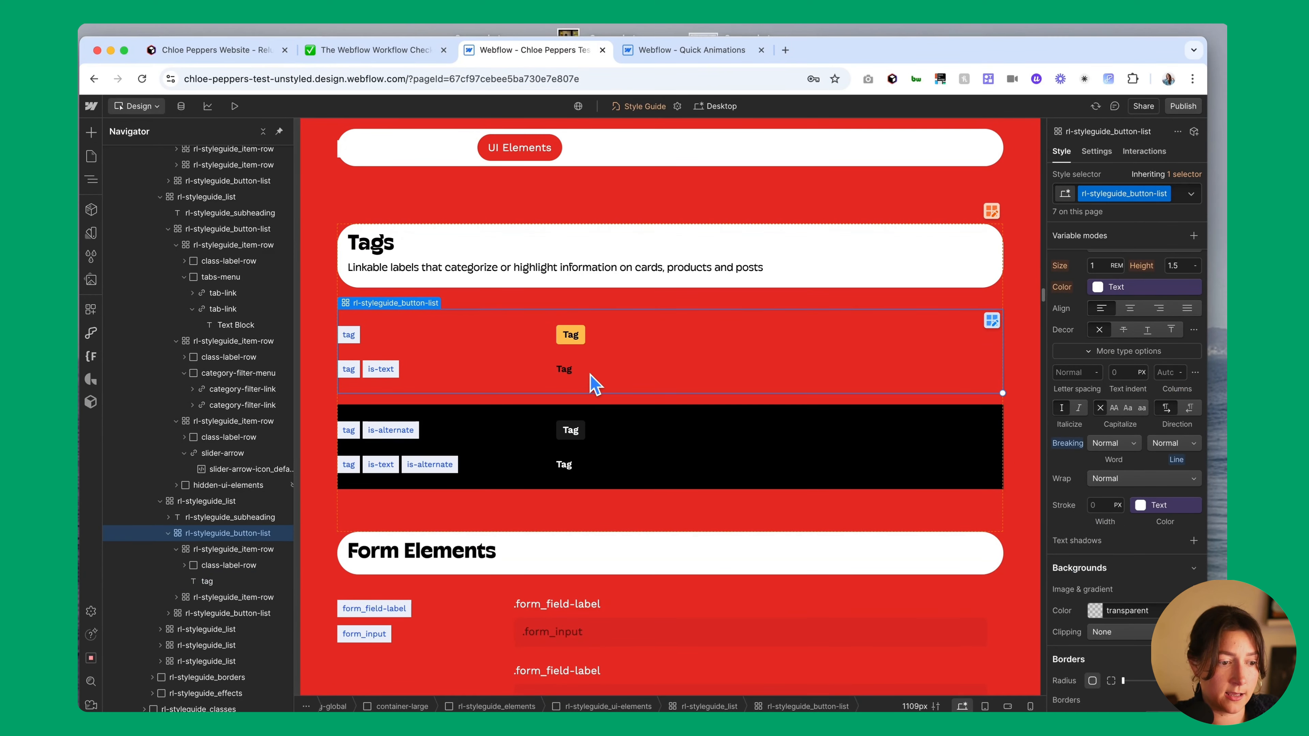
Review the tag variants on the red and black backgrounds and the form element styles below them
scroll(595, 384, "down", 3)
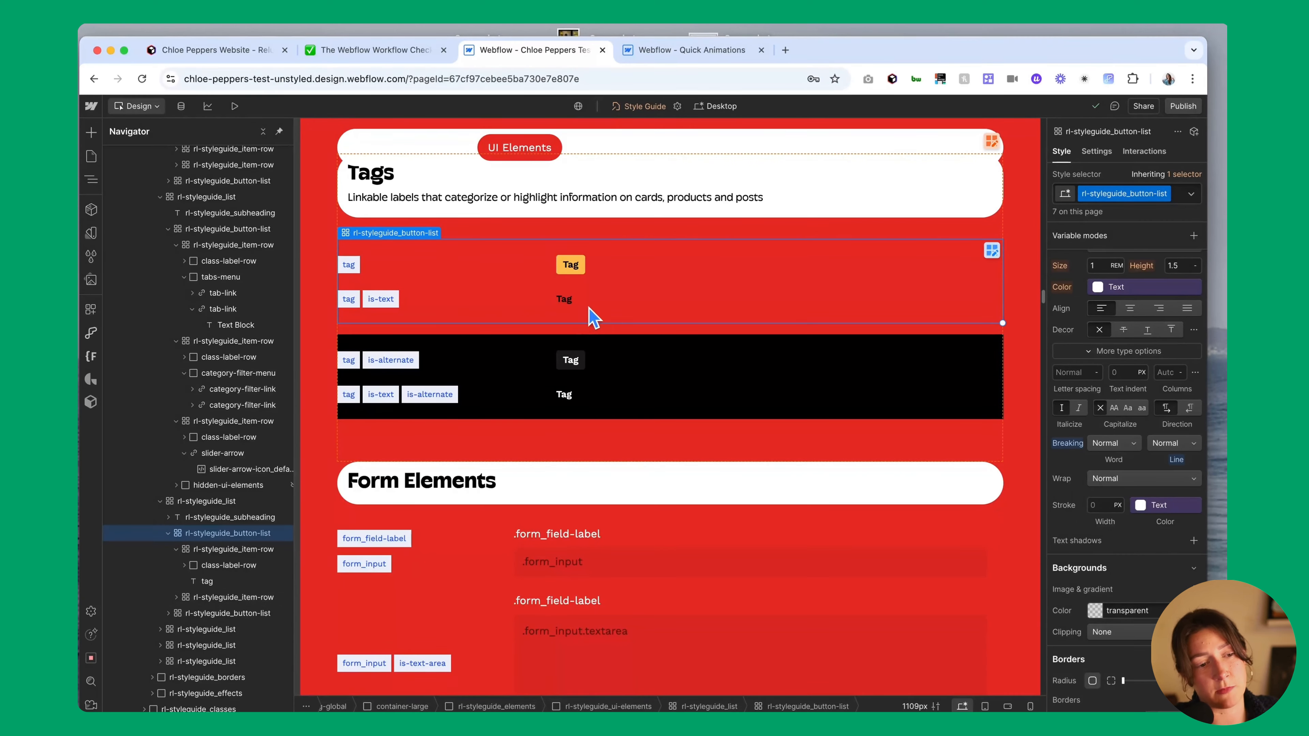
scroll(600, 304, "down", 1)
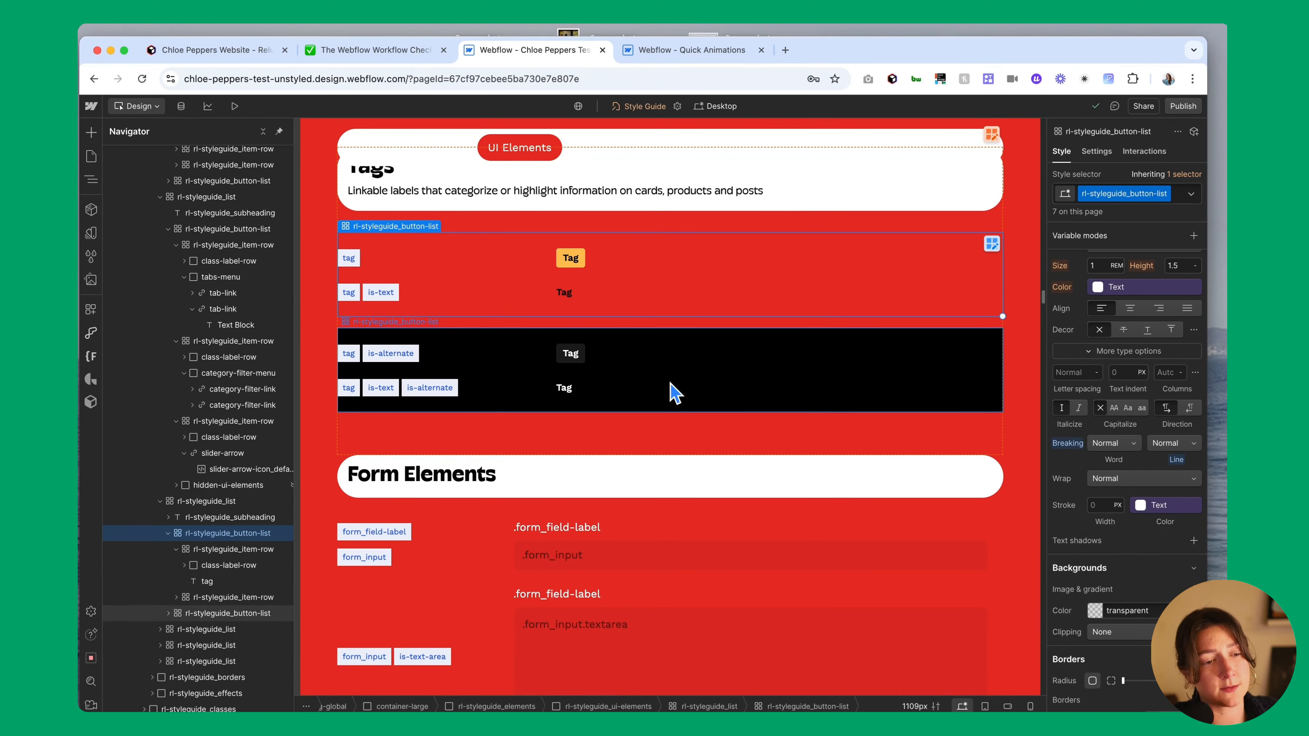
scroll(670, 387, "down", 1)
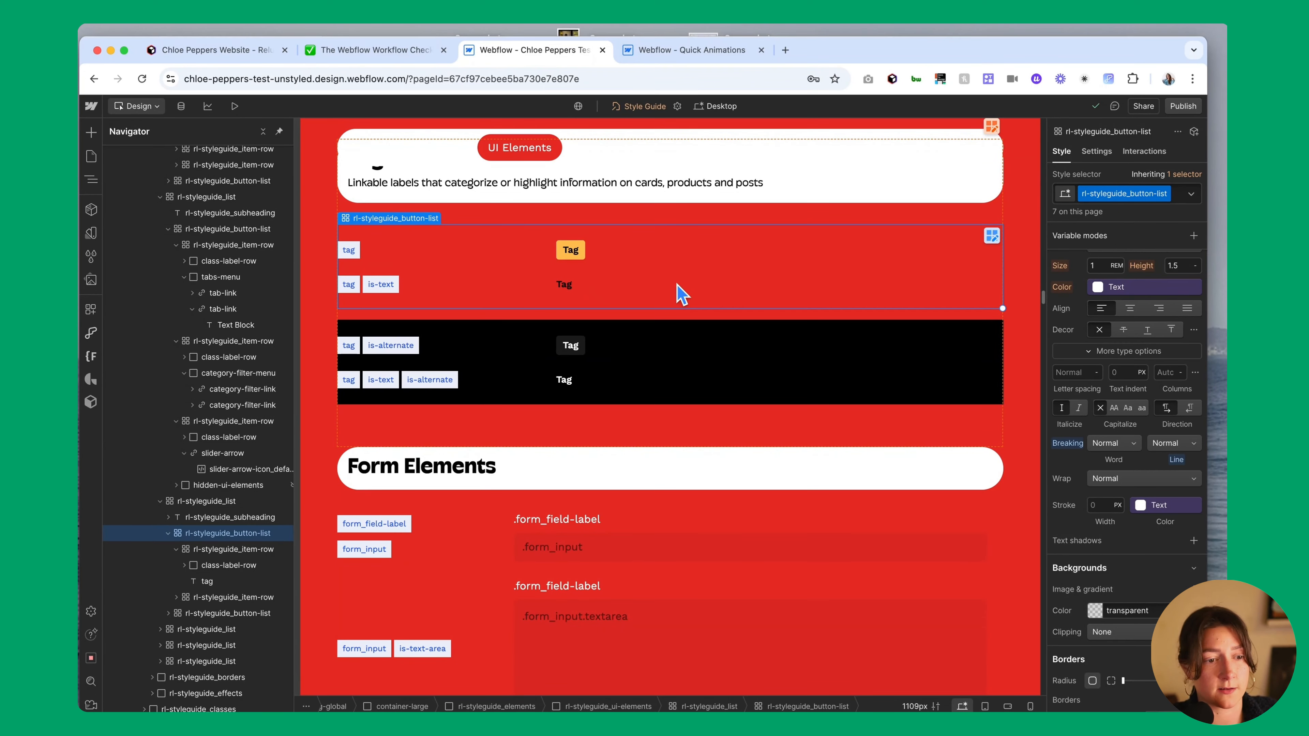
scroll(681, 293, "down", 5)
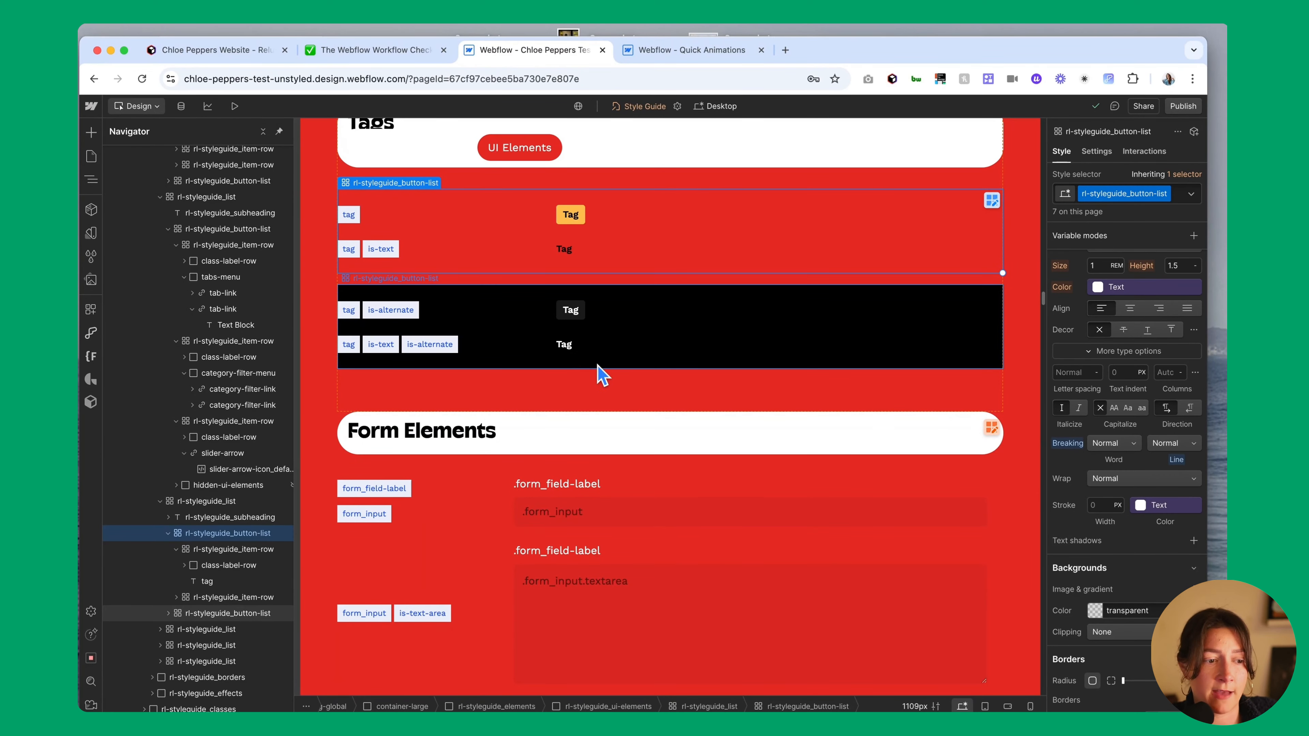
scroll(600, 375, "down", 1)
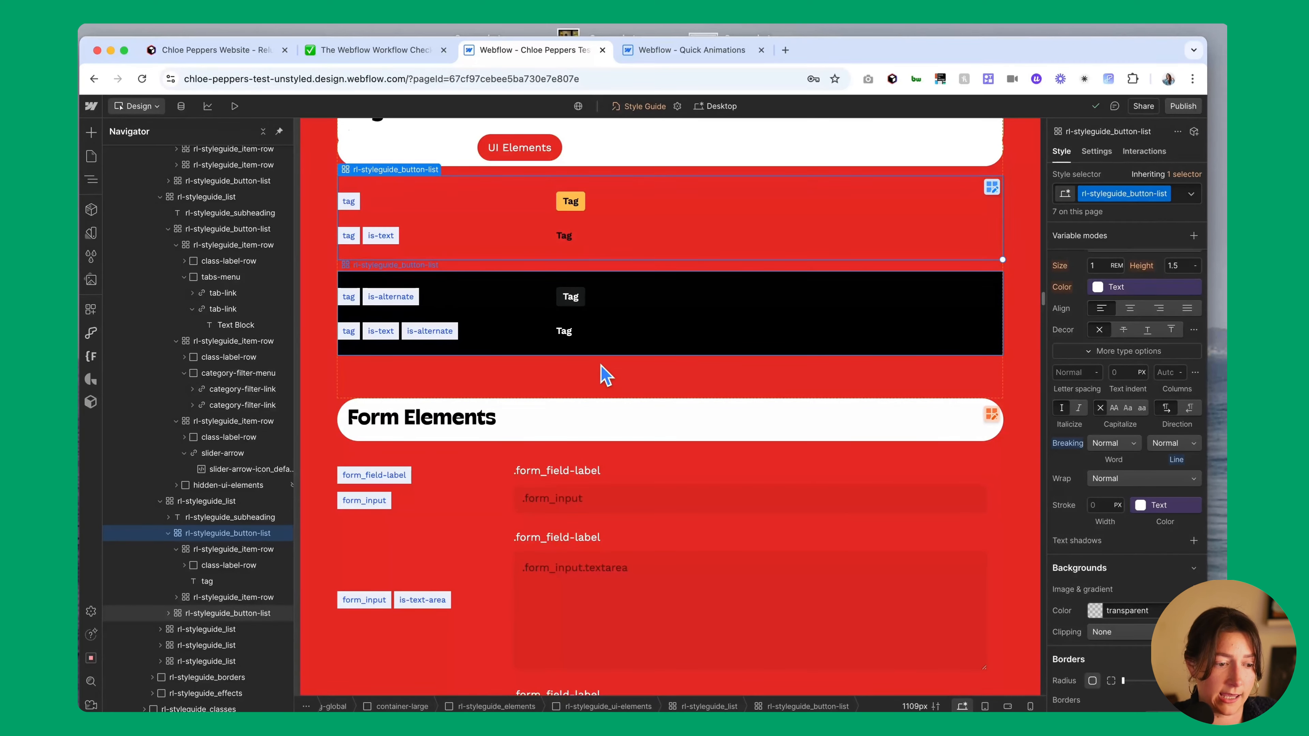
scroll(605, 375, "down", 1)
scroll(605, 375, "down", 5)
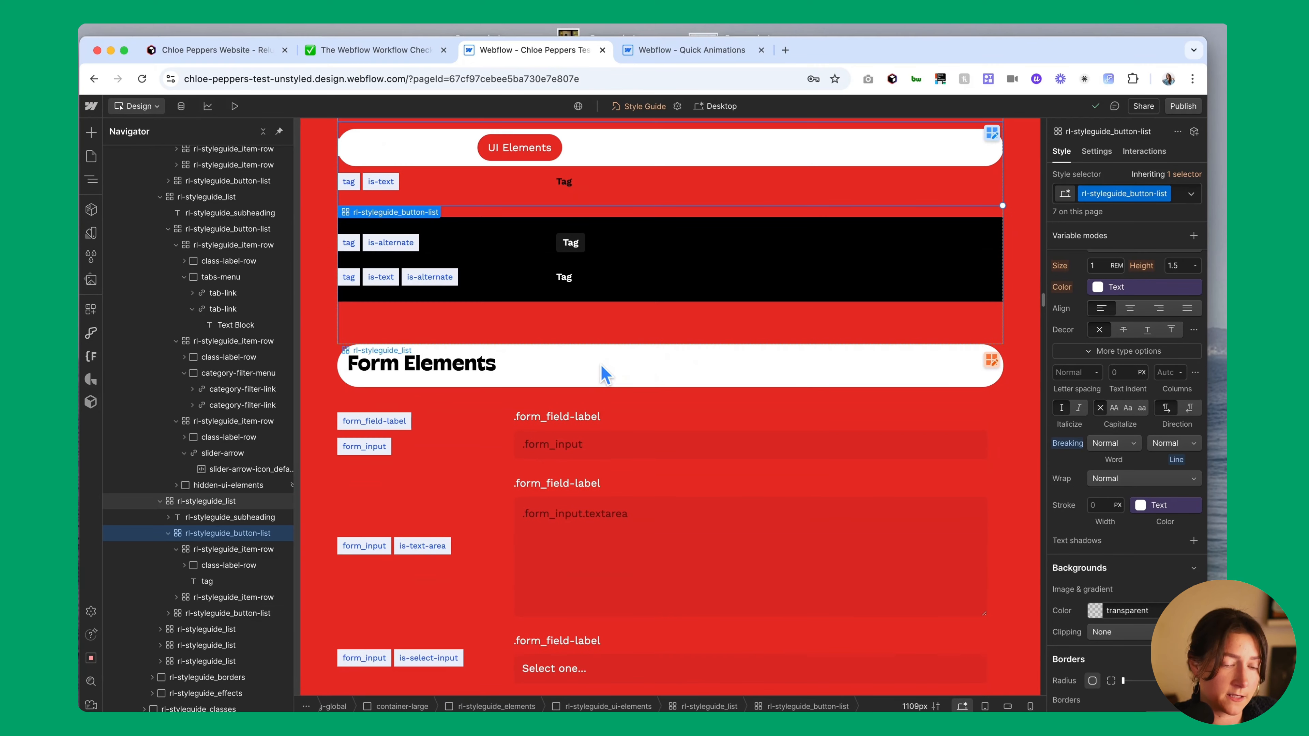
scroll(637, 459, "down", 5)
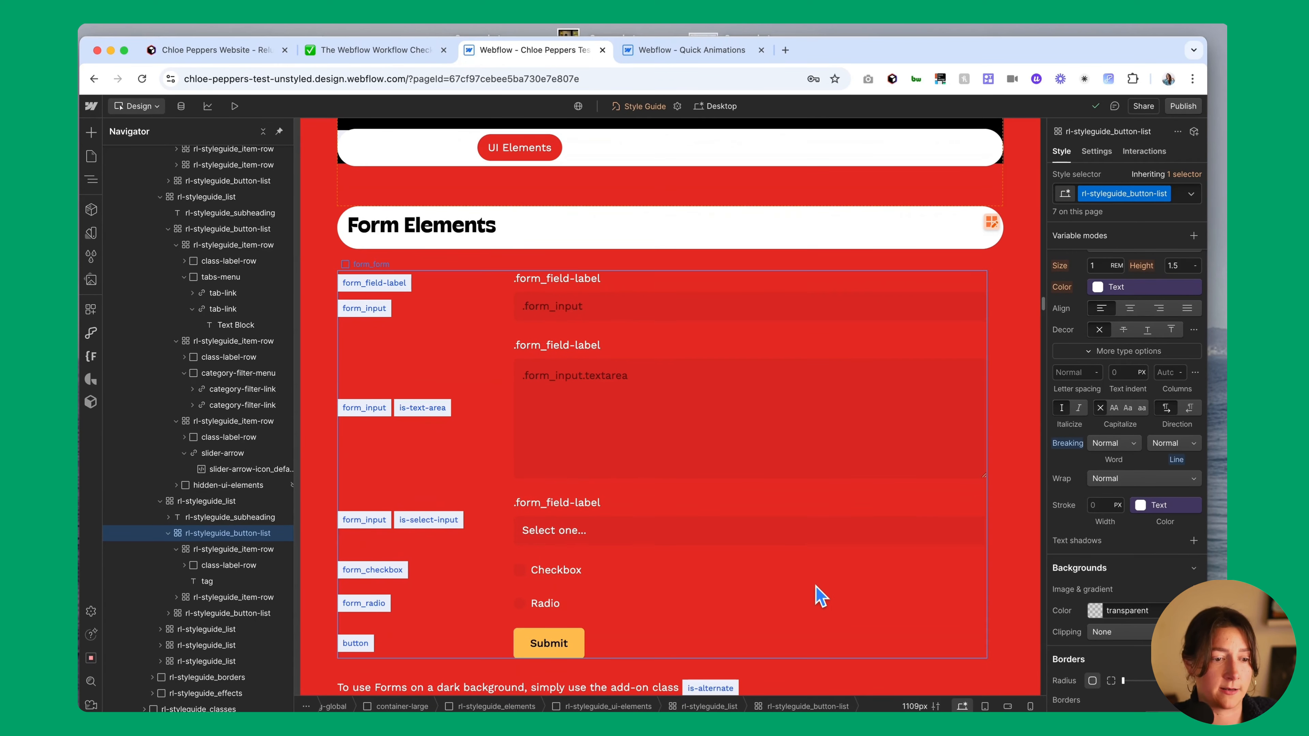
Give the form_input fields a light cream background and fill the checkbox and radio icons with white
left_click(642, 312)
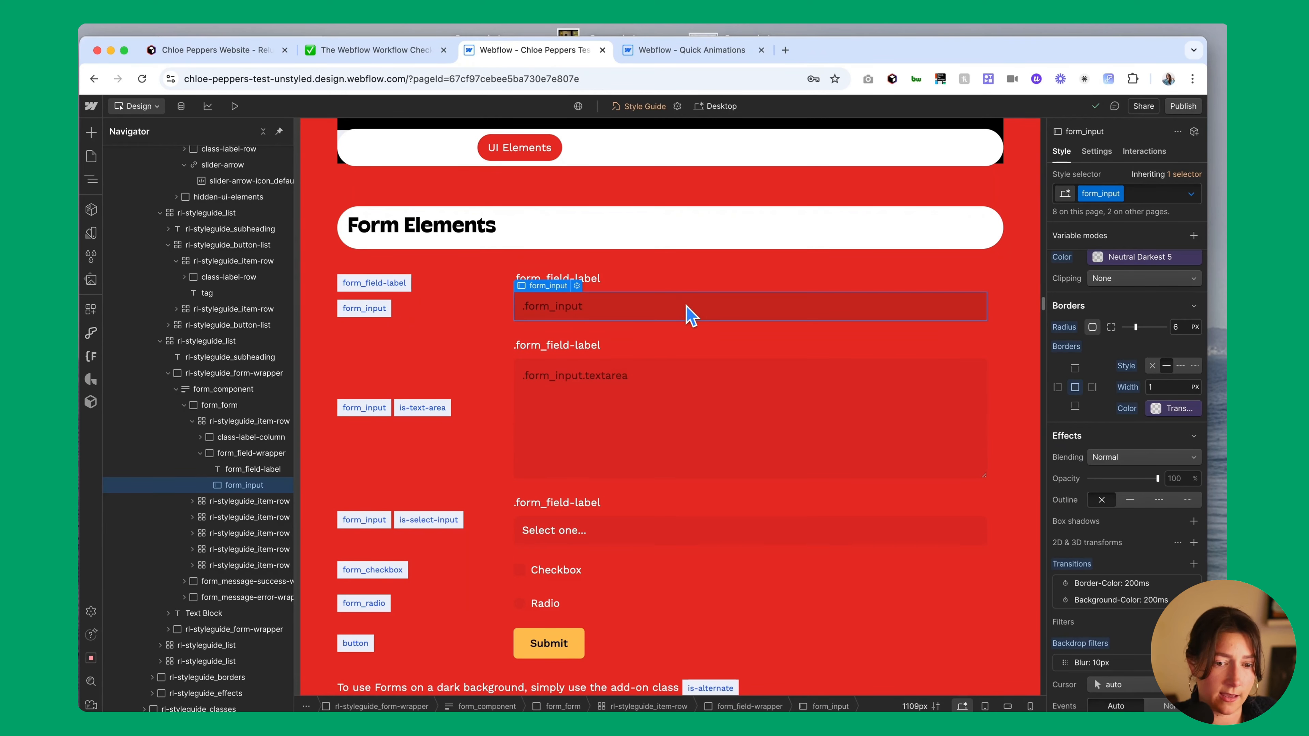
scroll(1103, 506, "down", 2)
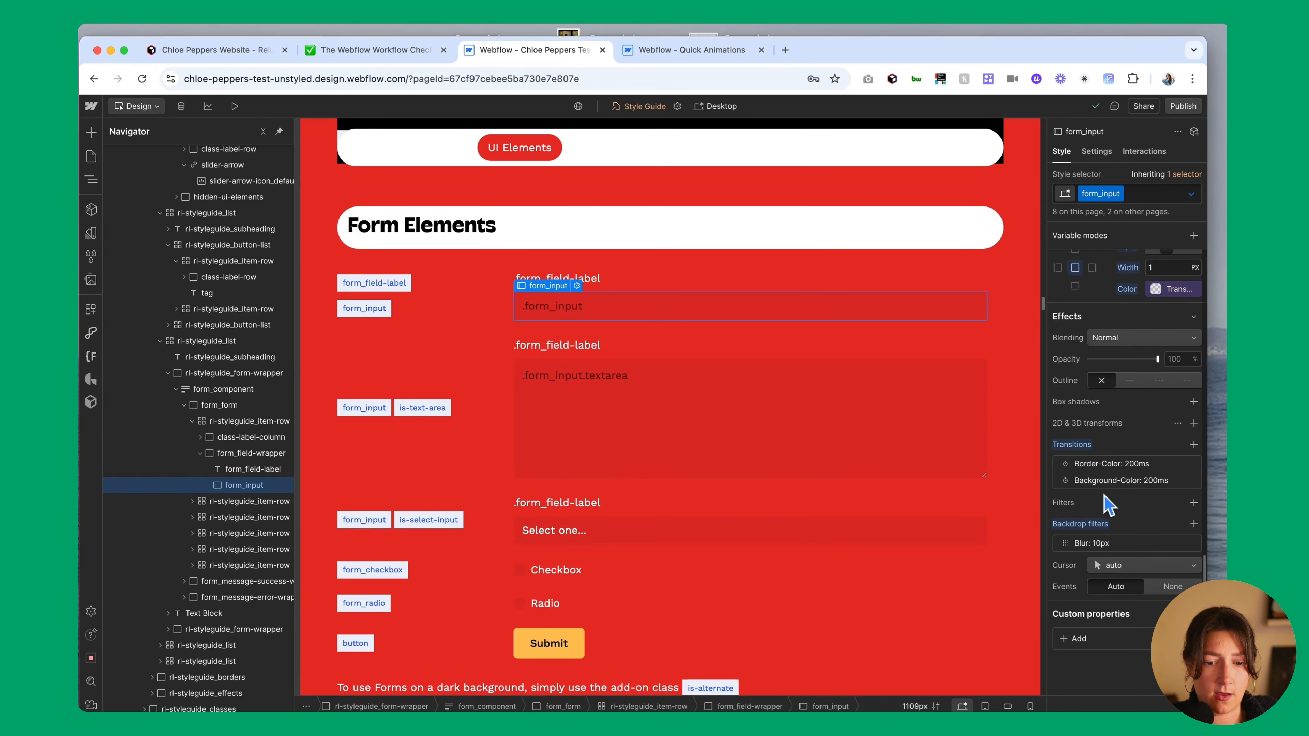
scroll(1105, 505, "up", 5)
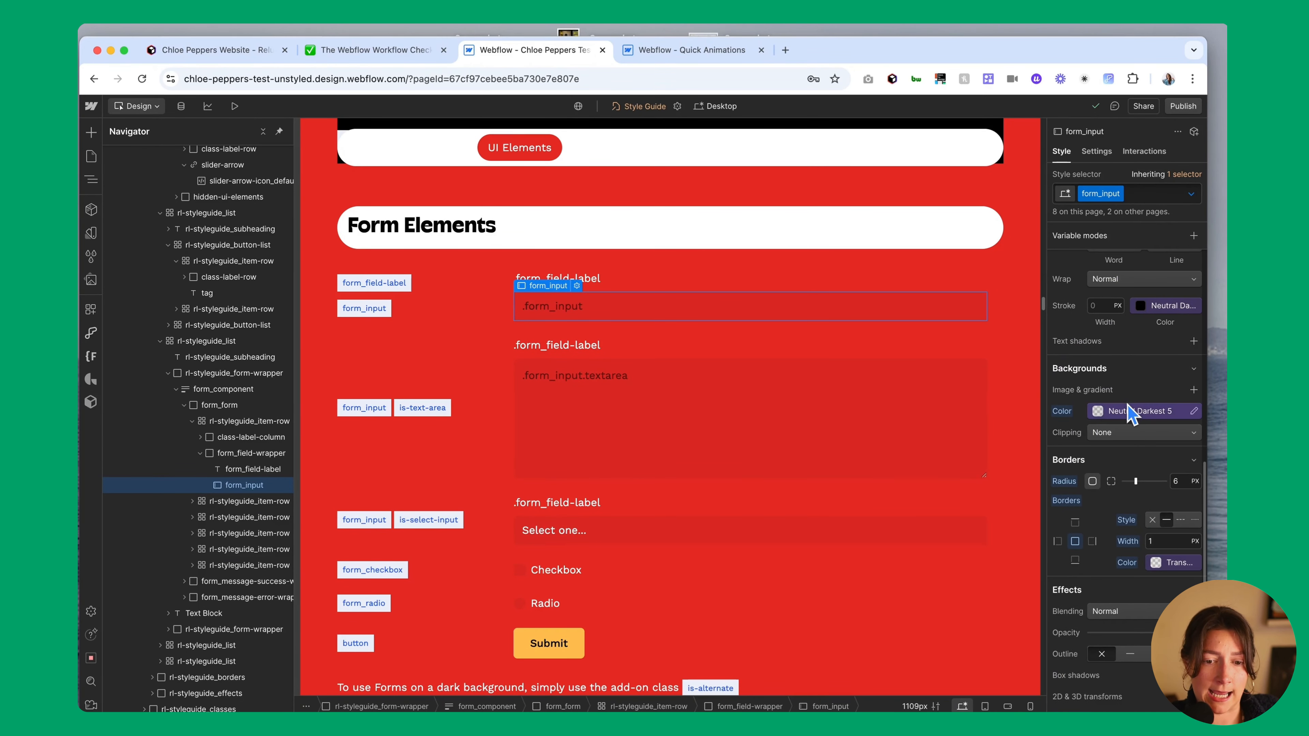
left_click(1134, 413)
scroll(1135, 639, "down", 2)
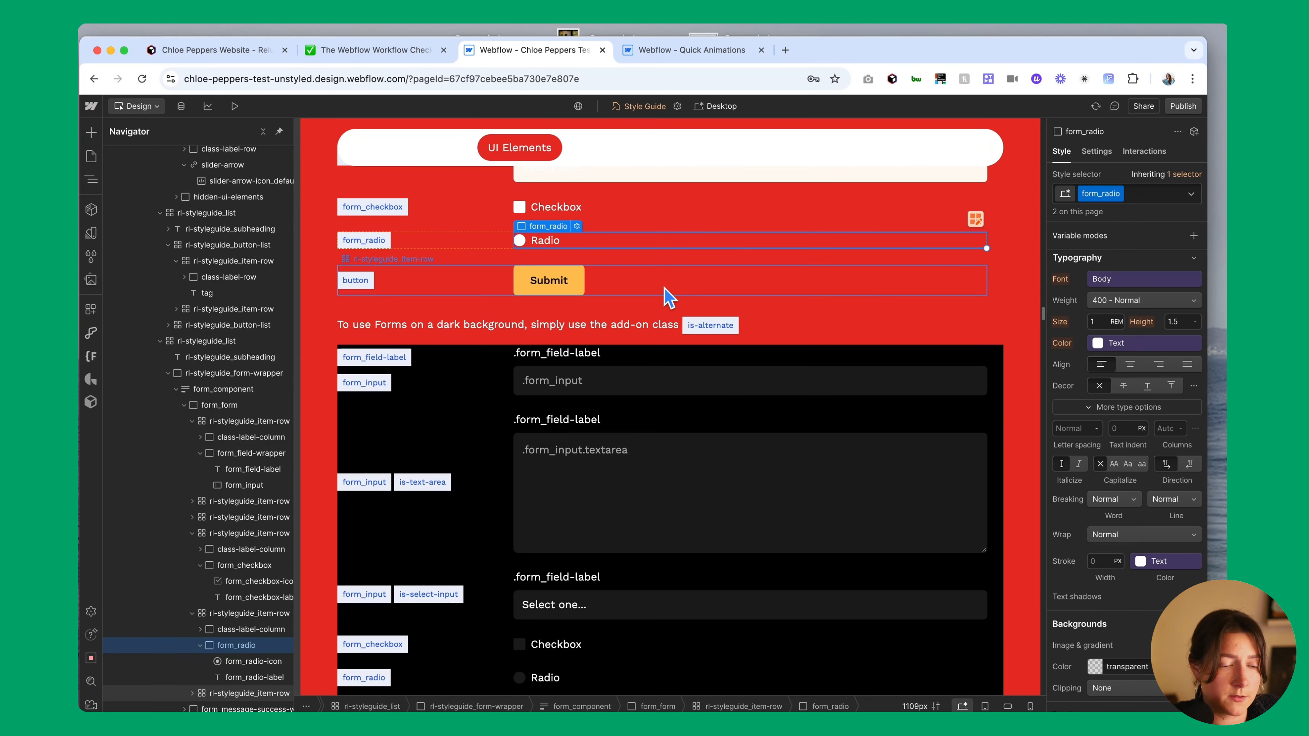
scroll(669, 297, "down", 2)
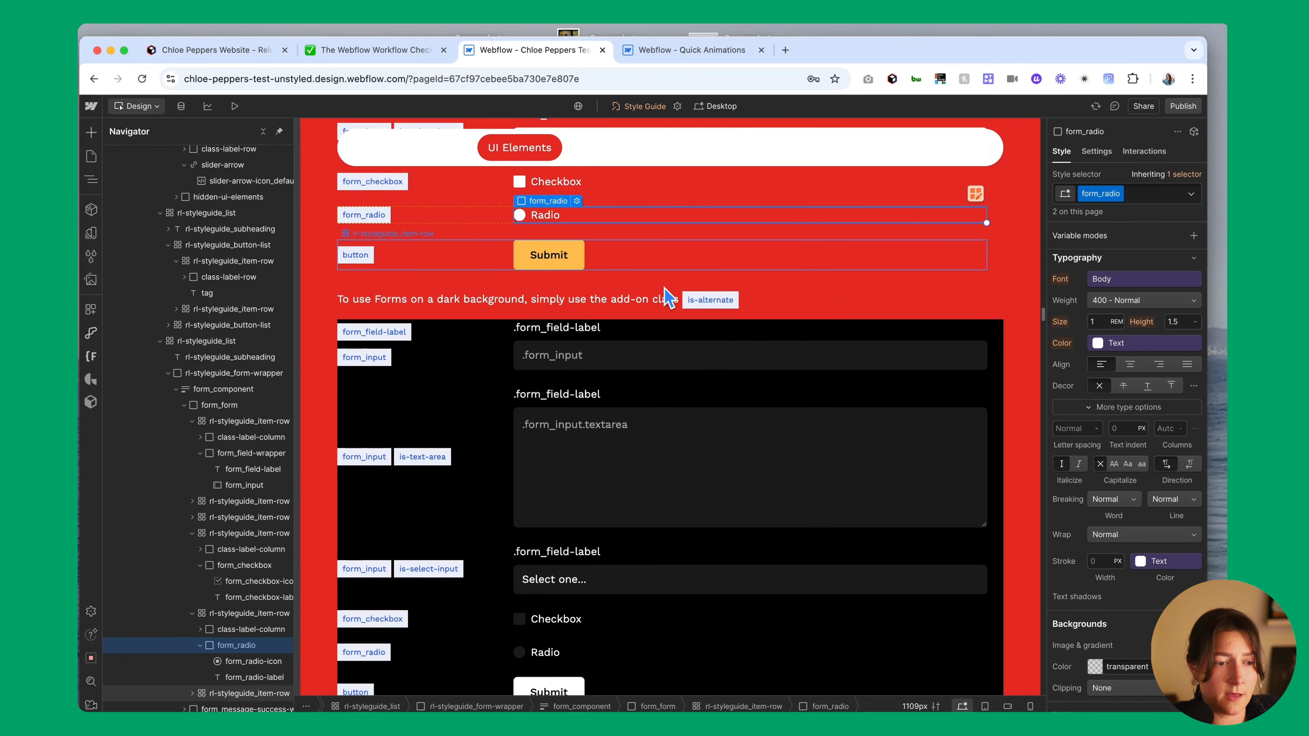
Review the remaining style guide sections from the dark-background form elements through icons, radius and shadows to the structure classes
scroll(570, 392, "down", 2)
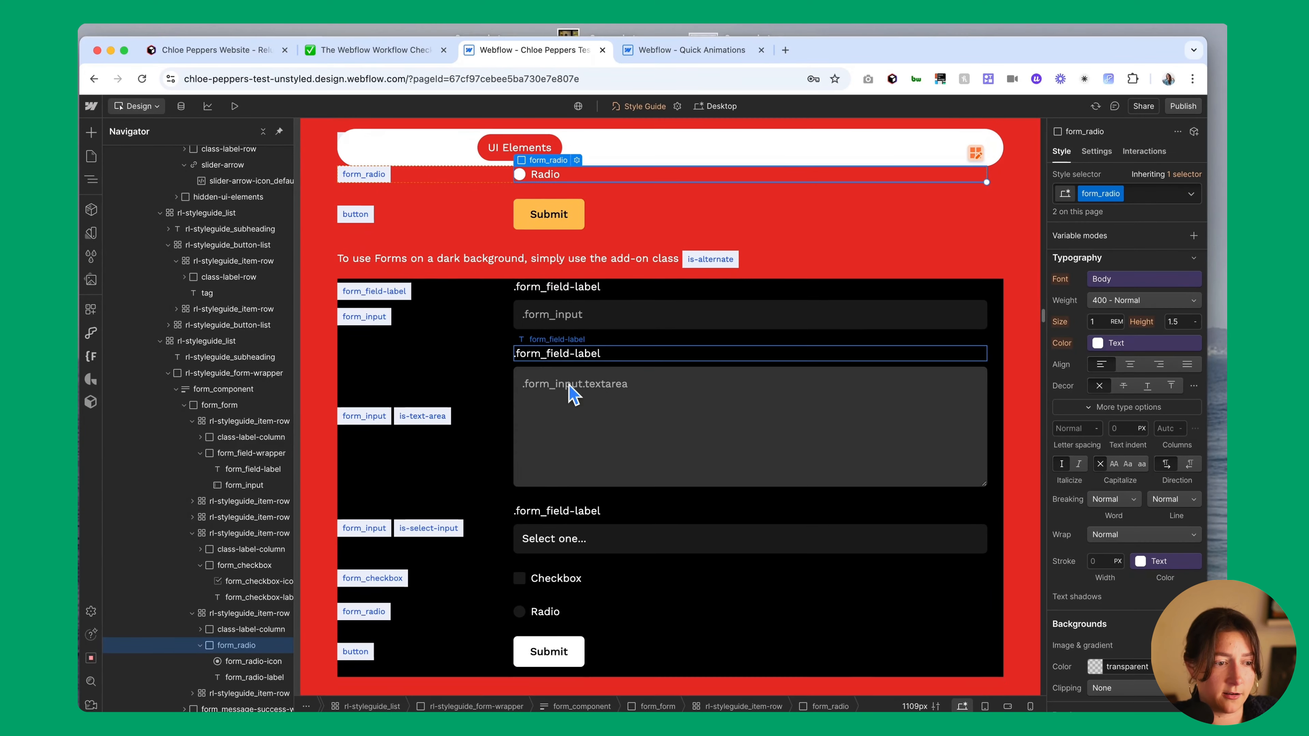
scroll(474, 309, "down", 10)
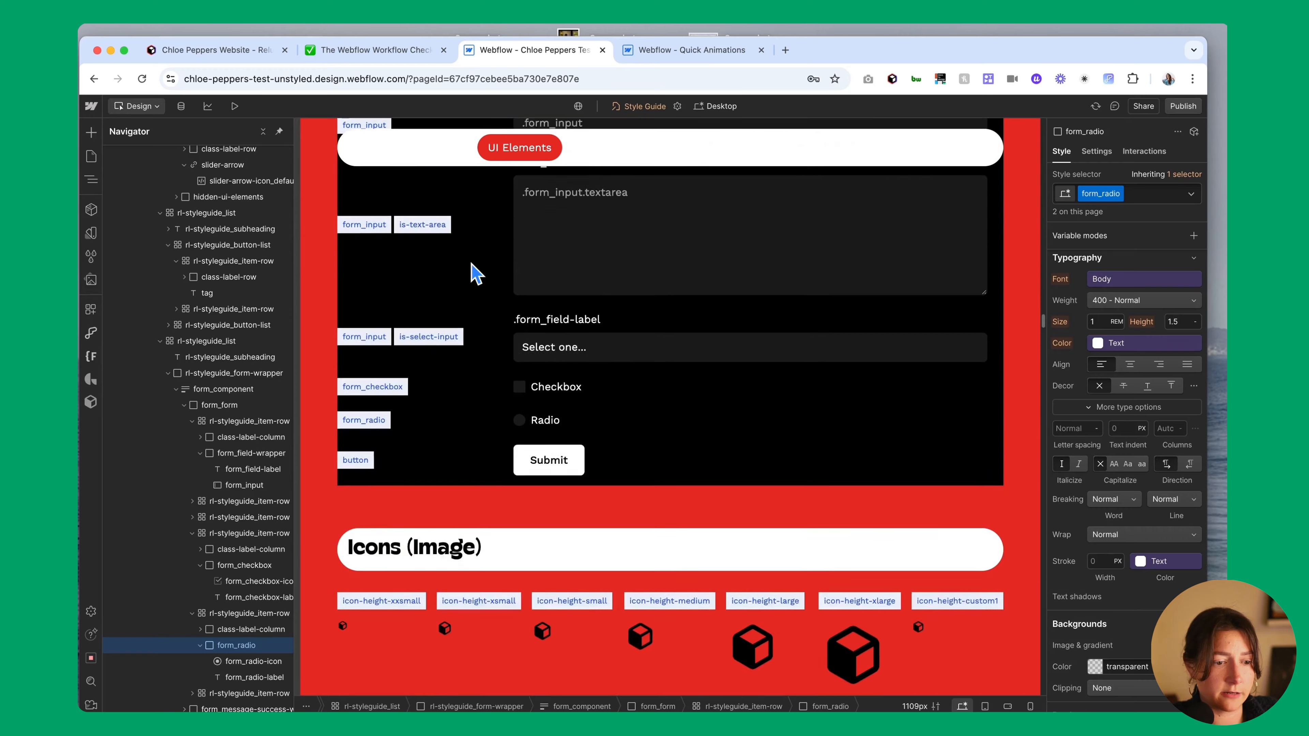
scroll(475, 274, "down", 9)
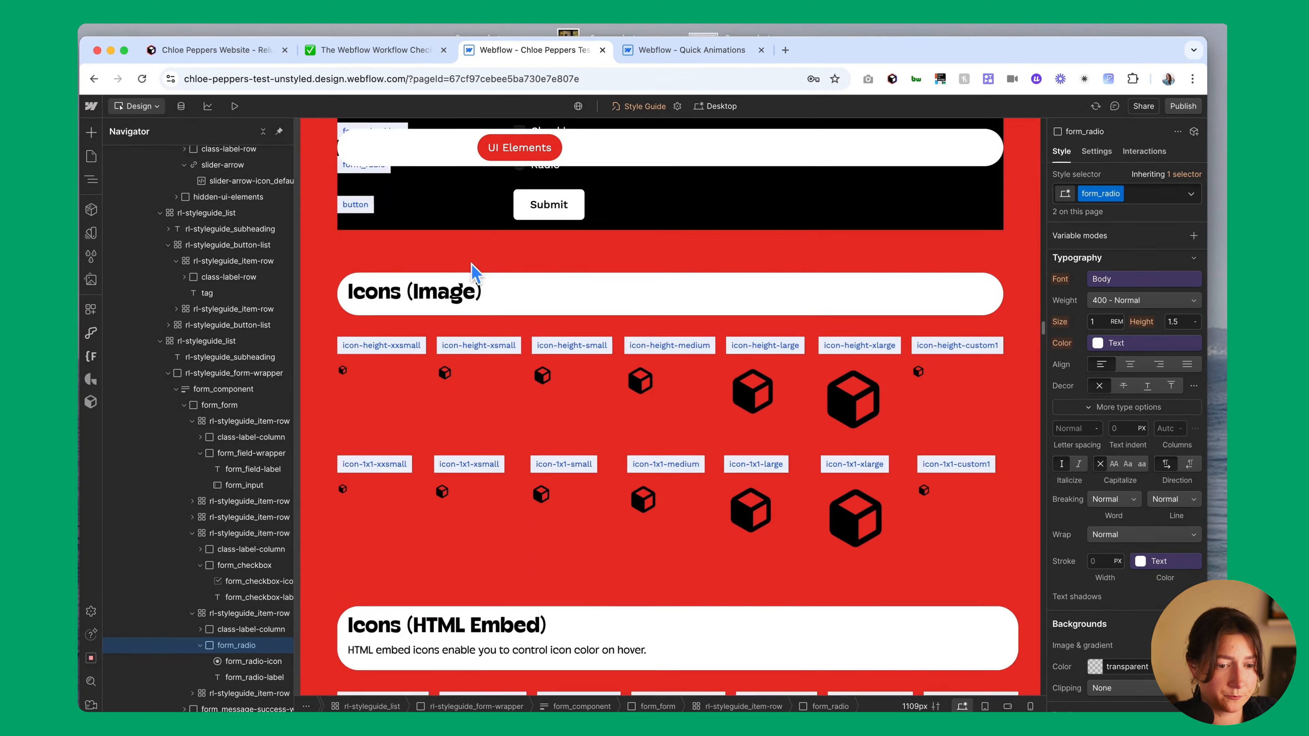
scroll(474, 273, "down", 20)
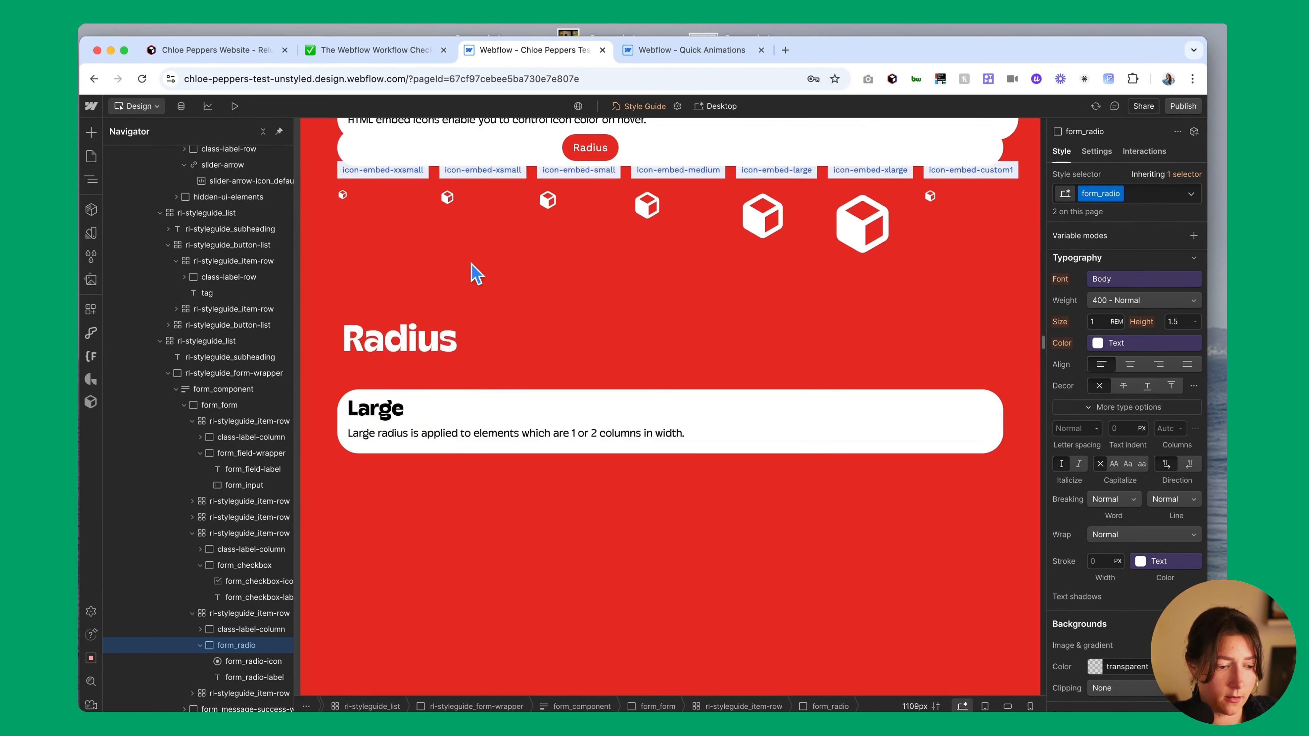
scroll(474, 274, "down", 20)
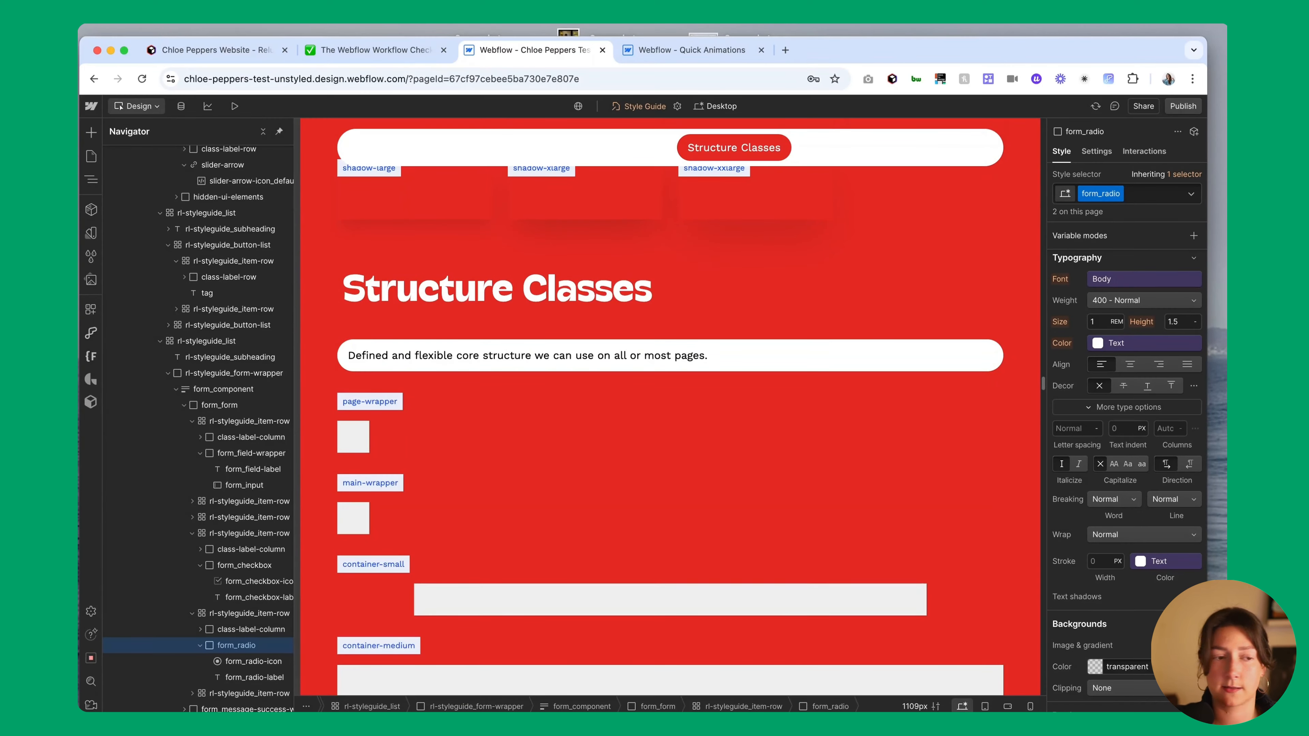
Switch to the Notion workflow checklist and tick off all four tasks under "Go to the Style Guide Page within the Pages Panel"
left_click(415, 50)
scroll(699, 517, "down", 4)
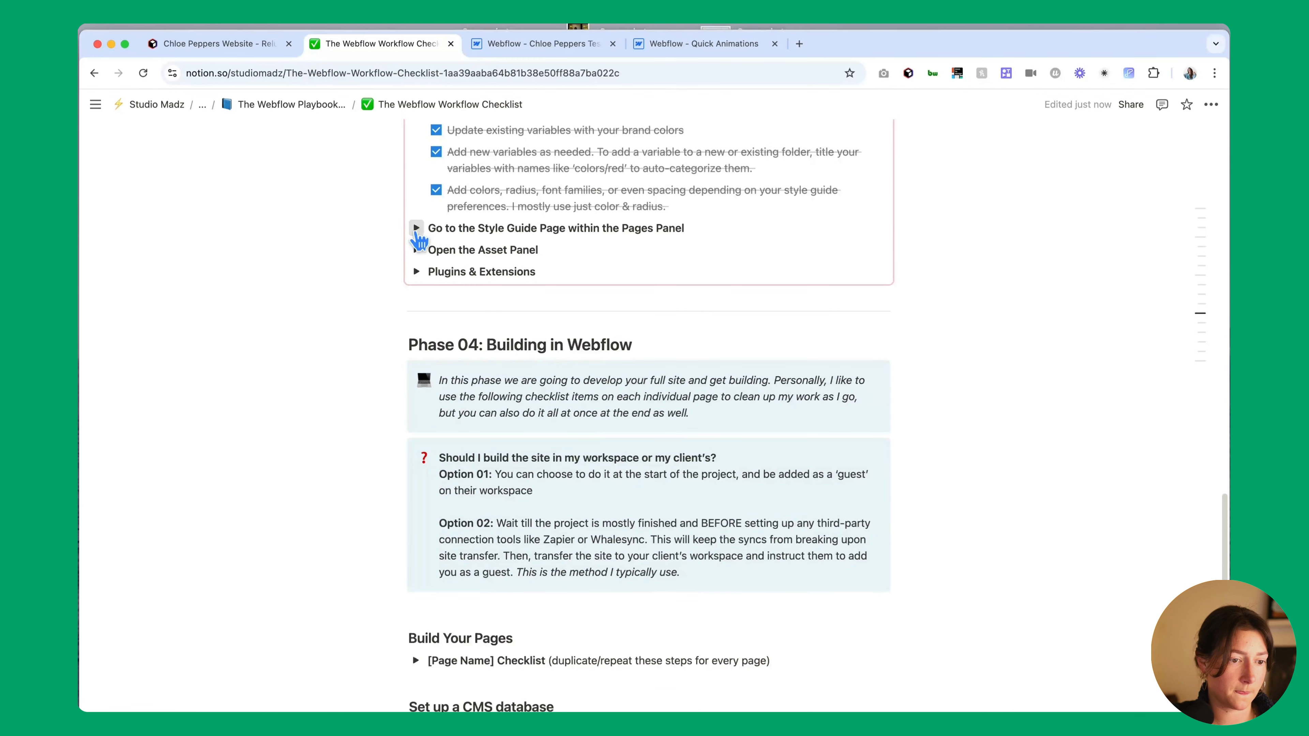
left_click(417, 228)
left_click(436, 250)
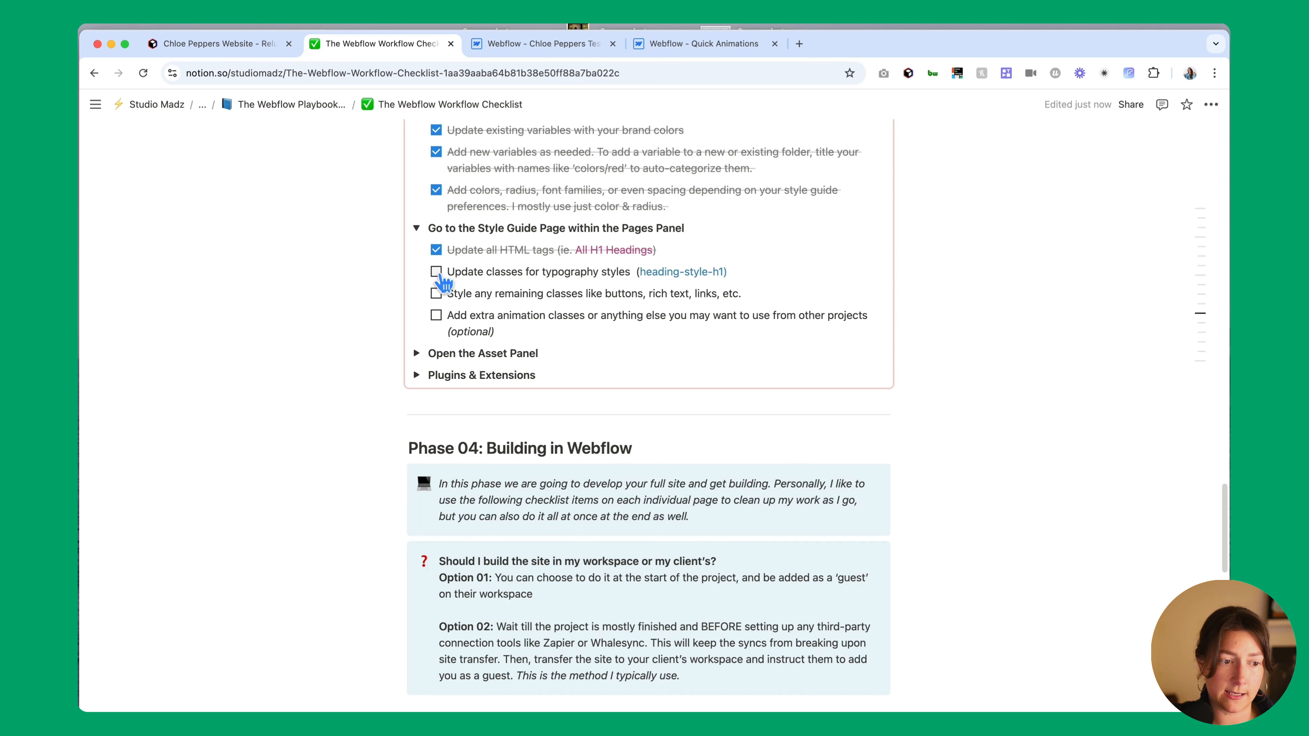
left_click(436, 272)
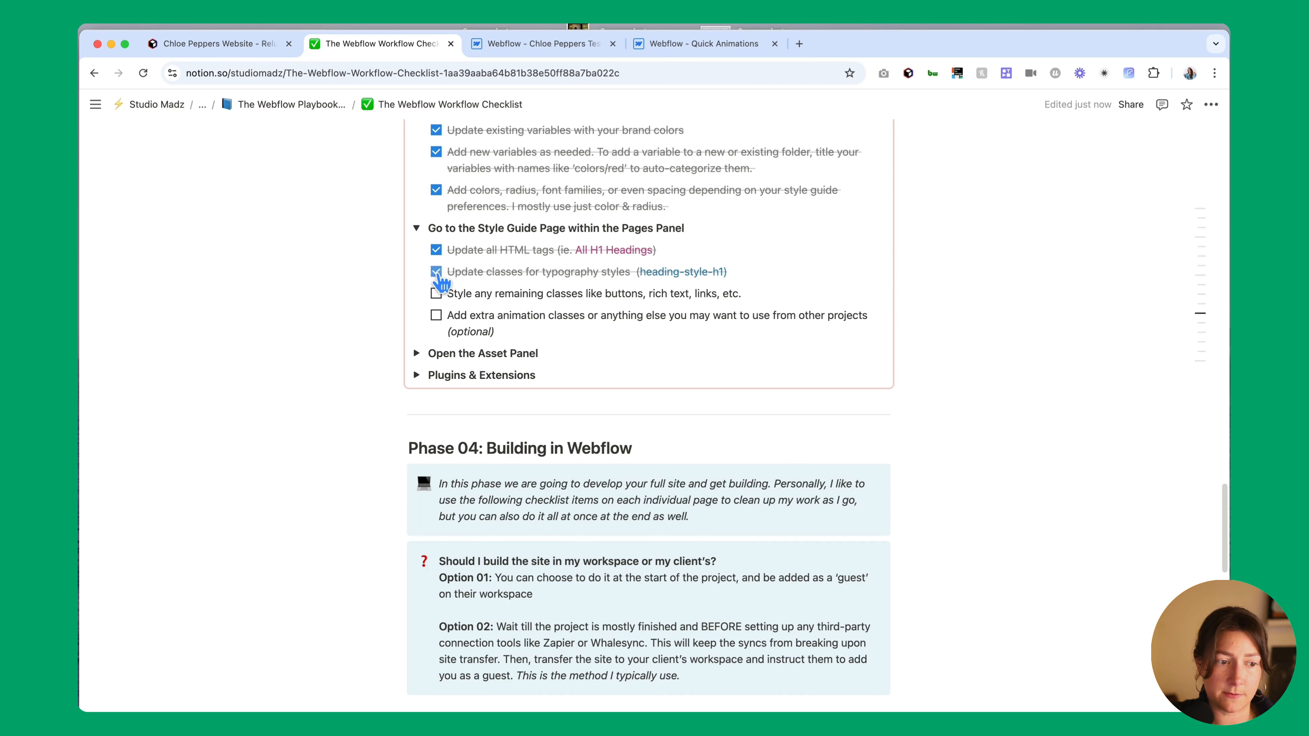
left_click(437, 295)
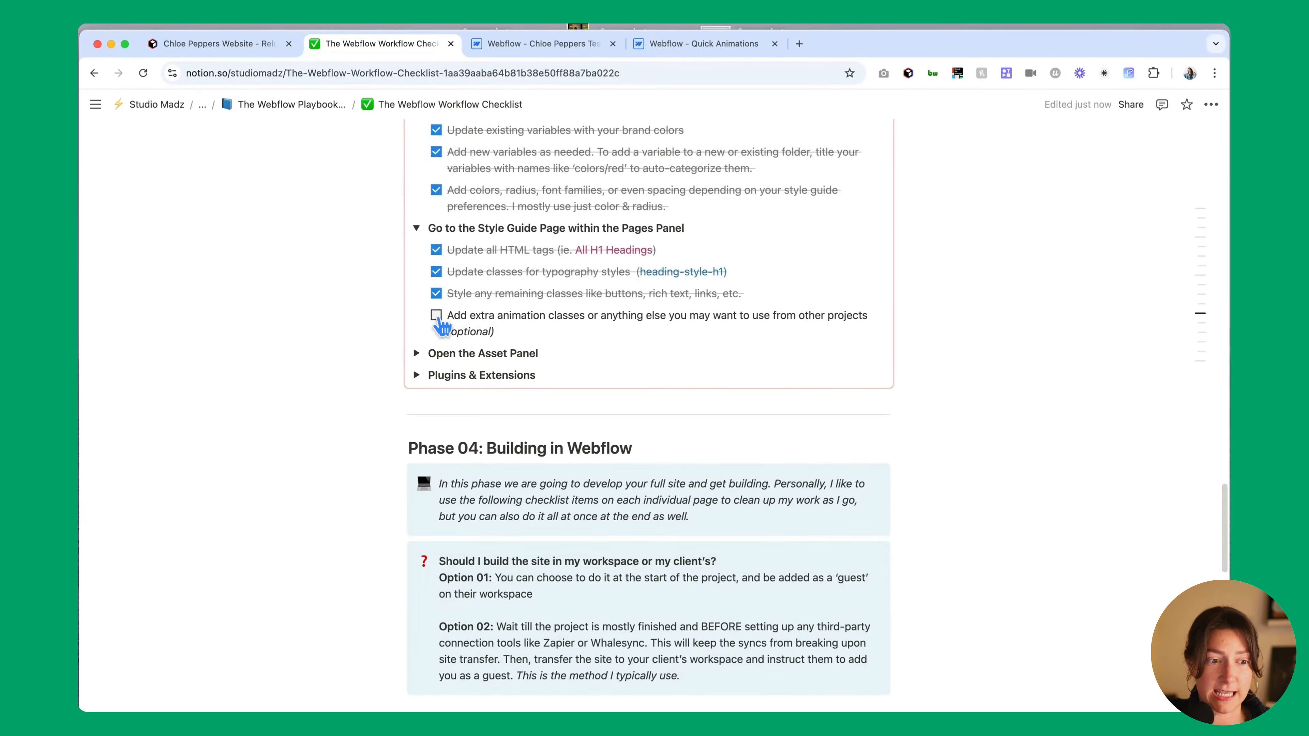
left_click(436, 315)
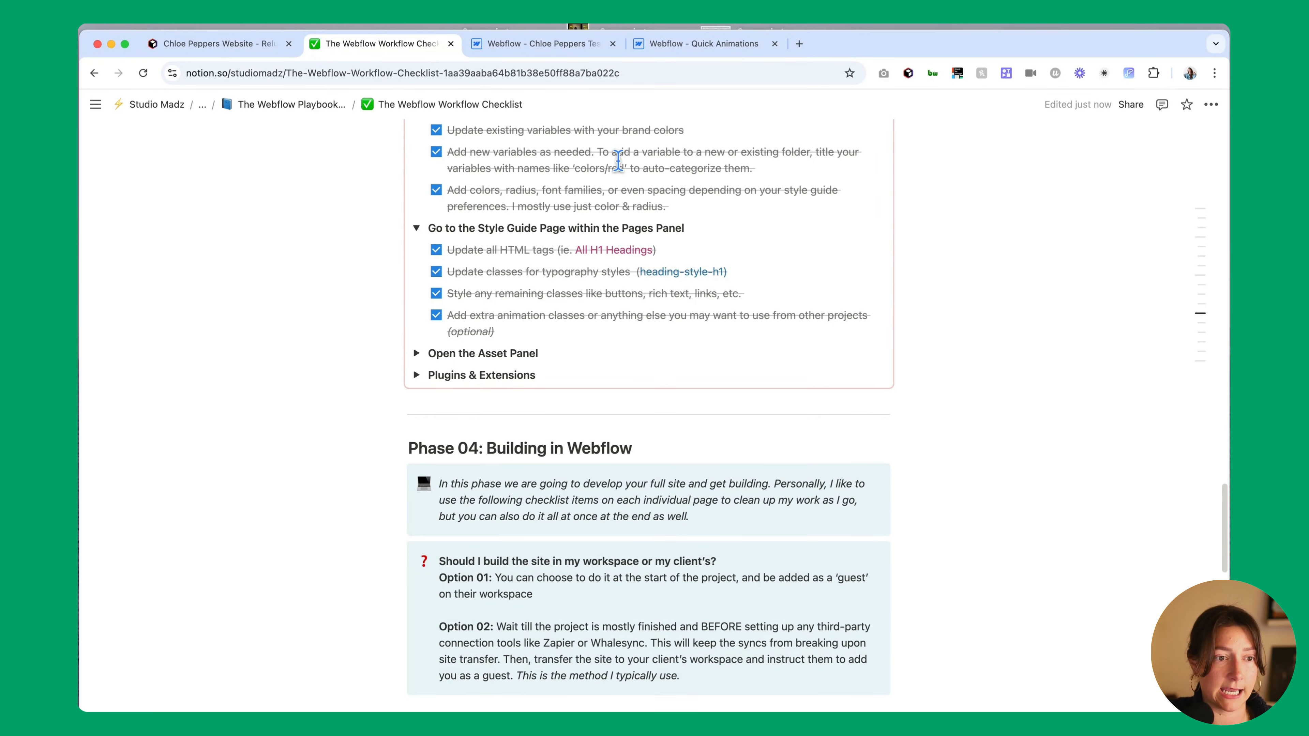
Switch to the Webflow animations project and preview the Fade Ups and Fade Ins samples in its Interactions section
key("super+4")
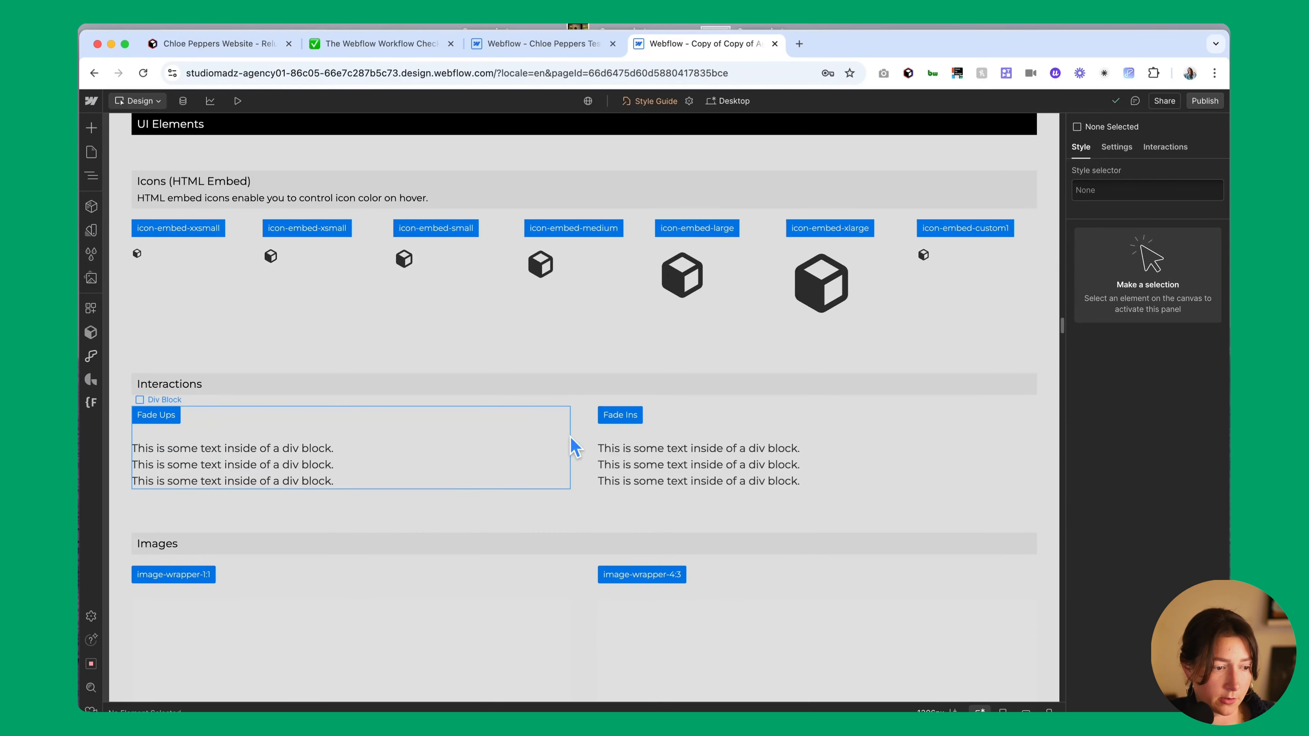
left_click(269, 436)
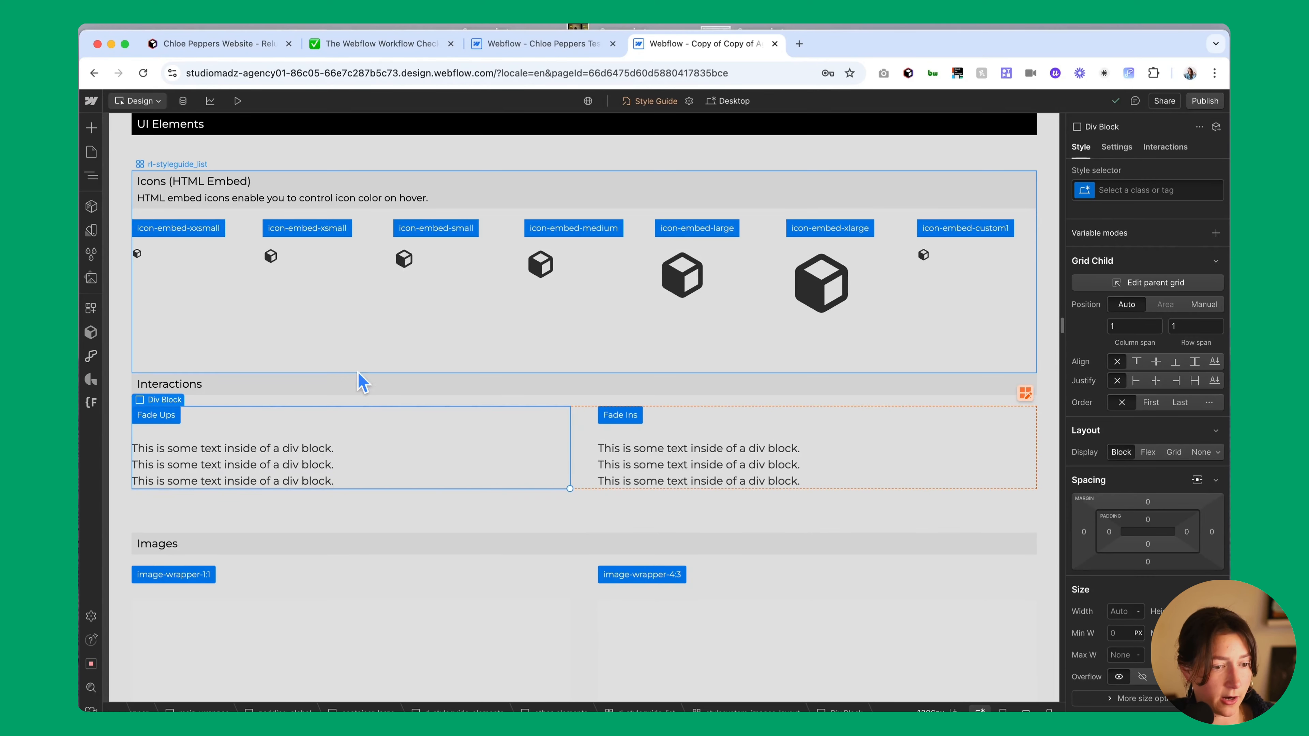
left_click(348, 385)
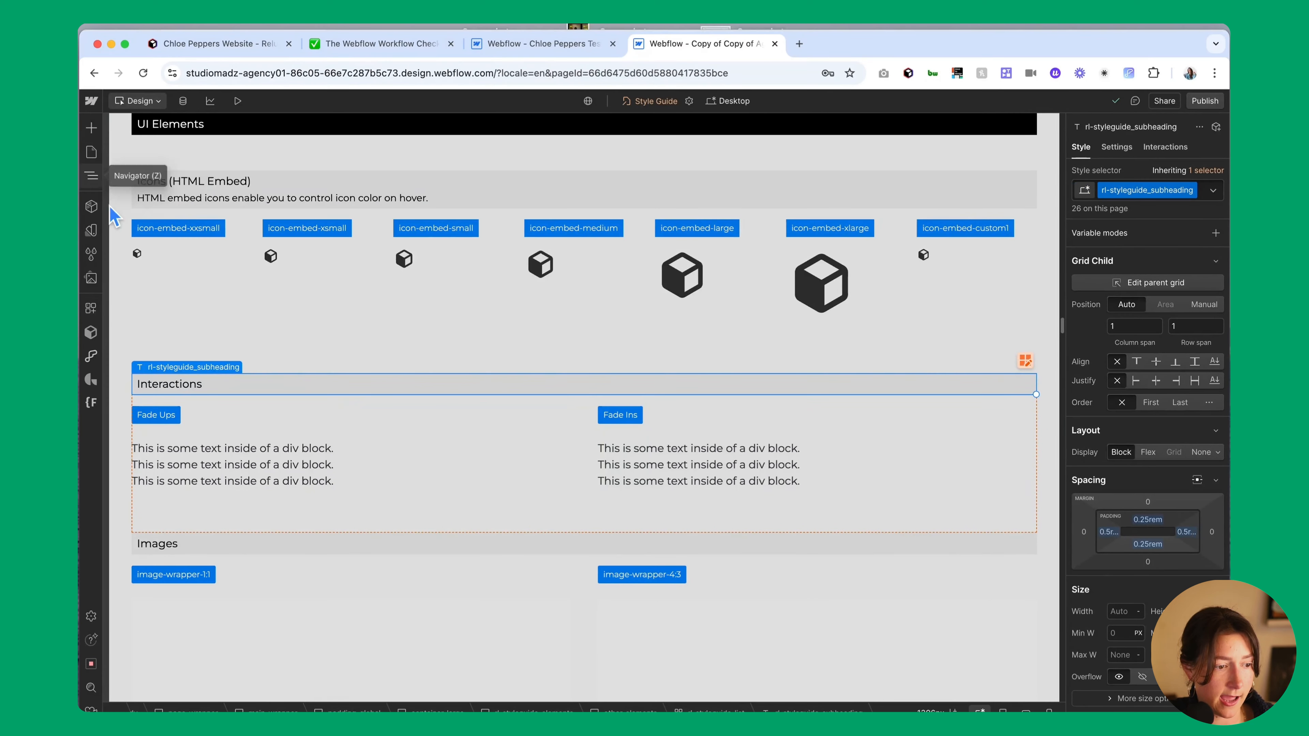
left_click(238, 101)
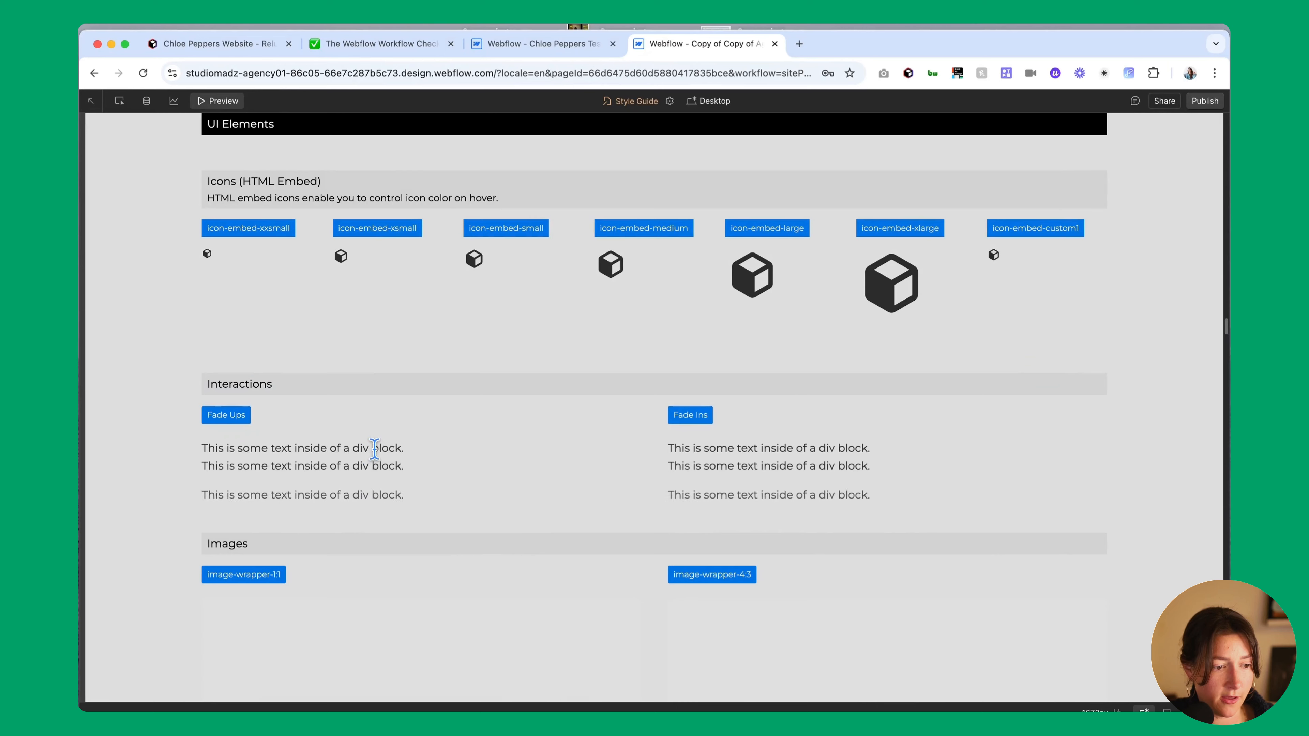
left_click(220, 102)
Inspect the scroll-into-view interaction assigned to the fade-up-1 text block, including its slide action and class trigger settings
left_click(314, 449)
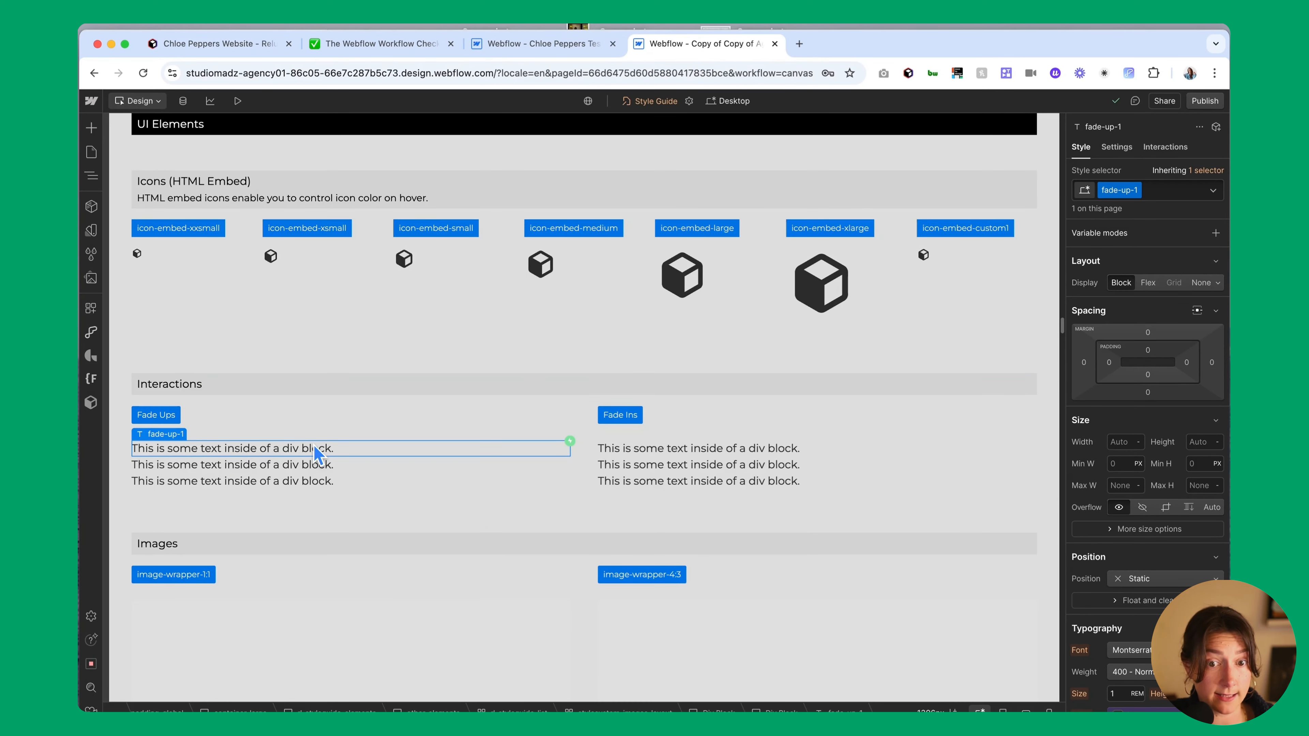
left_click(1166, 149)
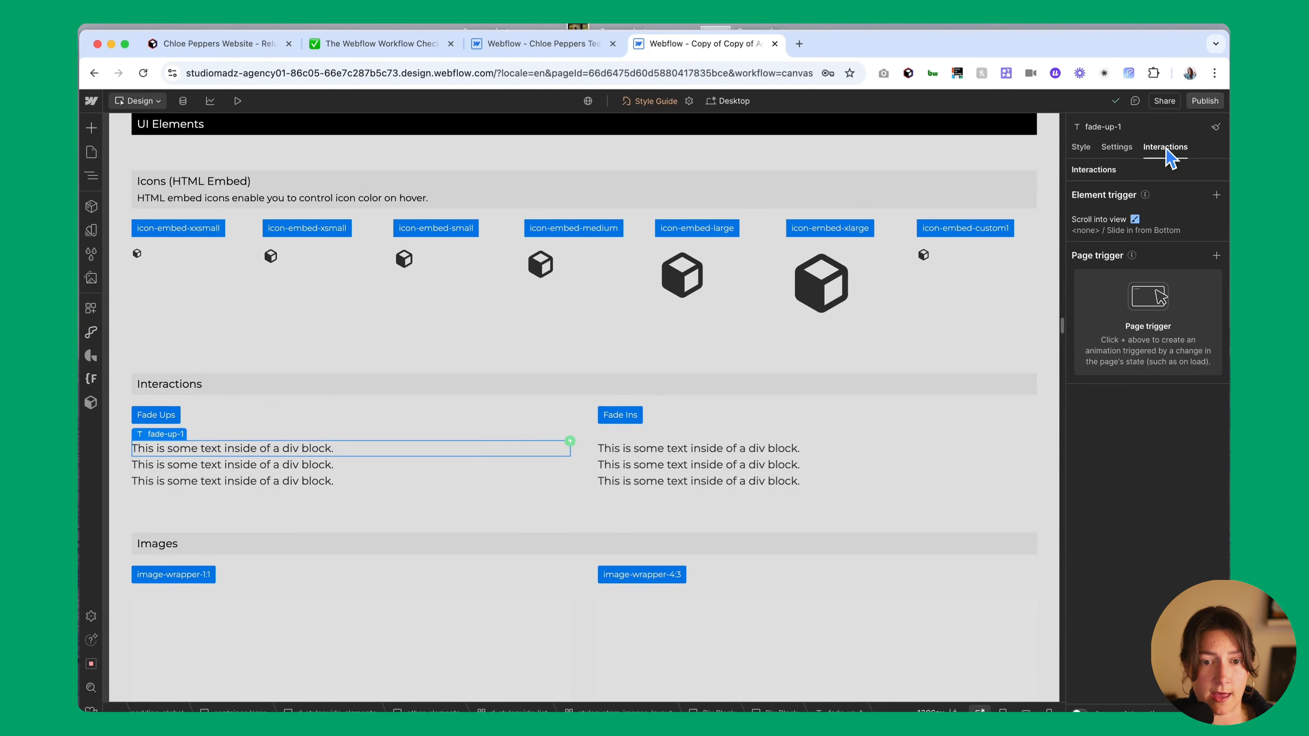
left_click(1111, 229)
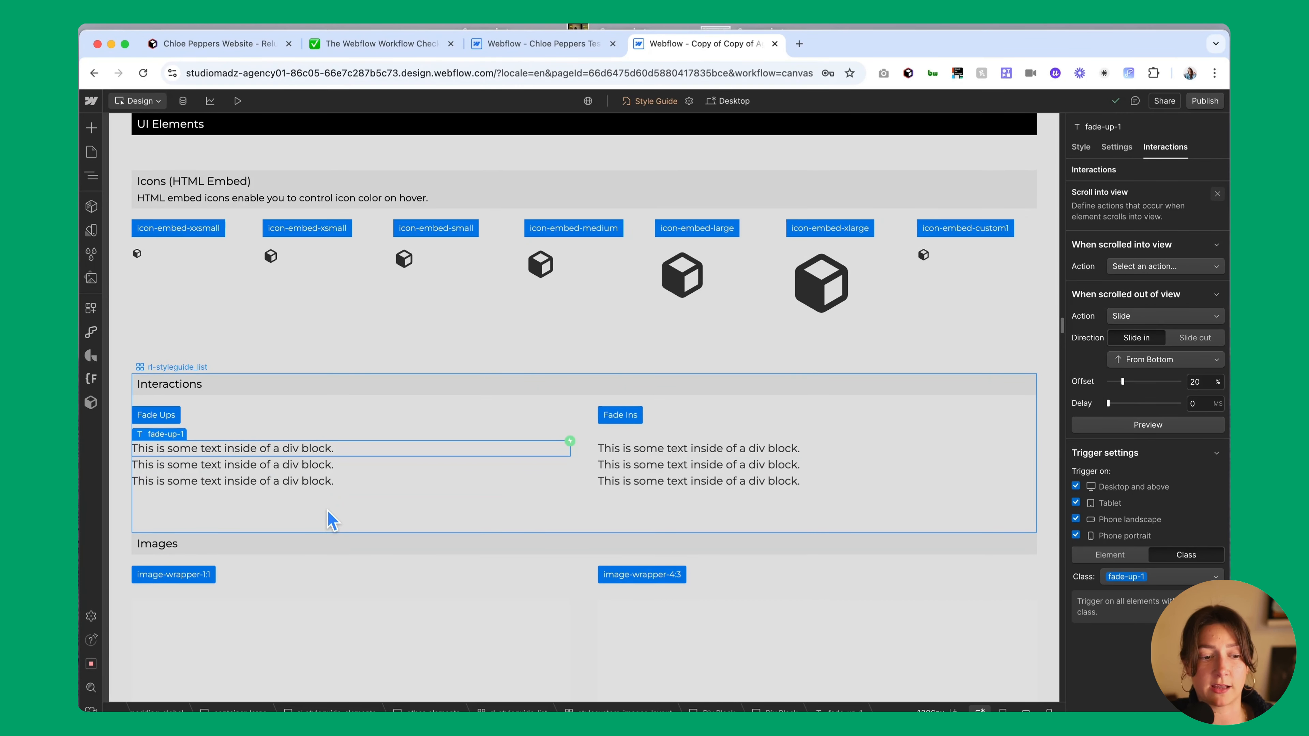
left_click(330, 520)
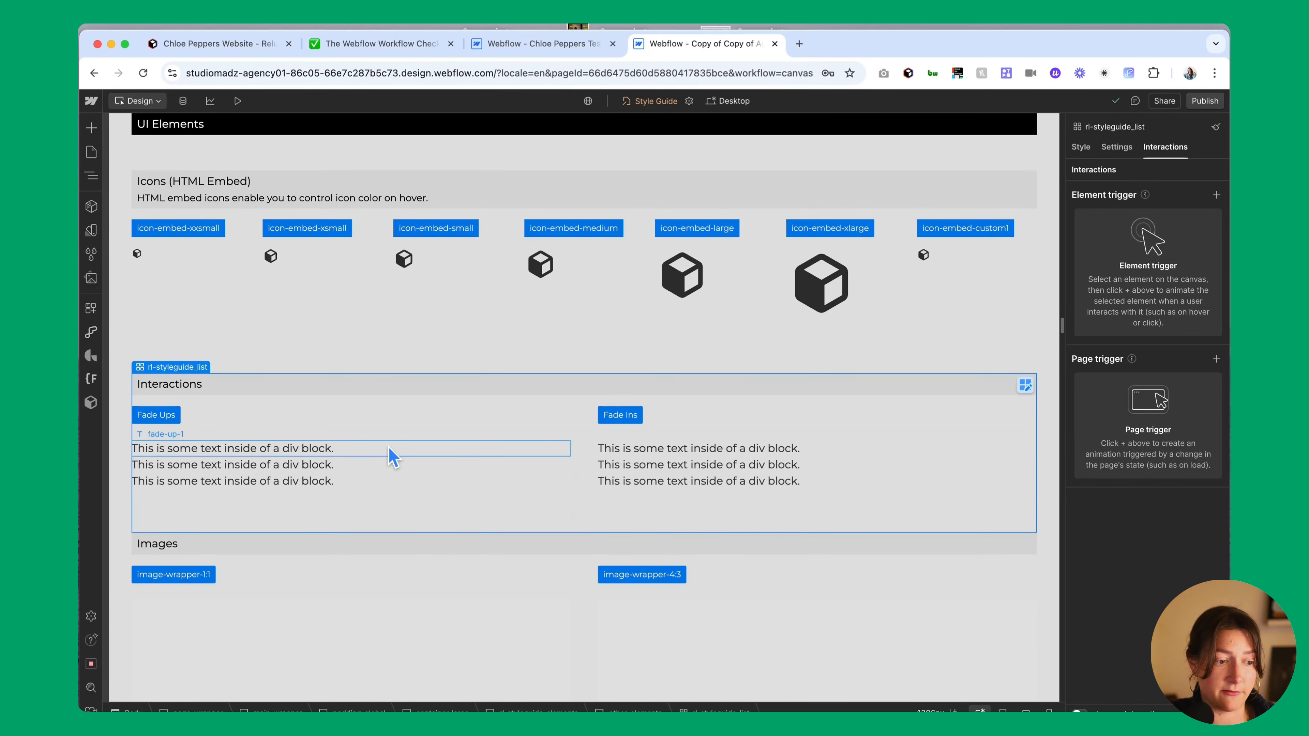
left_click(394, 457)
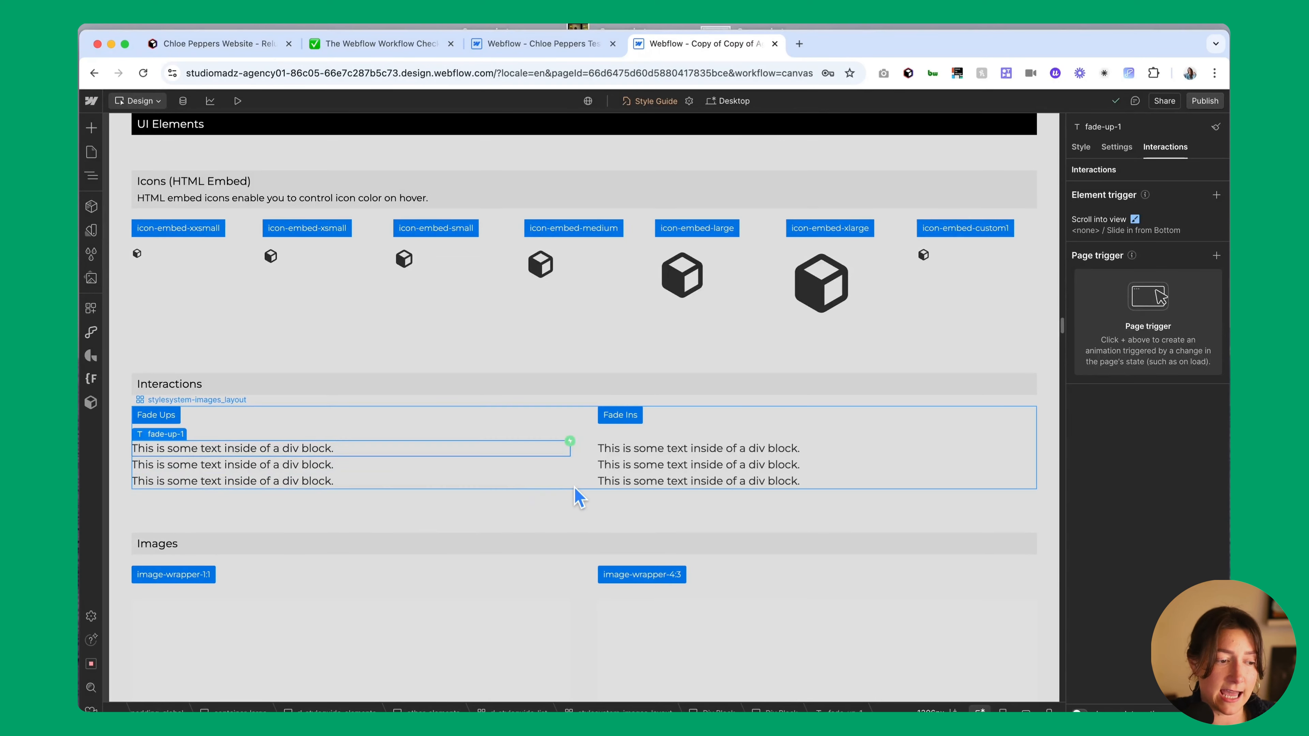
Copy the stylesystem-images_layout block with the fade samples into the last rl-styleguide_list of the Chloe Peppers style guide, below inherit-color
left_click(575, 488)
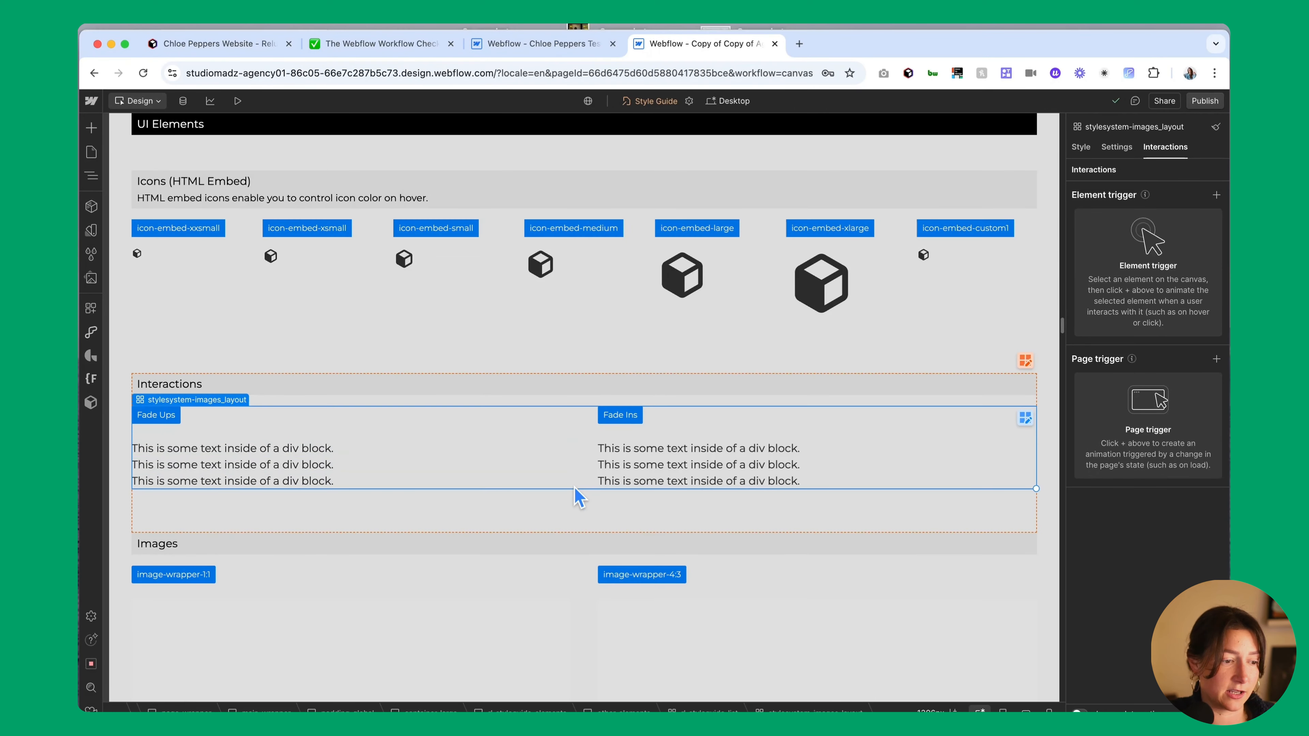
left_click(558, 55)
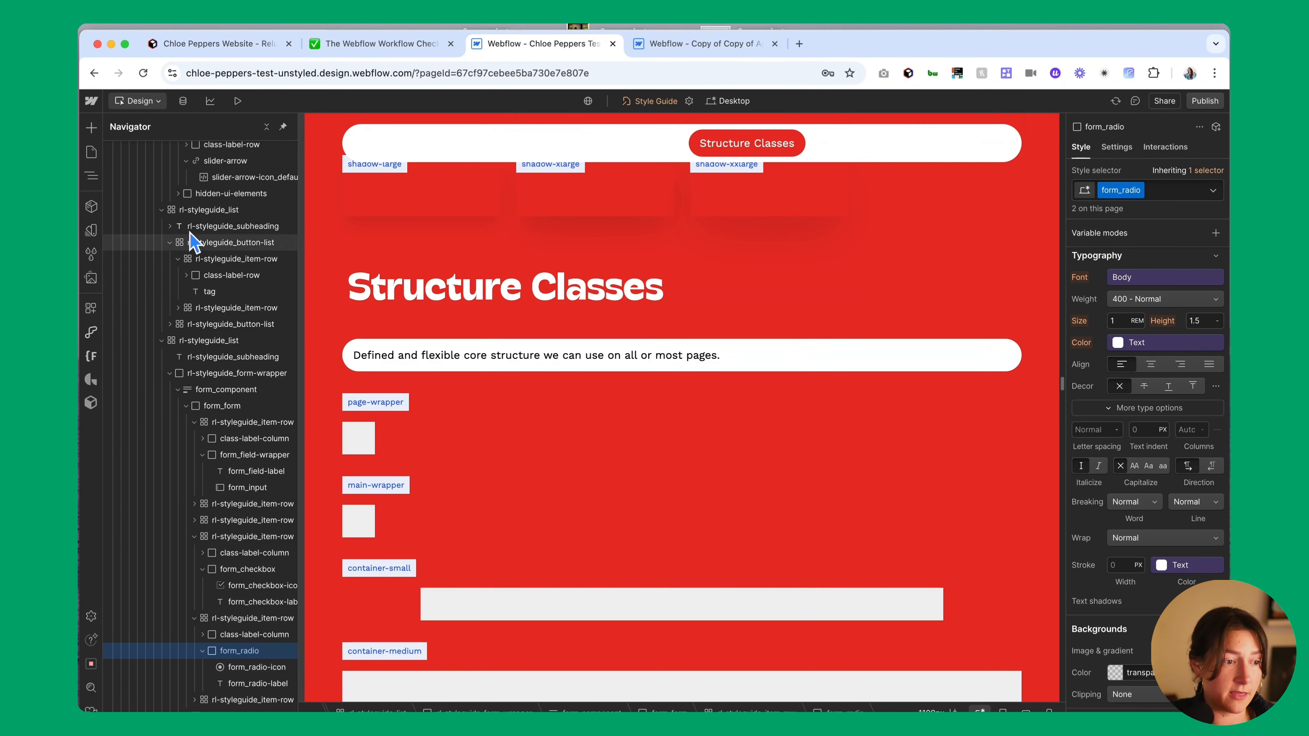
left_click(162, 209)
scroll(515, 508, "down", 1)
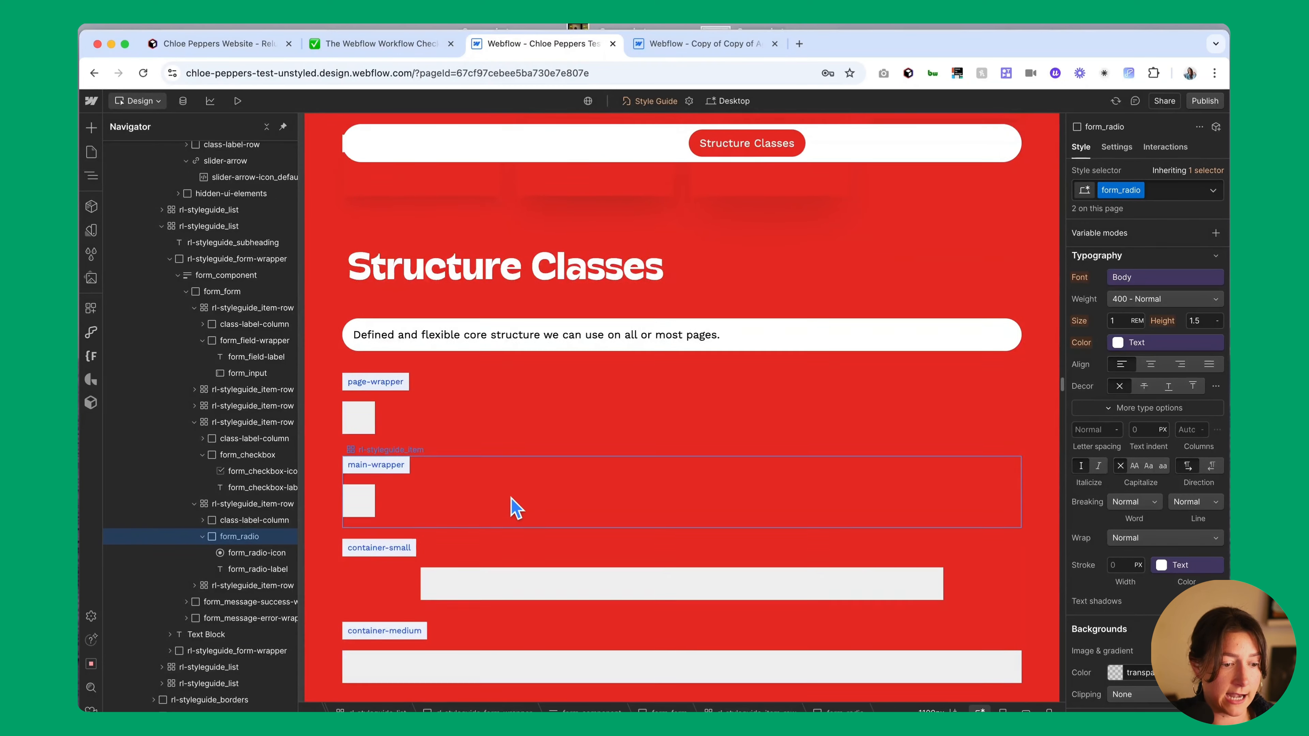
scroll(516, 507, "down", 20)
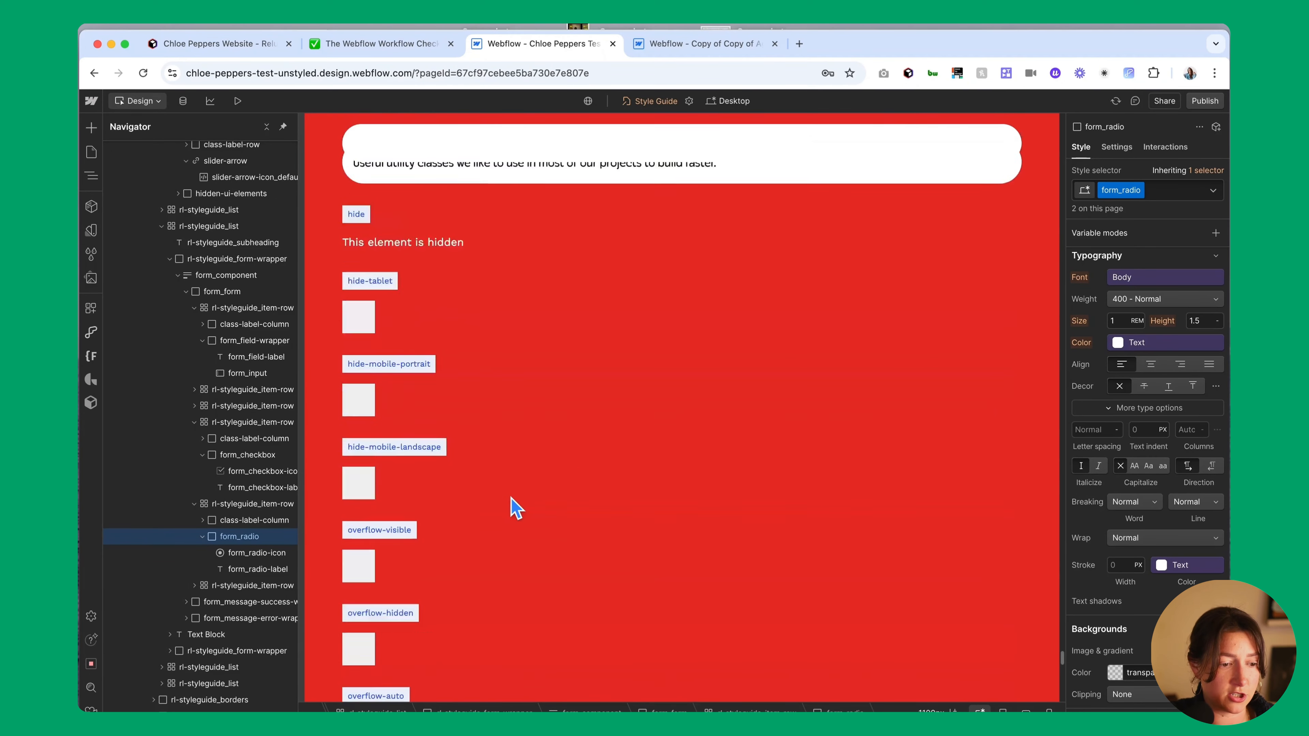
scroll(515, 508, "down", 10)
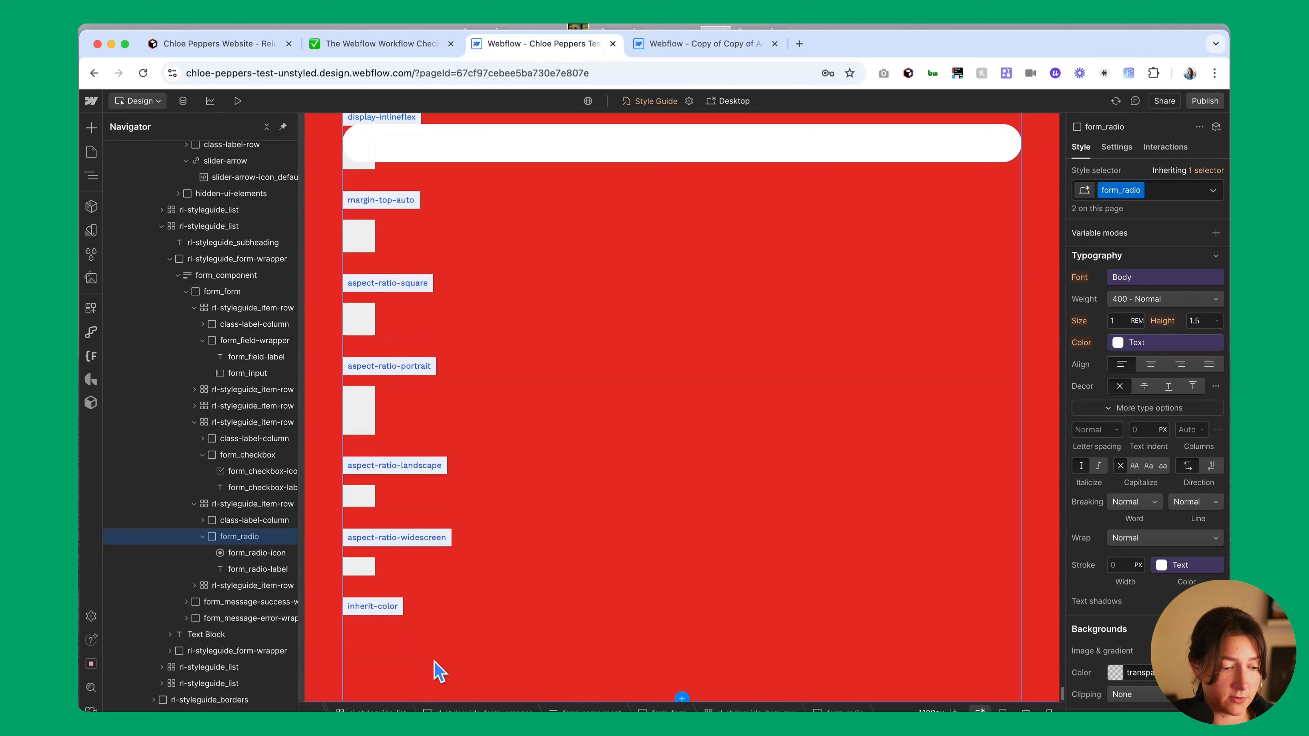
left_click(438, 671)
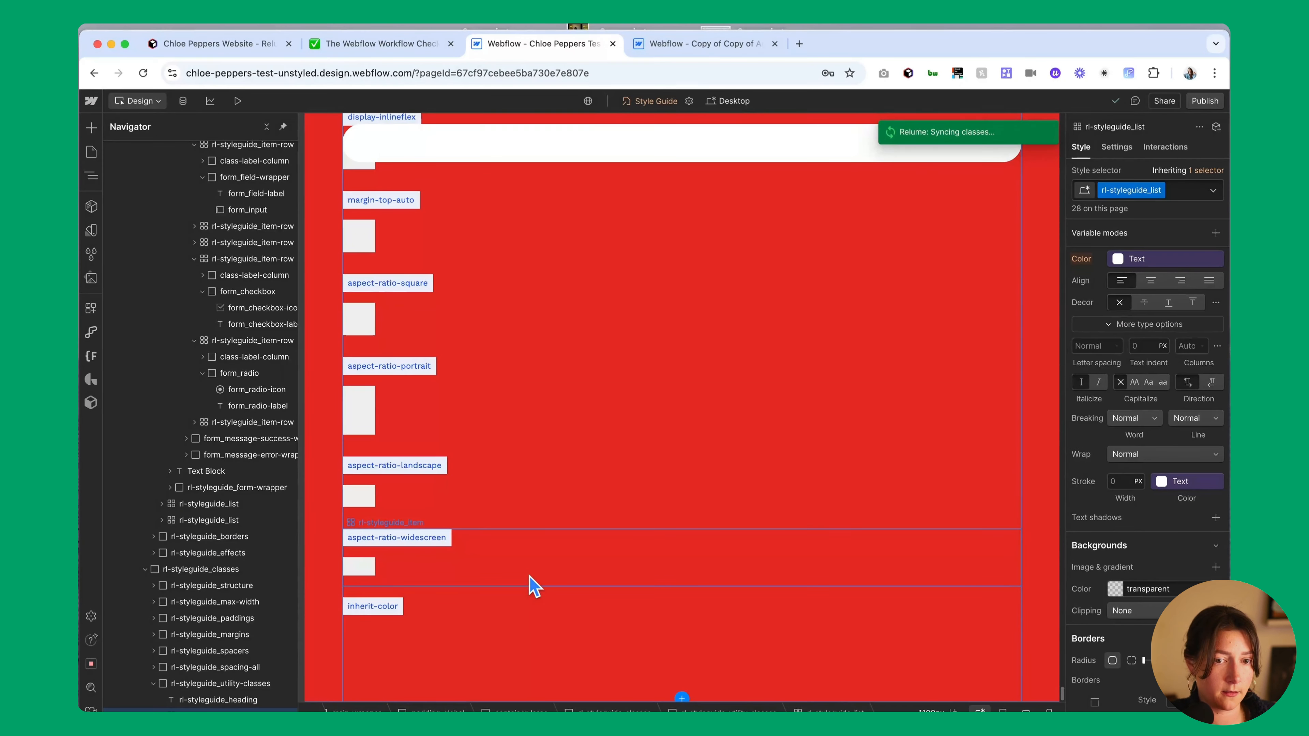
scroll(531, 585, "down", 4)
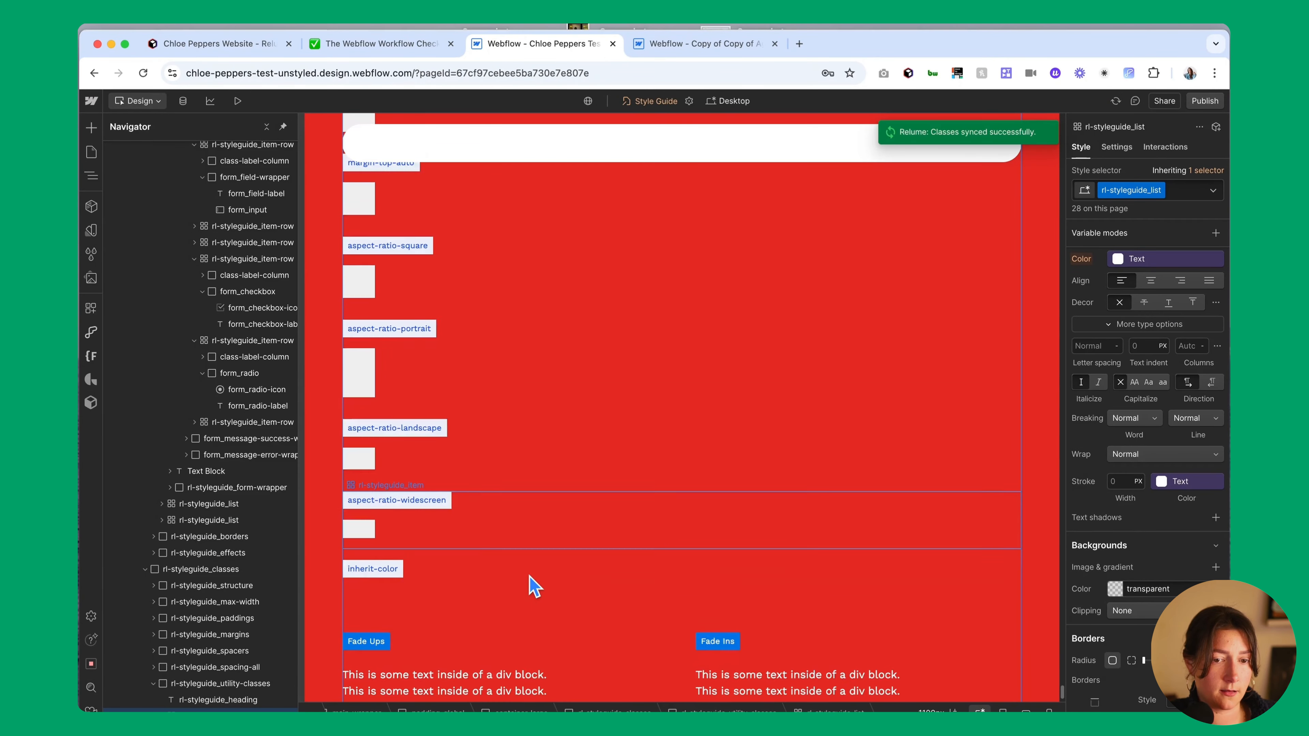
left_click(91, 152)
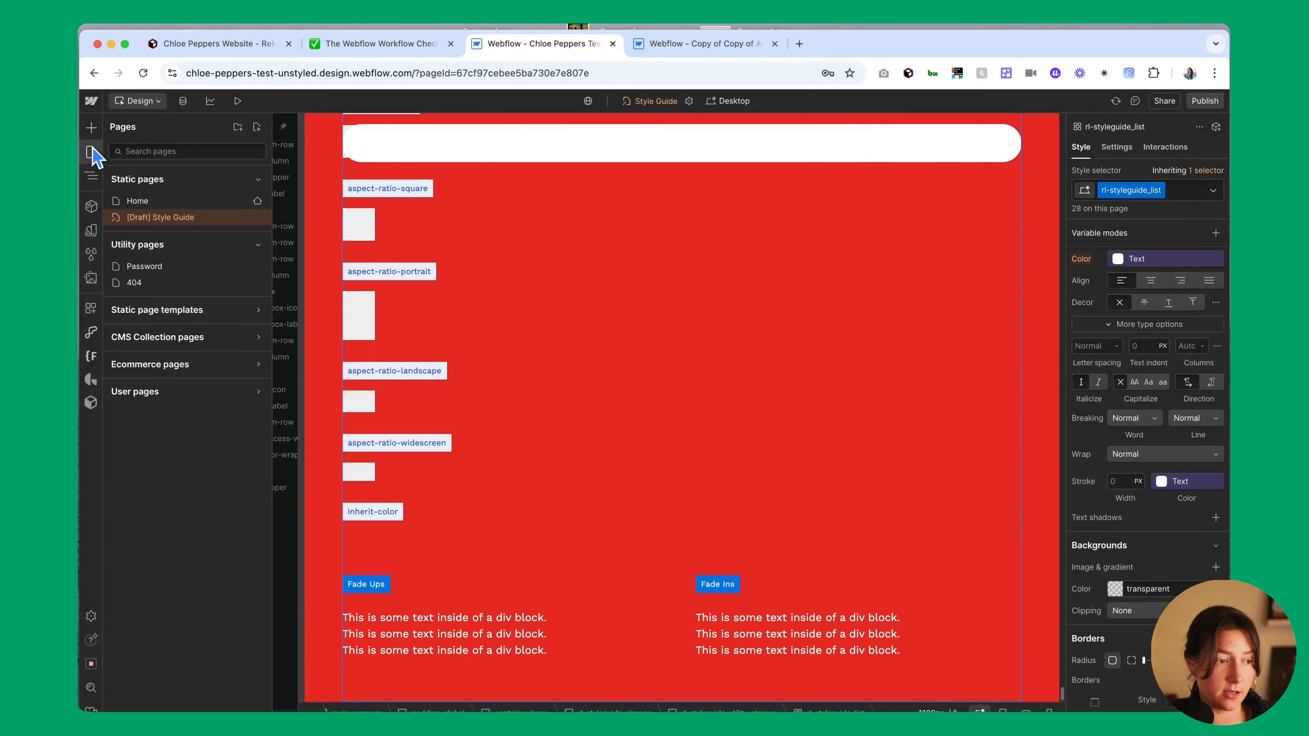
left_click(135, 202)
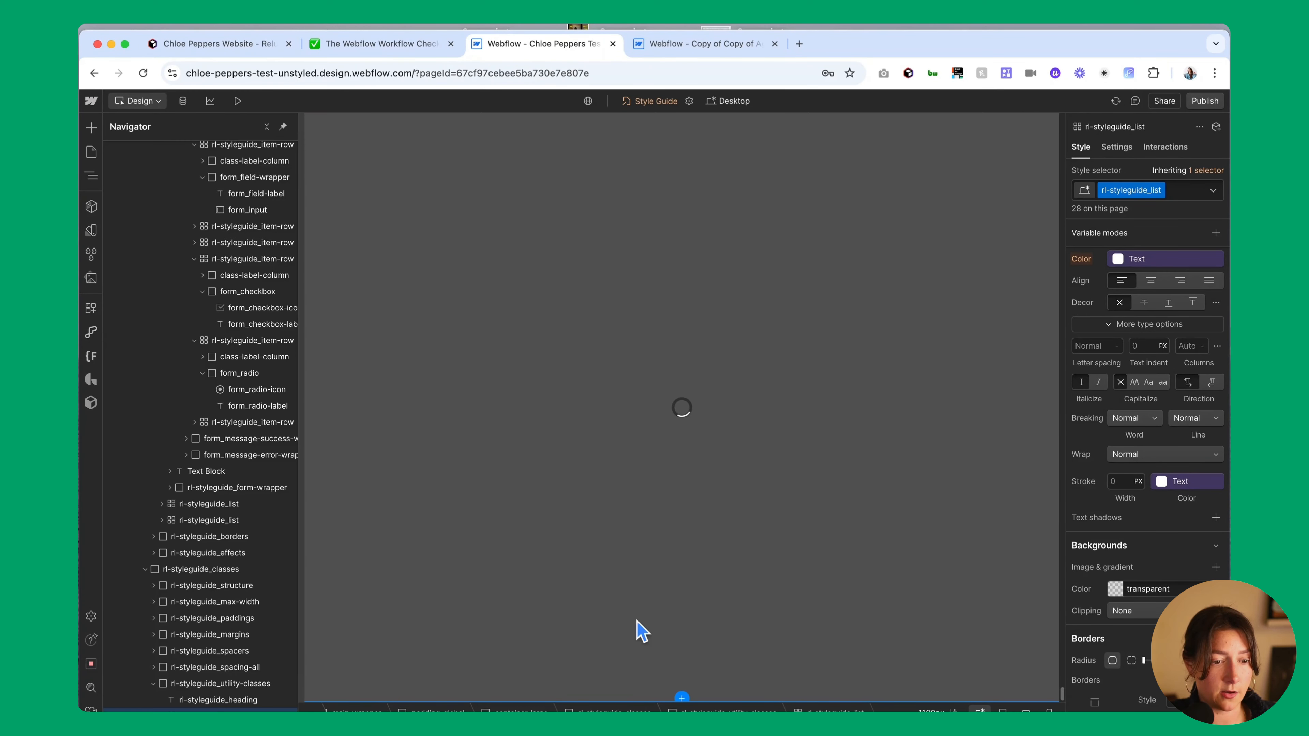
scroll(639, 629, "down", 6)
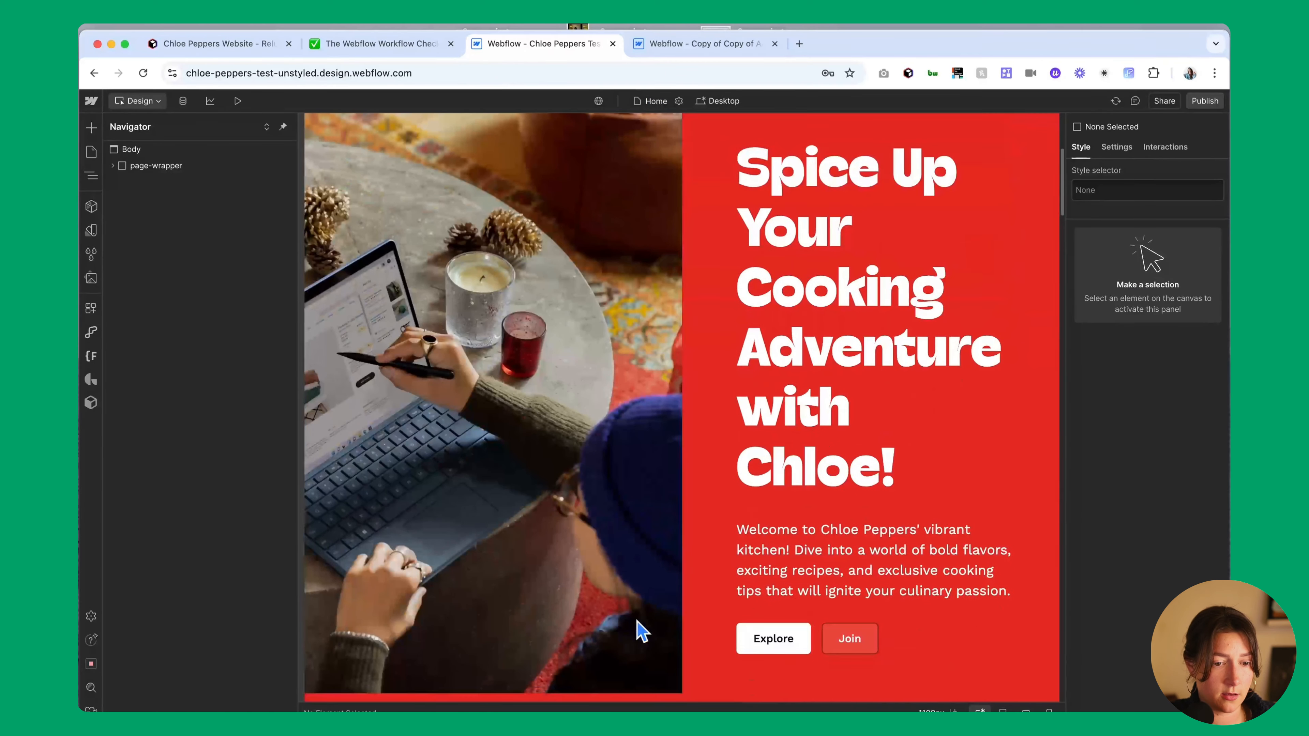
Add the fade-up-1 global combo class to the hero's H1 heading
left_click(848, 296)
left_click(1187, 186)
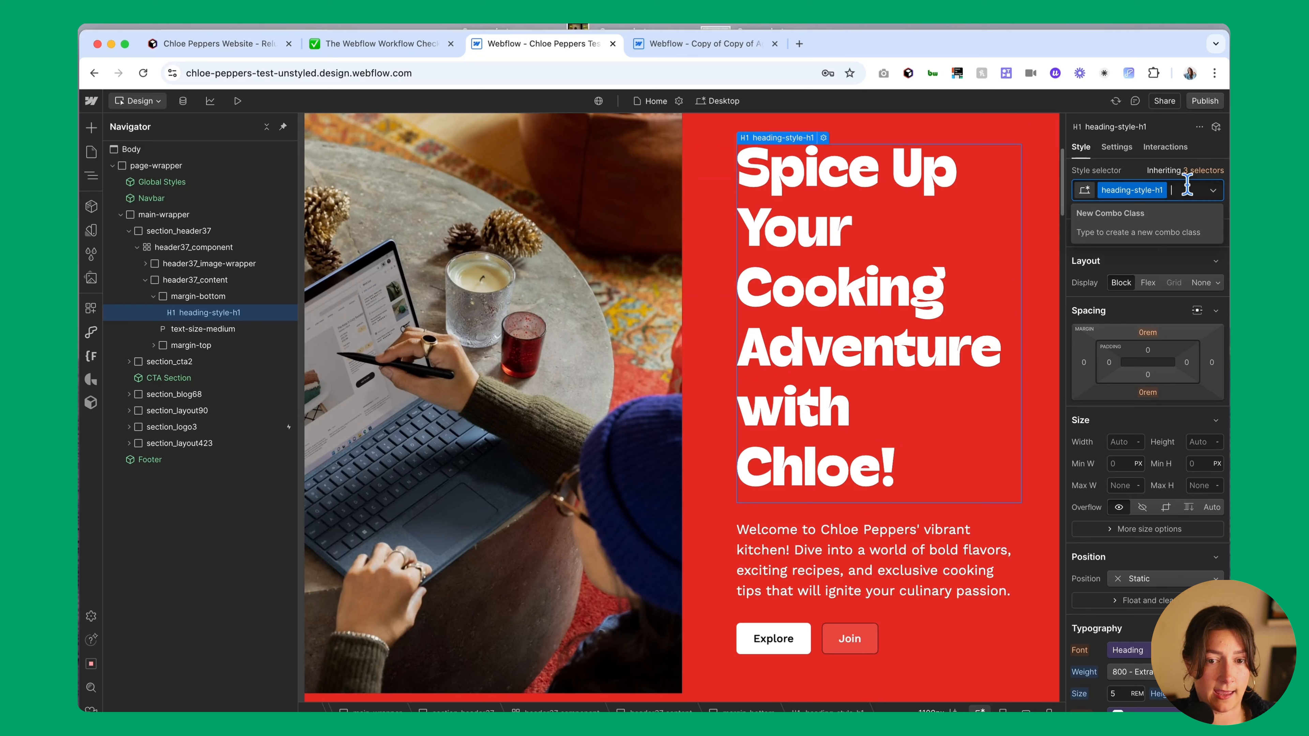
type("fade")
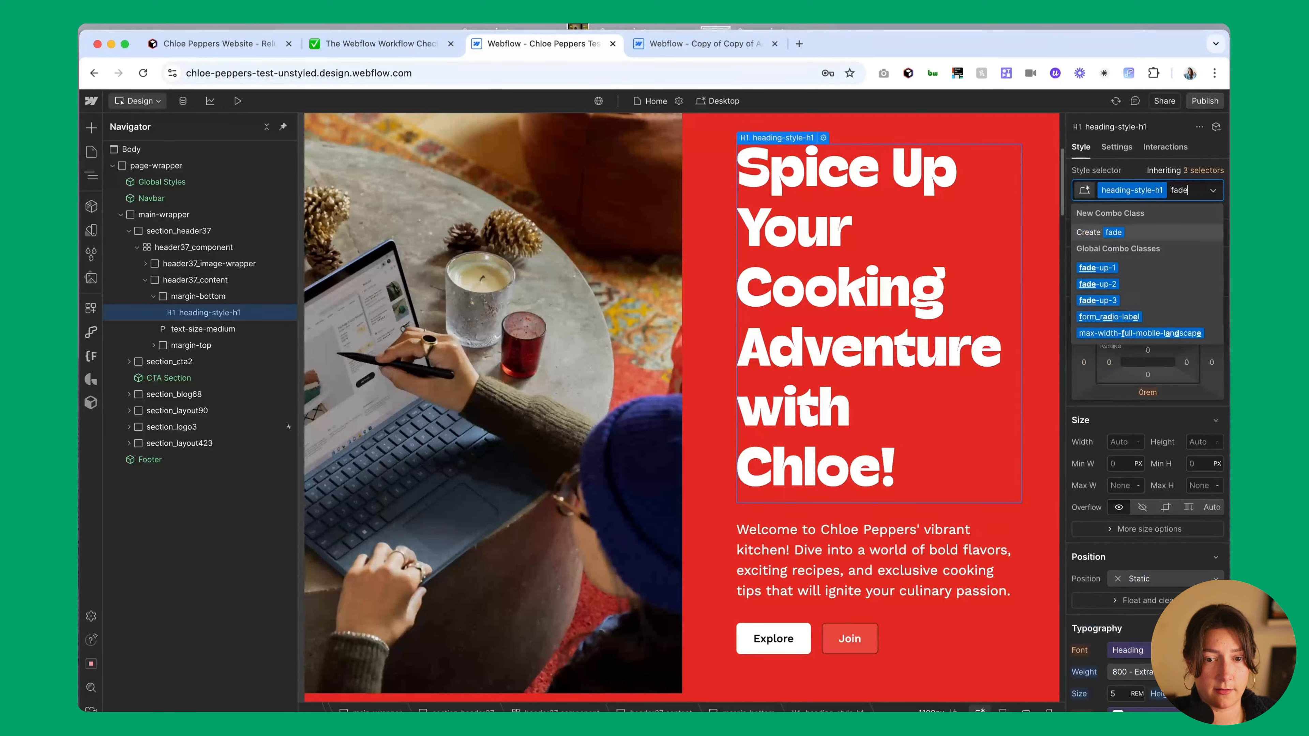
left_click(1124, 267)
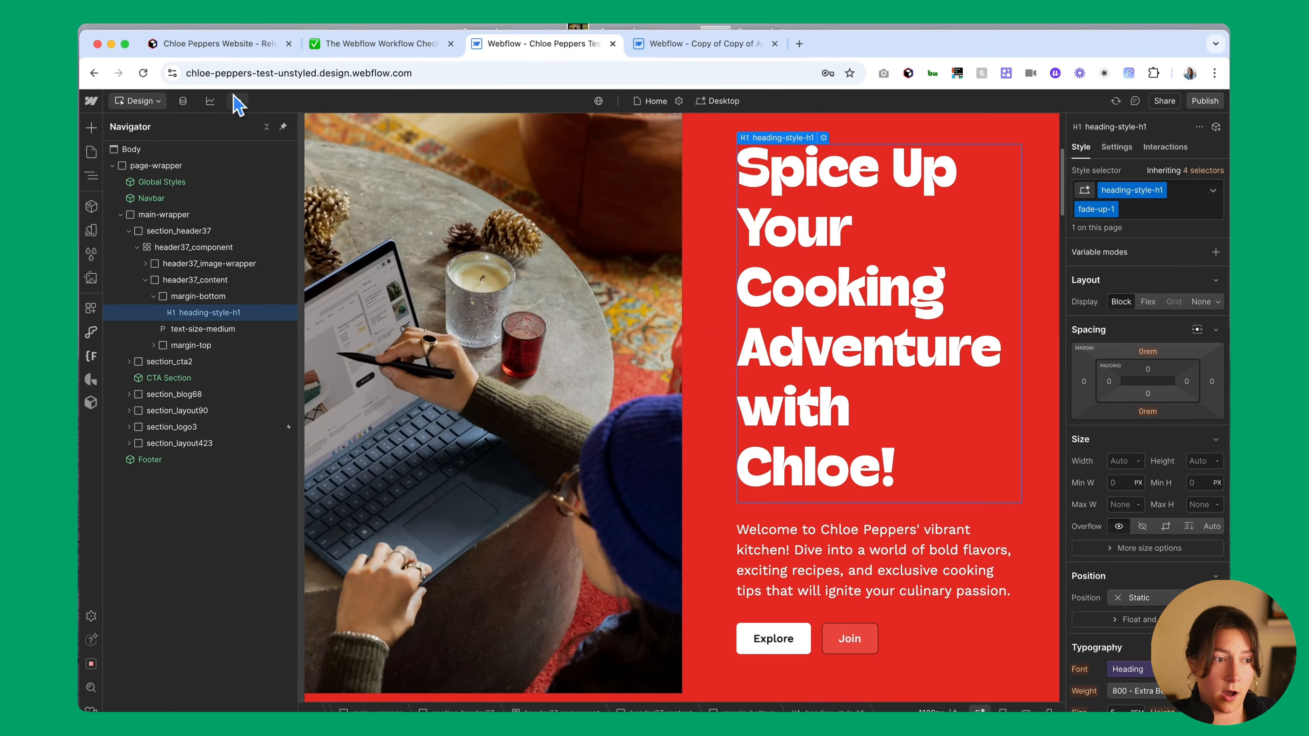
Preview the hero heading's fade-up animation, and remove the fade-up-1 class from the heading
left_click(237, 101)
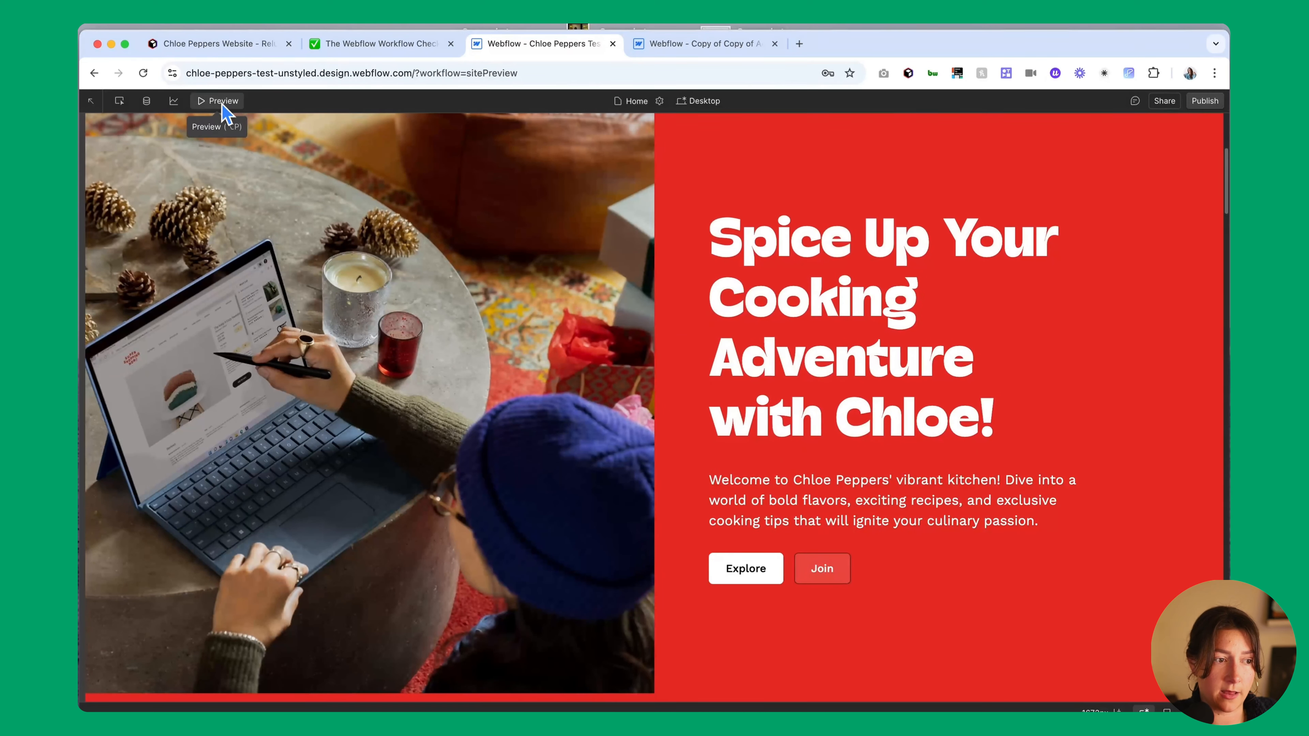
left_click(226, 100)
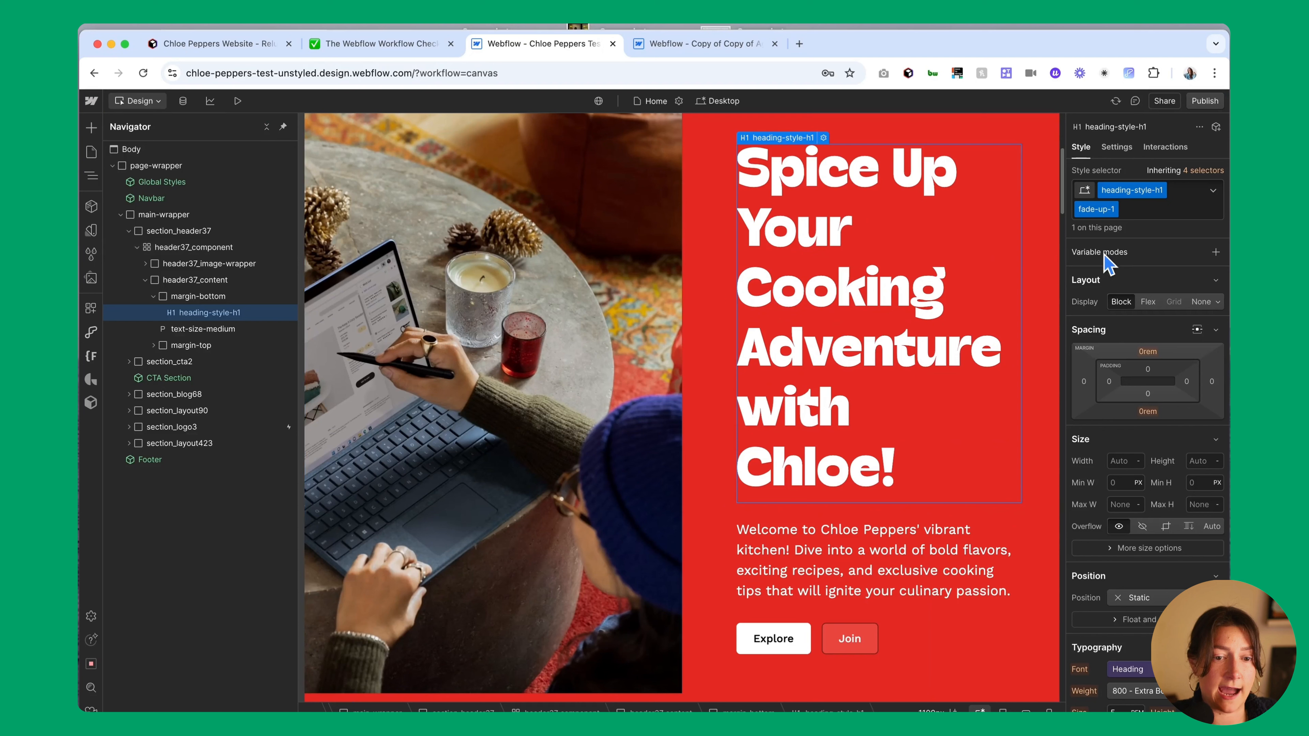
left_click(1132, 209)
key("BackSpace")
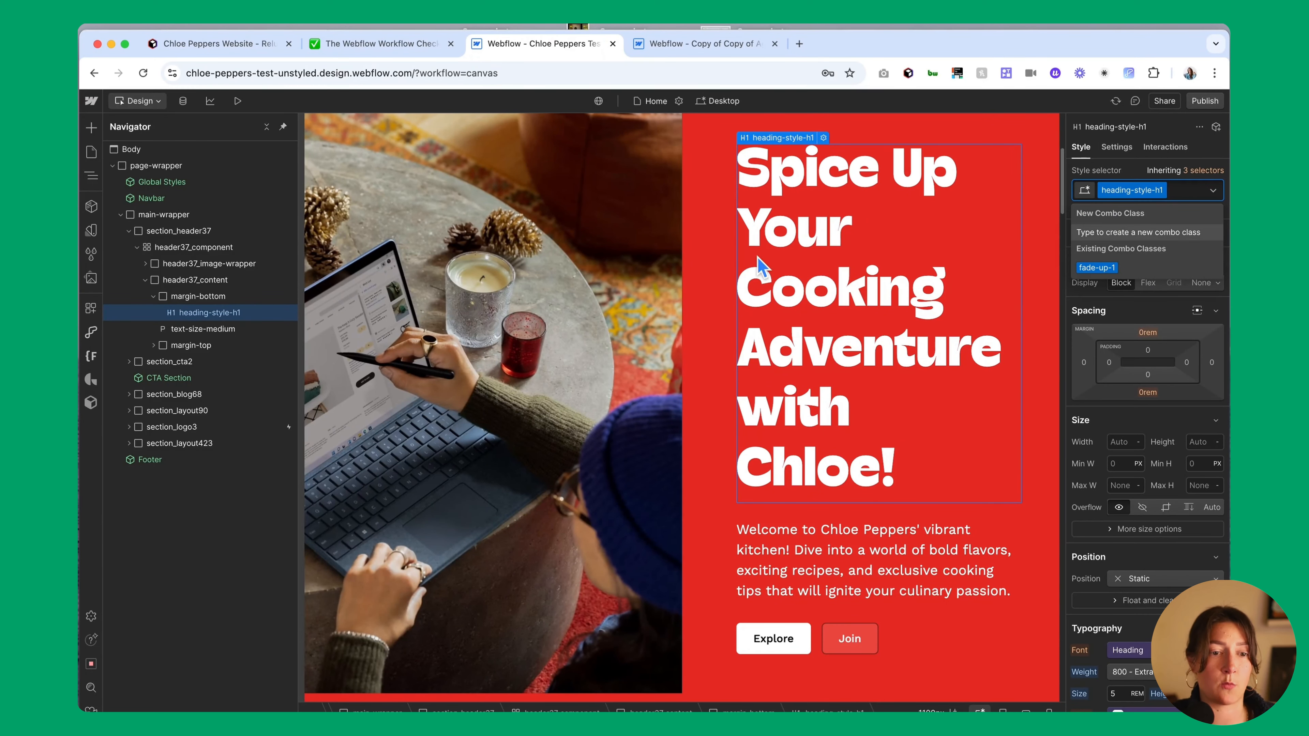
Expand the Plugins & Extensions section of the Notion Webflow Workflow Checklist and check off adding the Relume plugin and Chrome extension
left_click(714, 269)
left_click(822, 227)
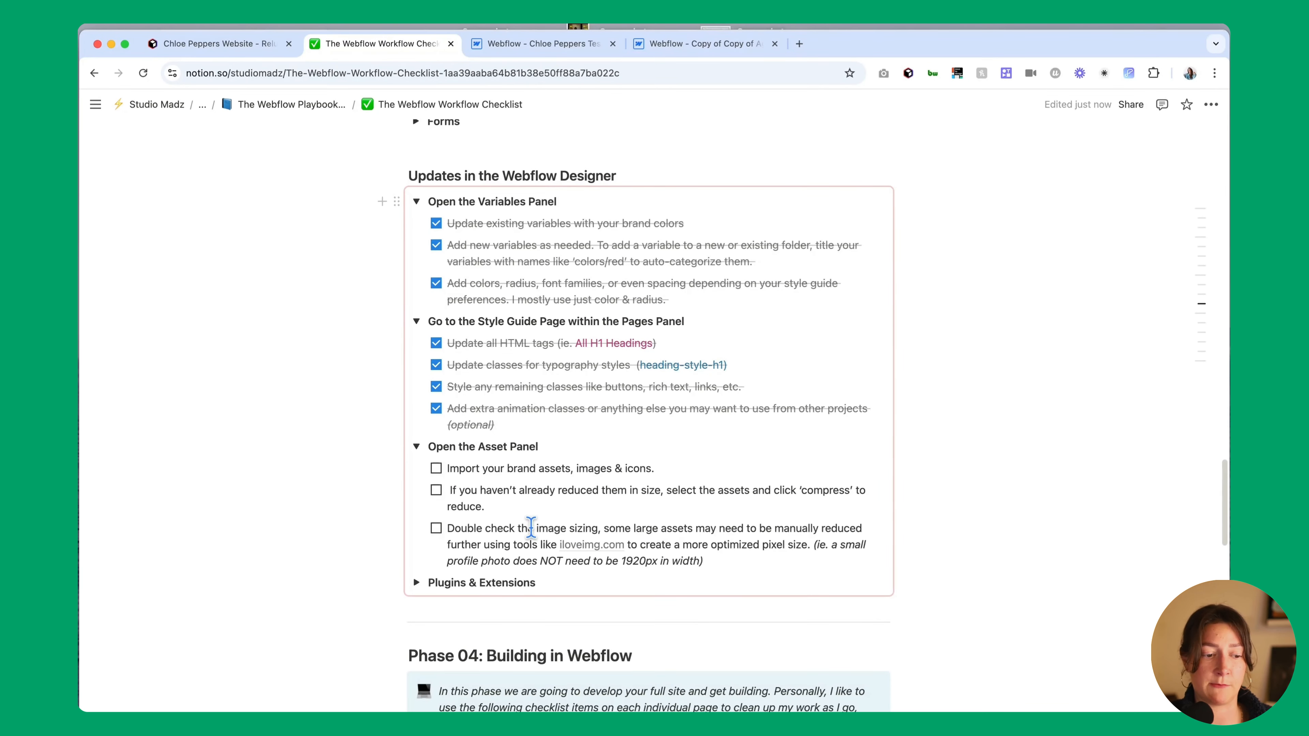
left_click(416, 582)
scroll(496, 613, "down", 2)
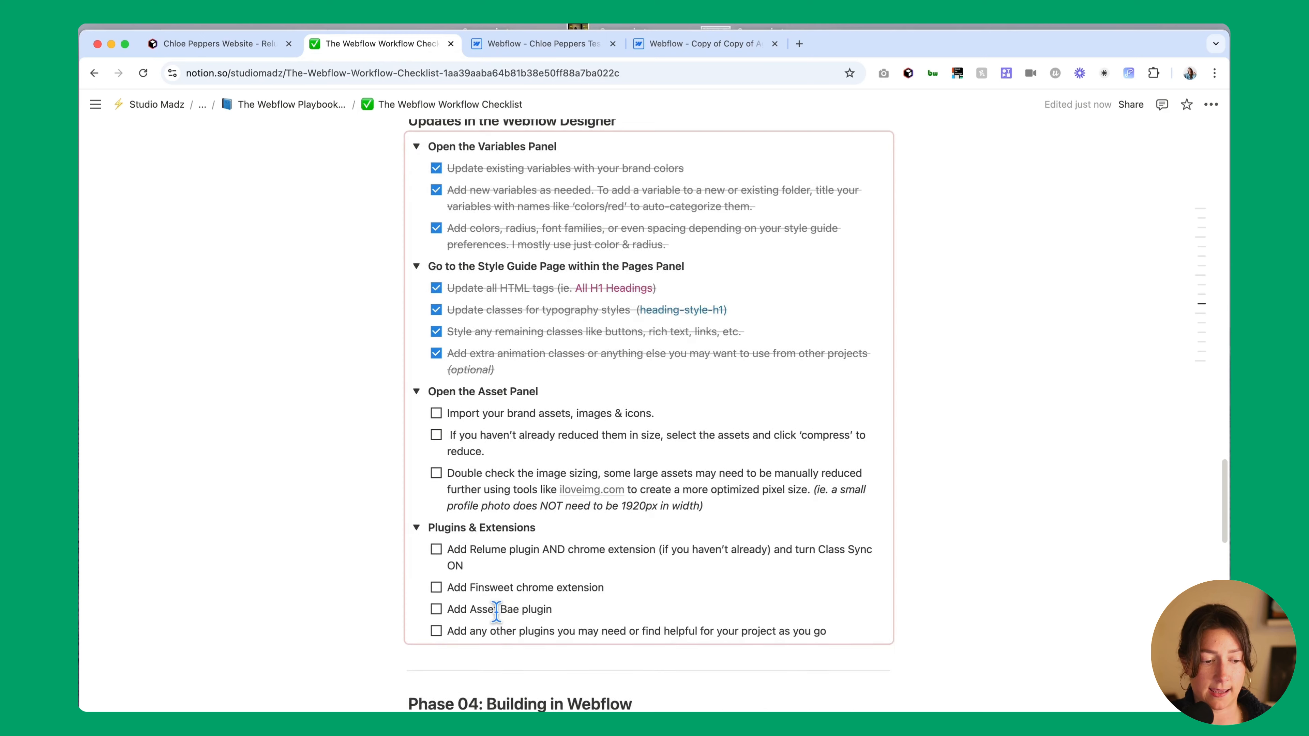
scroll(496, 613, "down", 1)
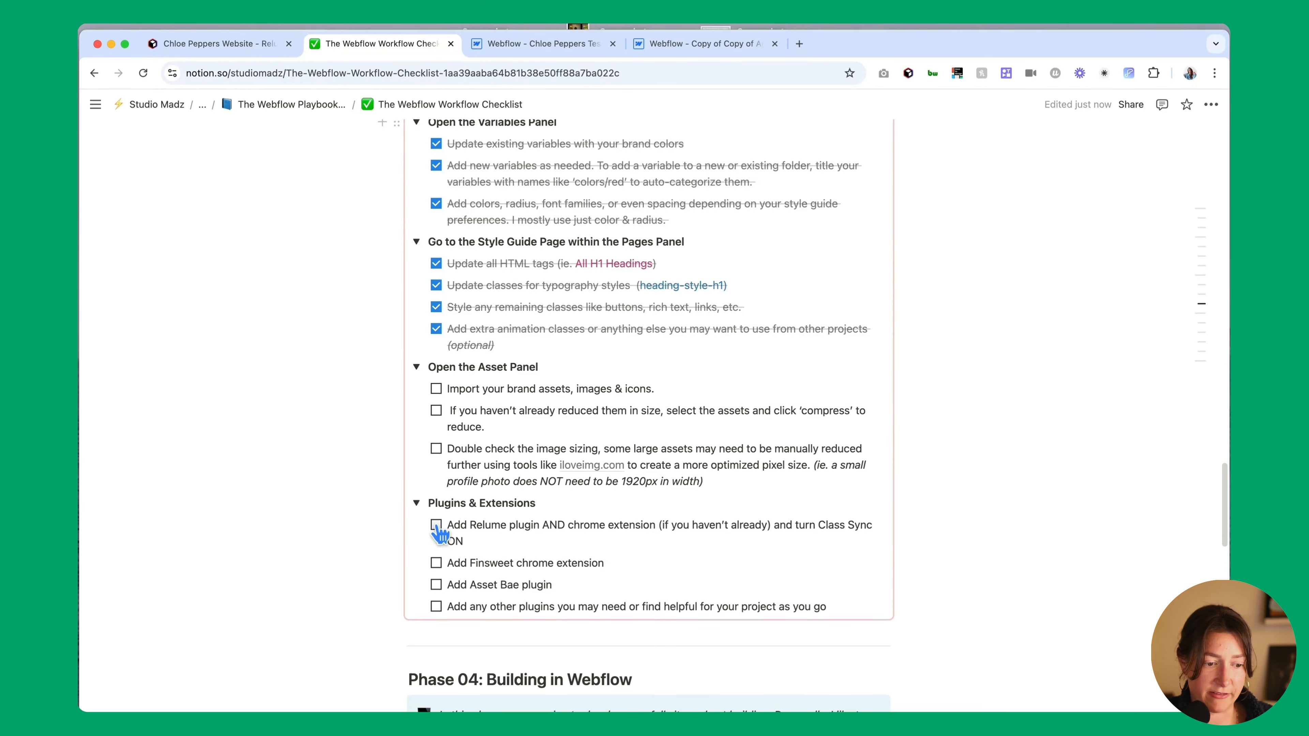
left_click(436, 525)
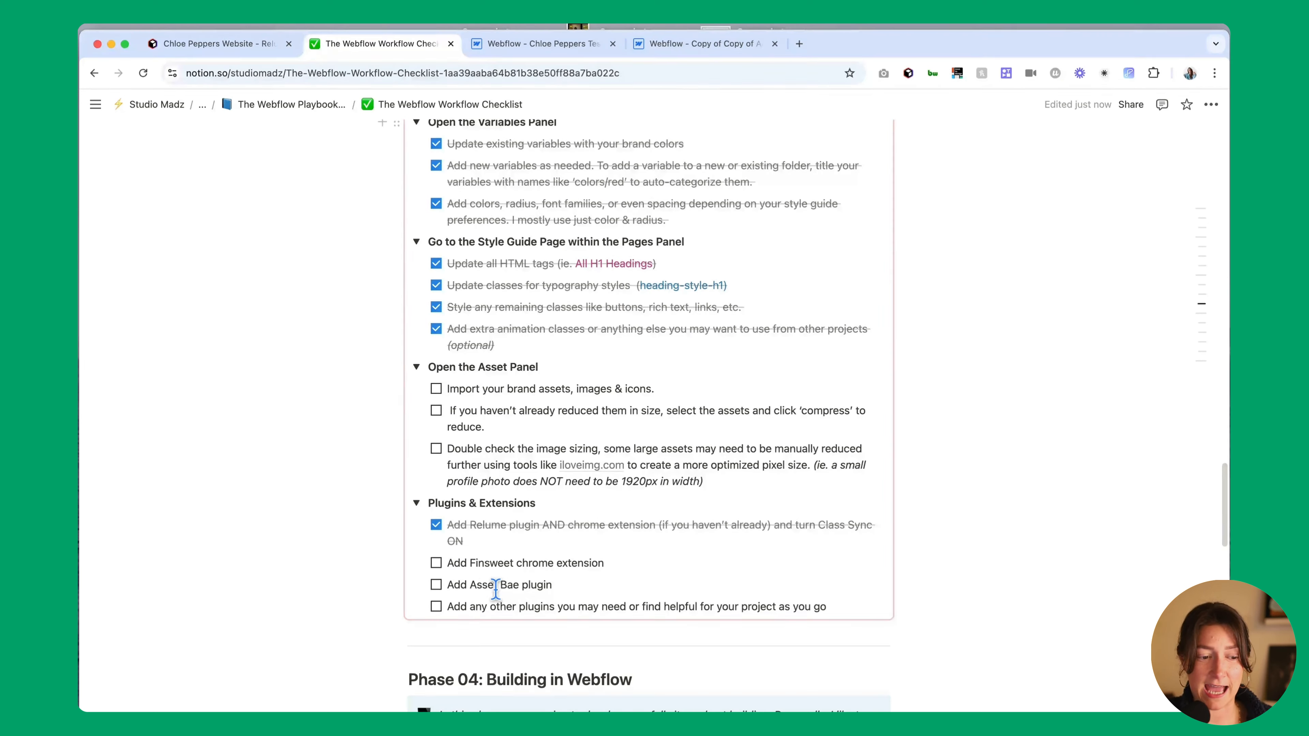
key("ctrl+Tab")
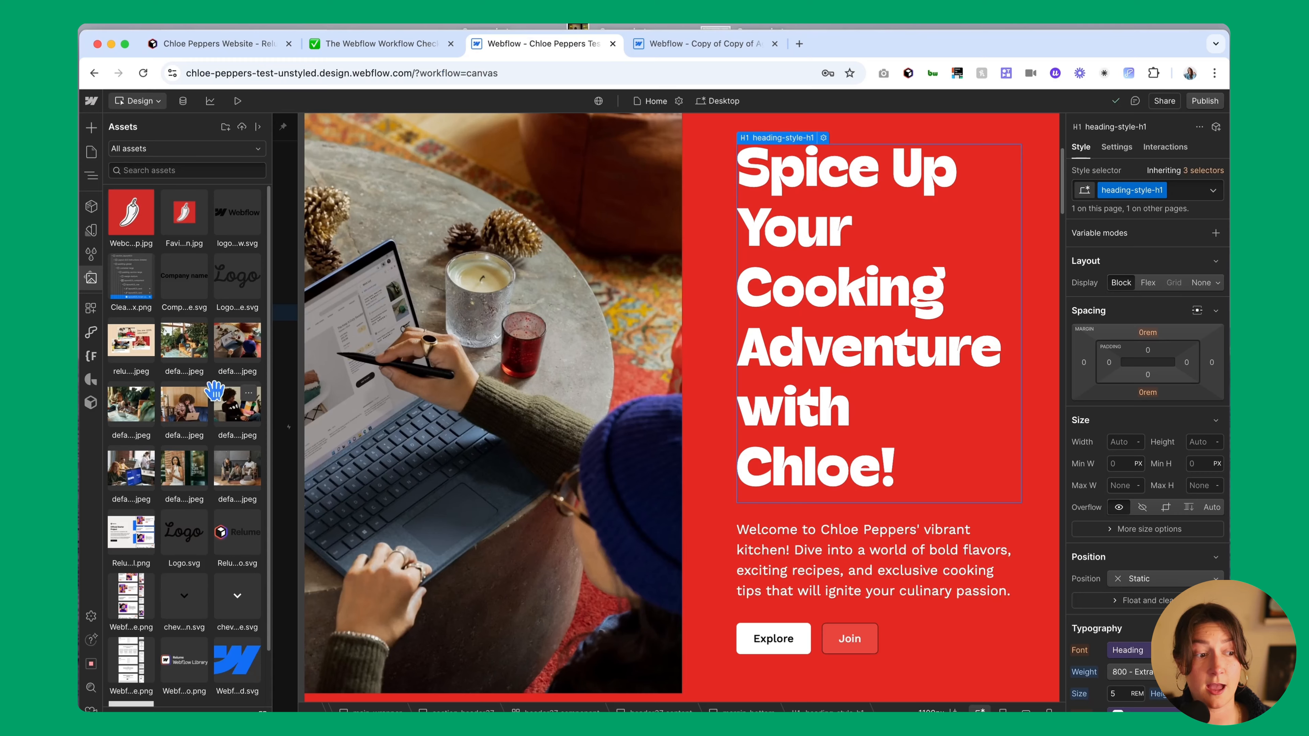
left_click(195, 394)
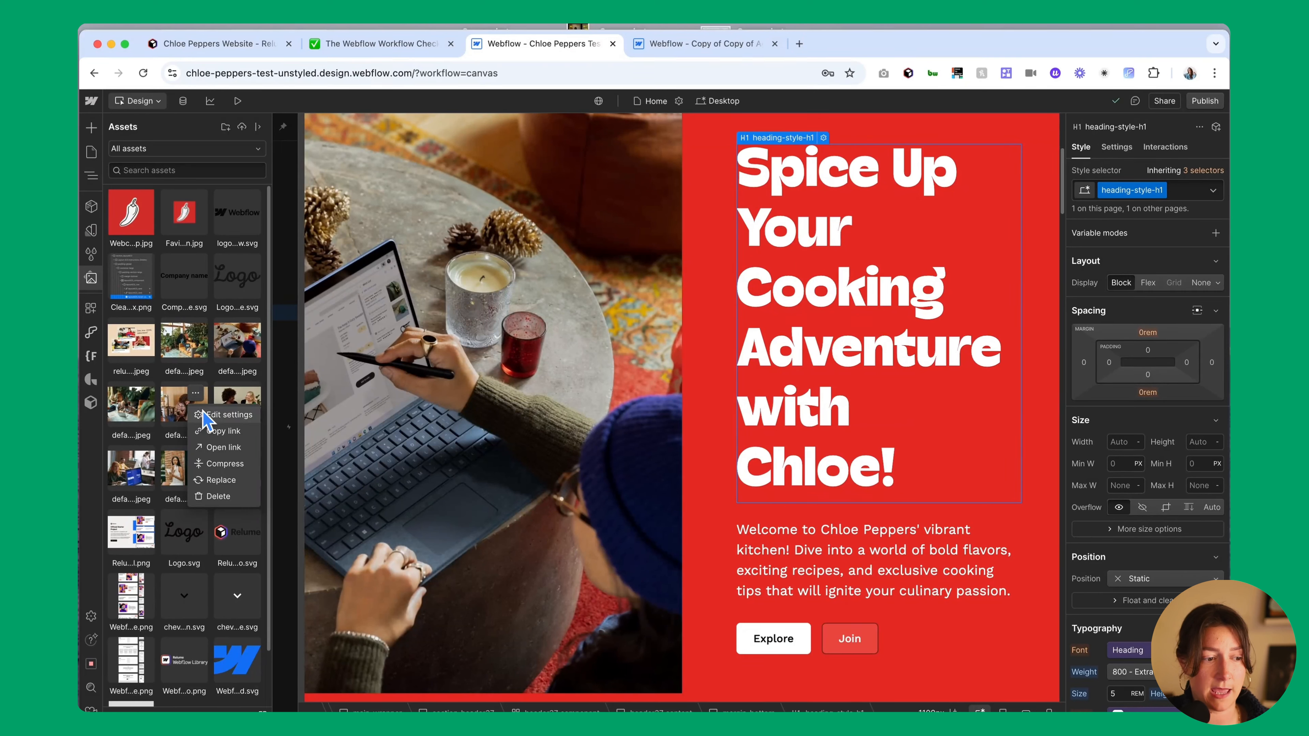
left_click(211, 415)
left_click(238, 649)
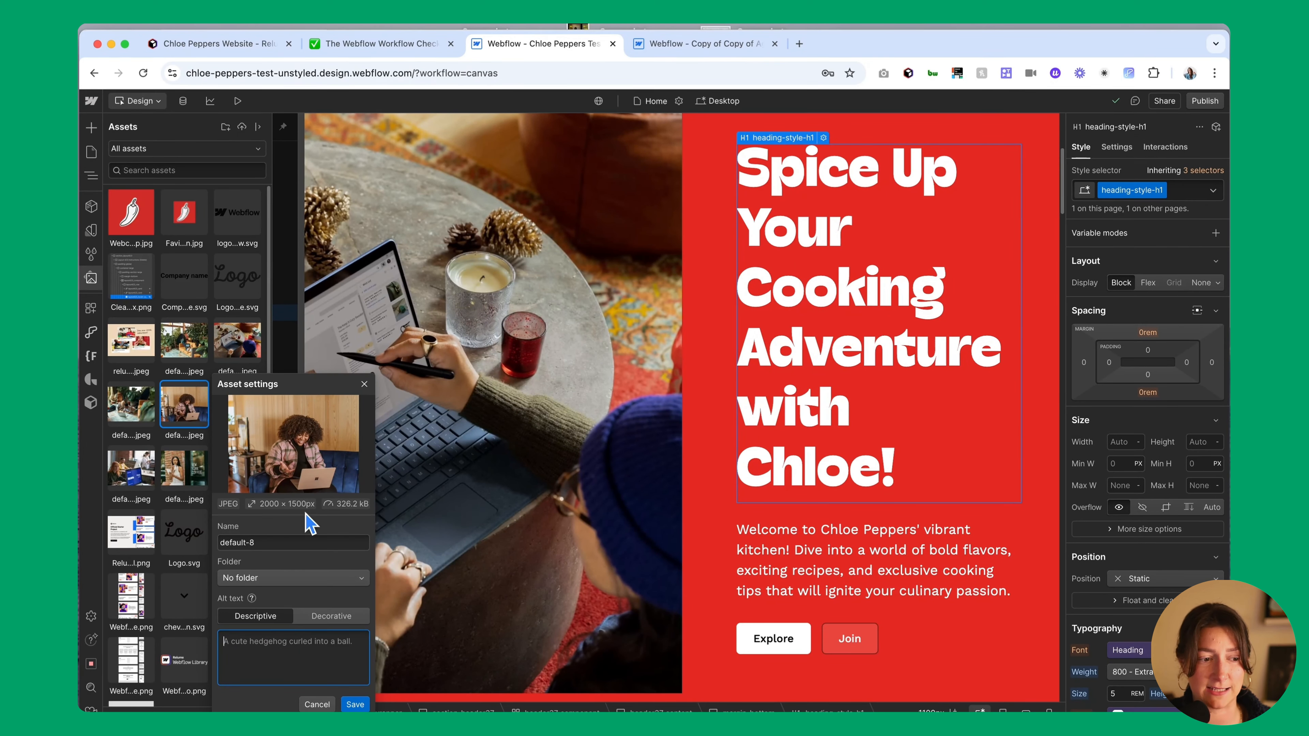
left_click(364, 385)
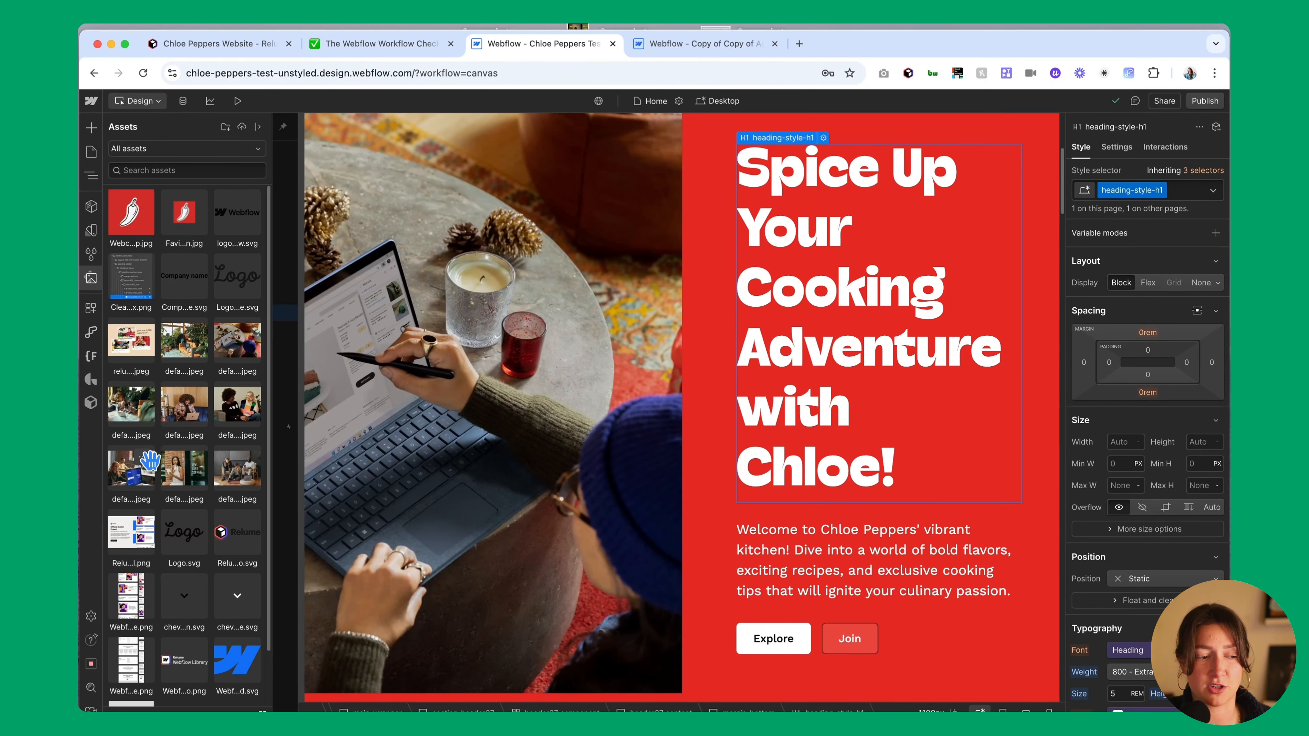
Search Webflow's apps for "asset" and view the Asset Bae listing without installing it
left_click(90, 309)
left_click(146, 154)
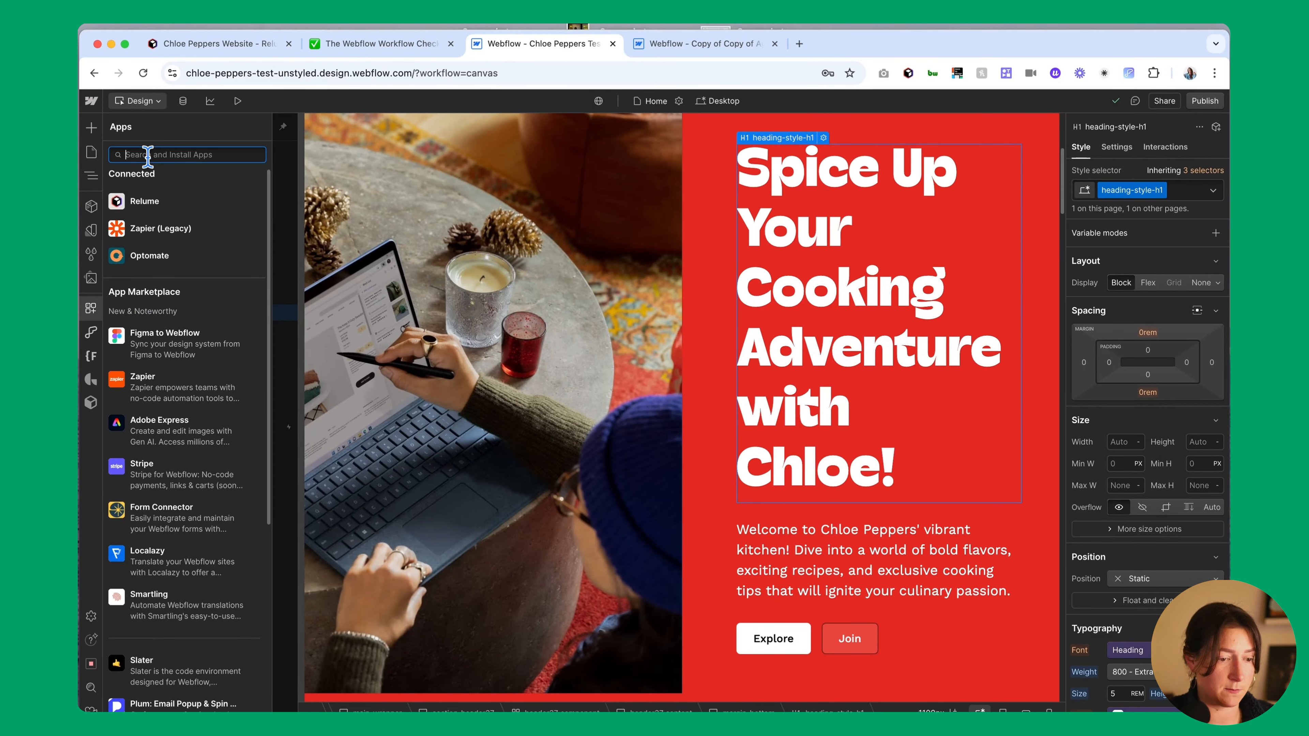
type("asset")
left_click(149, 211)
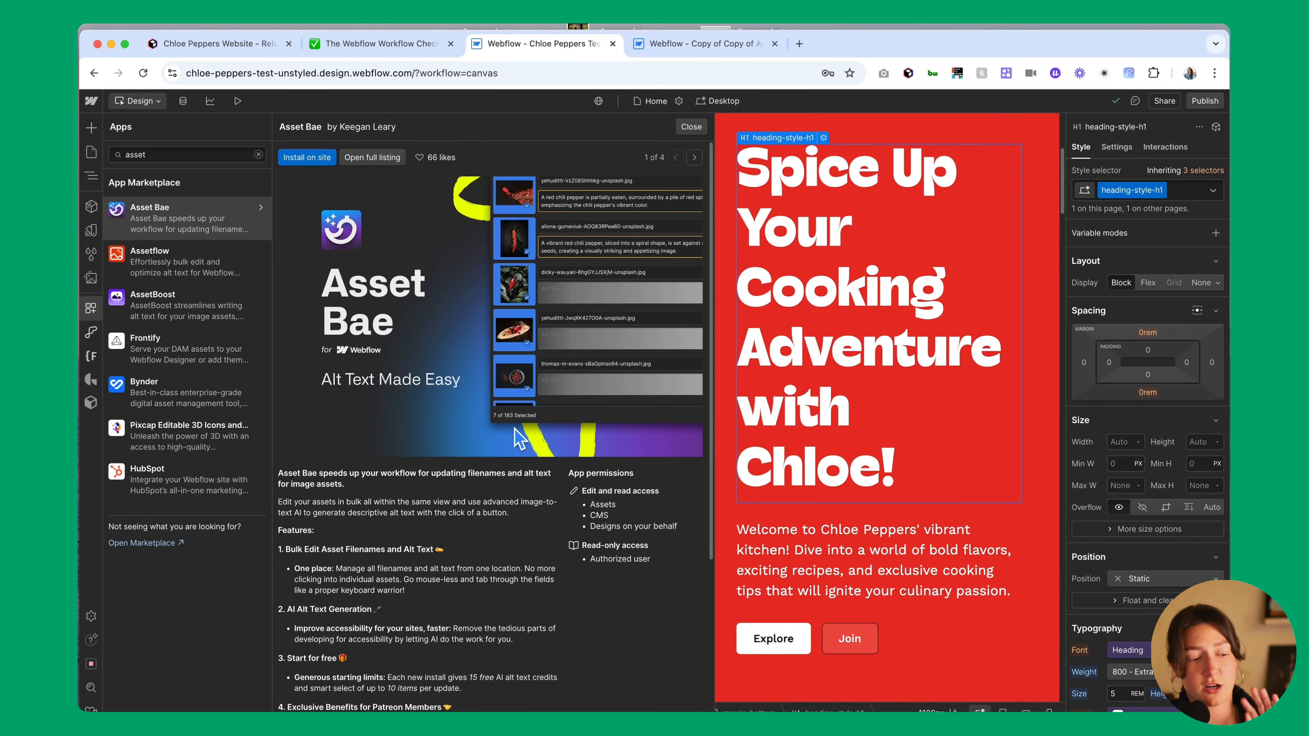
left_click(689, 127)
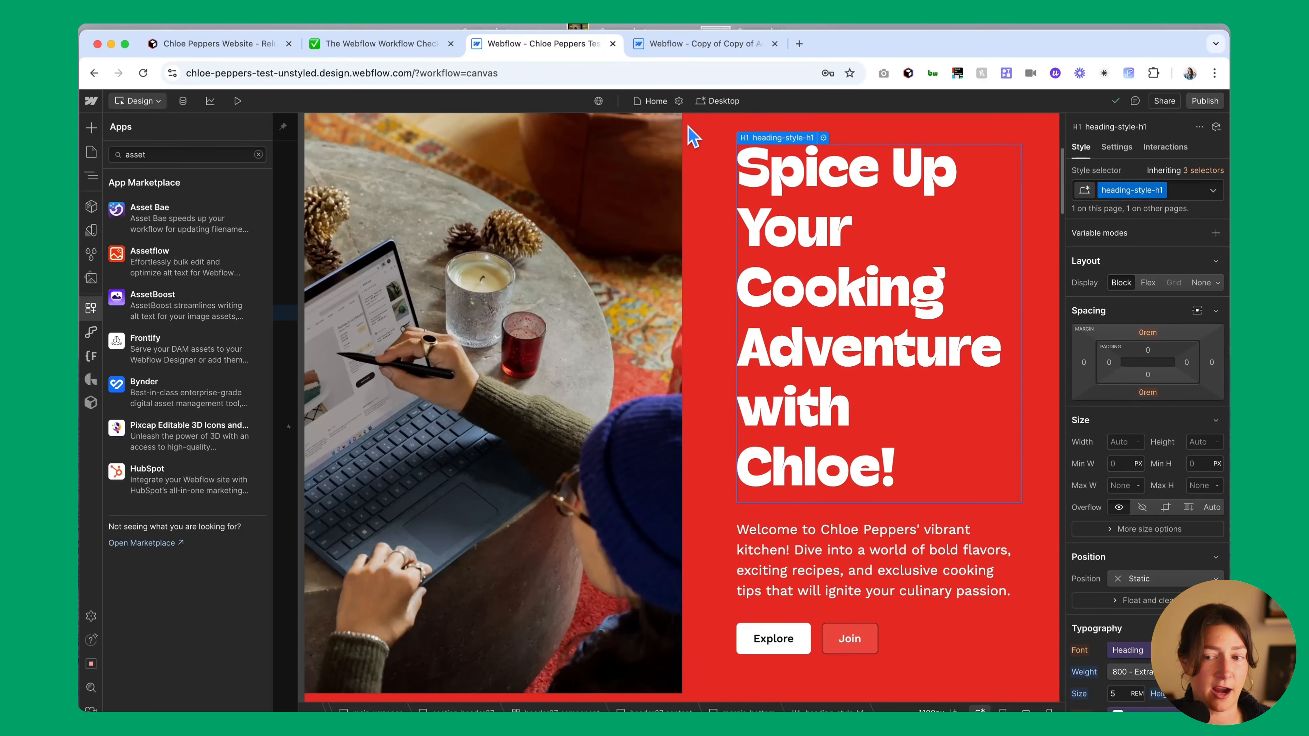